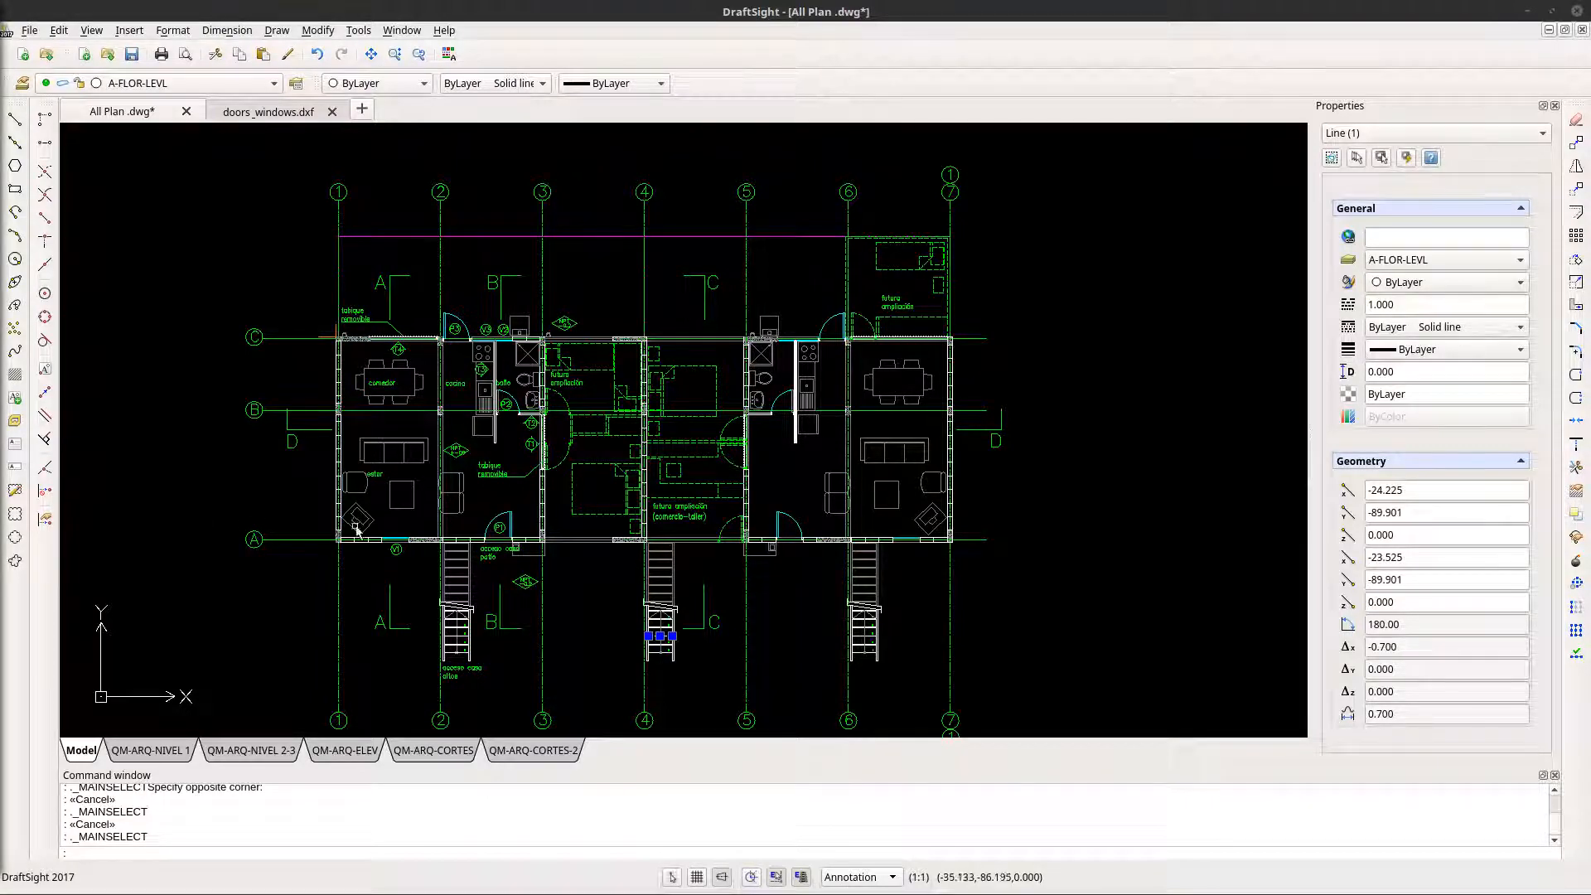
- Clear the selection and examine the external stairs and their break lines in the ground floor plan
left_click(779, 627)
key("Escape")
key("Escape")
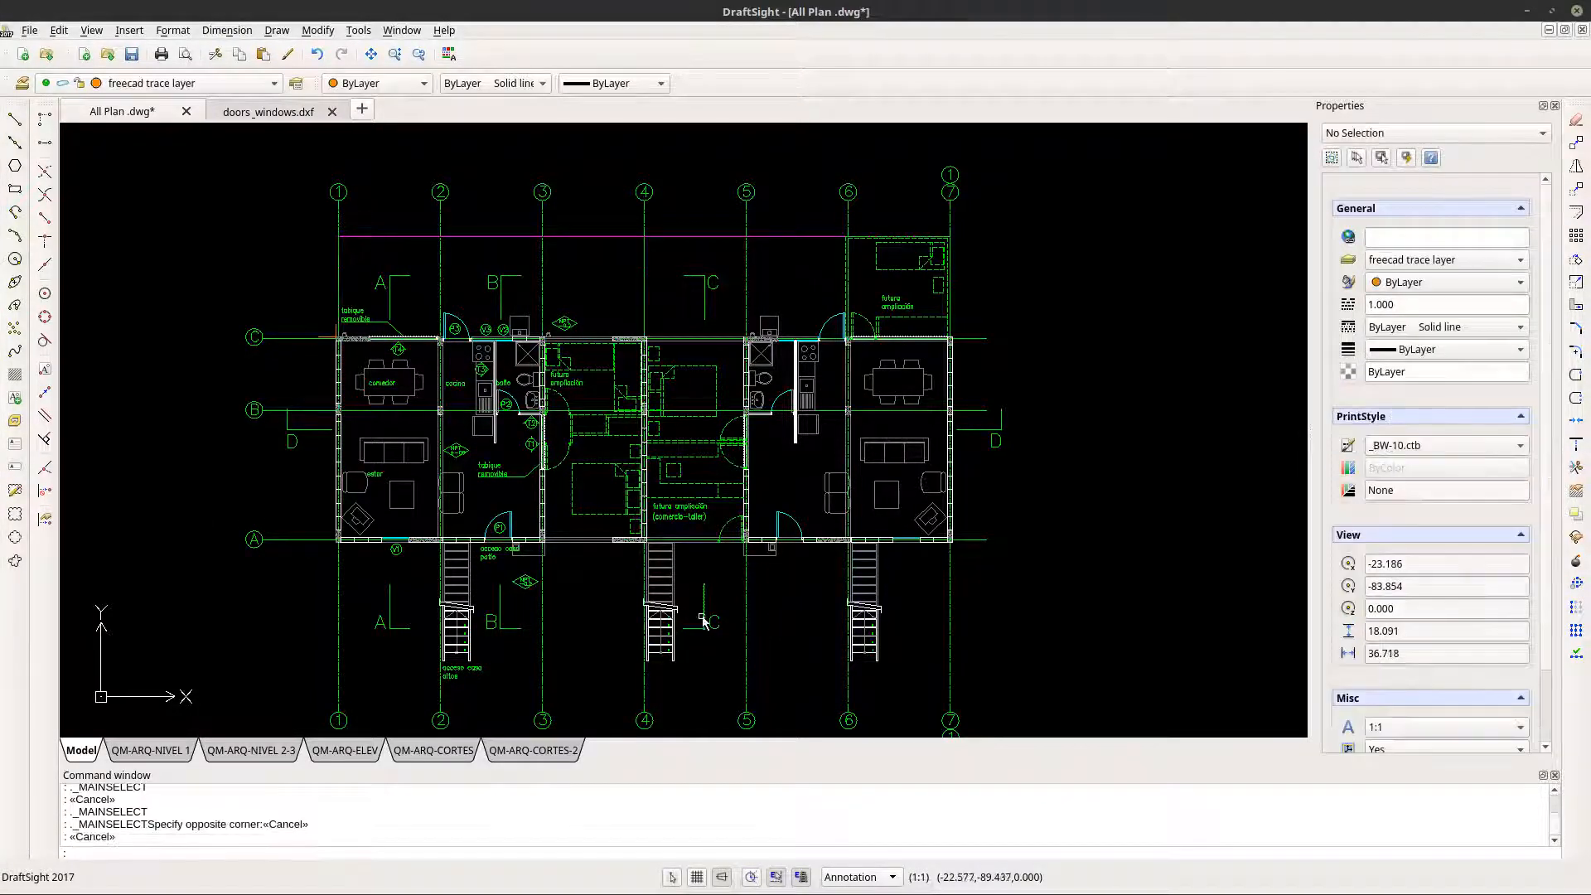
scroll(702, 617, "up", 5)
mouse_move(661, 638)
middle_mouse_down()
mouse_move(700, 604)
mouse_move(869, 568)
mouse_move(902, 602)
middle_mouse_up()
scroll(861, 563, "up", 3)
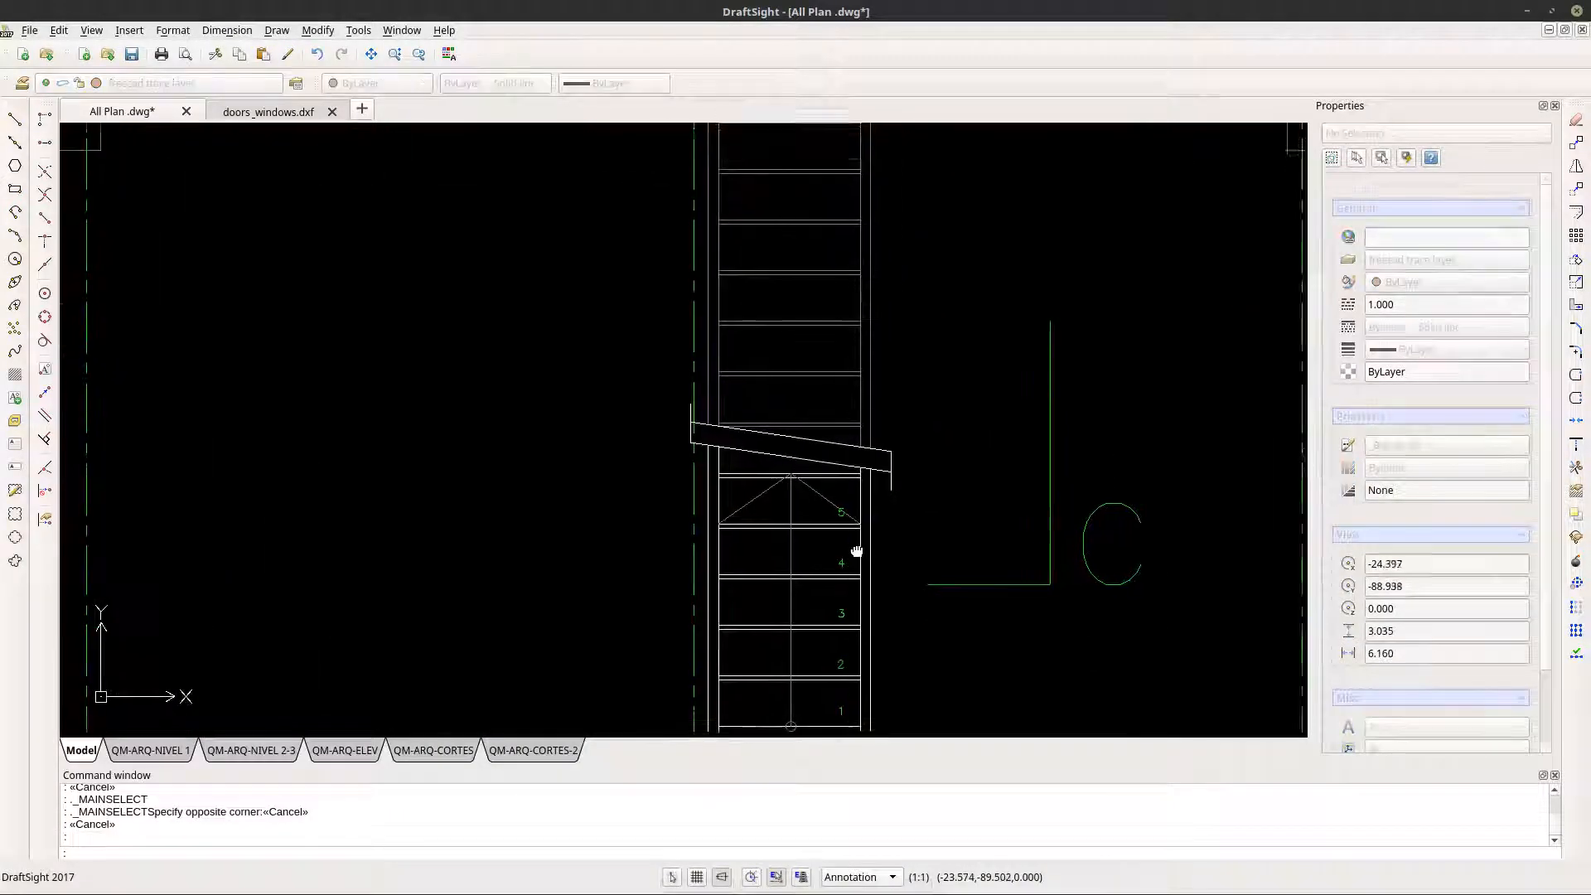
scroll(846, 535, "down", 1)
mouse_move(857, 551)
middle_mouse_down()
mouse_move(847, 539)
mouse_move(816, 608)
mouse_move(804, 750)
middle_mouse_up()
scroll(778, 469, "down", 2)
mouse_move(792, 480)
middle_mouse_down()
mouse_move(837, 661)
mouse_move(909, 694)
middle_mouse_up()
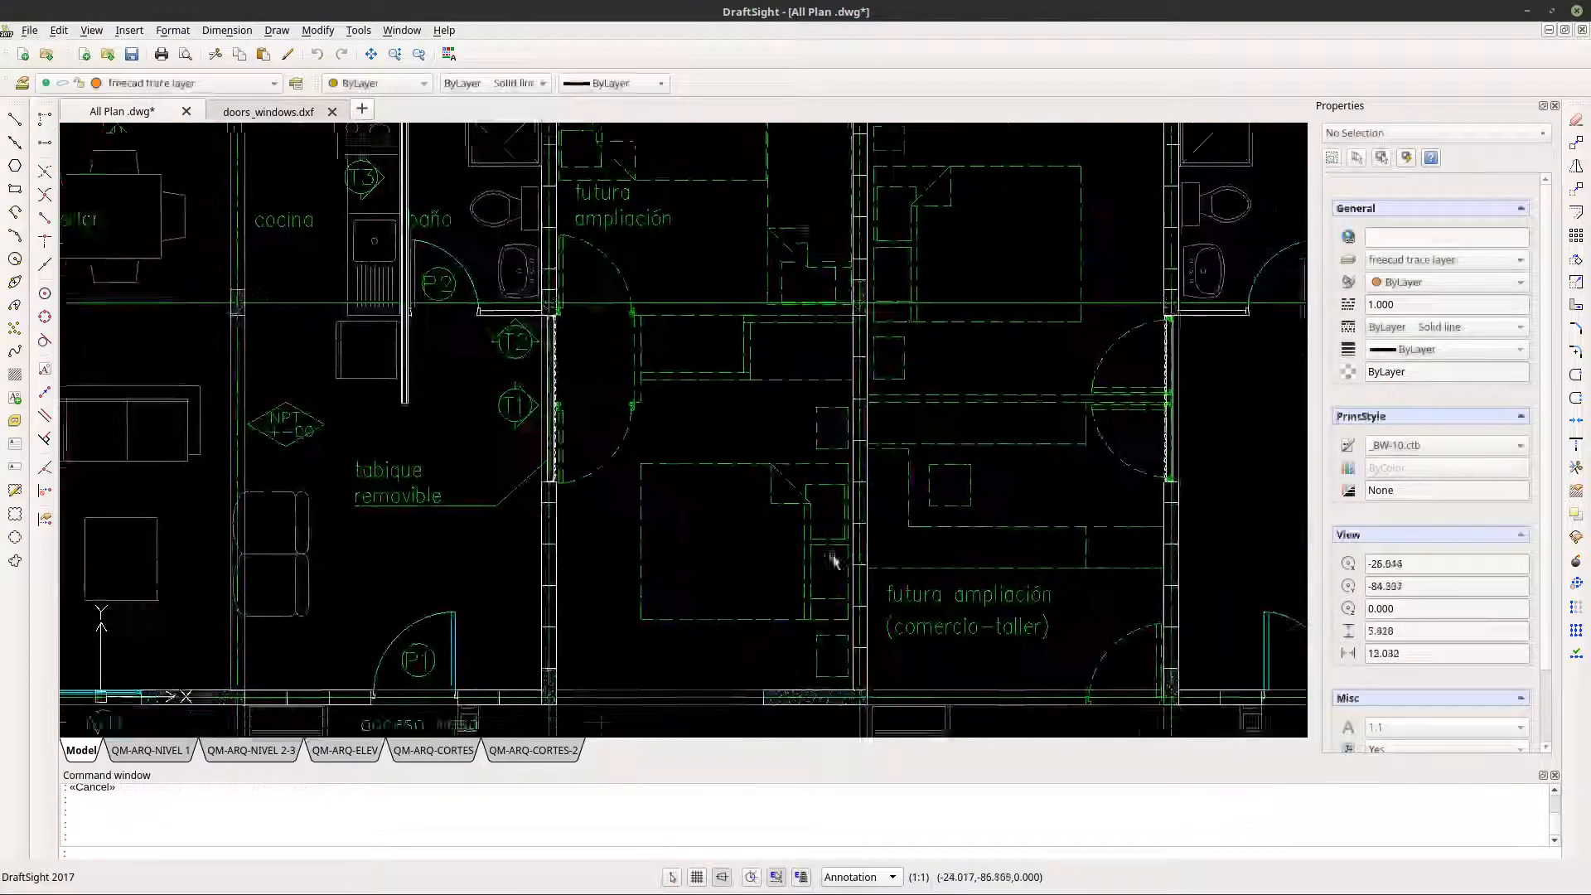
scroll(646, 509, "down", 1)
mouse_move(600, 498)
middle_mouse_down()
mouse_move(682, 422)
mouse_move(745, 302)
middle_mouse_up()
middle_click_drag(467, 557, 563, 393)
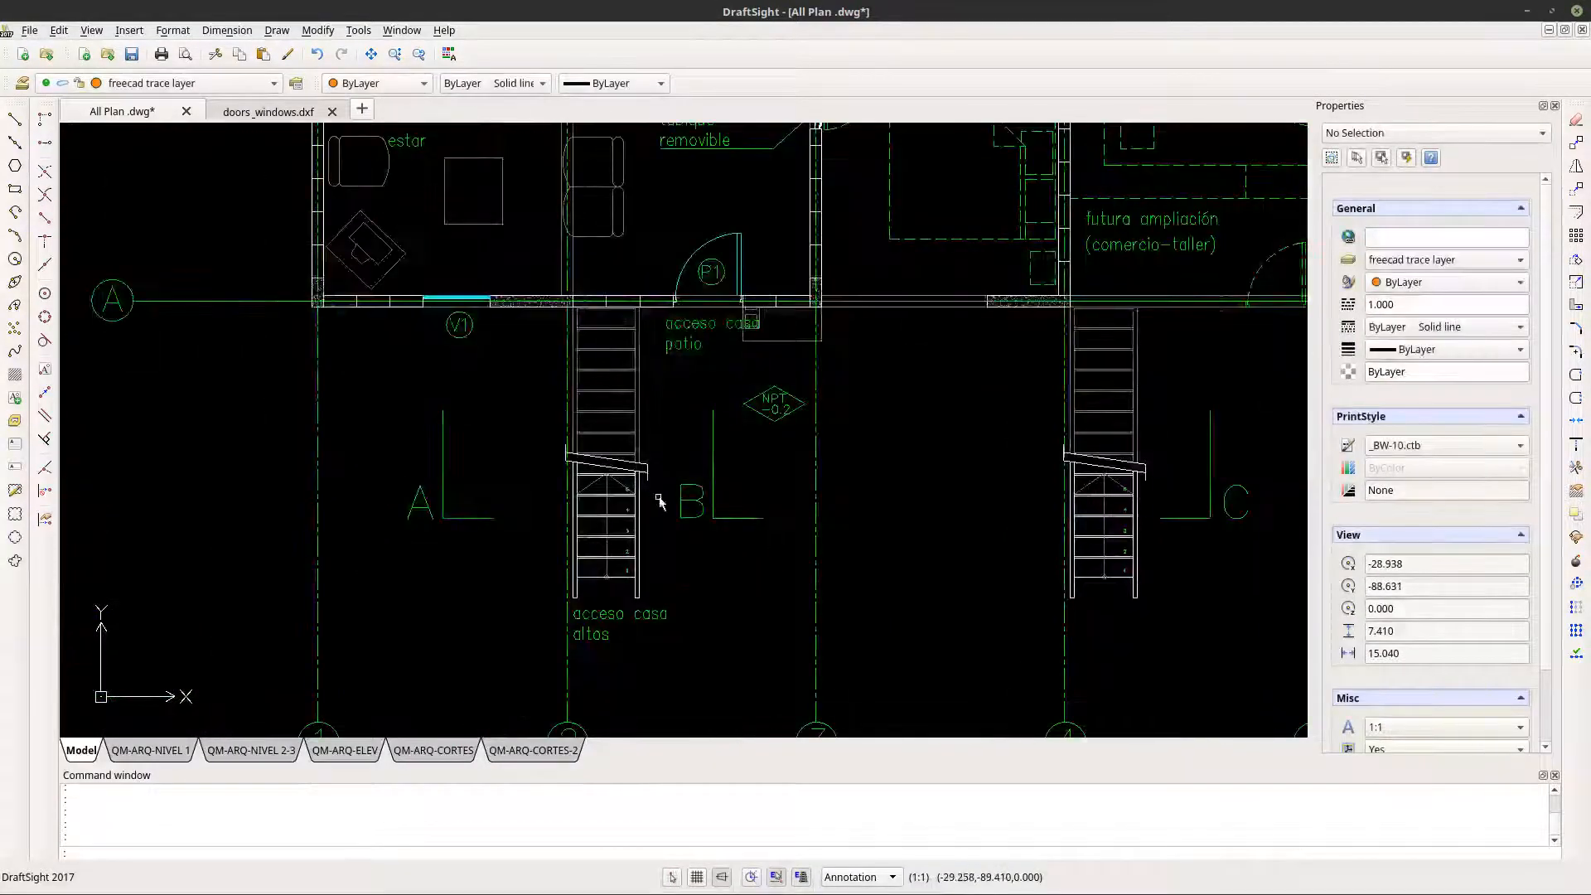
scroll(660, 502, "up", 8)
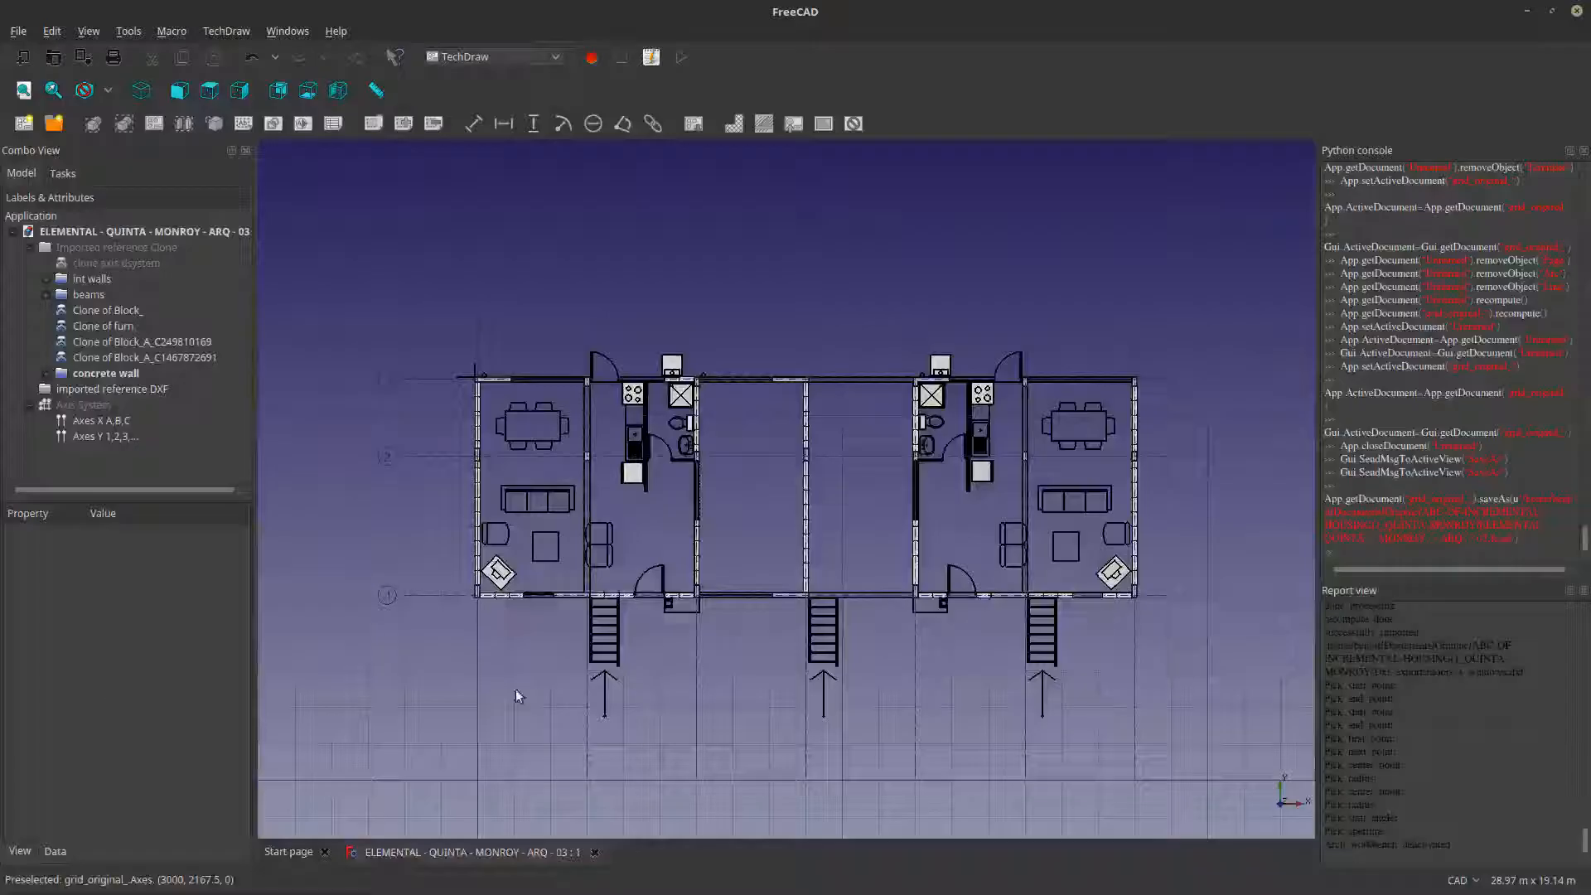
scroll(520, 696, "up", 5)
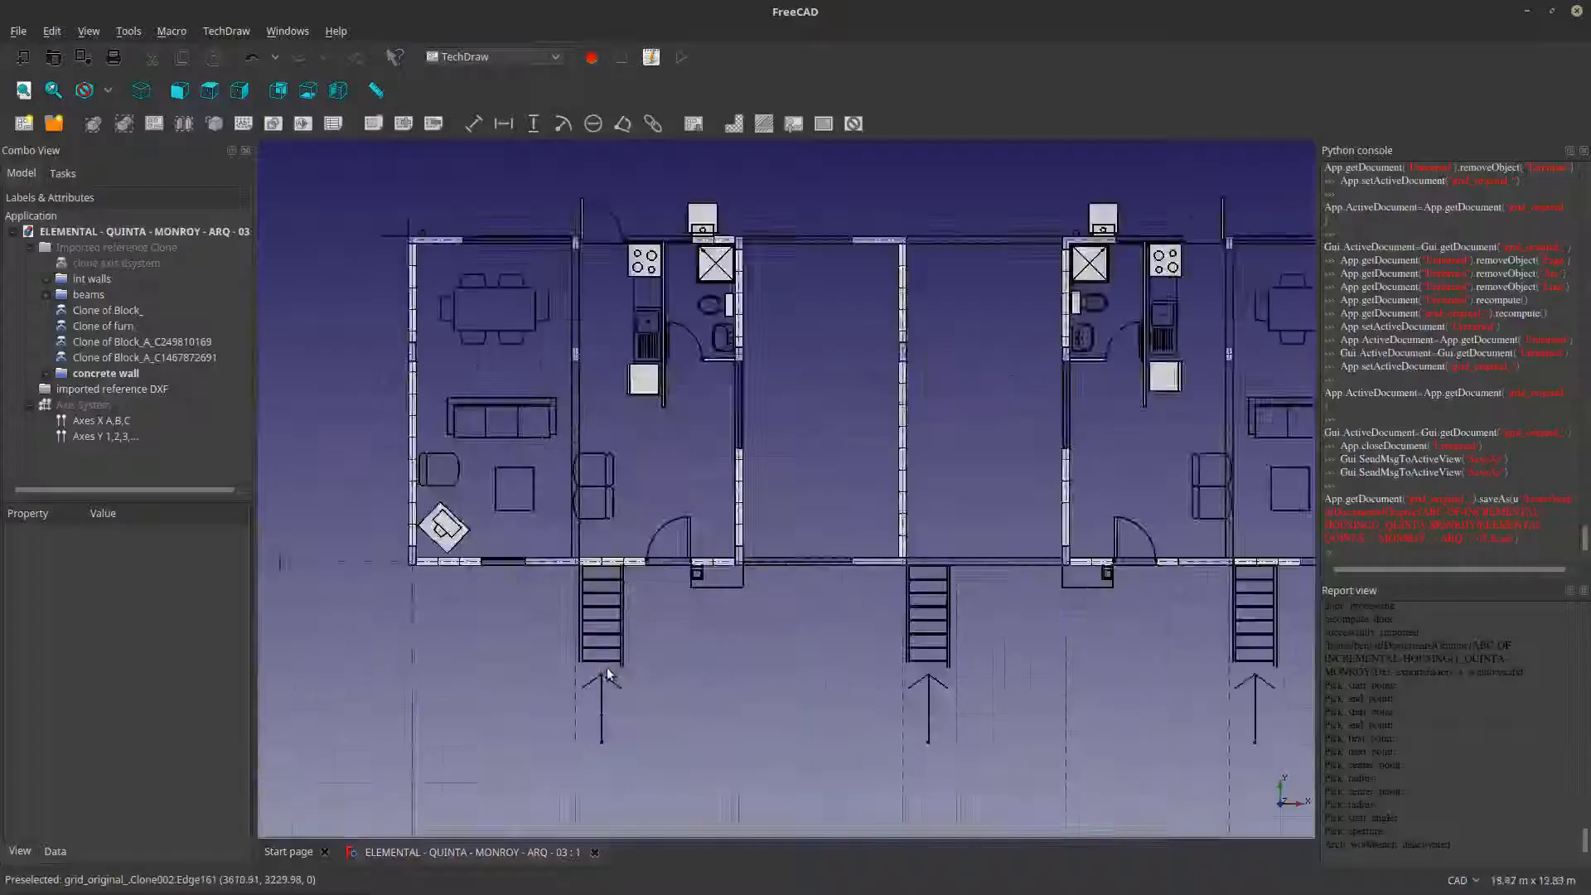
- Examine the imported stairs and surrounding floor plan in the FreeCAD model
scroll(555, 613, "down", 2)
scroll(573, 571, "down", 2)
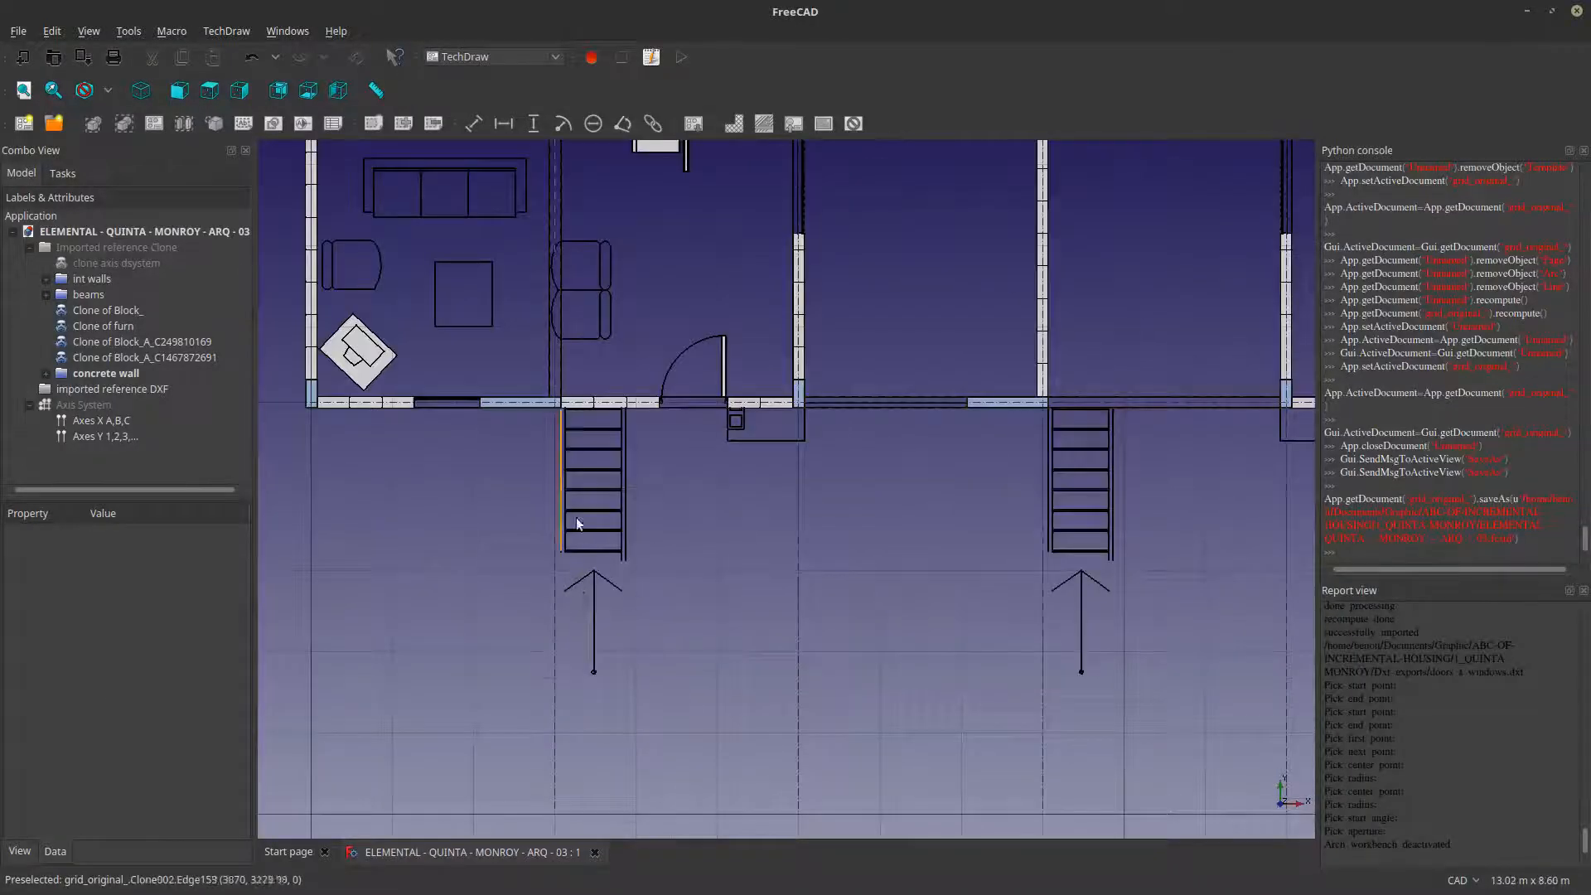
middle_click_drag(628, 552, 605, 721)
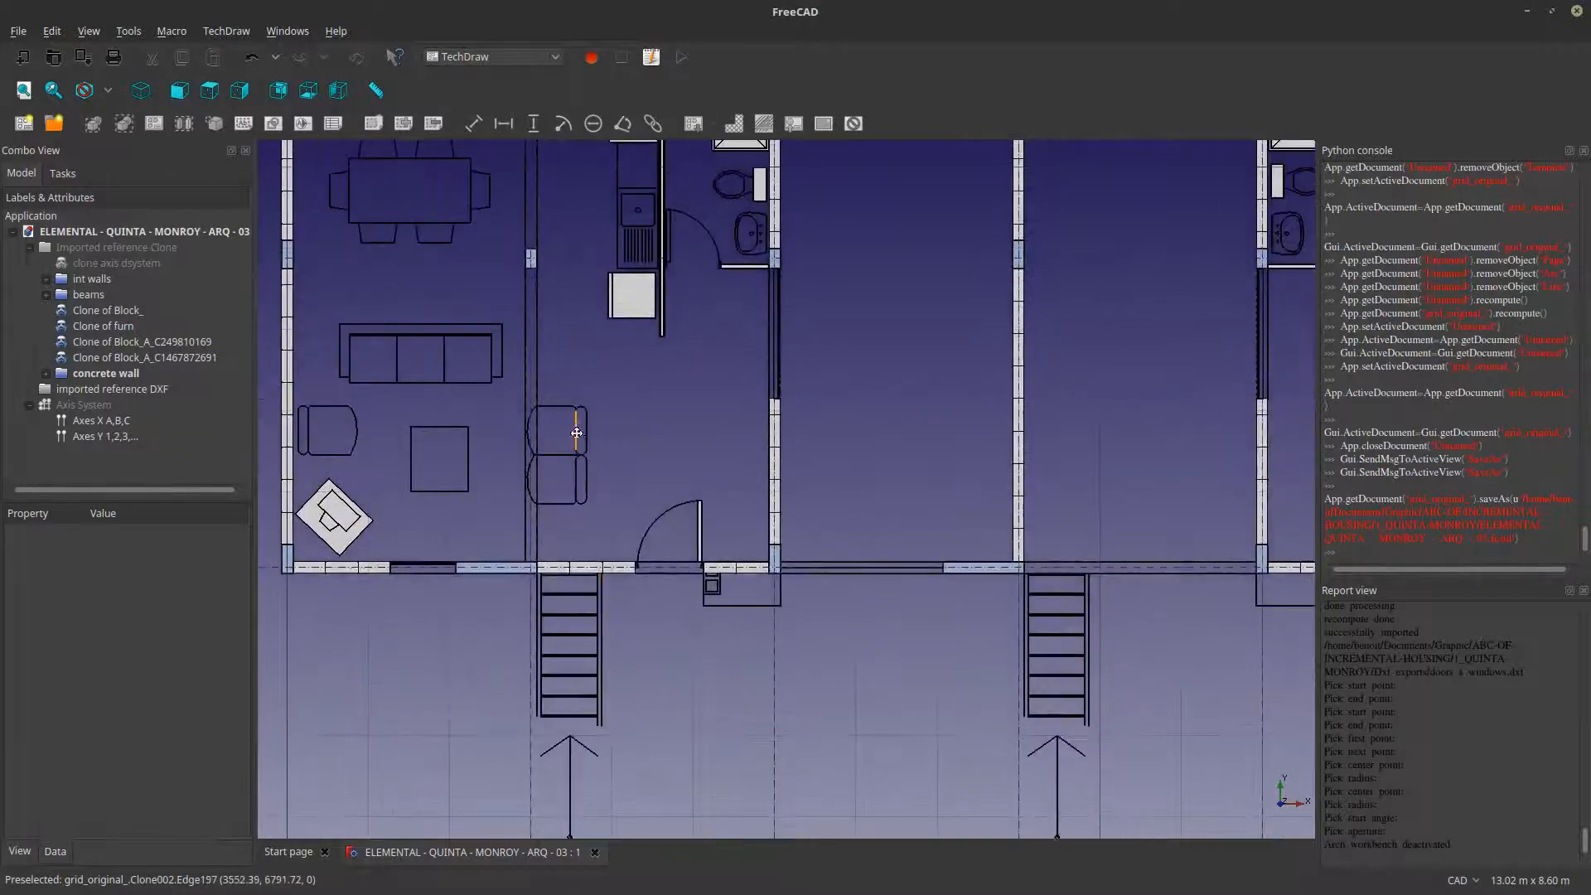
middle_click_drag(576, 424, 556, 652)
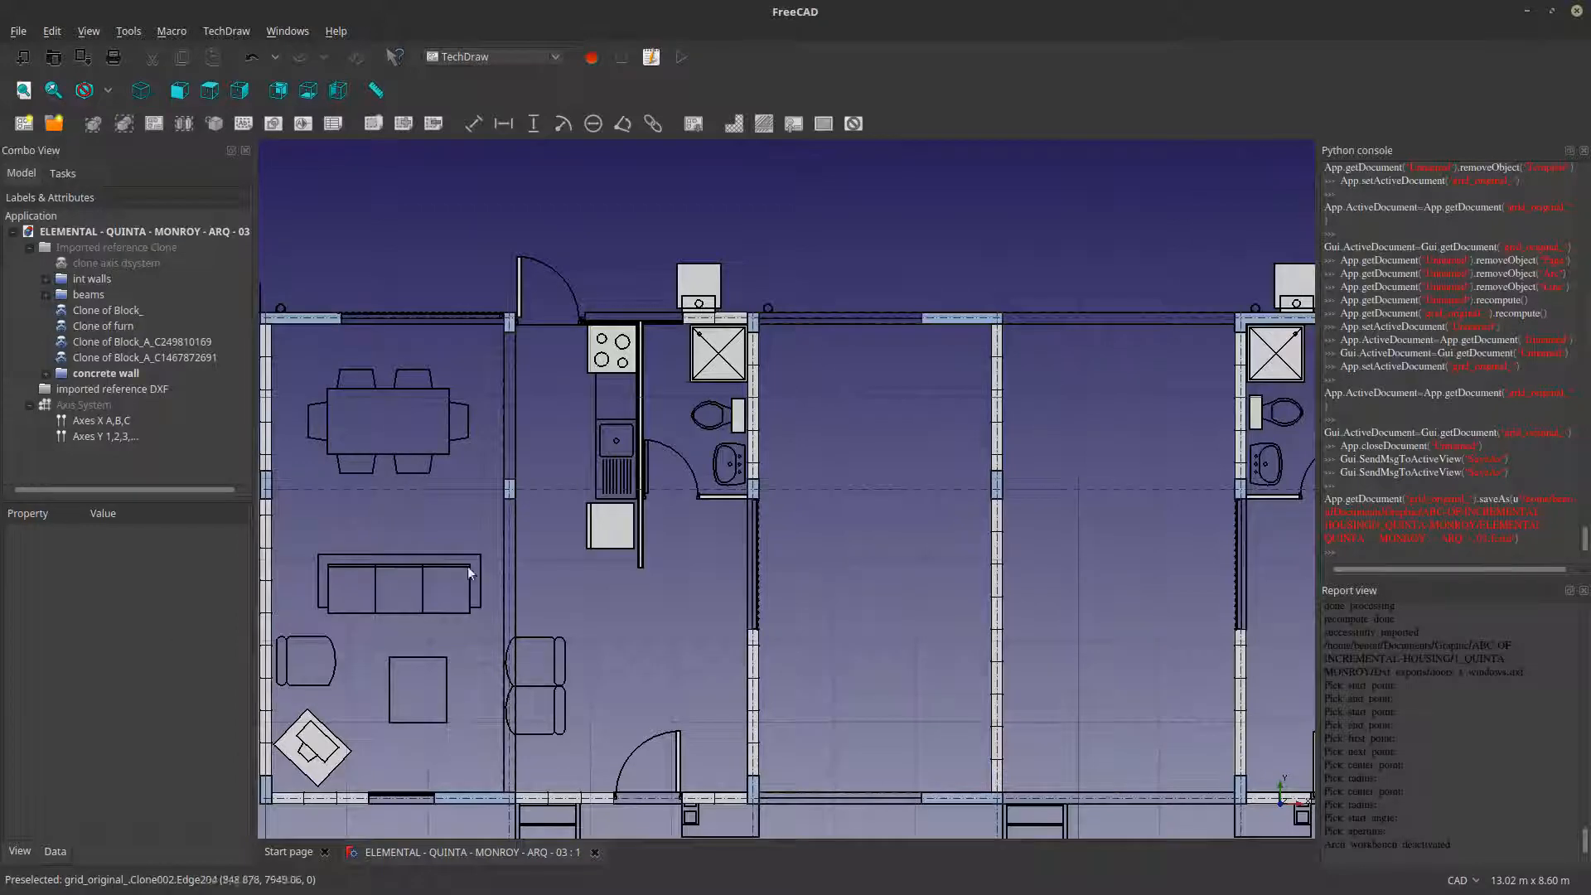
scroll(524, 530, "down", 4)
middle_click_drag(446, 728, 438, 633)
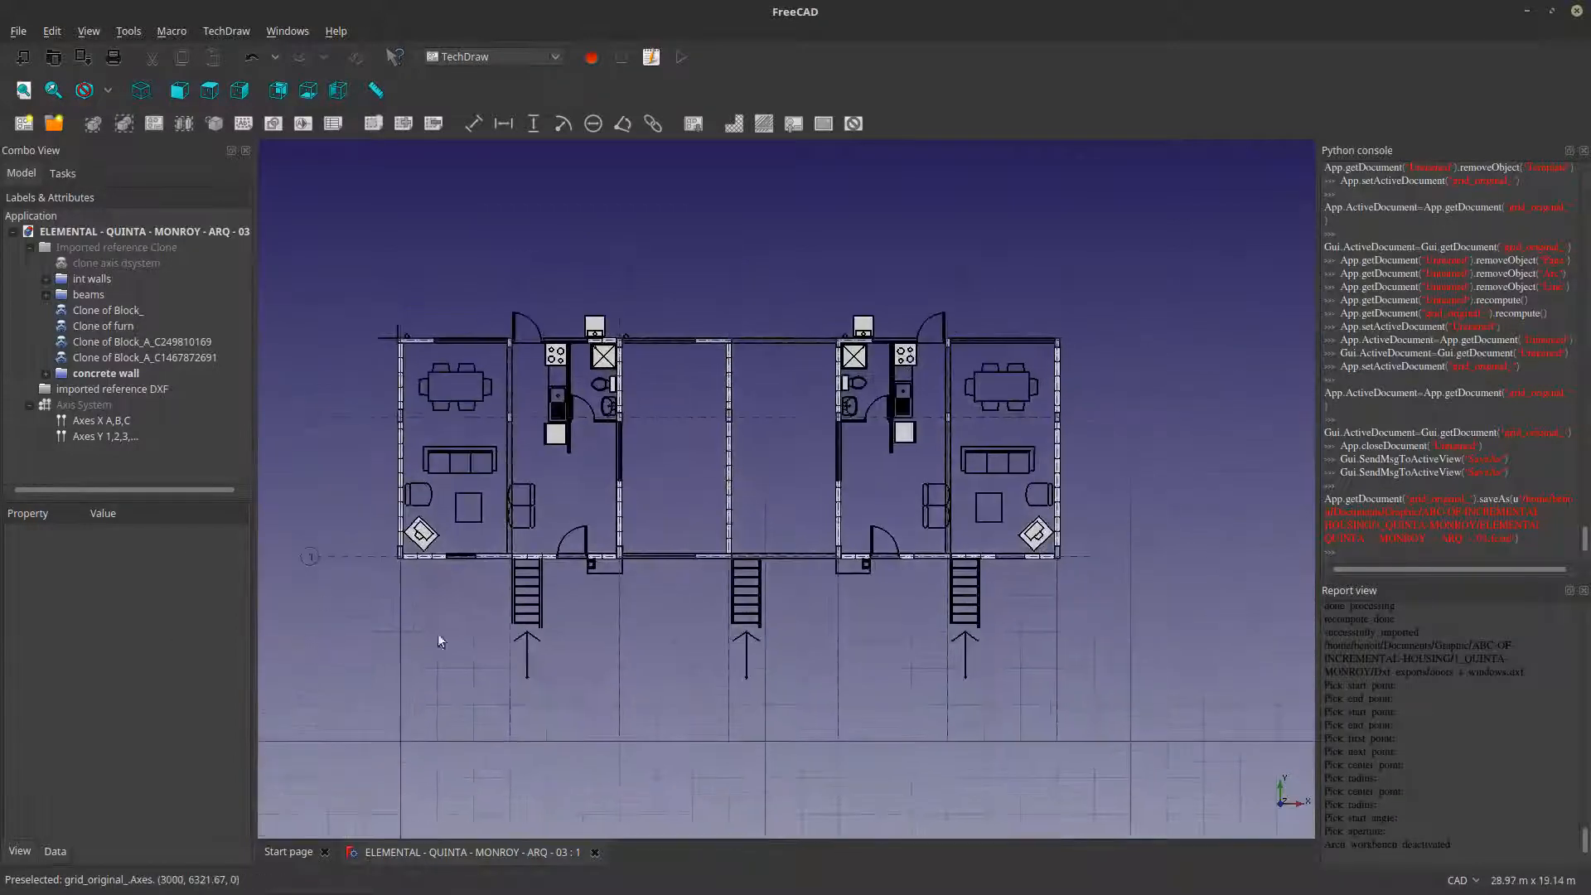
- Switch back to DraftSight and examine the lower stair flight and break line at axis 2
key("alt+Tab")
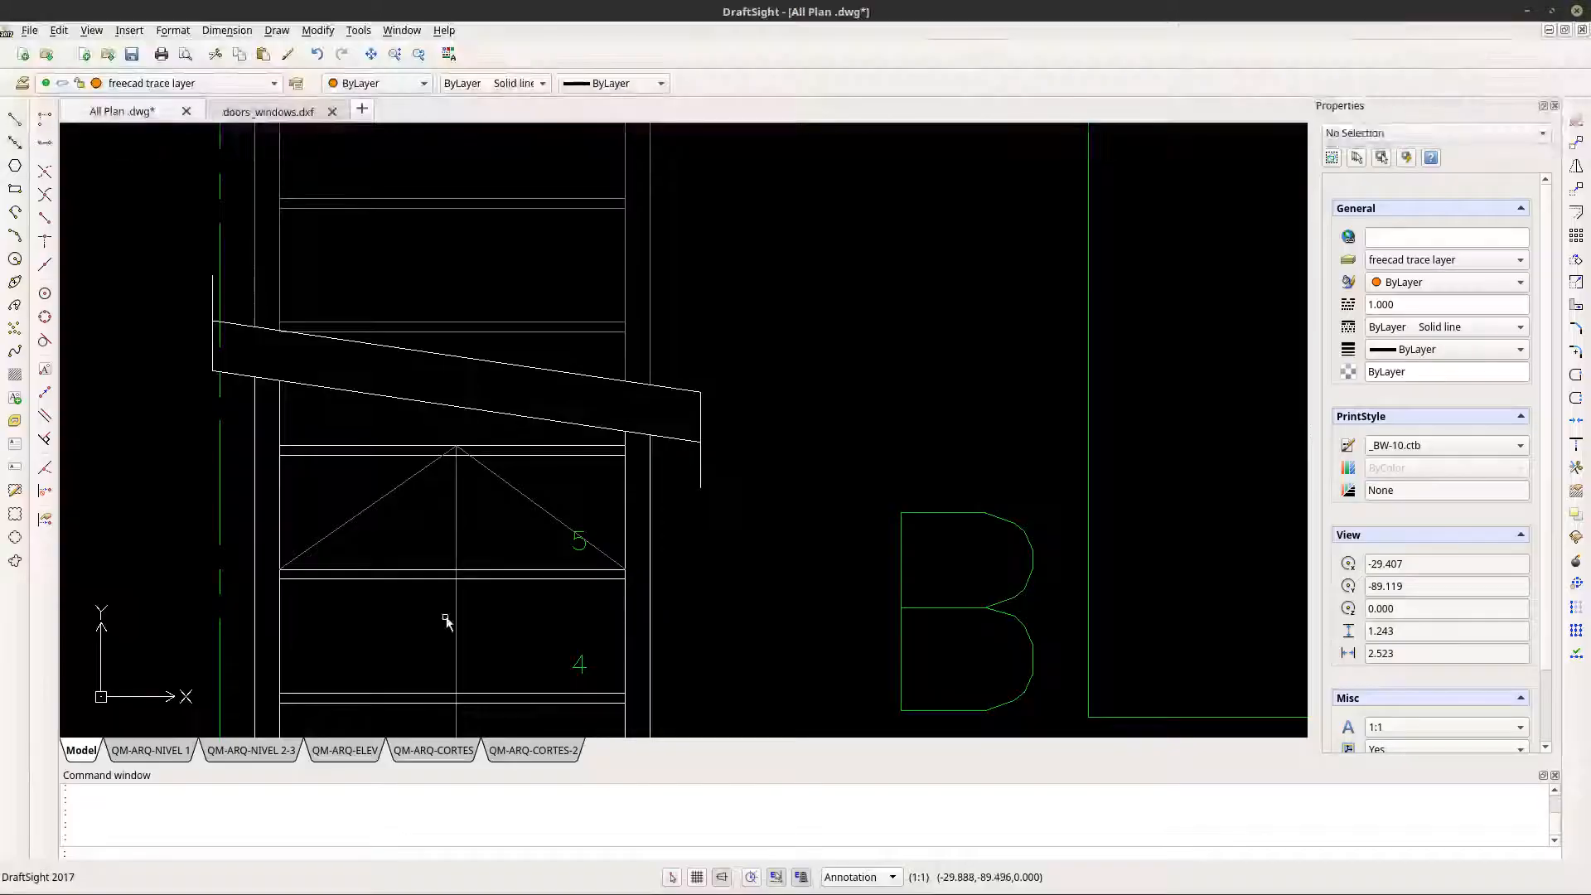
scroll(730, 492, "down", 4)
scroll(712, 499, "up", 4)
scroll(699, 503, "down", 6)
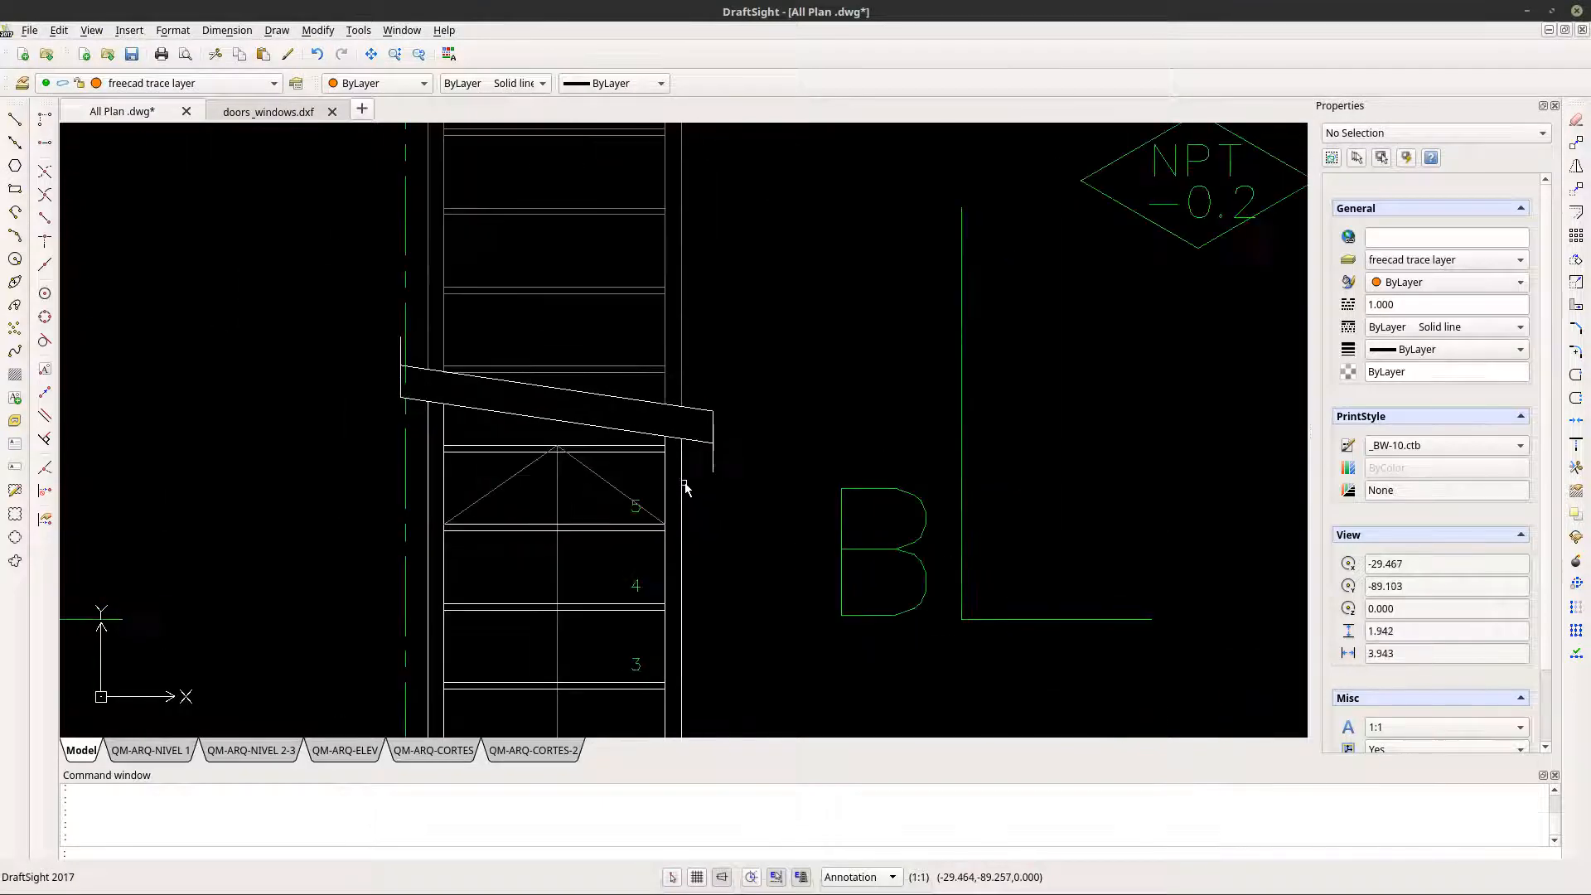
middle_click_drag(737, 530, 605, 562)
scroll(604, 563, "down", 2)
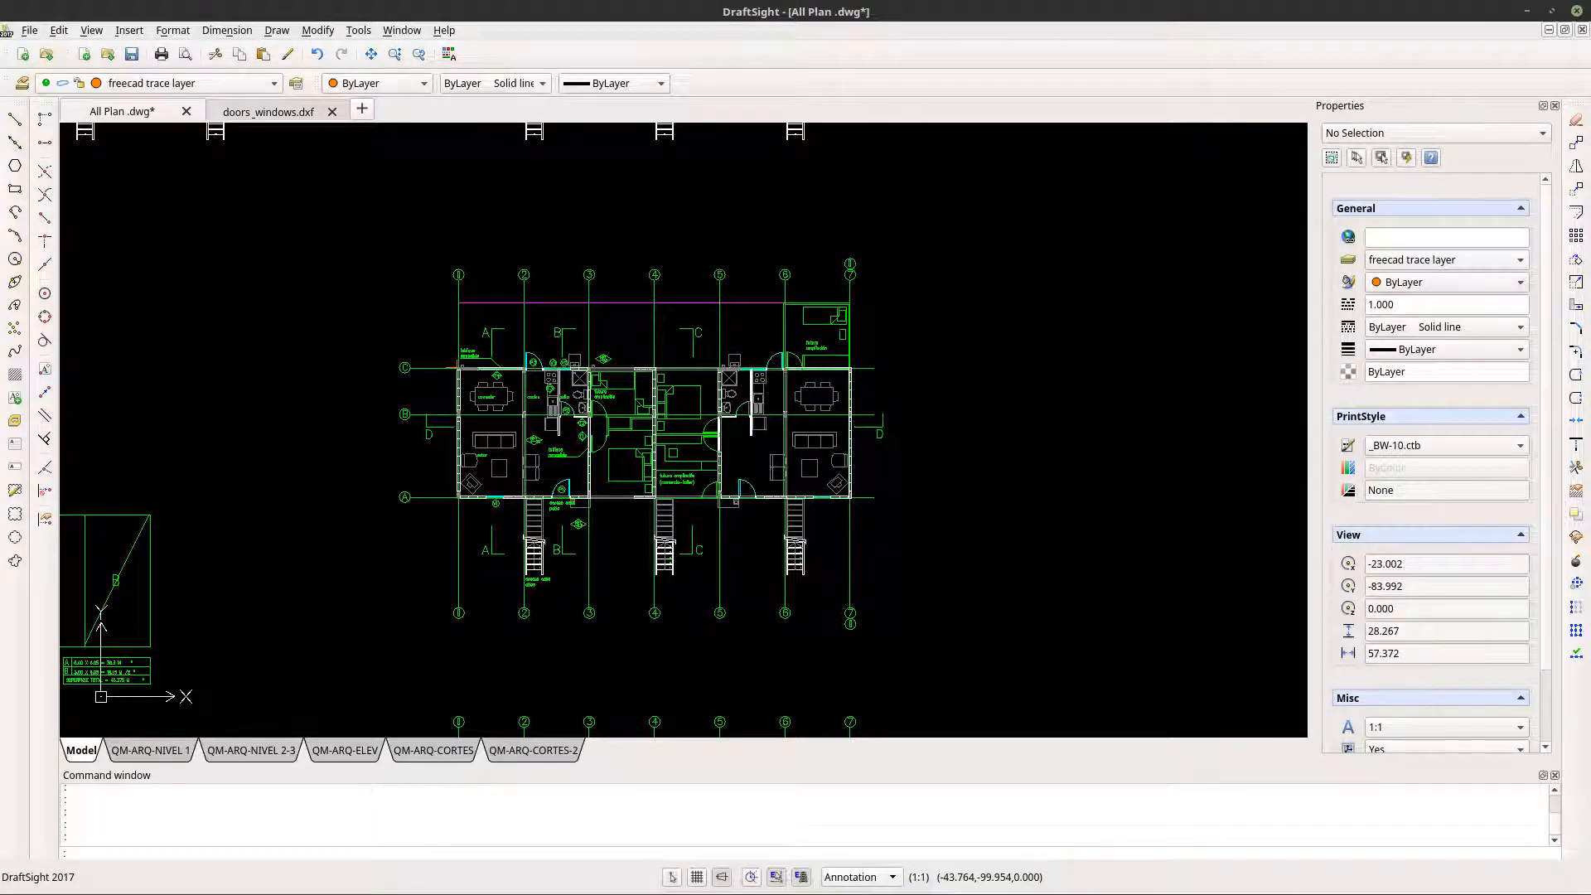
- Check the files in the project's Dxf exports folder and return to the All Plan drawing
key("alt+Tab")
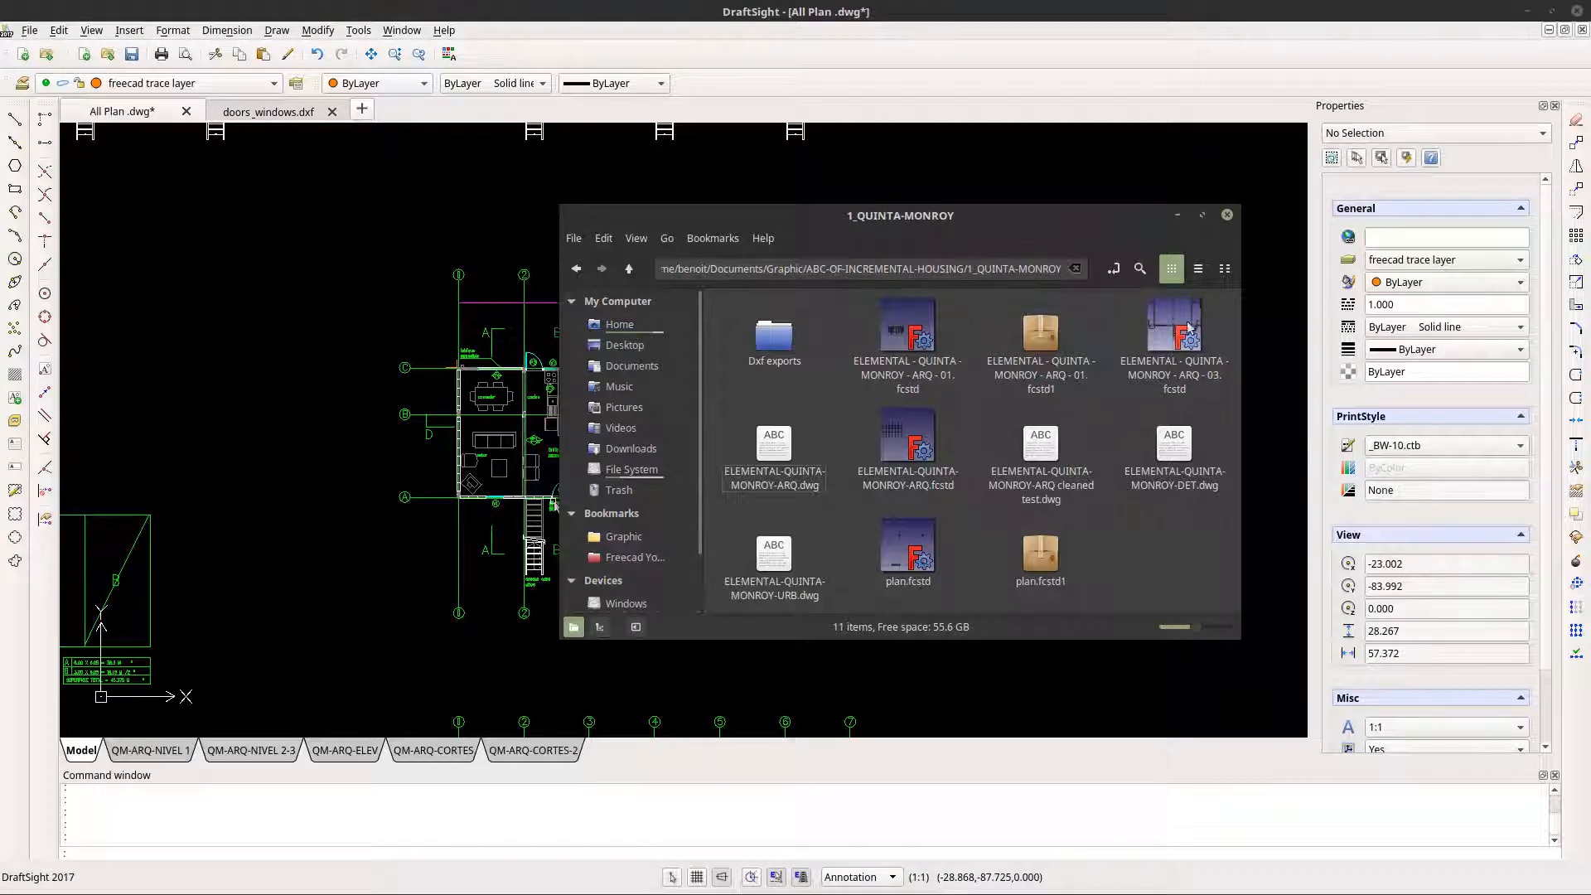
double_click(779, 340)
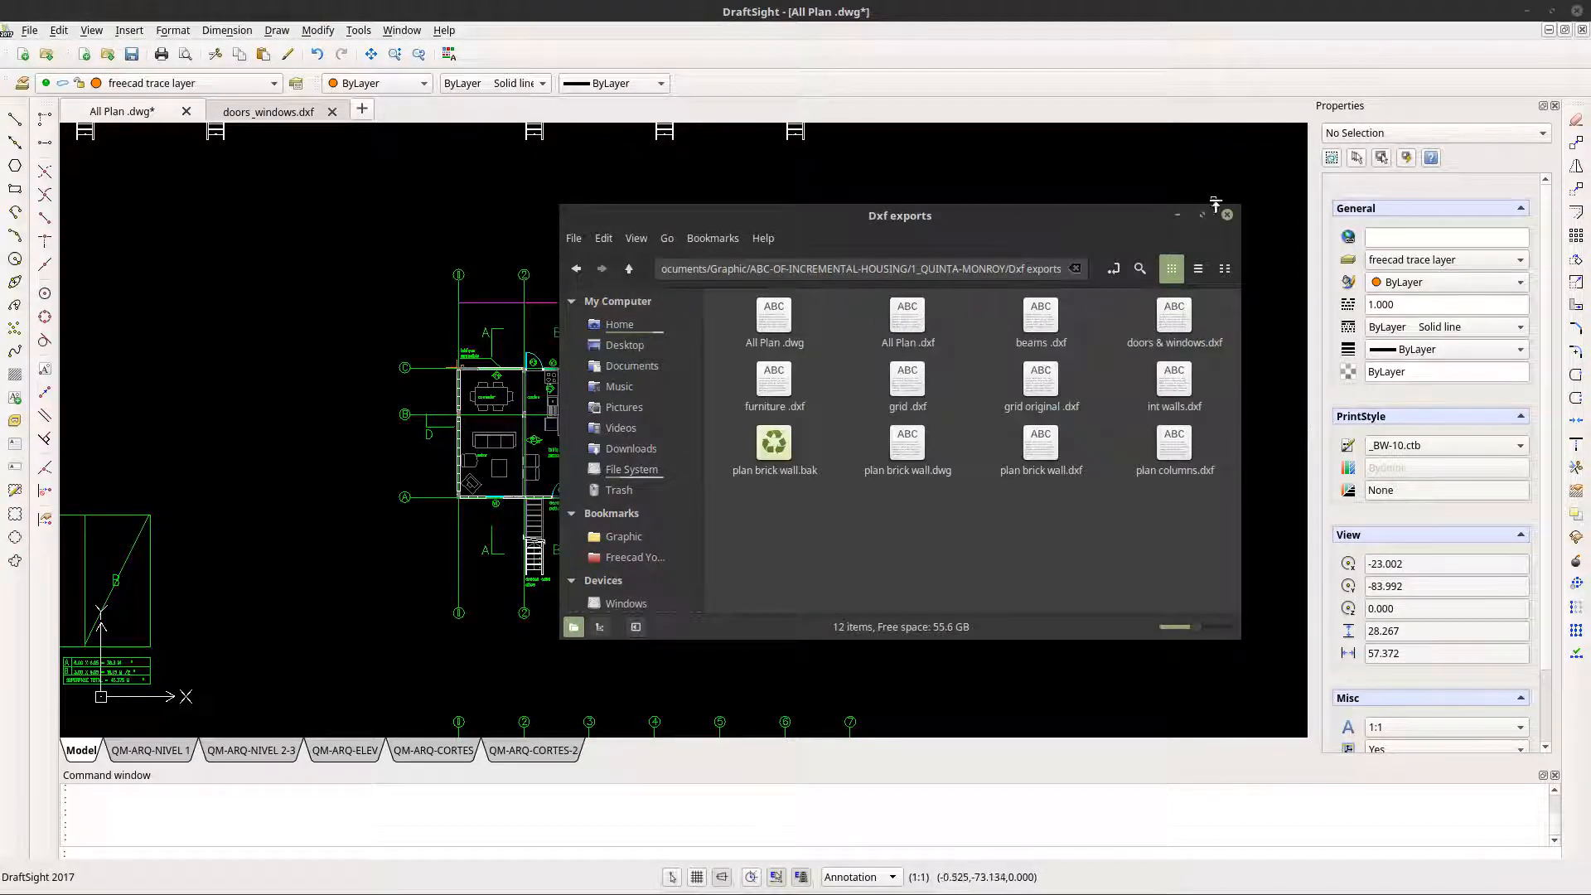
left_click(958, 60)
scroll(524, 531, "up", 5)
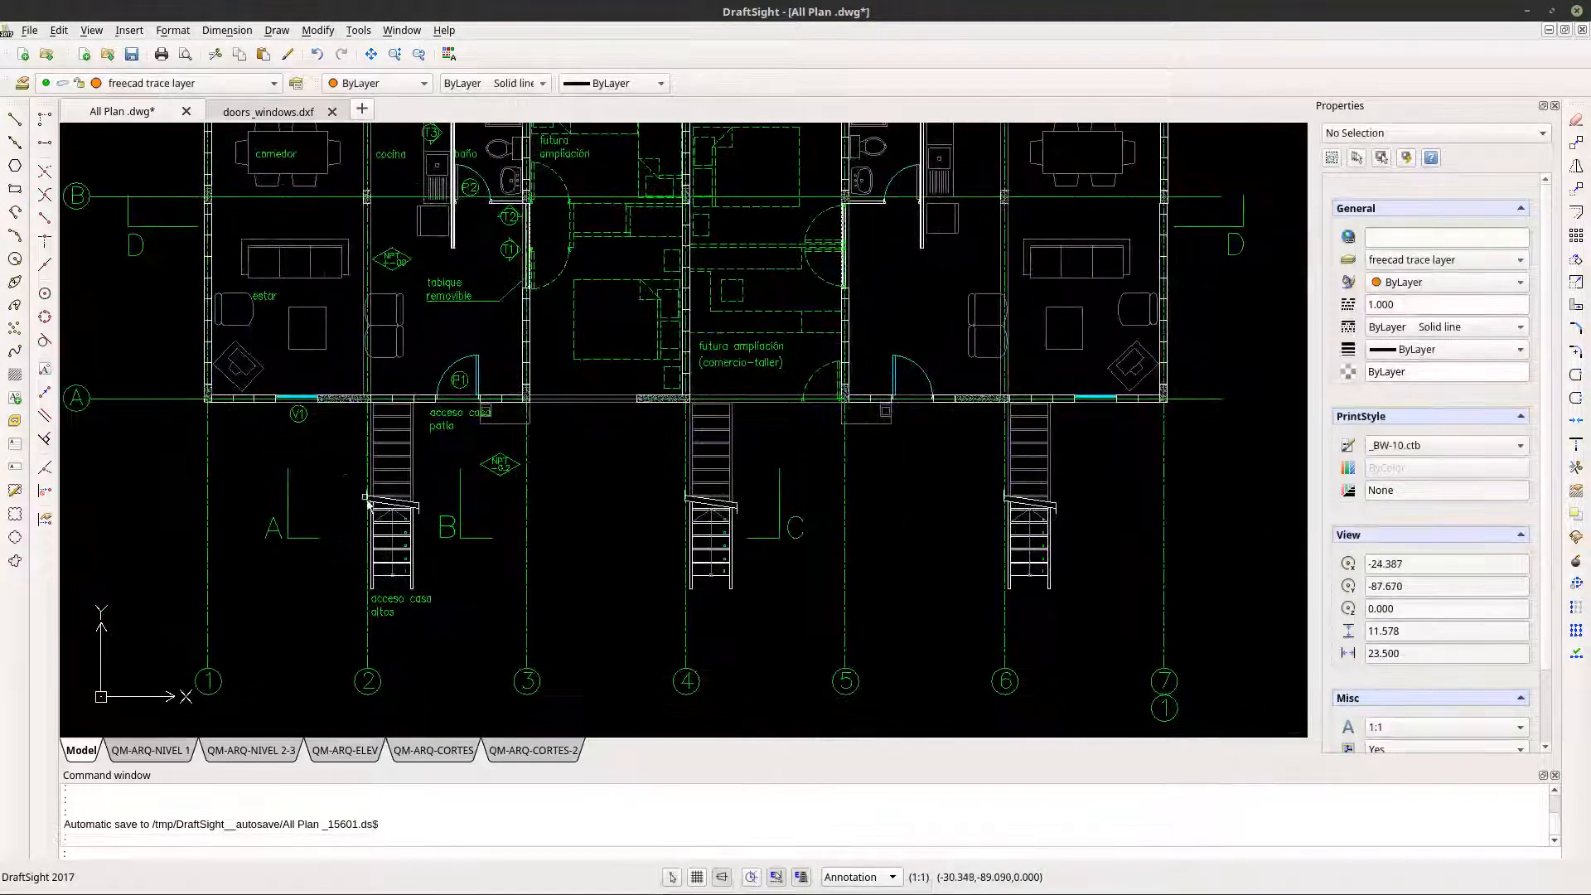
left_click(332, 468)
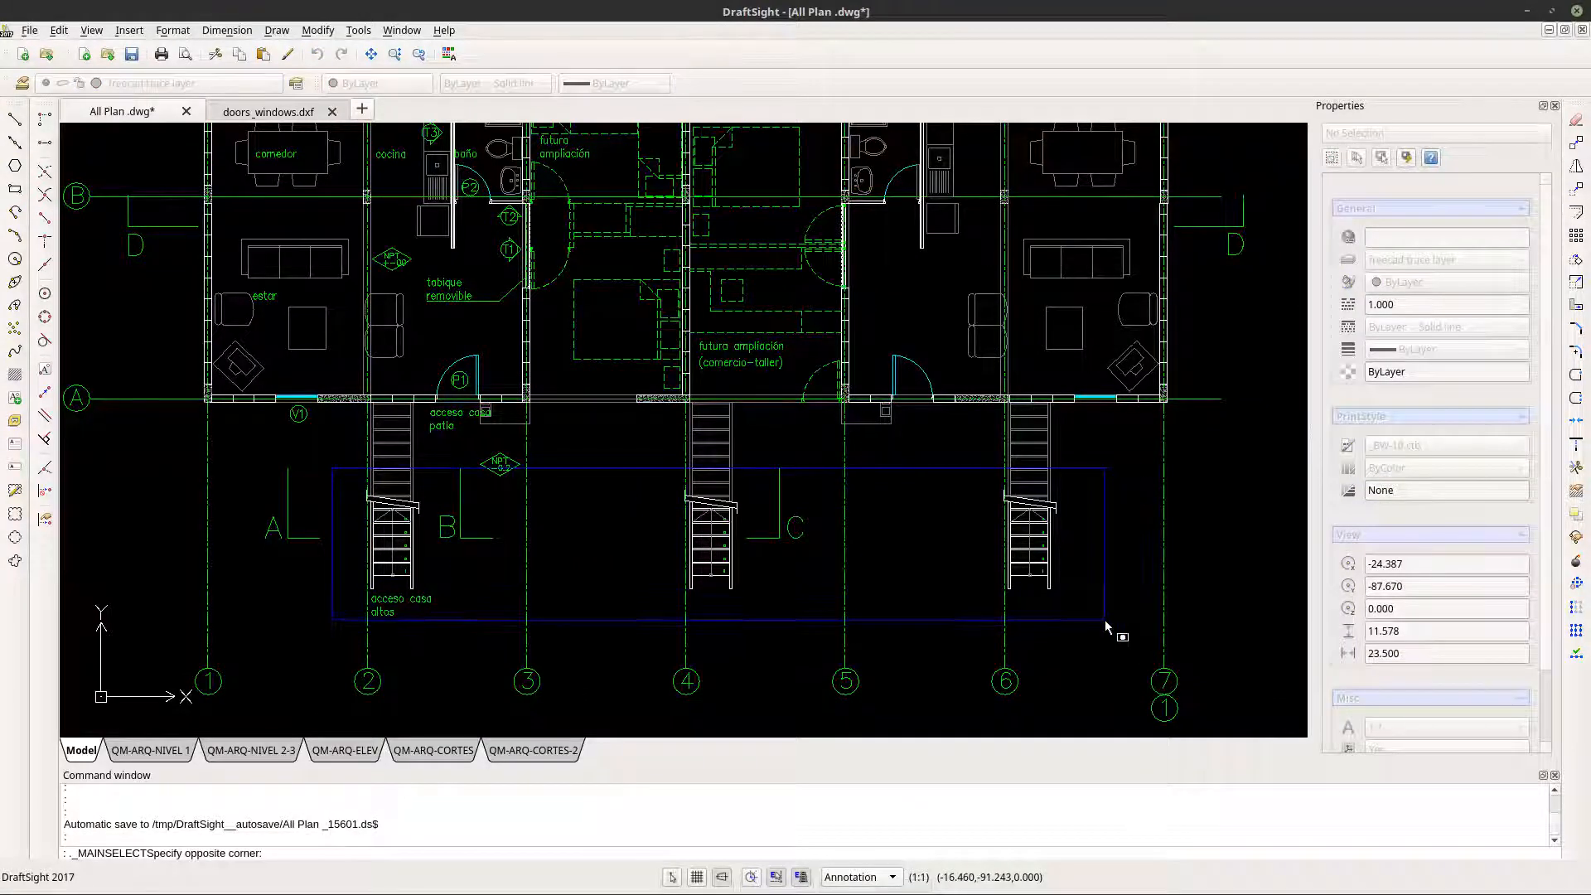
key("Escape")
- Check the properties of the stair's outer side line and the break line's end segment near axis 6
scroll(1049, 564, "up", 6)
scroll(1048, 563, "up", 3)
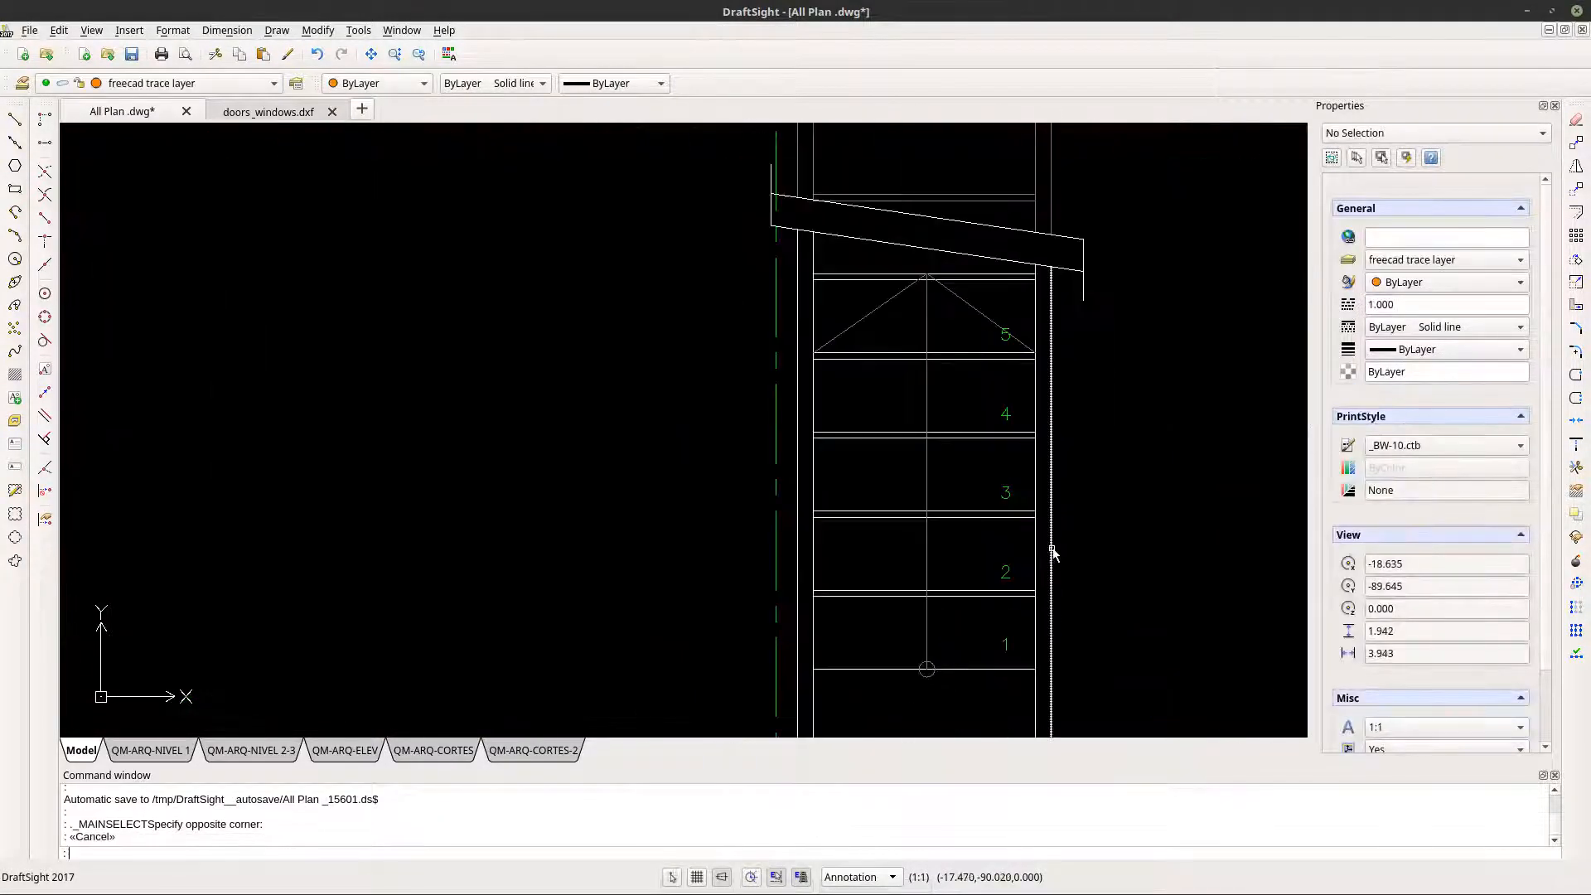
left_click(1051, 551)
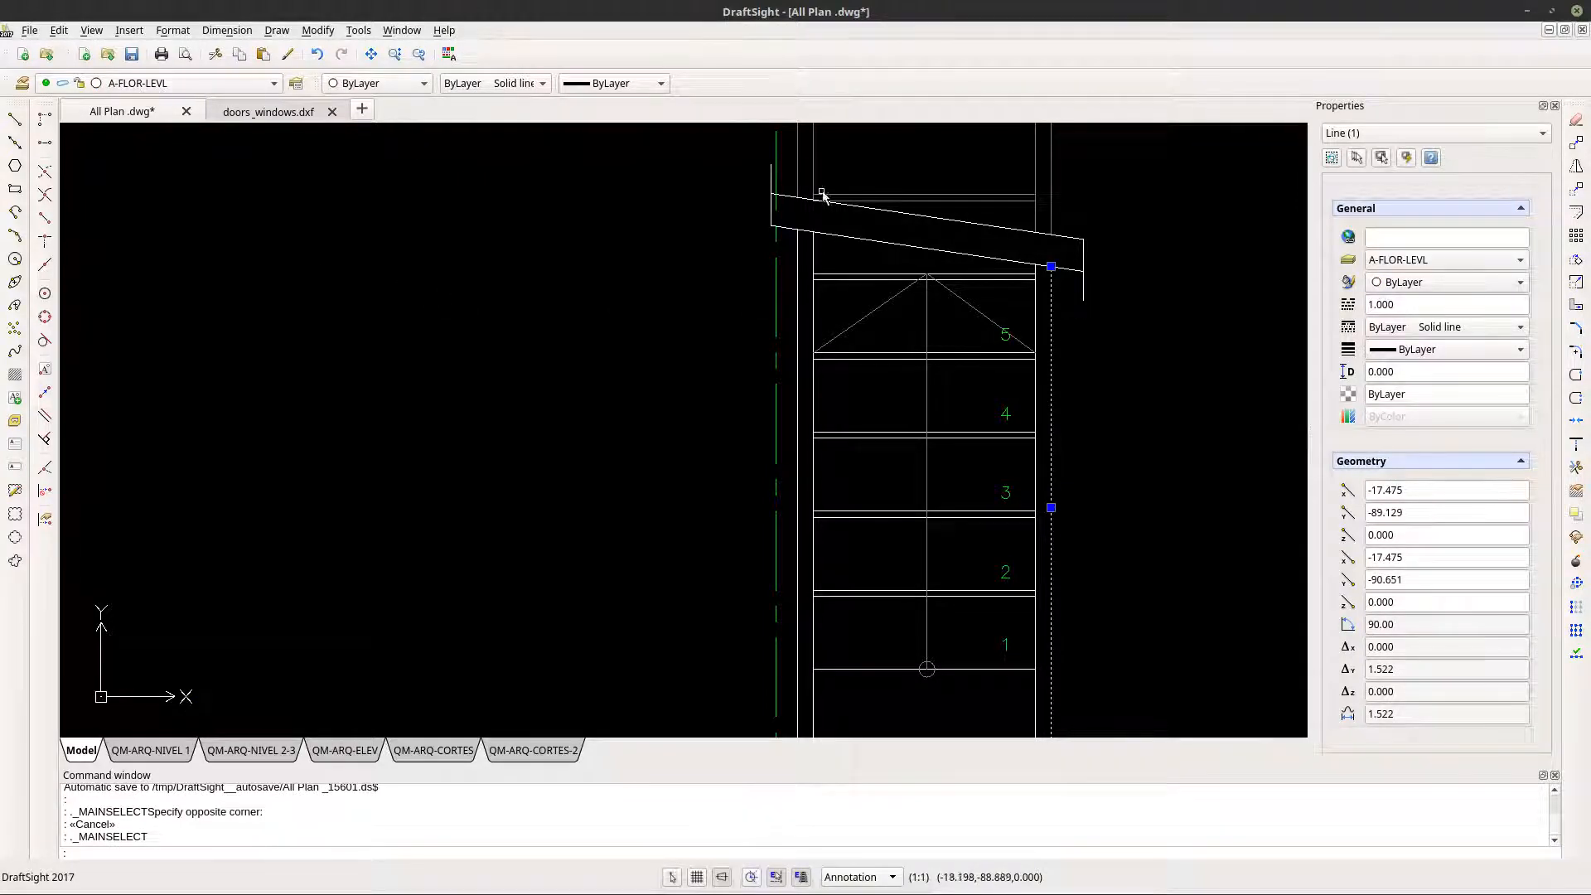
left_click(1080, 267)
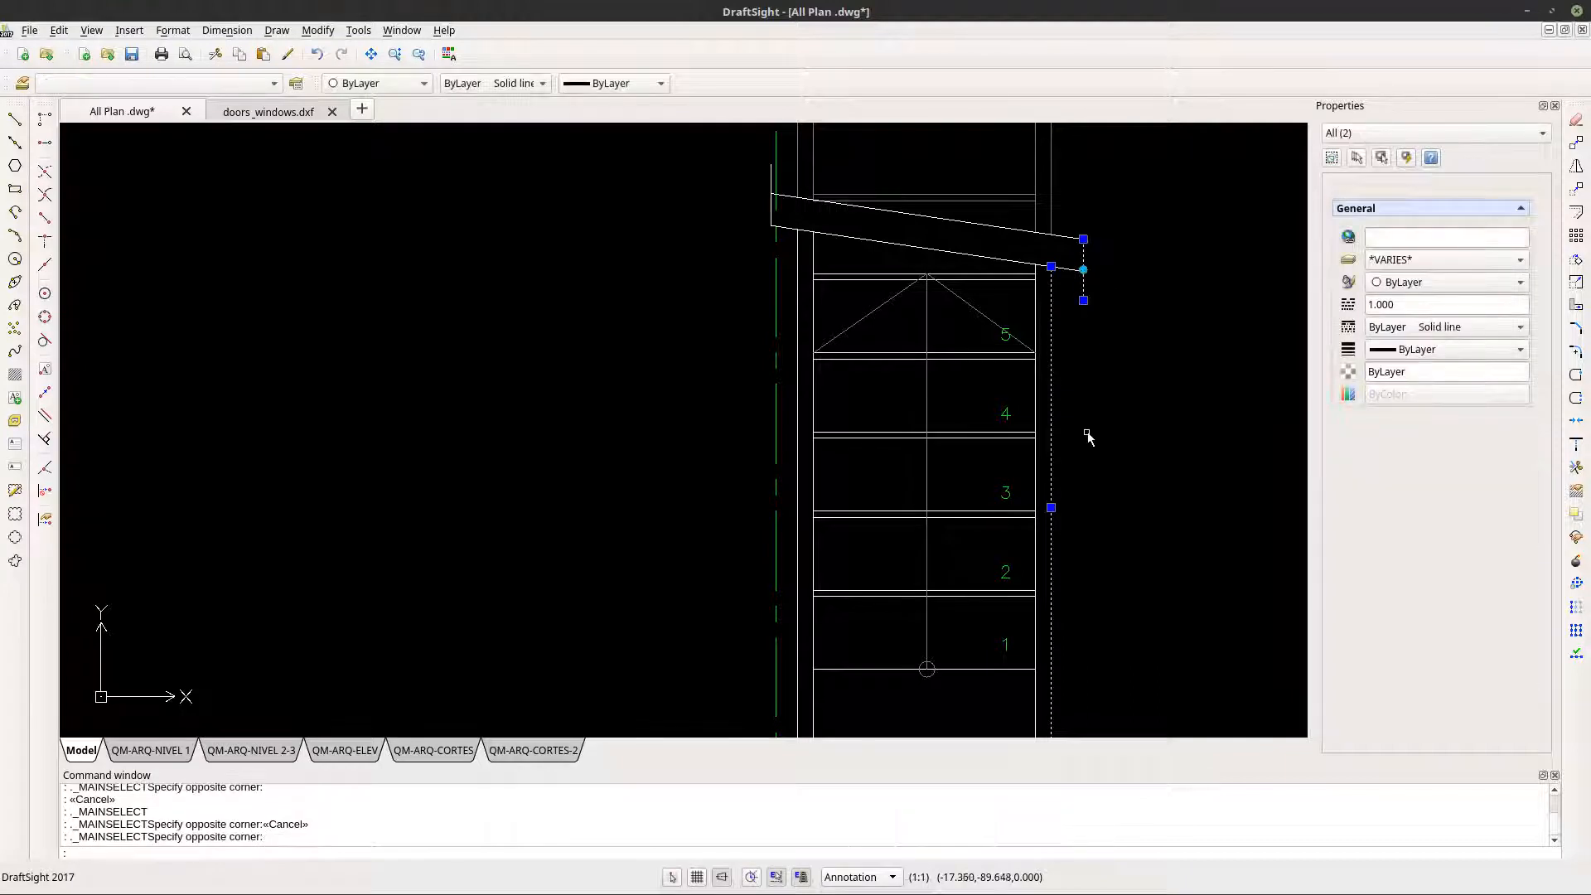
key("Escape")
key("Escape")
- Inspect the properties of the short vertical polyline at the break line's end on the axis 6 stair
scroll(905, 270, "down", 2)
scroll(1014, 273, "up", 2)
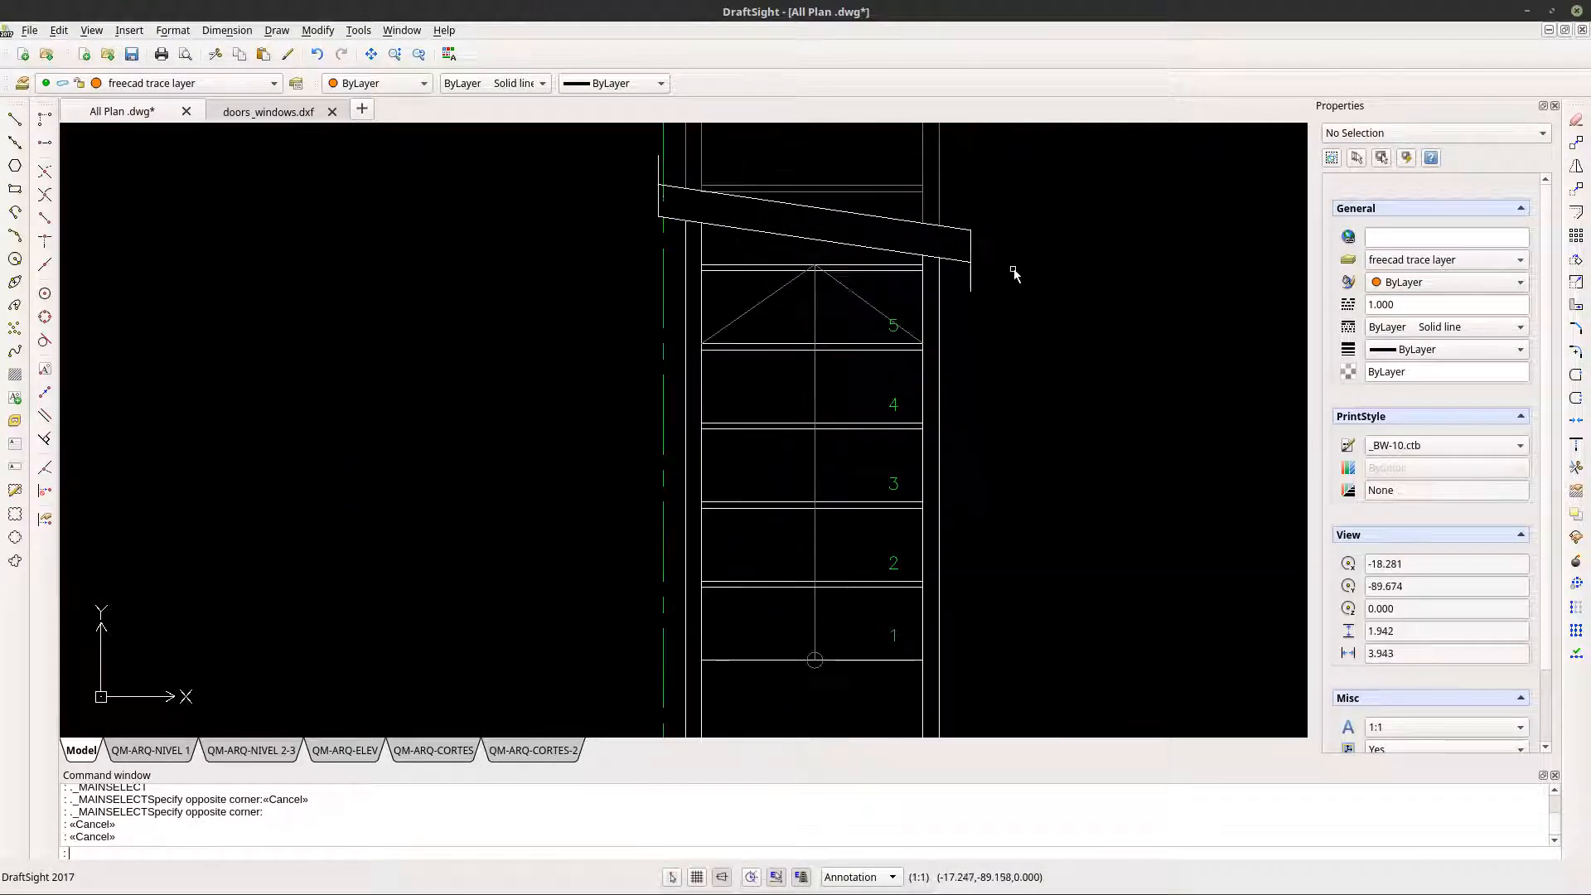
left_click(964, 254)
key("Escape")
left_click(971, 246)
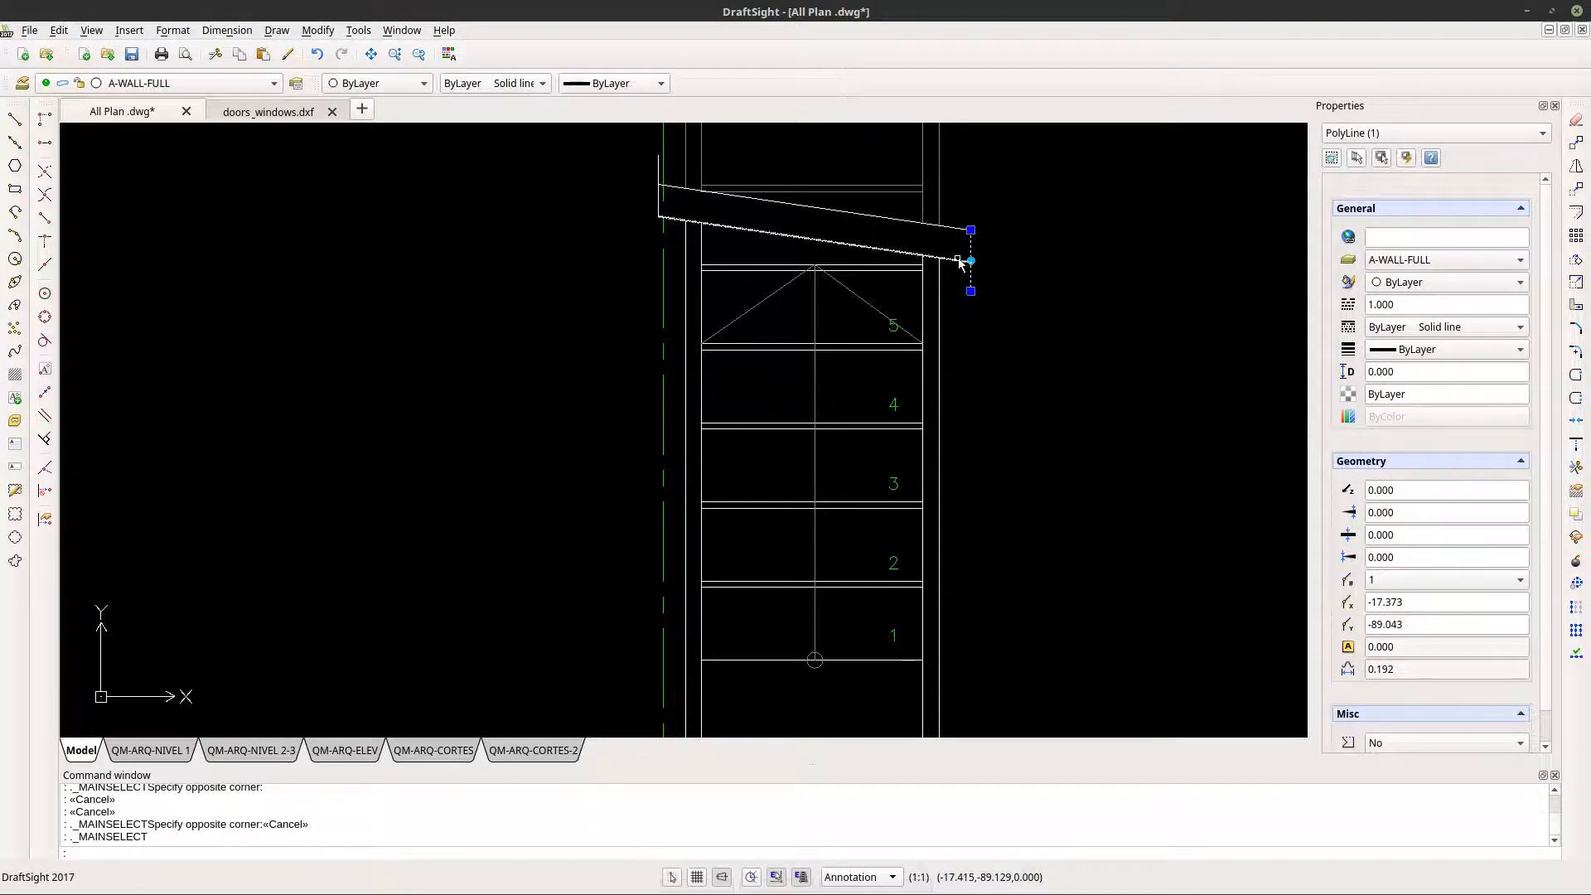
key("Escape")
- Check the properties of the step number 5 note and try selecting the stair's direction arrow line
scroll(923, 282, "up", 2)
left_click(890, 358)
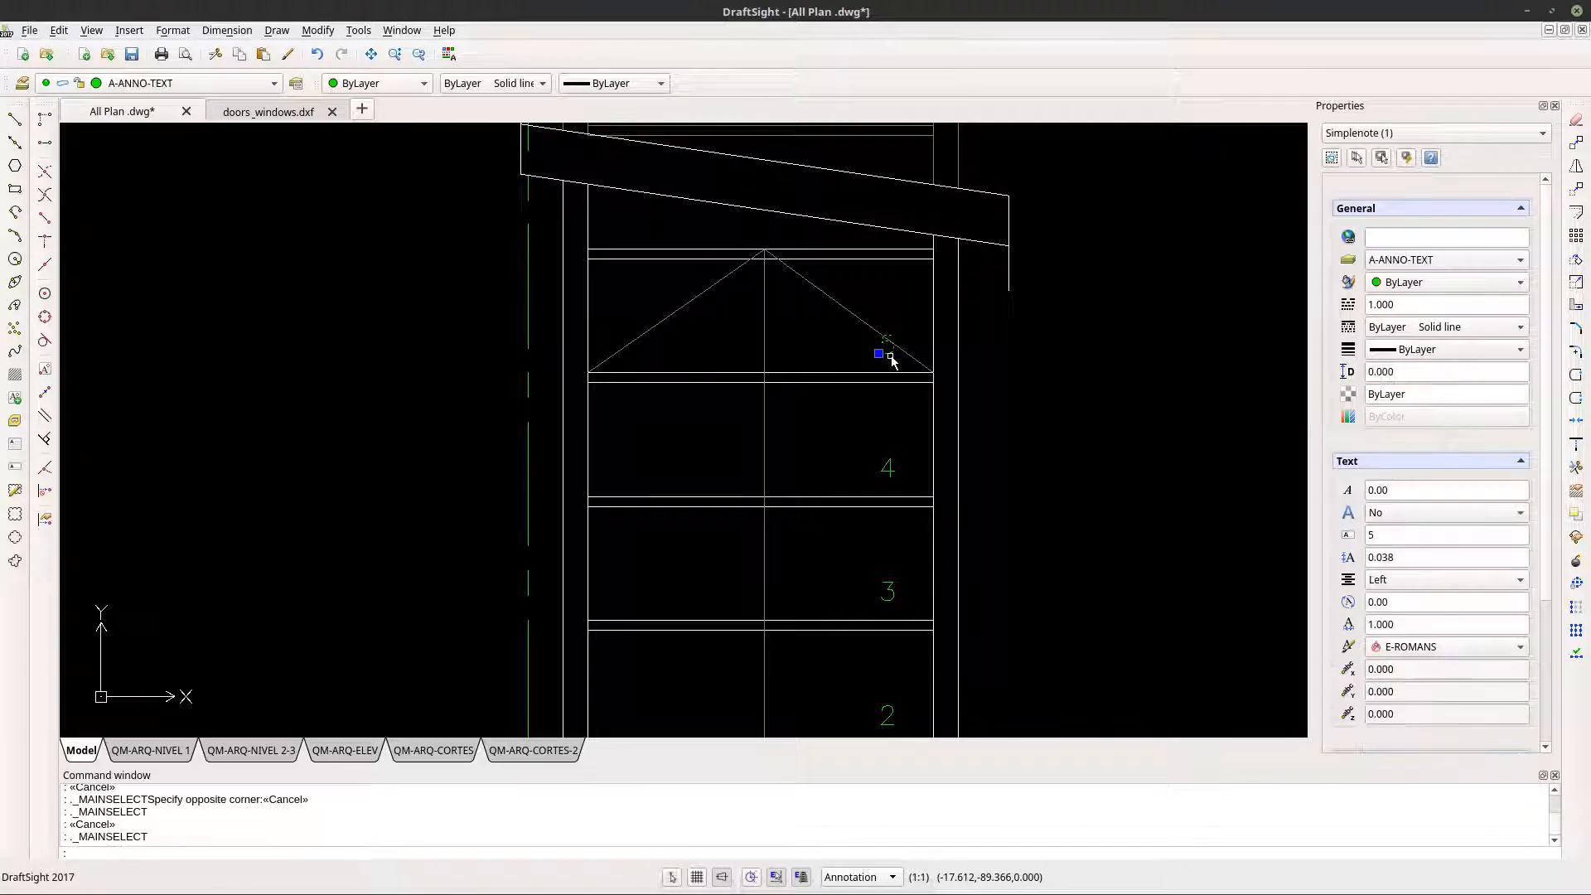
scroll(891, 358, "down", 1)
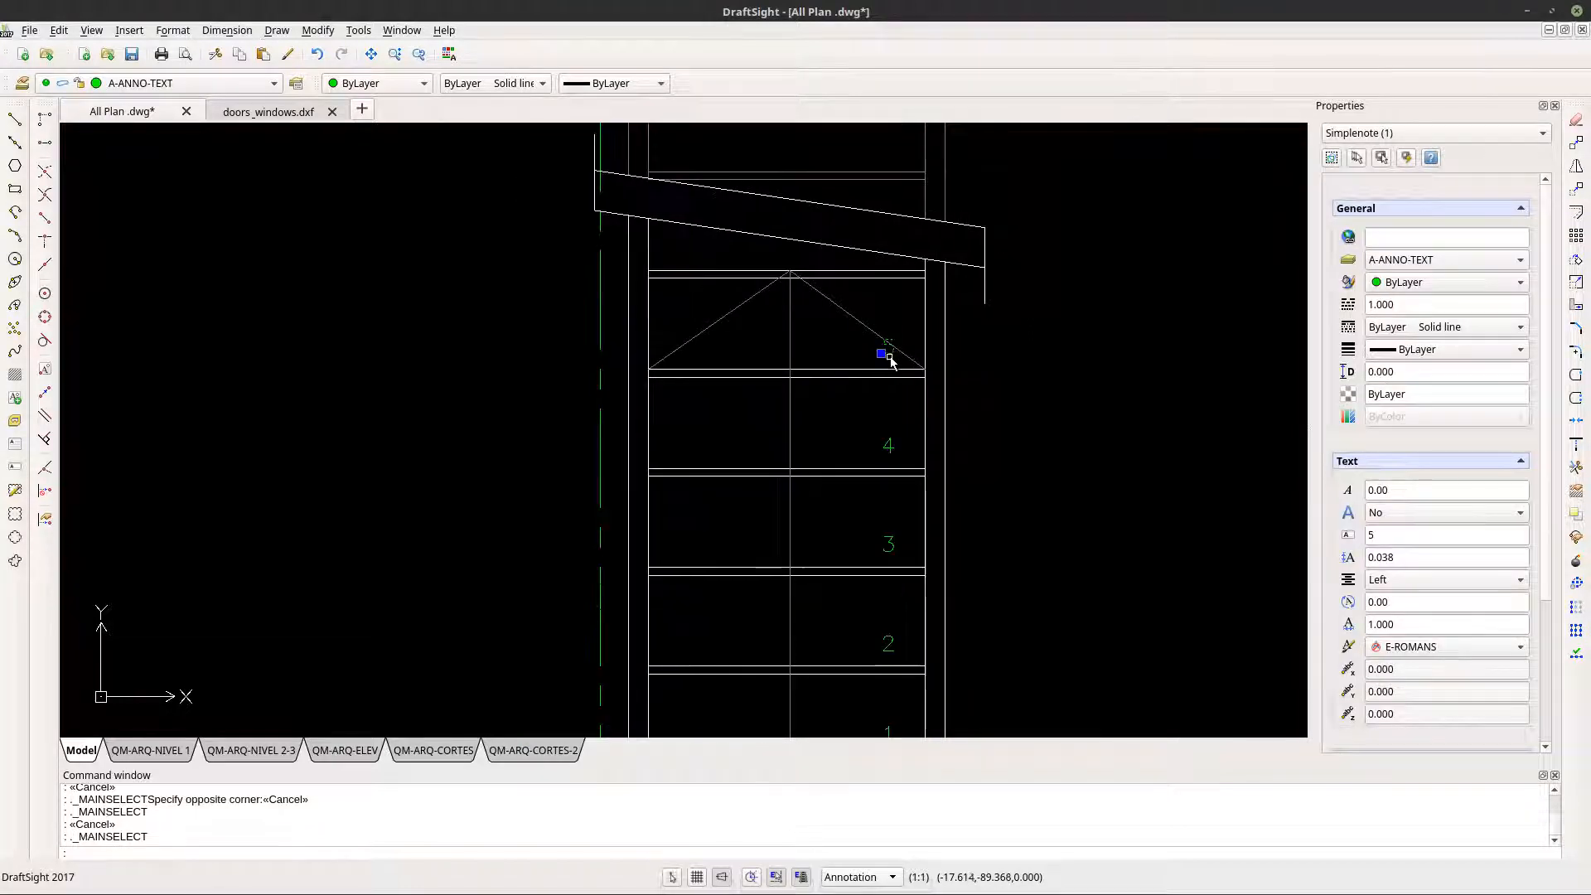
left_click(793, 300)
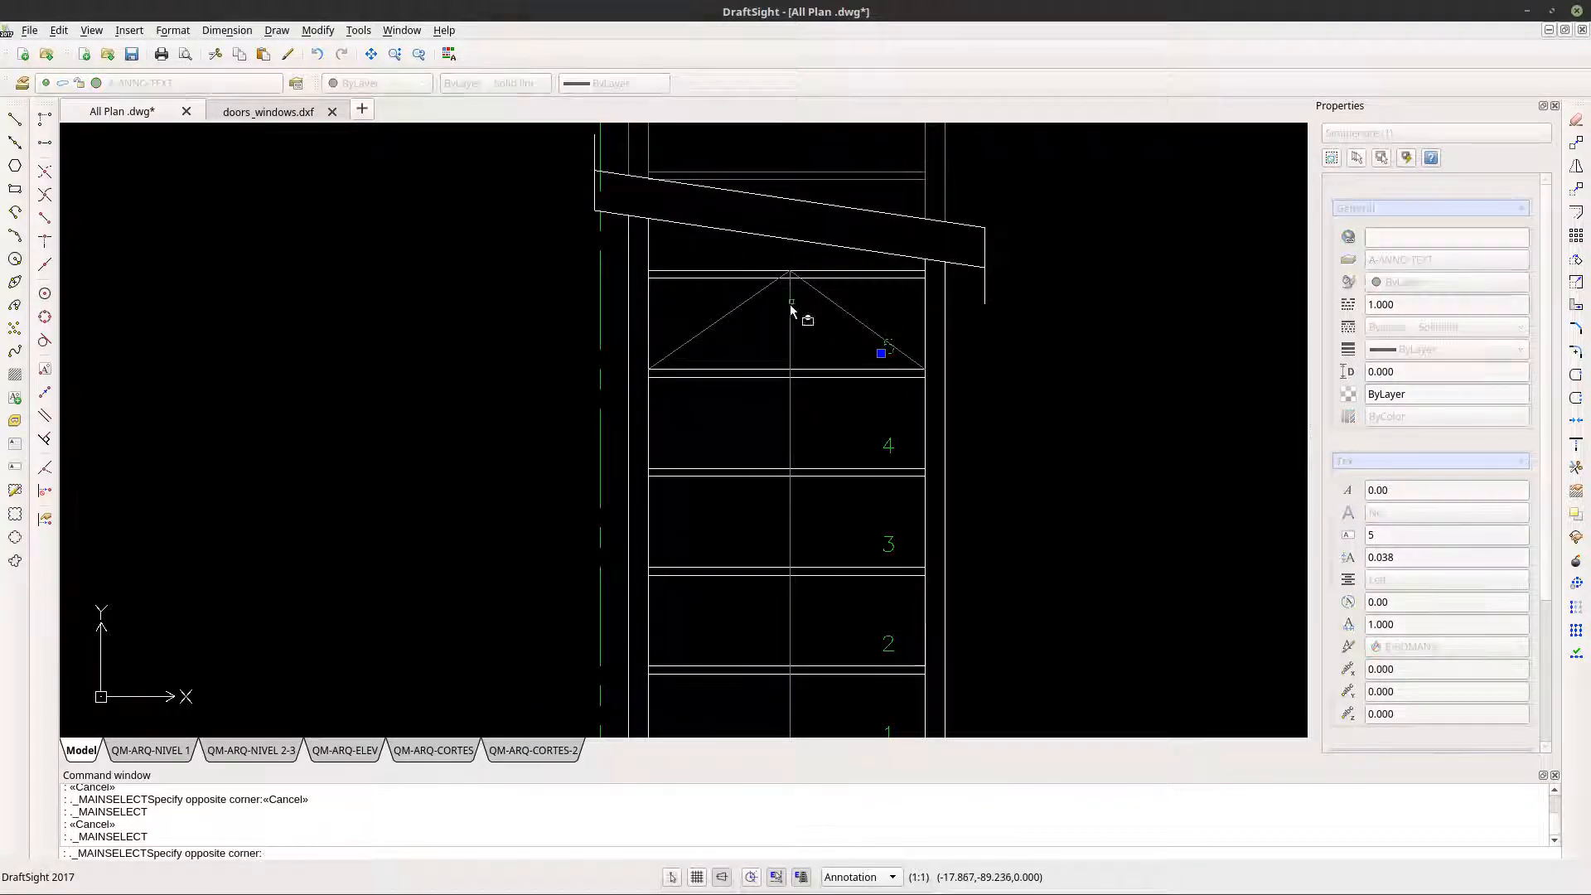
left_click(785, 318)
scroll(787, 321, "down", 5)
key("Escape")
key("Escape")
- Window-select the lower flights and break lines of the three stairs at axes 2, 4 and 6
scroll(829, 346, "down", 2)
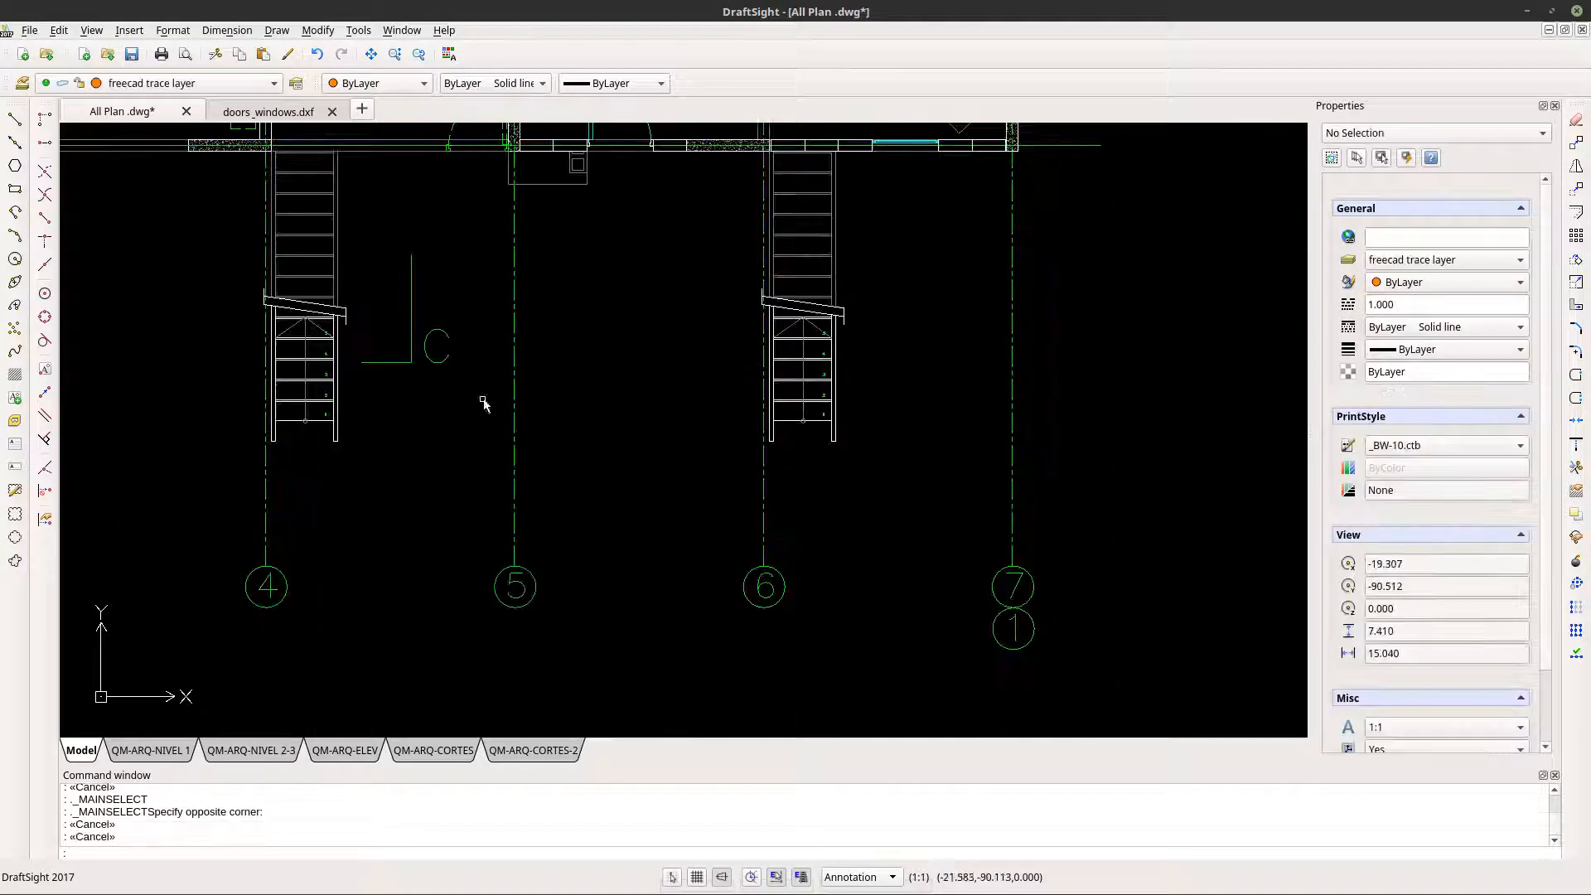
scroll(434, 345, "down", 1)
scroll(619, 337, "down", 1)
middle_click_drag(243, 385, 454, 382)
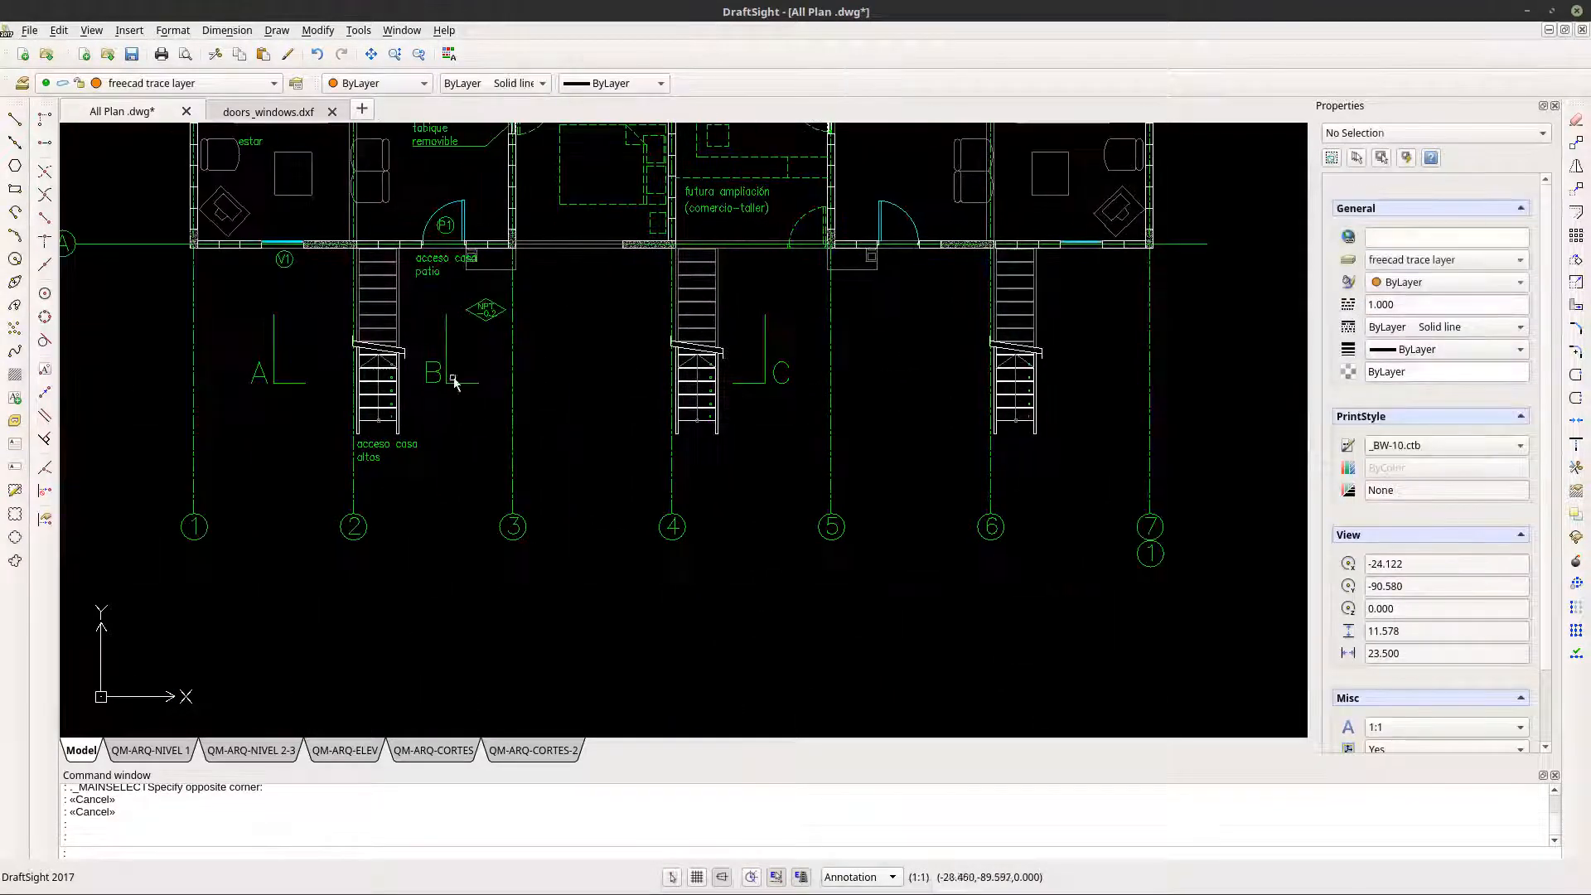
left_click(331, 315)
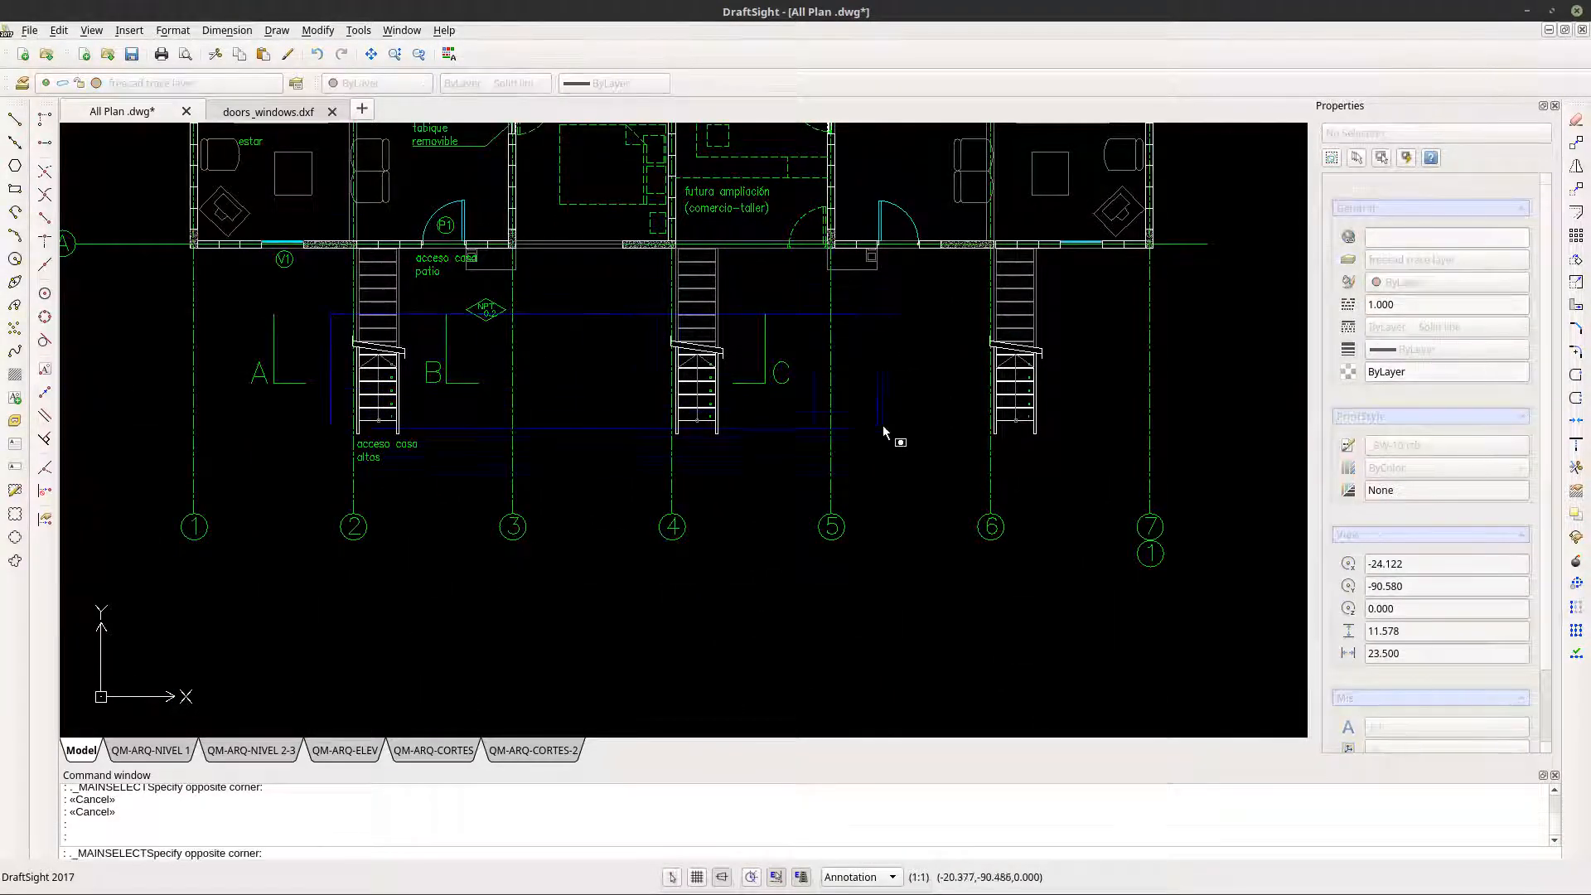
scroll(1014, 430, "up", 1)
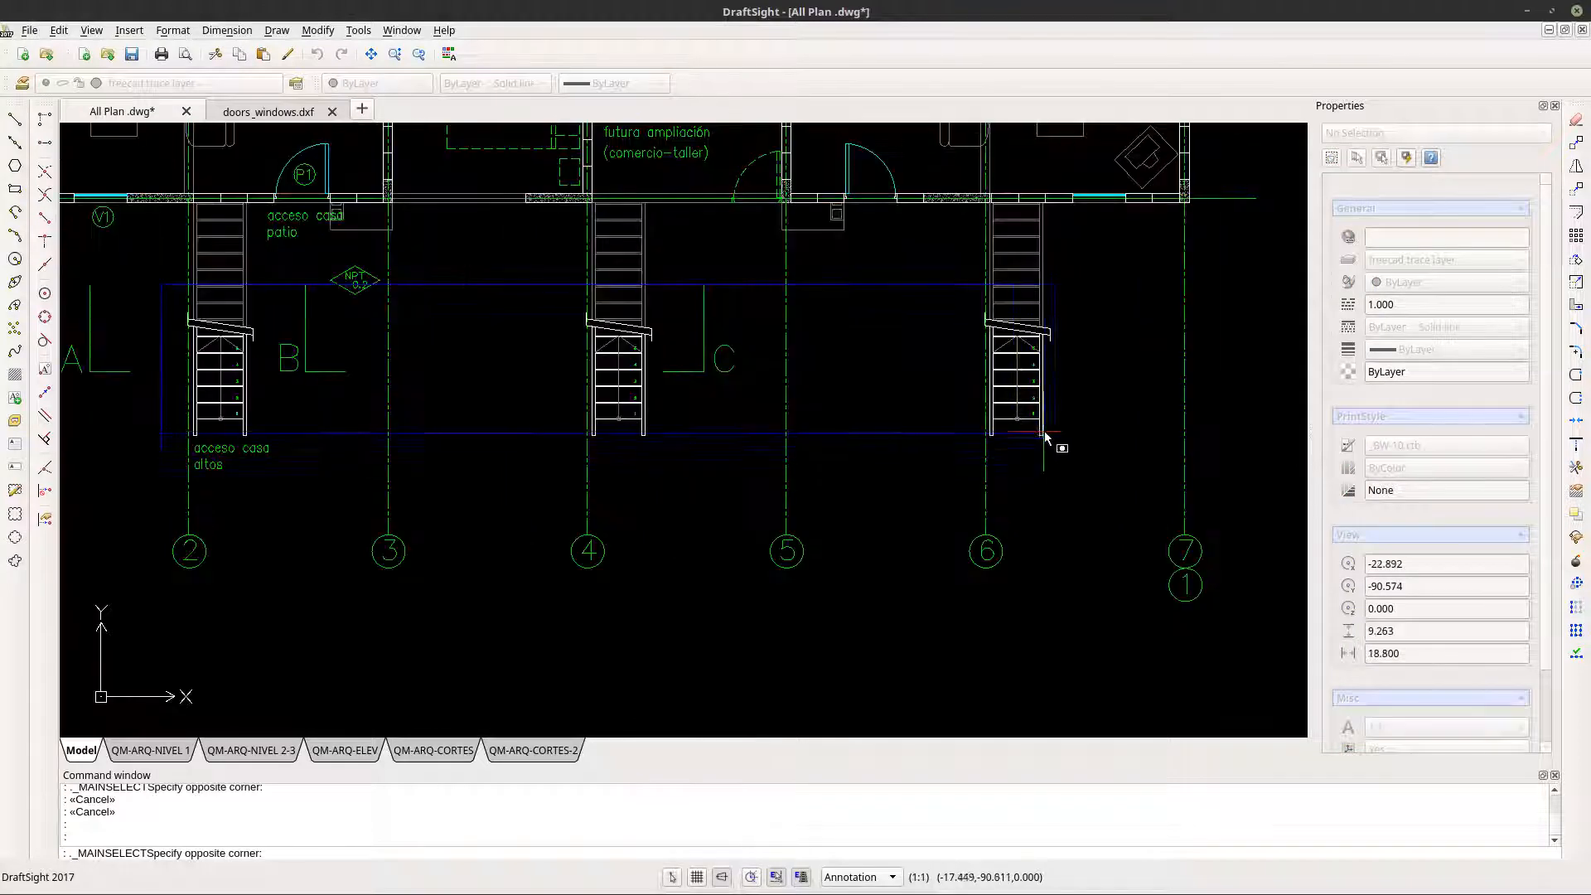
left_click(1074, 472)
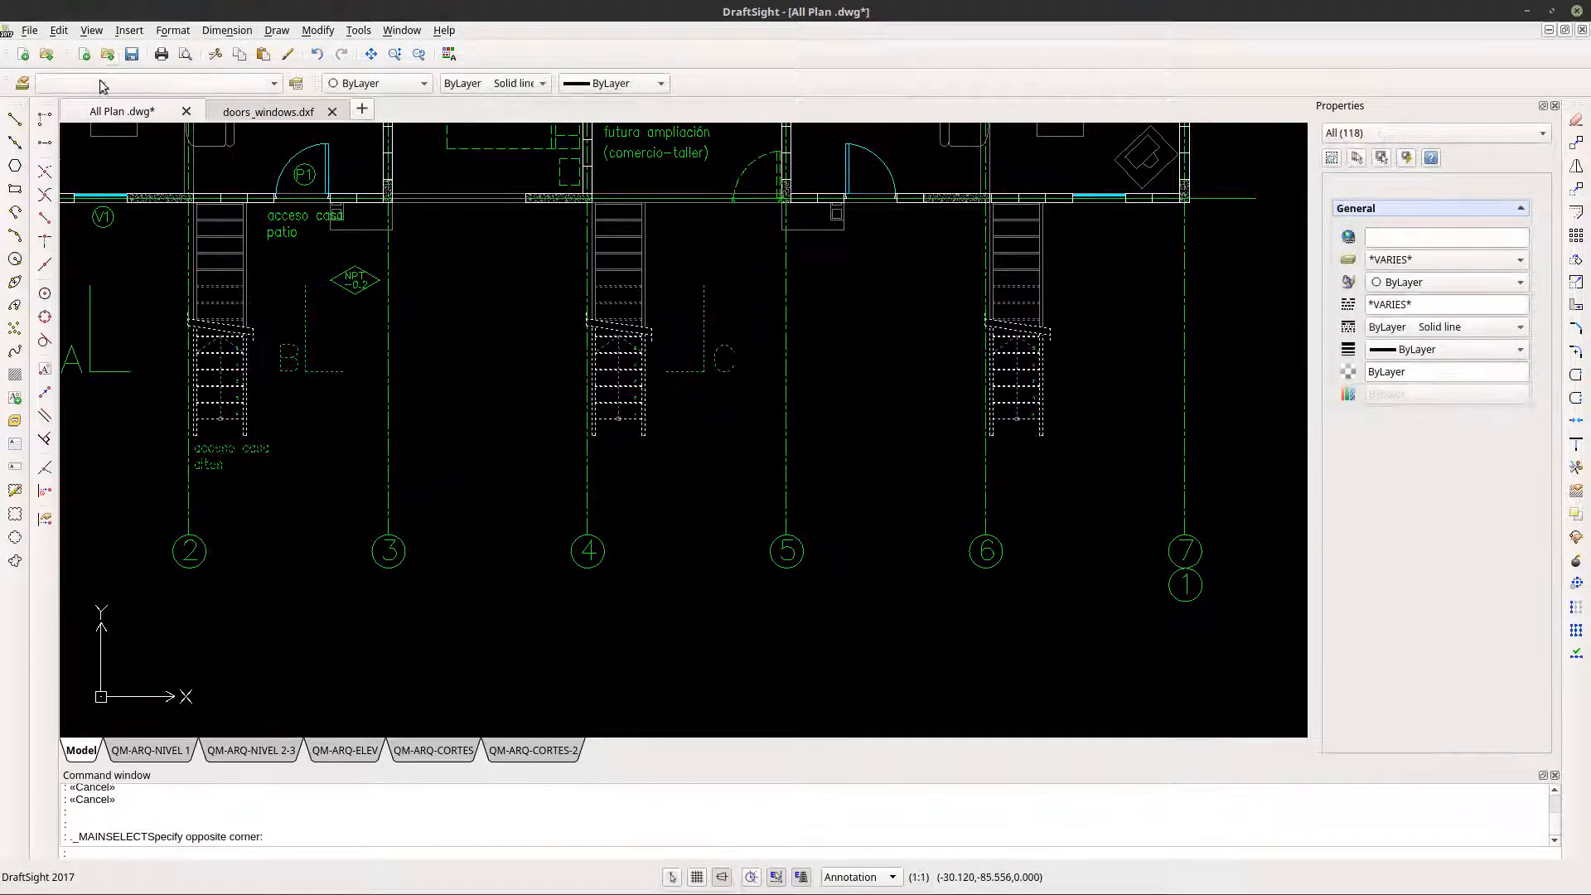
scroll(533, 448, "down", 2)
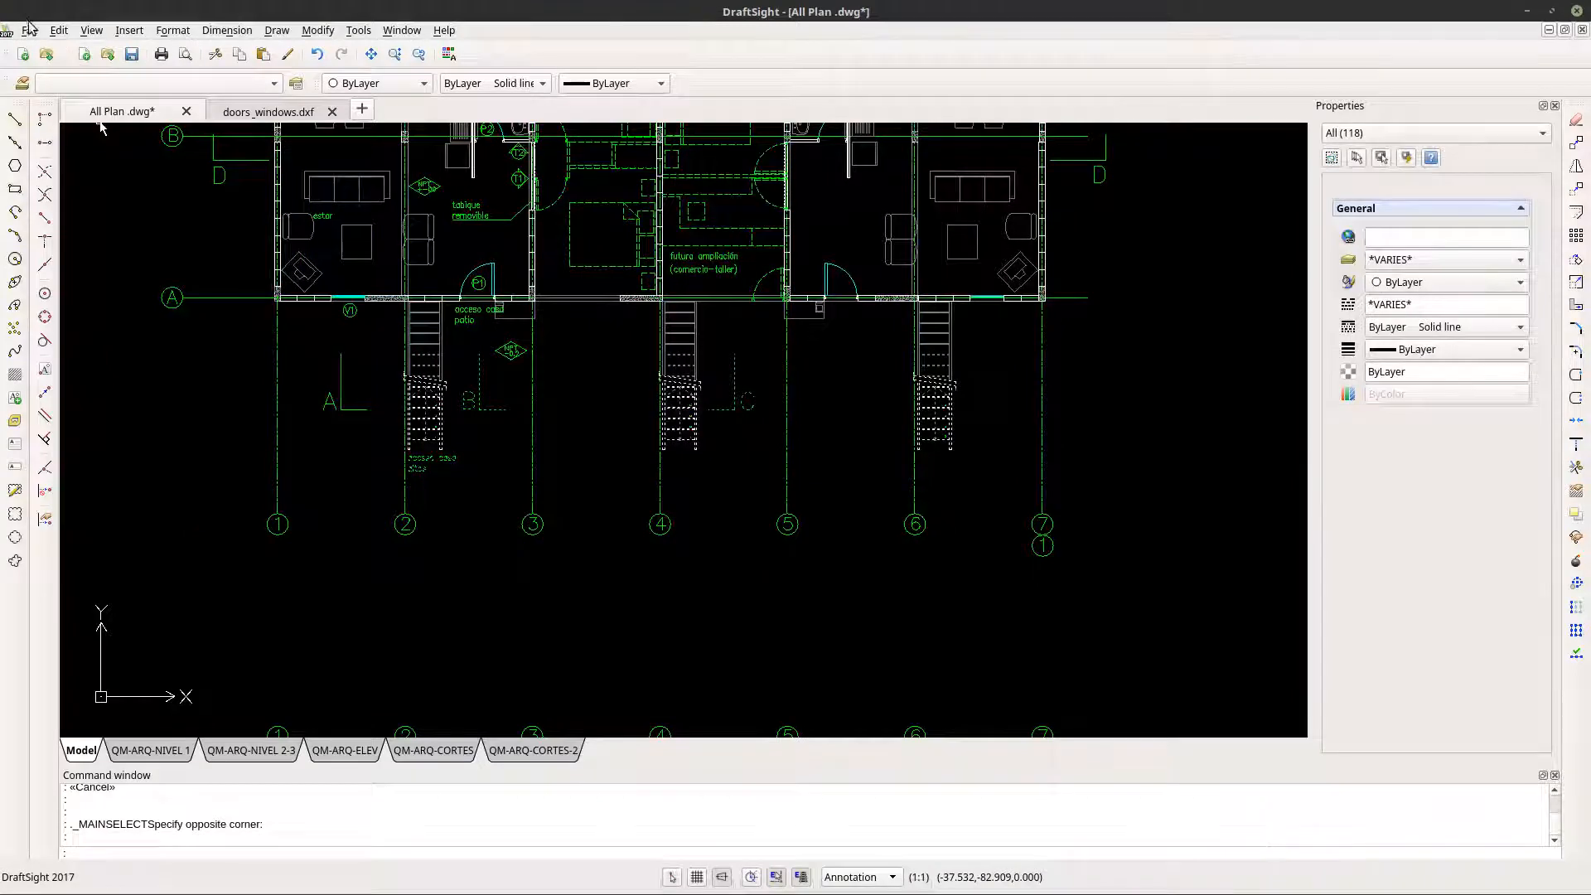
- Save the All Plan drawing
left_click(29, 29)
left_click(58, 106)
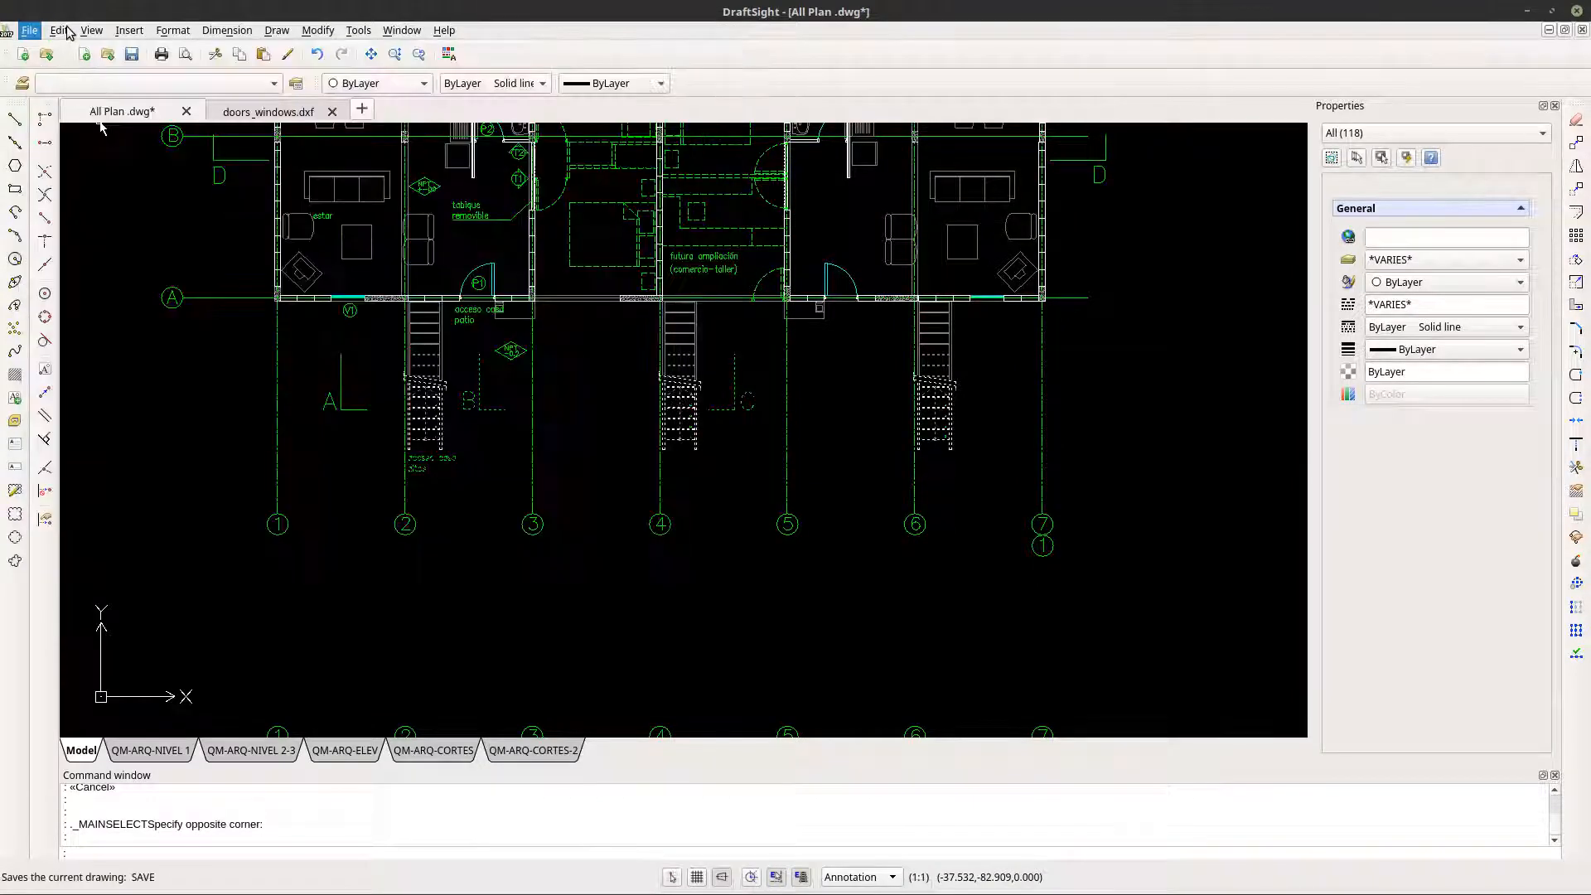
left_click(62, 31)
left_click(82, 7)
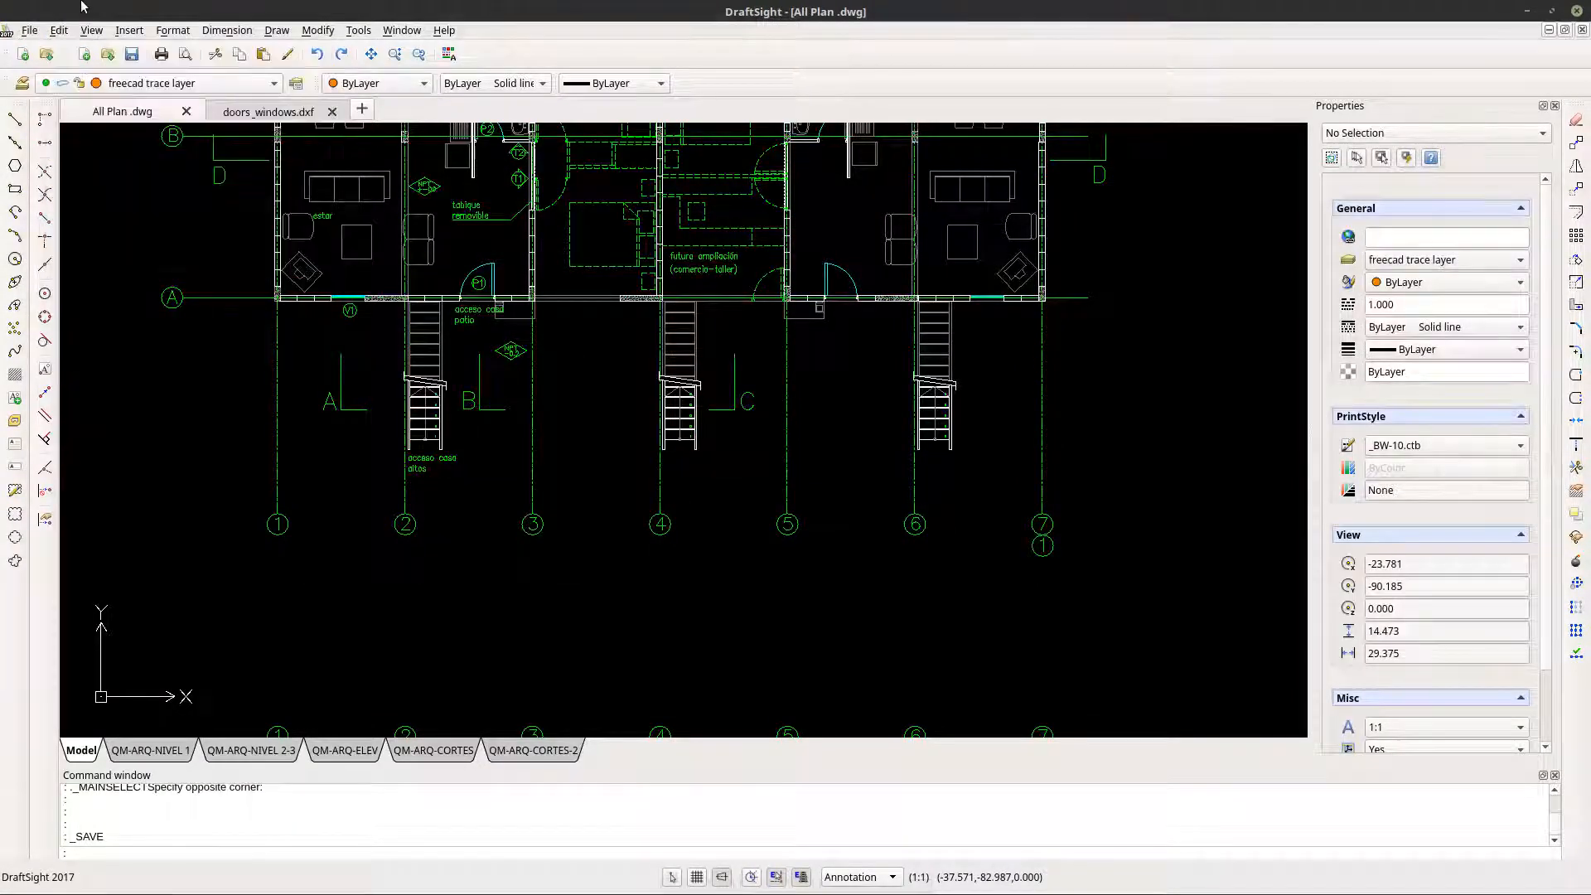
key("Escape")
scroll(415, 386, "up", 4)
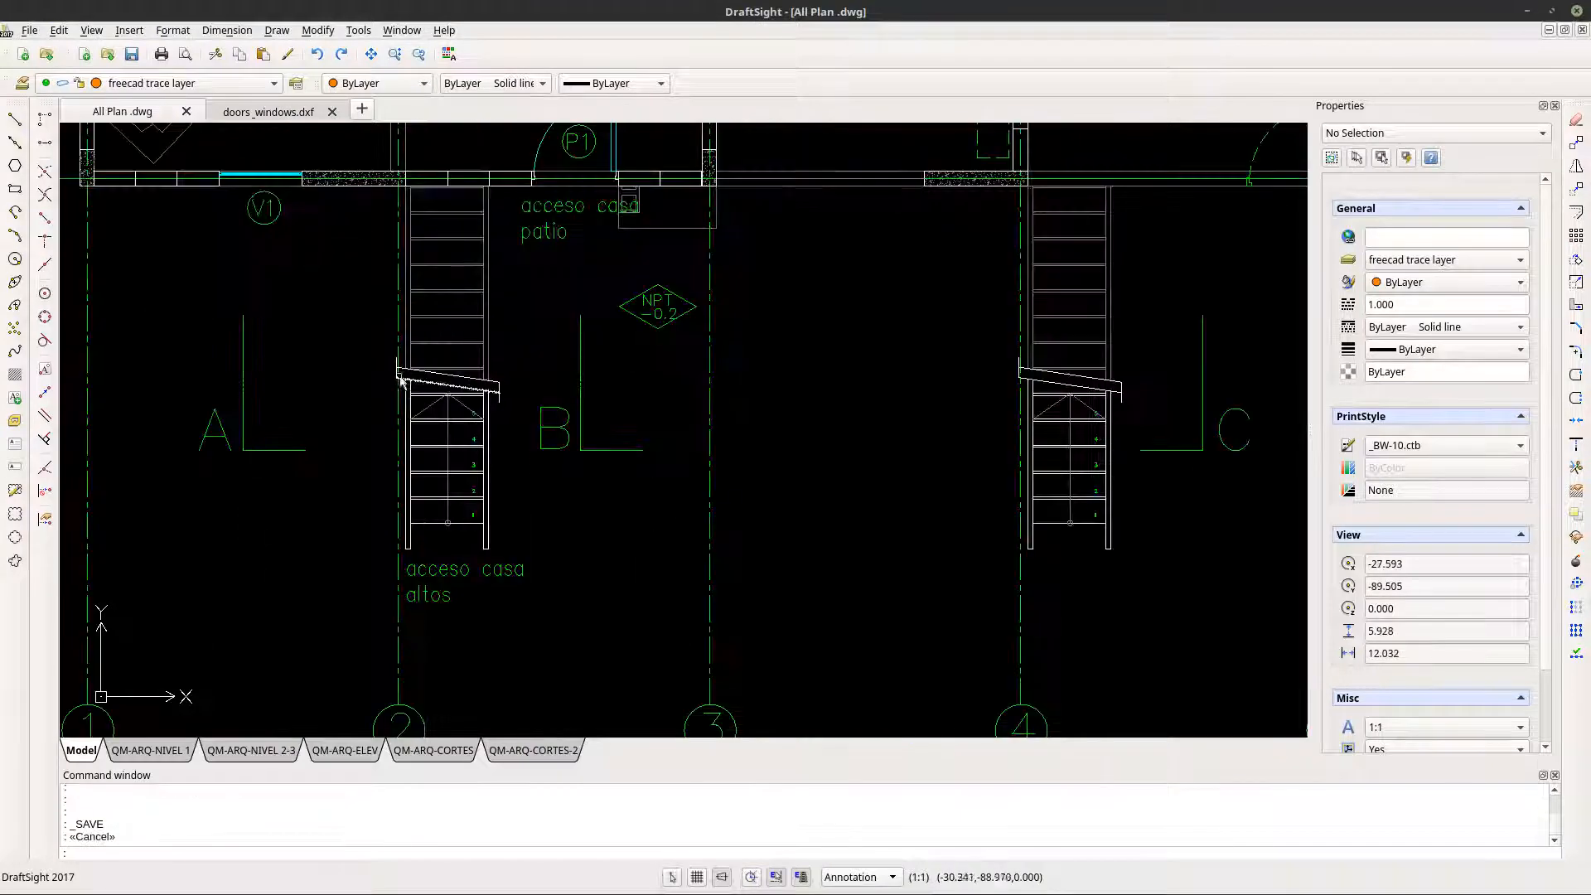
scroll(249, 383, "down", 3)
left_click(228, 335)
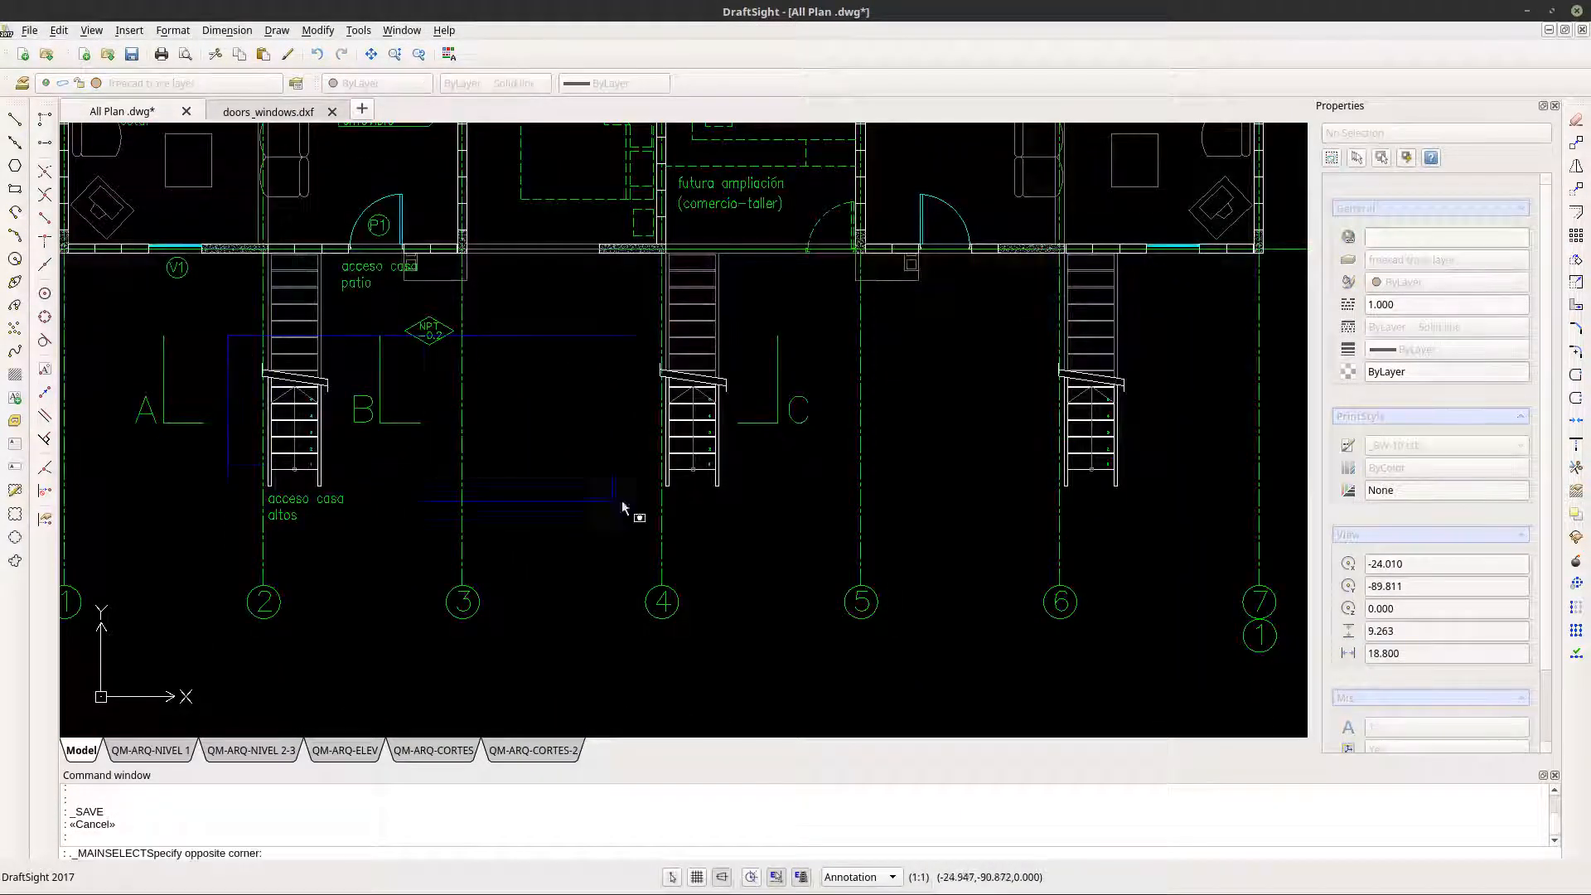
left_click(1177, 544)
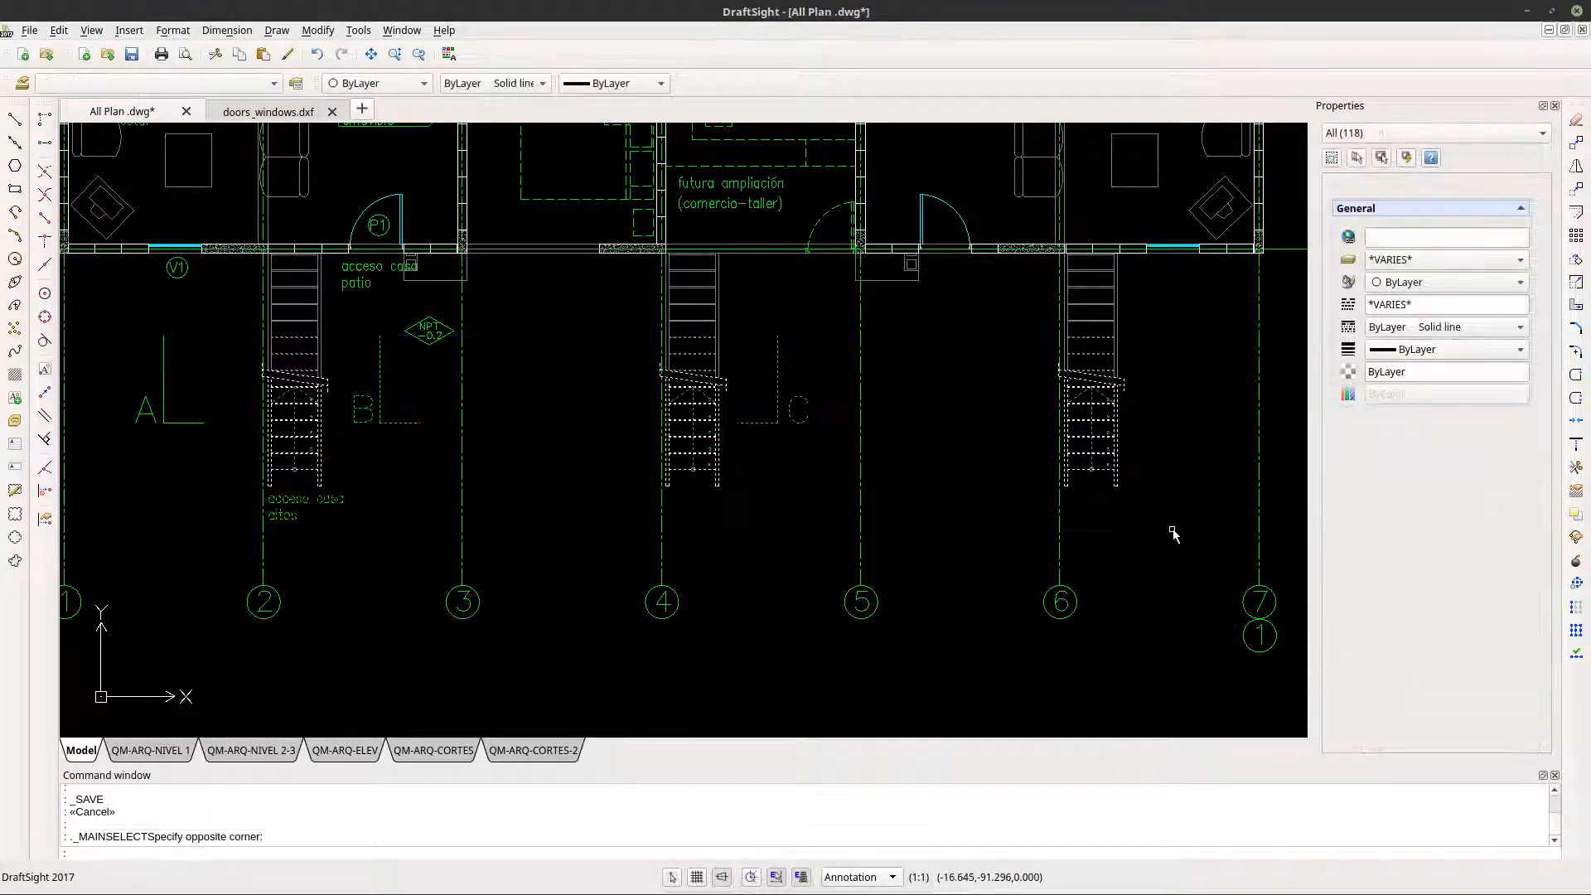
key("Escape")
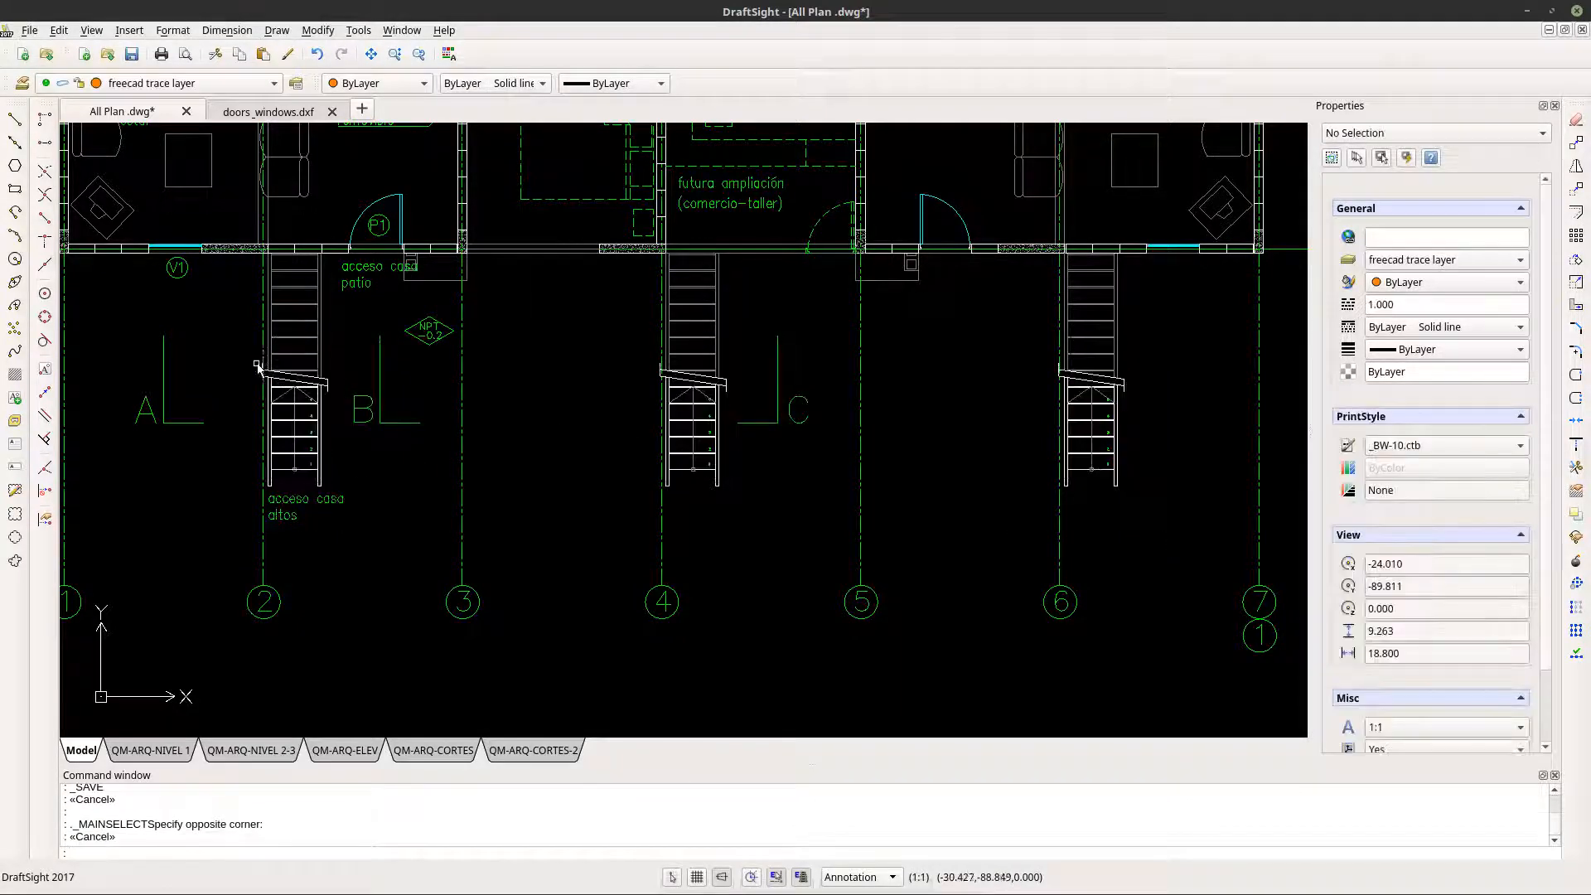
- Copy the lower flights of the stairs at axes 2, 4 and 6 and check the doors_windows drawing as paste target
left_click(232, 358)
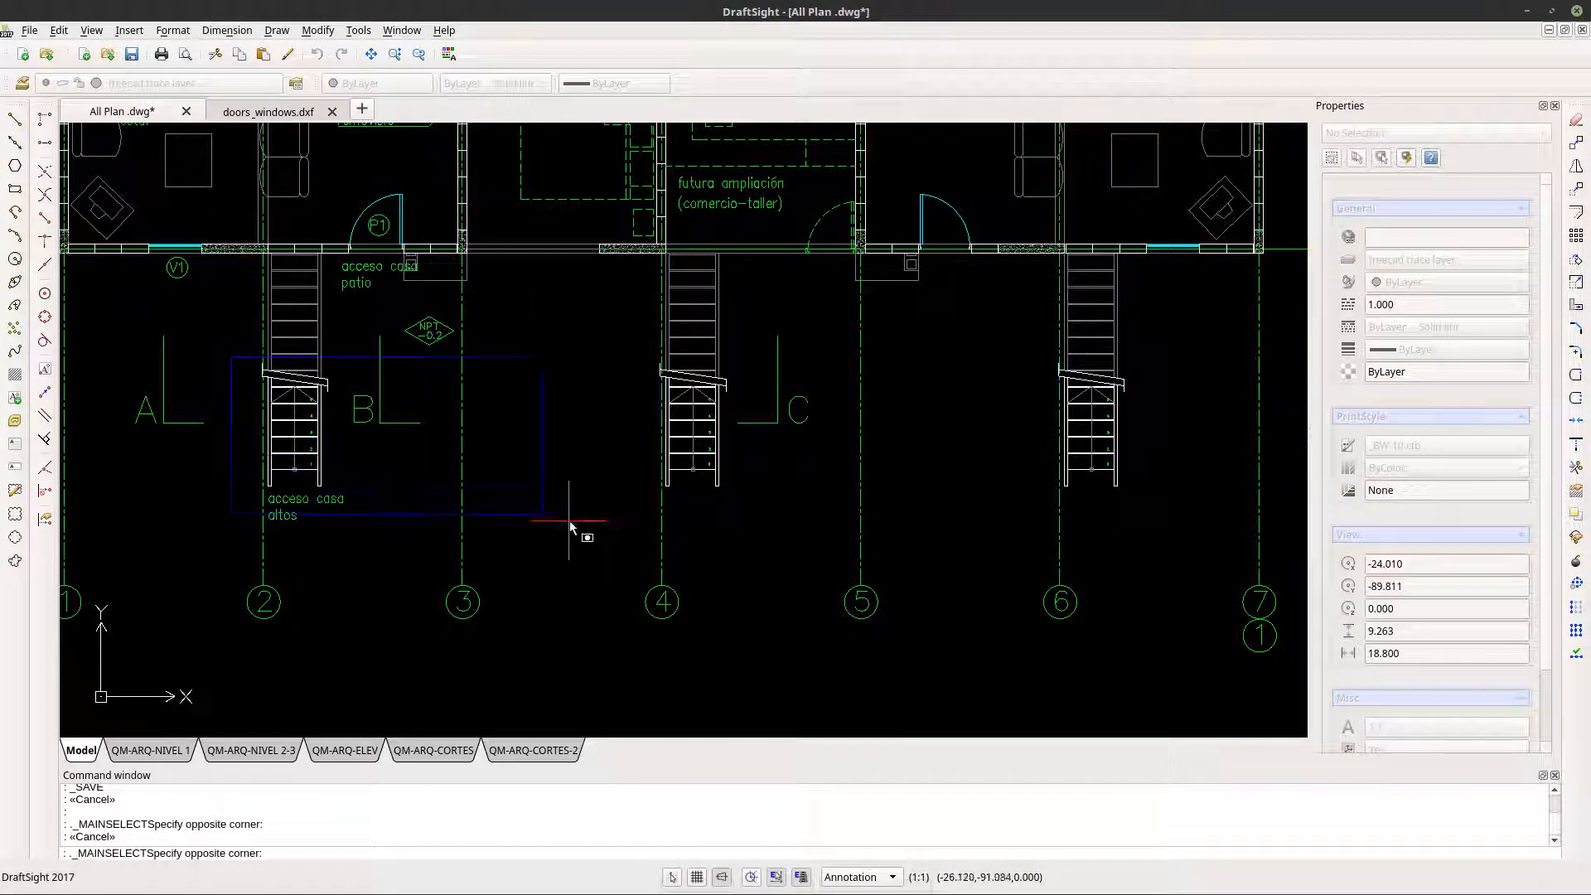
left_click(1165, 543)
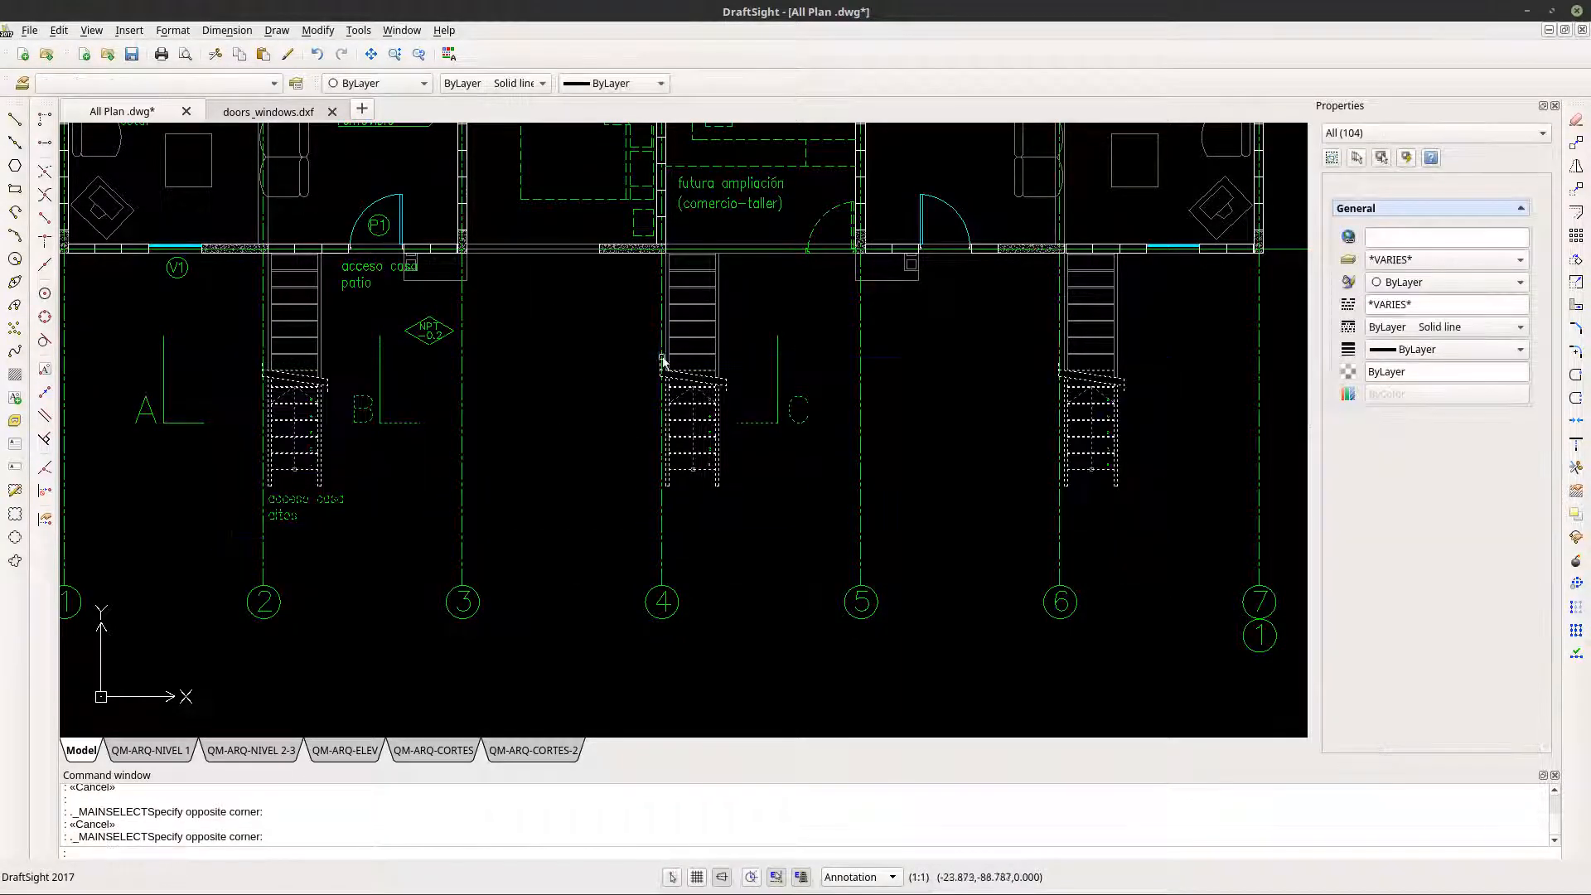
left_click(59, 31)
left_click(96, 117)
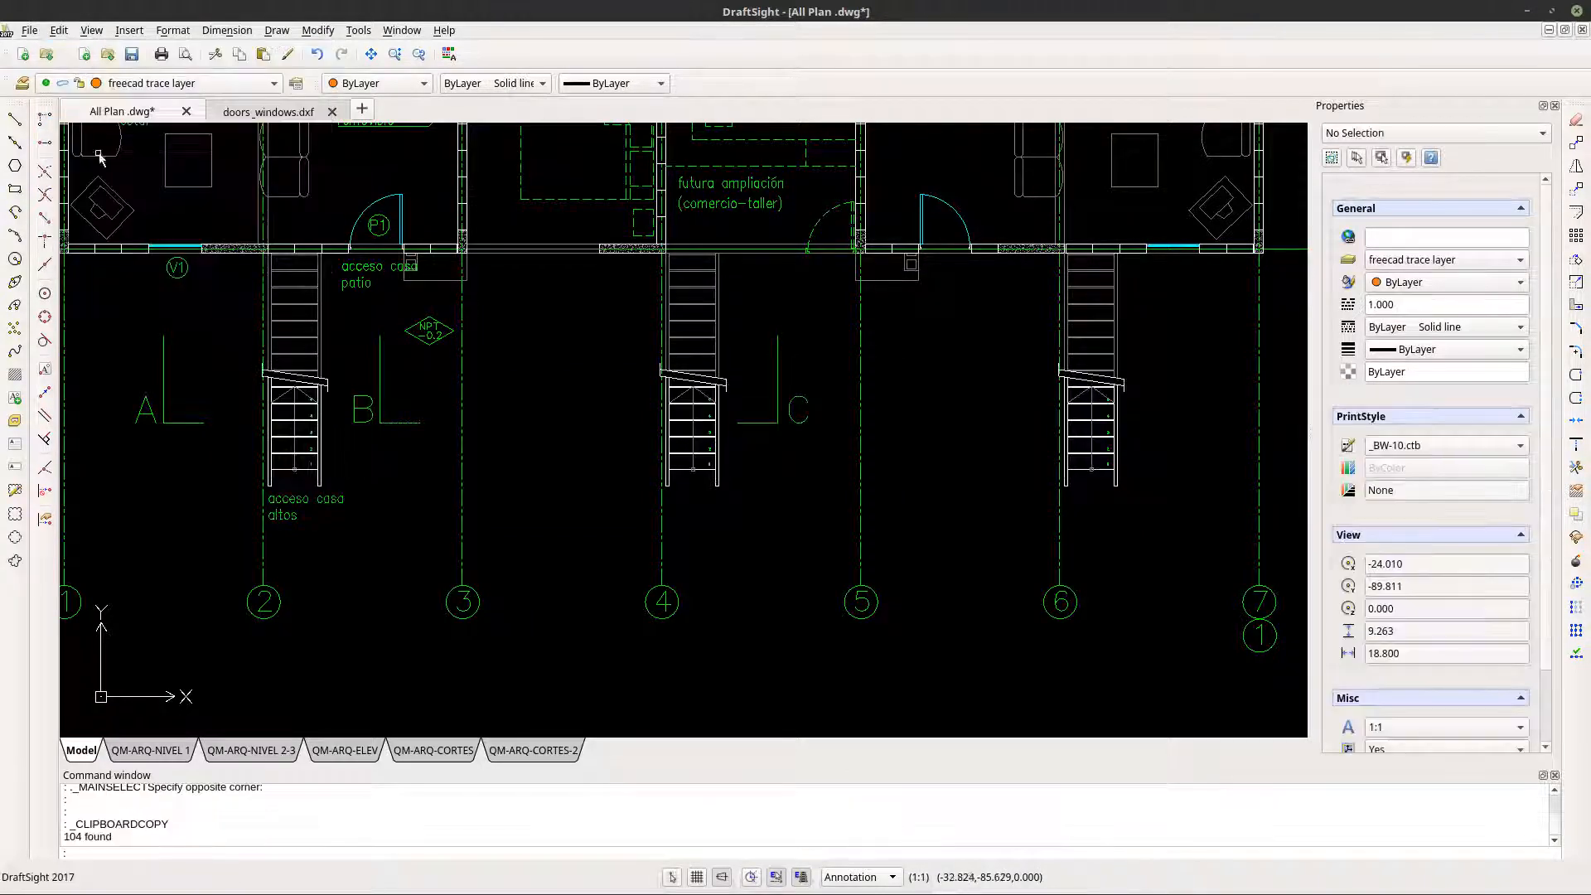
left_click(245, 114)
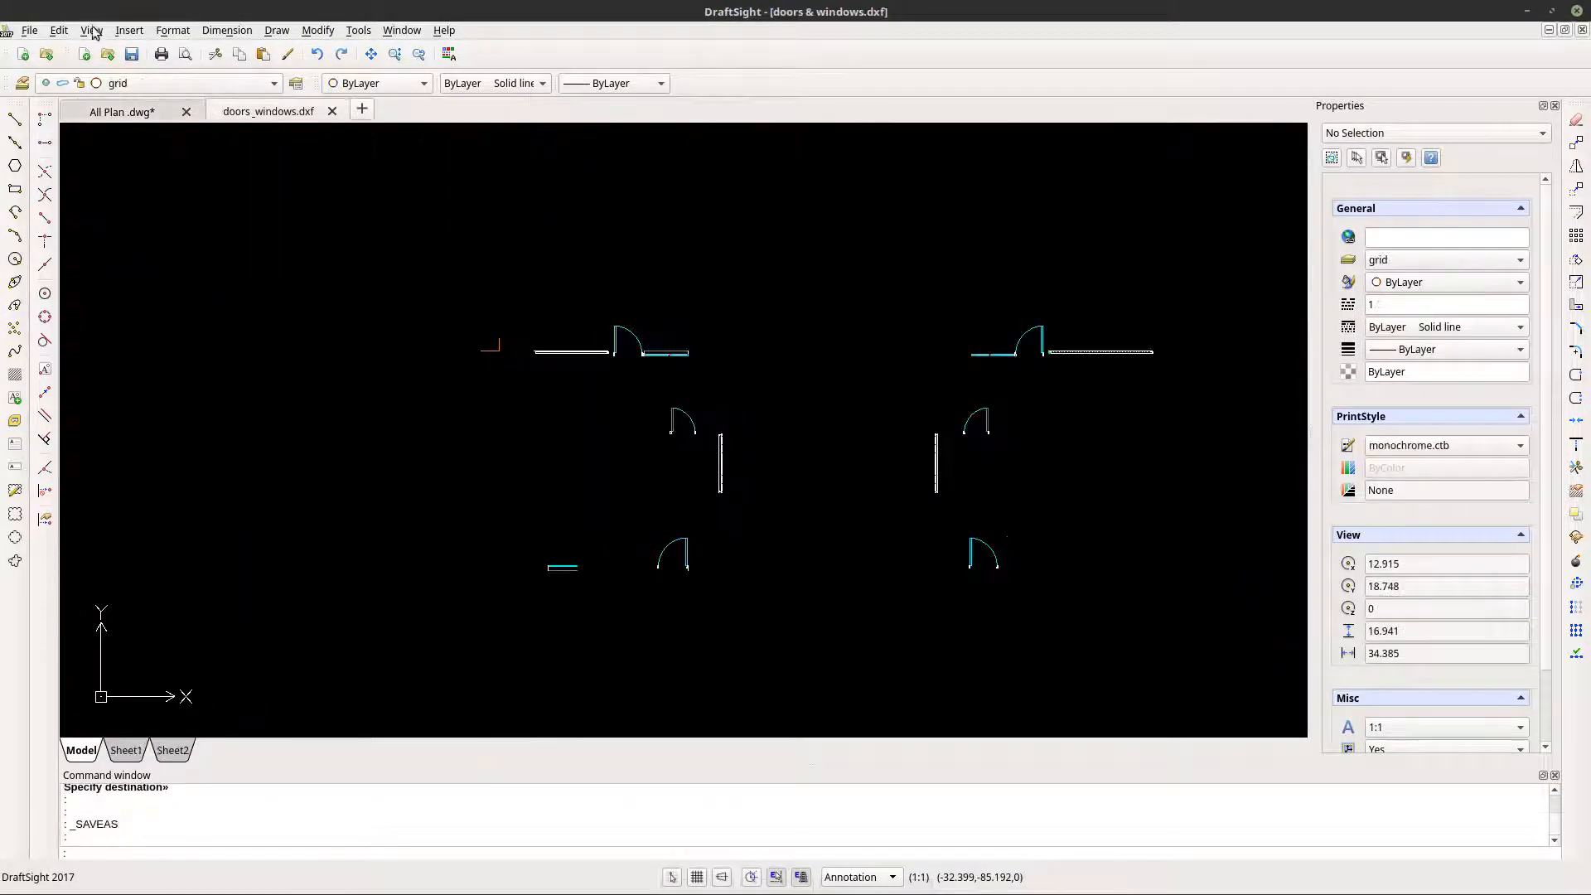
left_click(121, 113)
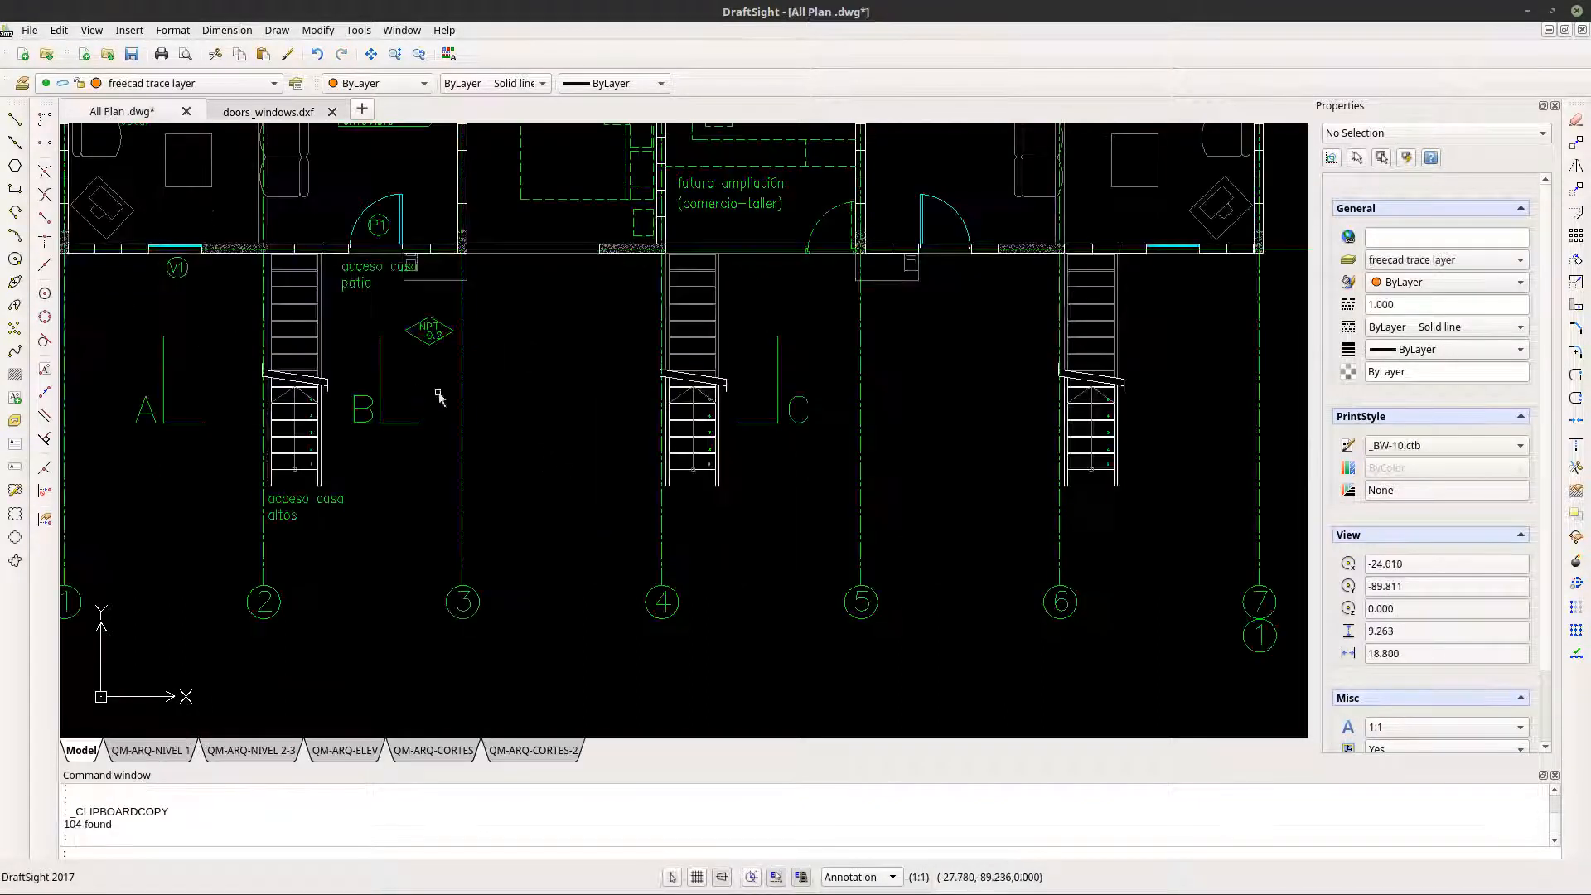
- Copy the lower flights of the three stairs together with the two orange reference lines at the plan's upper-left wall corner
left_click(235, 361)
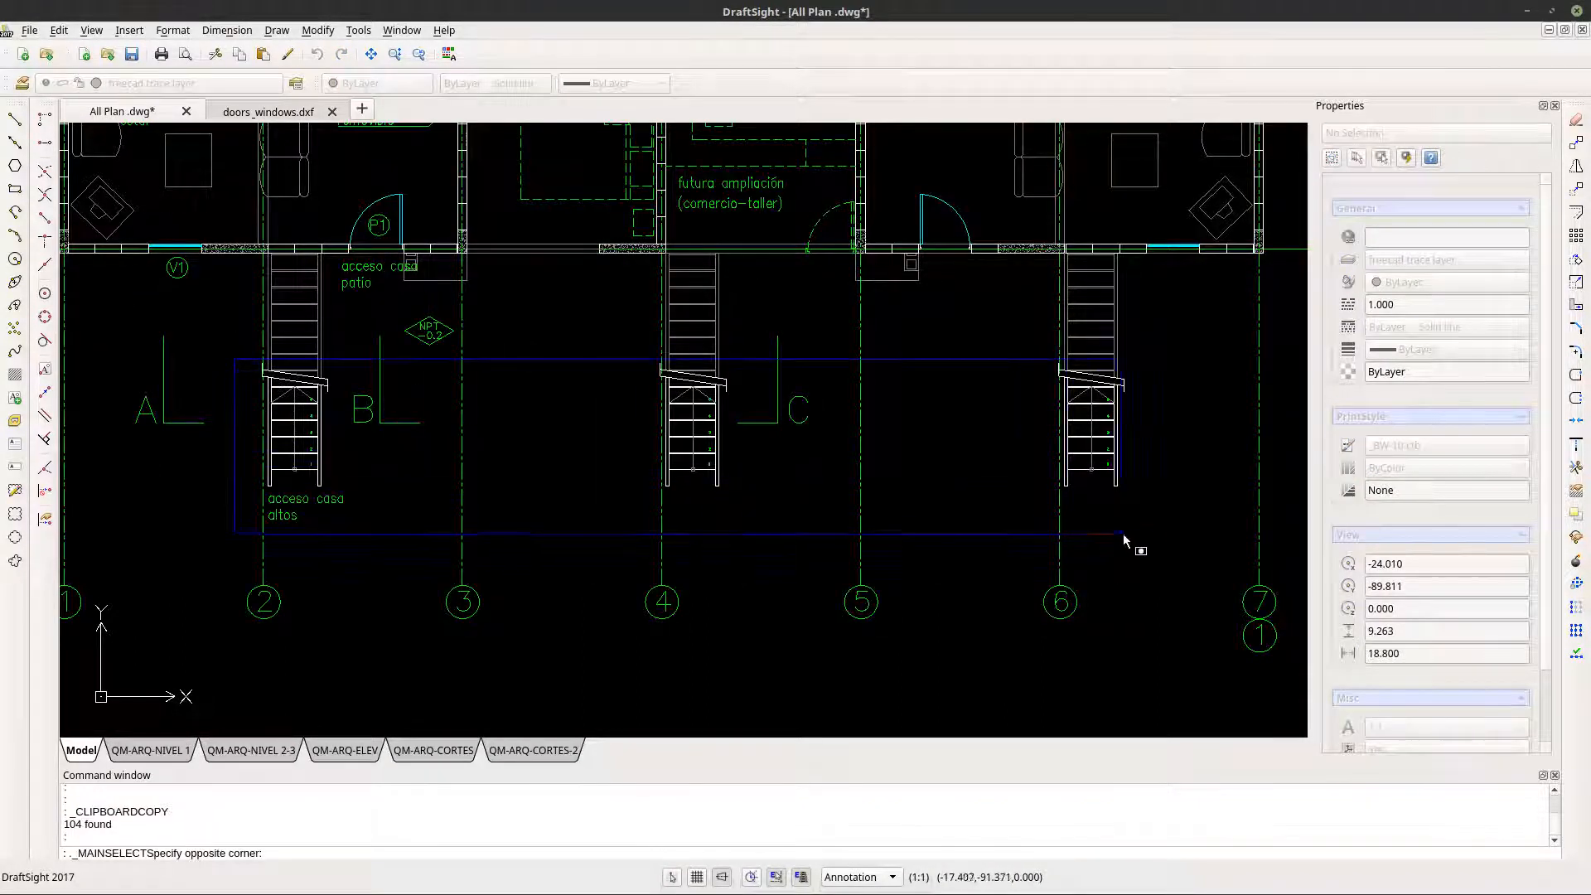
left_click(1149, 535)
scroll(1094, 485, "down", 3)
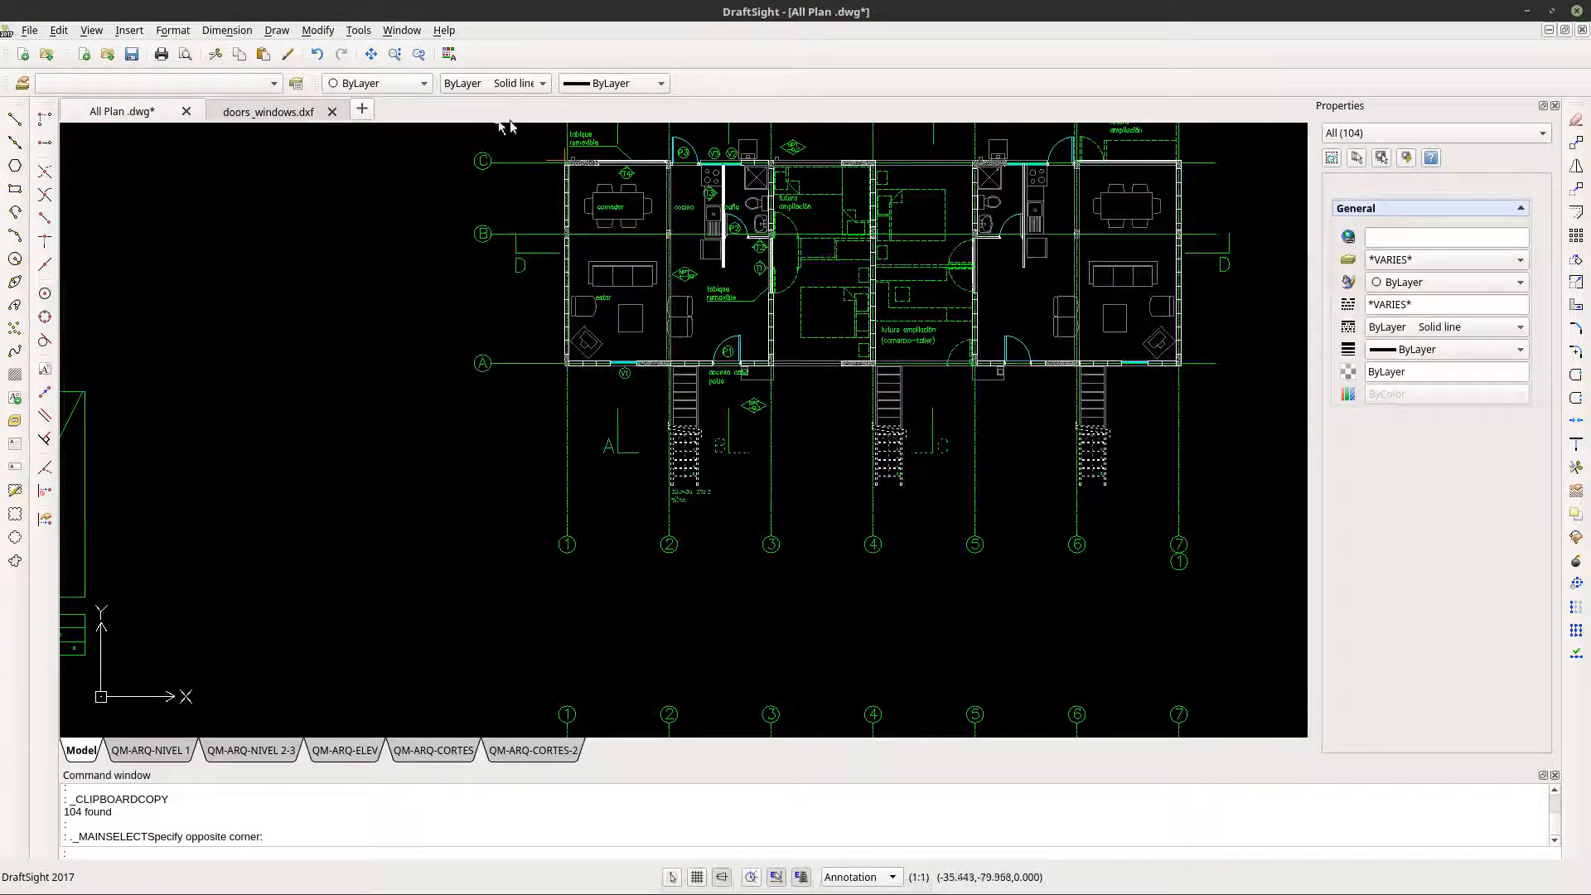
scroll(573, 184, "up", 8)
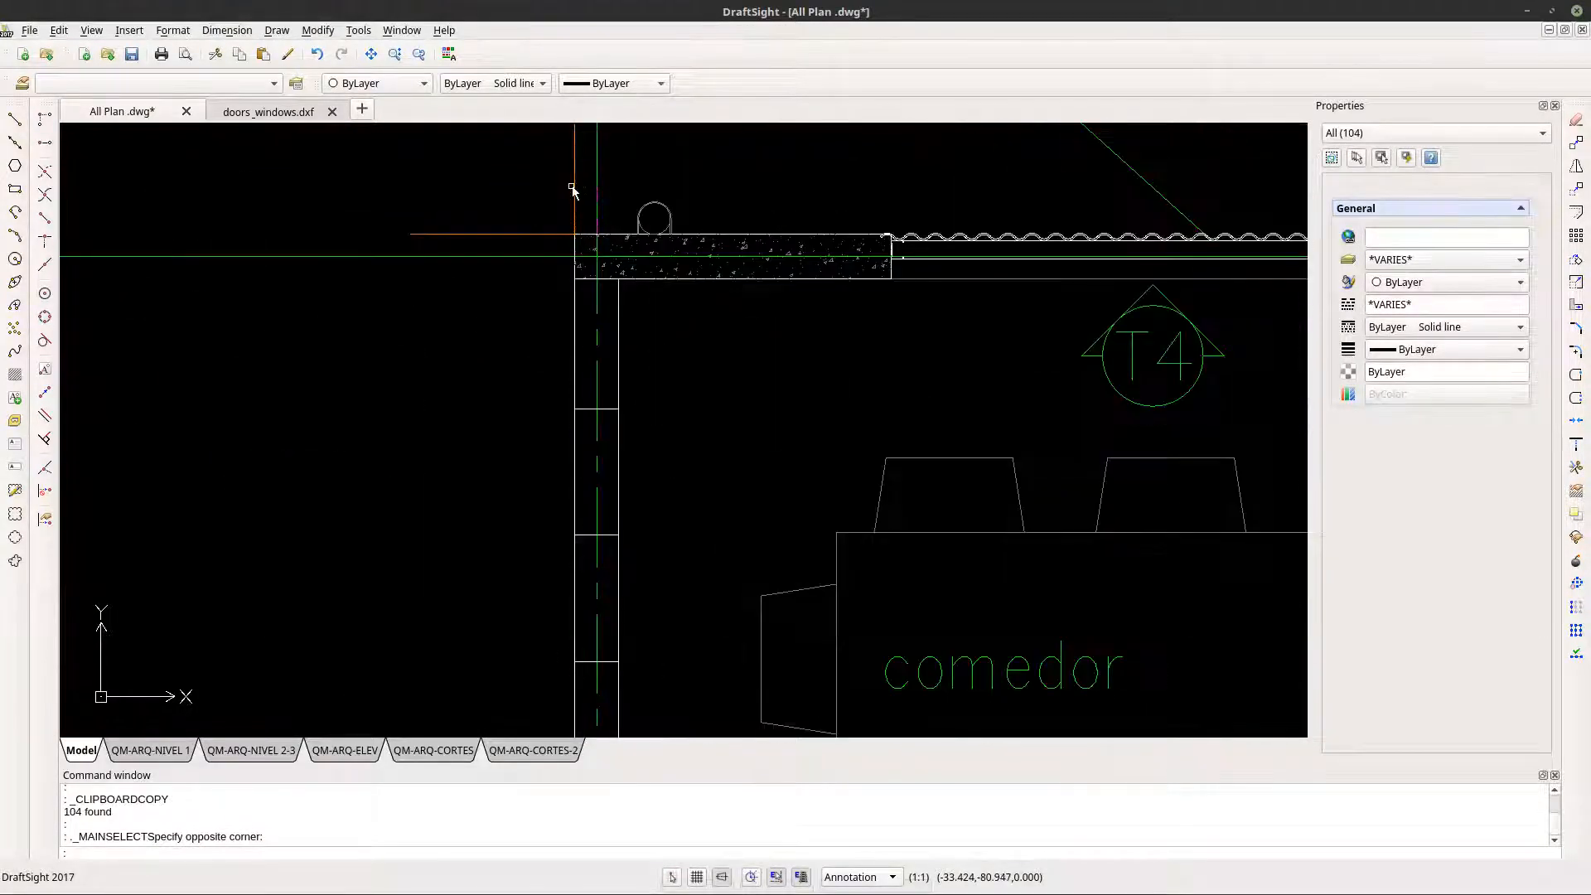
left_click(574, 180)
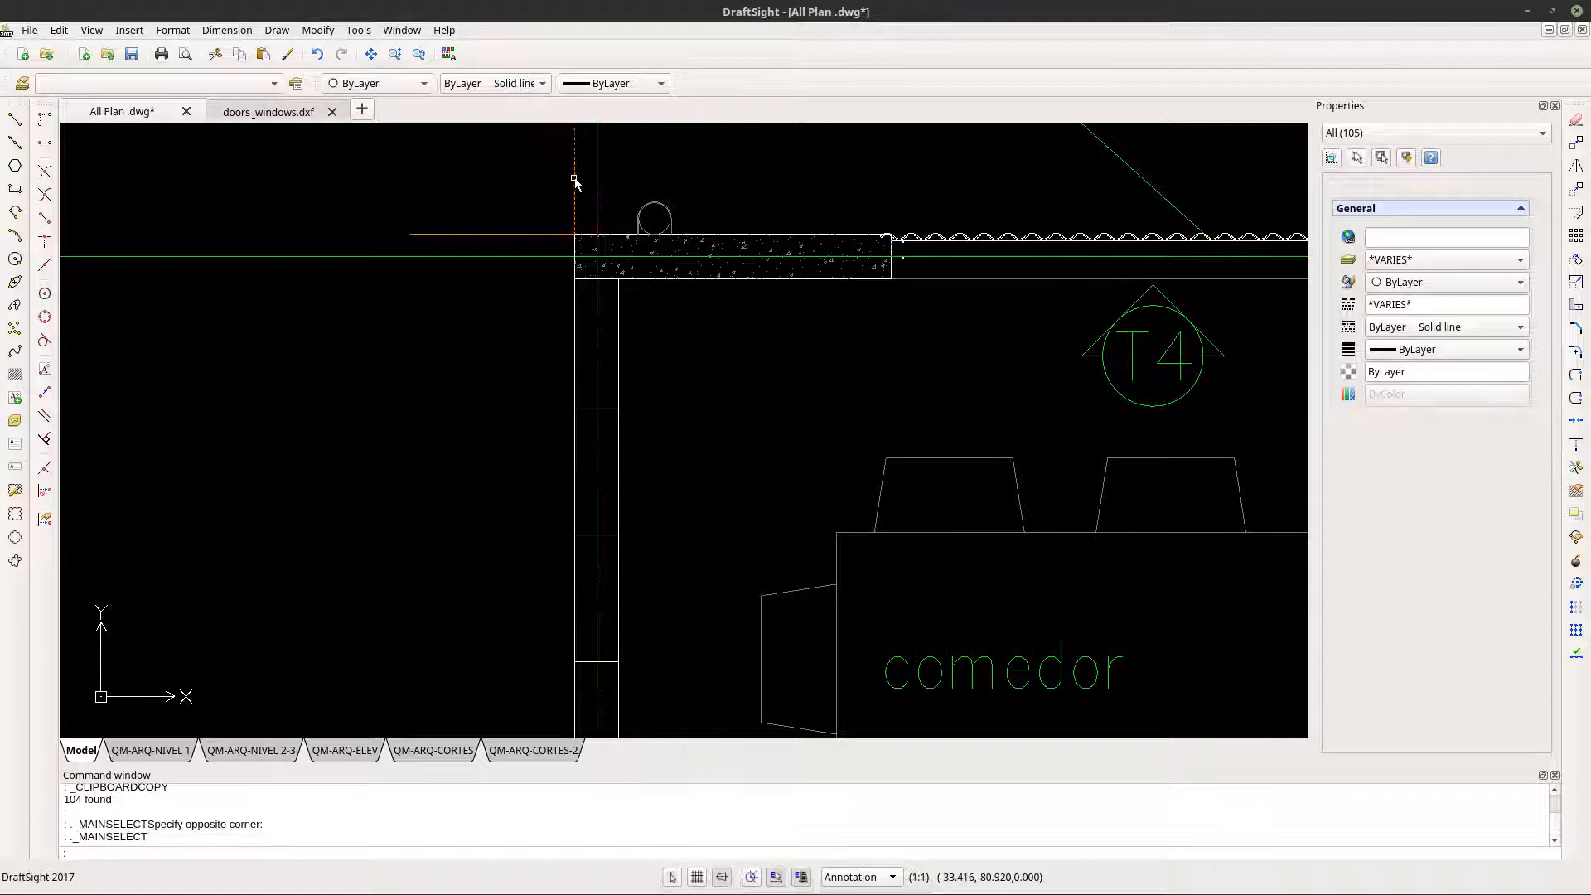
left_click(524, 233)
scroll(482, 249, "down", 1)
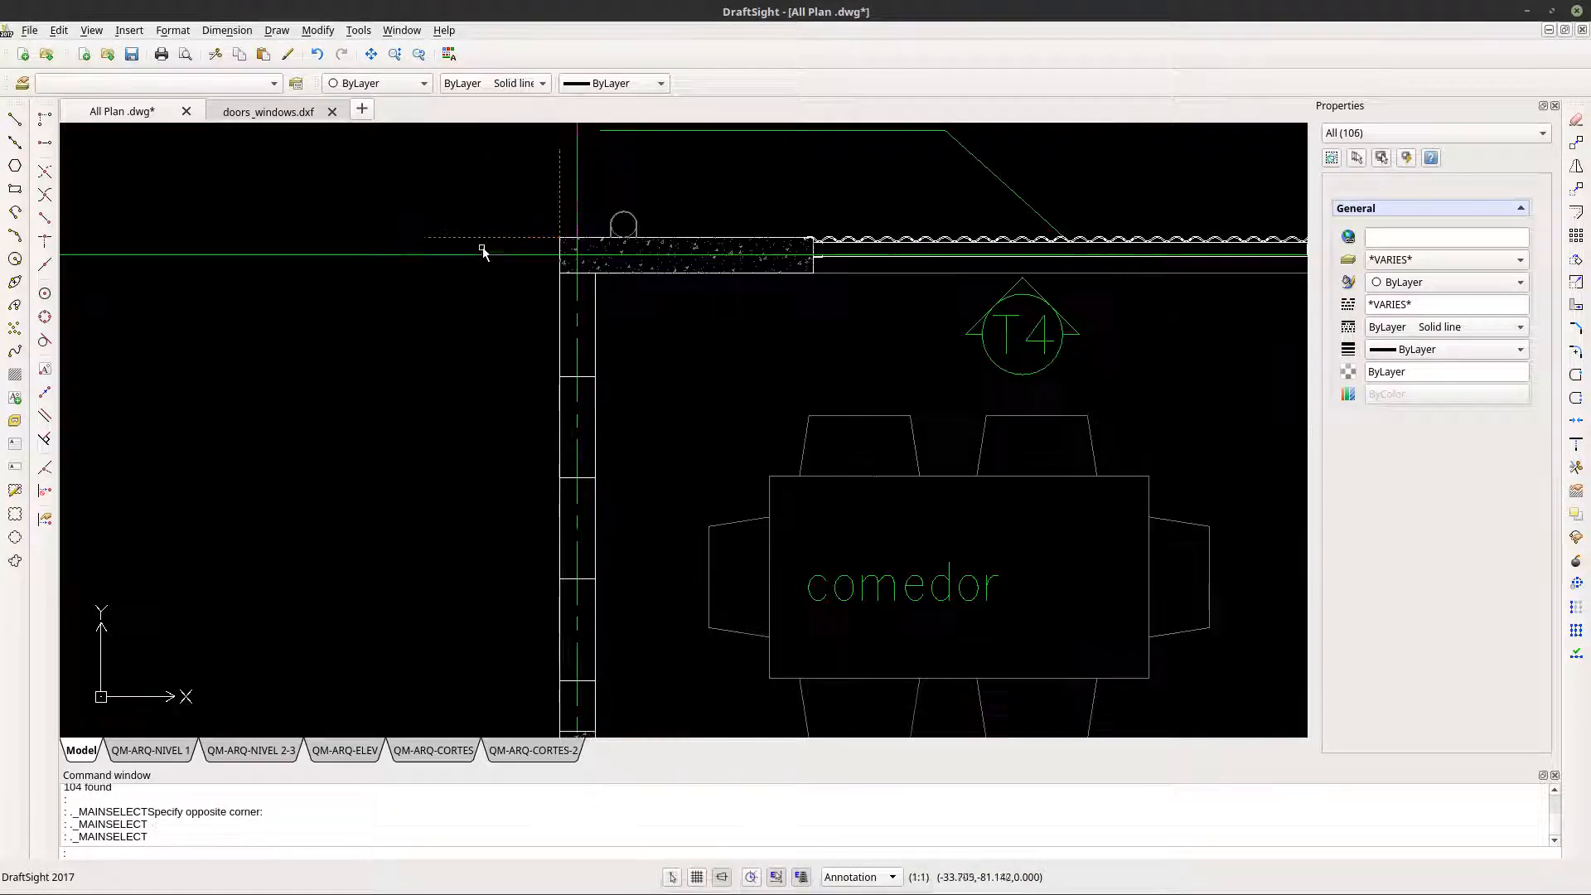
left_click(60, 30)
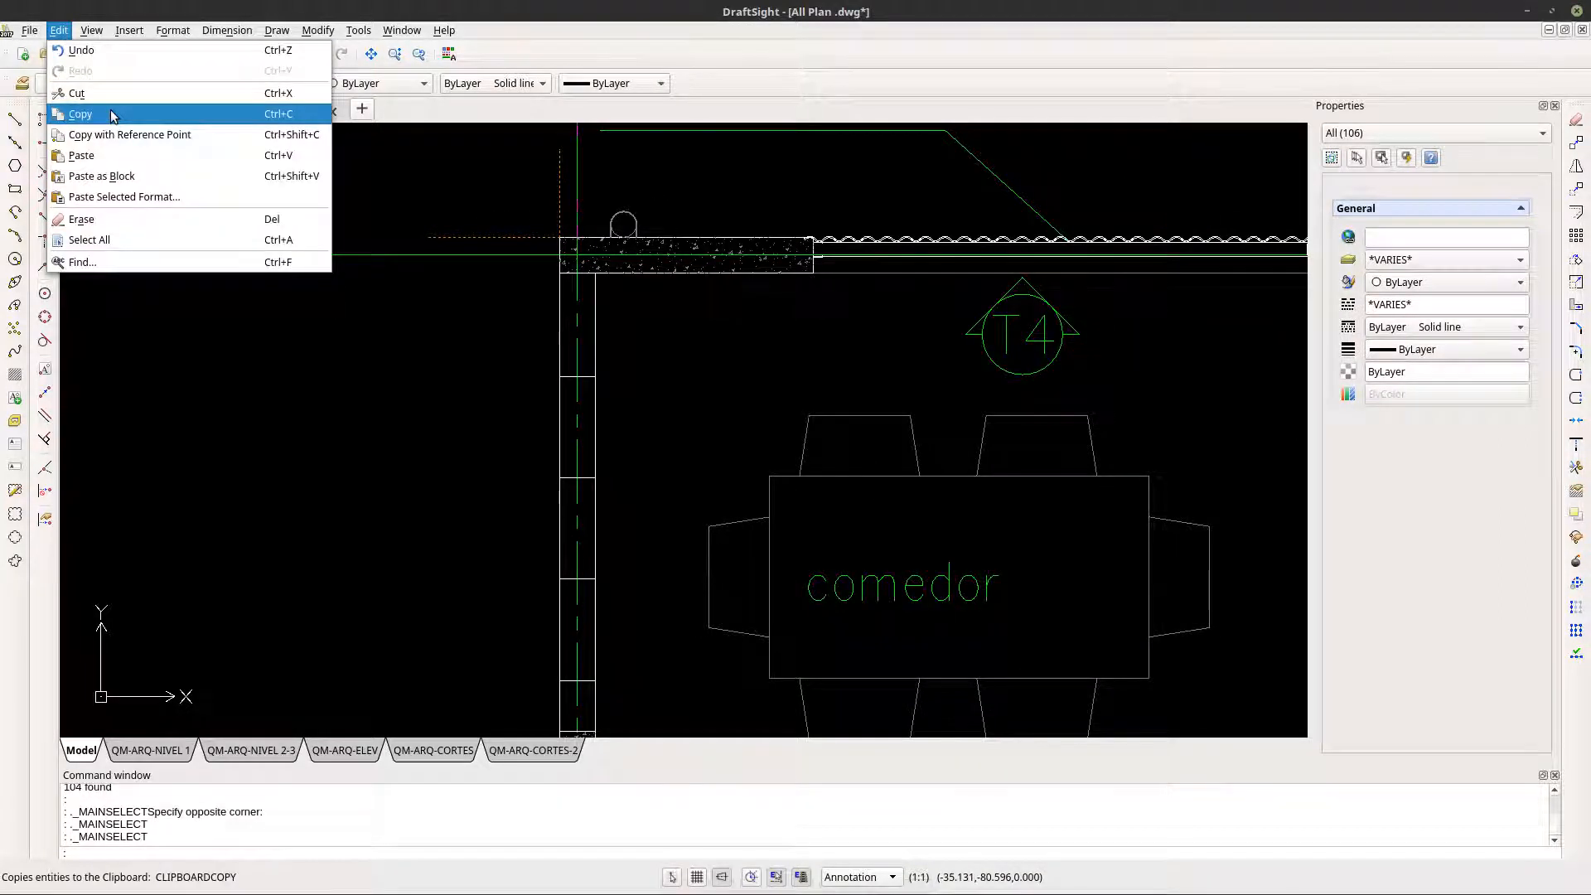
left_click(113, 116)
scroll(383, 408, "down", 5)
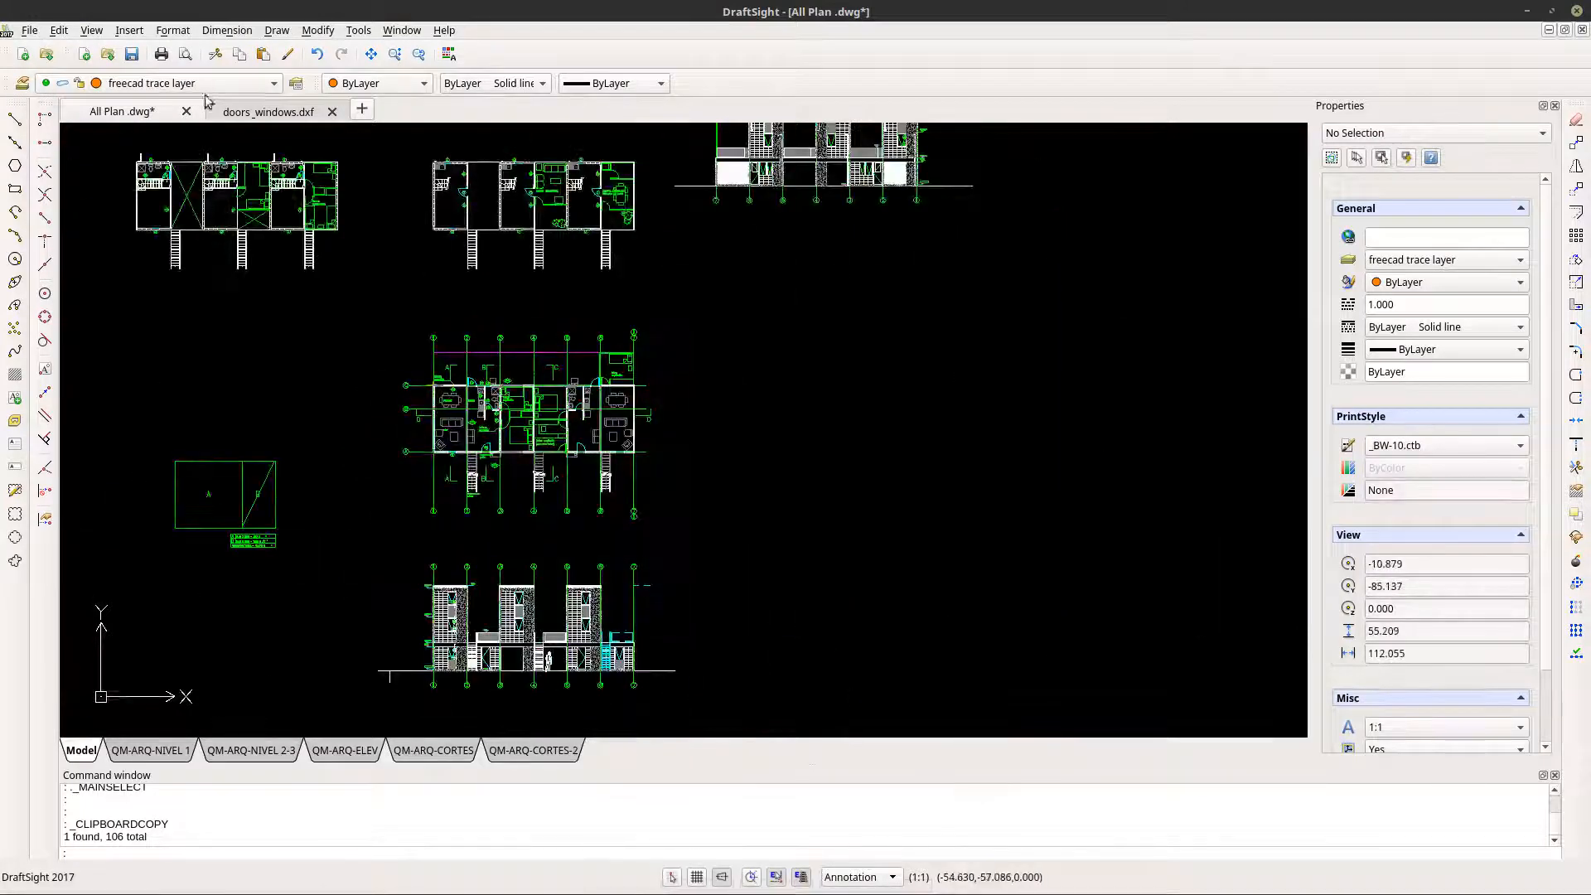
- Paste the copied stairs and reference corner as a block into the doors_windows drawing, with the flights below the existing doors and windows
left_click(259, 112)
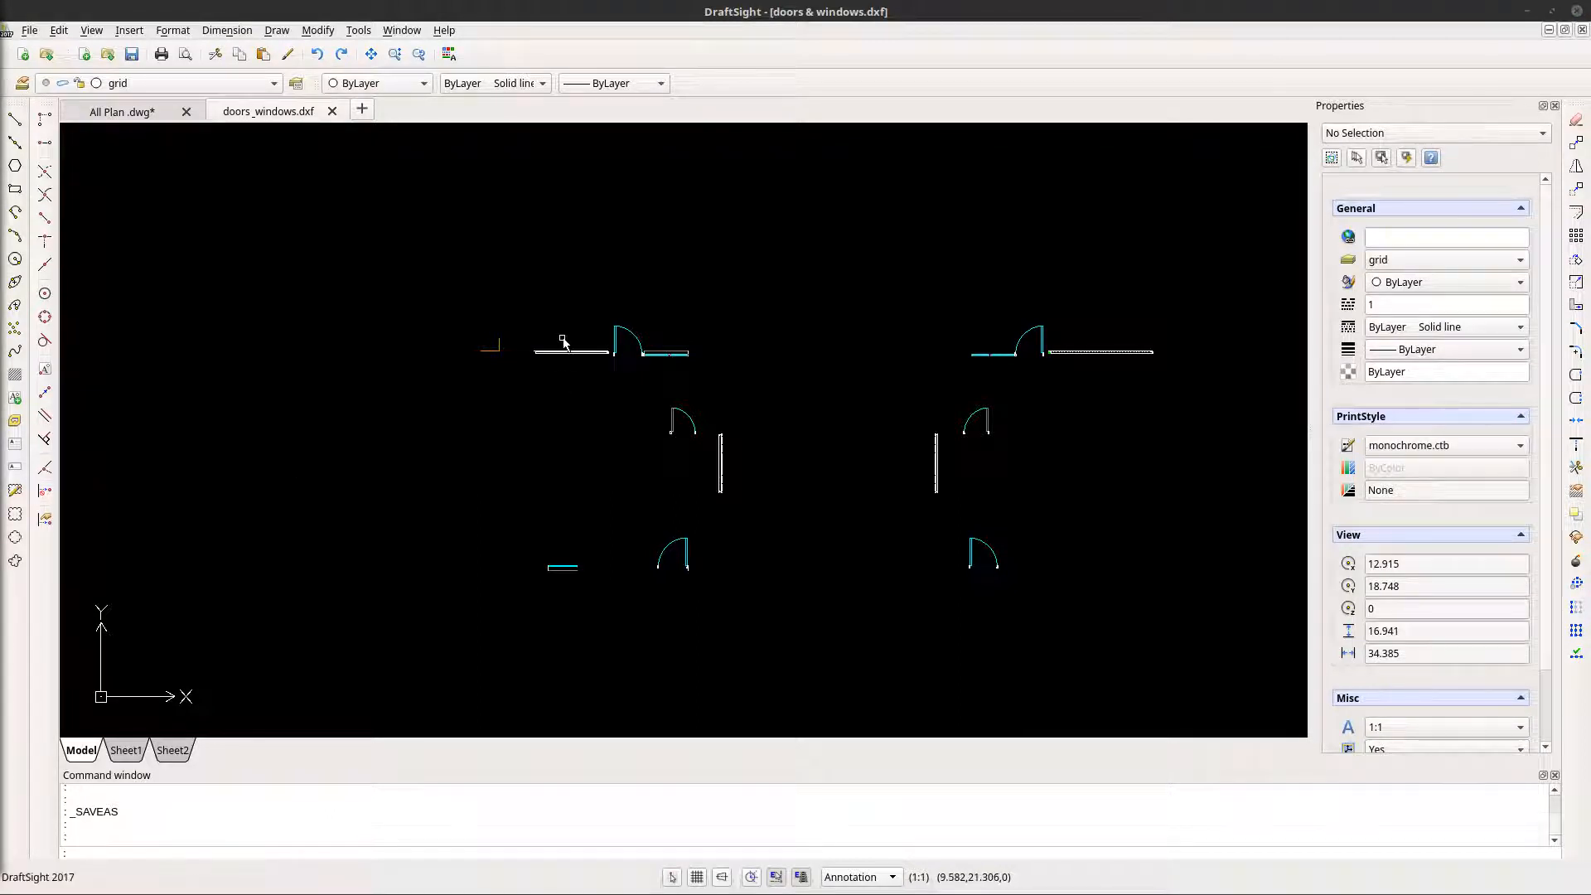
left_click(58, 31)
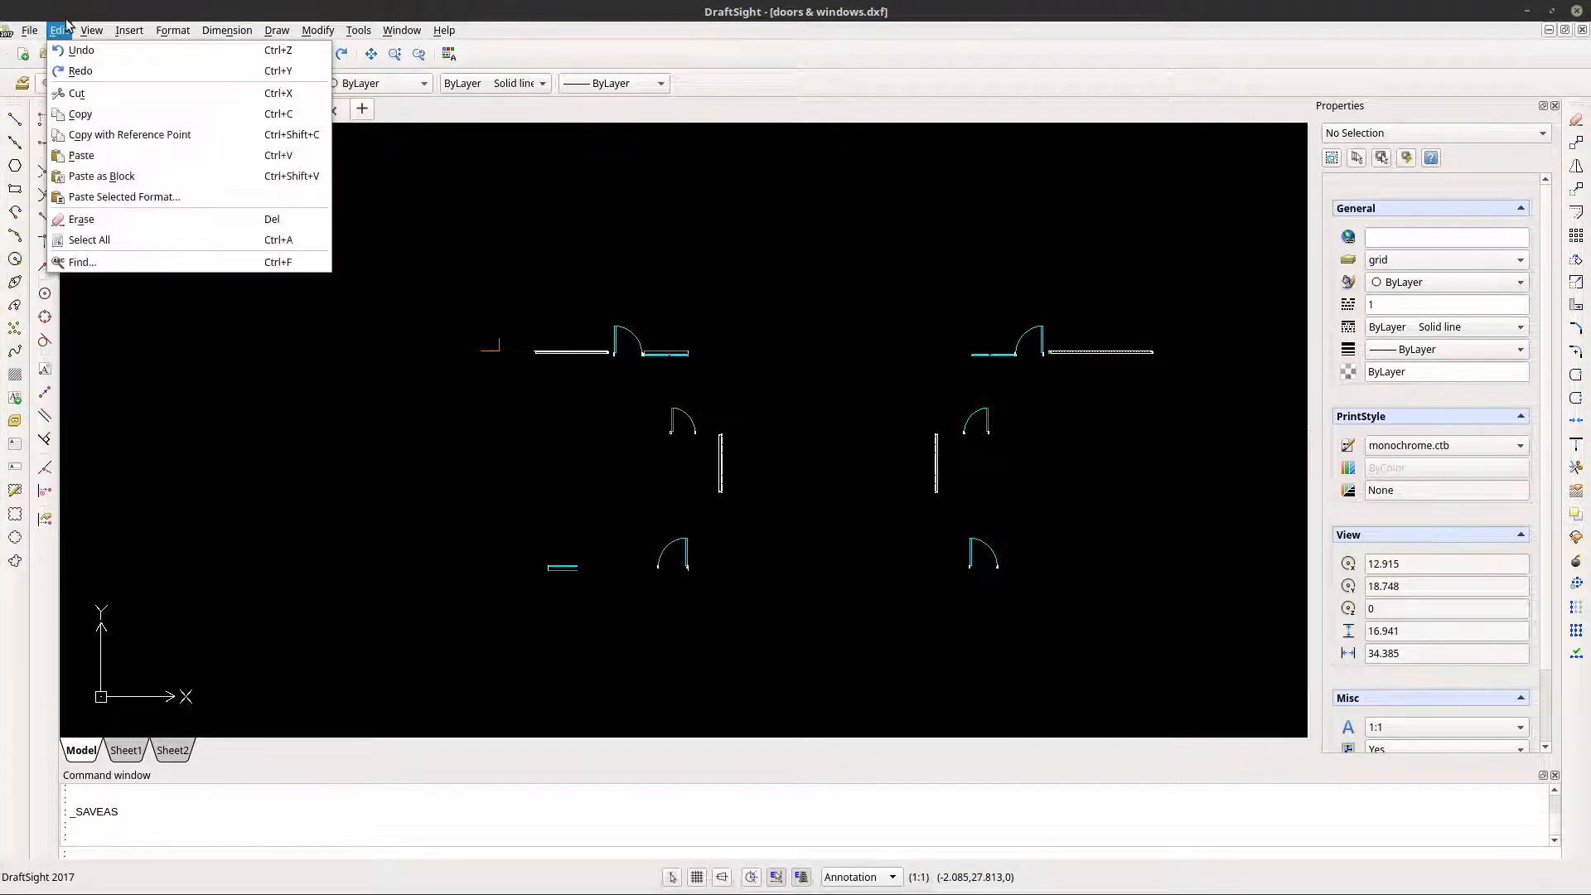
left_click(96, 176)
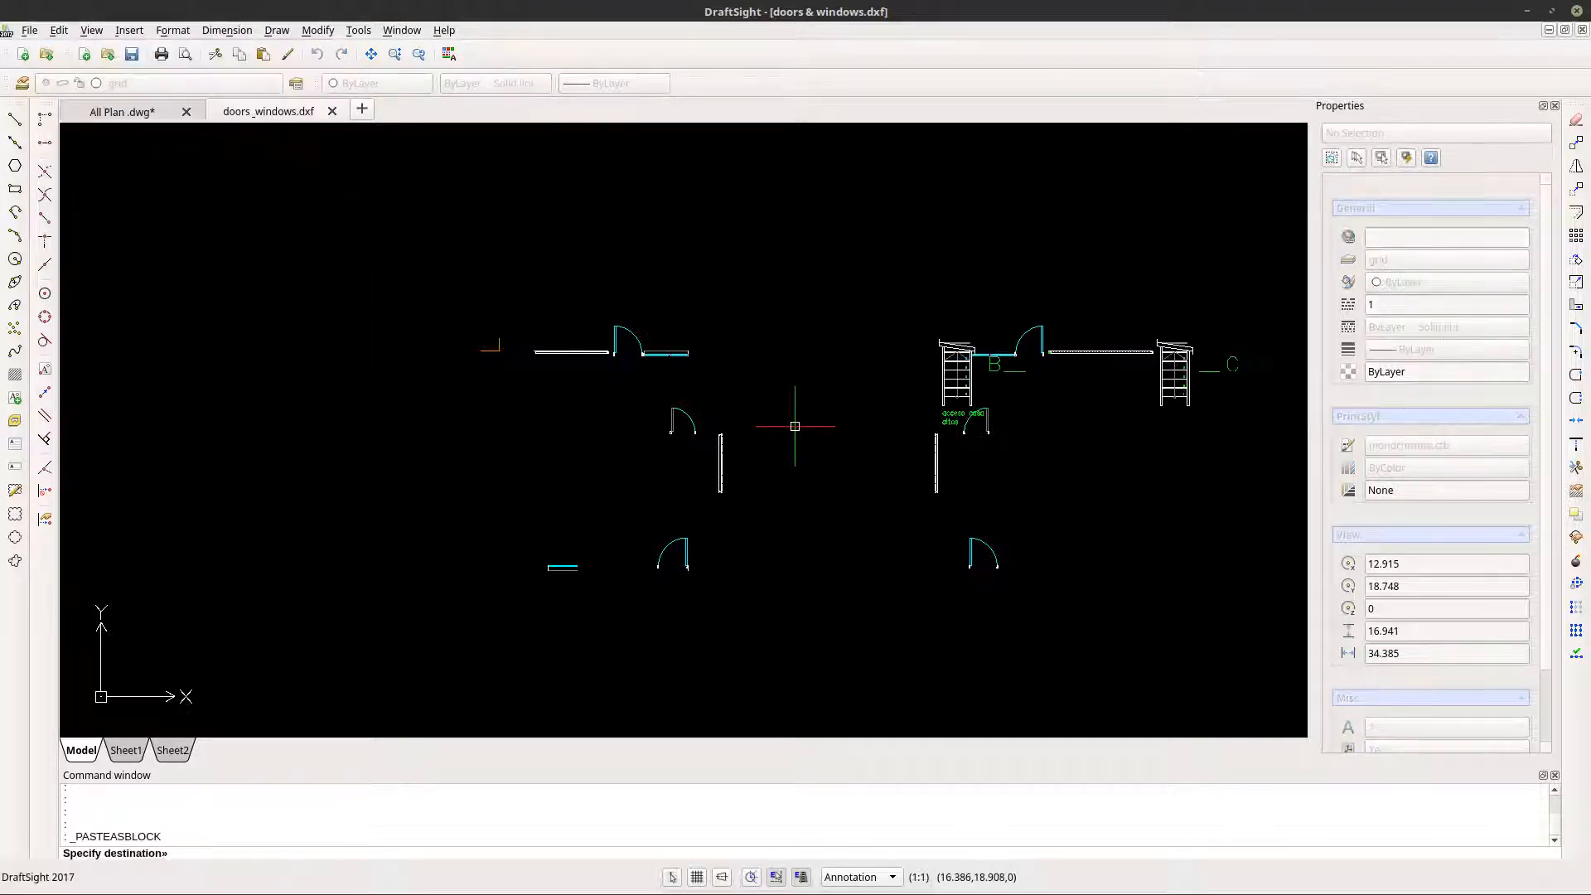
left_click(351, 725)
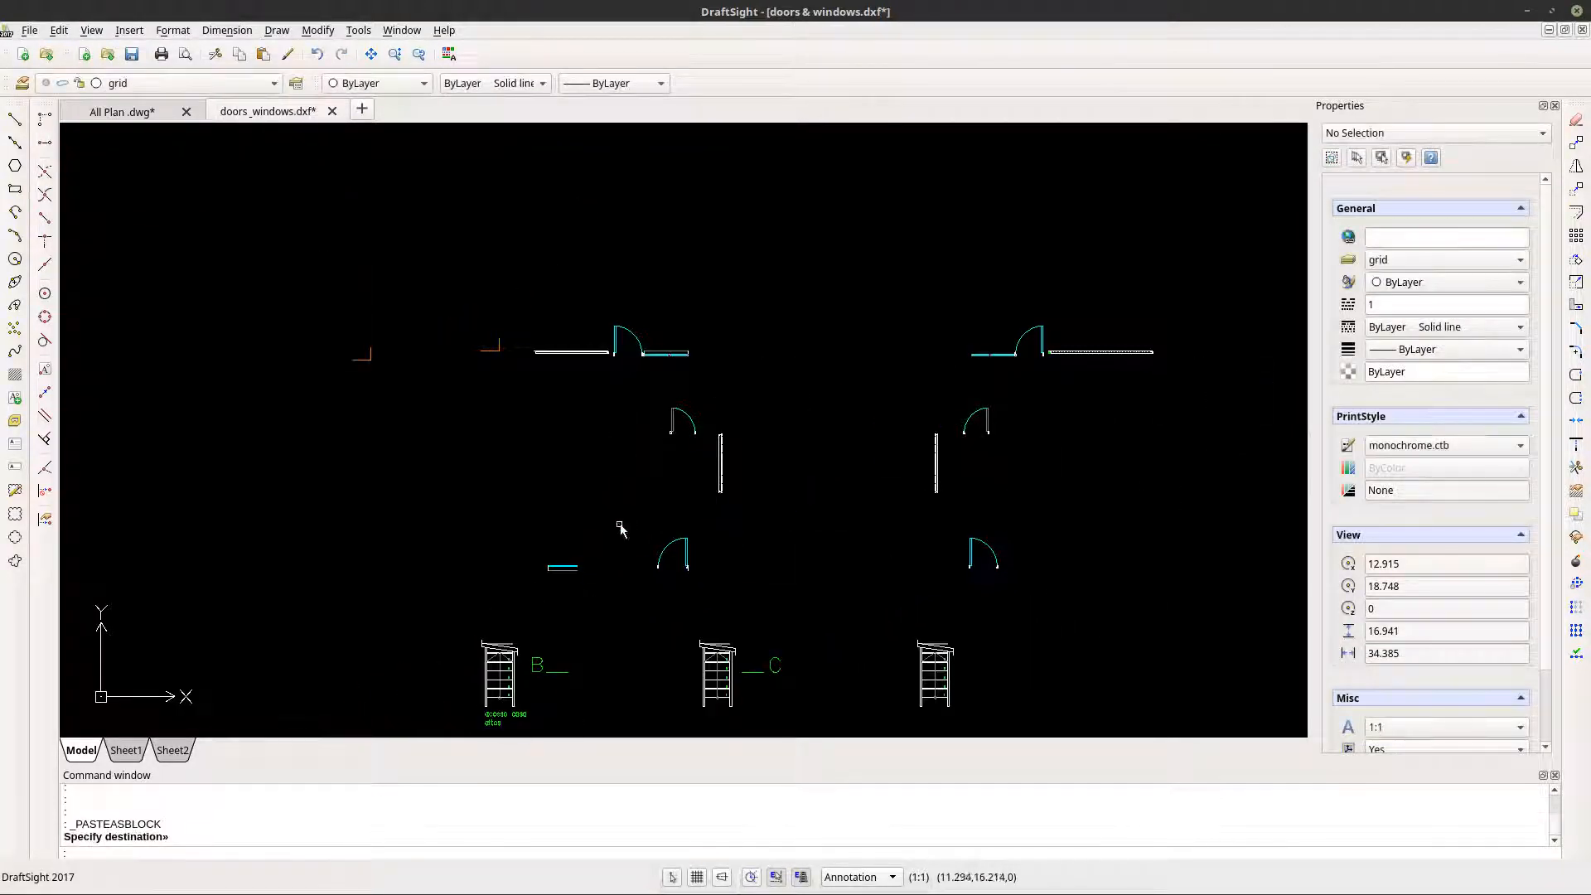
- Delete the old door and window blocks and their reference corner, keeping only the pasted stair block
scroll(714, 534, "down", 1)
left_click(722, 499)
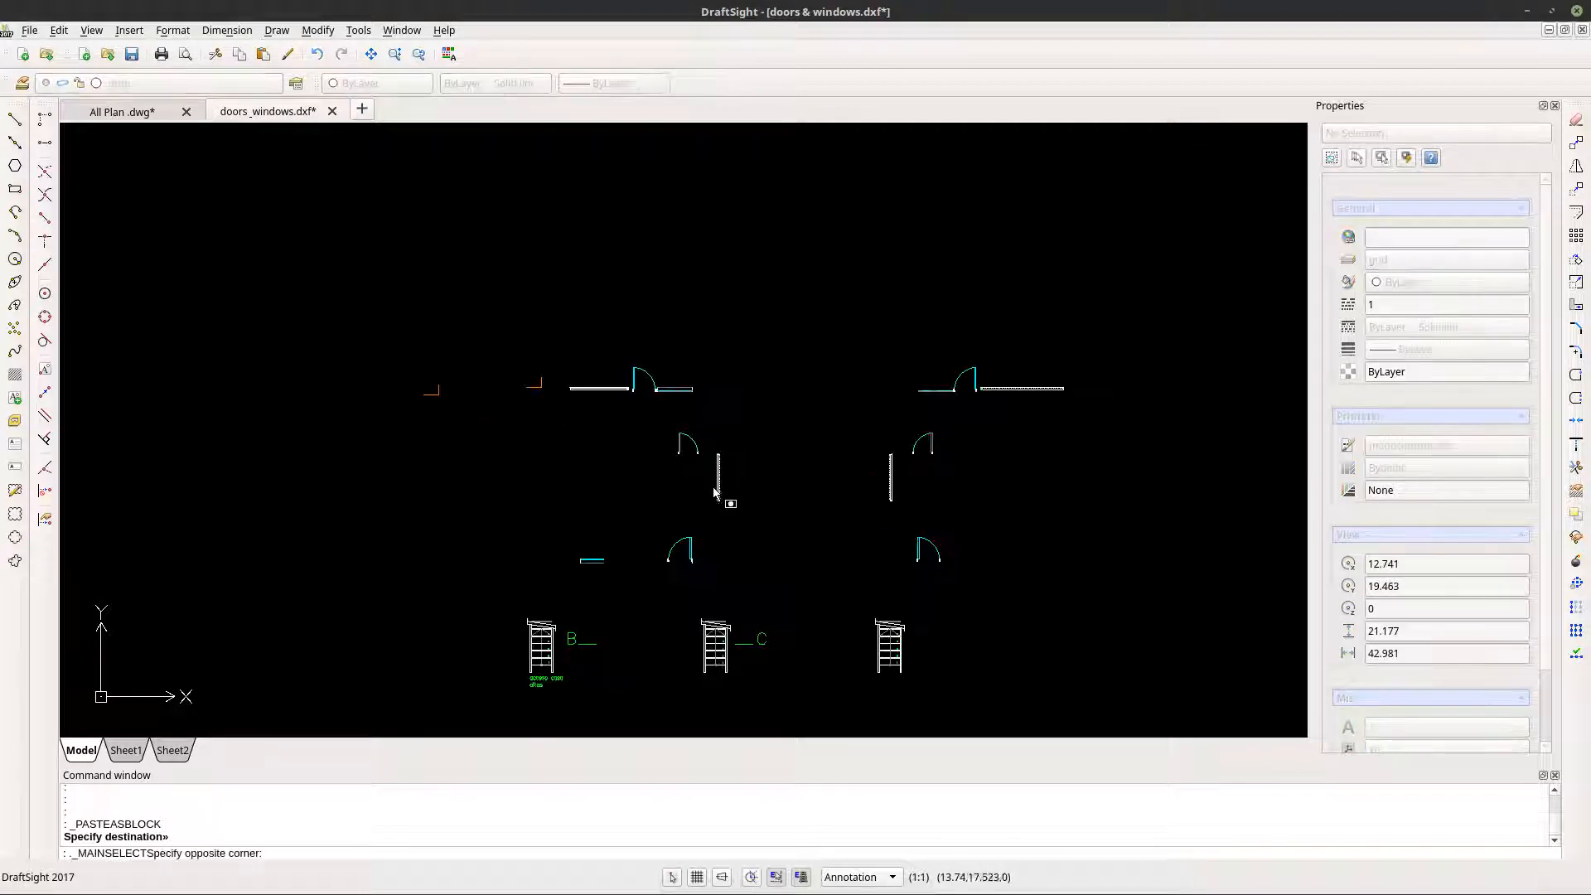
key("Escape")
left_click(717, 475)
key("Escape")
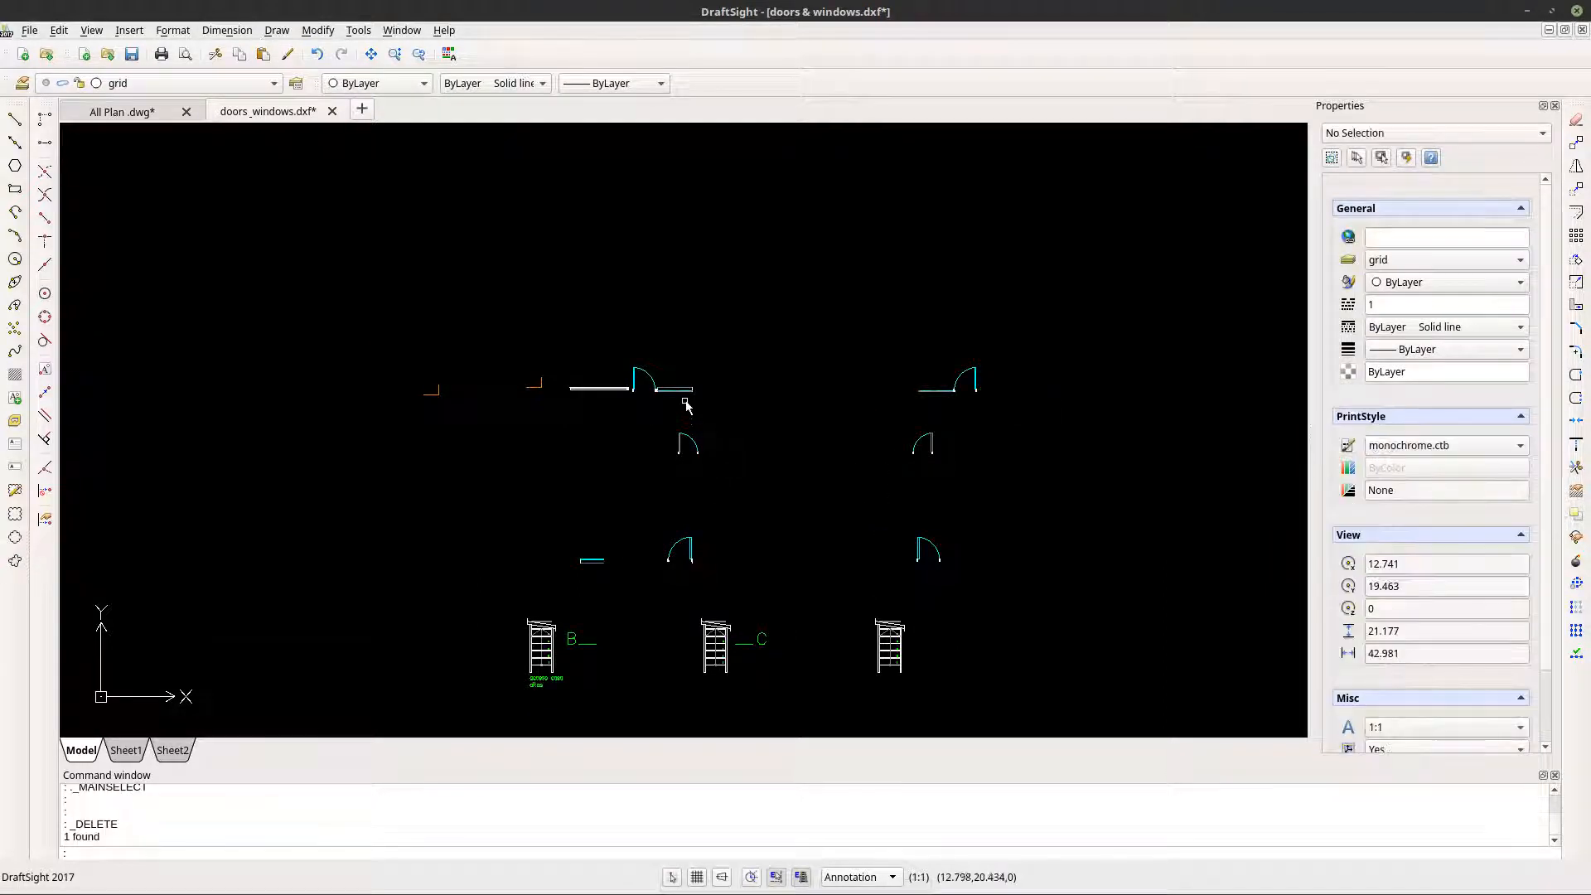
left_click(675, 390)
key("Delete")
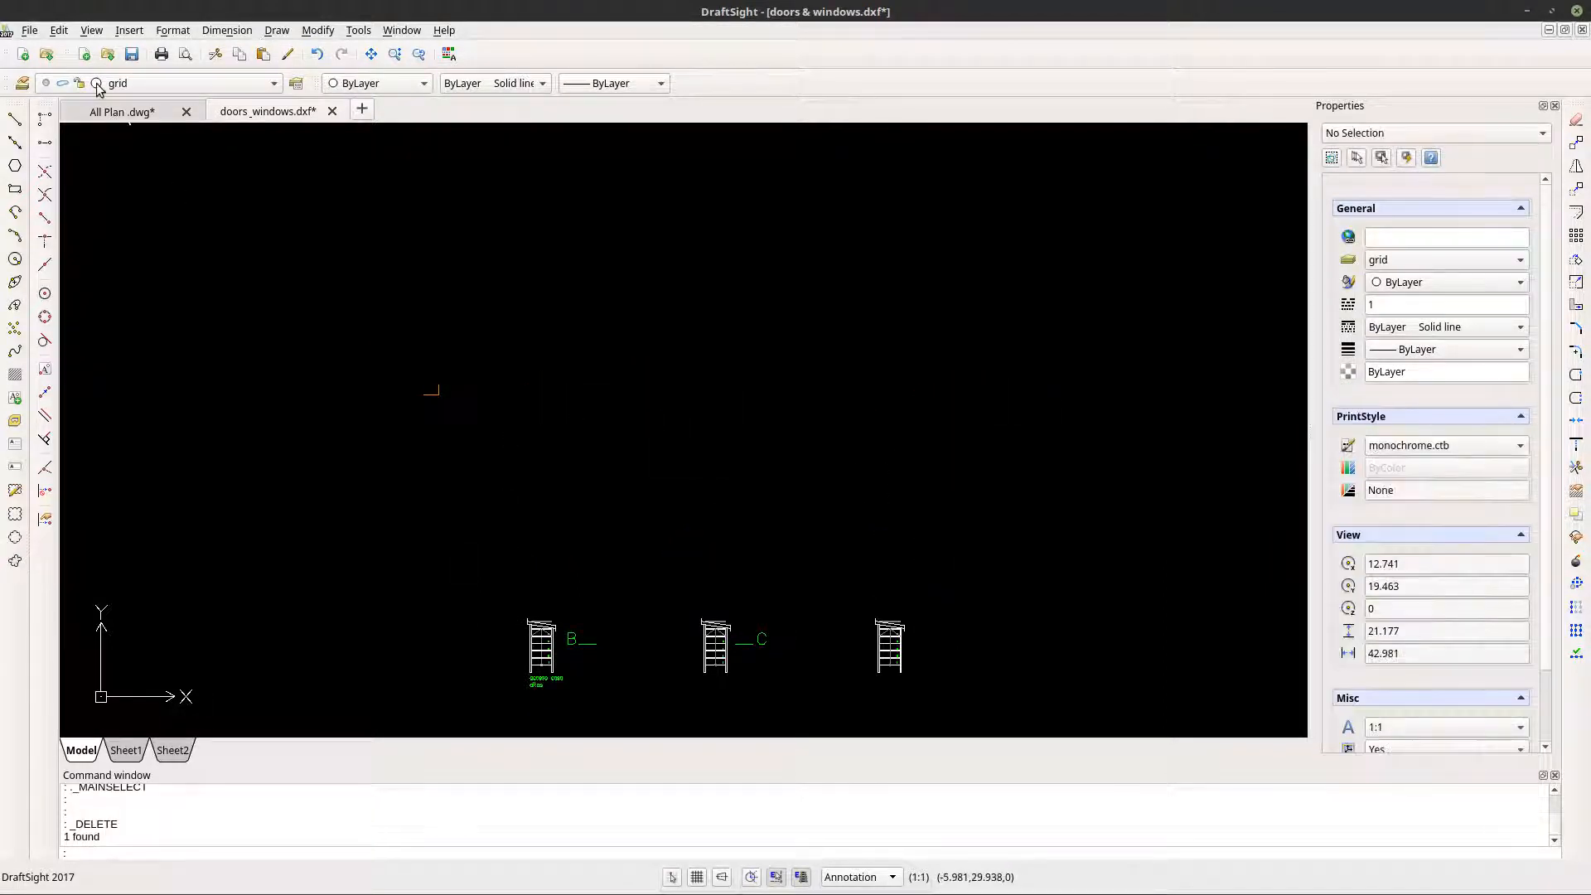
- Save the drawing under the name objects as an R2013 ASCII Drawing (*.dxf) in the Dxf exports folder
left_click(29, 29)
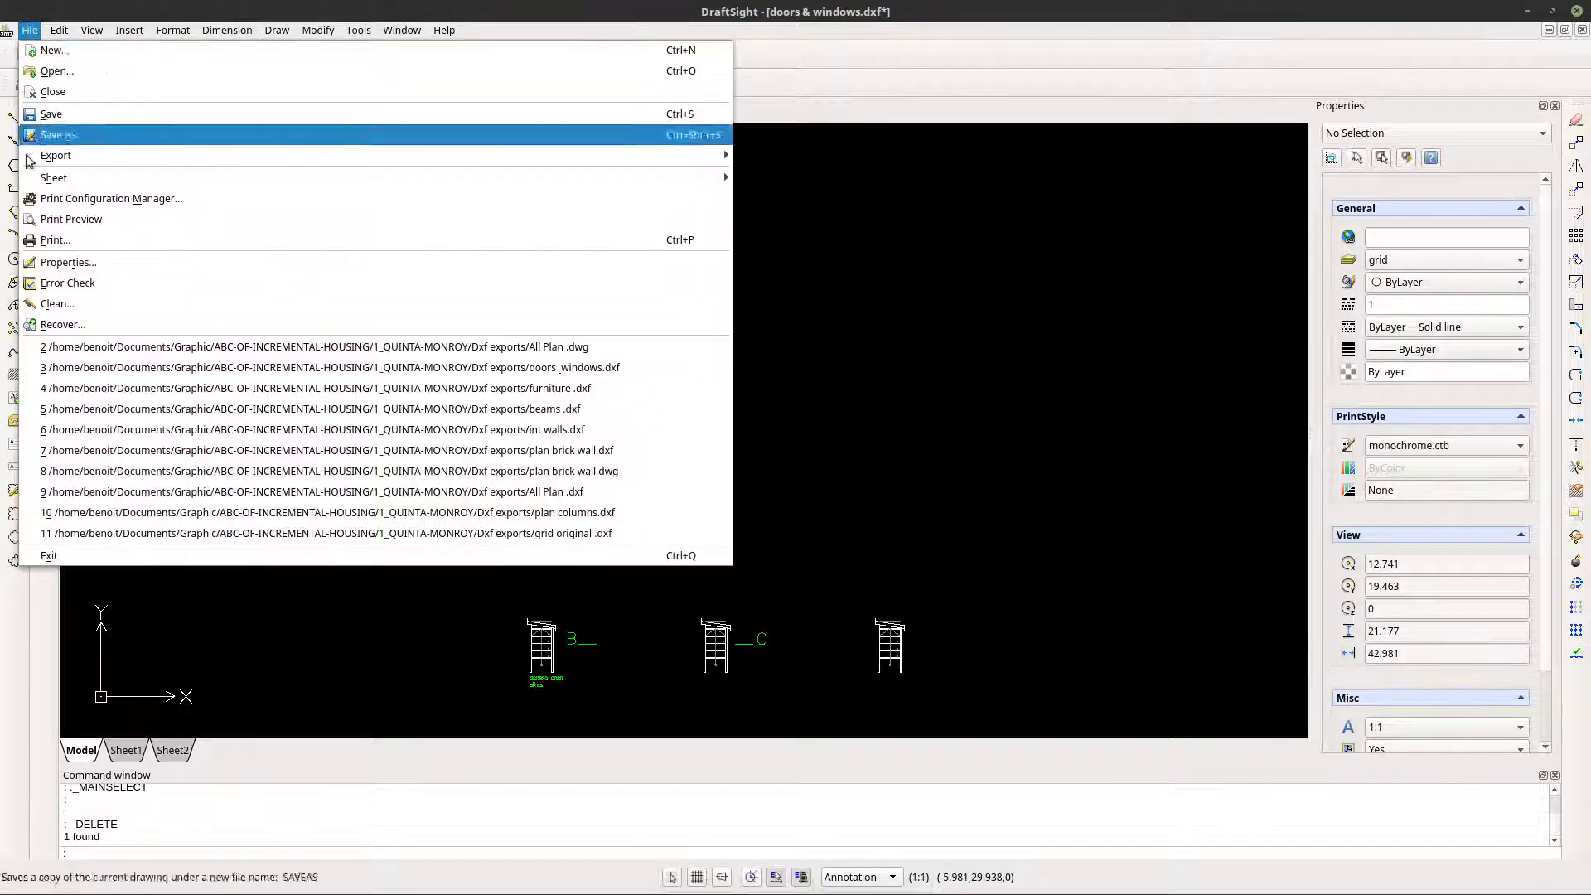
left_click(70, 135)
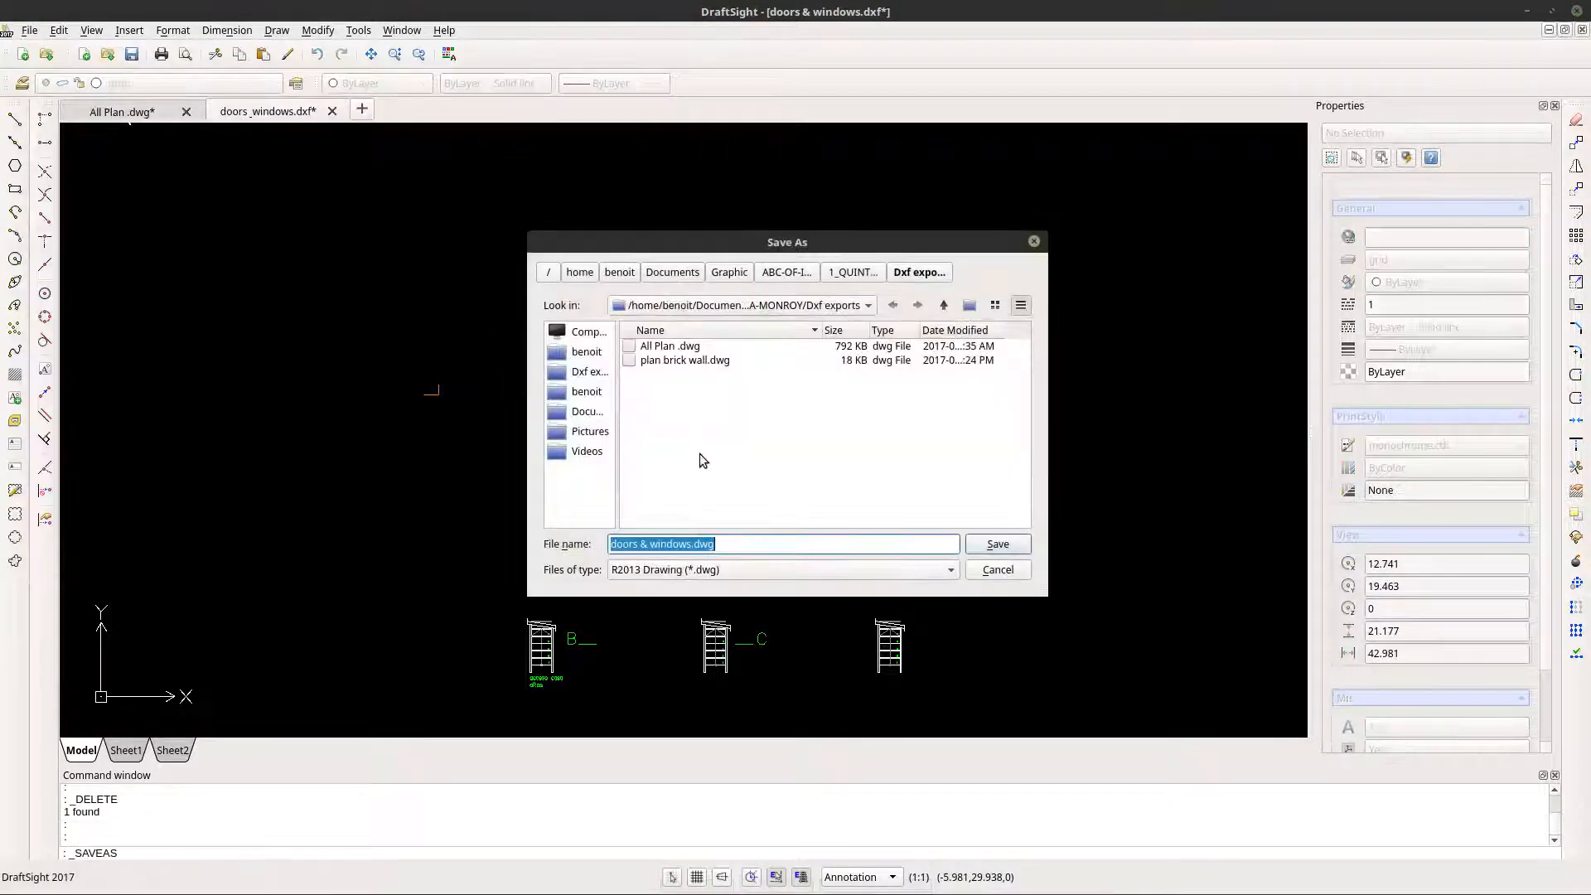
left_click(707, 570)
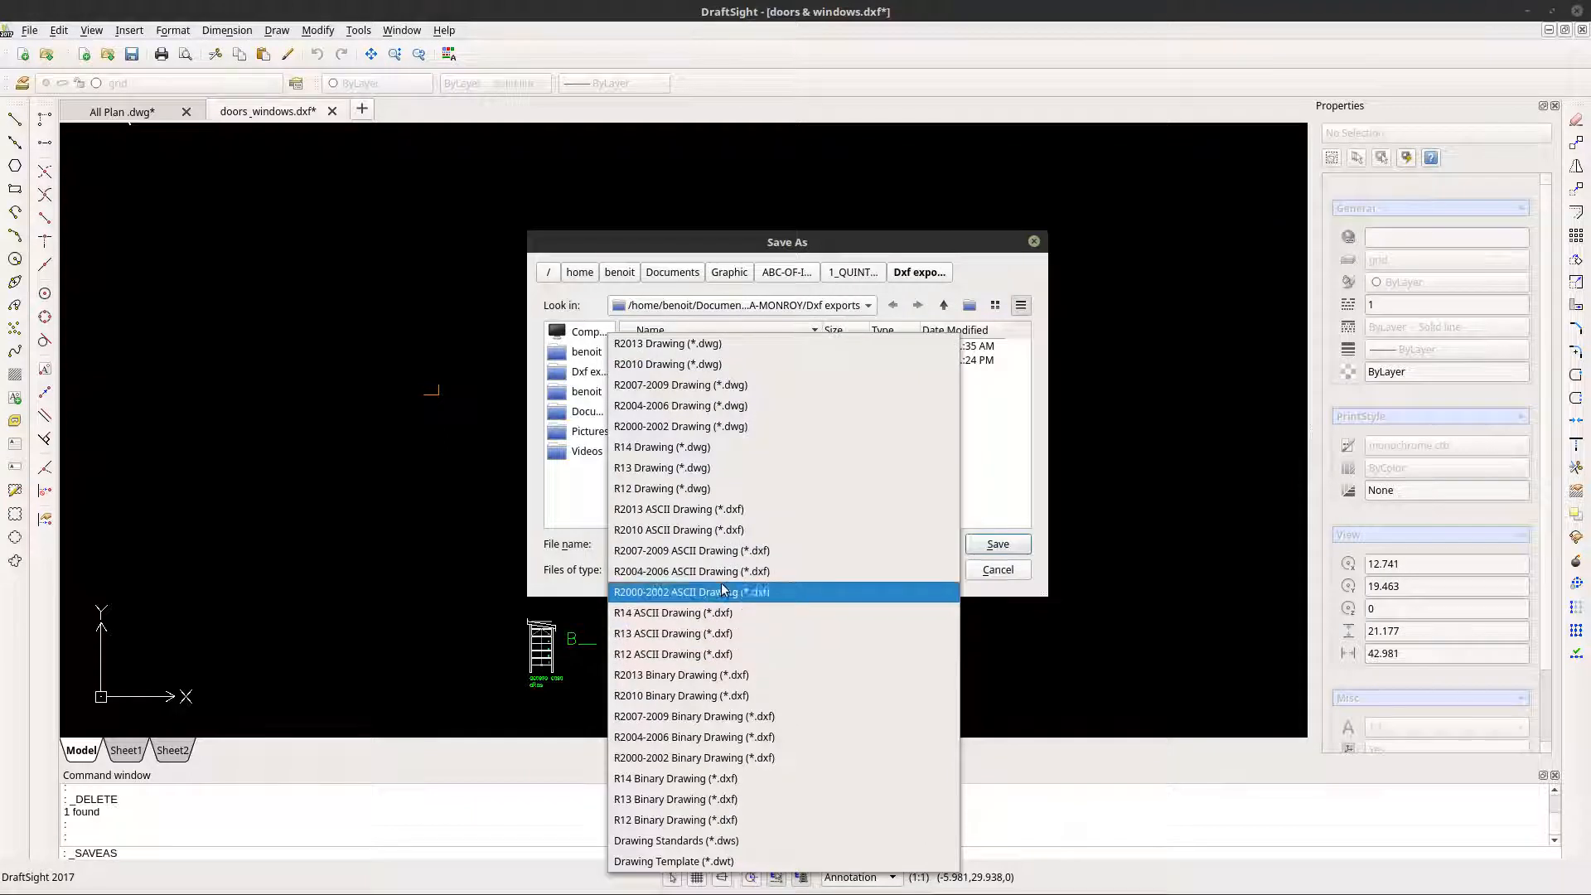
left_click(742, 512)
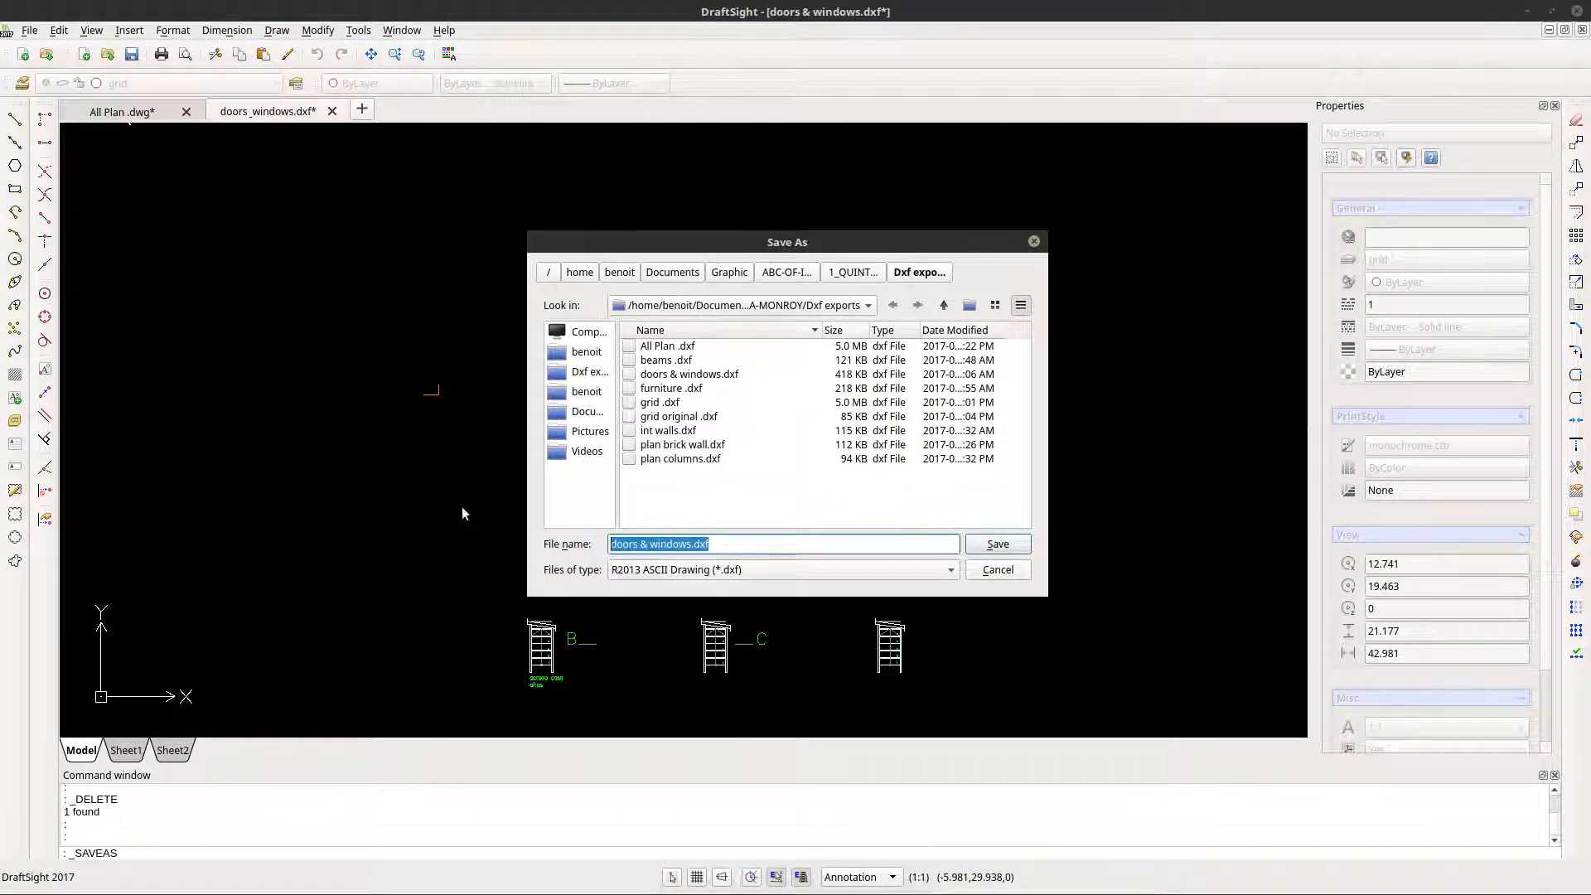
type("objects")
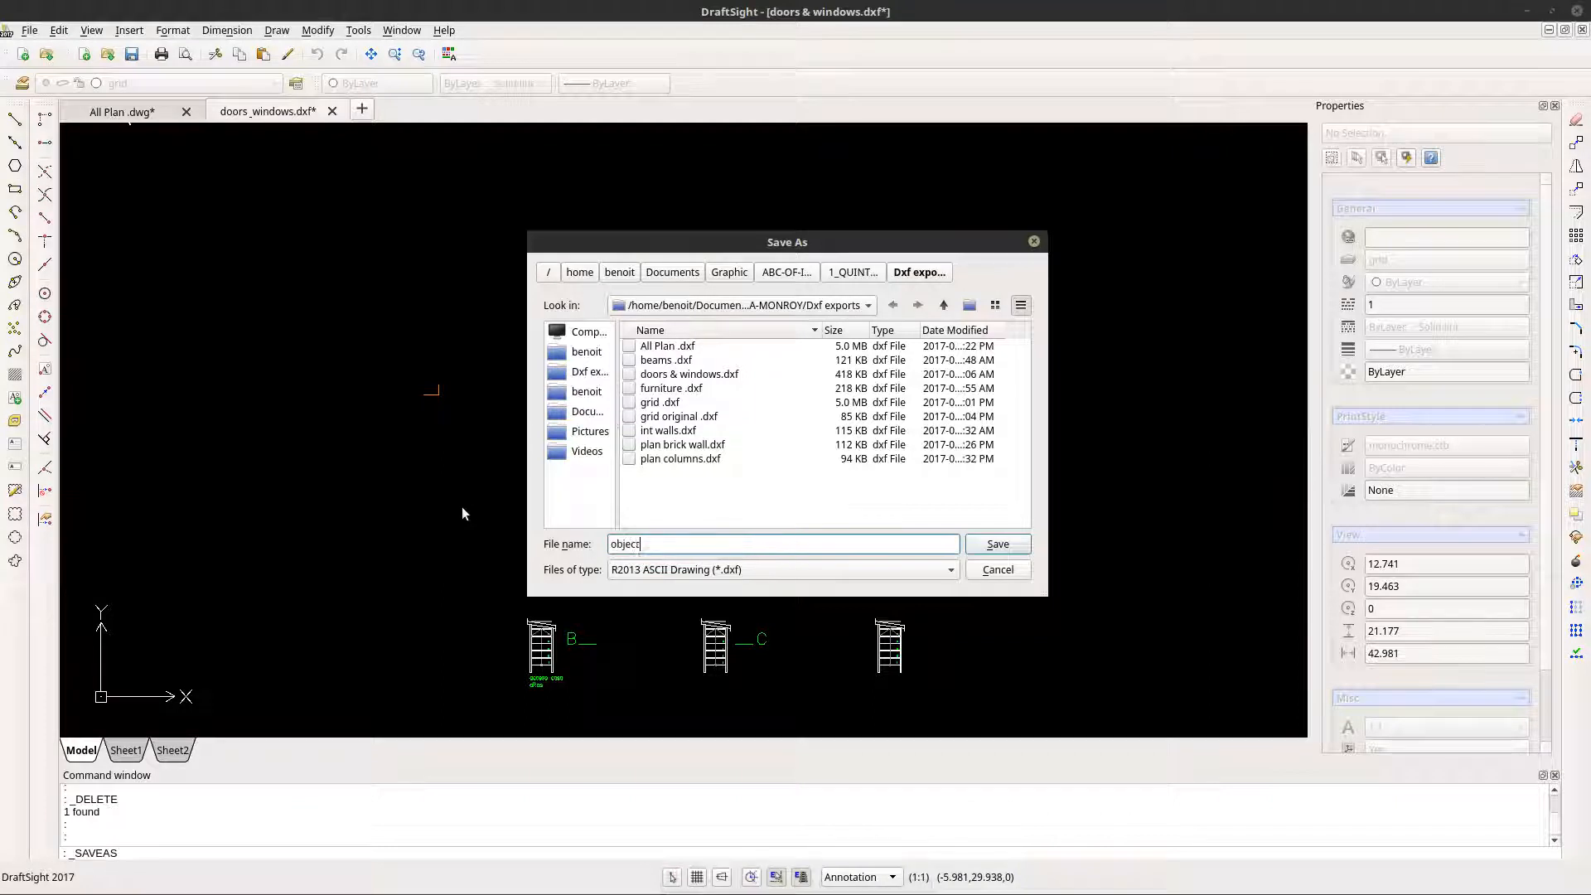
left_click(1017, 550)
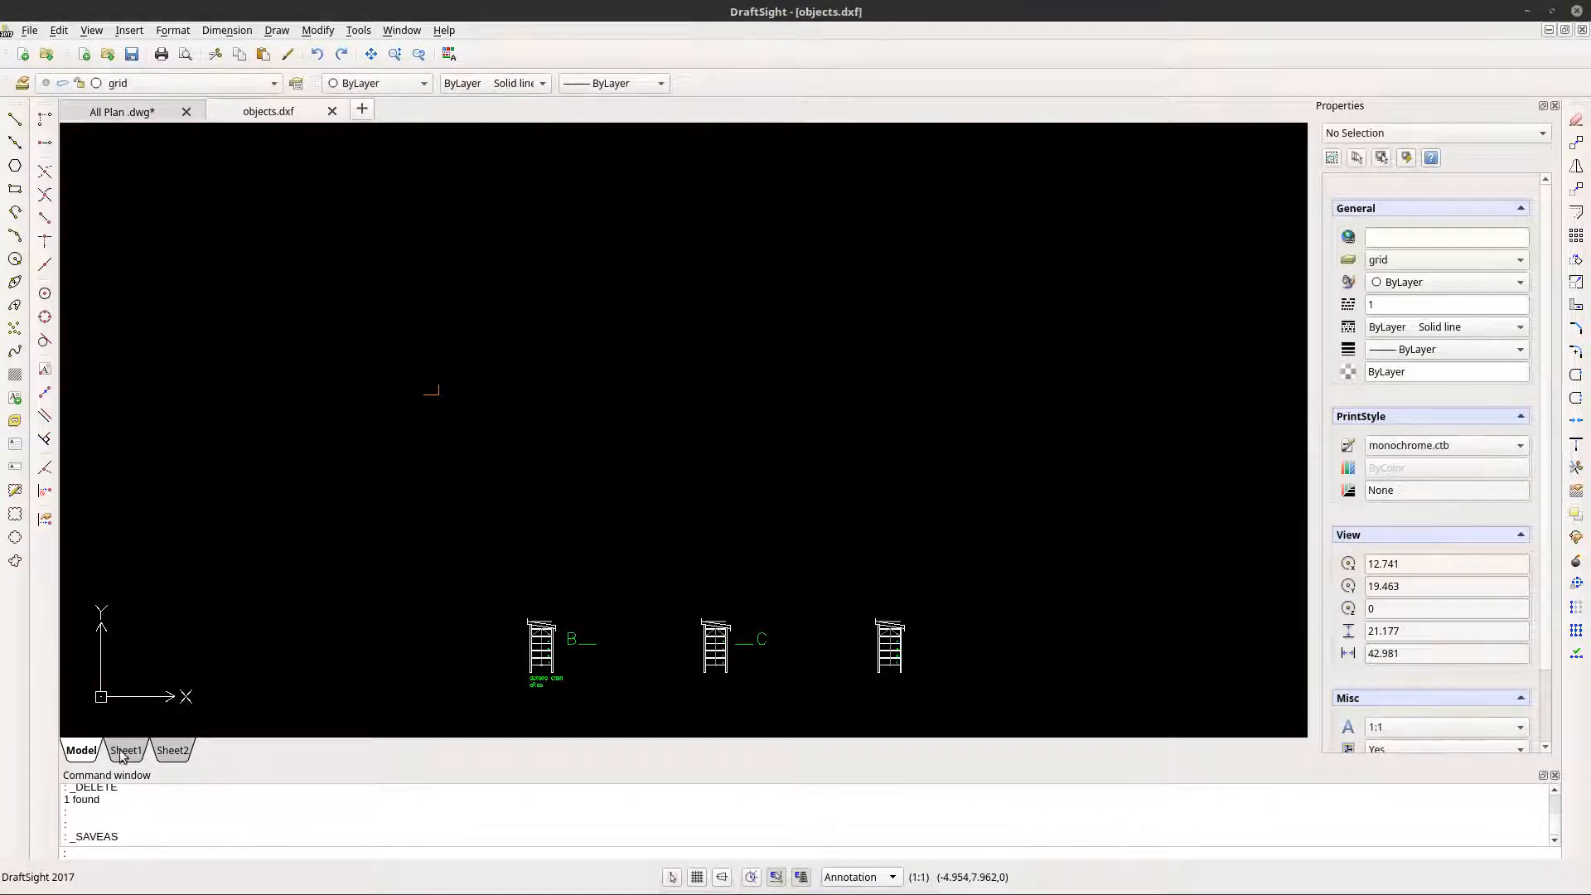
- Switch to FreeCAD, import objects.dxf from the Dxf exports folder, and expand the imported objects group in the model tree
key("alt+Tab")
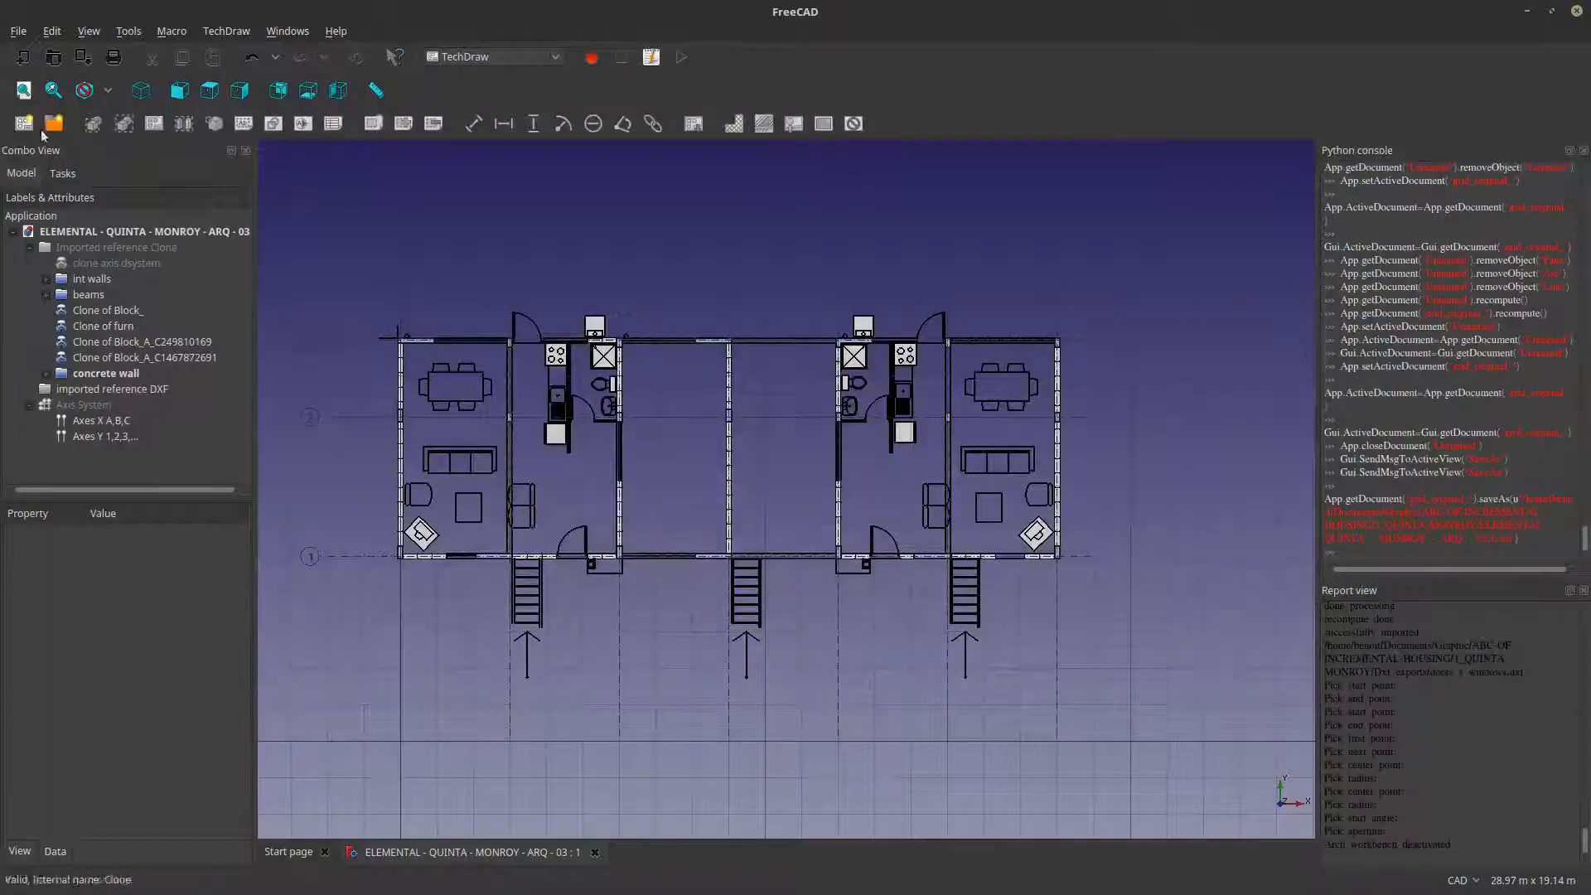
left_click(19, 31)
left_click(44, 248)
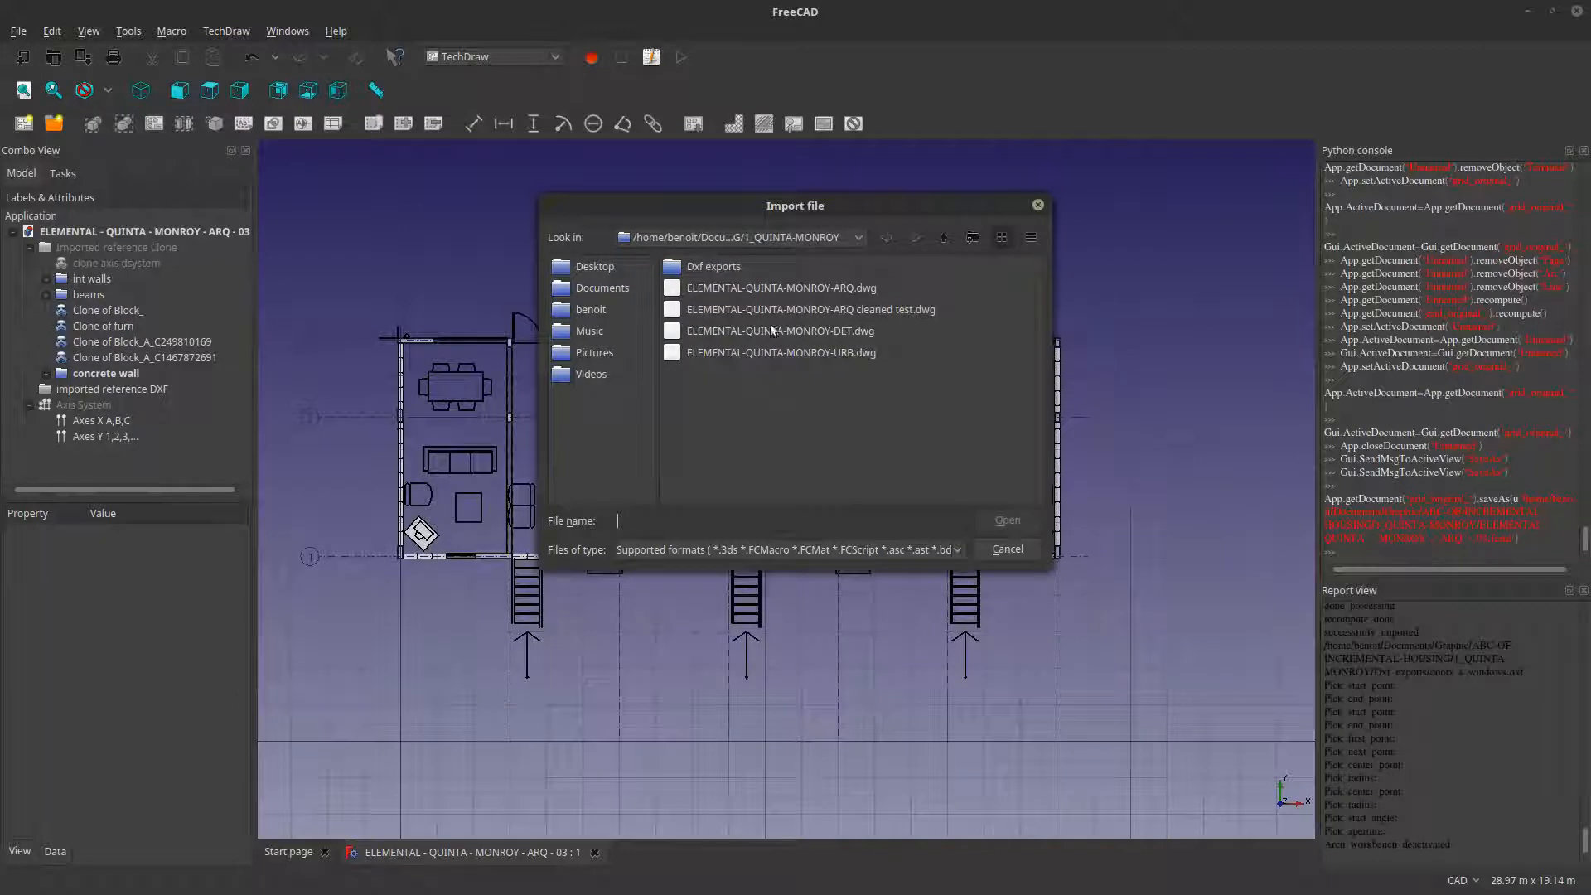
double_click(726, 267)
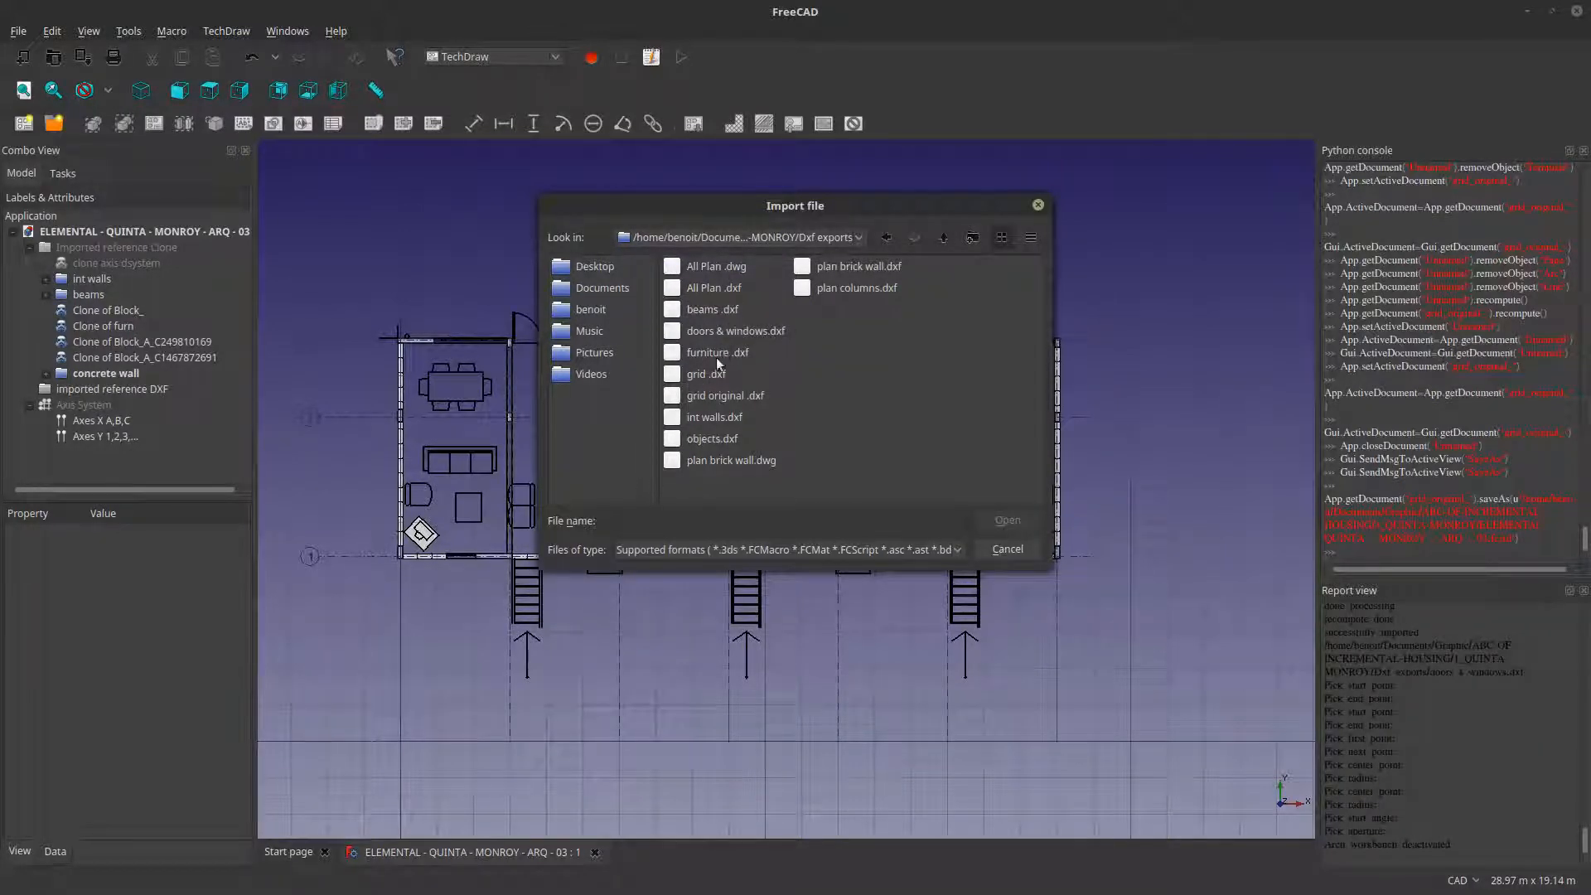
left_click(712, 439)
left_click(1004, 521)
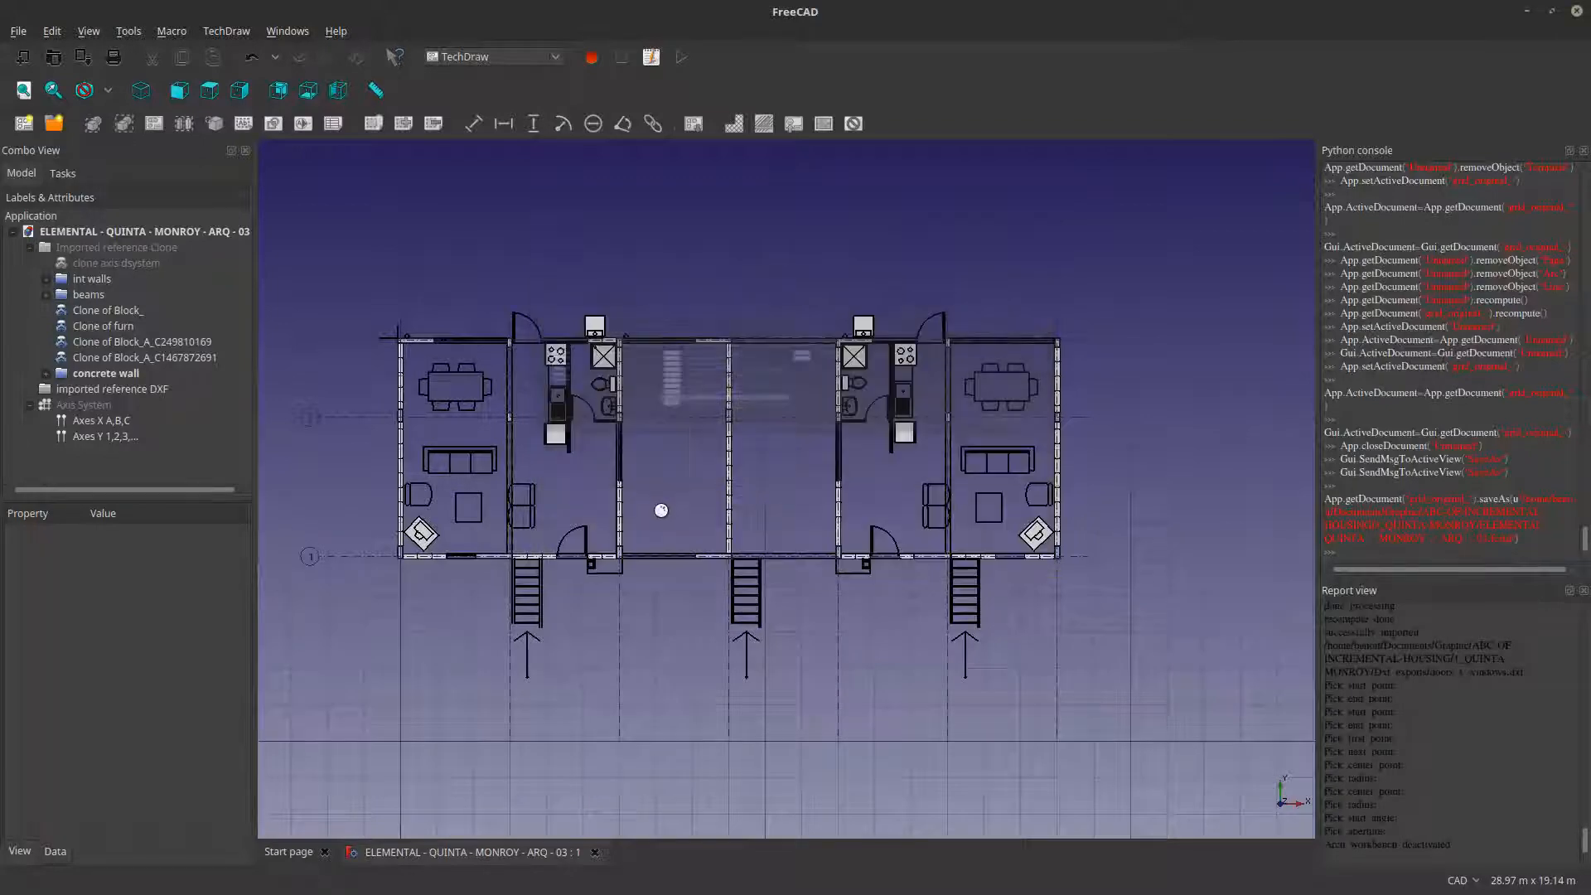
left_click(62, 455)
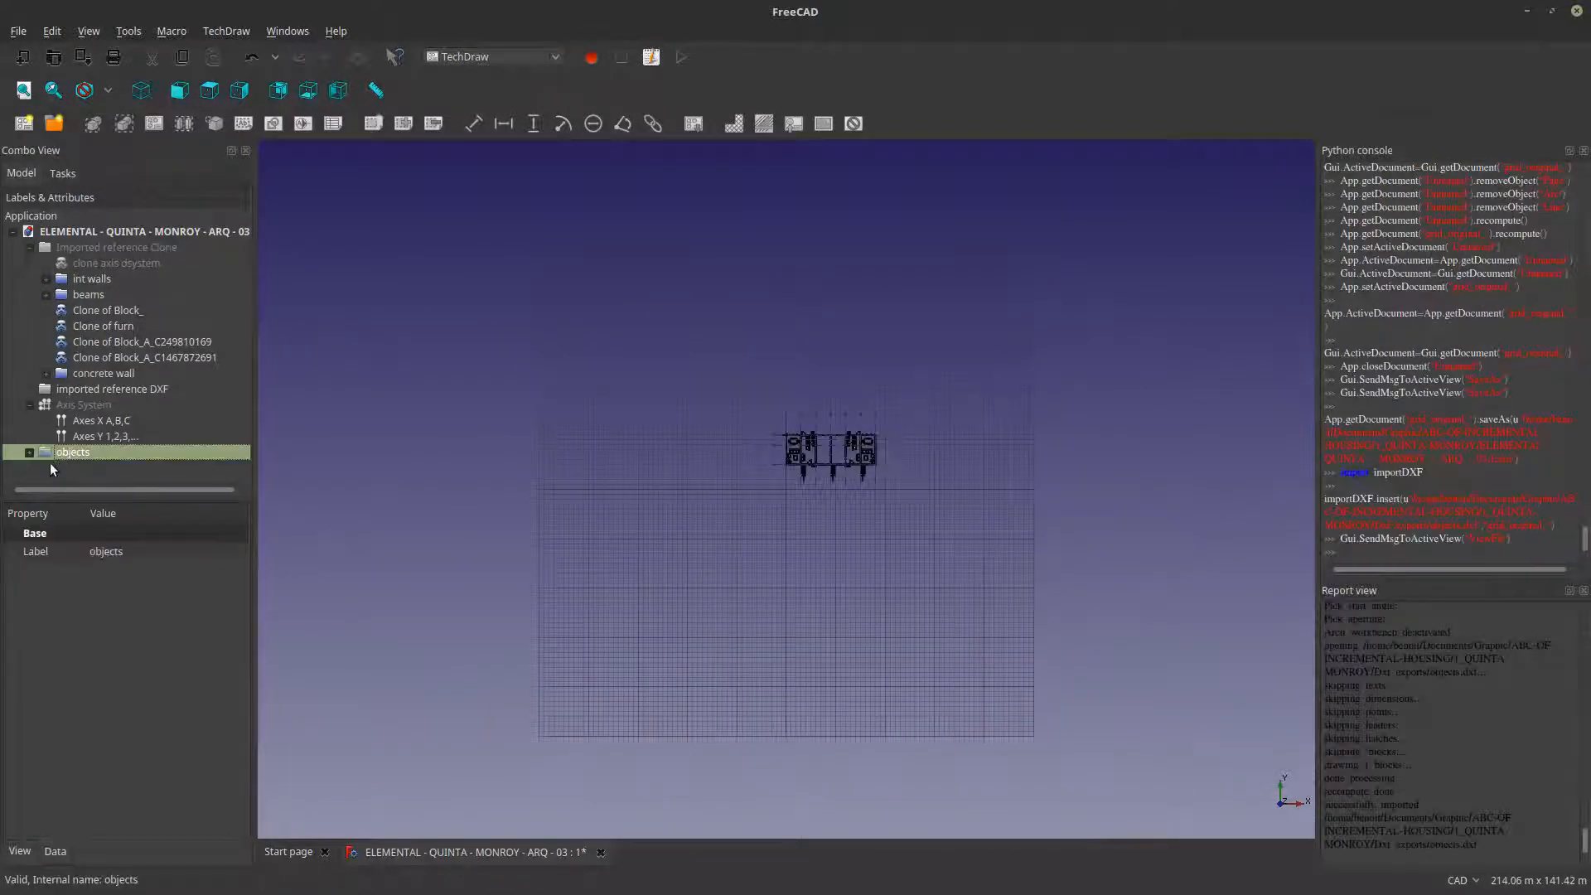
left_click(45, 468)
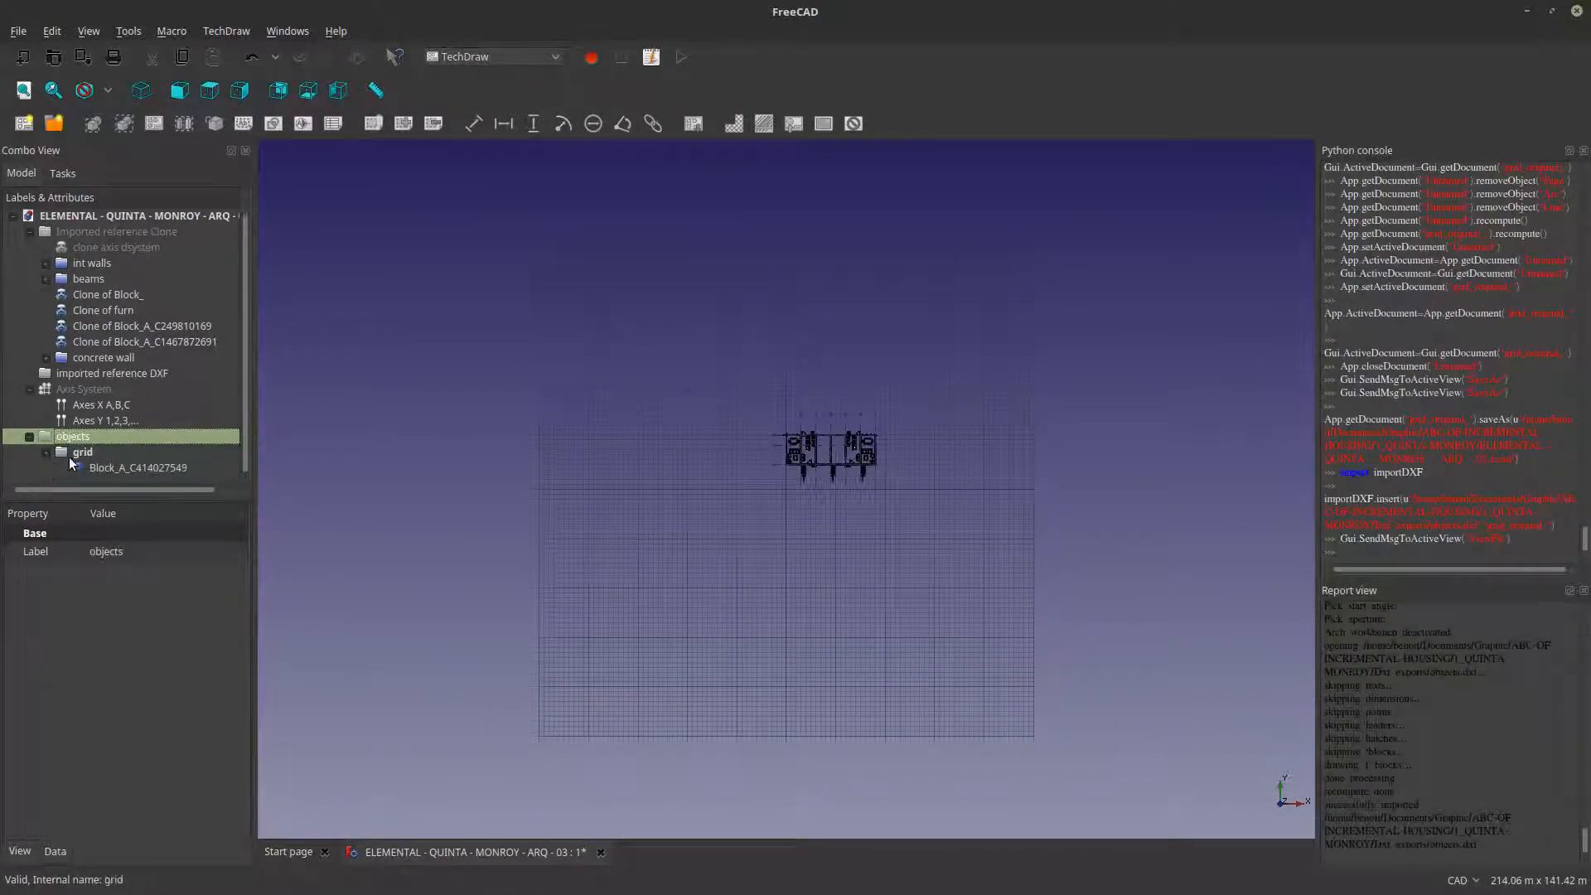
- Clone the imported stair block Block_A_C414027549 from the objects group using the Arch workbench
left_click(108, 467)
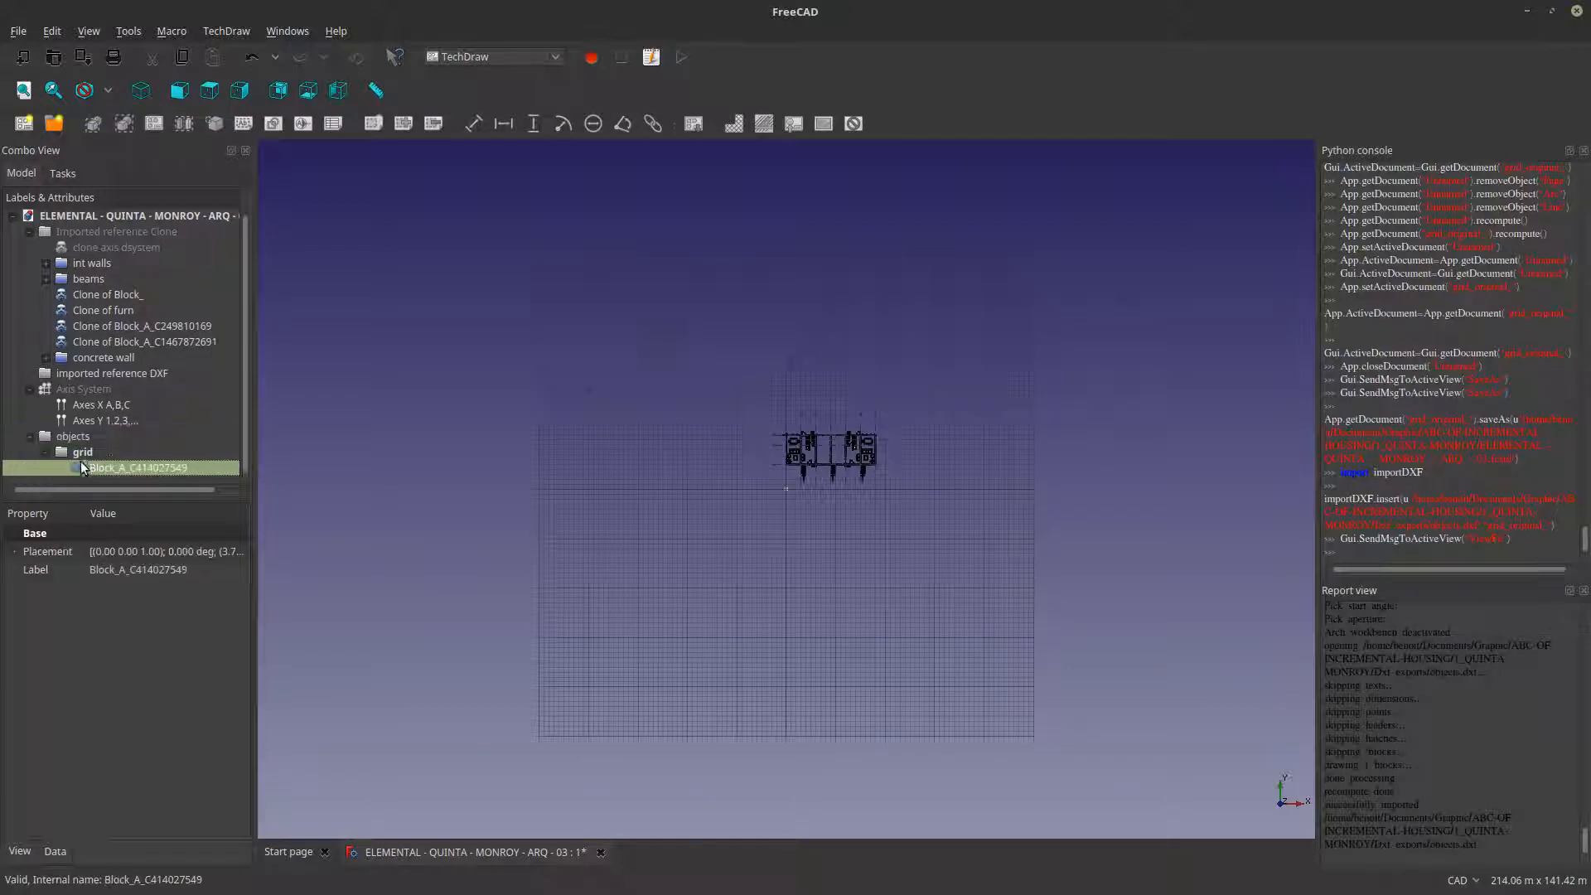
left_click(478, 55)
left_click(476, 14)
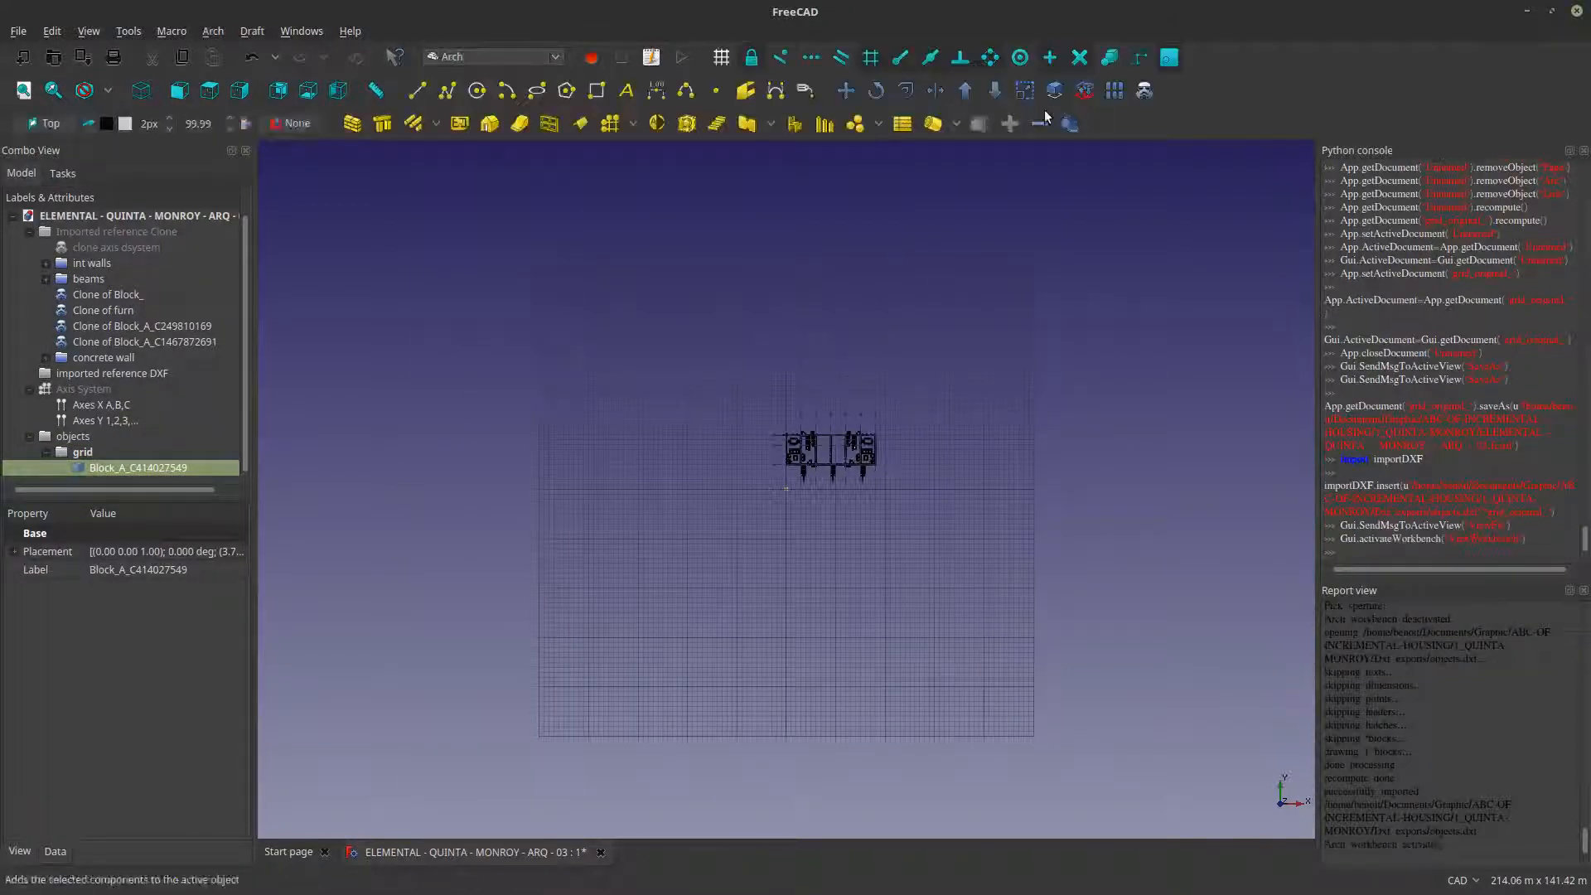
left_click(1145, 90)
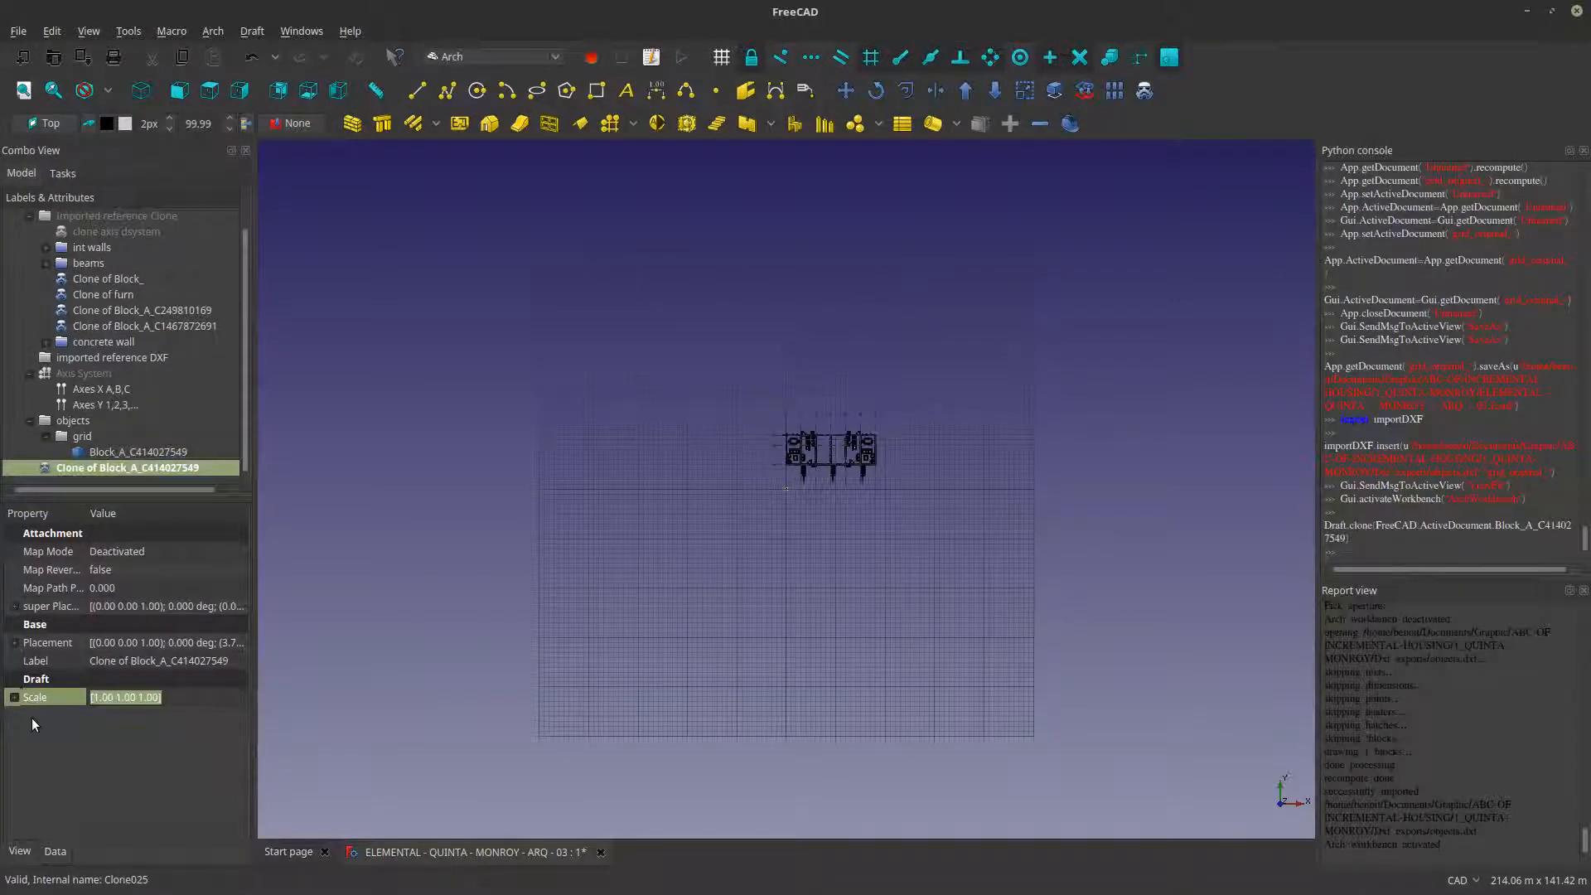
- Set the stair block clone's x, y and z scale factors to 1000
left_click(15, 697)
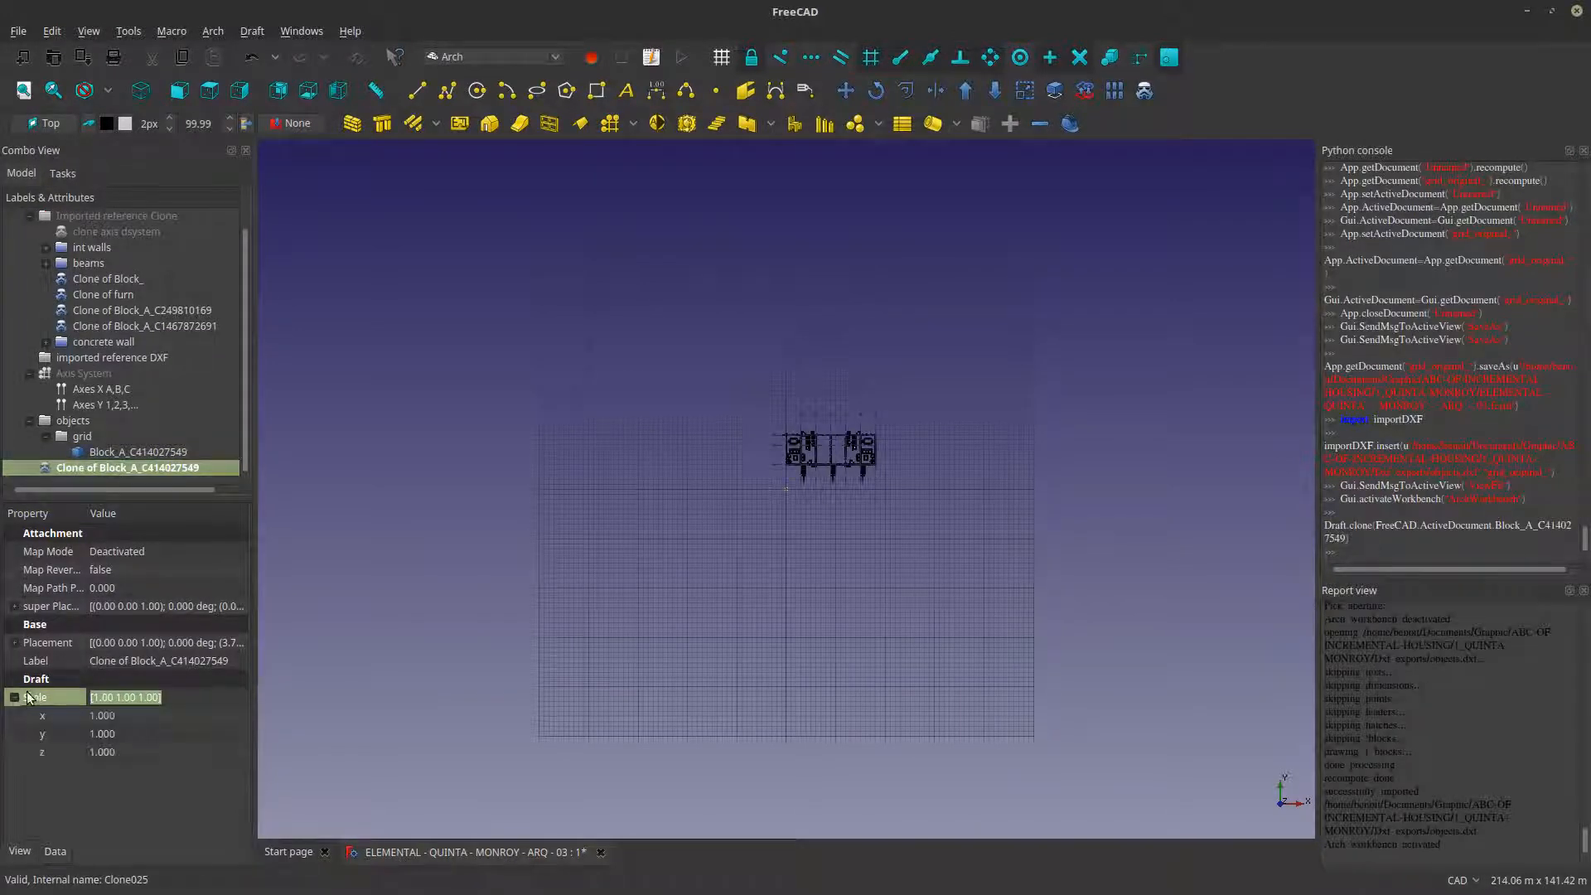
left_click(144, 712)
type("000")
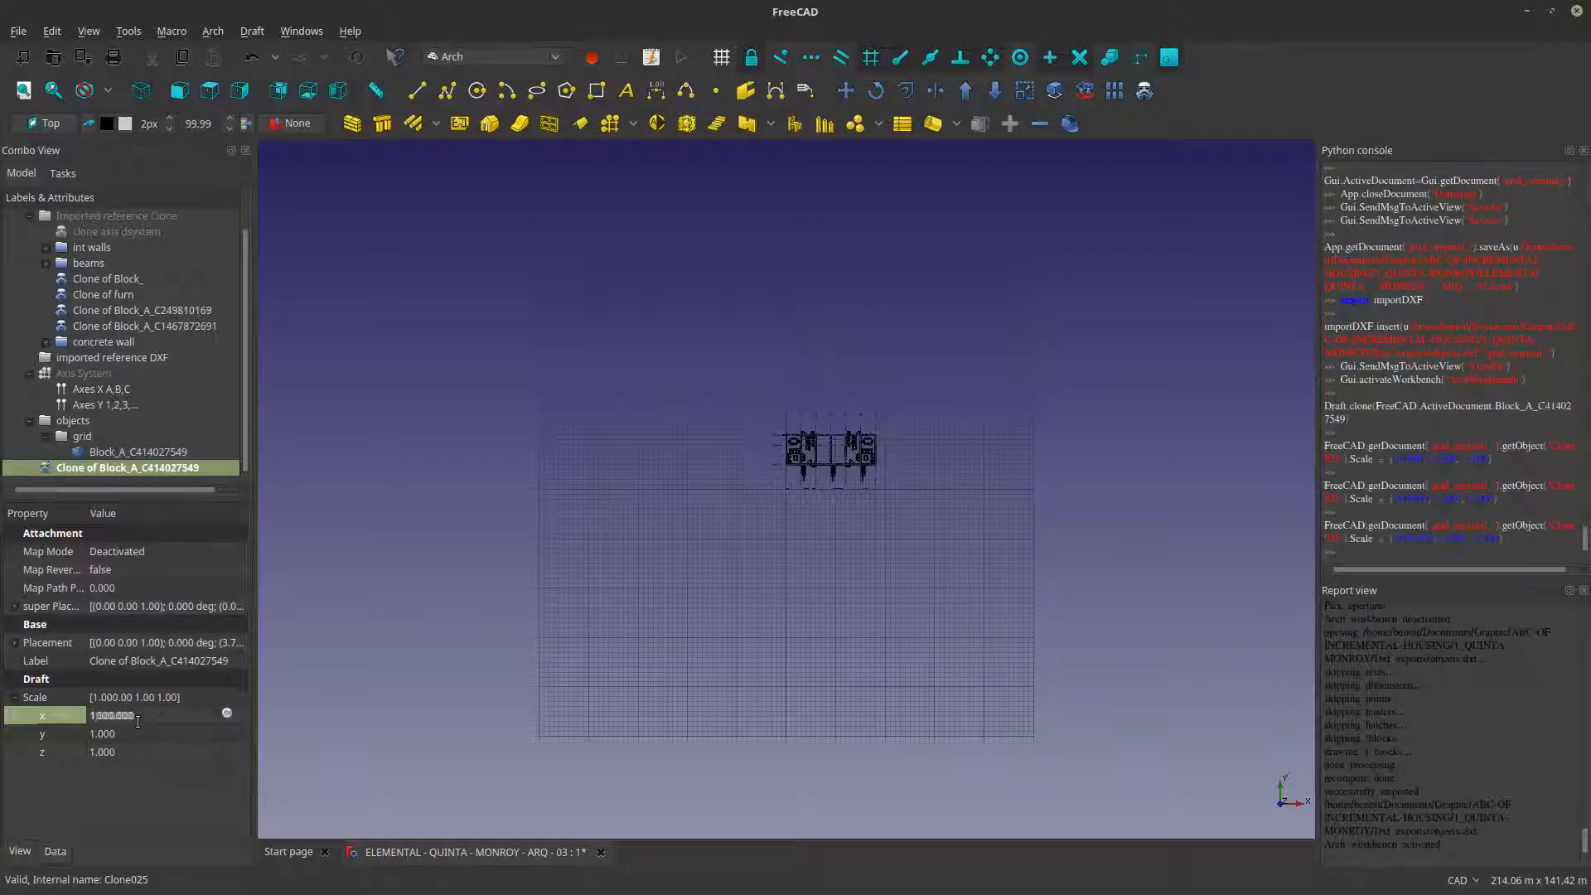
left_click(127, 736)
type("000")
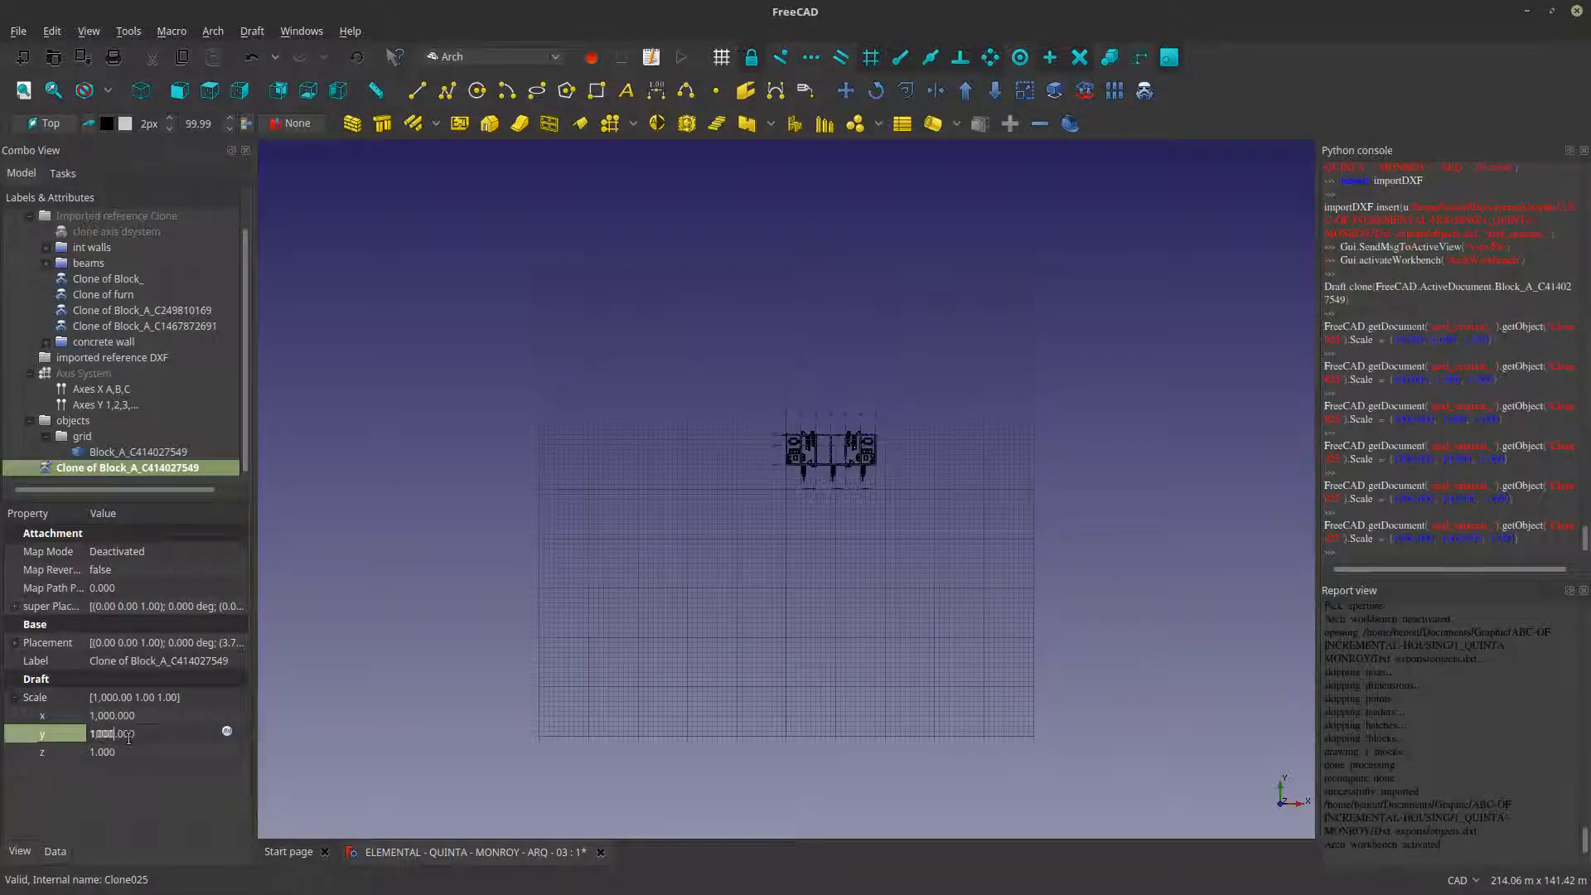
left_click(122, 752)
type("1000")
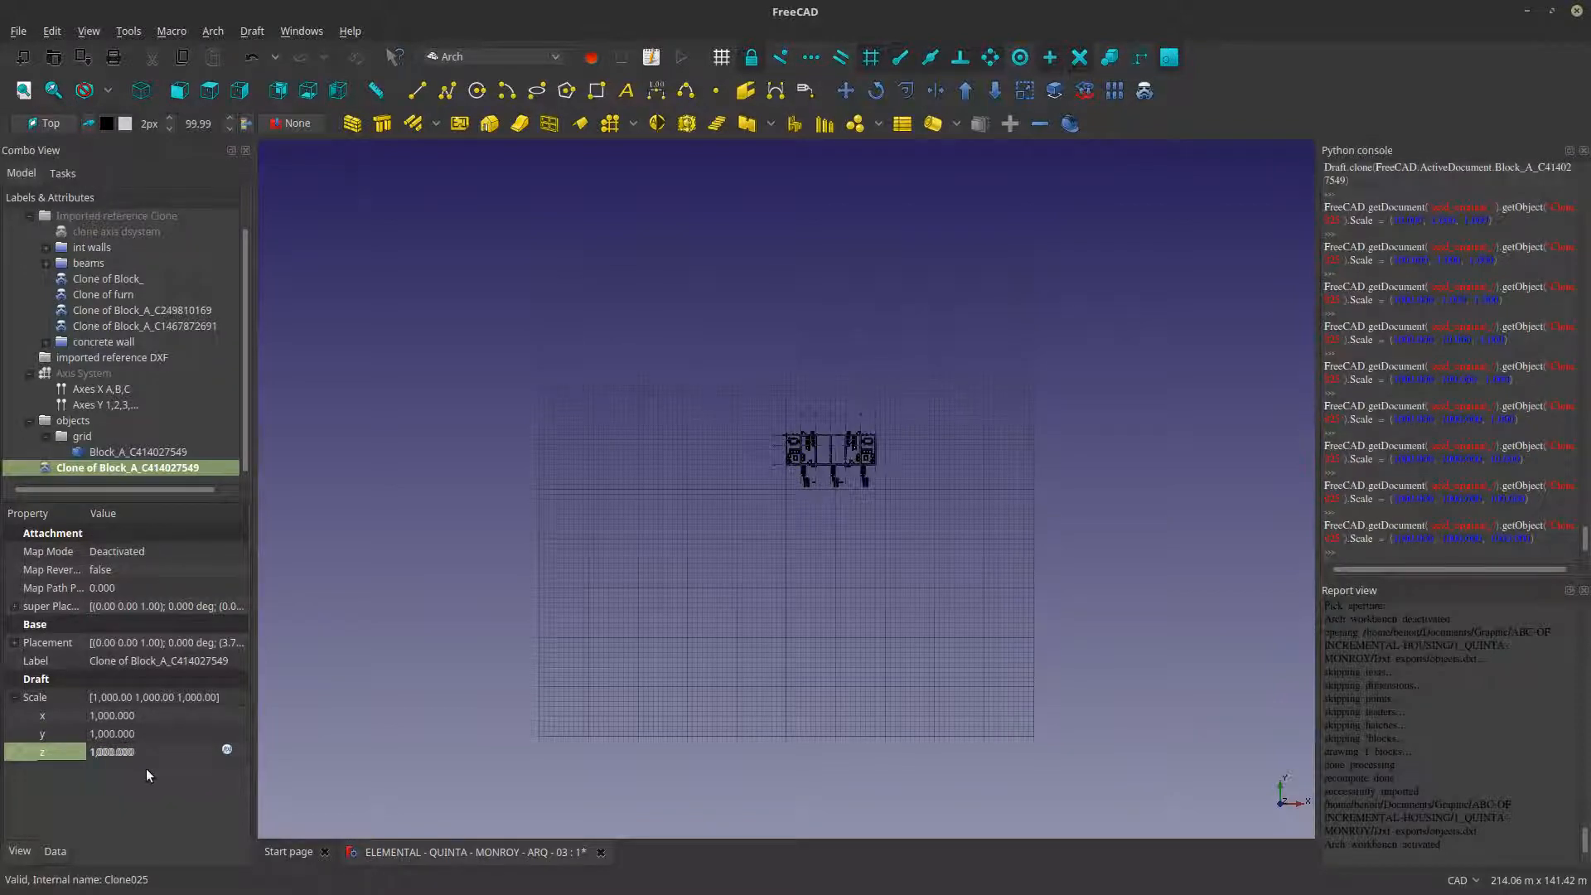
- Move the scaled stair clone from the vertex of its reference corner to the matching reference corner at the plan's upper-left outer wall corner
left_click(513, 682)
scroll(821, 460, "up", 14)
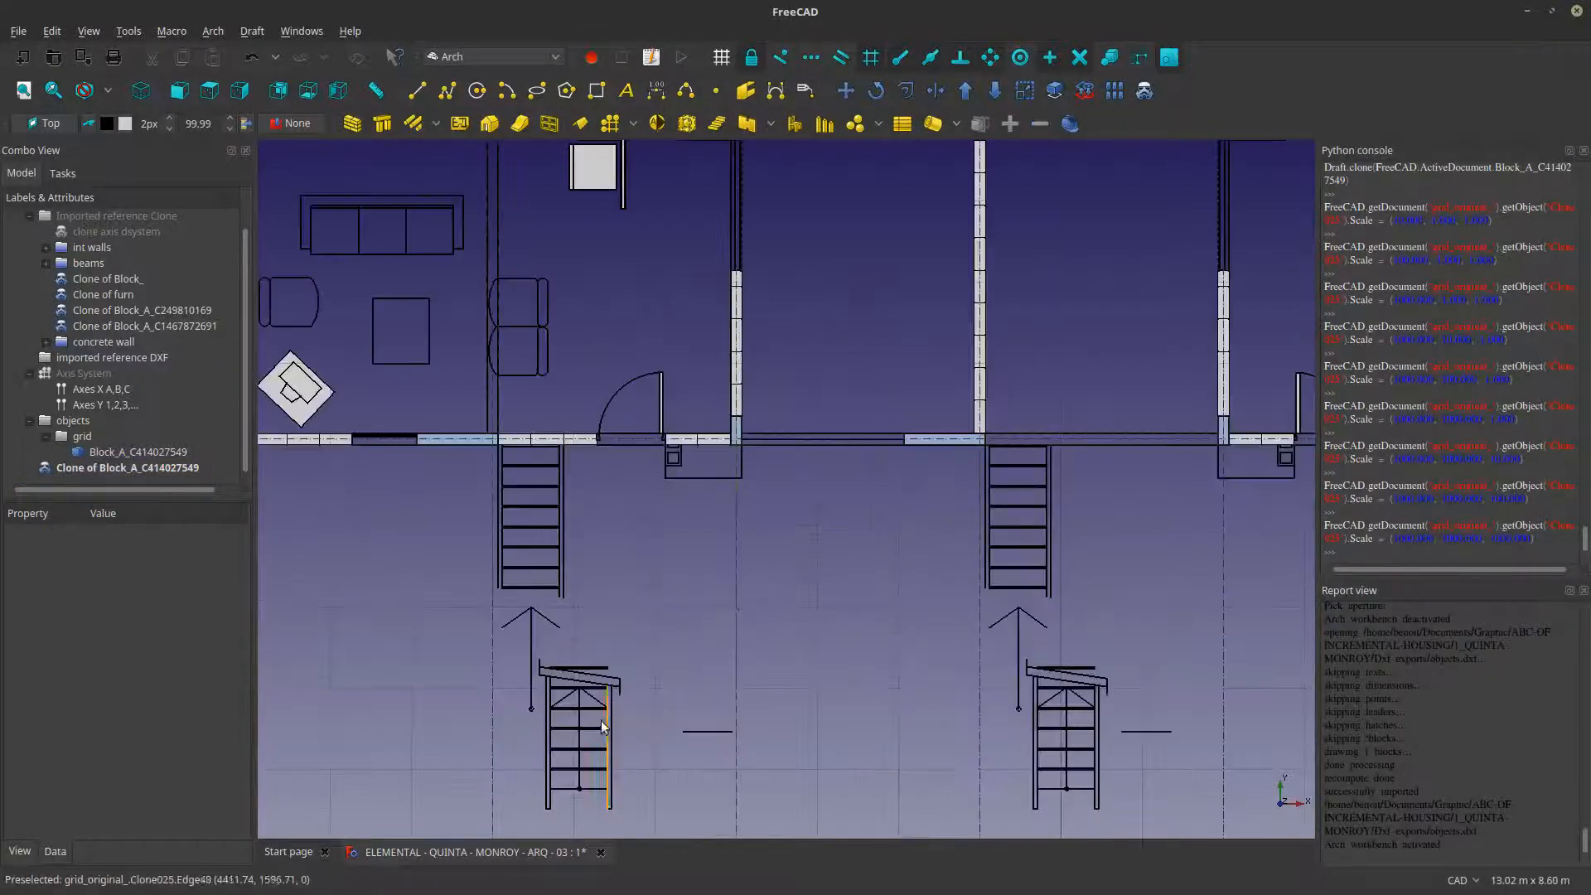
left_click(156, 469)
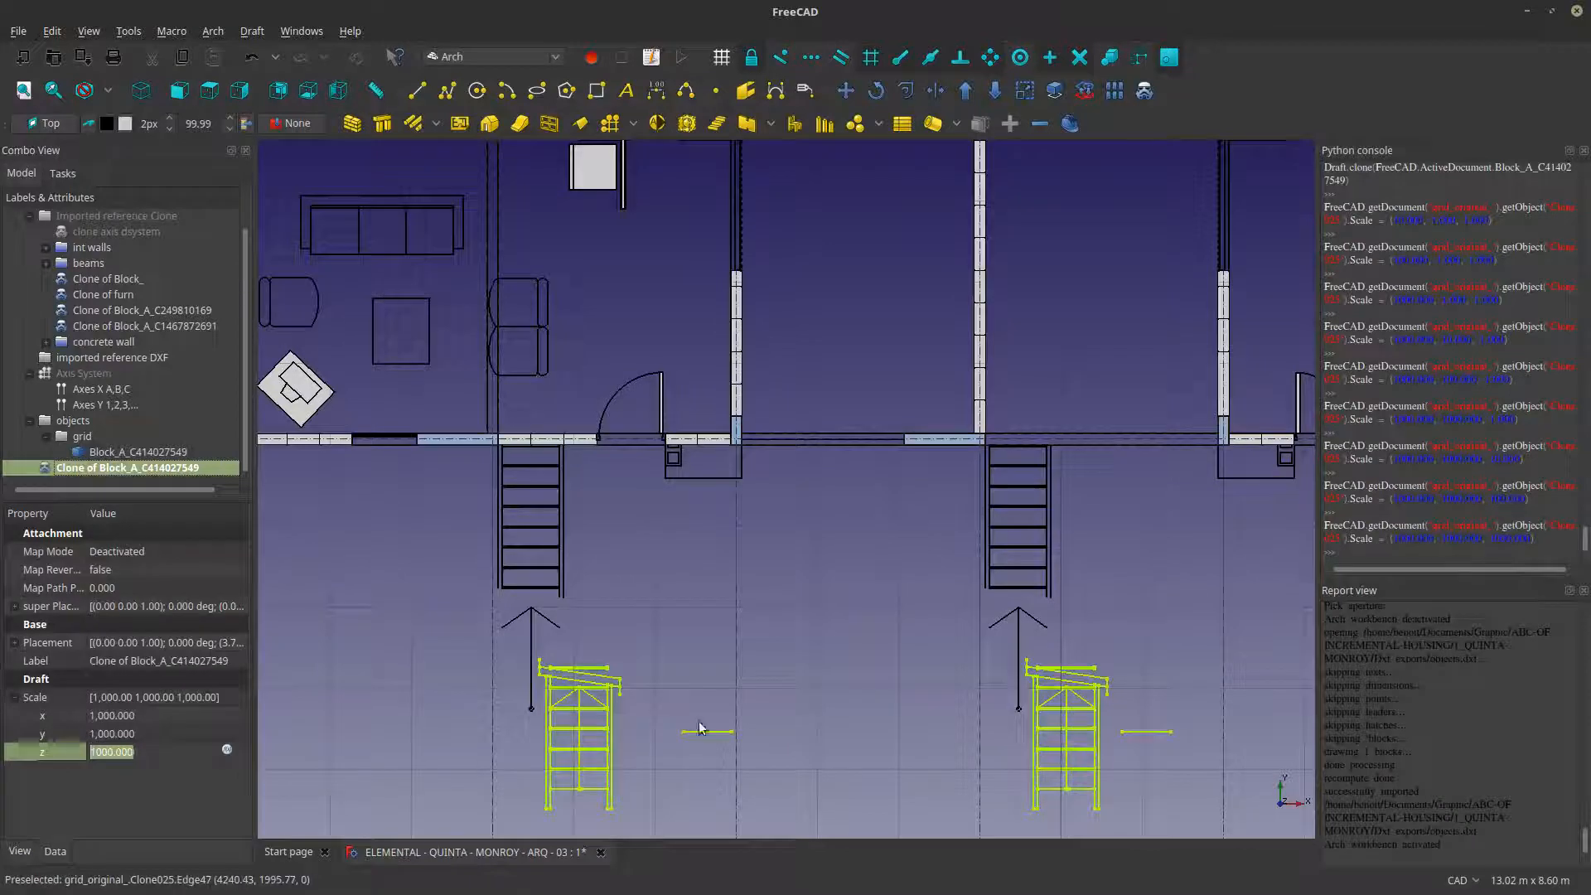
scroll(699, 728, "down", 6)
scroll(695, 763, "up", 4)
scroll(694, 763, "up", 5)
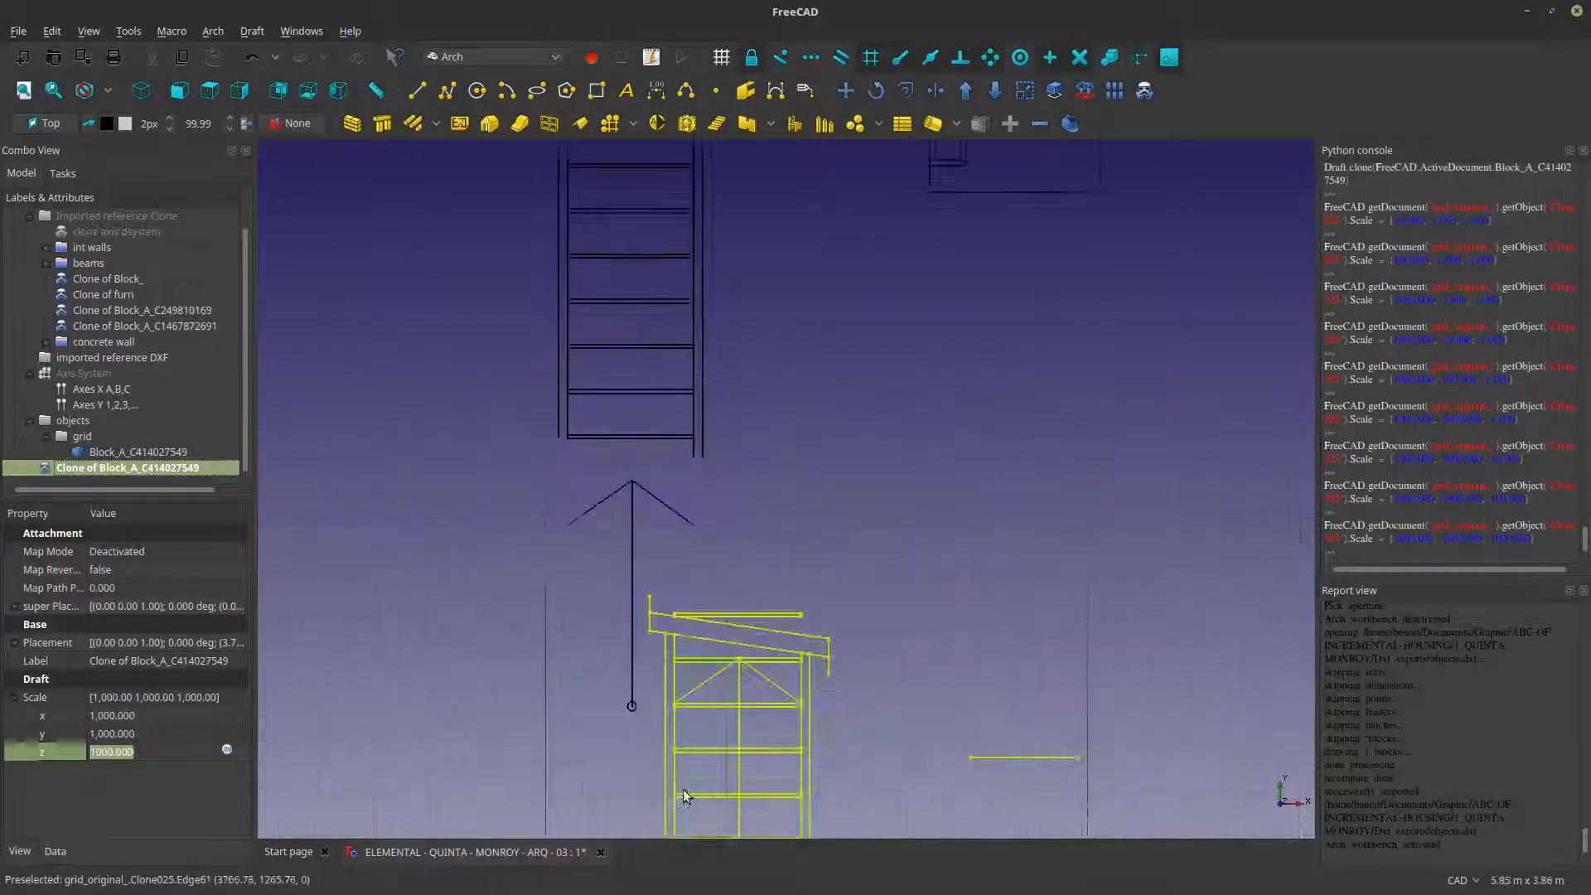
scroll(699, 576, "down", 5)
scroll(698, 576, "down", 5)
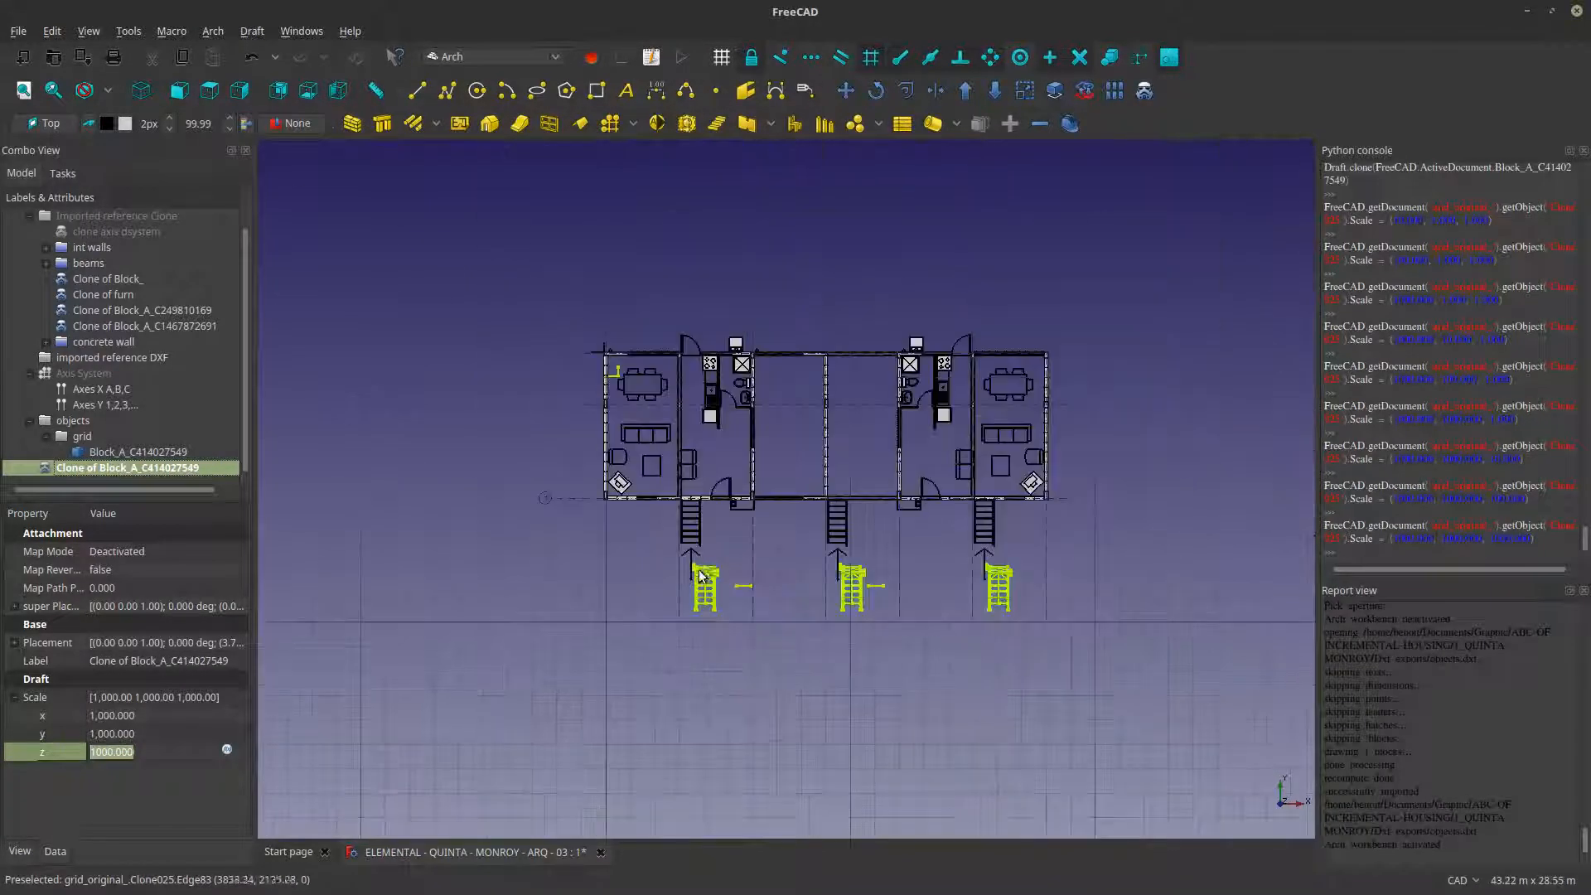
left_click(845, 90)
scroll(770, 723, "up", 10)
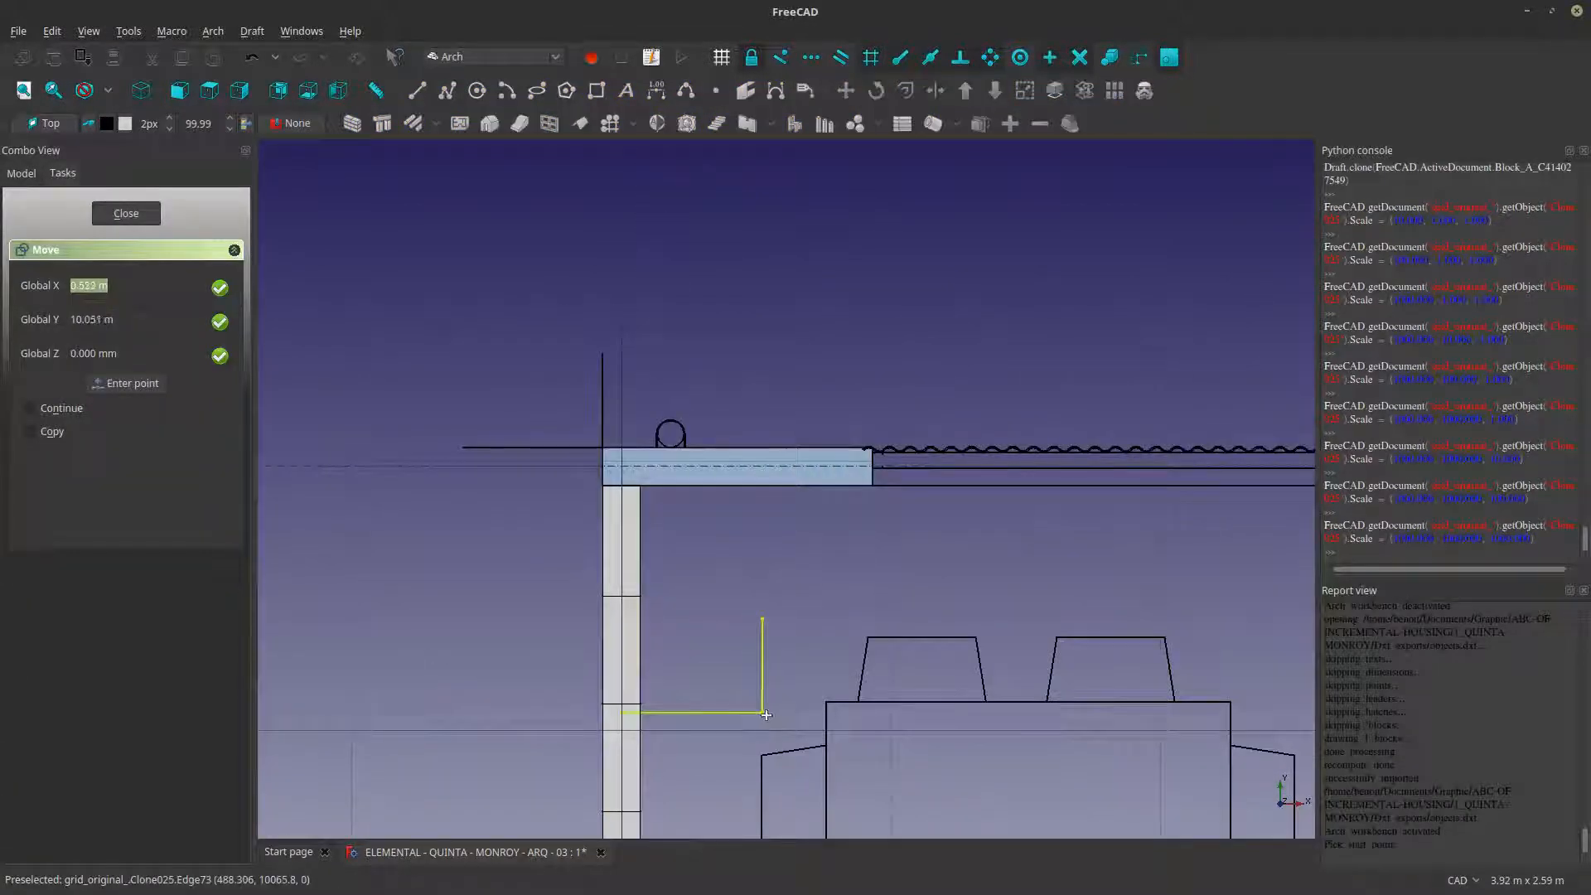
left_click(768, 721)
left_click(607, 476)
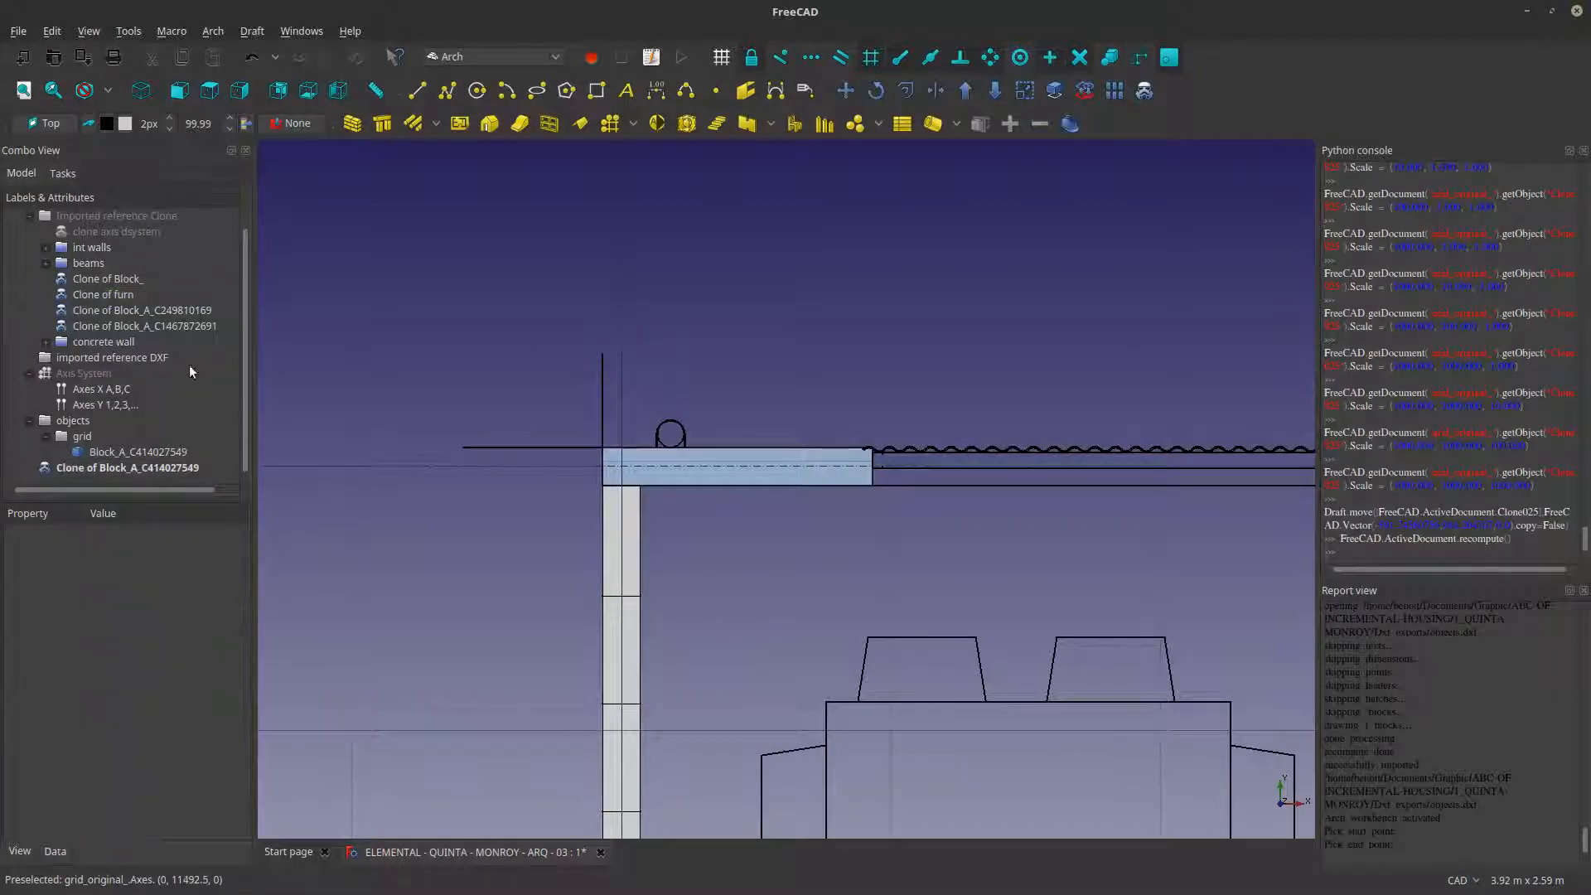
- Check the moved stair clone against the upper flights and place it in the Imported reference Clone group
left_click(127, 467)
scroll(607, 323, "down", 9)
scroll(628, 360, "up", 10)
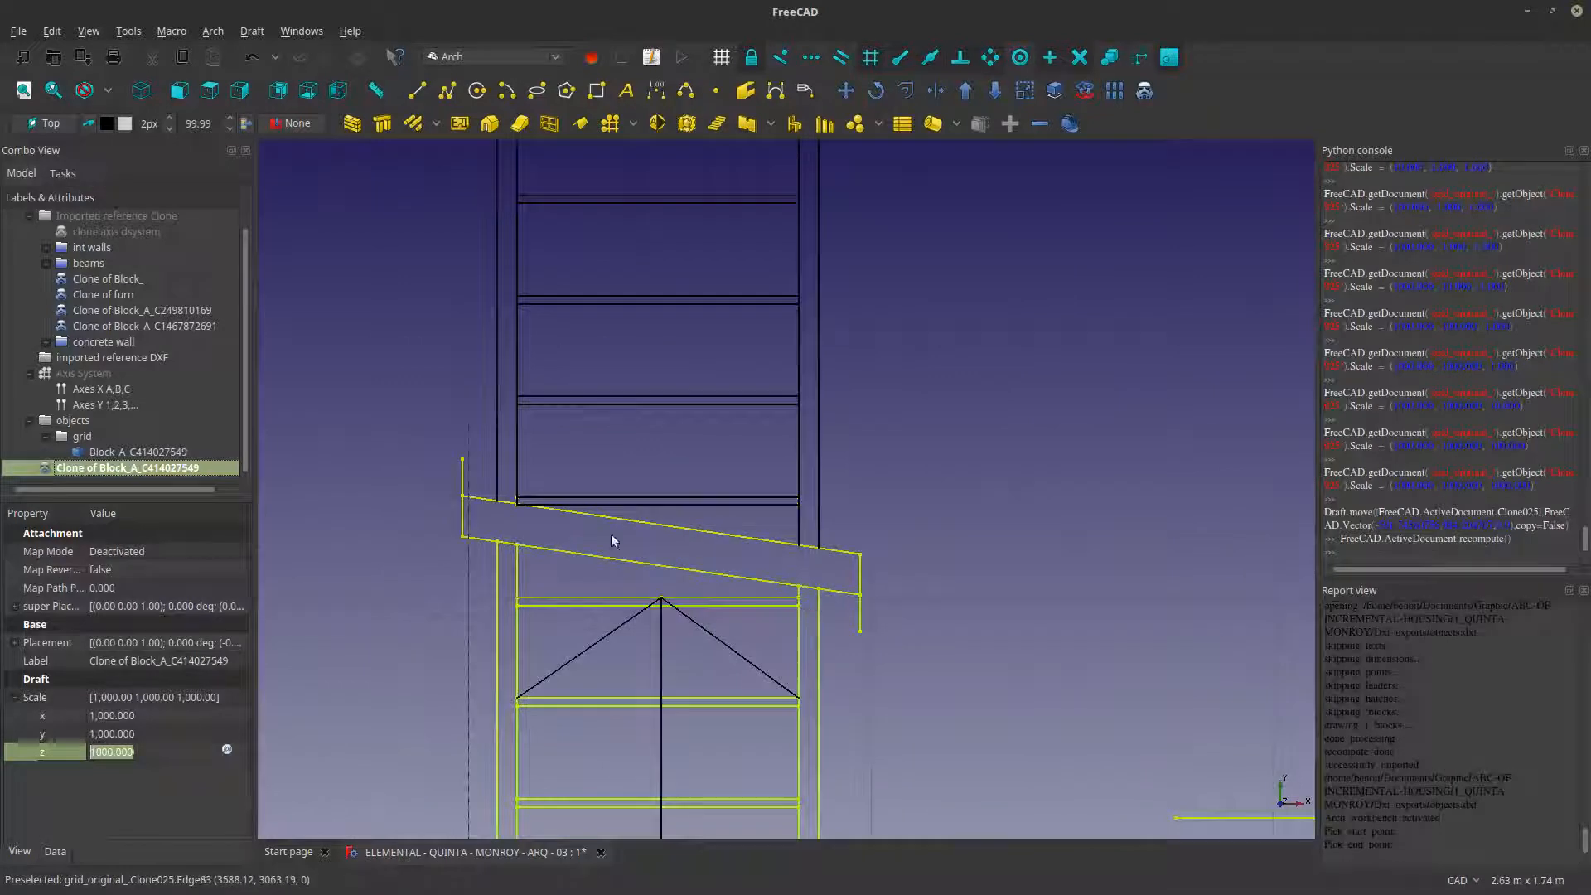
right_click(163, 465)
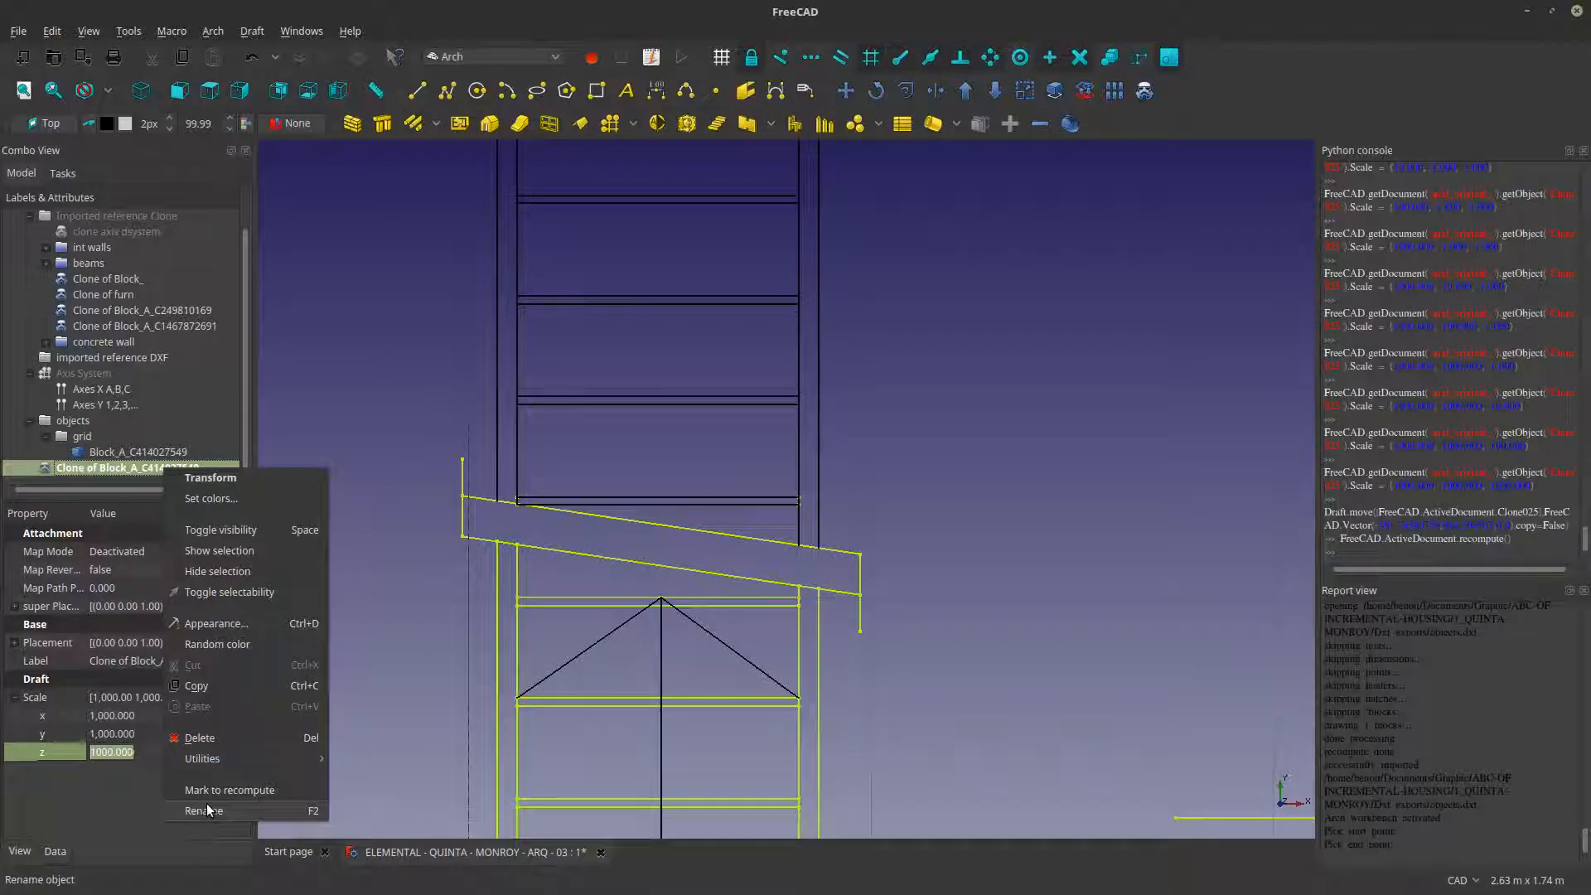
left_click(381, 708)
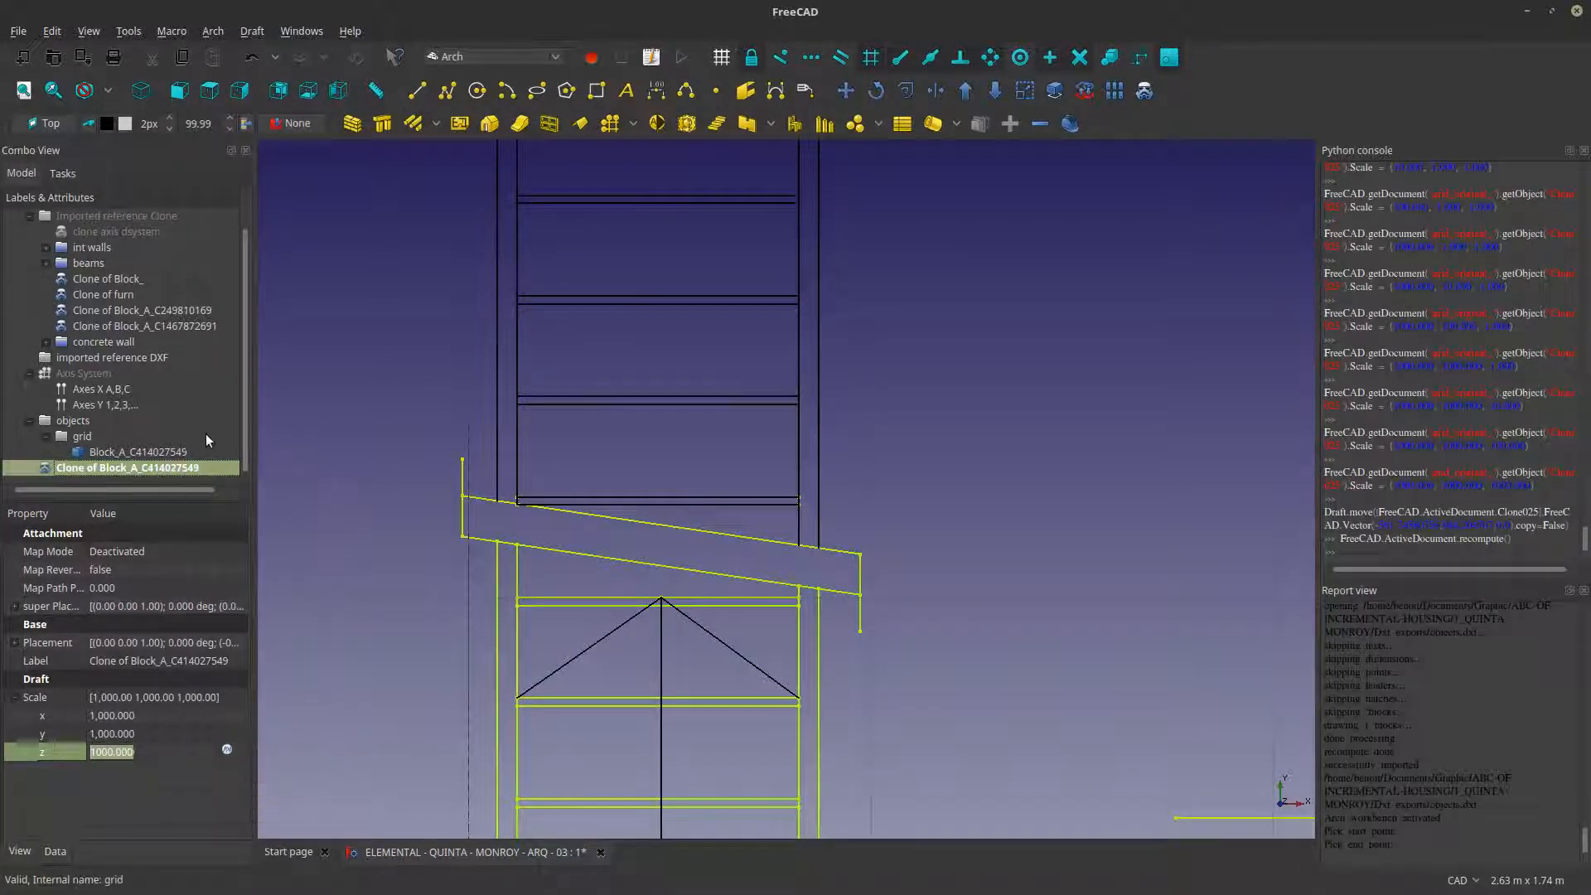
left_click_drag(113, 473, 124, 248)
- Compare the assembled ground-floor plan in FreeCAD with the All Plan drawing in DraftSight for missing elements
scroll(580, 489, "down", 5)
scroll(657, 544, "up", 2)
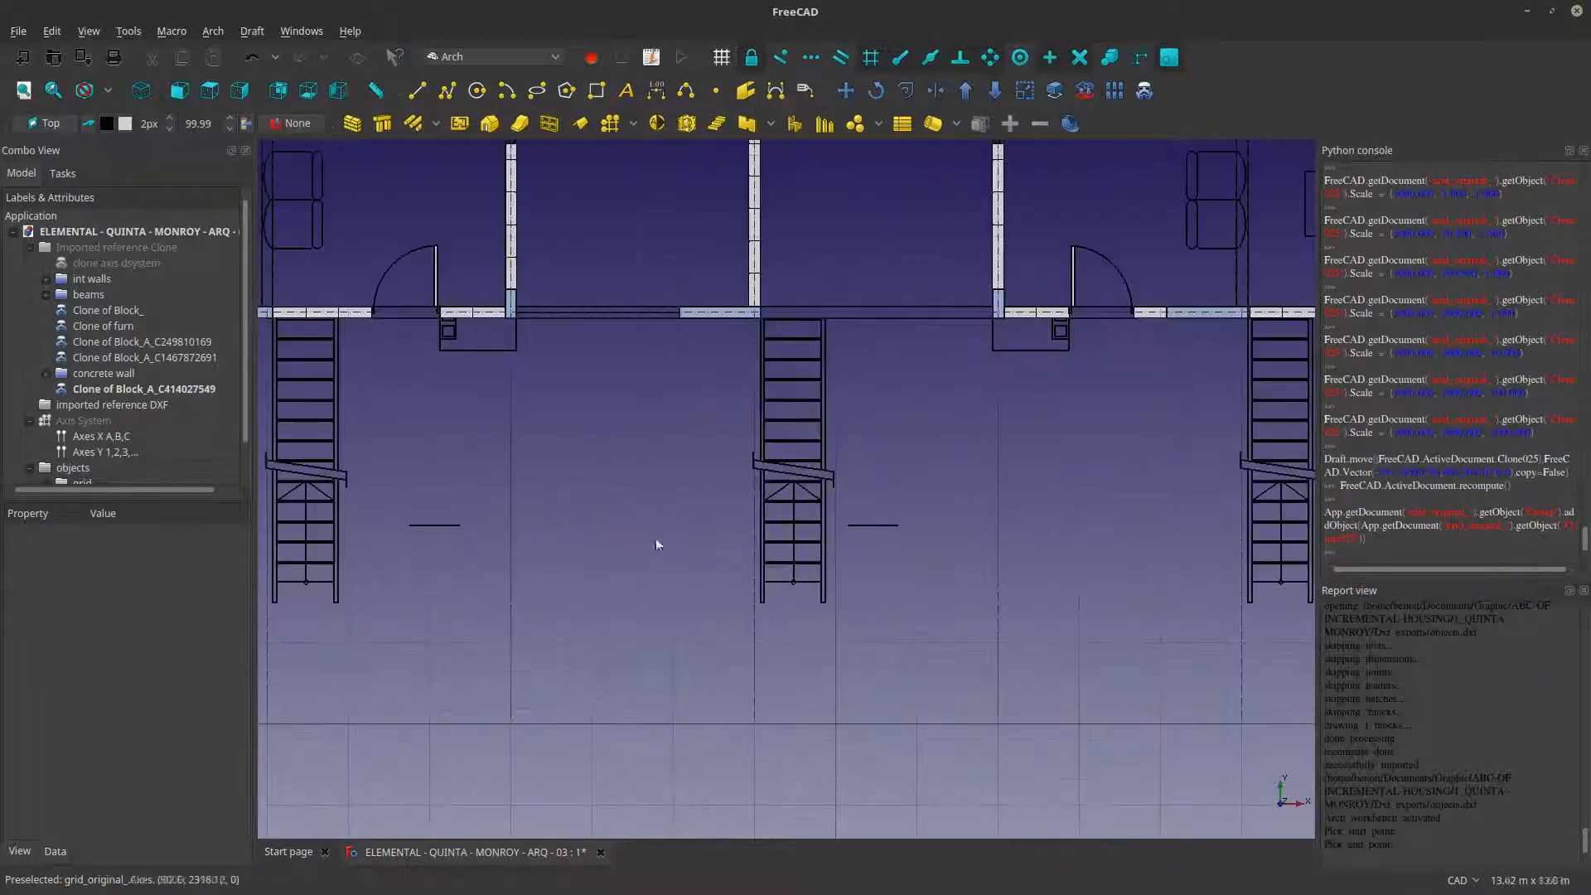
scroll(820, 520, "down", 4)
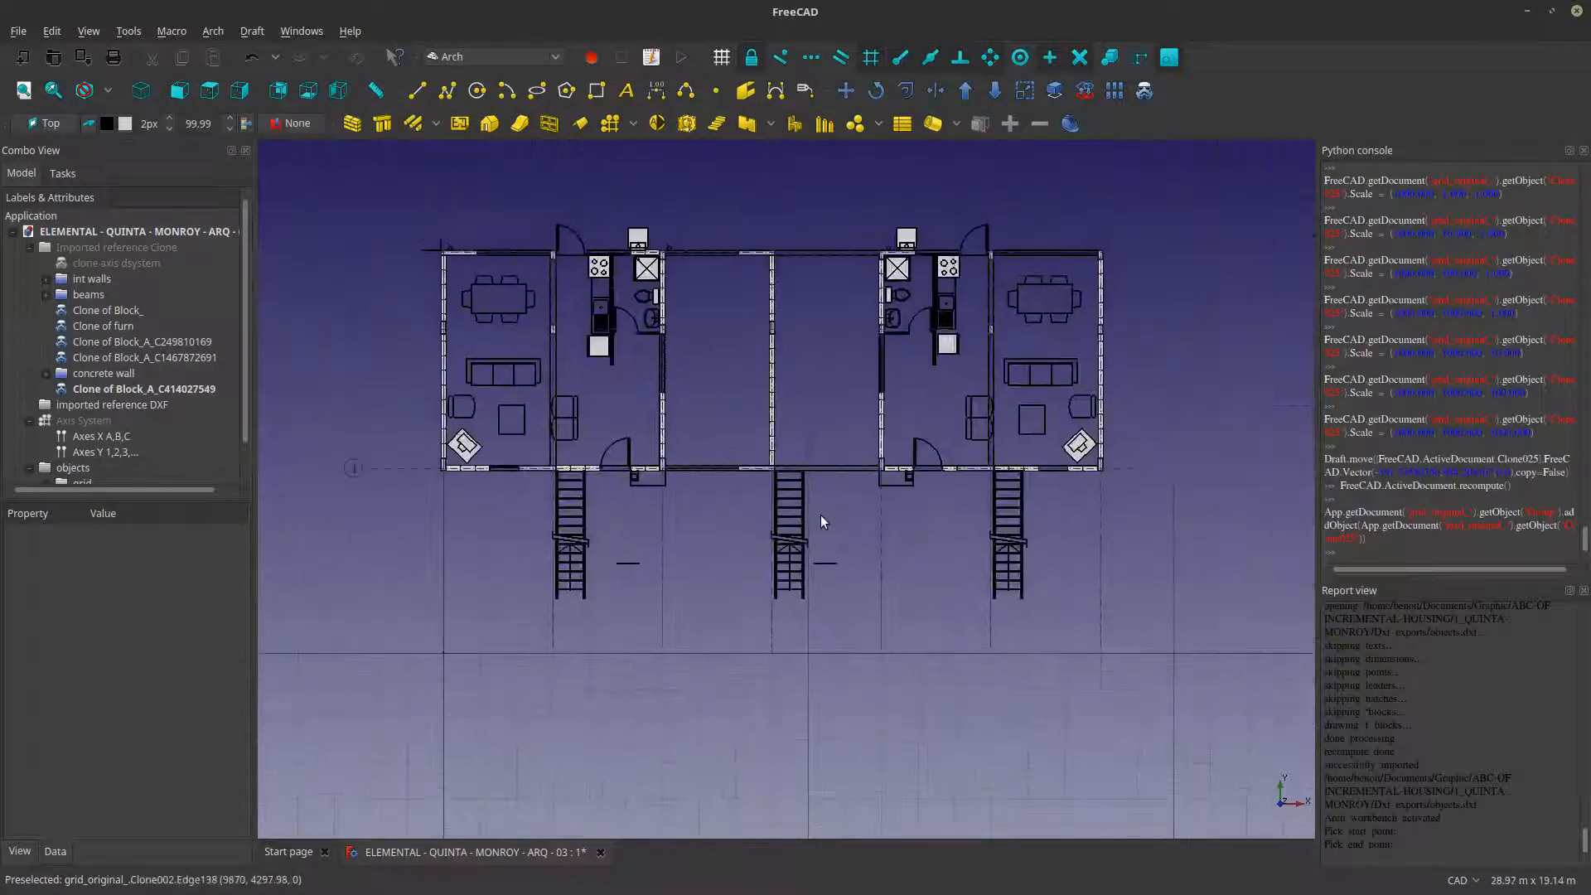
middle_click_drag(820, 521, 827, 631)
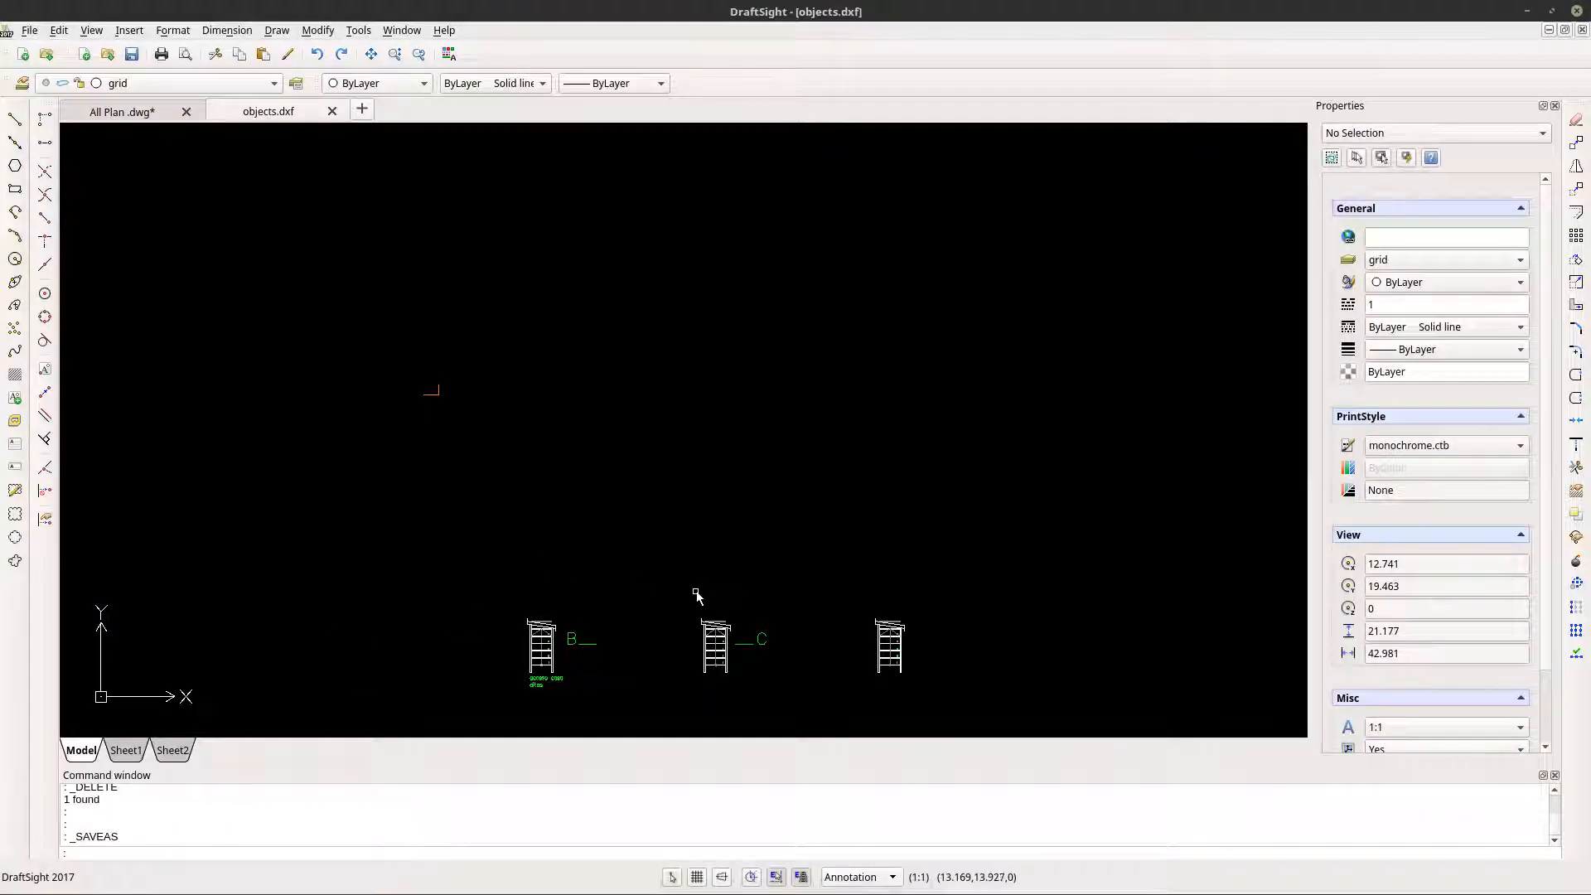
scroll(696, 596, "down", 2)
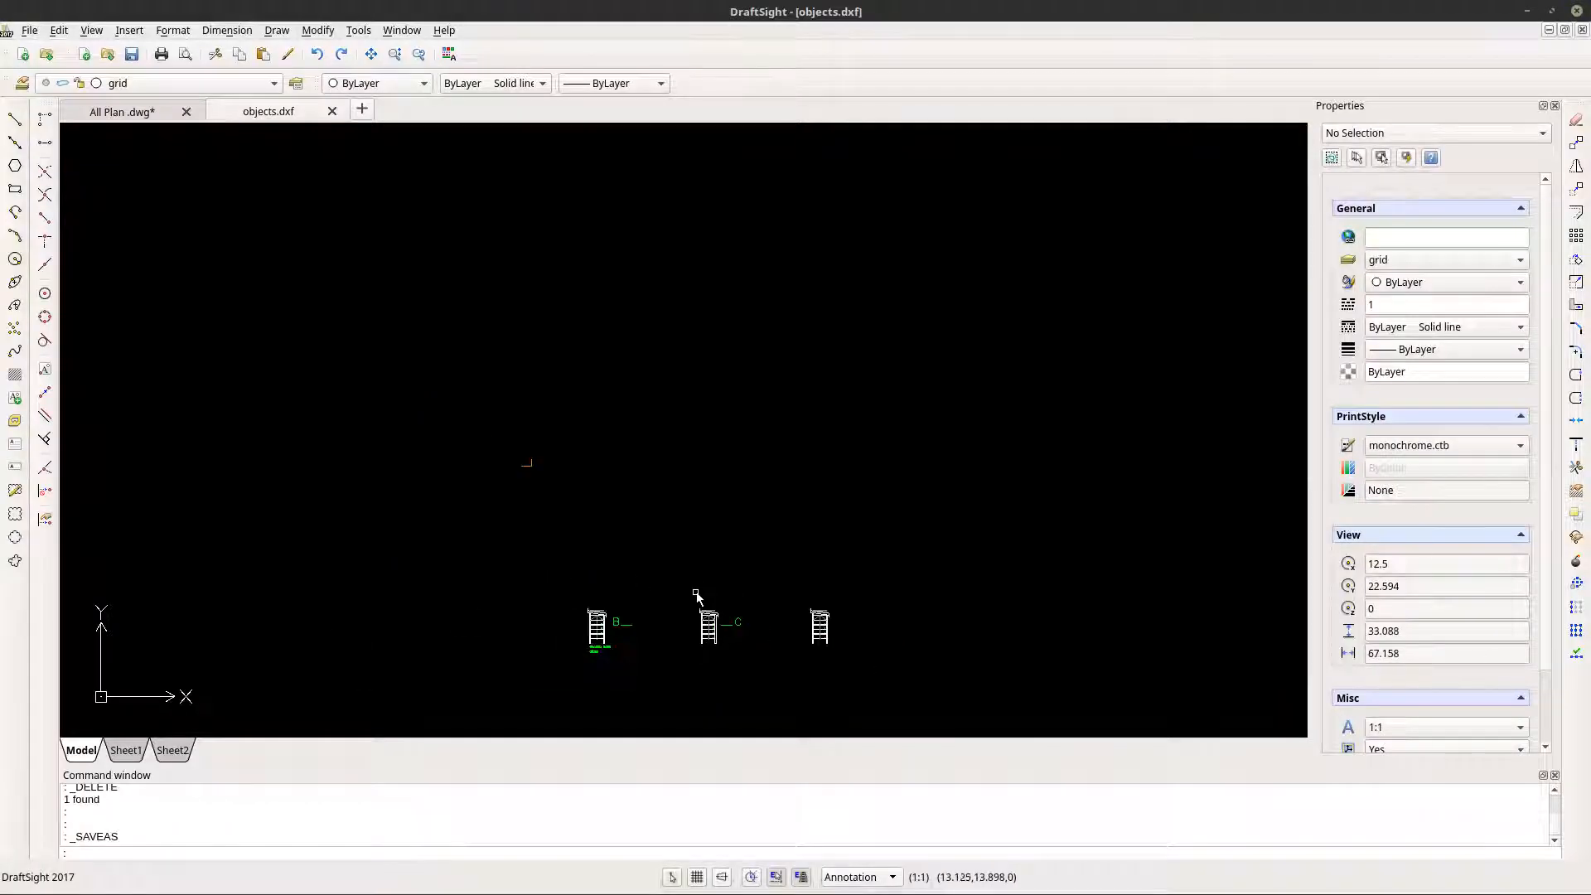
left_click(141, 111)
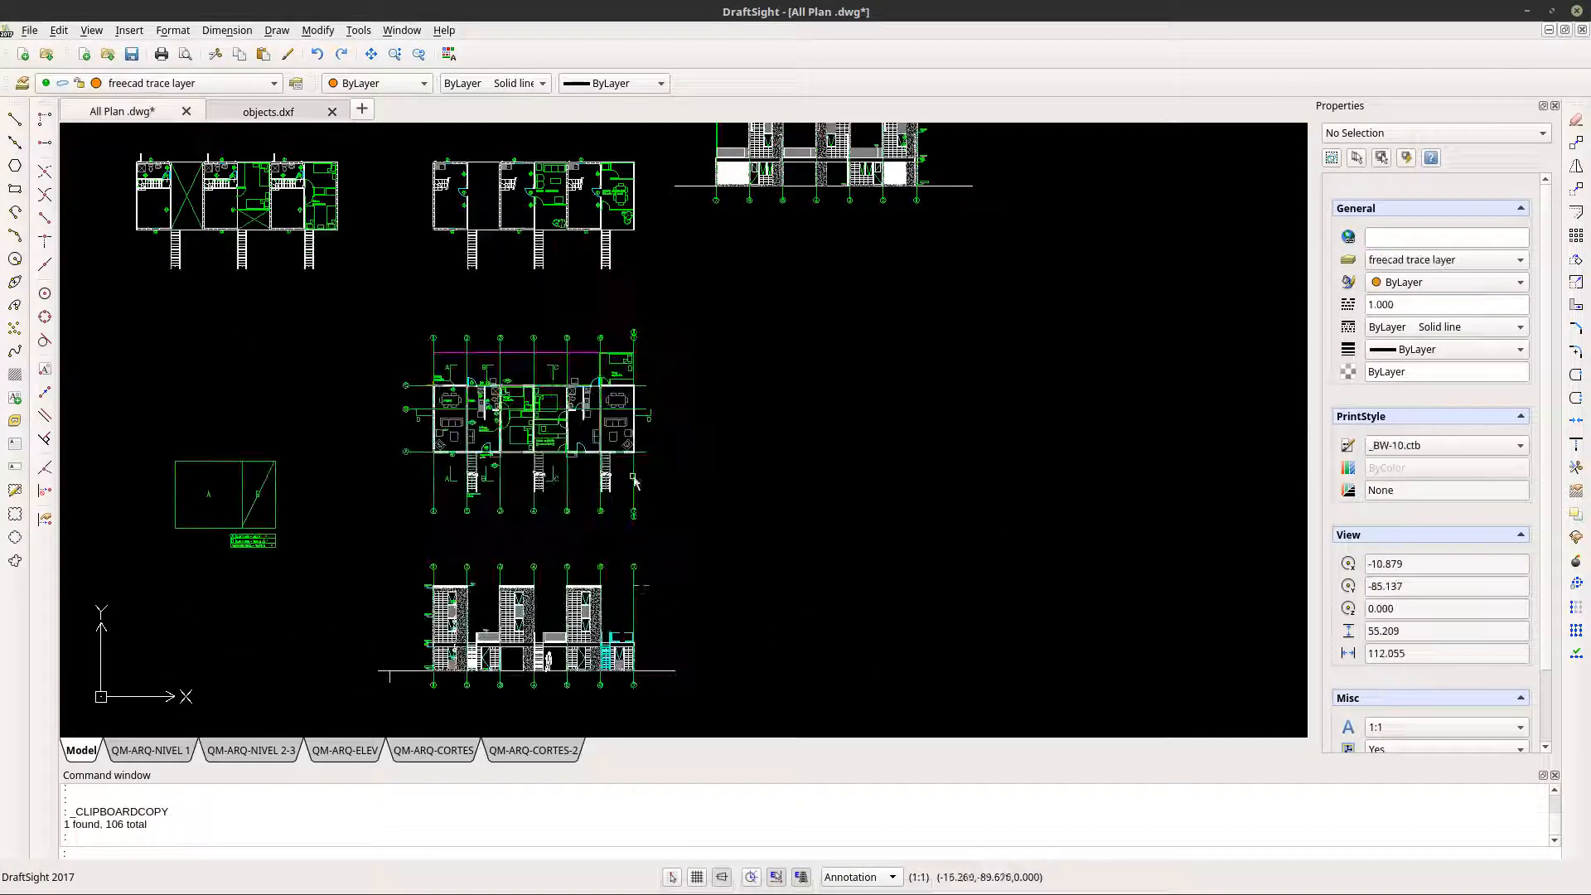
scroll(539, 425, "up", 6)
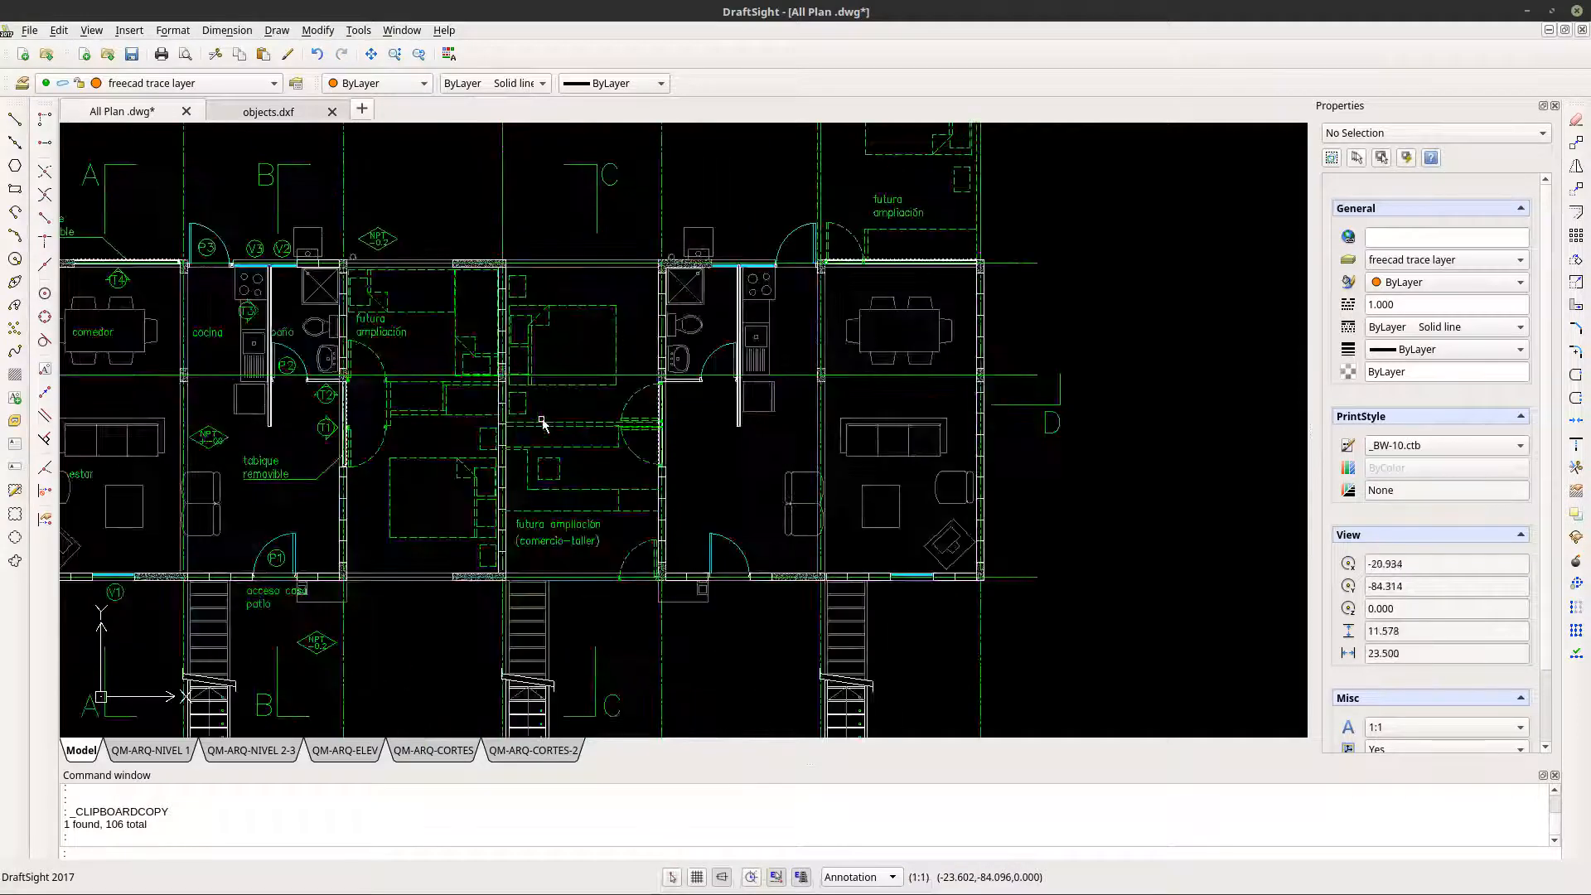
middle_click_drag(419, 444, 520, 454)
scroll(547, 438, "up", 1)
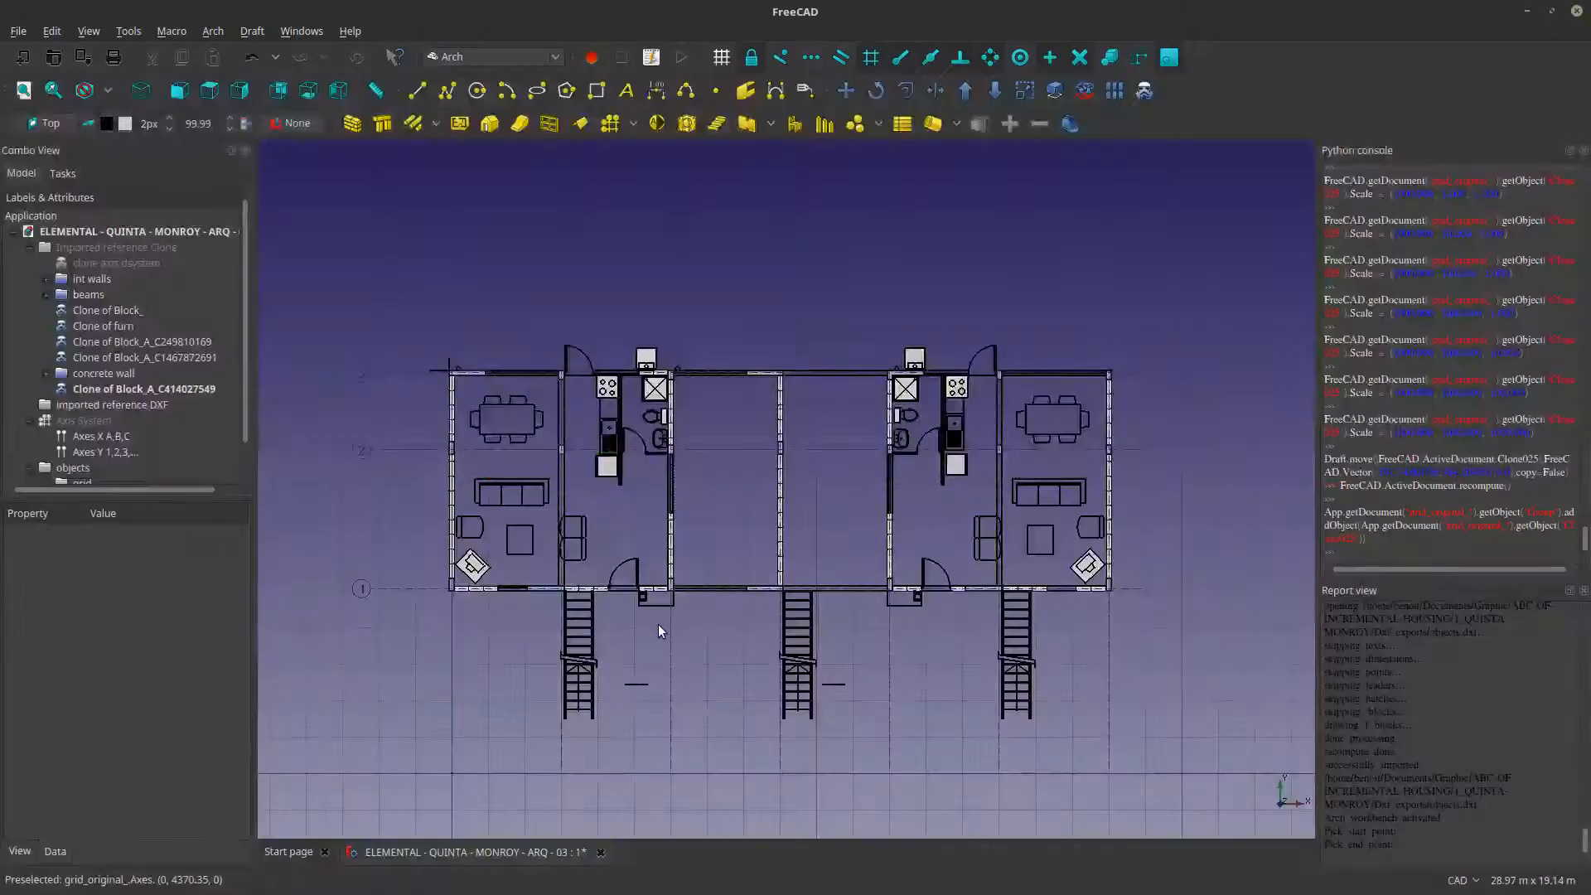
scroll(658, 624, "up", 5)
scroll(643, 733, "down", 3)
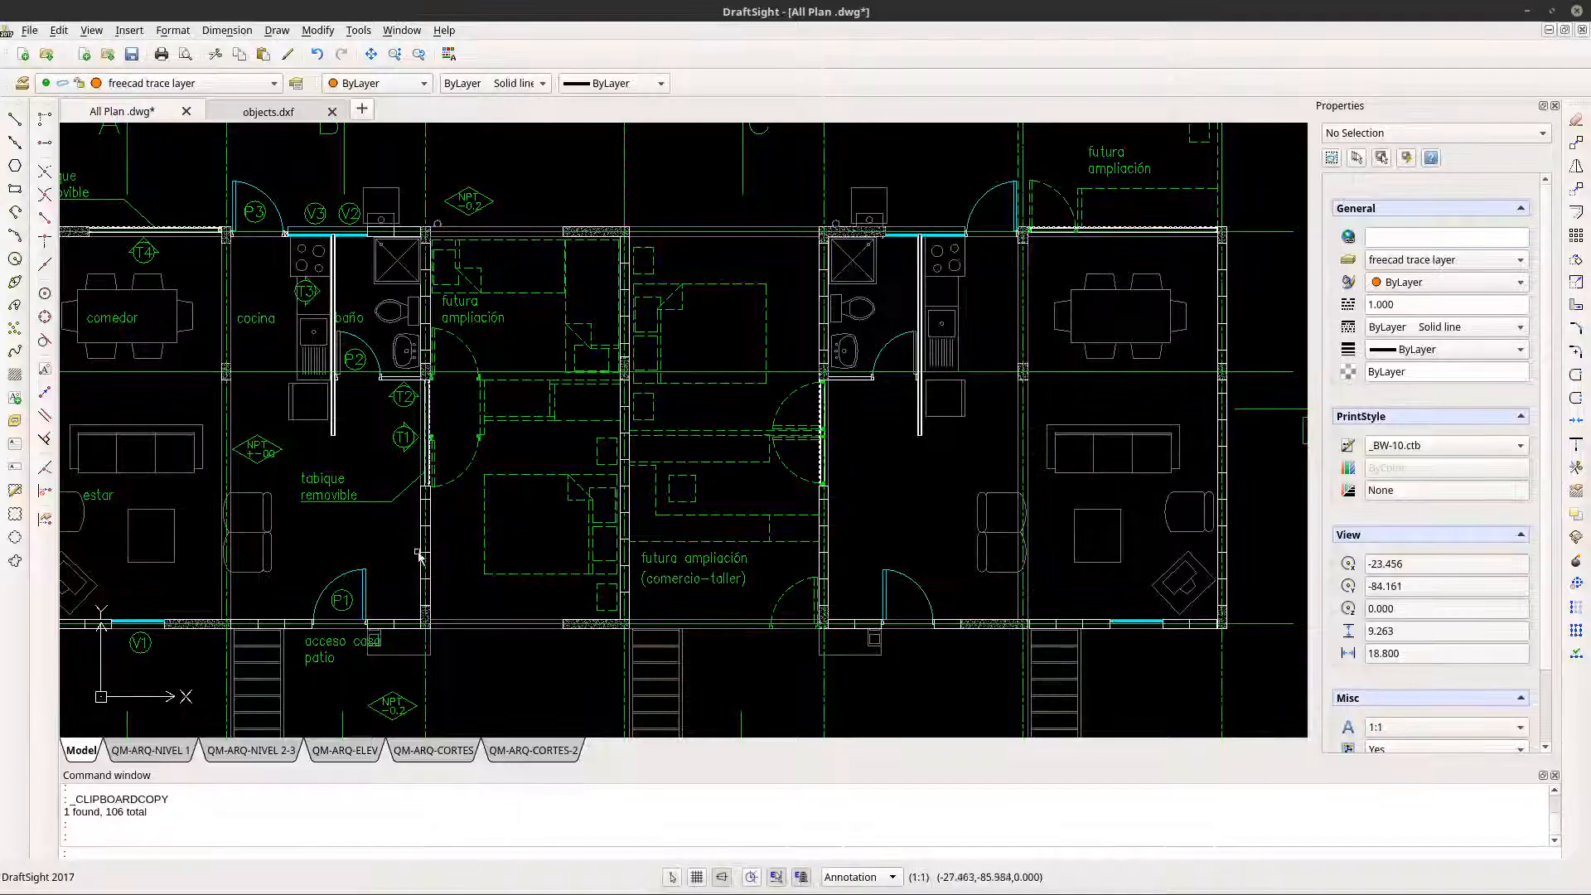
- Examine the lower stair flights and nearby section marks in the All Plan drawing against the stairs imported into FreeCAD
scroll(497, 670, "up", 5)
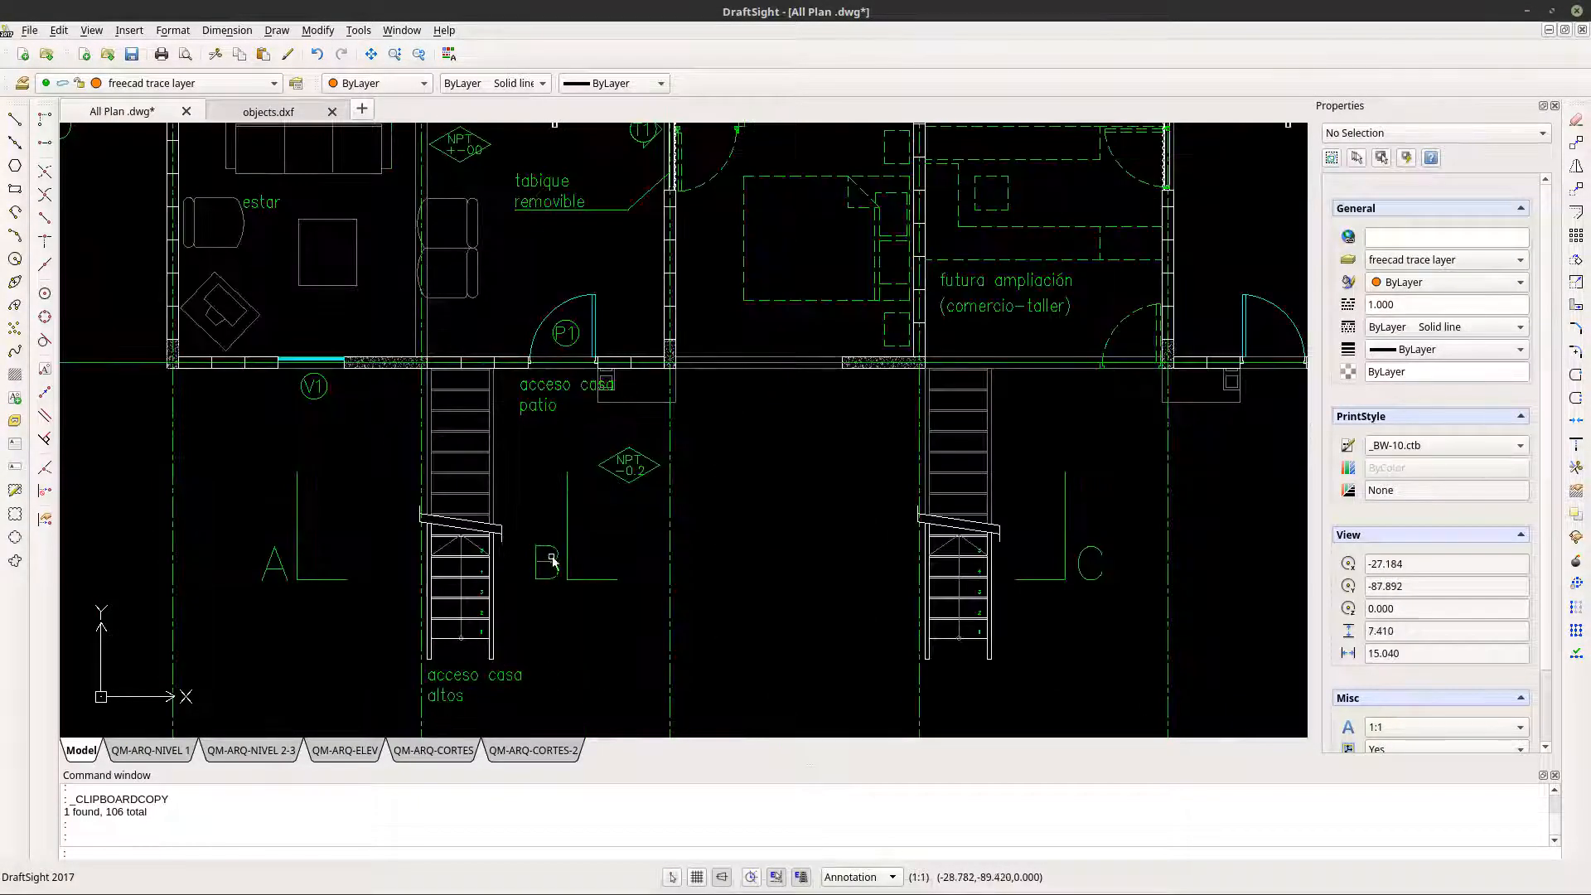
scroll(569, 561, "up", 2)
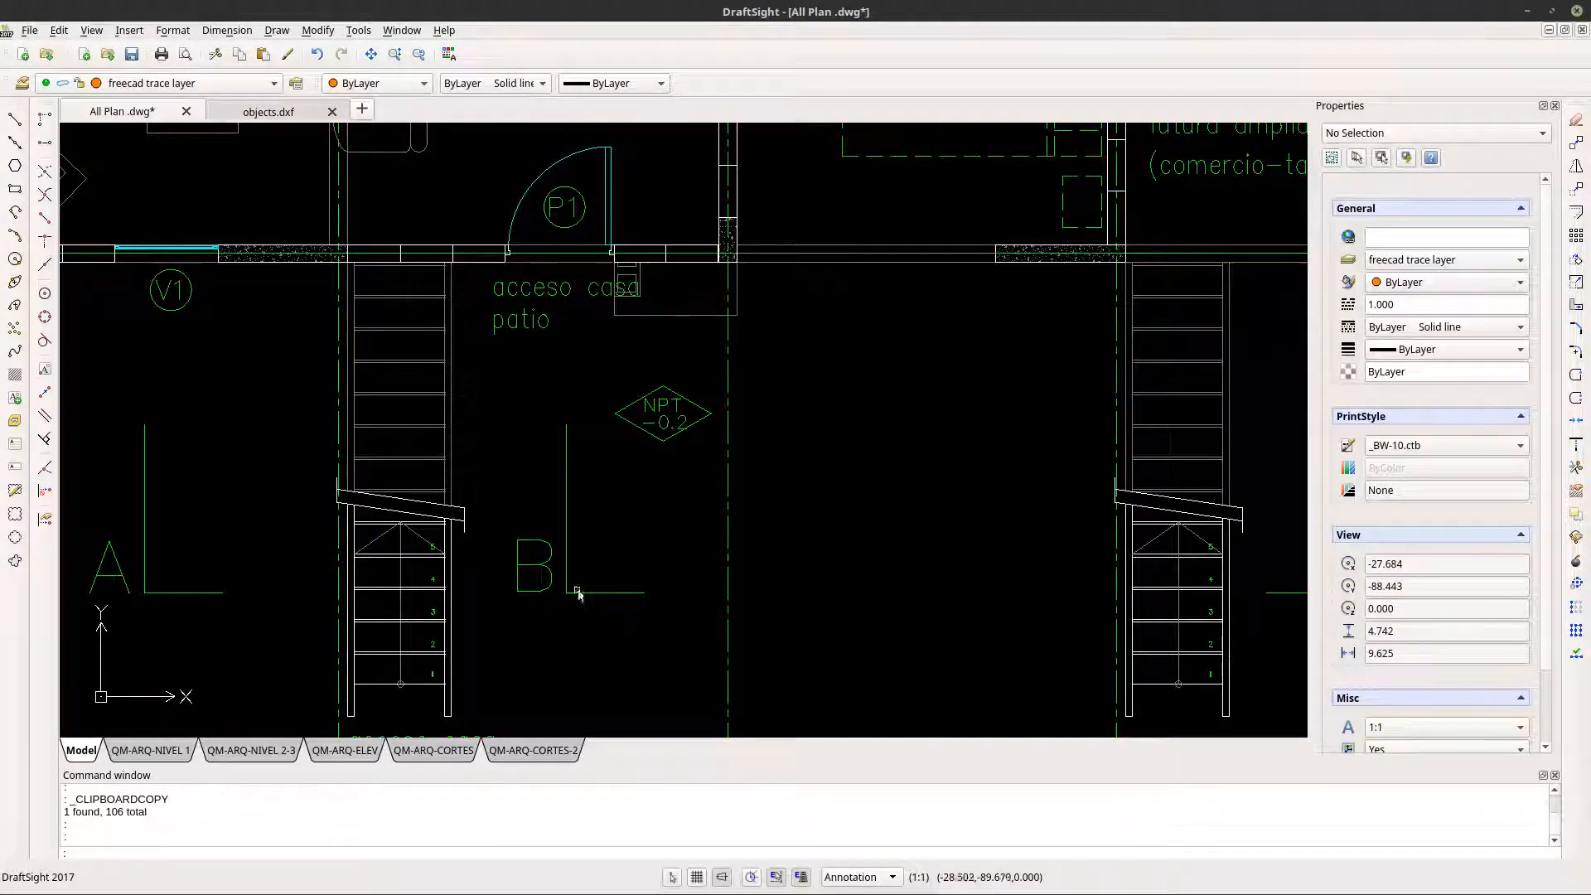
scroll(580, 589, "up", 3)
scroll(620, 588, "down", 4)
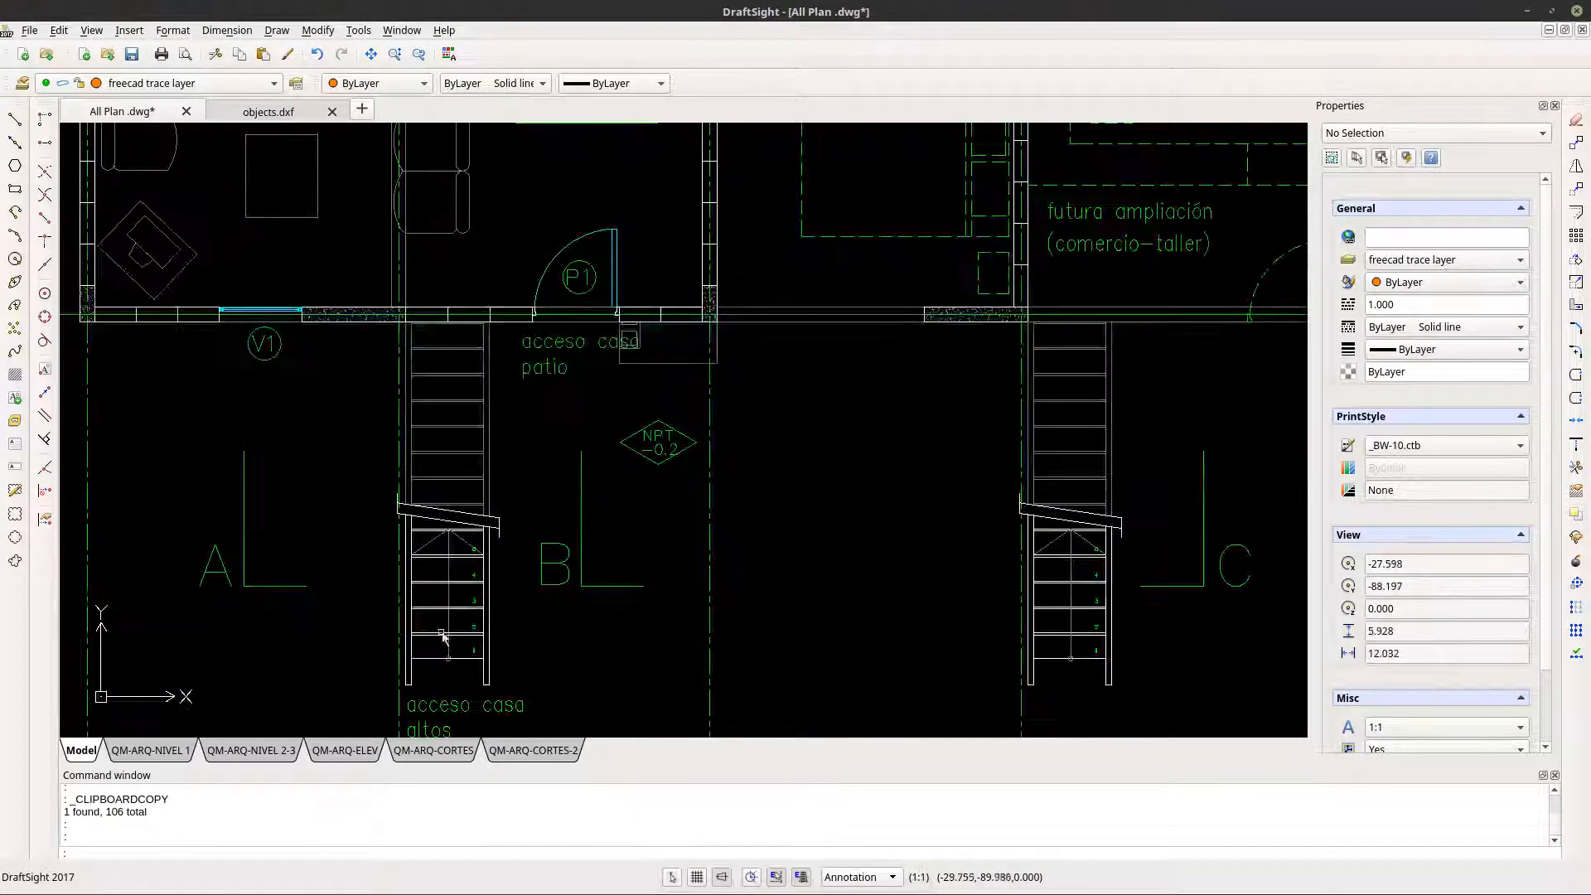
scroll(494, 550, "up", 2)
scroll(494, 550, "up", 5)
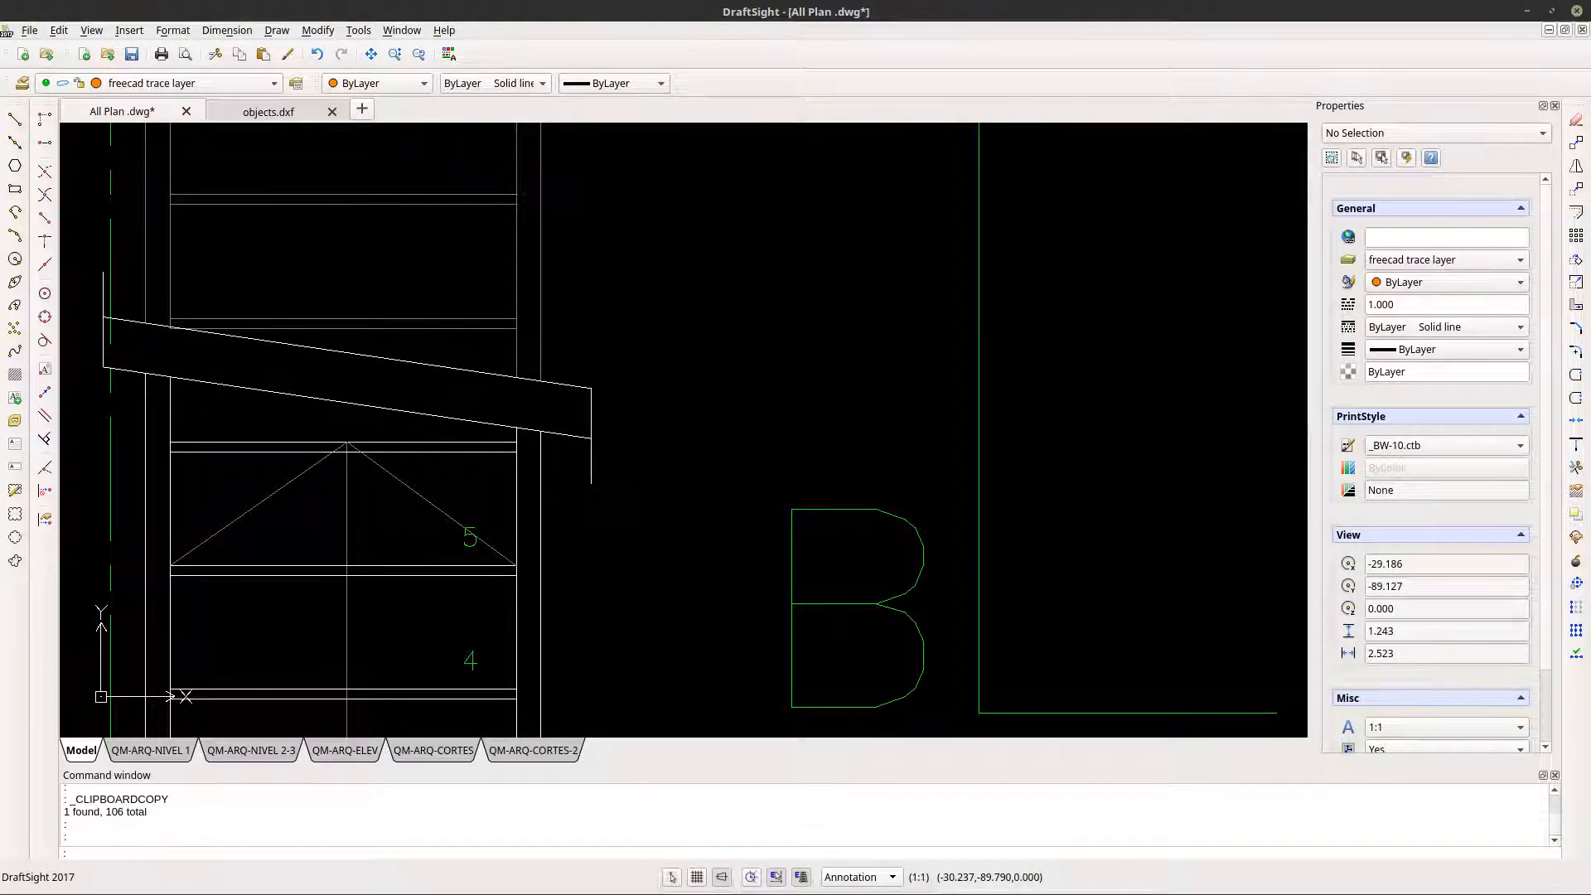
key("alt+Tab")
scroll(586, 769, "up", 6)
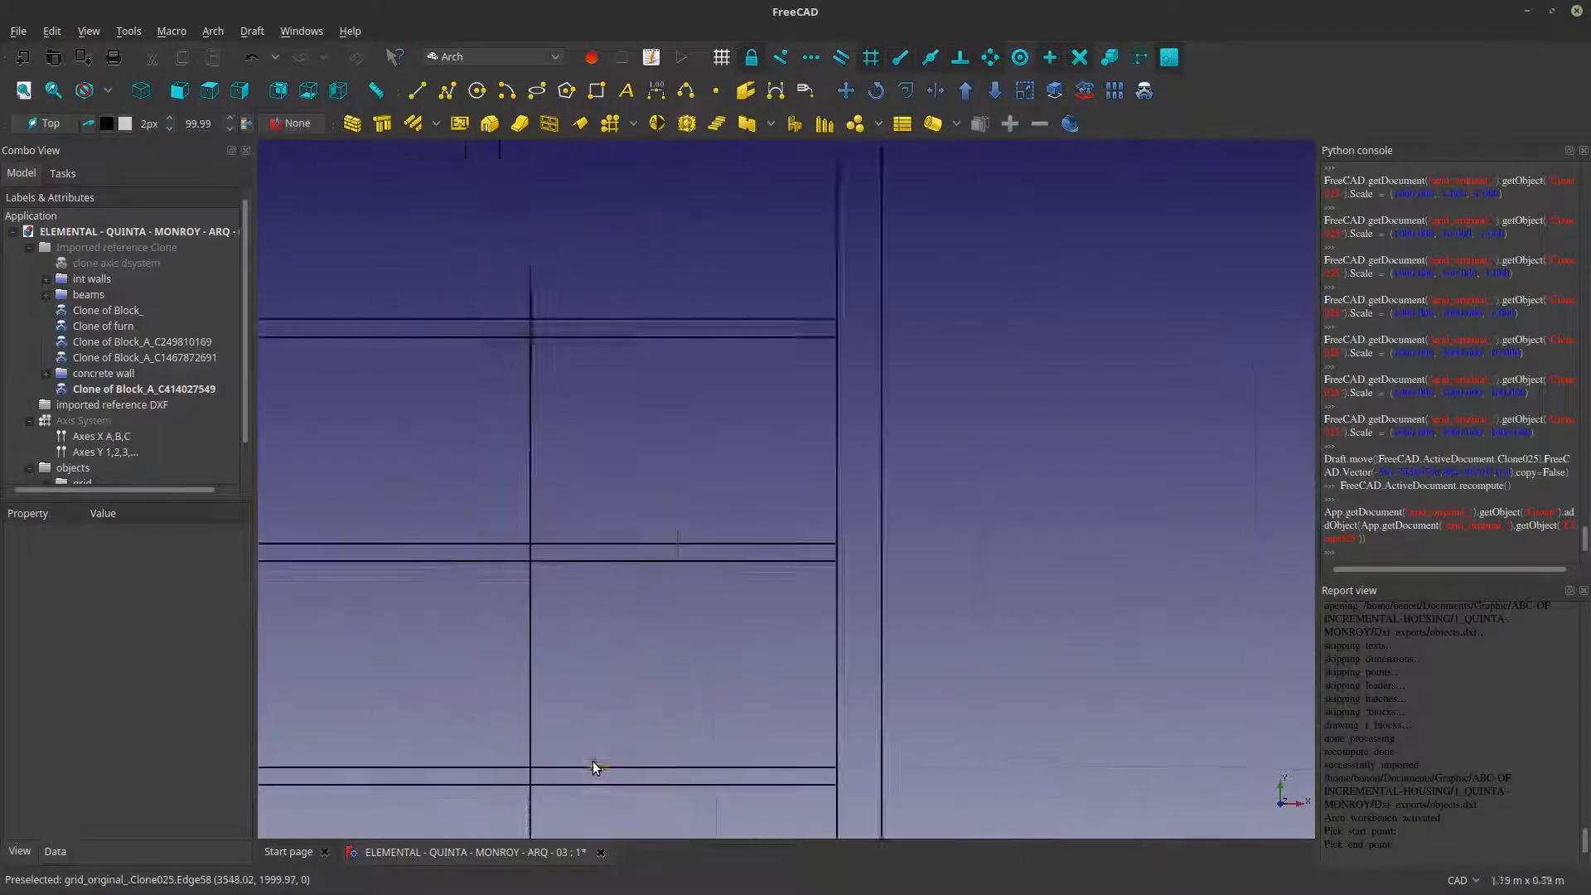
scroll(594, 761, "down", 2)
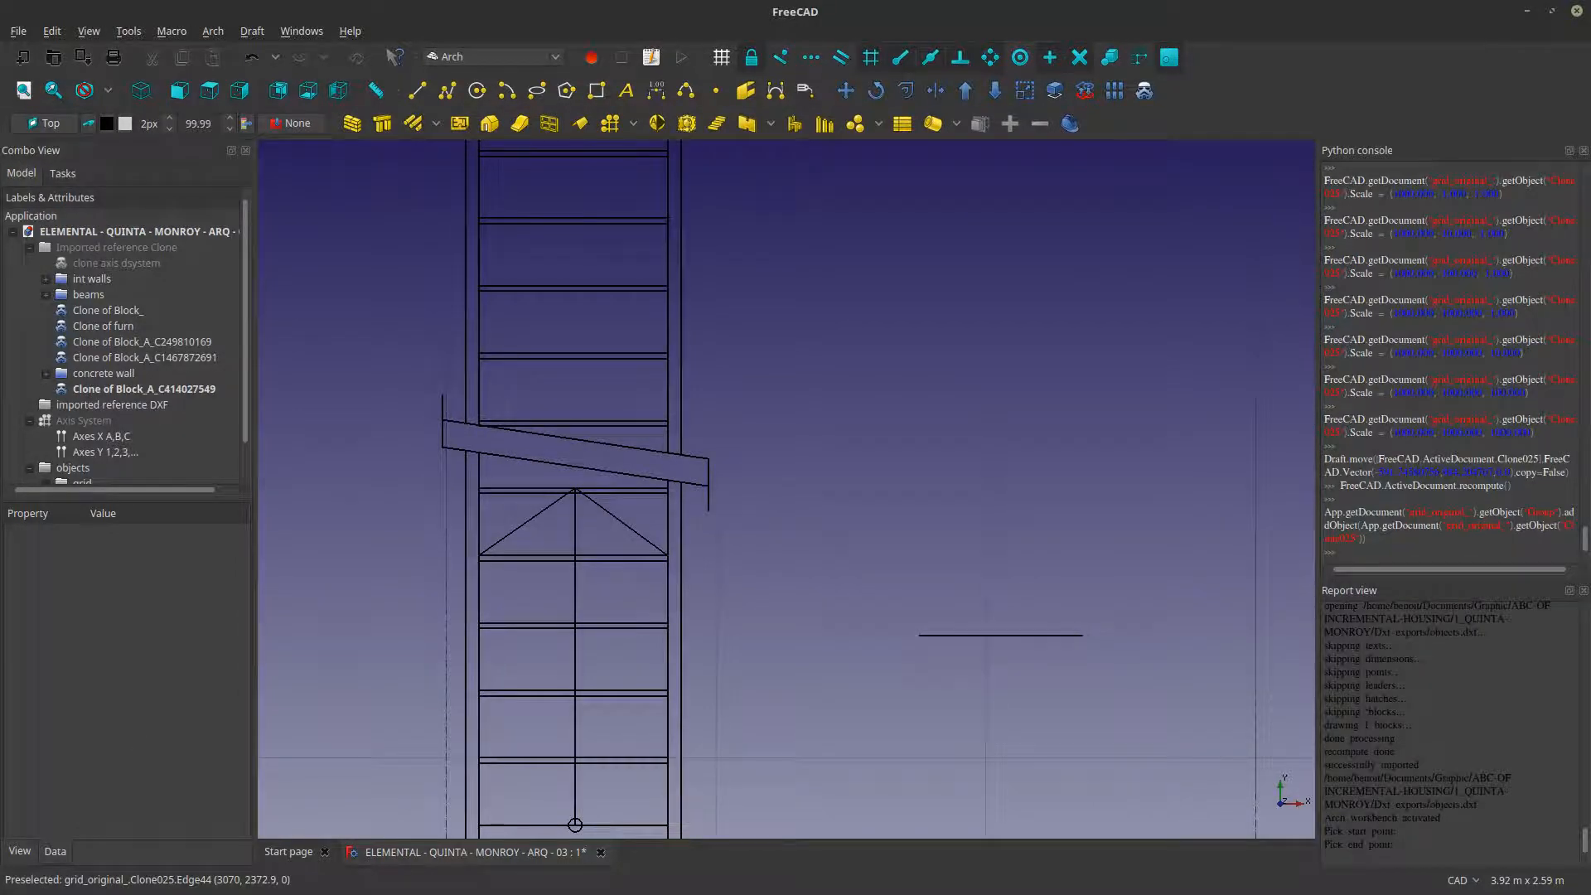
- Switch to DraftSight and hide the A-ANNO-TEXT layer of the stair step numbers in the All Plan drawing
key("alt+Tab")
left_click(480, 544)
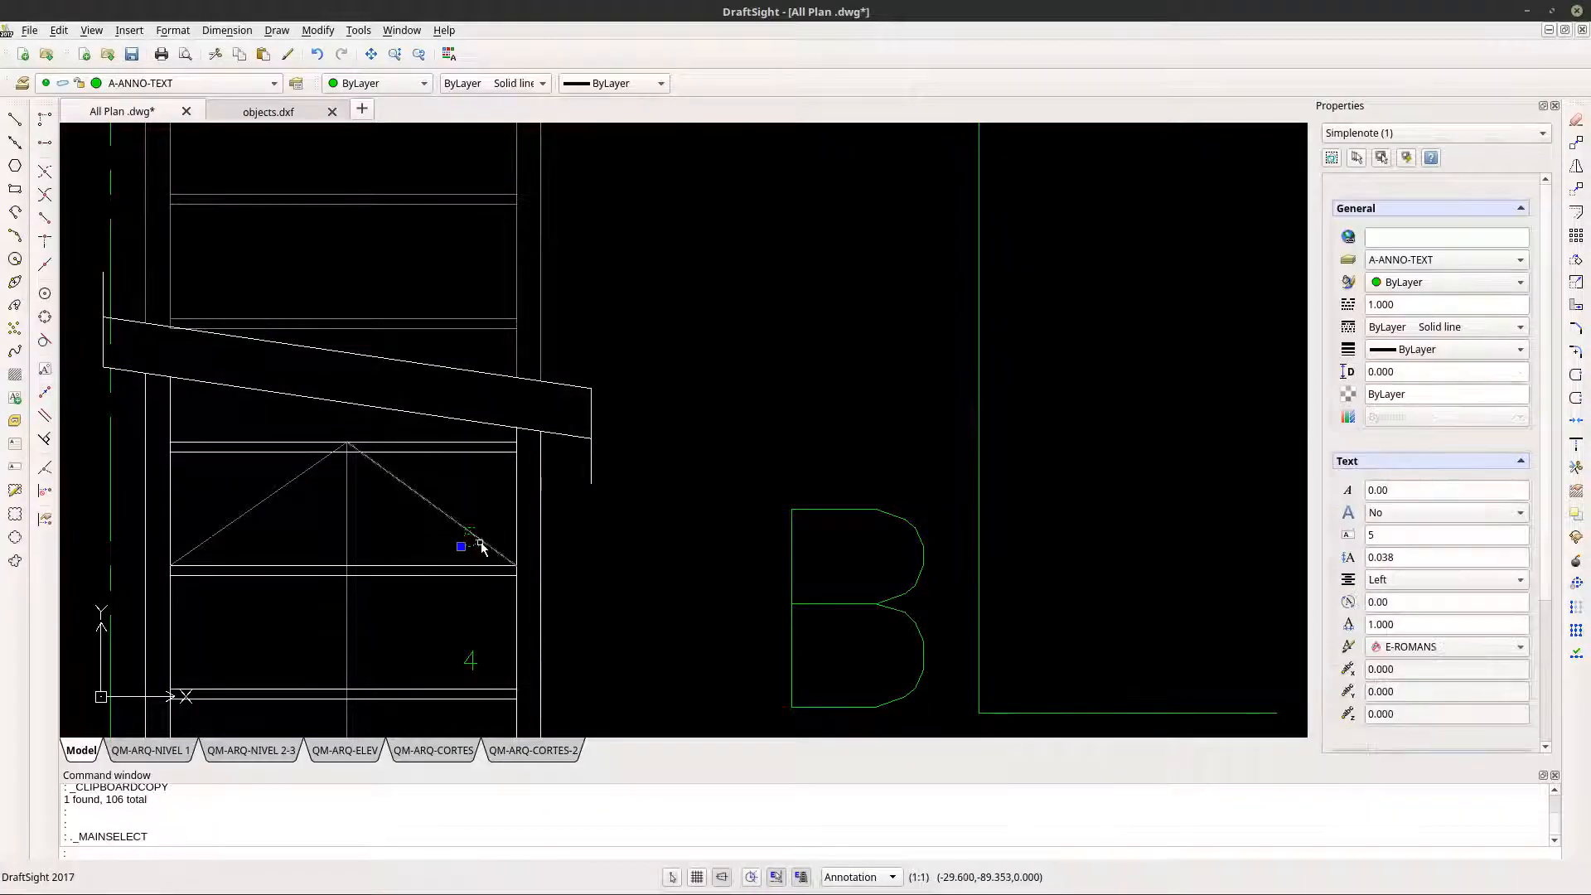
left_click(144, 86)
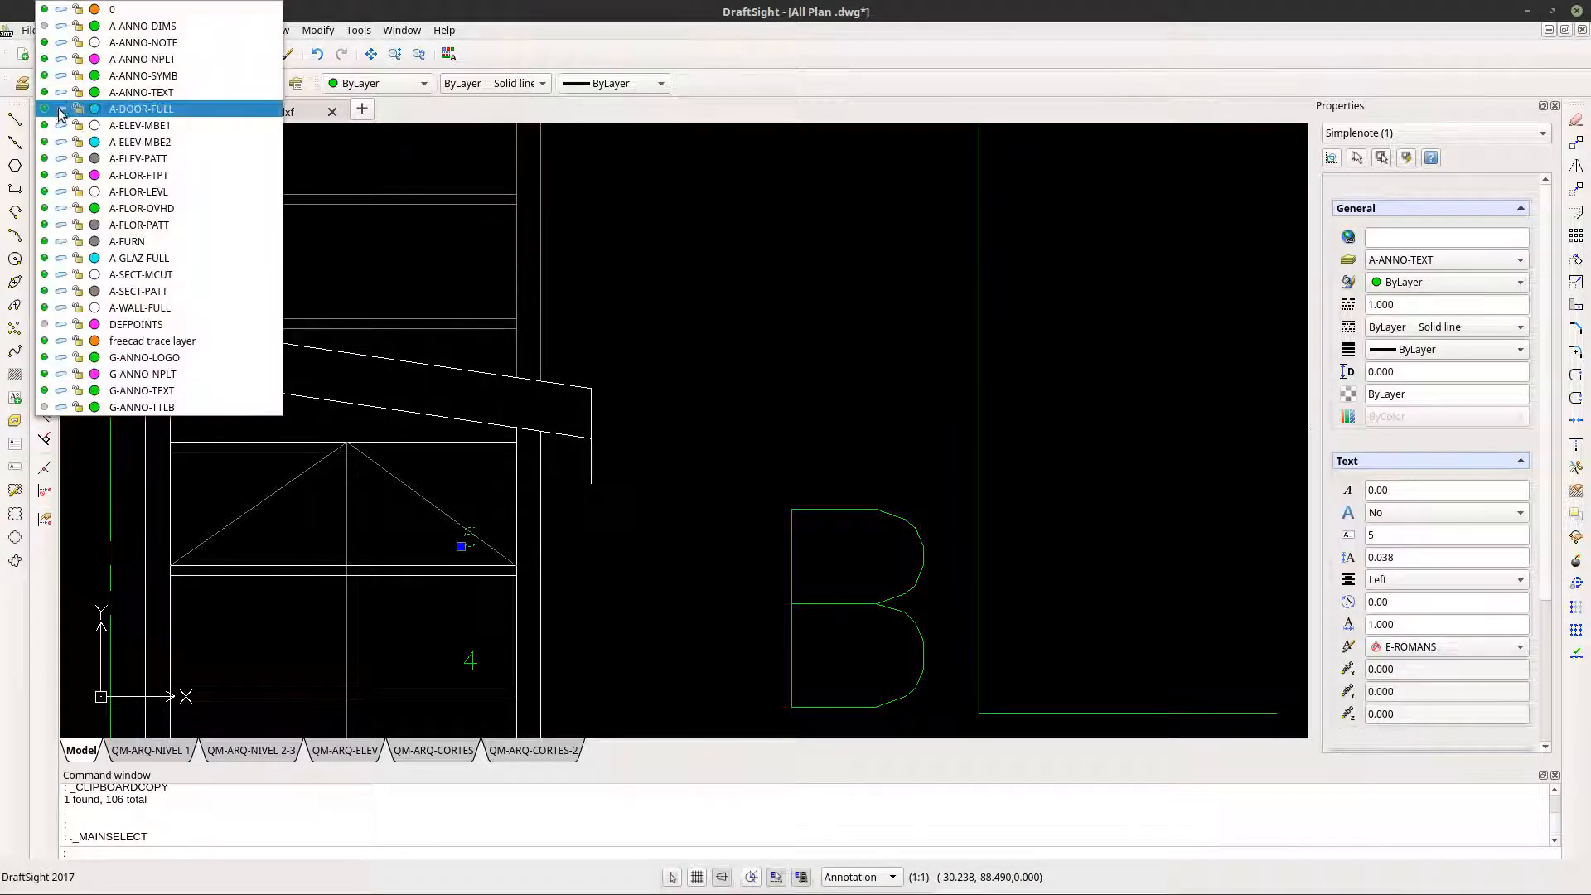
left_click(44, 94)
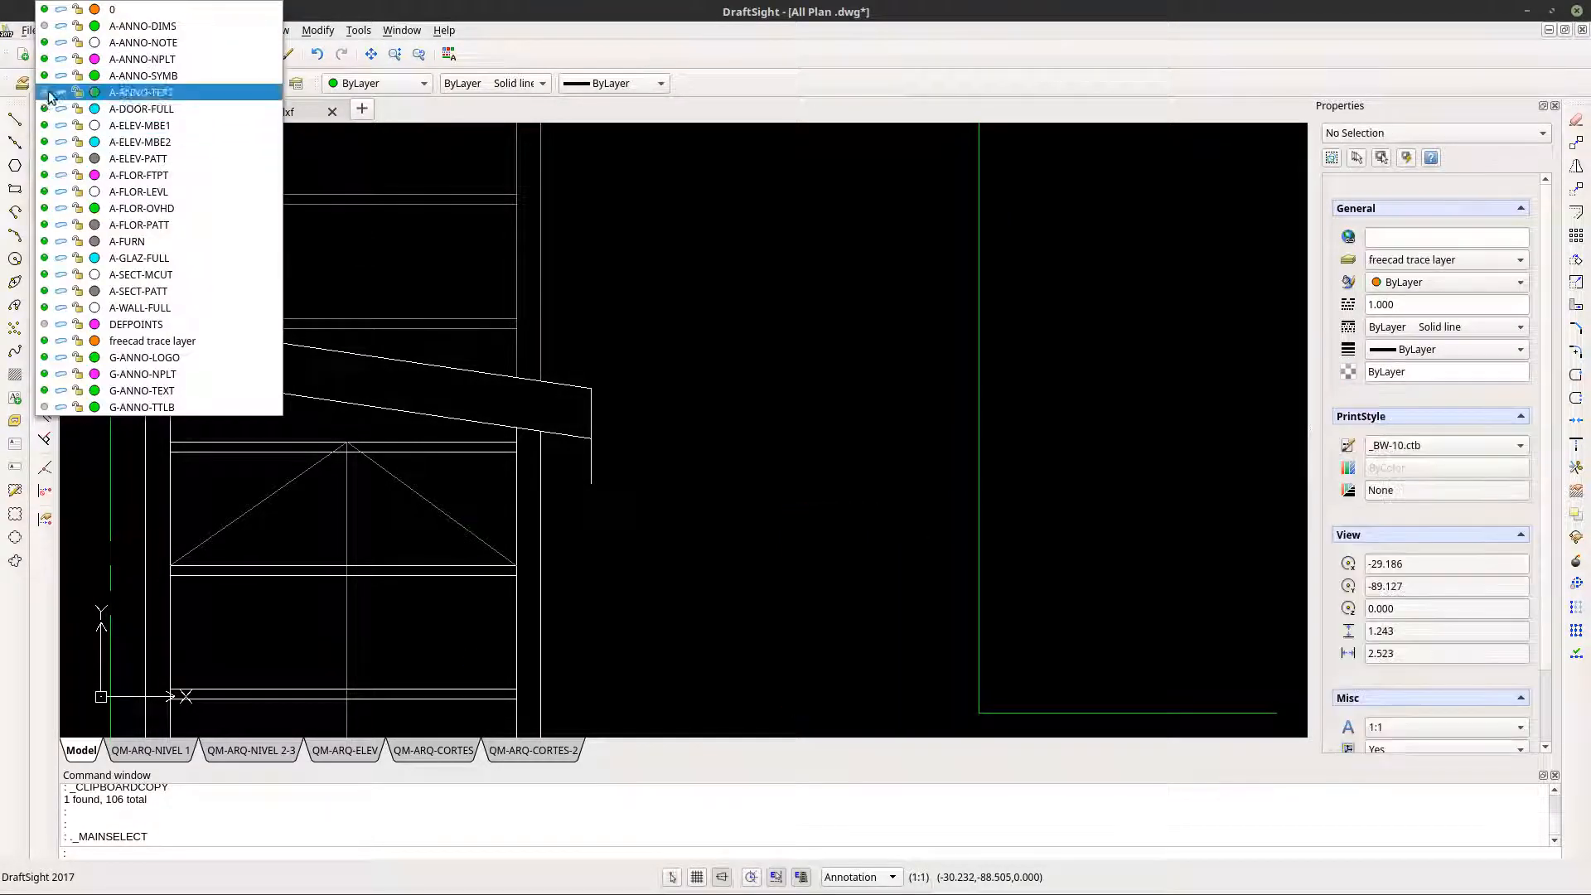
left_click(773, 414)
scroll(771, 412, "down", 1)
scroll(771, 414, "down", 6)
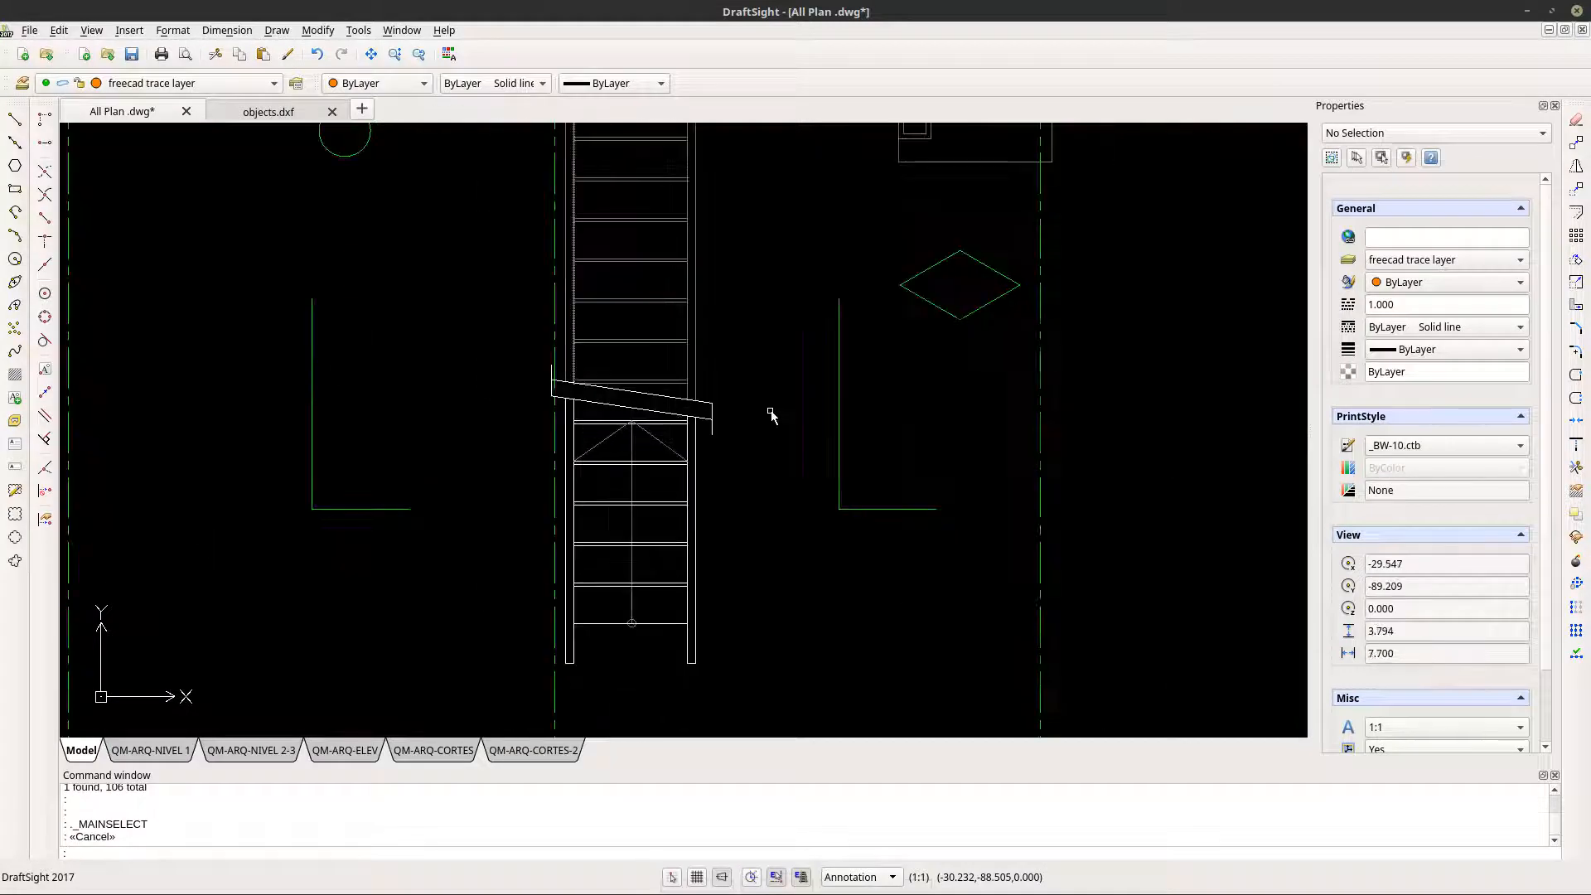
mouse_move(736, 410)
middle_mouse_down()
mouse_move(678, 462)
mouse_move(433, 600)
middle_mouse_up()
scroll(437, 595, "down", 2)
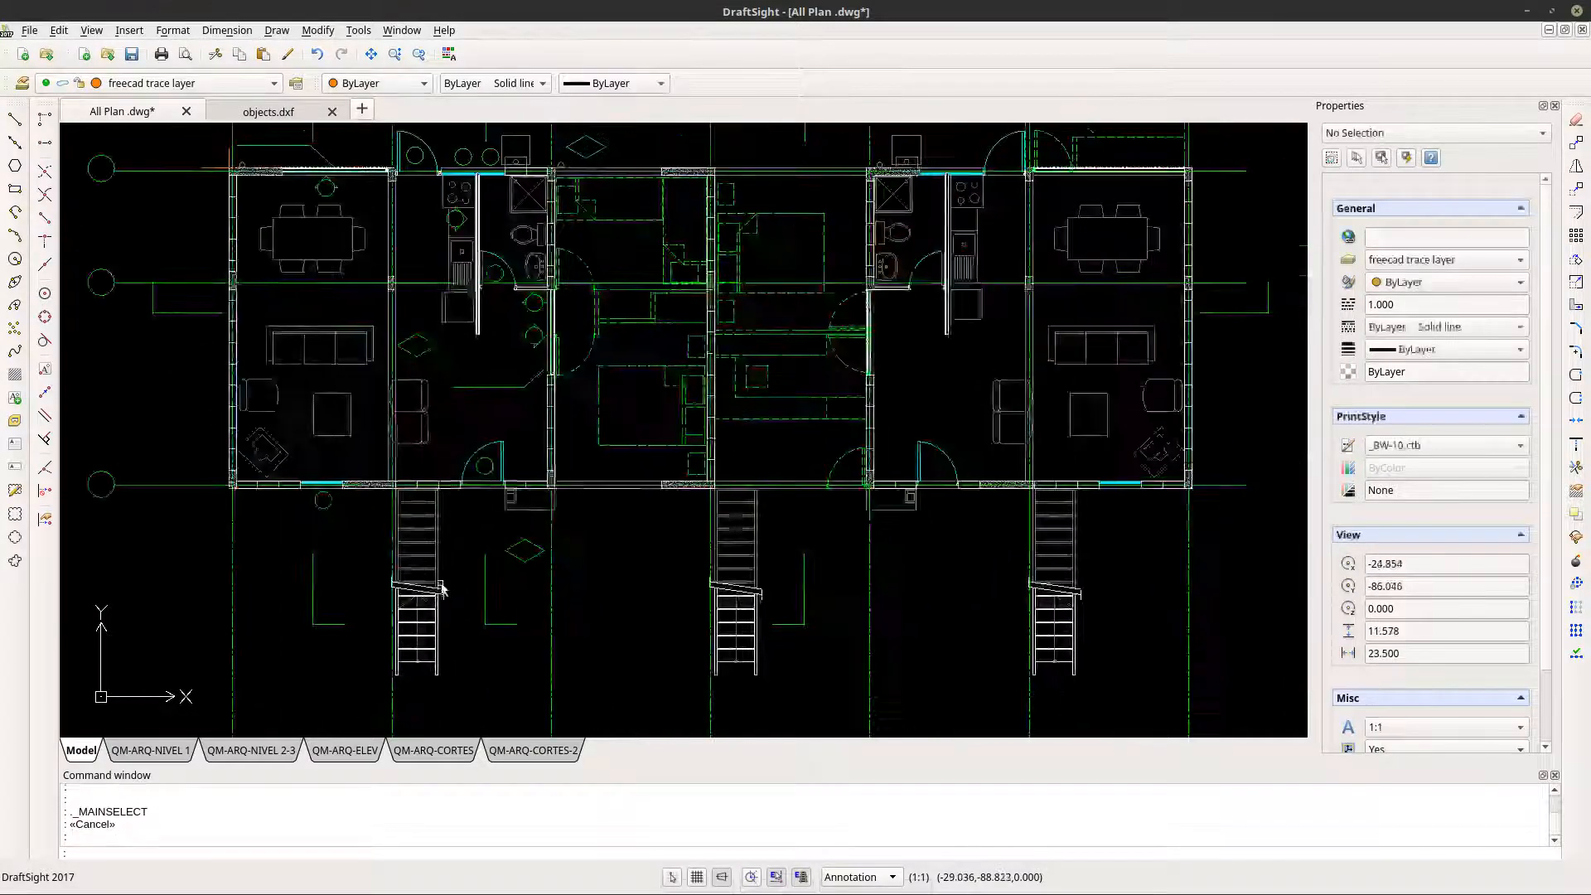
- Look over the ground-floor rooms and grid area of the All Plan drawing for elements still missing from the model
scroll(744, 409, "down", 1)
middle_click_drag(744, 408, 747, 431)
scroll(418, 273, "up", 1)
scroll(445, 276, "up", 5)
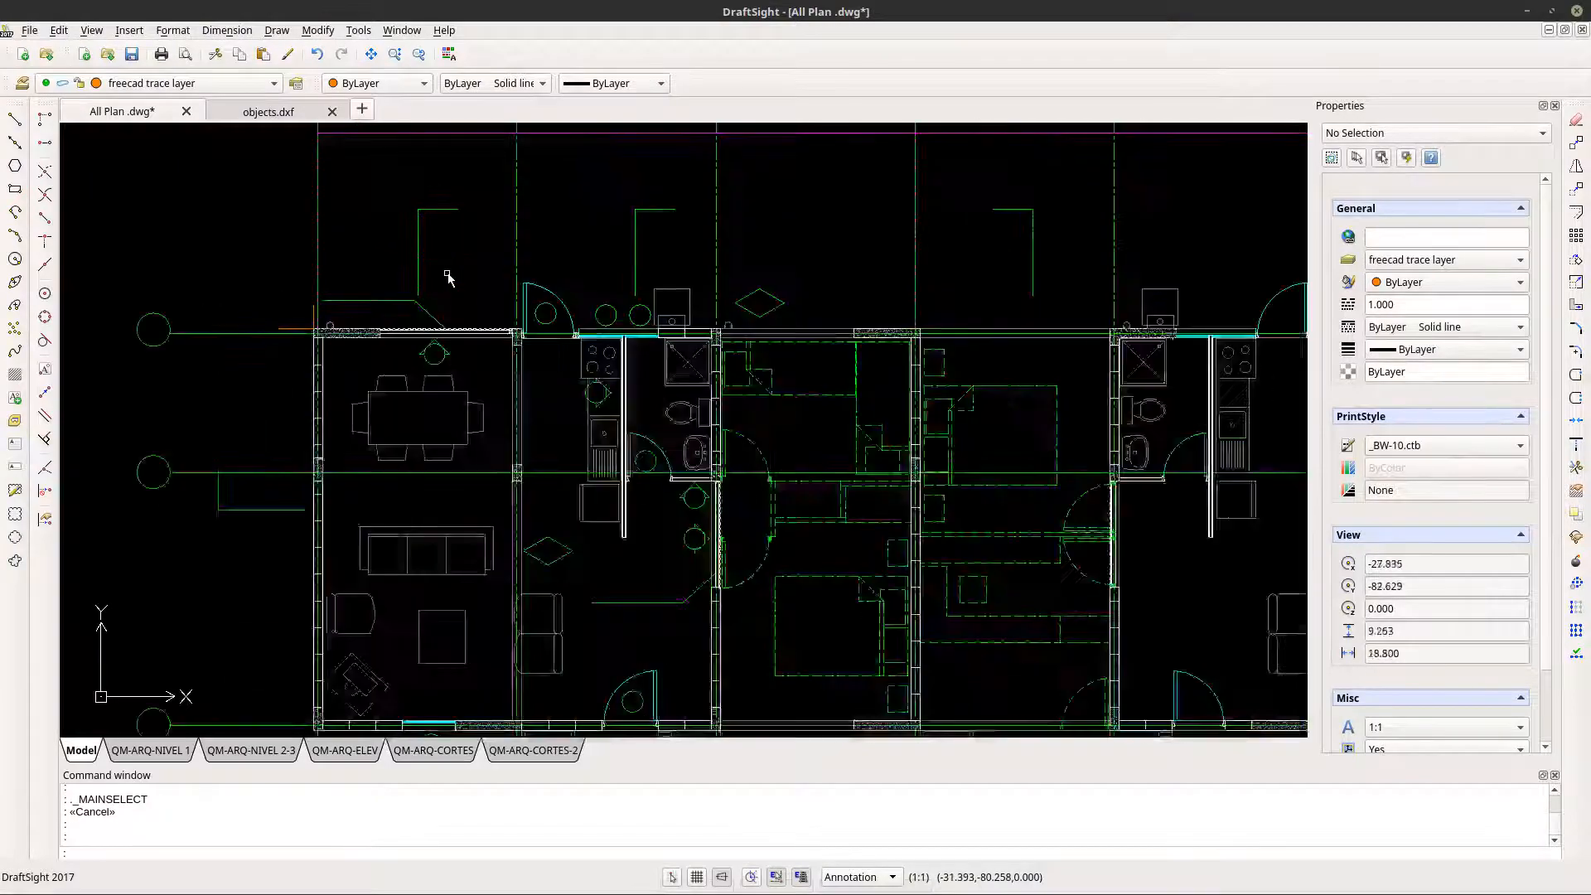
scroll(675, 313, "down", 6)
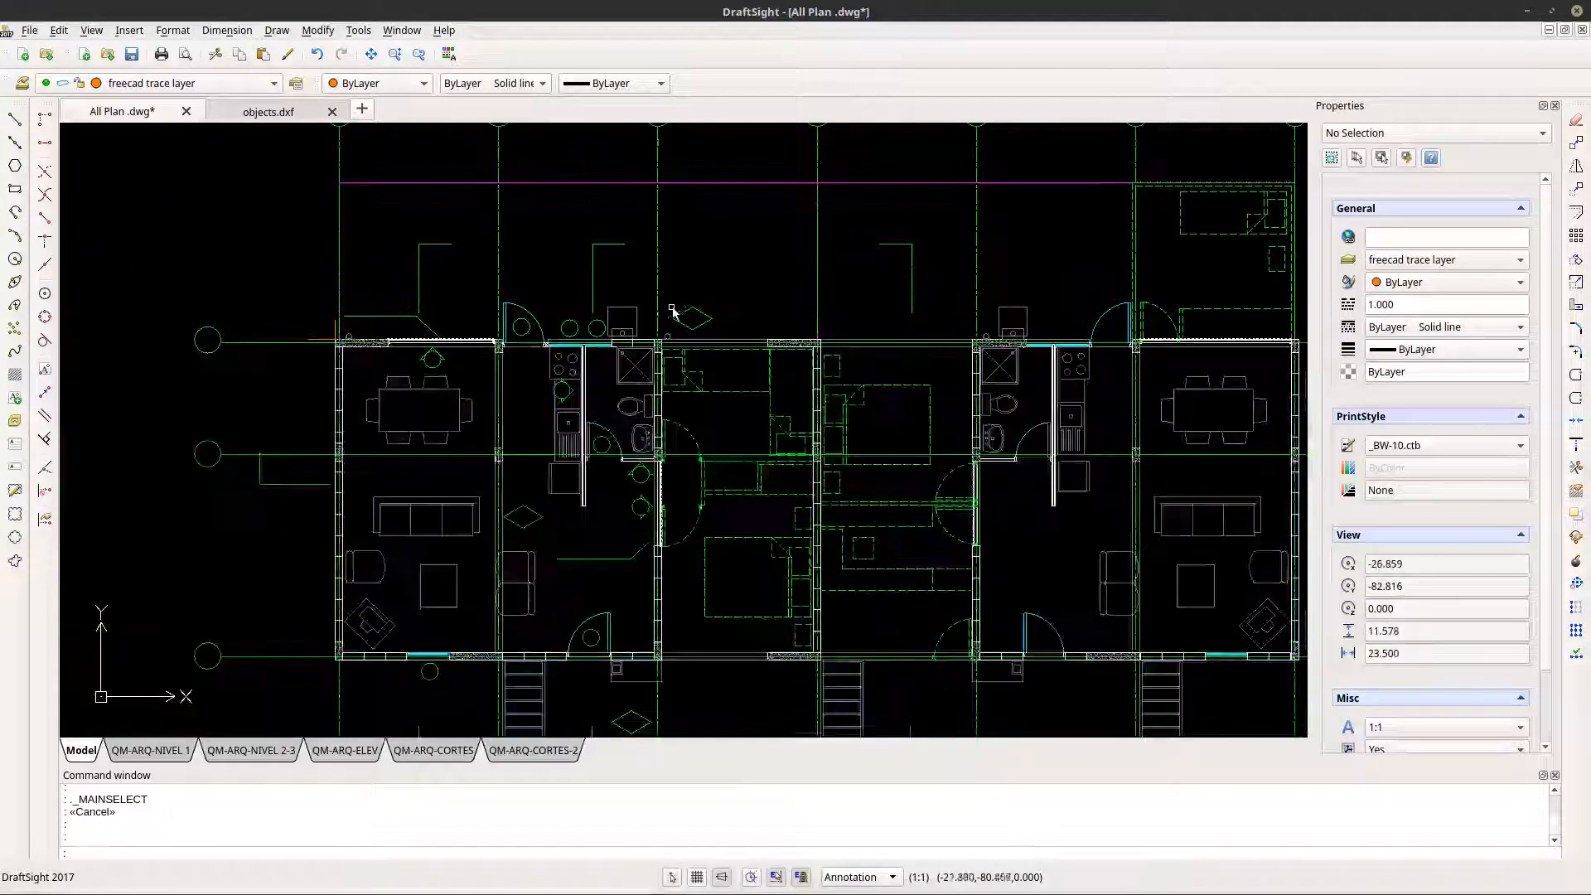
key("Escape")
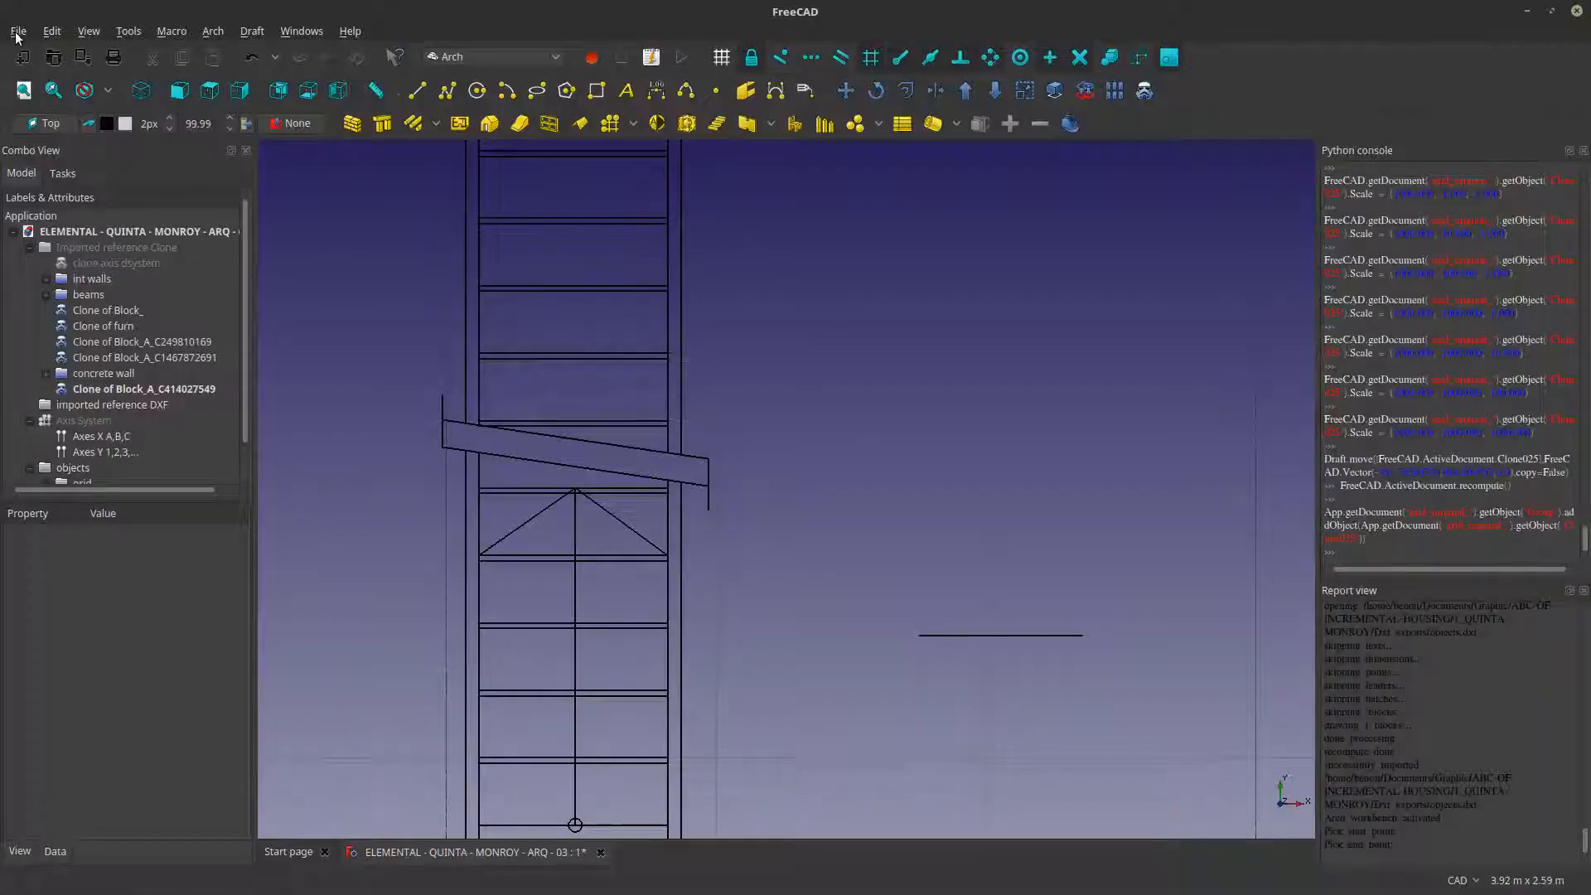
- Switch to FreeCAD, save the model, and collapse its document tree
left_click(18, 30)
left_click(33, 154)
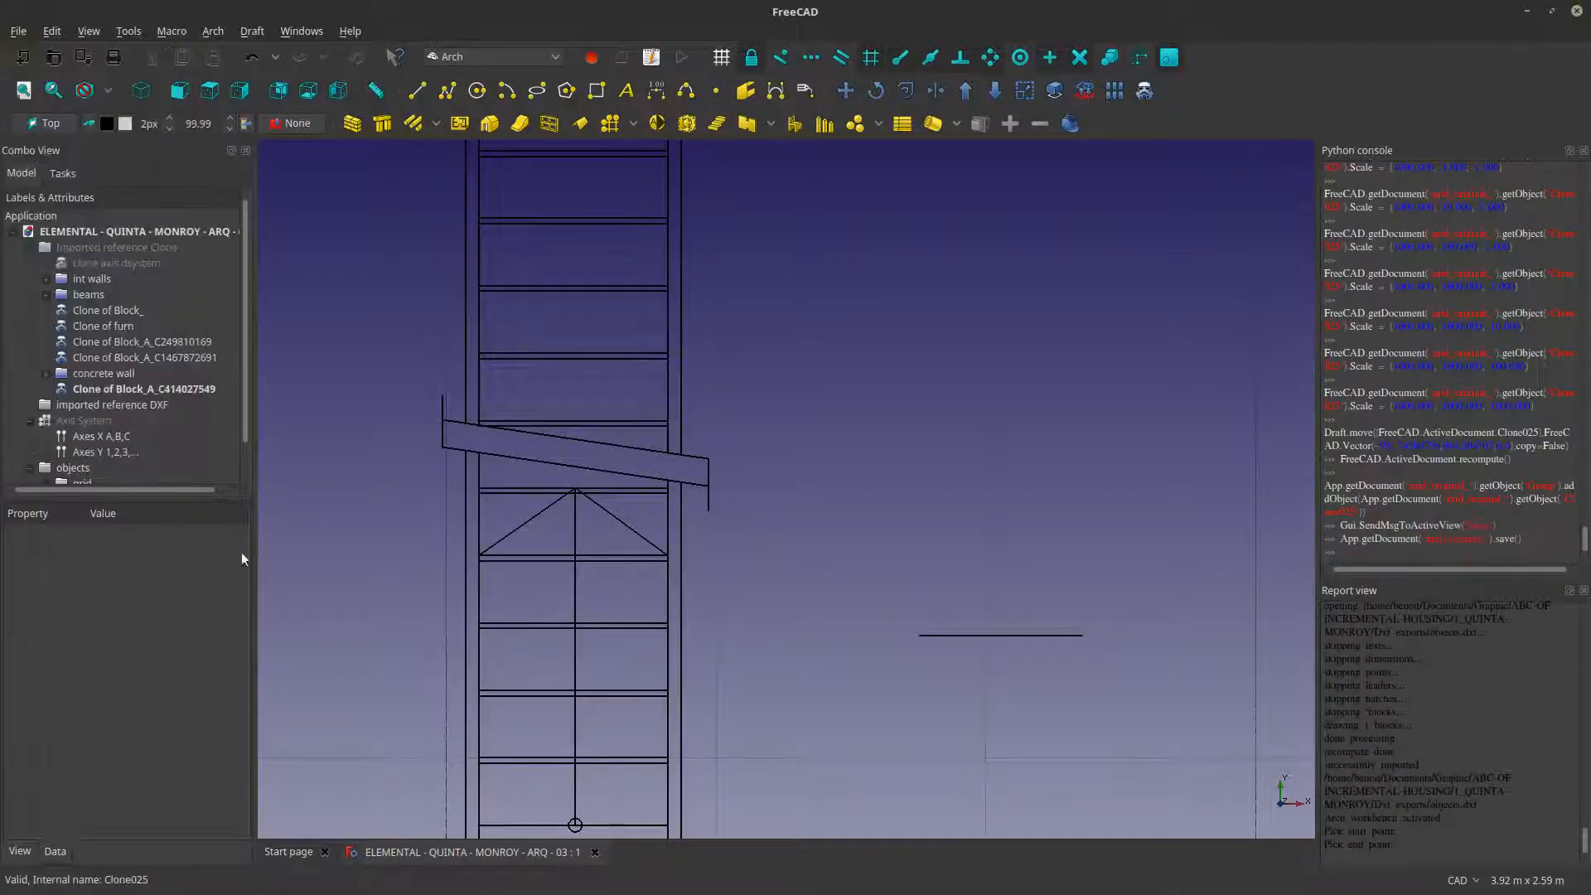
left_click(12, 232)
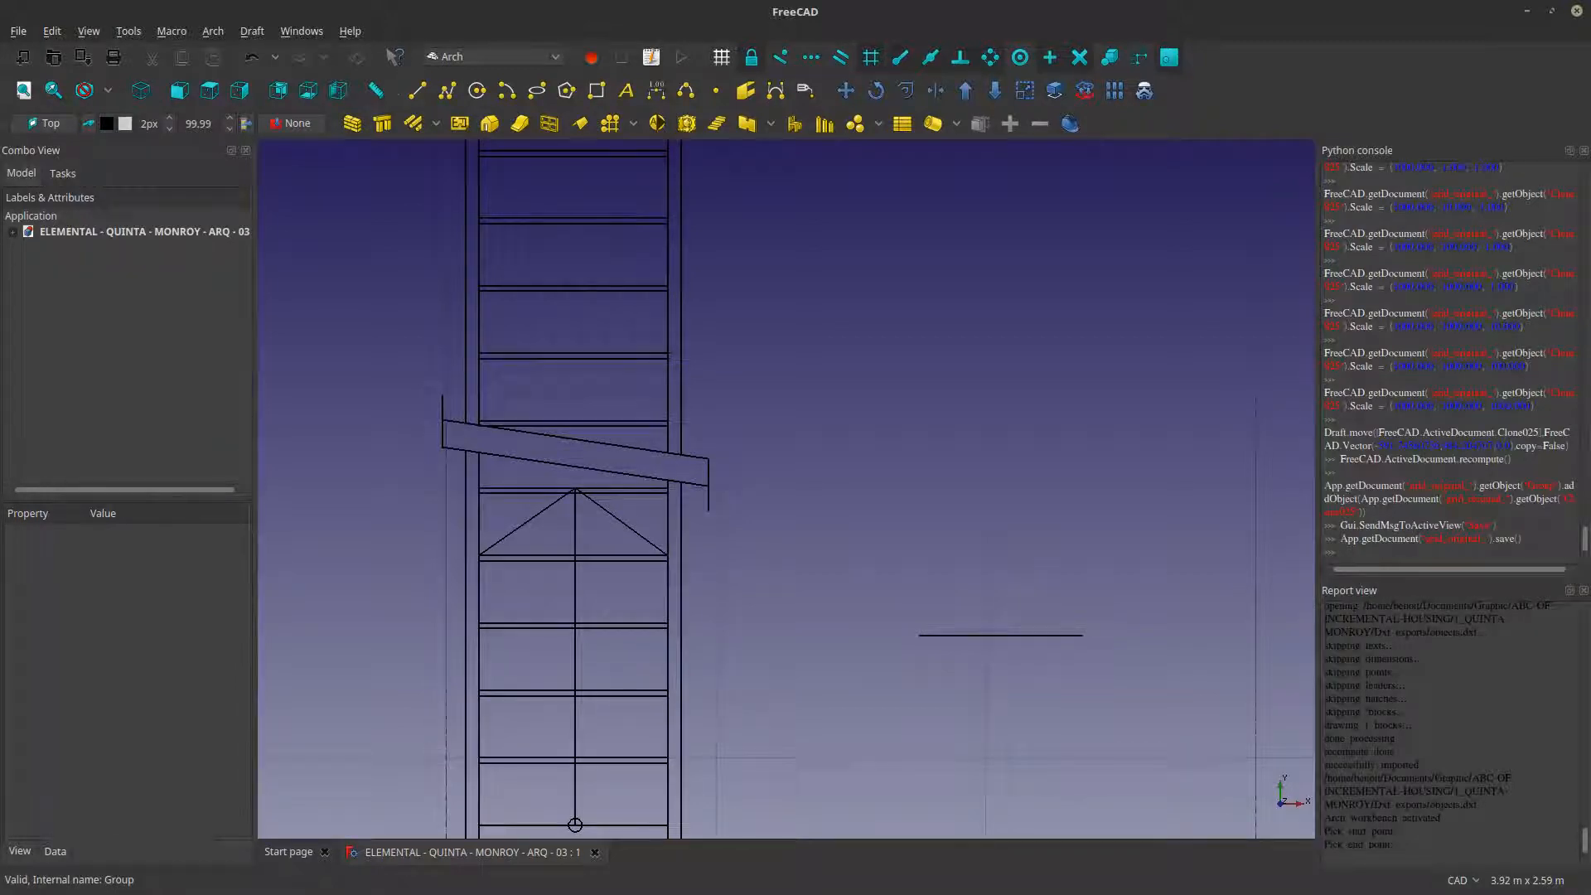
- Switch to DraftSight and check which layer the dashed bed lines in the ground-floor extension room of All Plan belong to
key("alt+Tab")
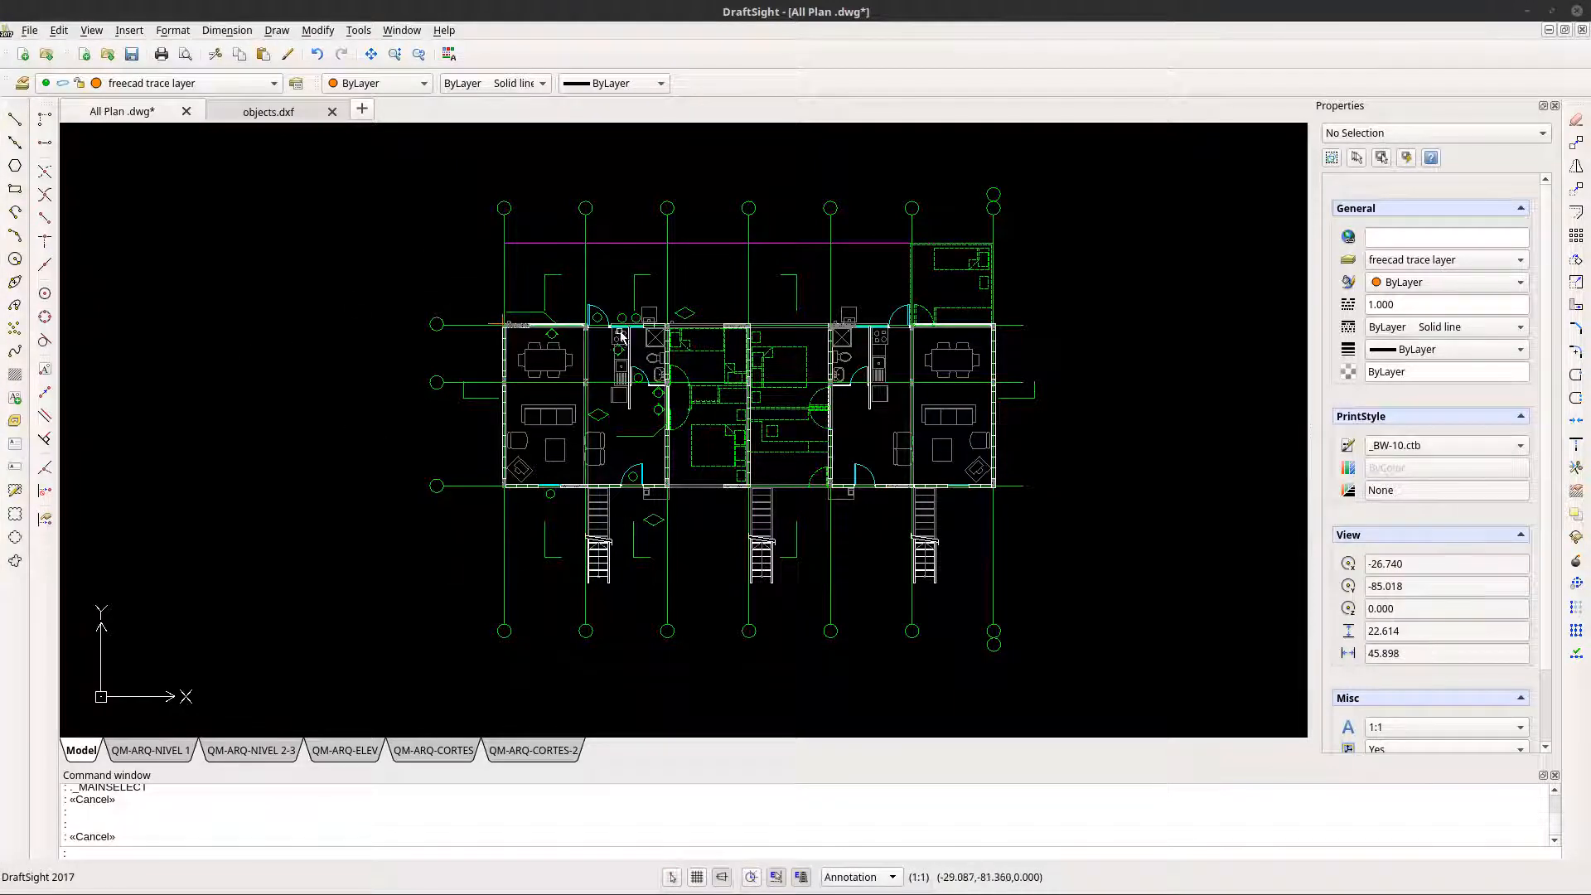
scroll(554, 364, "up", 6)
scroll(555, 365, "down", 5)
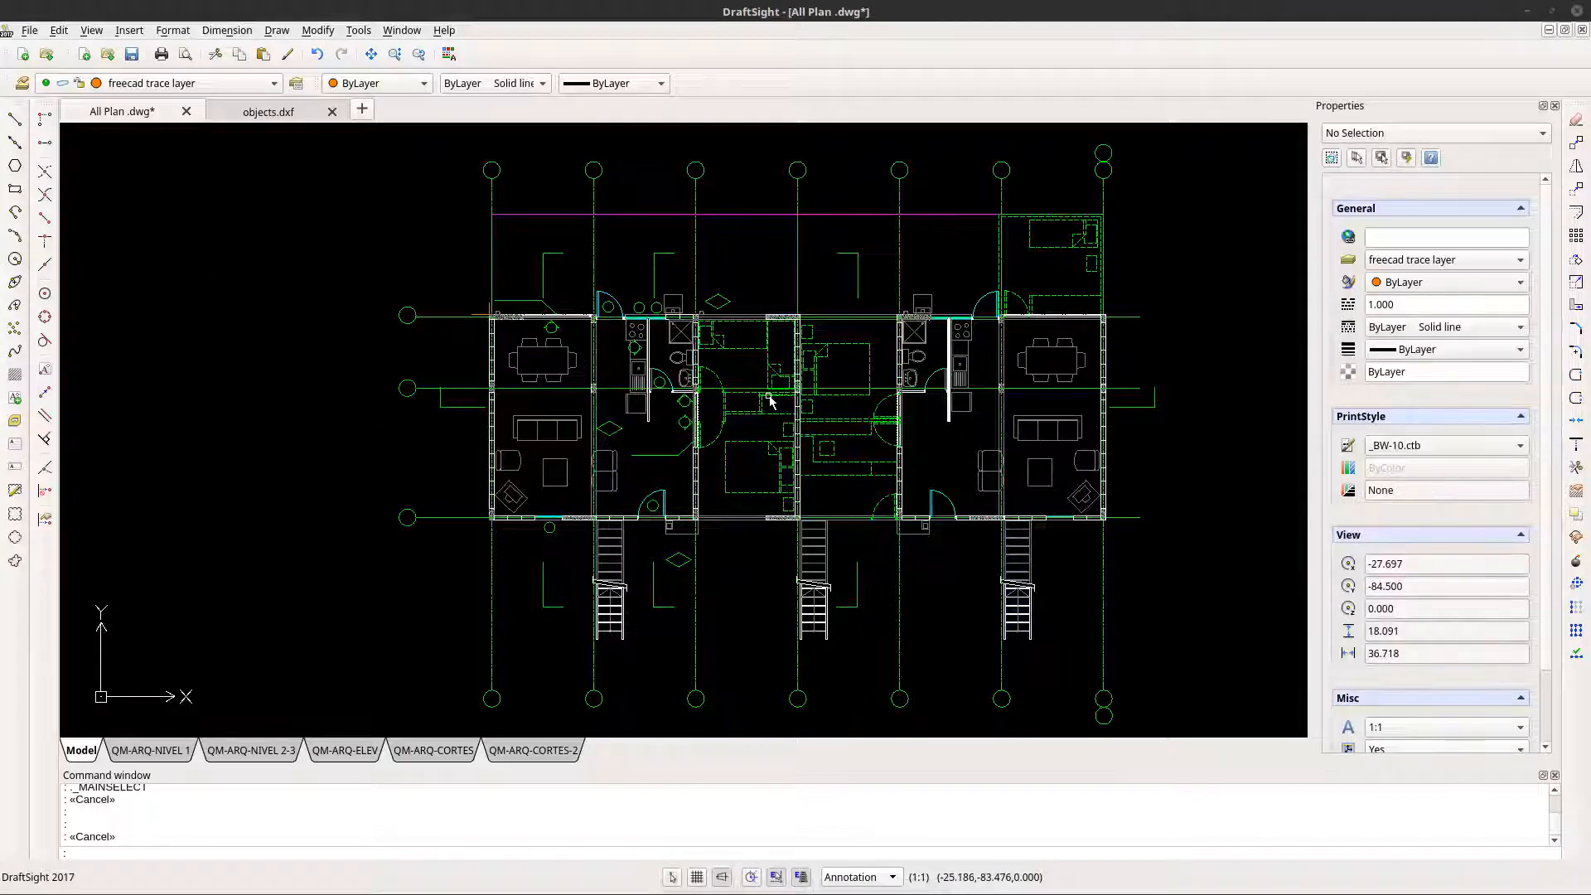
left_click(431, 196)
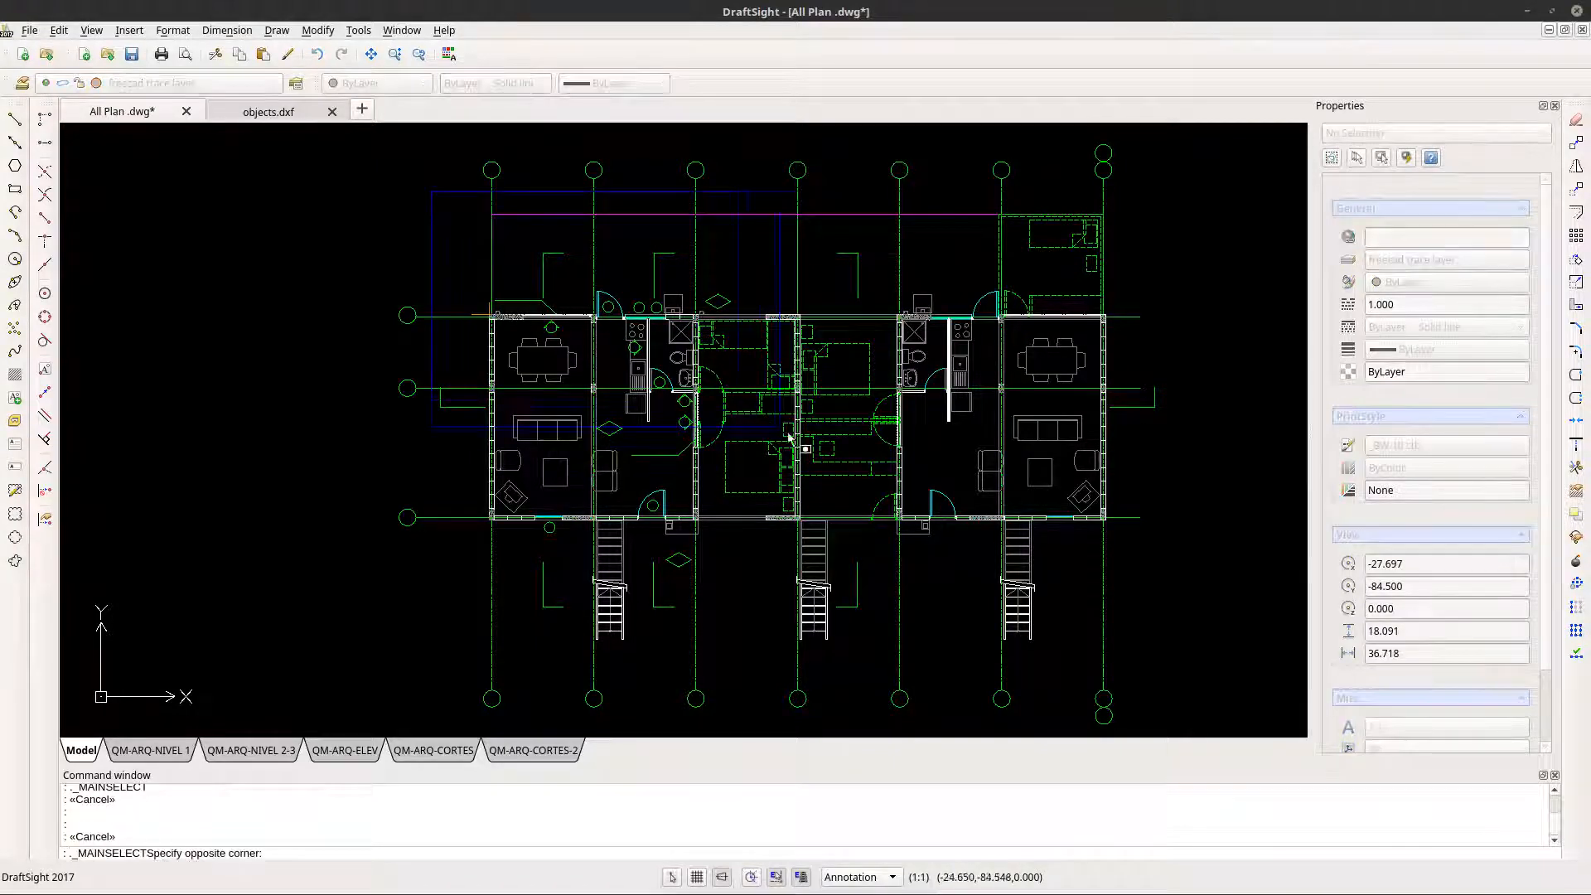
key("Escape")
scroll(1111, 213, "up", 5)
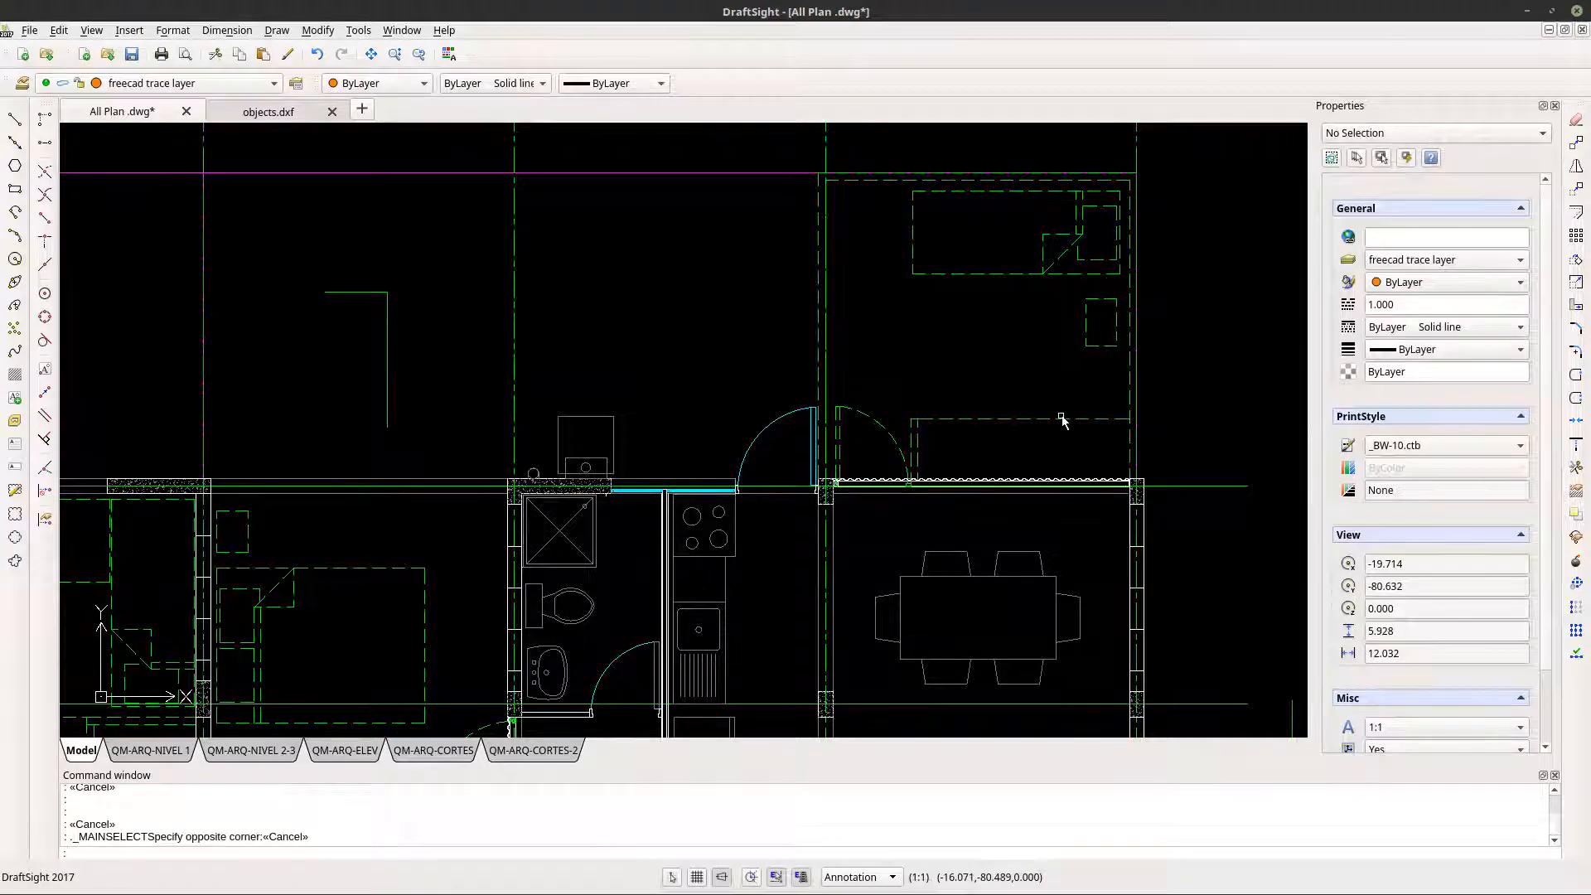
scroll(1056, 425, "down", 5)
scroll(1011, 369, "up", 3)
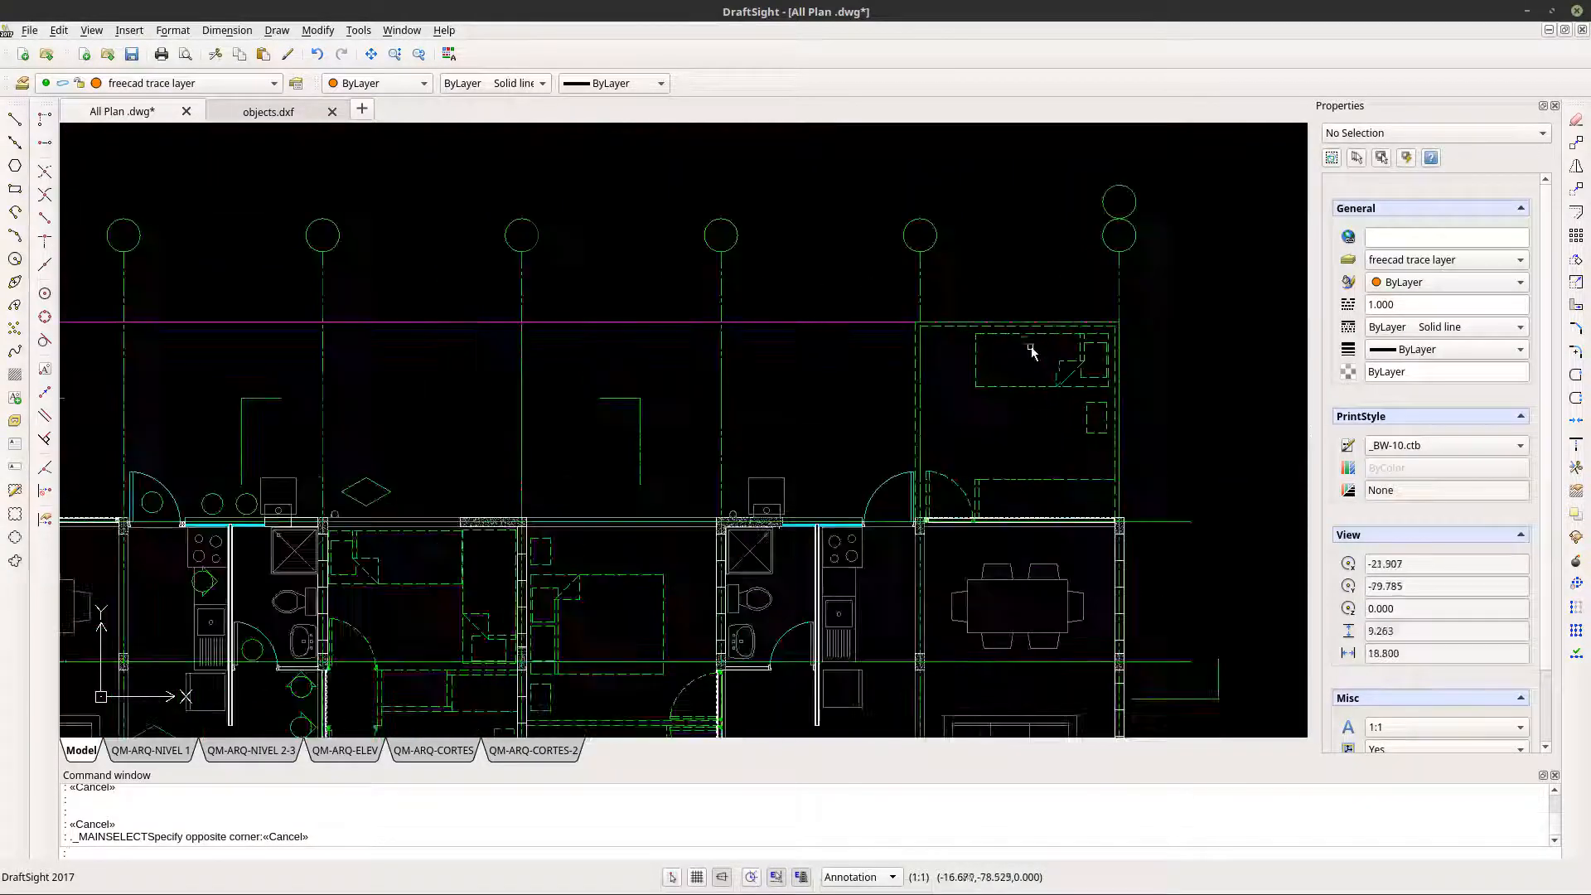
left_click(1007, 383)
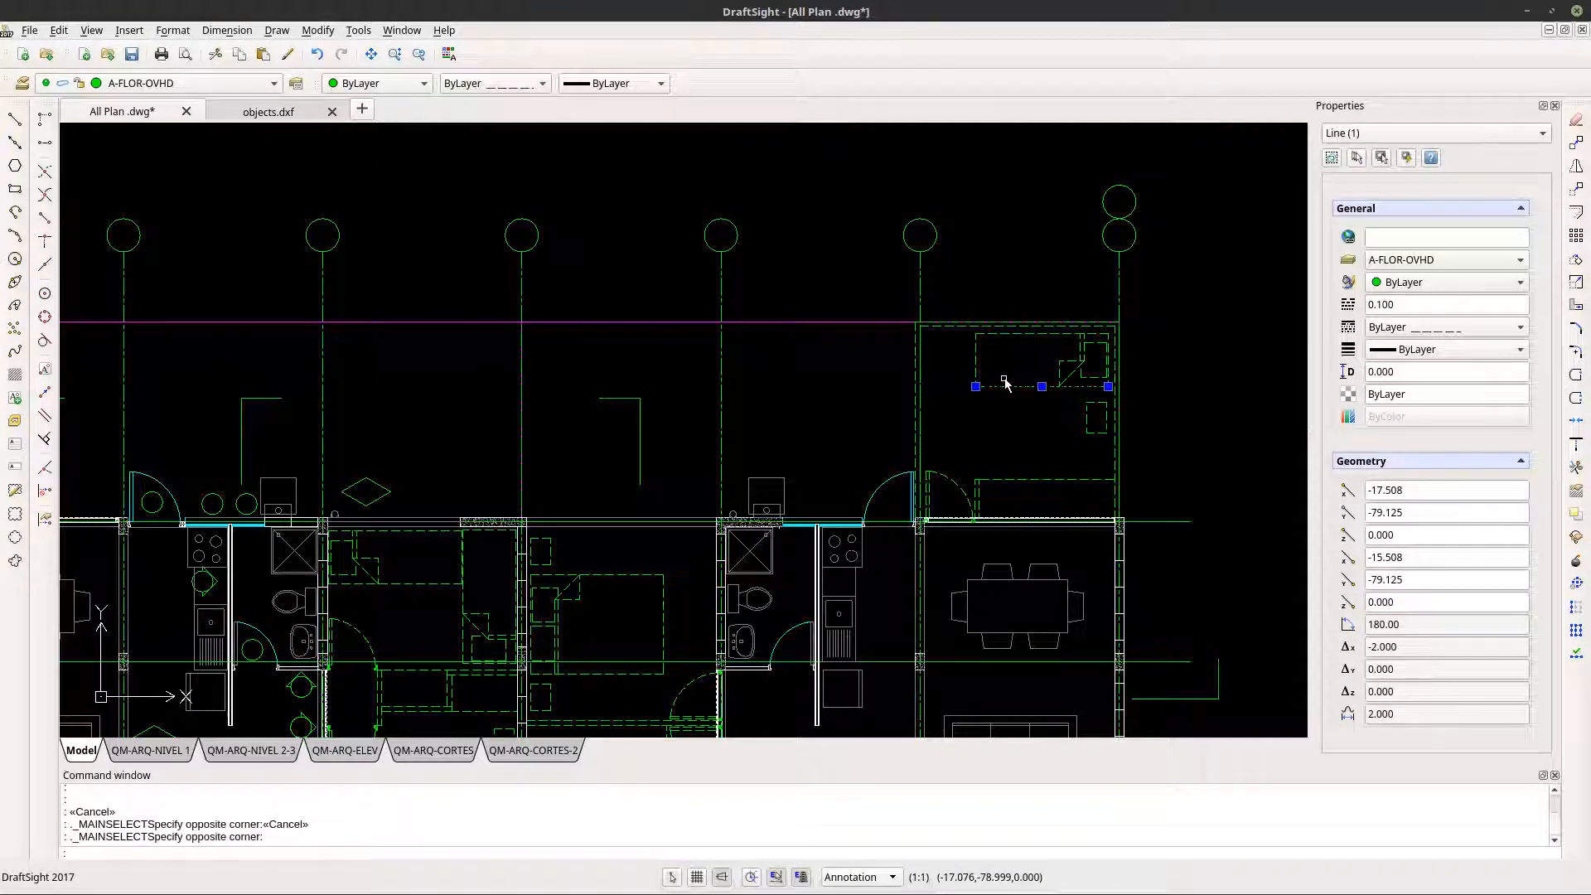
key("Escape")
scroll(1005, 382, "down", 5)
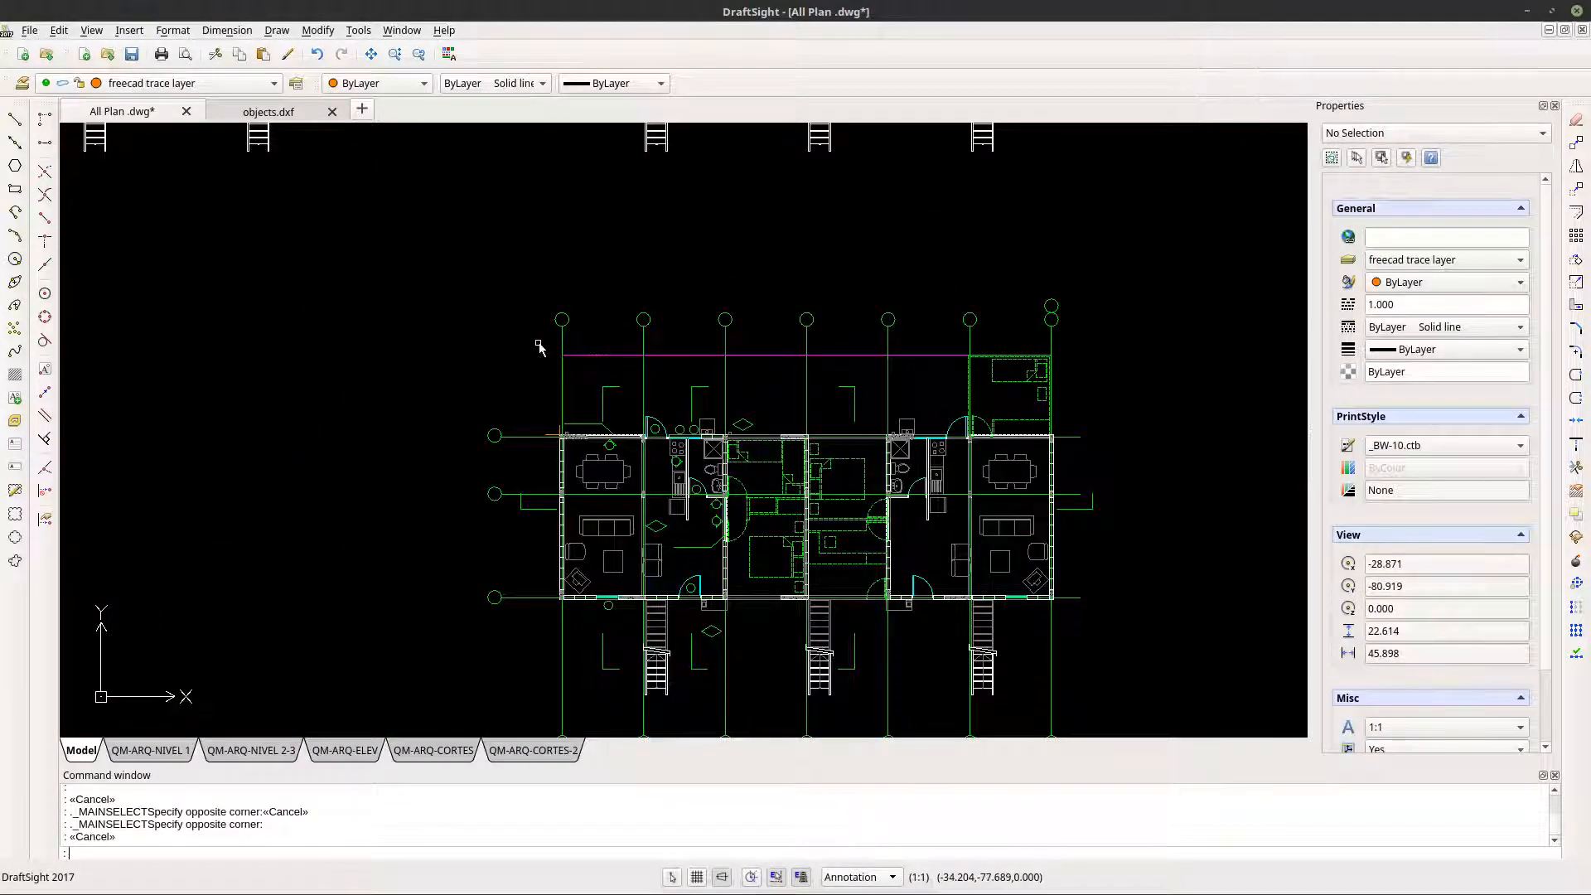
- Window-select the ground-floor plan with its stairs, filter the selection to layer A-FLOR-OVHD with Smart Select, and copy the result
left_click(539, 343)
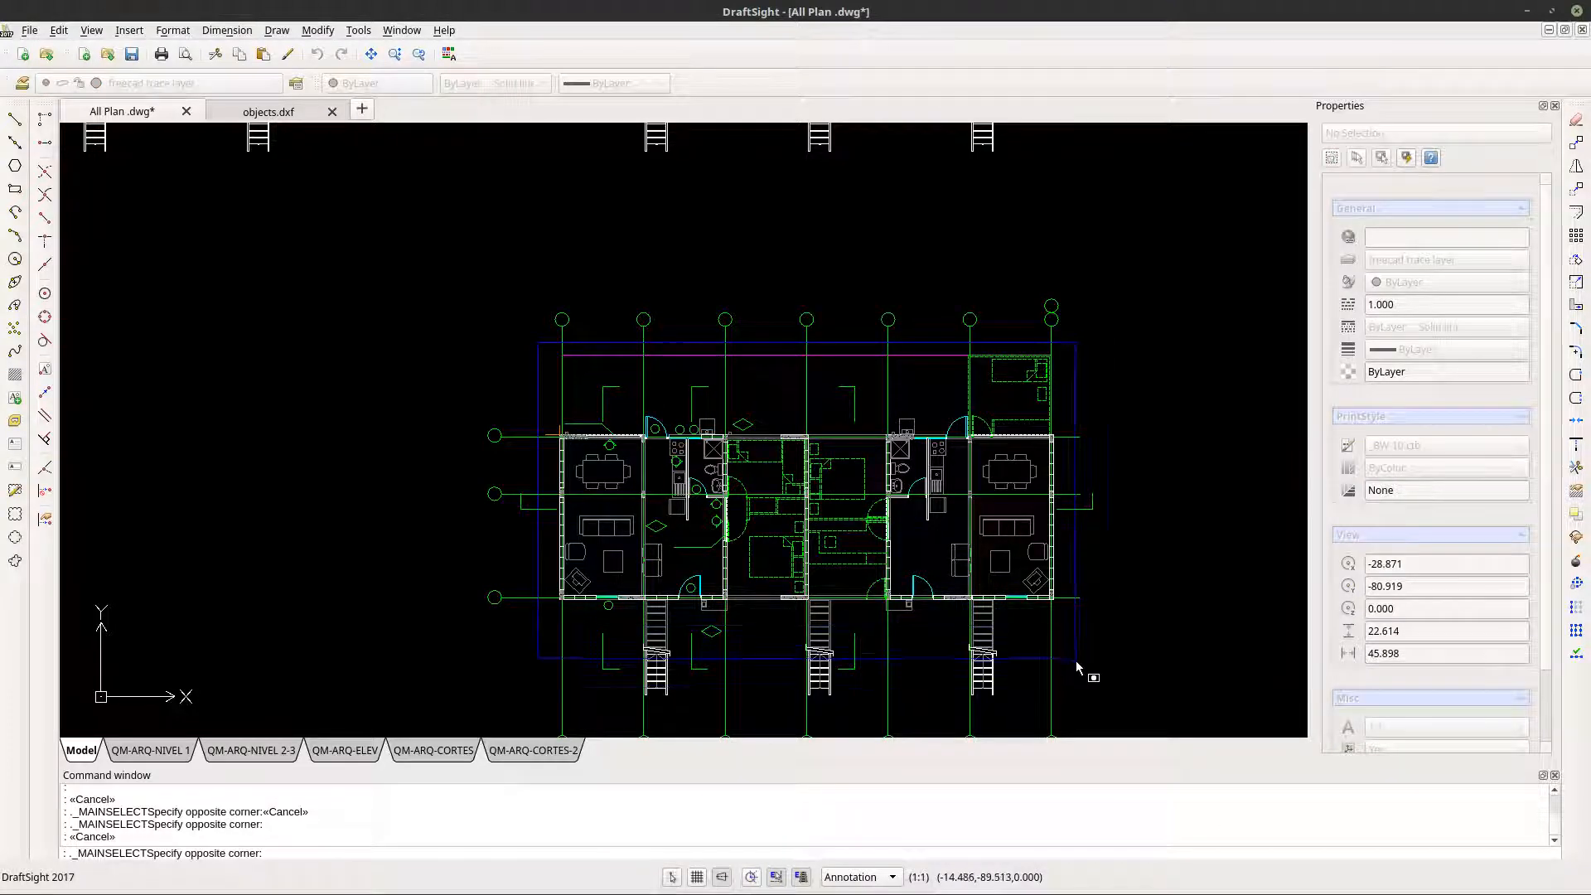
left_click(1072, 718)
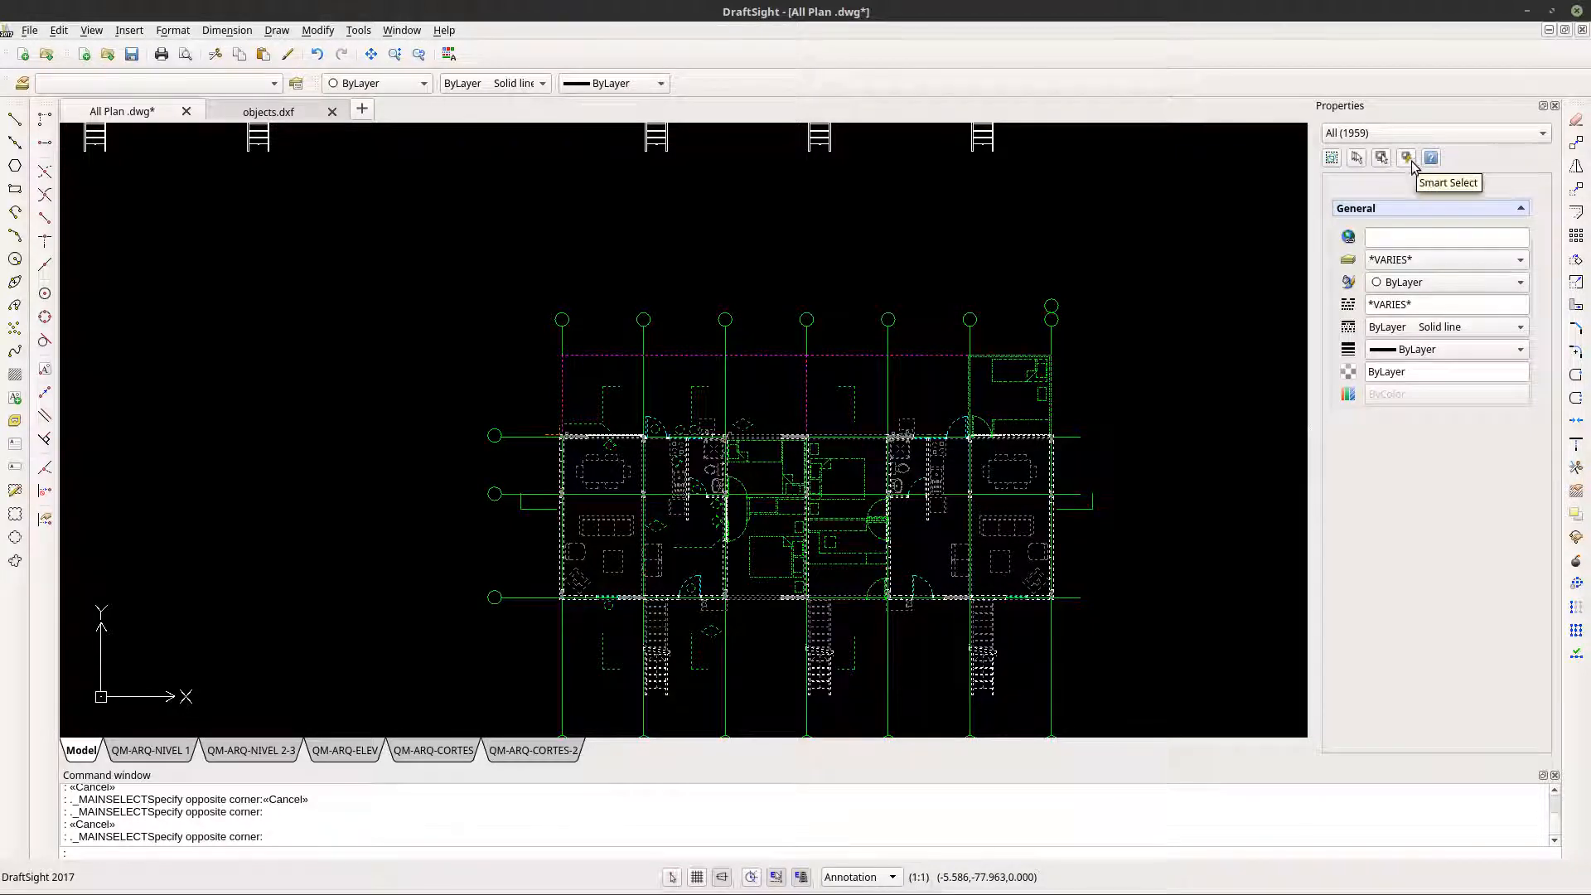
left_click(1407, 158)
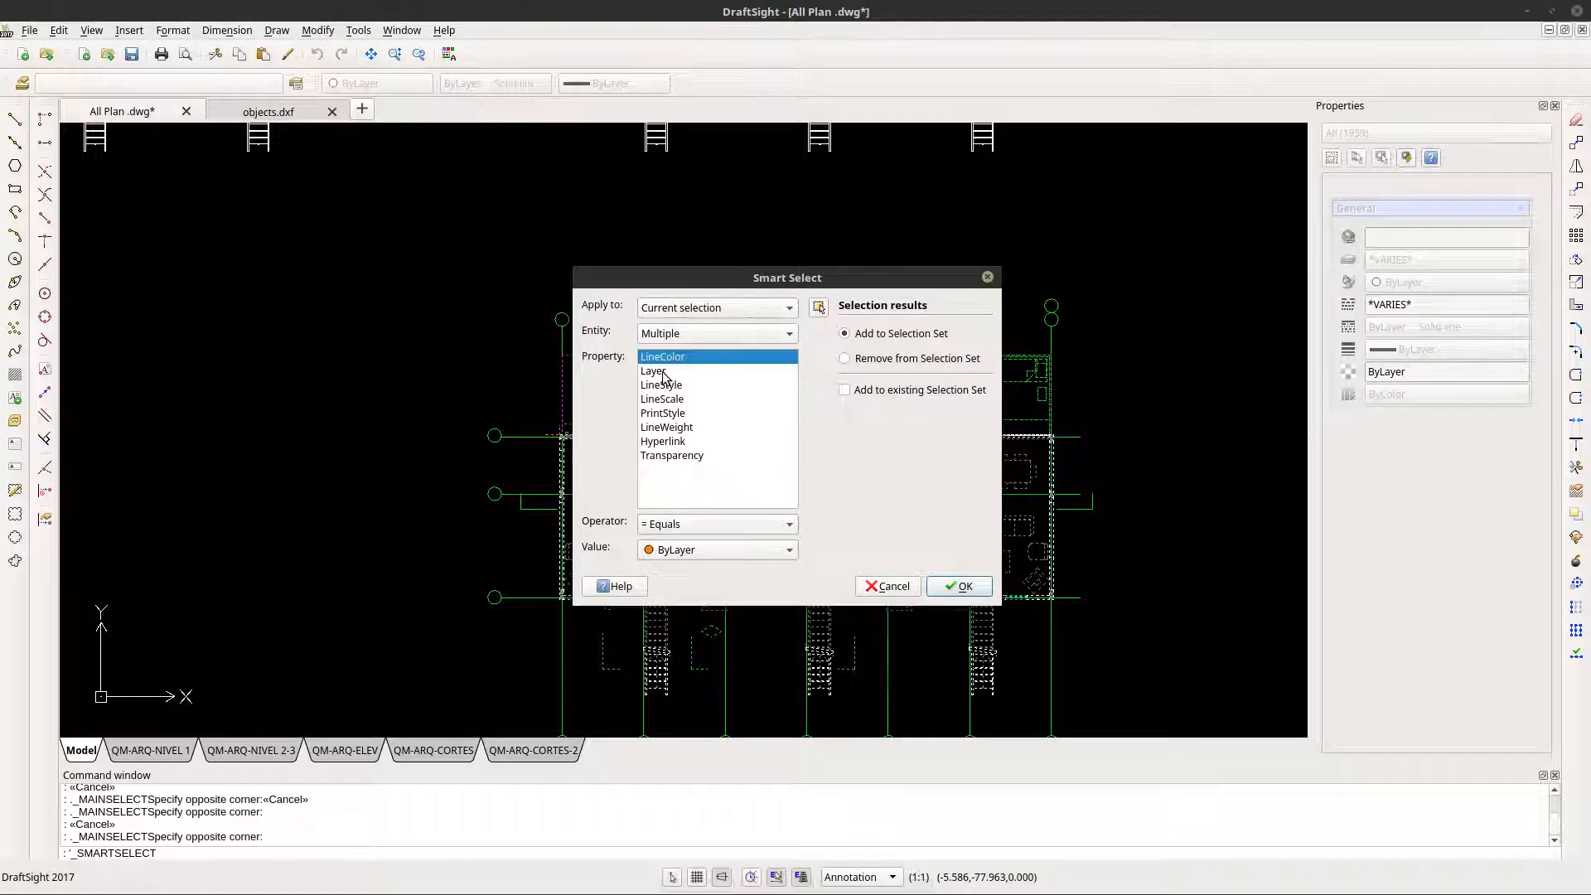
left_click(689, 310)
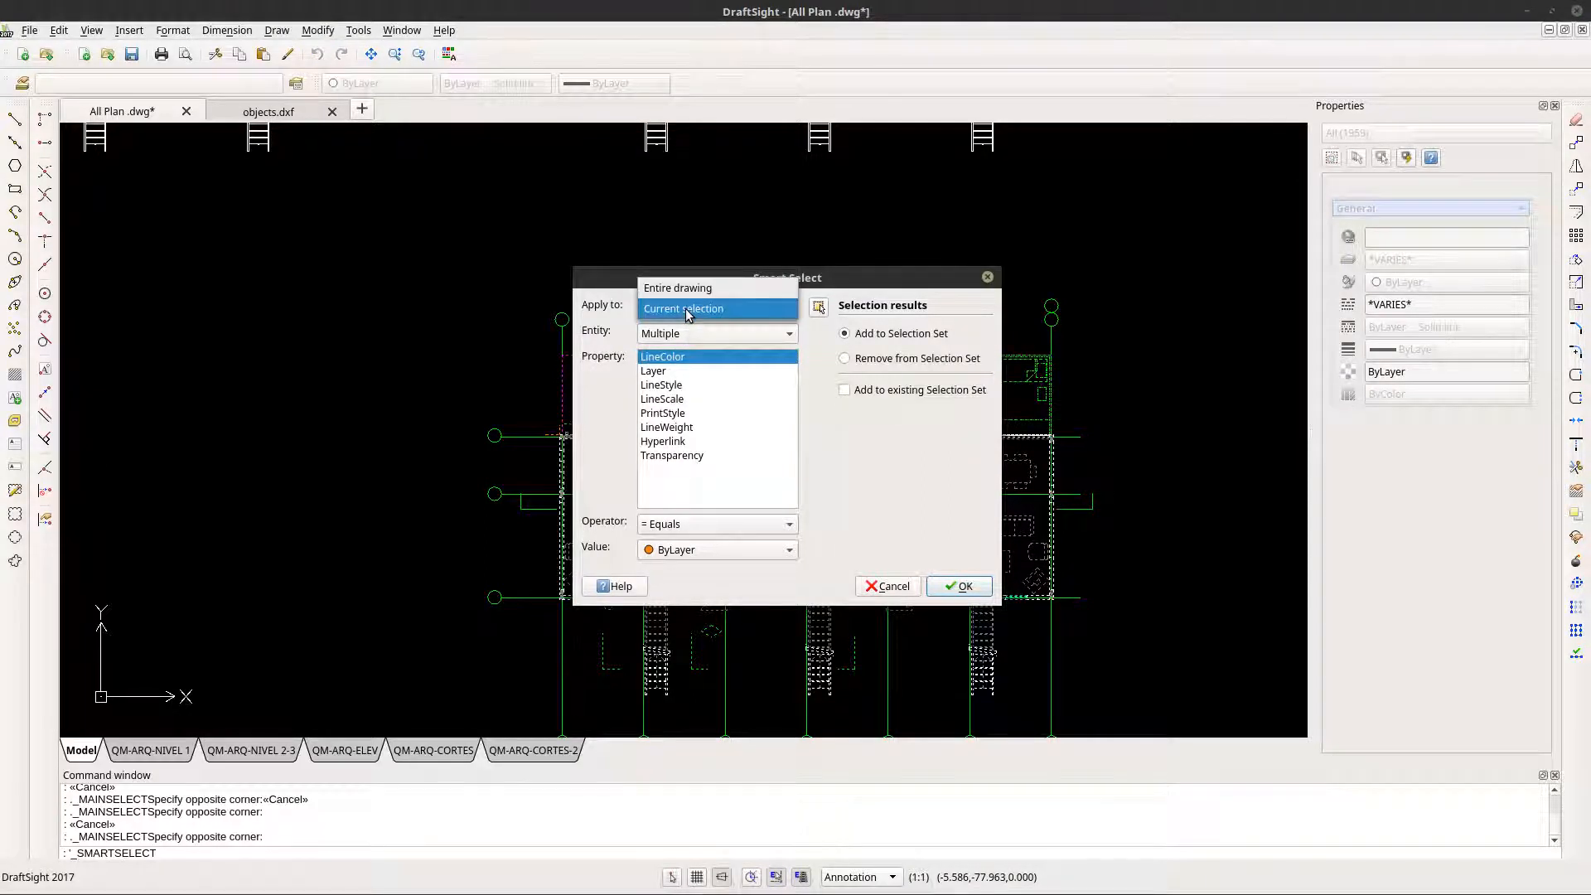
left_click(688, 308)
left_click(655, 373)
left_click(657, 550)
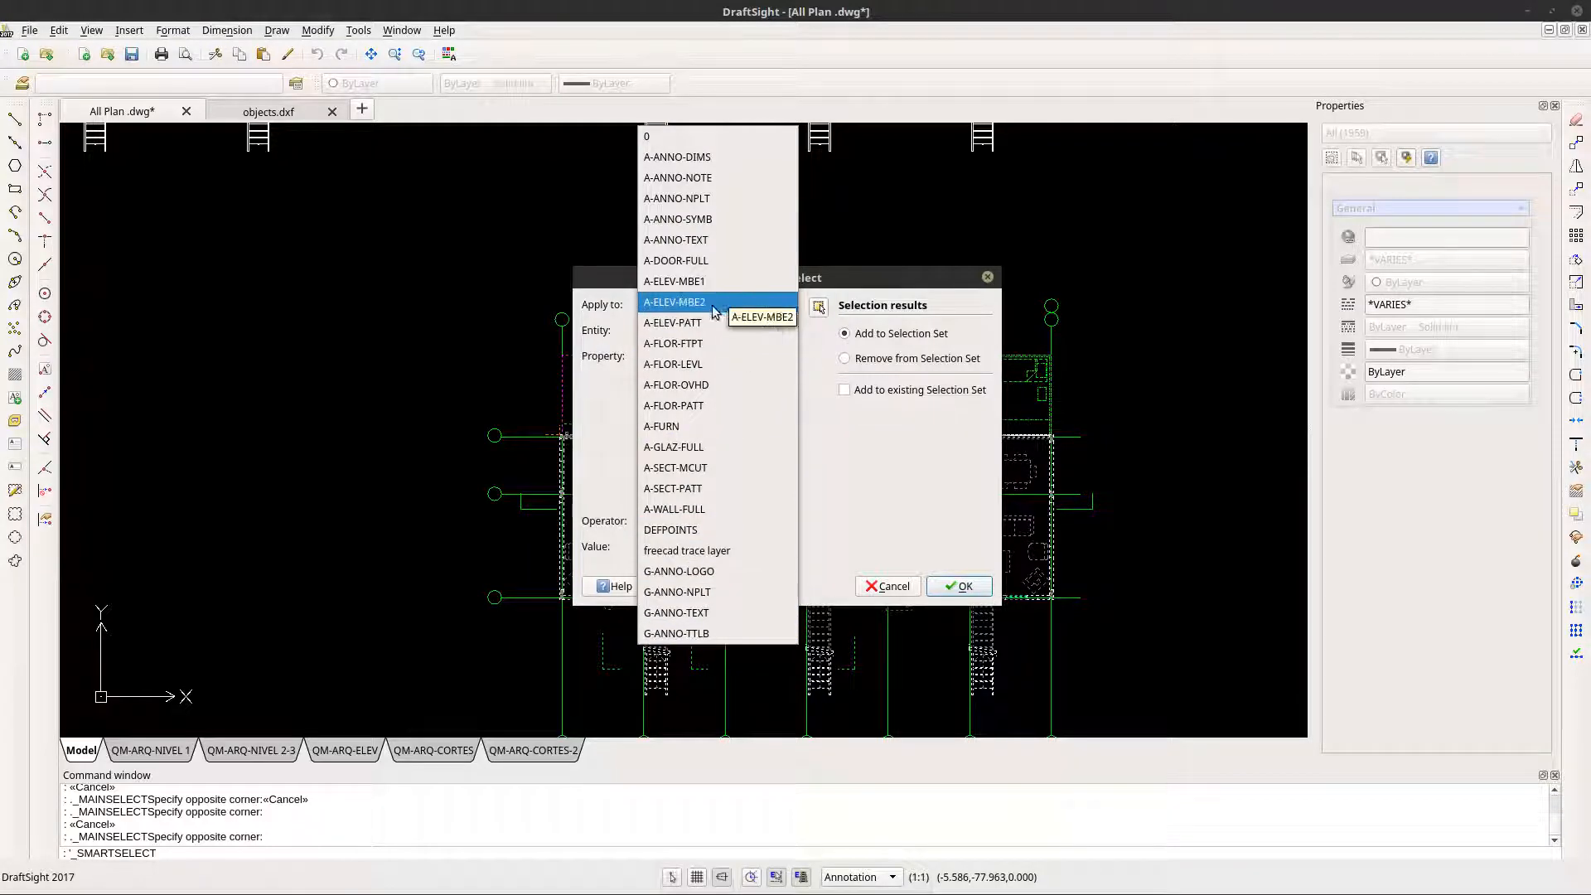
left_click(713, 386)
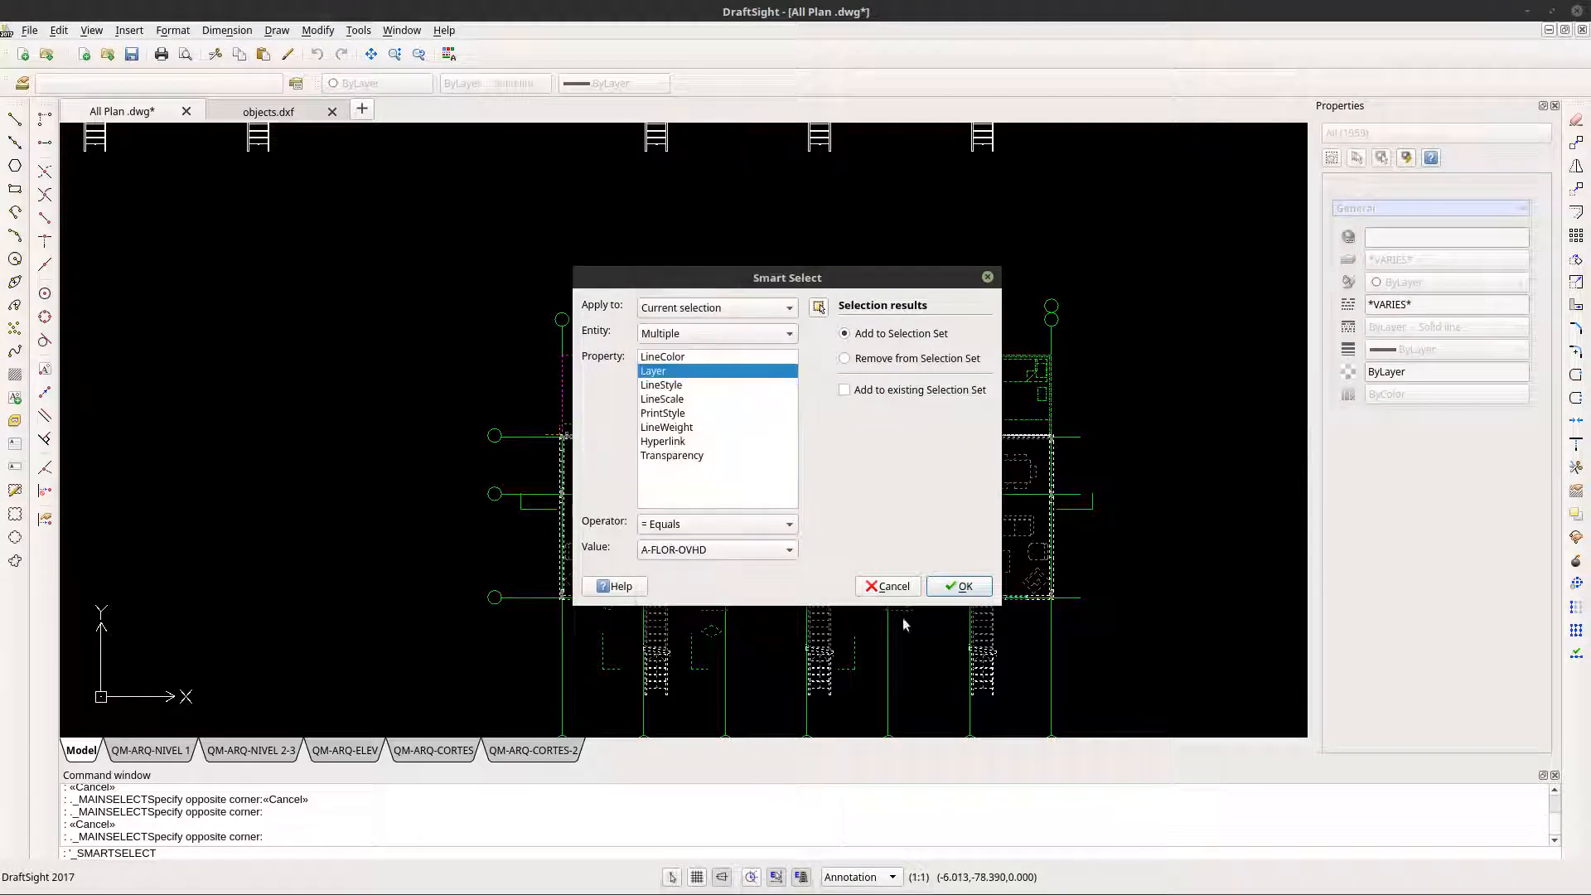
left_click(959, 586)
scroll(749, 515, "up", 5)
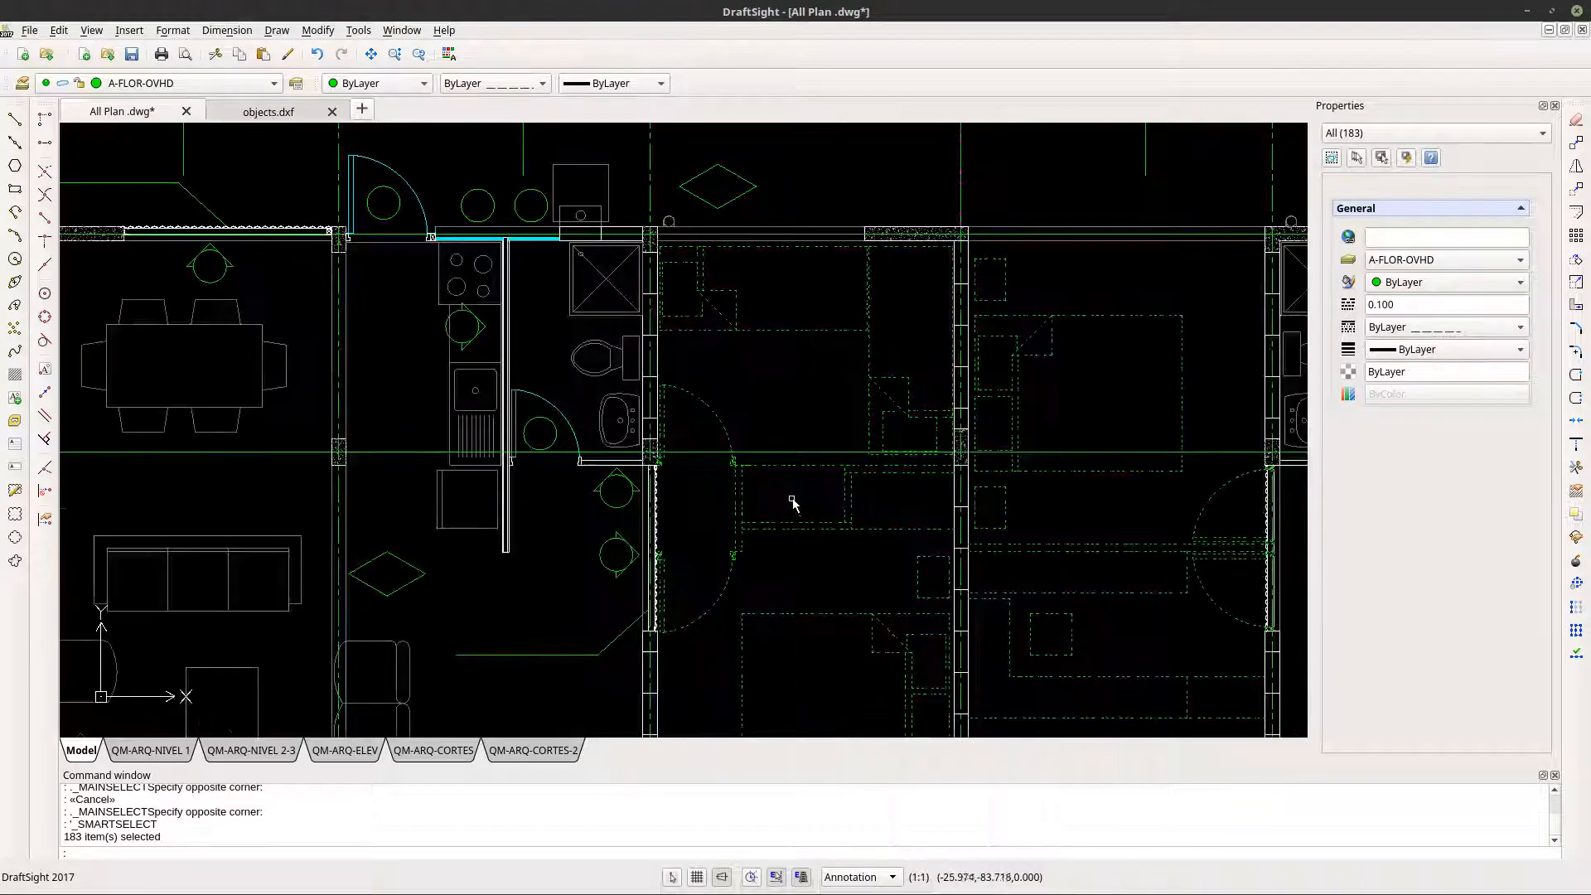
left_click(64, 33)
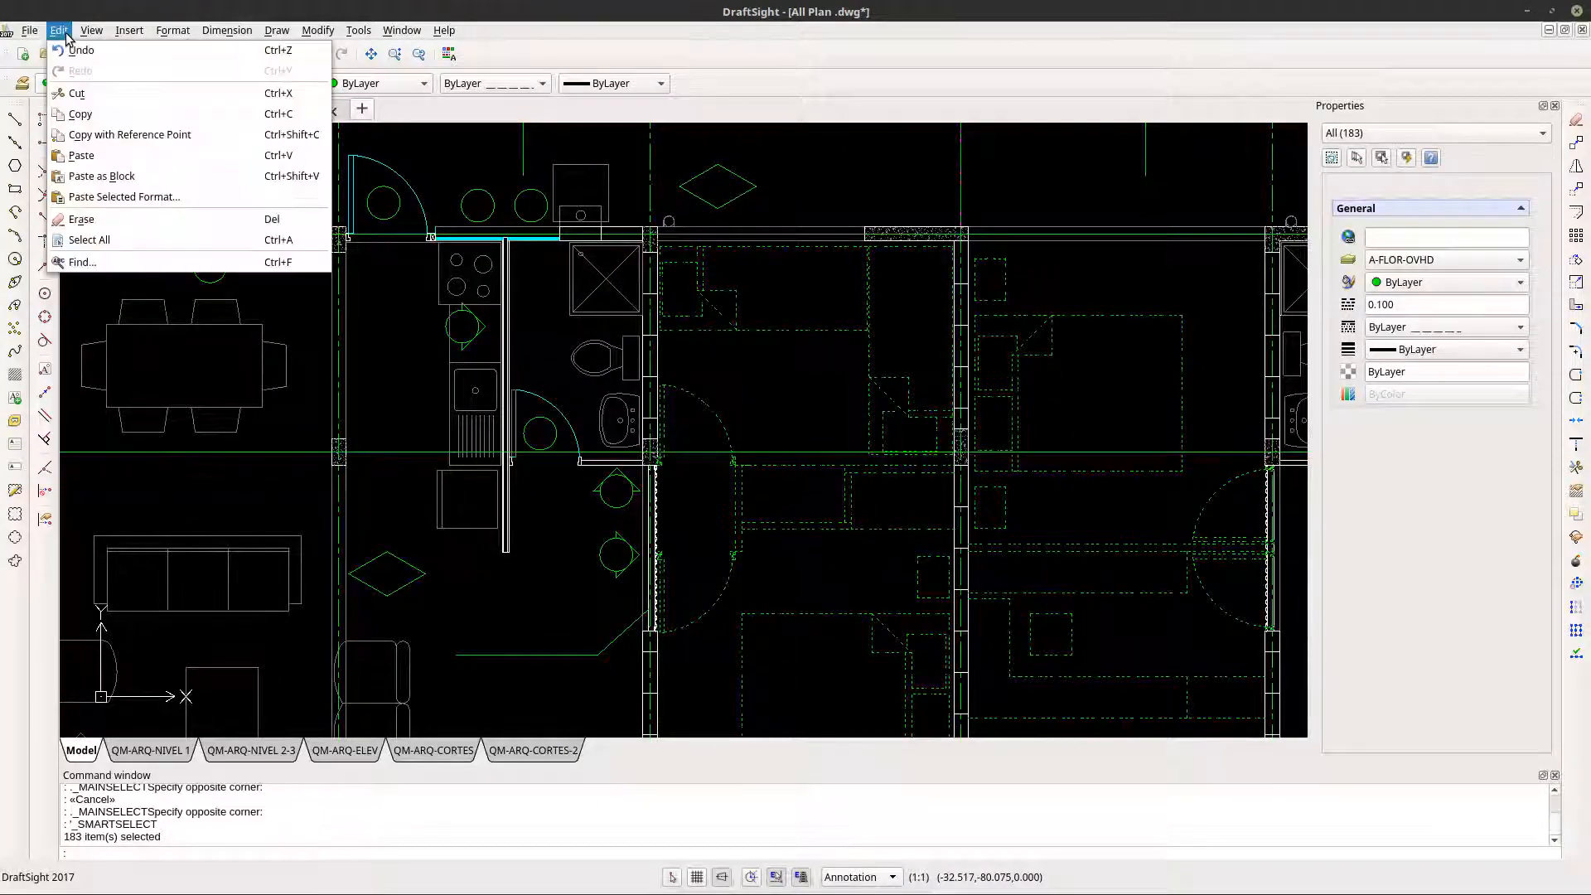
left_click(119, 121)
left_click(248, 107)
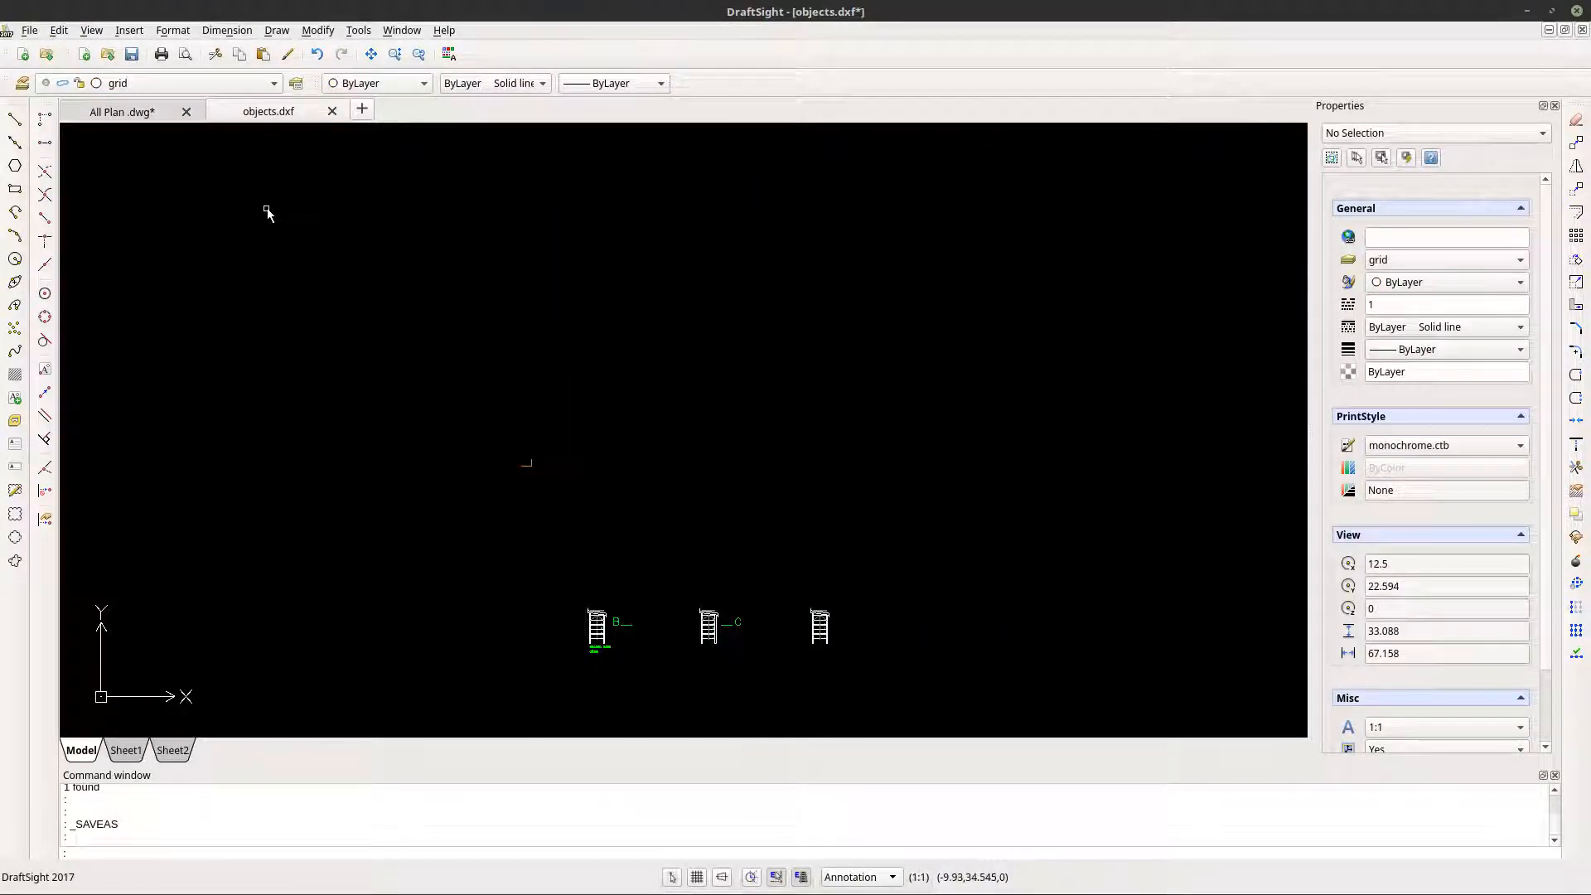
left_click(121, 116)
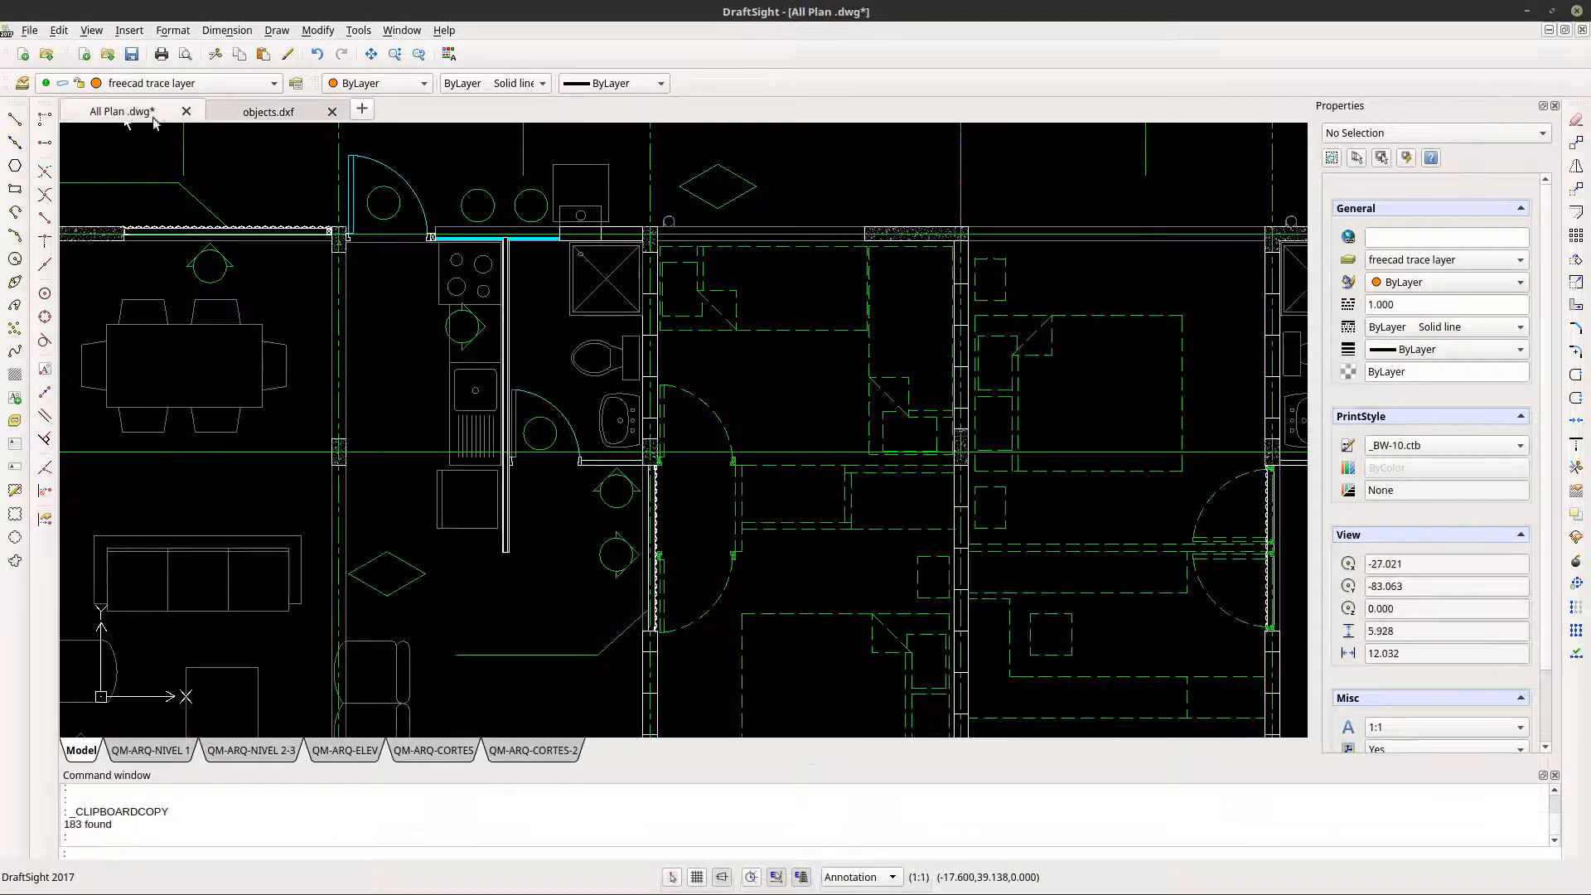
scroll(638, 447, "down", 4)
scroll(638, 444, "up", 2)
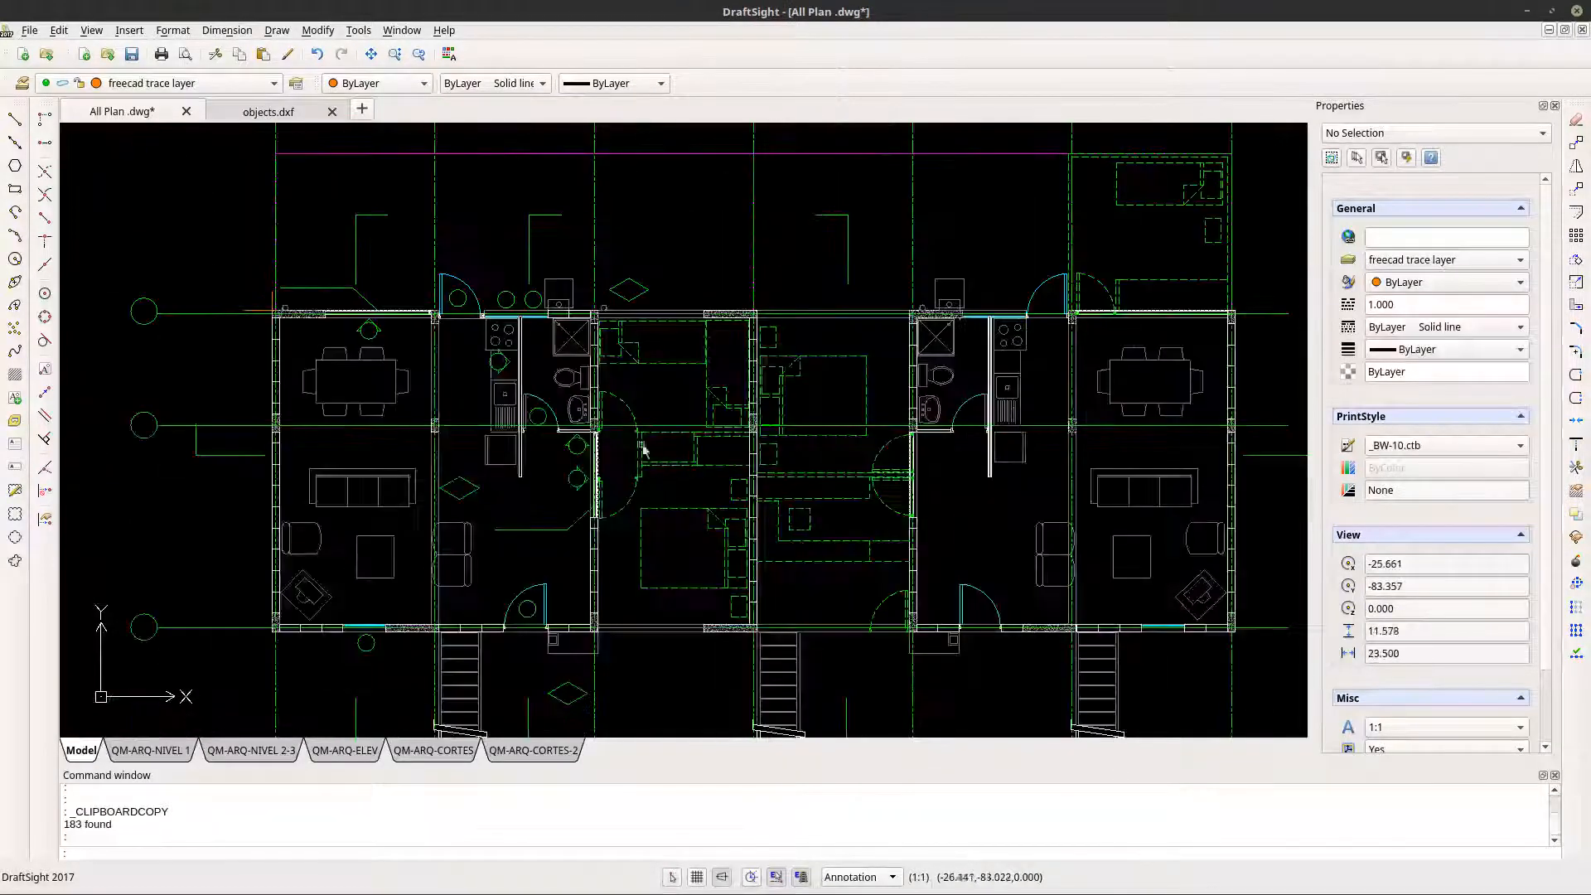
scroll(464, 325, "down", 2)
left_click(282, 179)
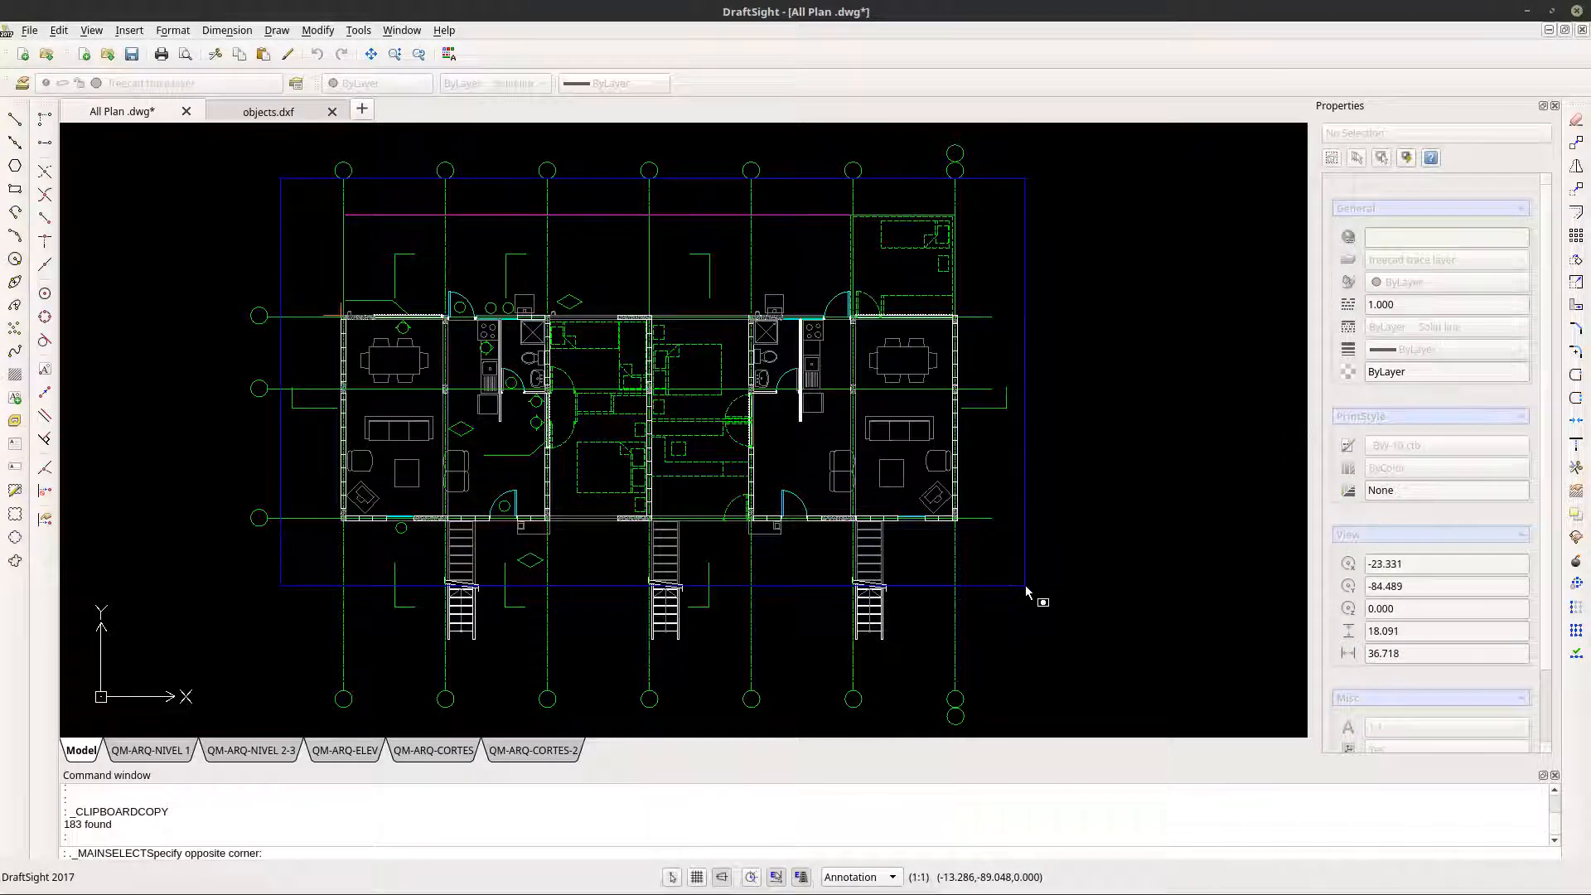
key("Escape")
- Try pasting the copied A-FLOR-OVHD elements as a block above the stairs in objects.dxf, and undo the paste
left_click(262, 116)
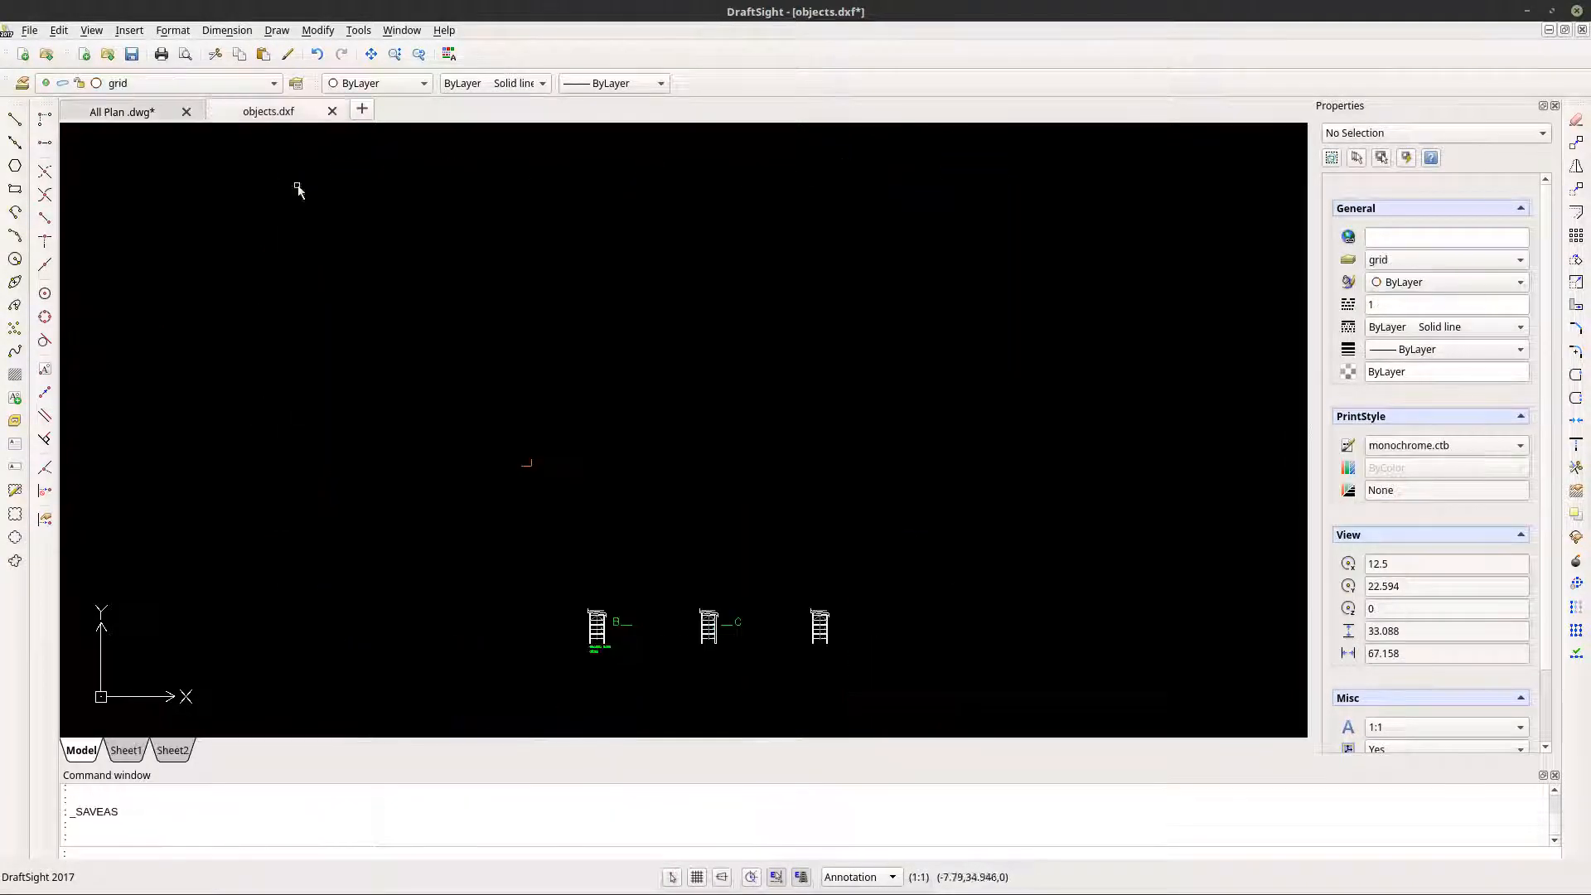
left_click(59, 30)
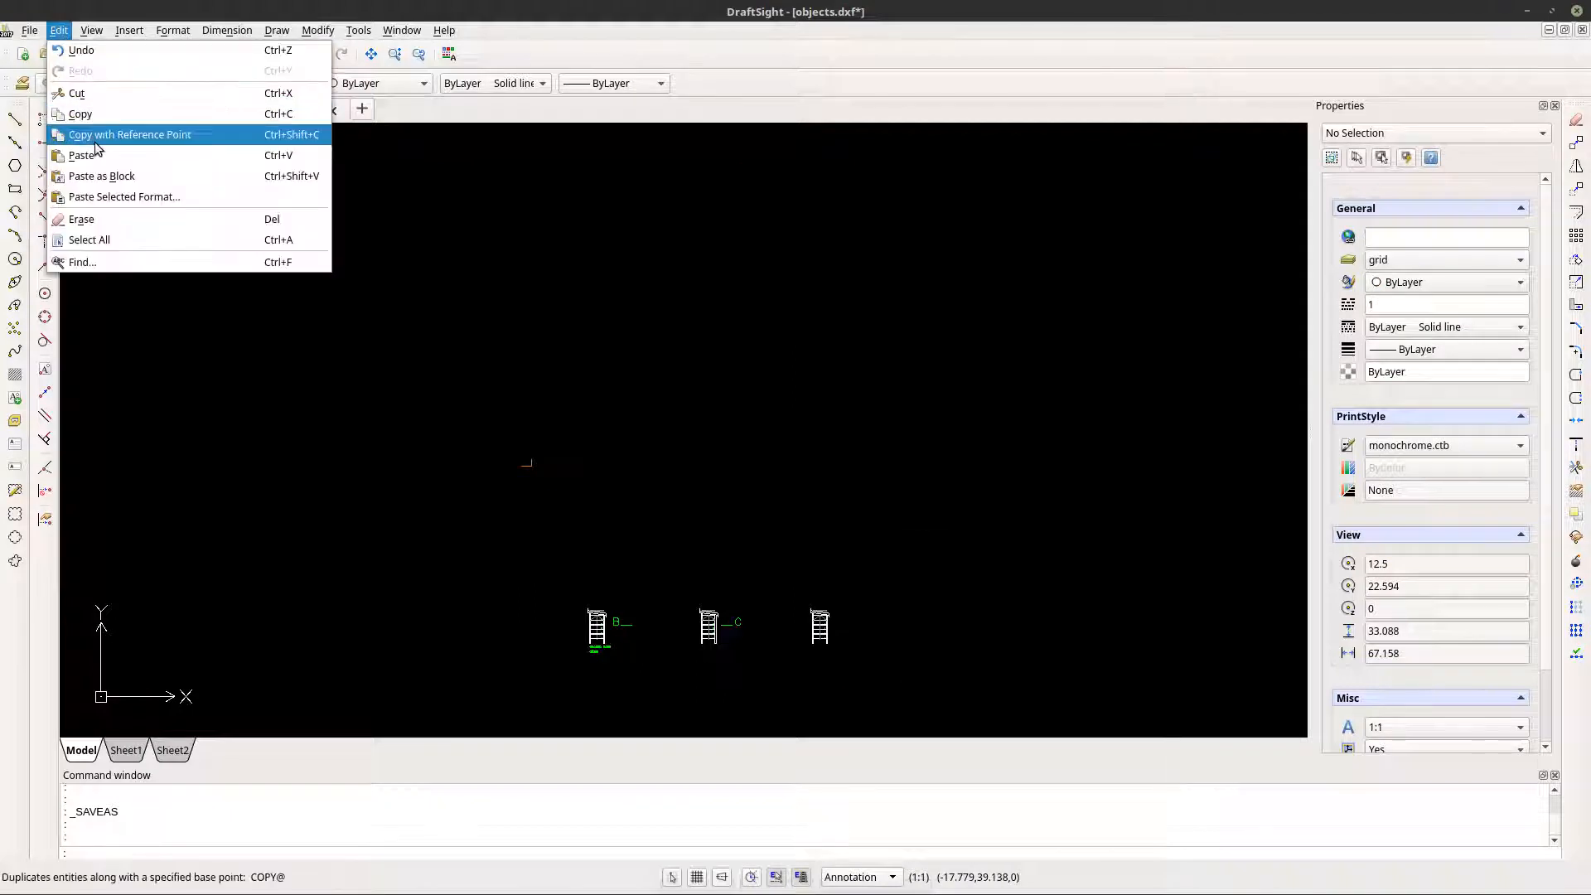
left_click(95, 175)
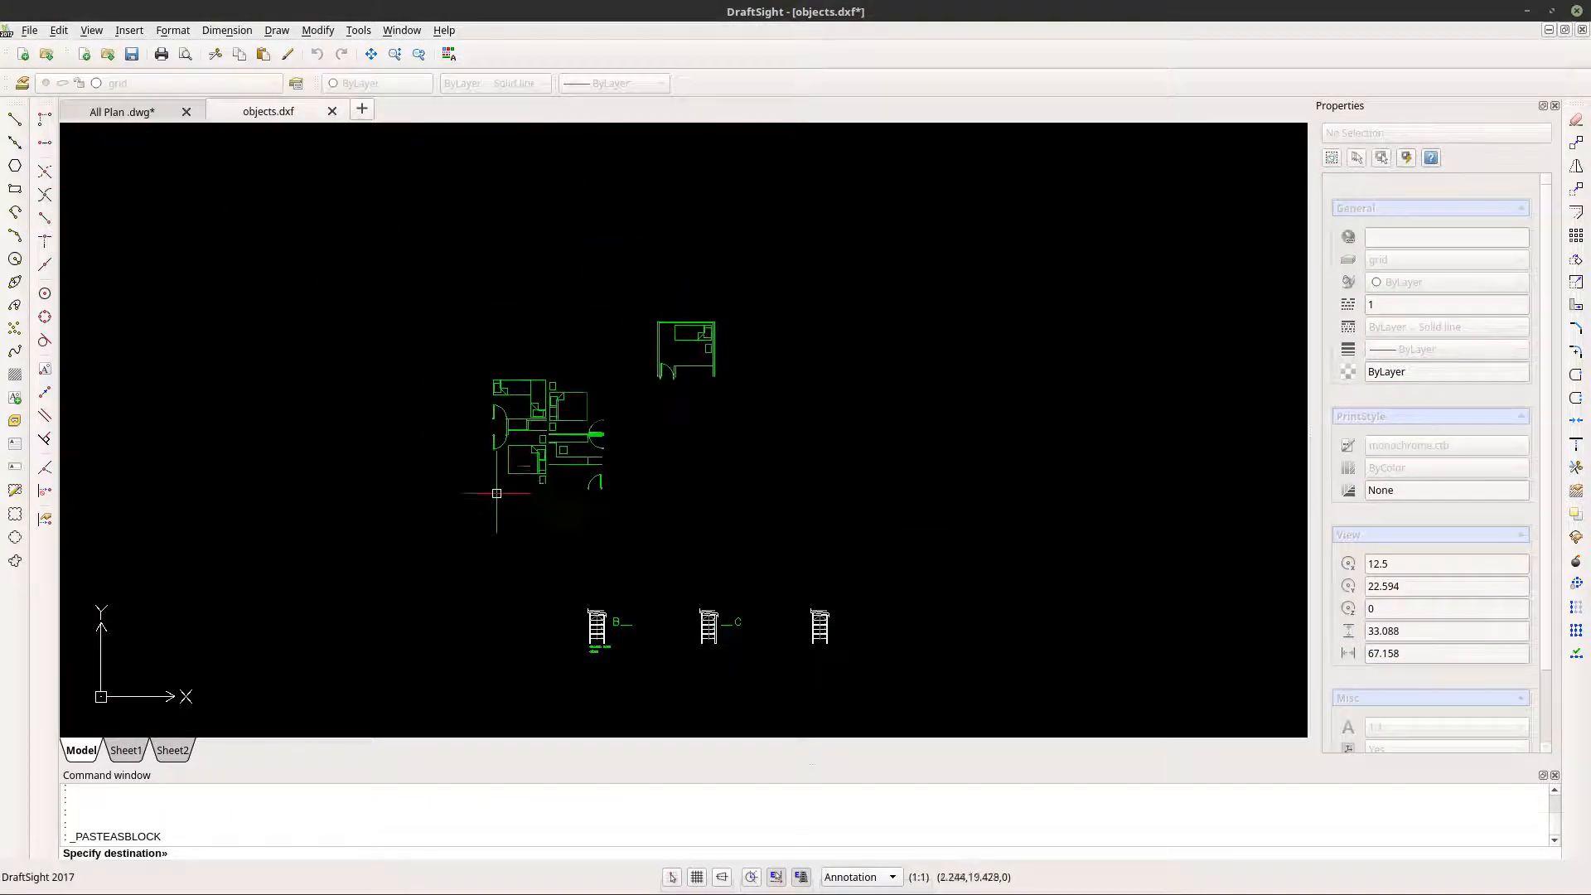
left_click(660, 554)
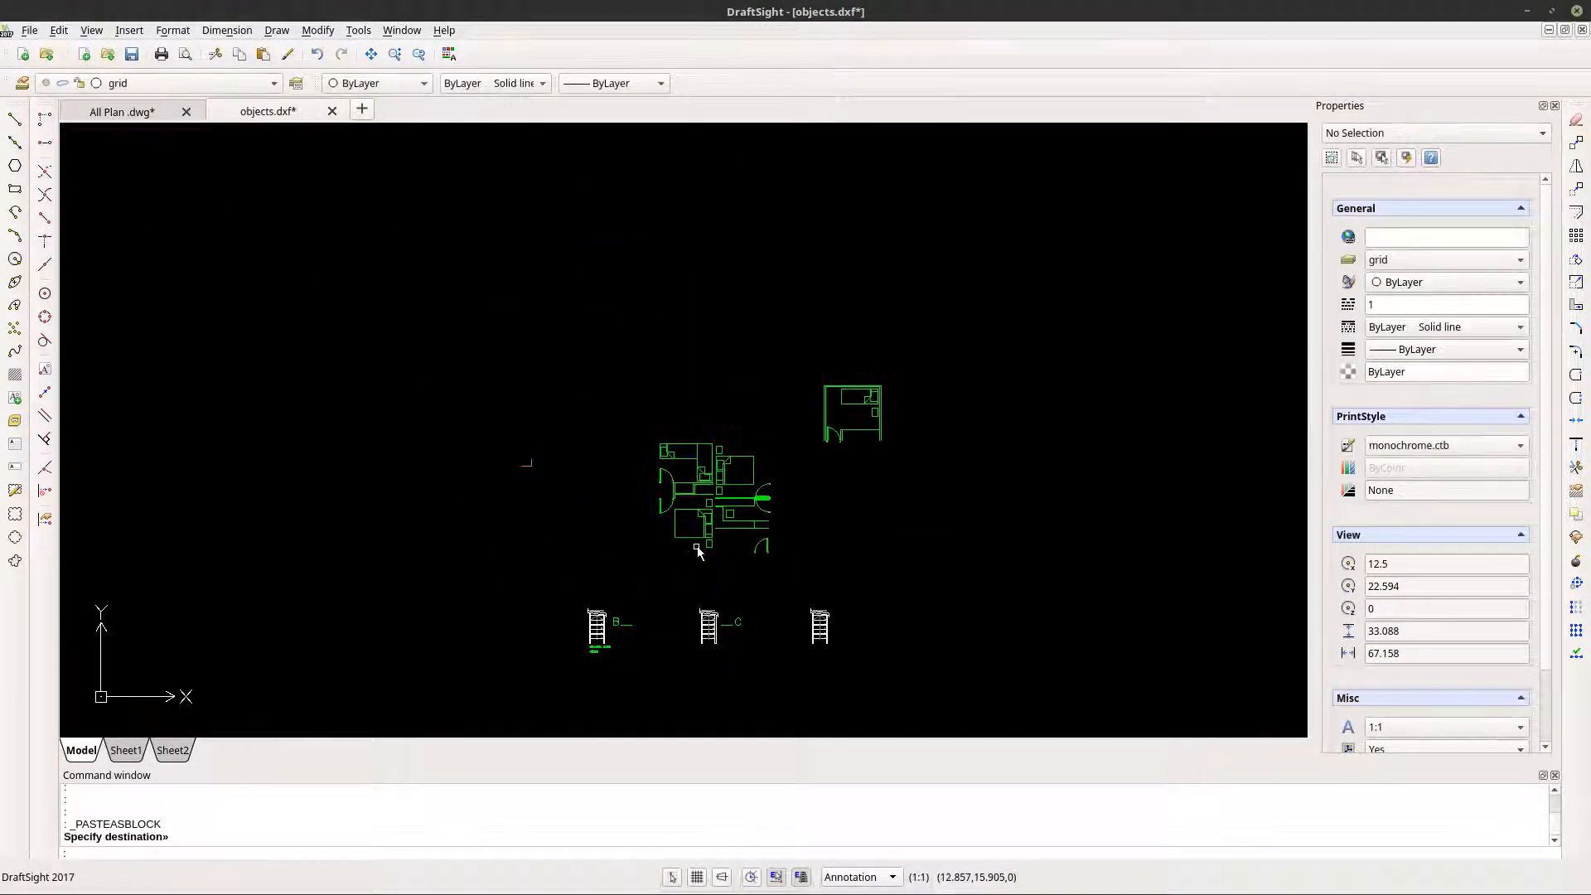
scroll(743, 494, "up", 6)
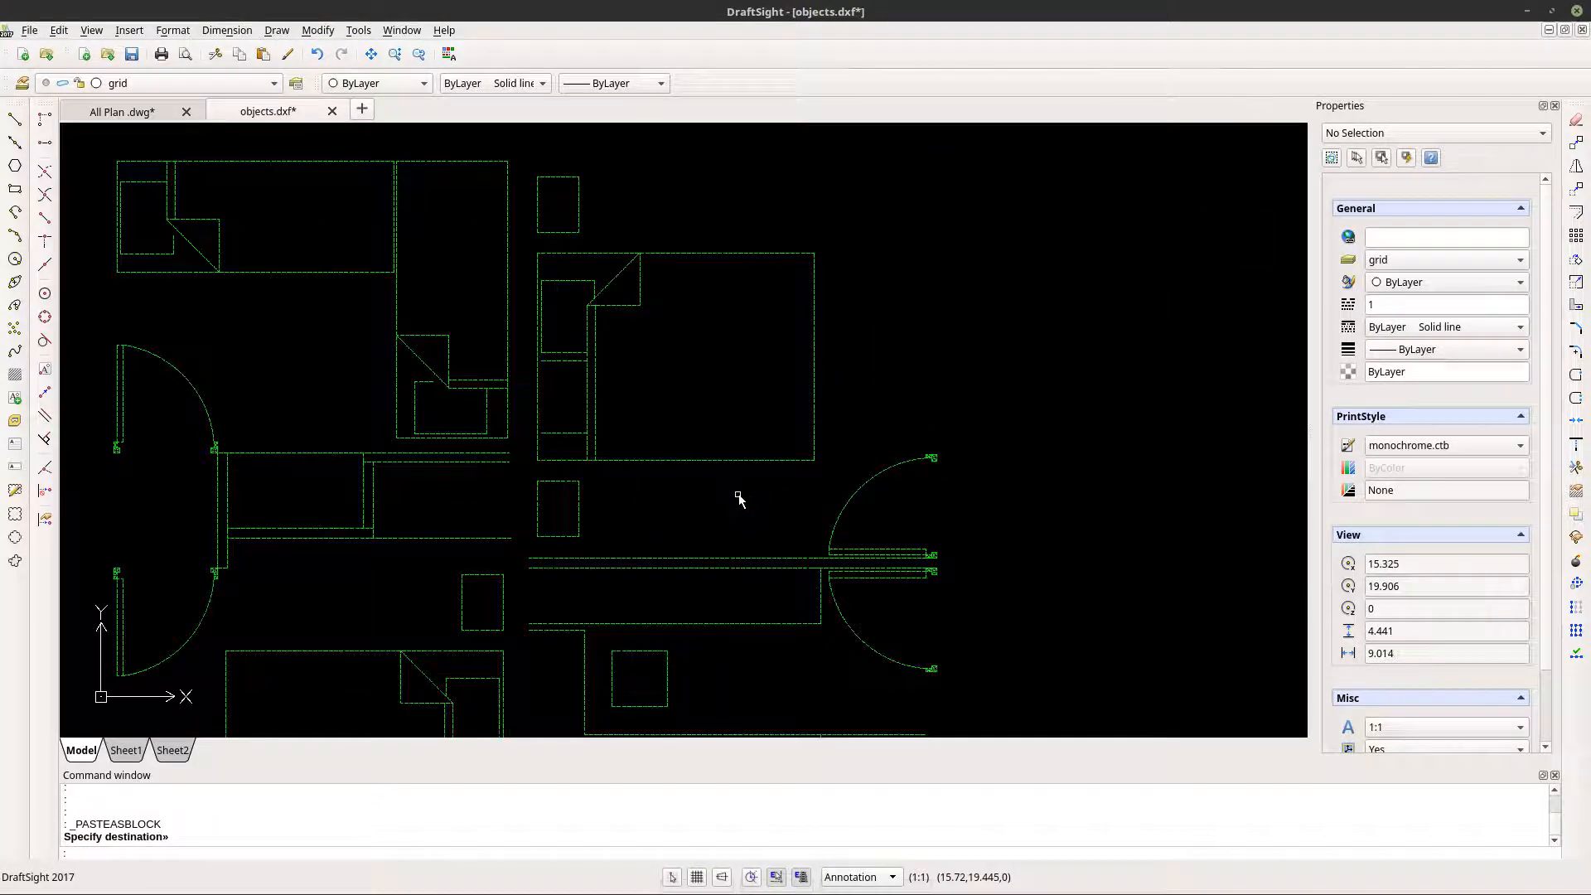
key("ctrl+z")
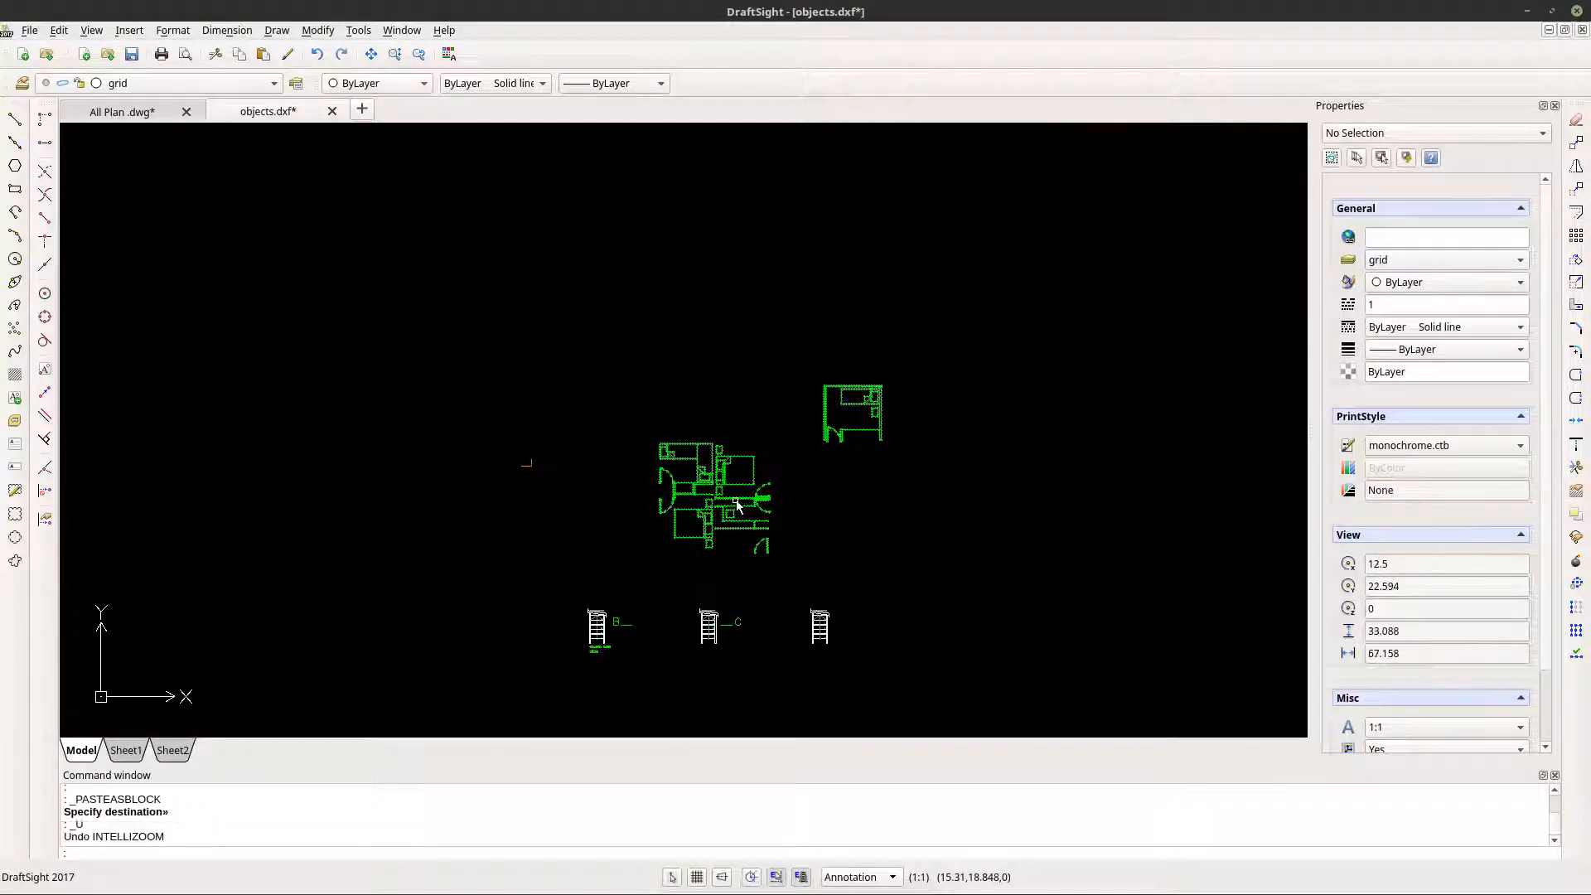
key("ctrl+z")
- Switch to All Plan, window-select the ground-floor plan, and filter the current selection to layer A-FLOR-OVHD with Smart Select
left_click(124, 113)
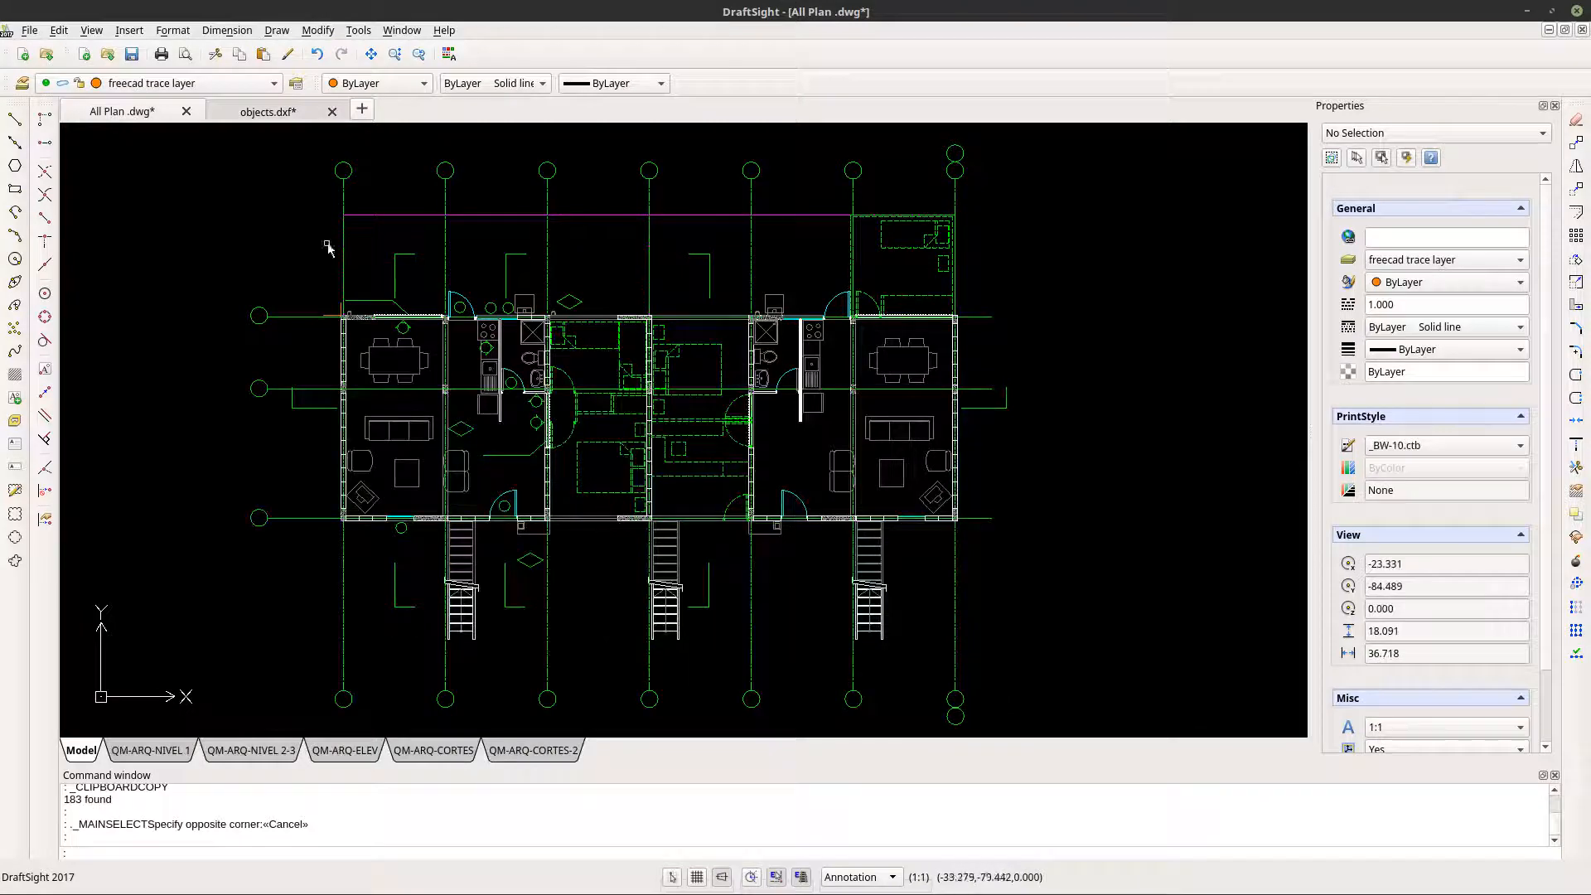
left_click(284, 179)
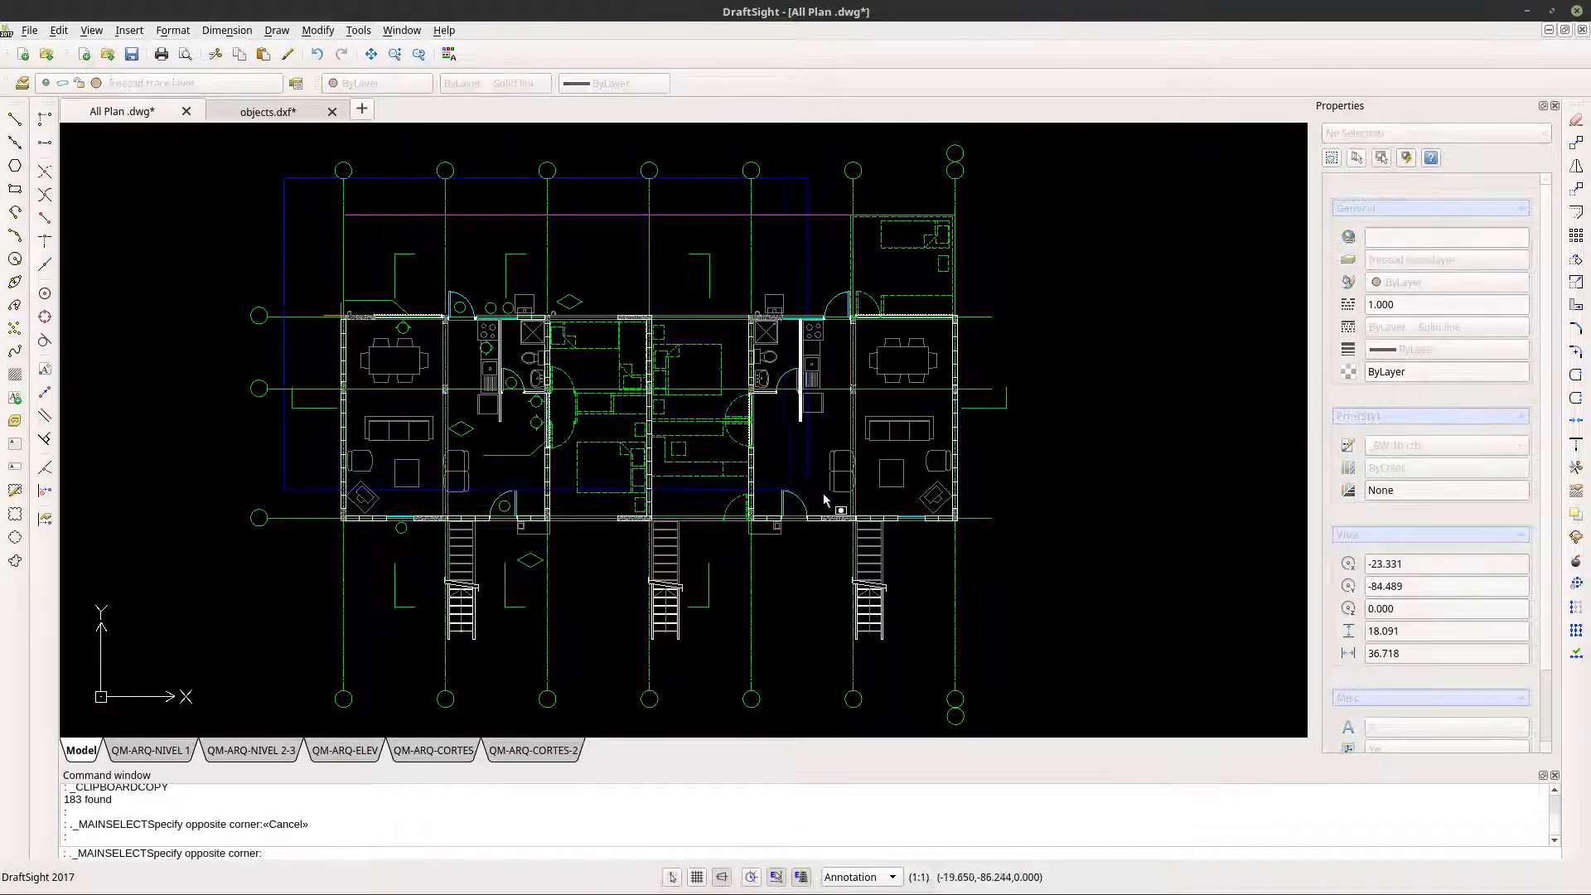
left_click(978, 538)
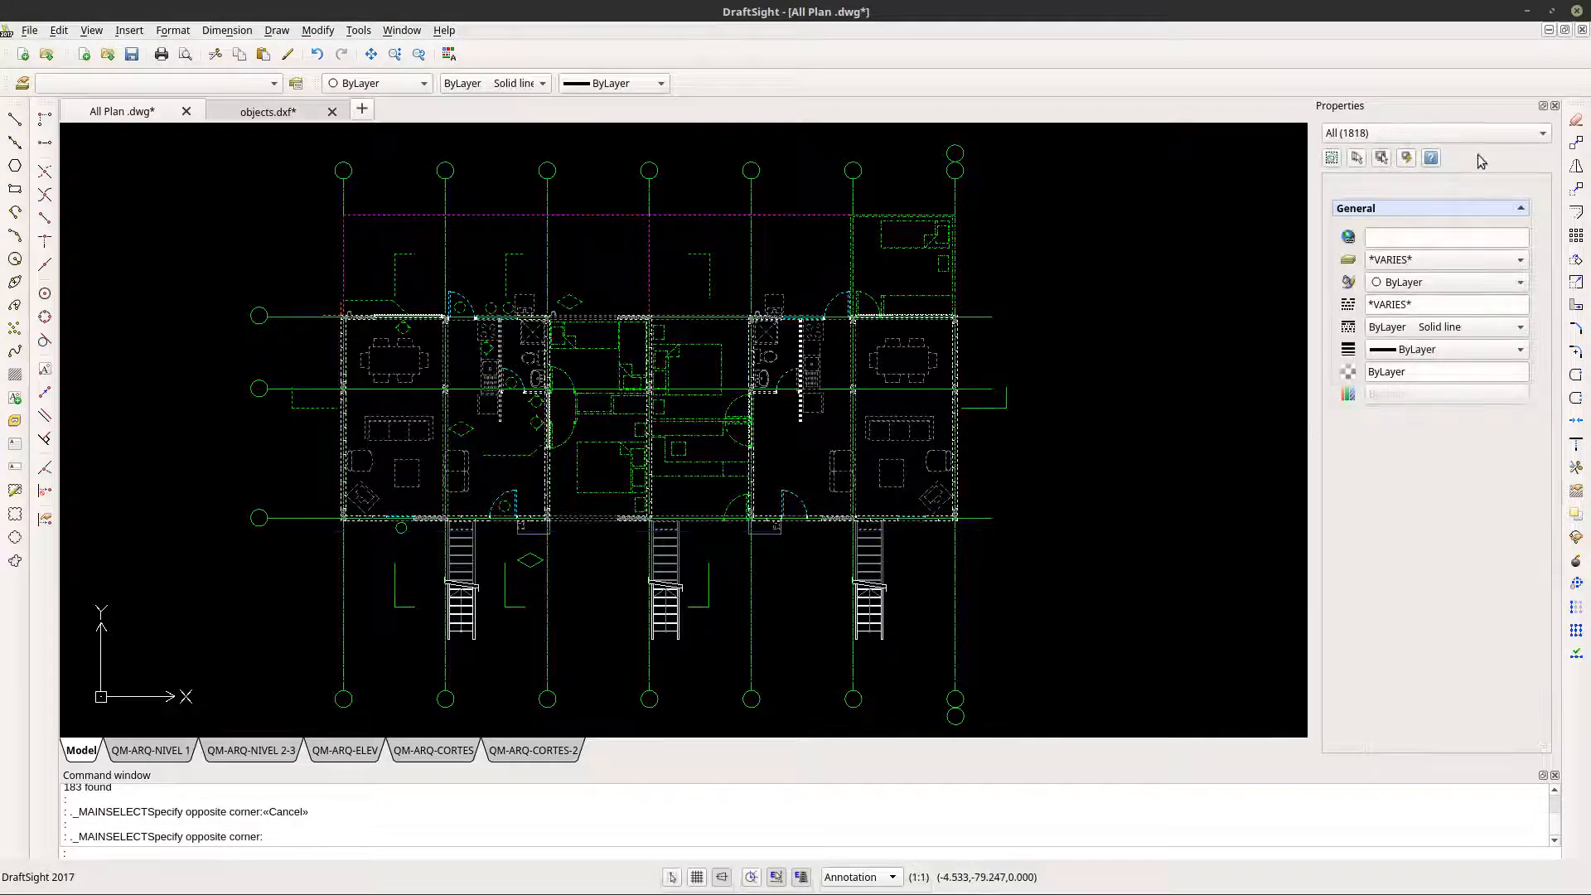
left_click(1461, 133)
left_click(1461, 134)
left_click(1407, 158)
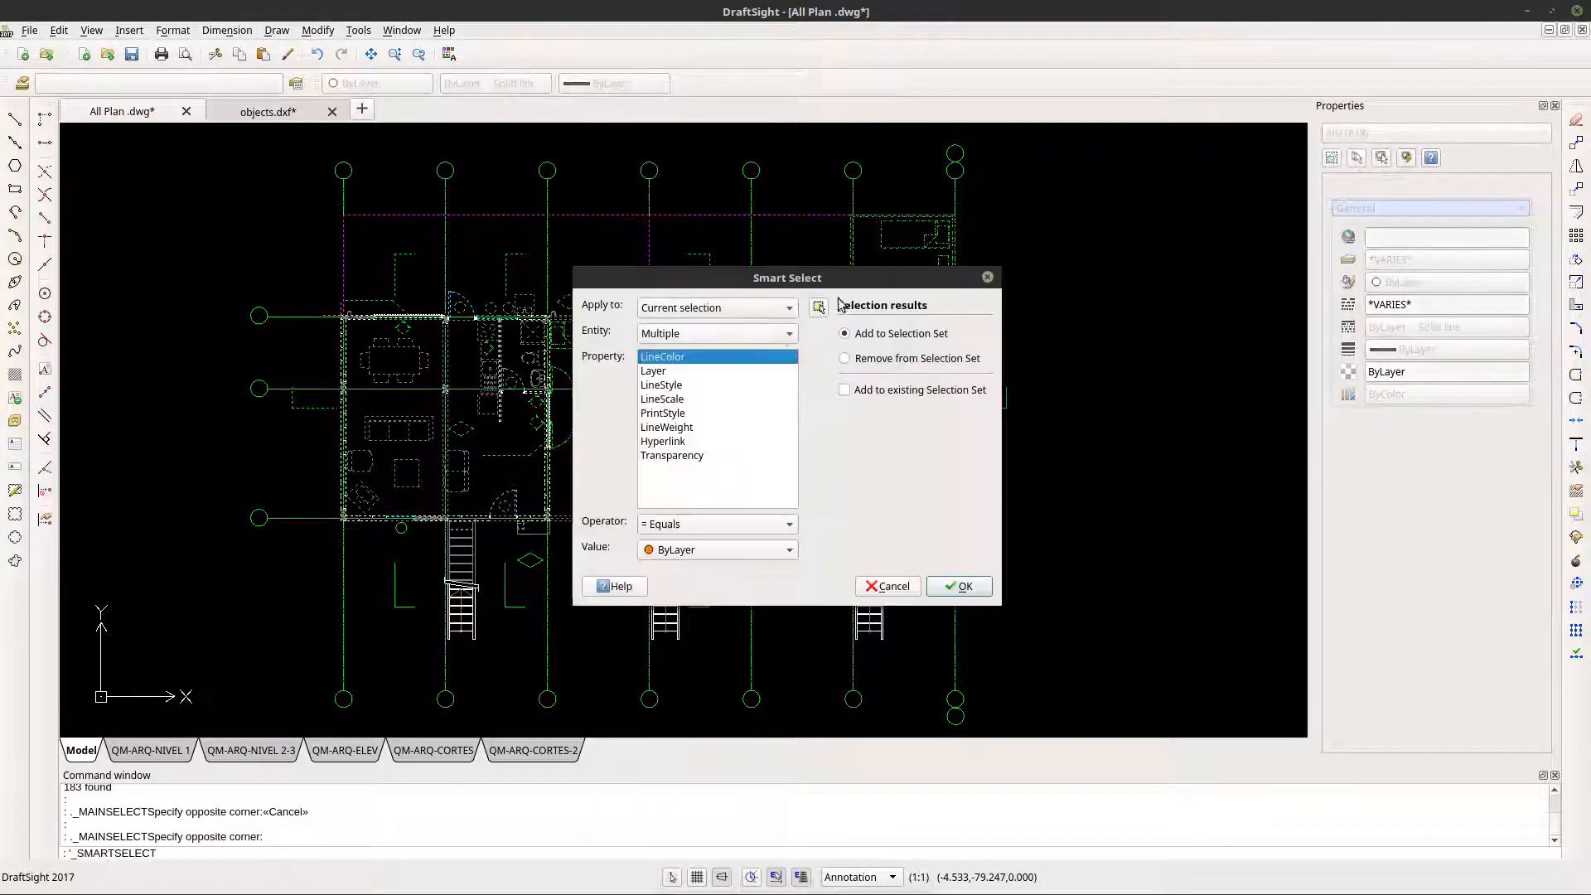
left_click(717, 307)
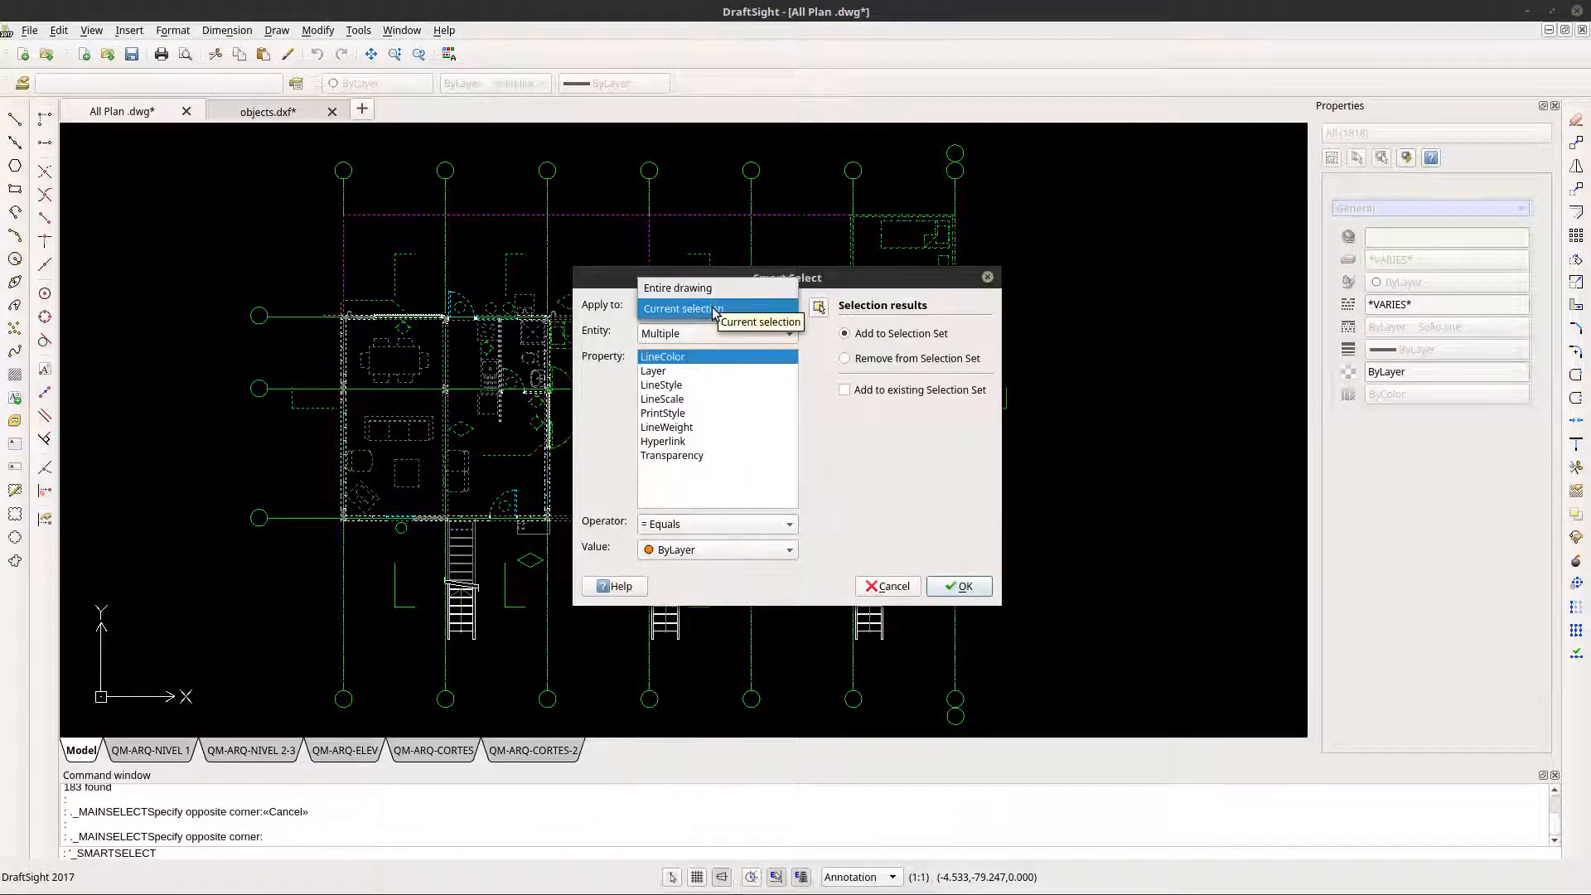
left_click(696, 310)
left_click(667, 371)
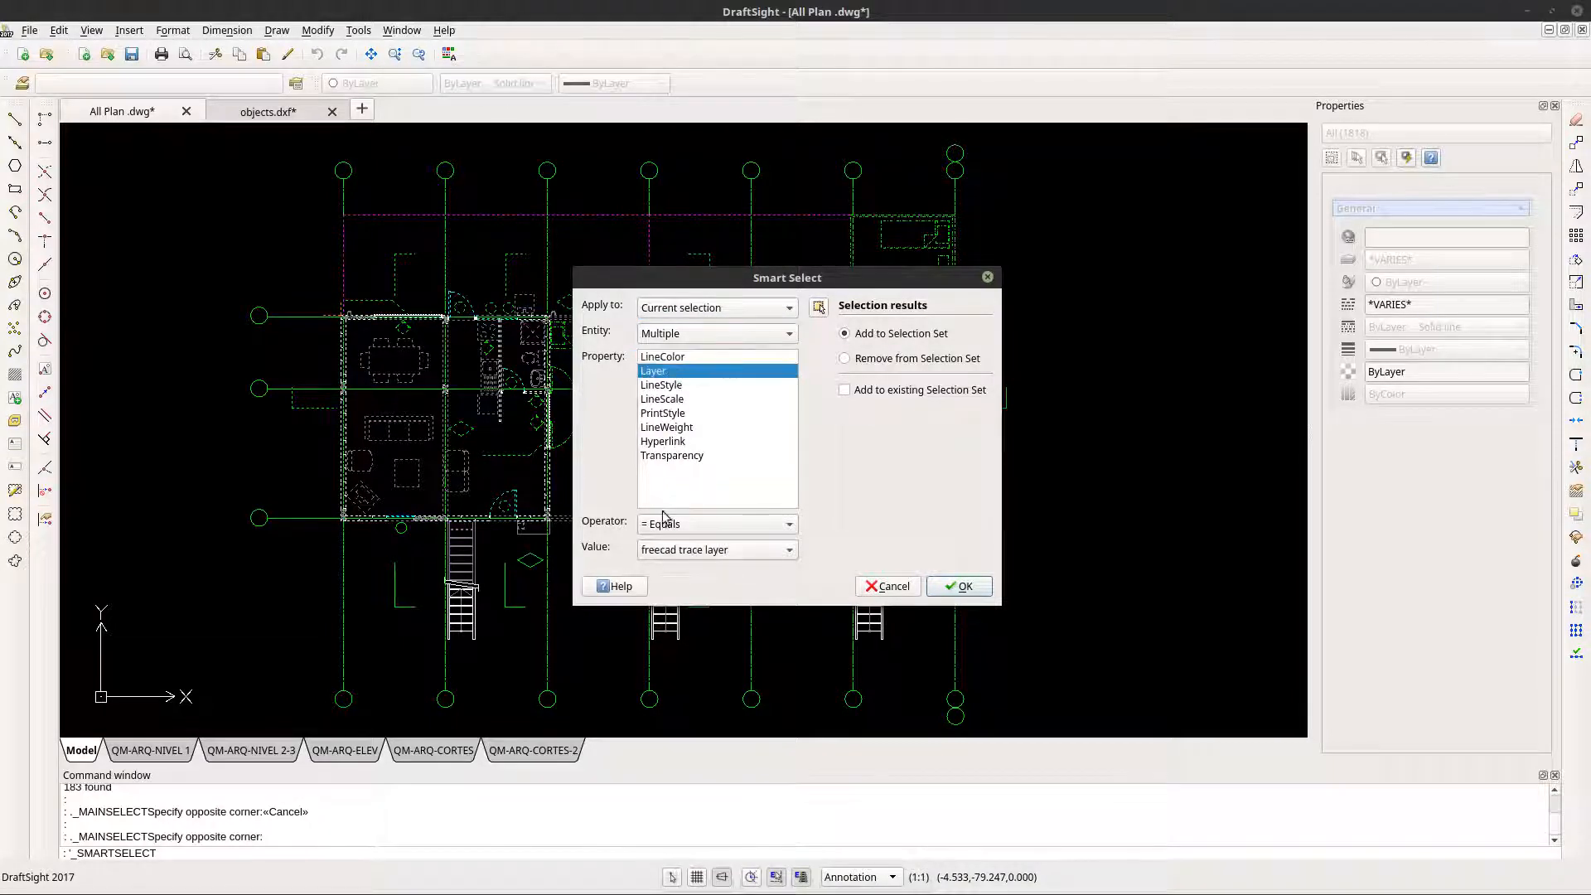
left_click(667, 549)
left_click(720, 385)
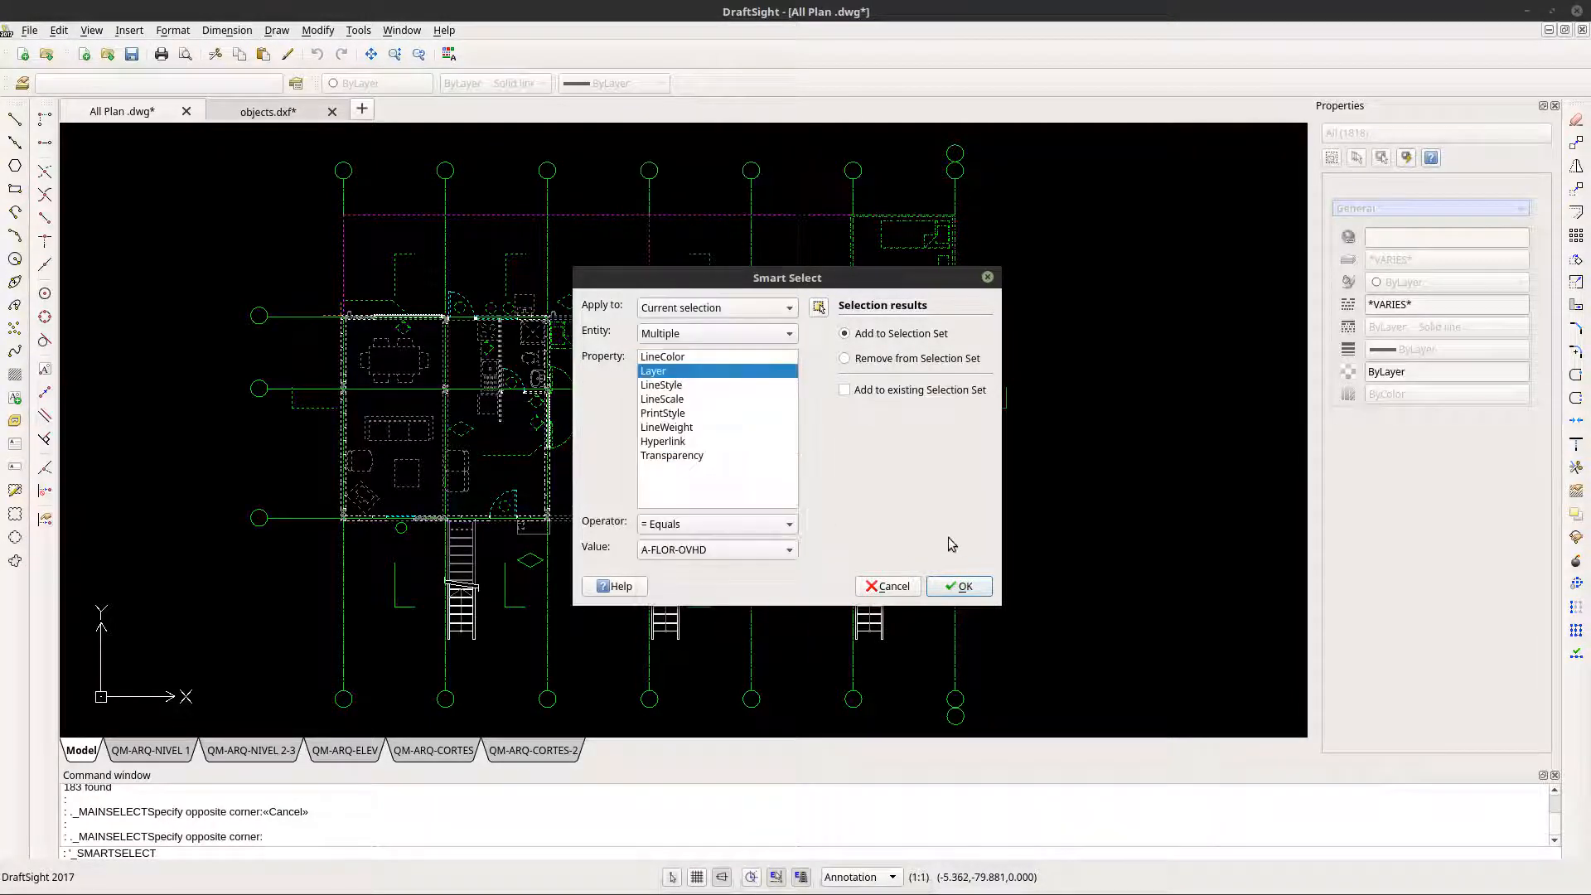
left_click(961, 580)
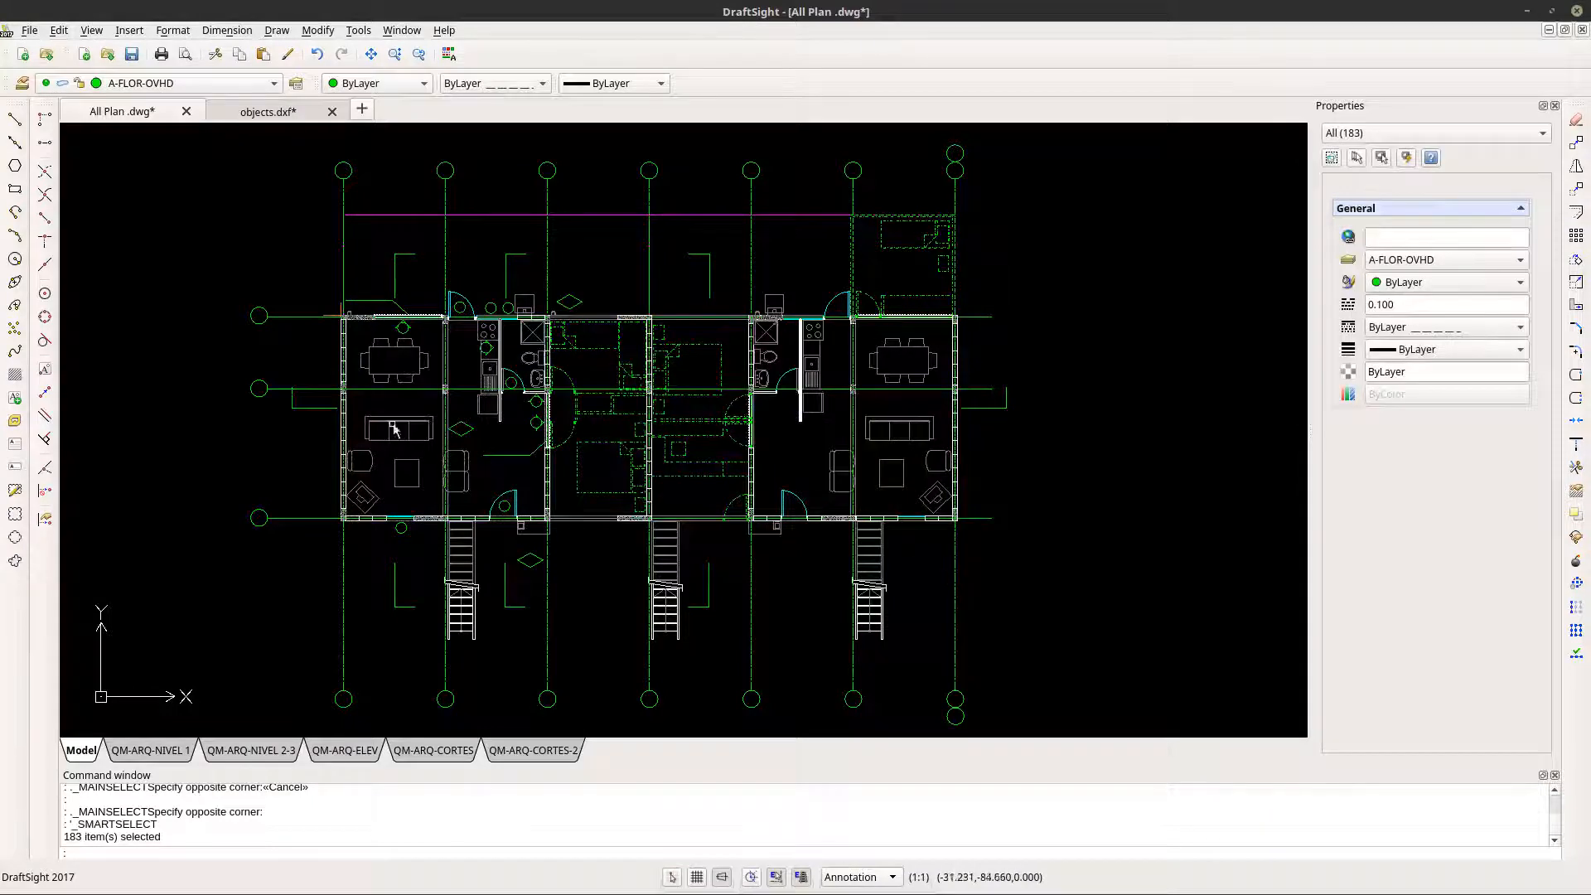
- Add the two corner reference lines at the plan's upper-left wall corner to the selection and copy everything
scroll(340, 327, "up", 5)
left_click(350, 278)
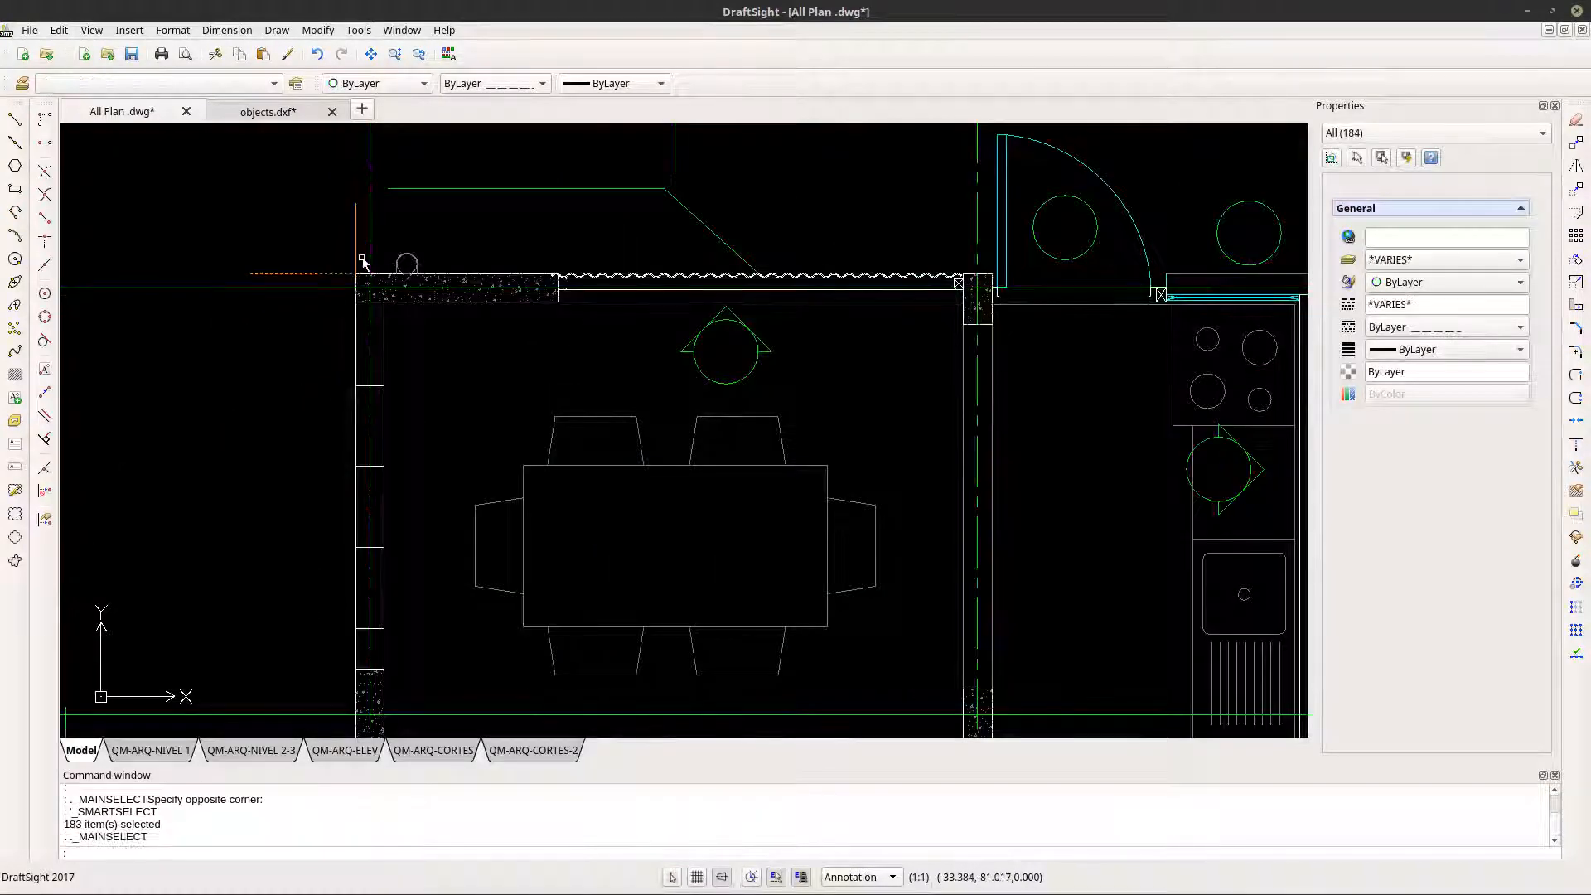
left_click(347, 267)
scroll(347, 267, "down", 5)
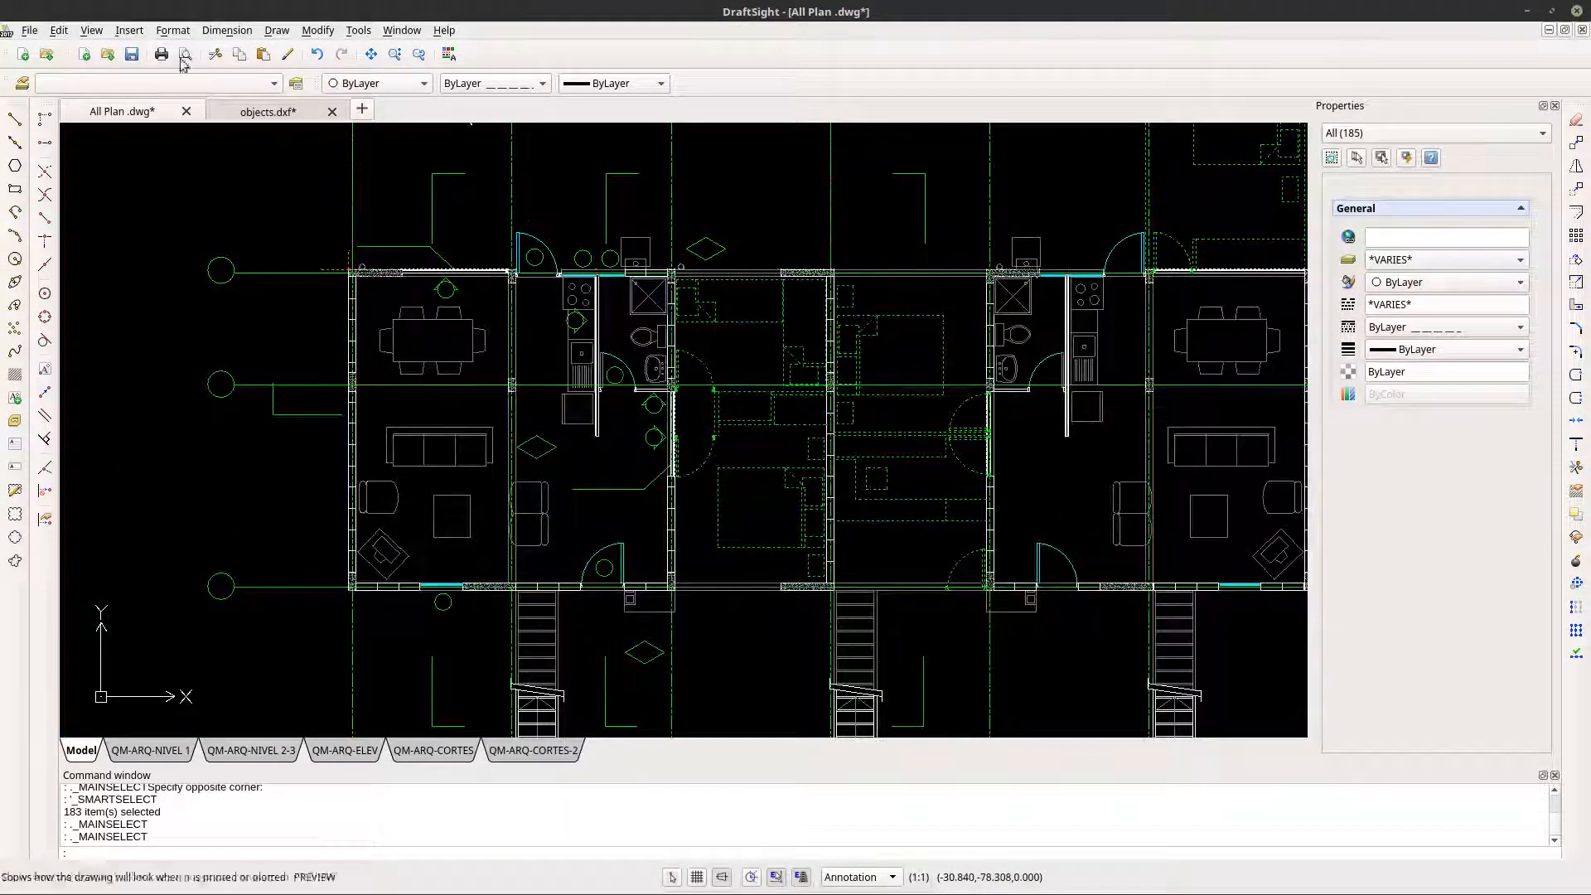
left_click(58, 30)
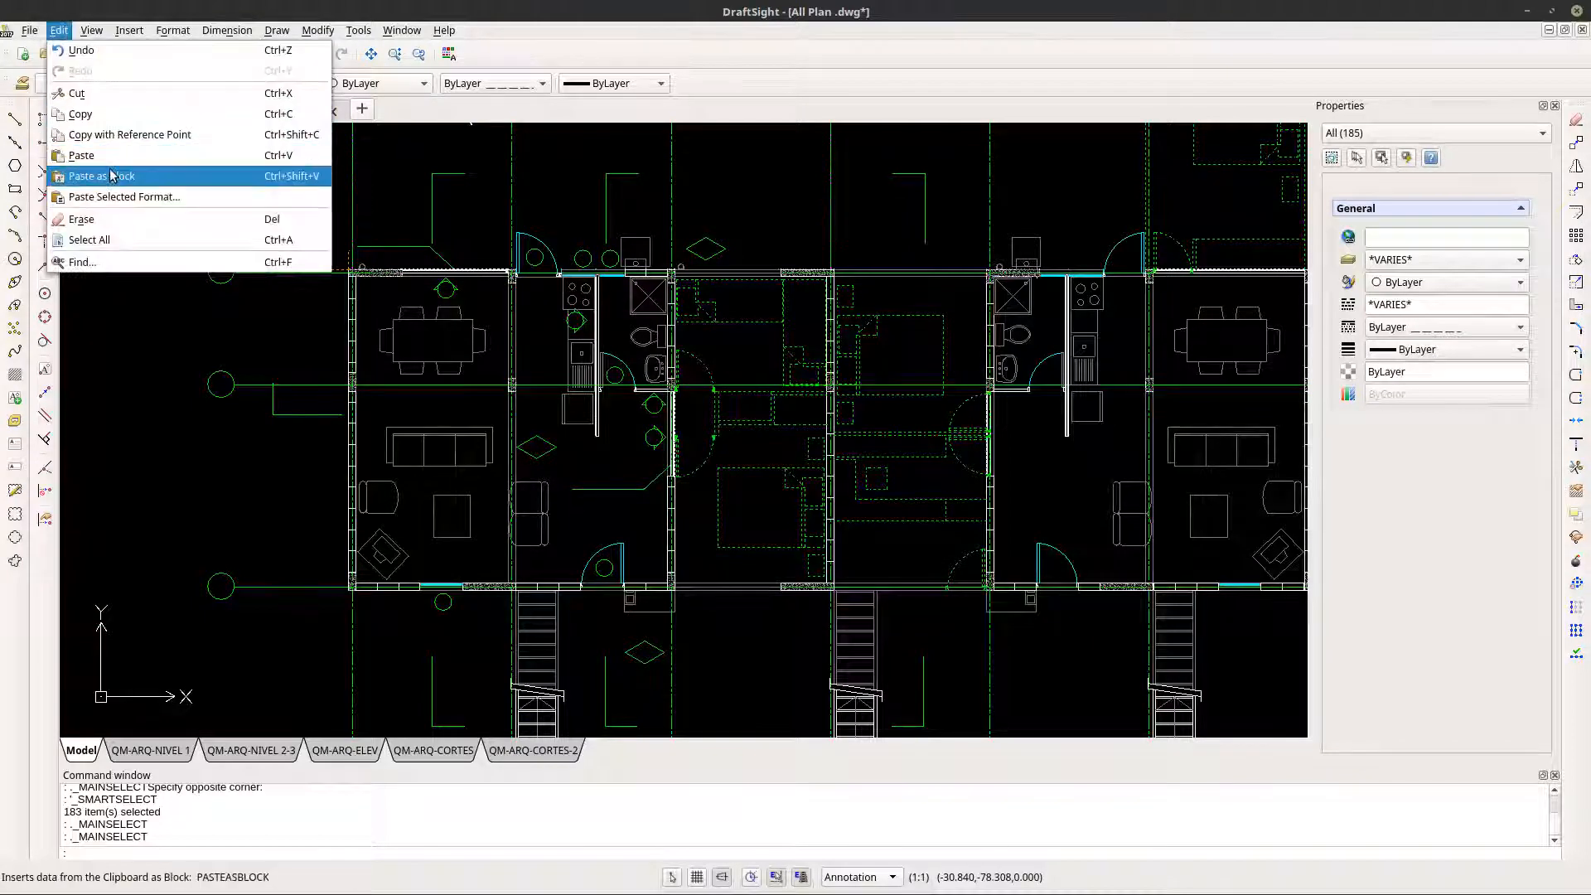
left_click(119, 114)
- Paste the copied elements as a block above the stairs in objects.dxf, and delete the old stairs block
left_click(257, 111)
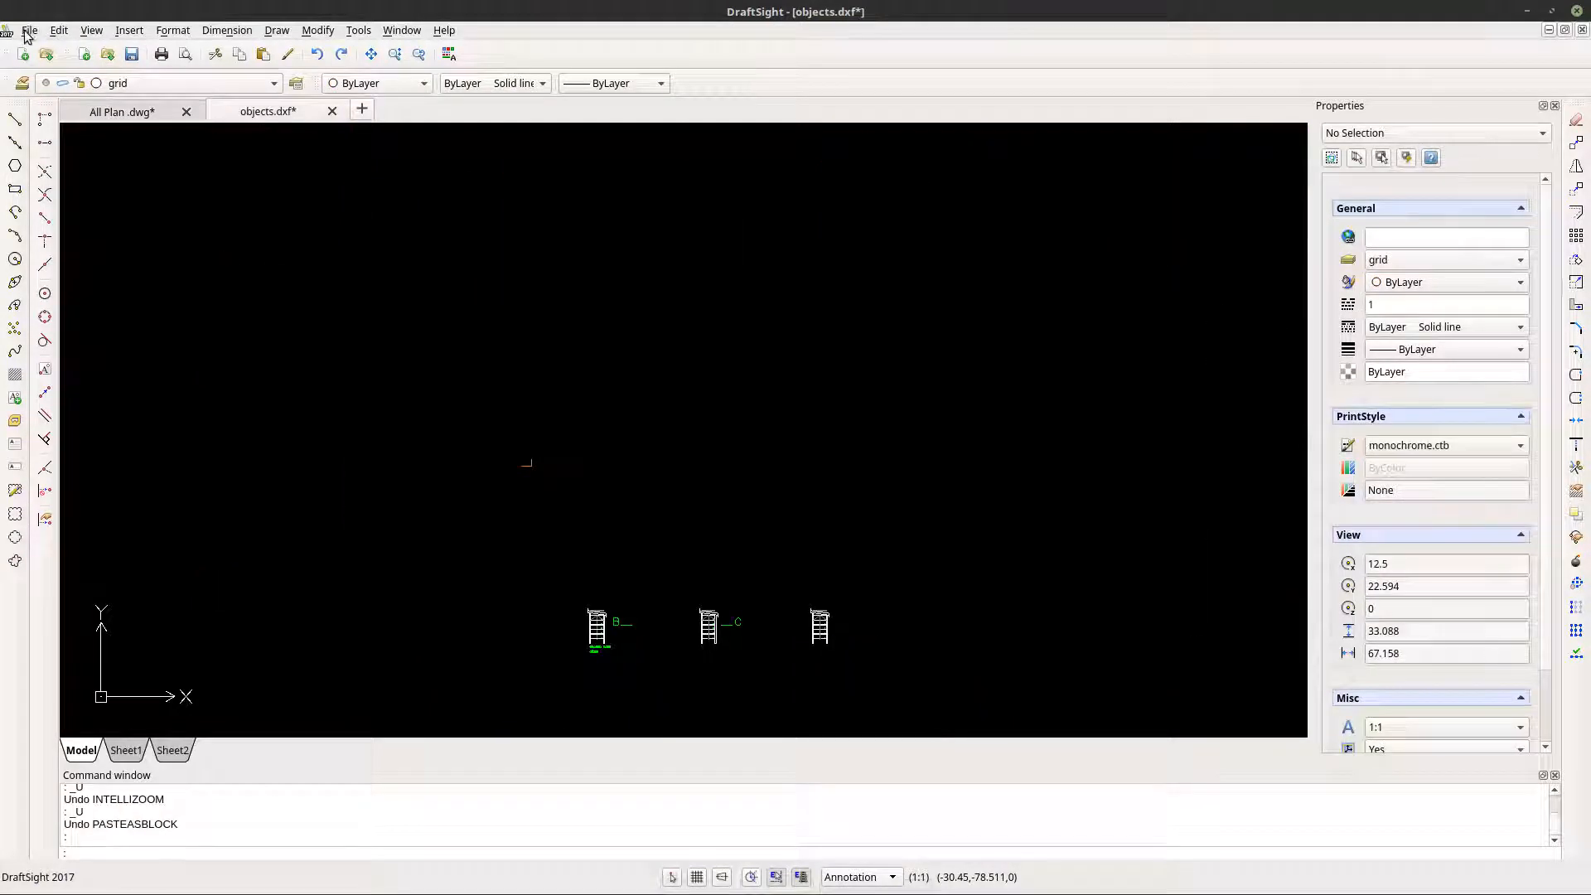
left_click(29, 30)
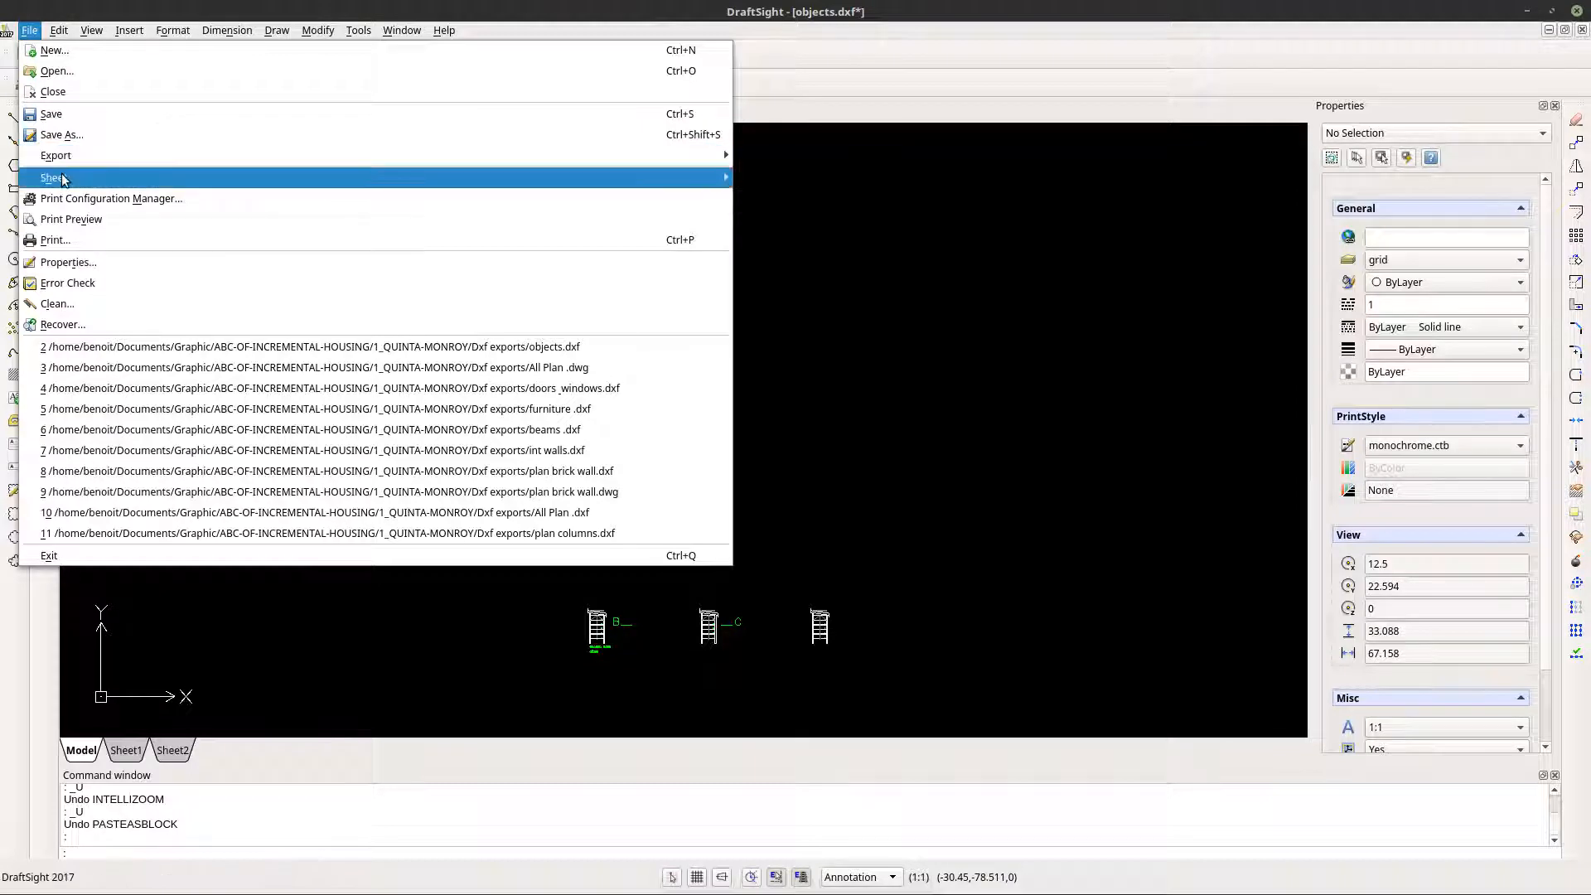
mouse_move(59, 31)
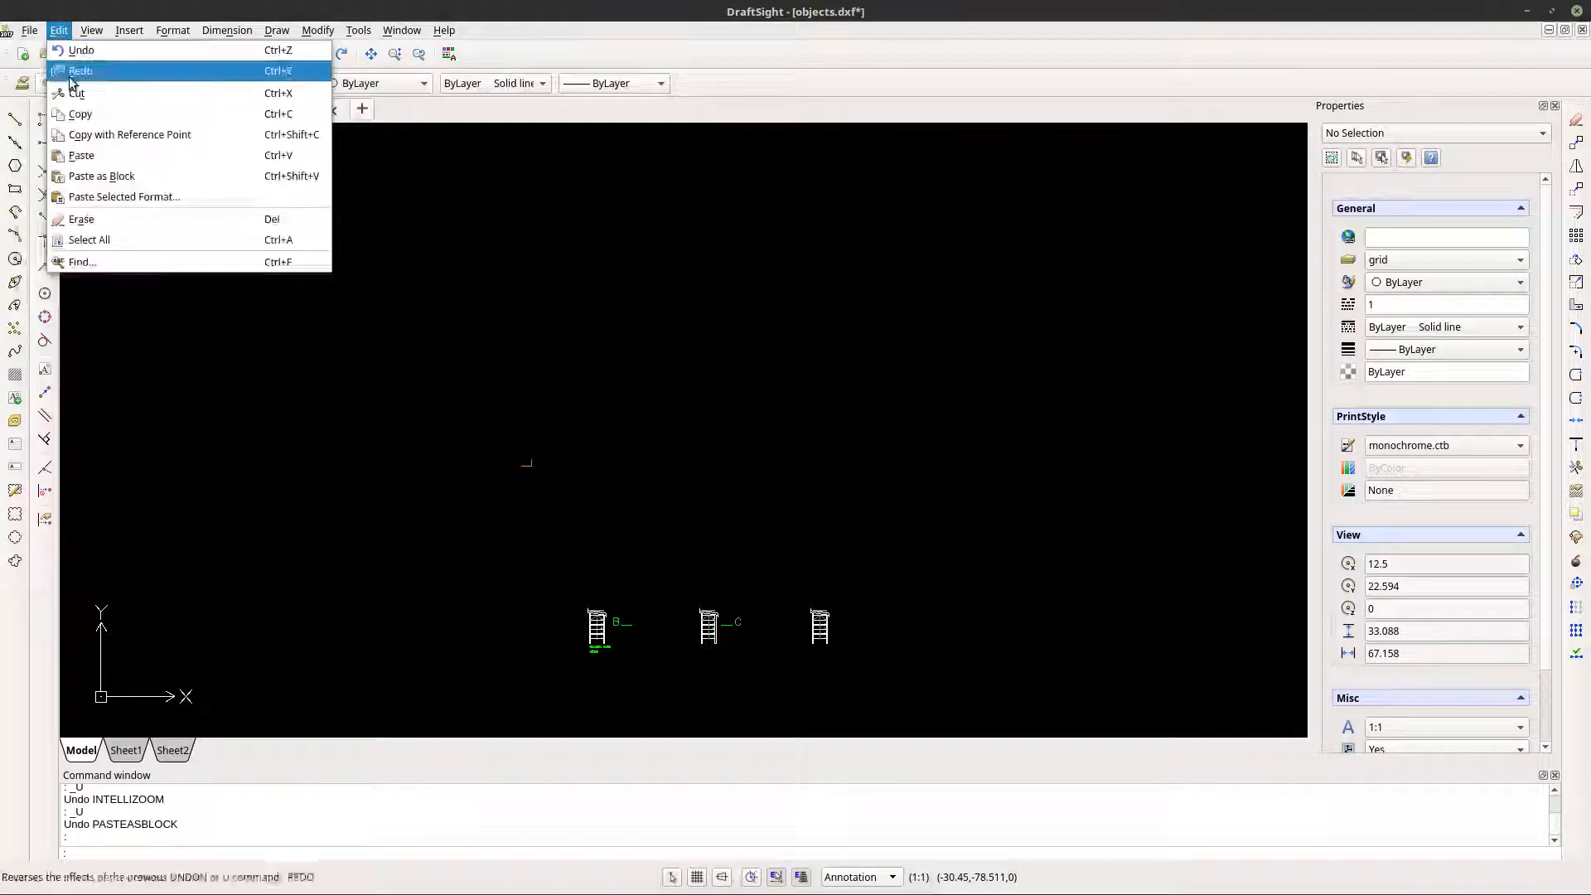
left_click(98, 176)
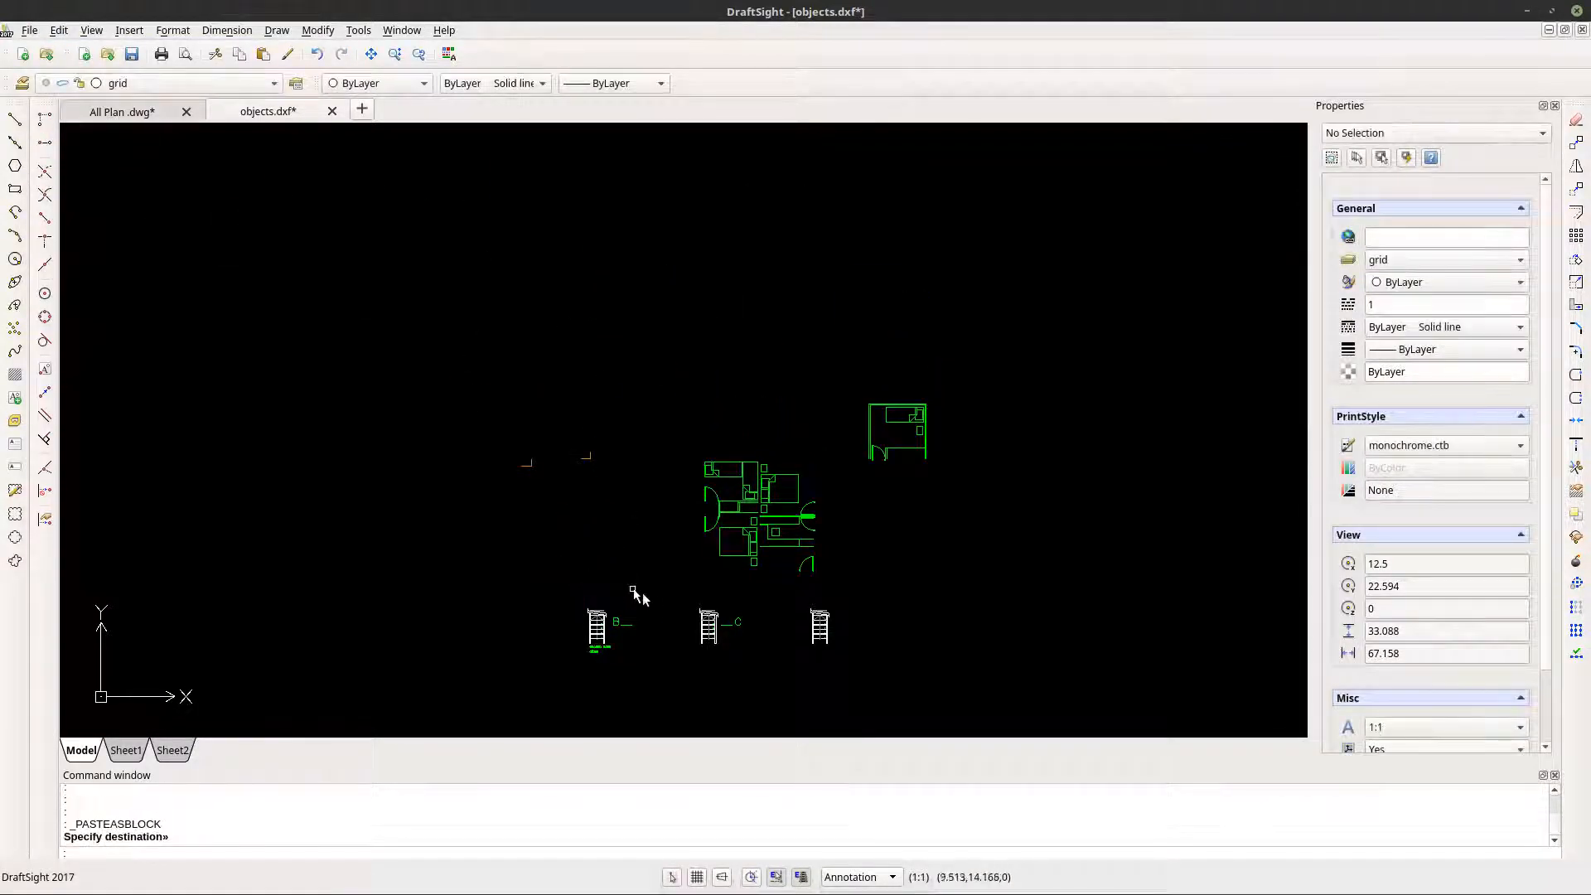
key("Escape")
left_click(605, 640)
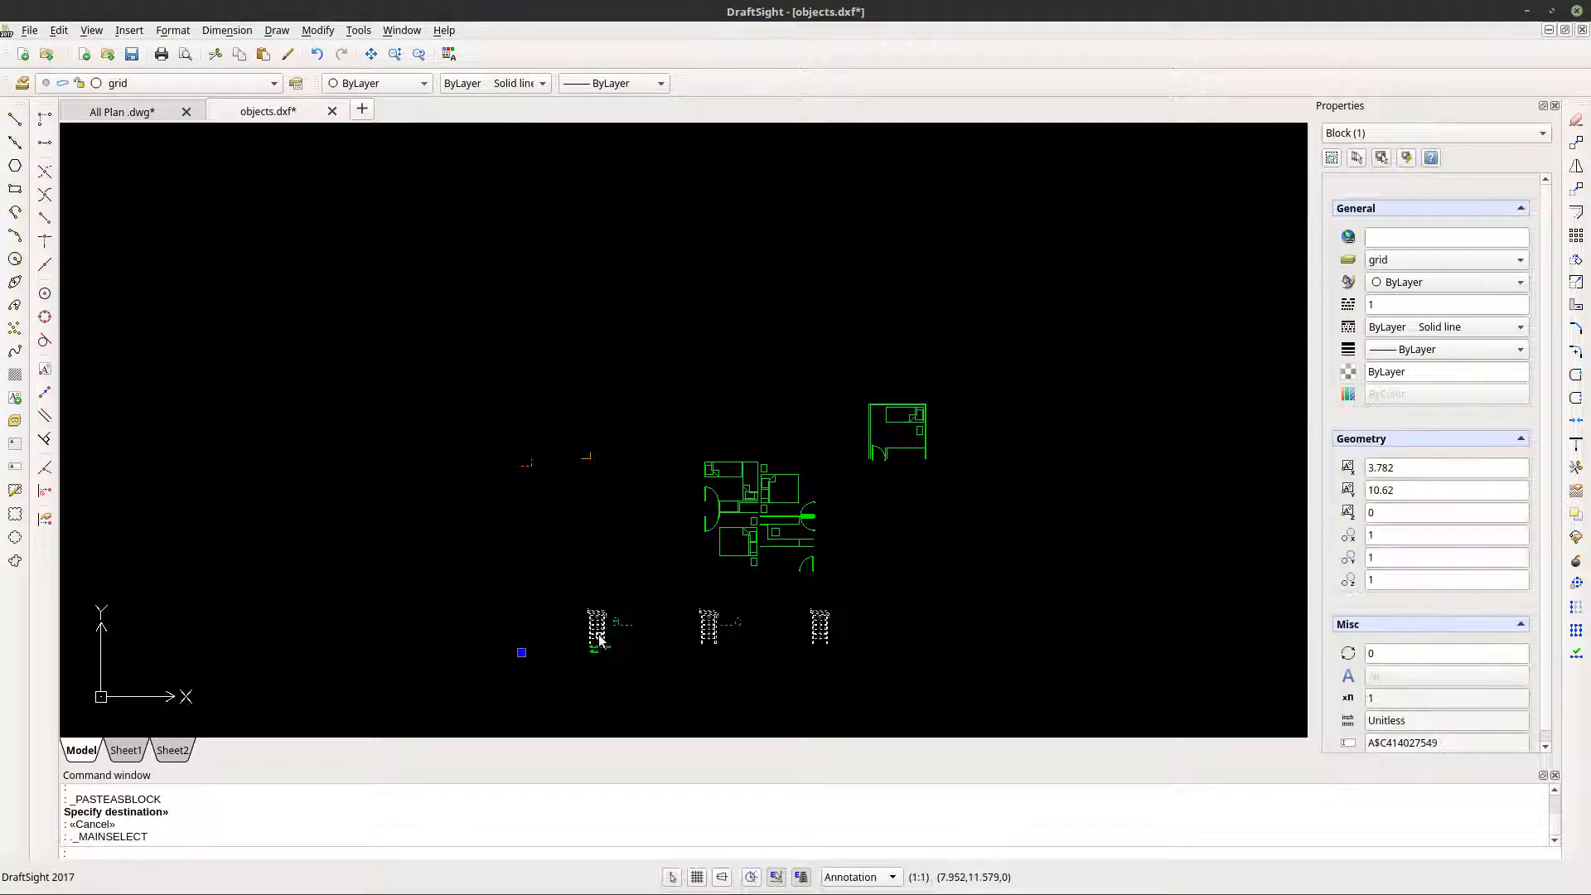
key("Delete")
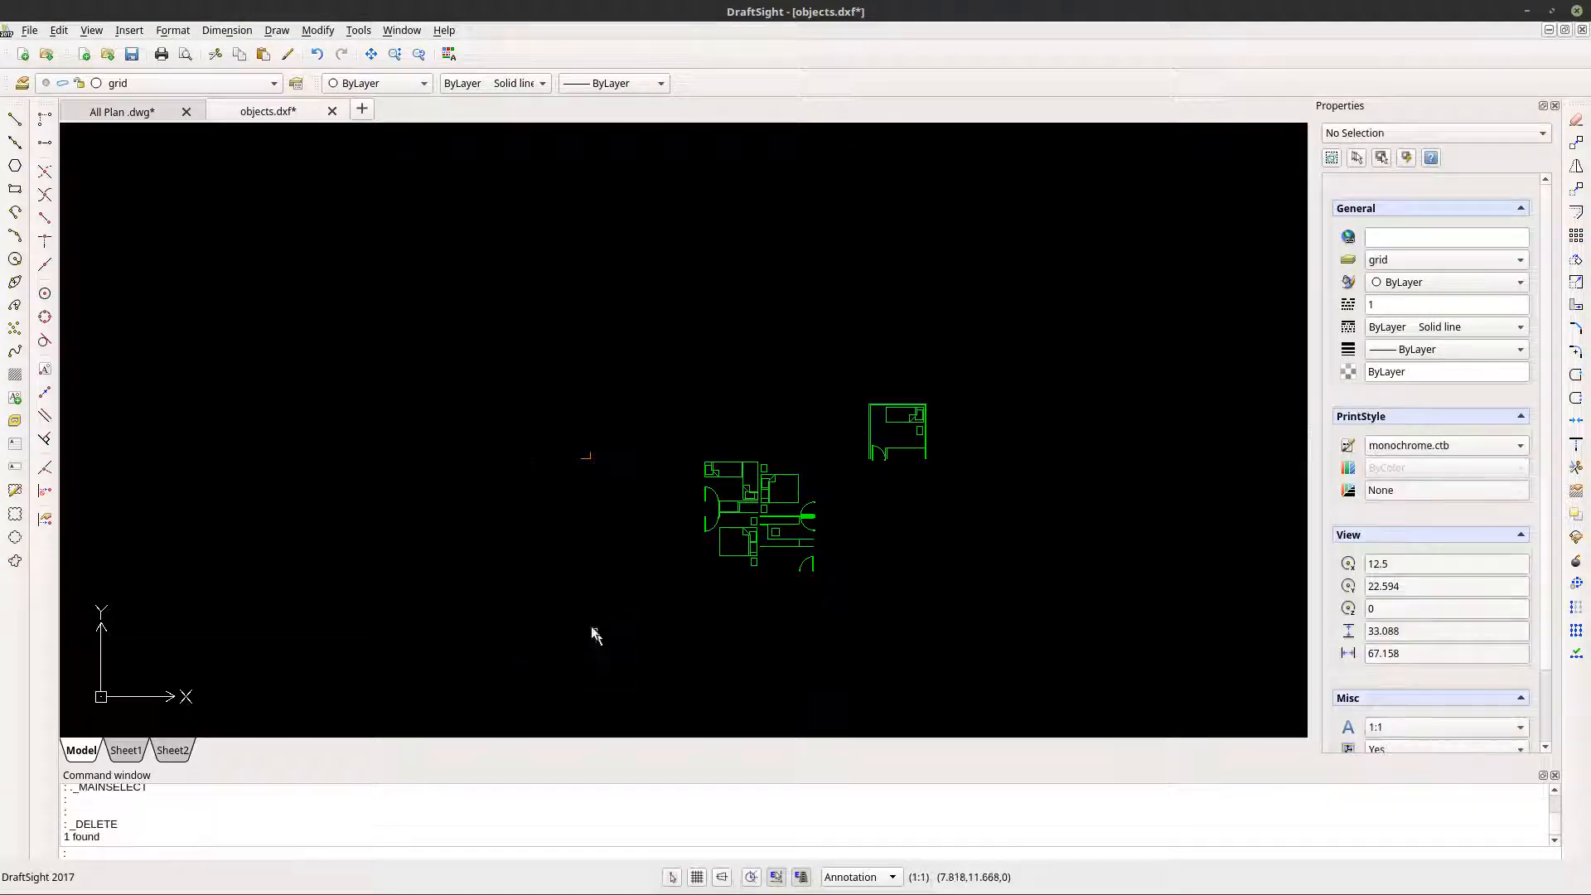
- Try to save the drawing in the R2013 ASCII Drawing (*.dxf) format
left_click(29, 30)
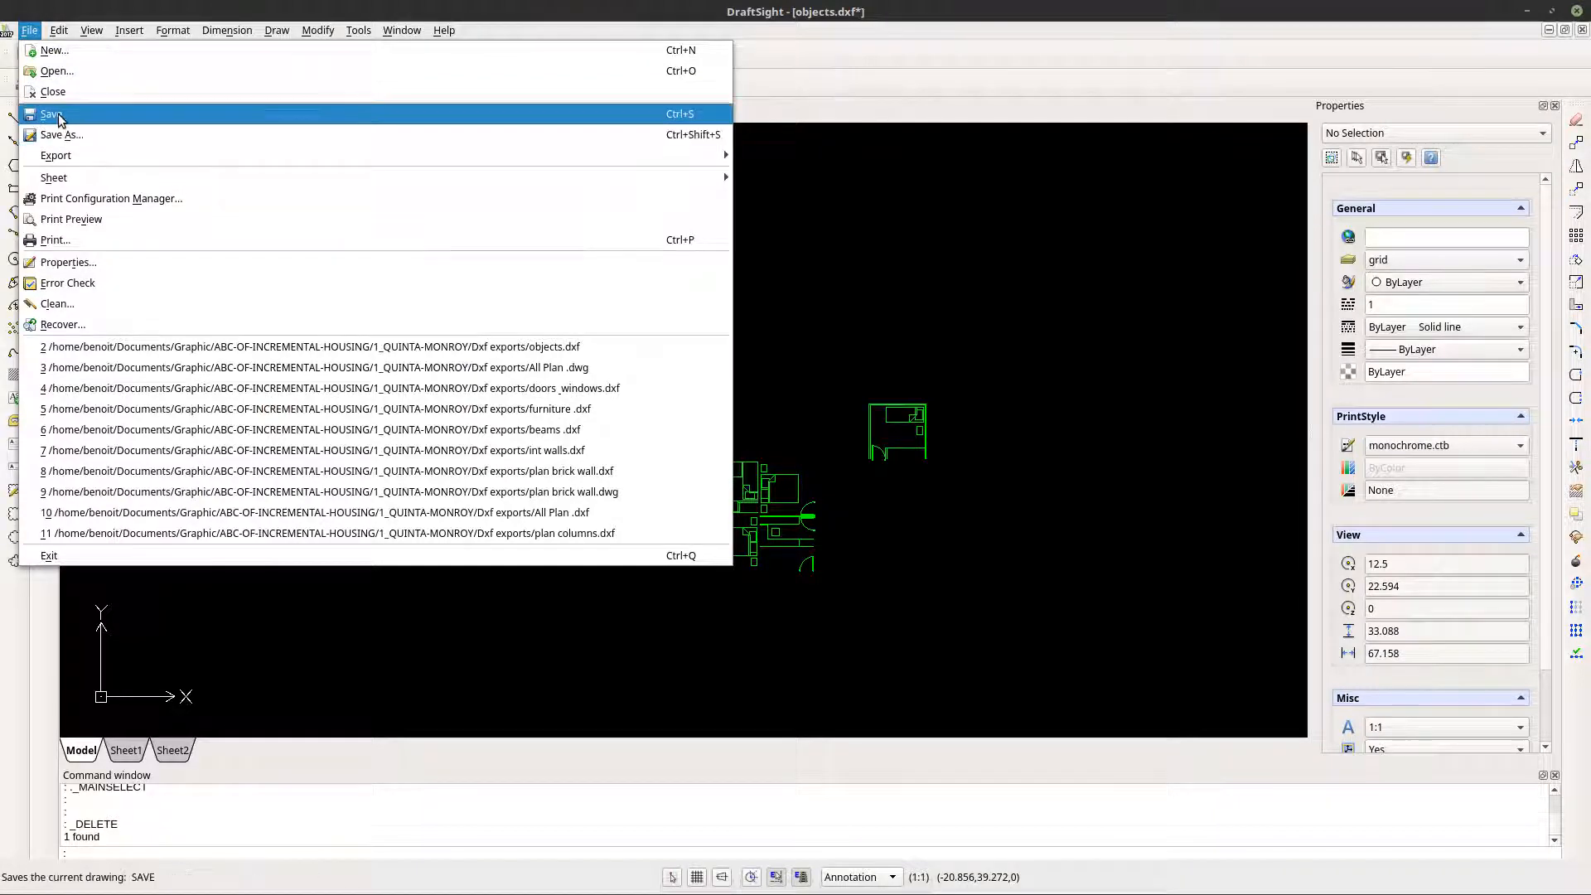
left_click(58, 116)
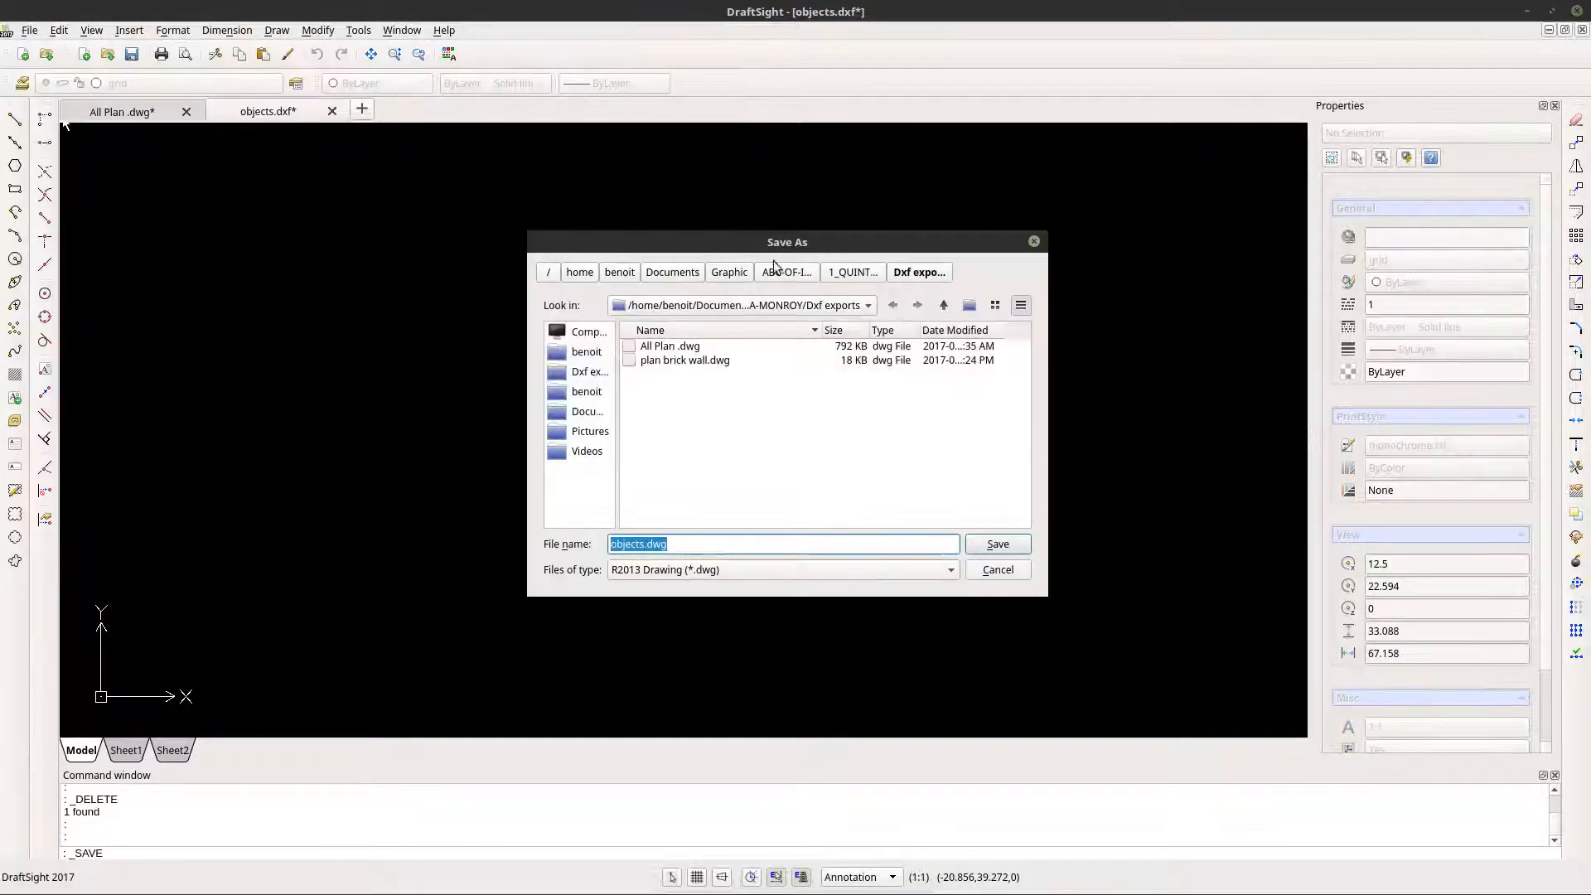
left_click(780, 571)
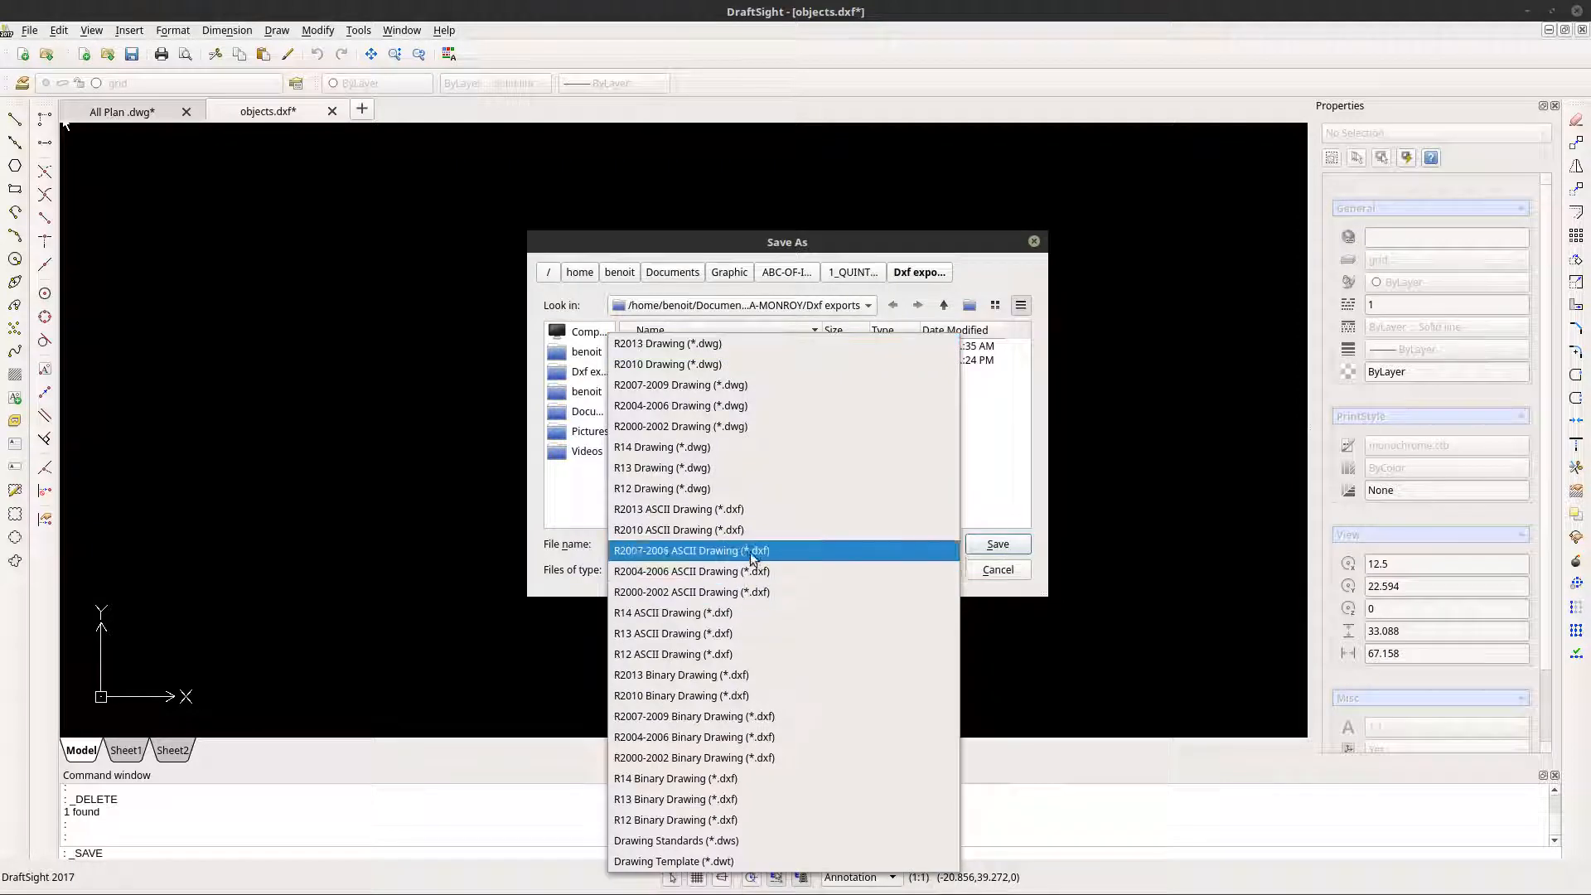
left_click(754, 510)
key("Return")
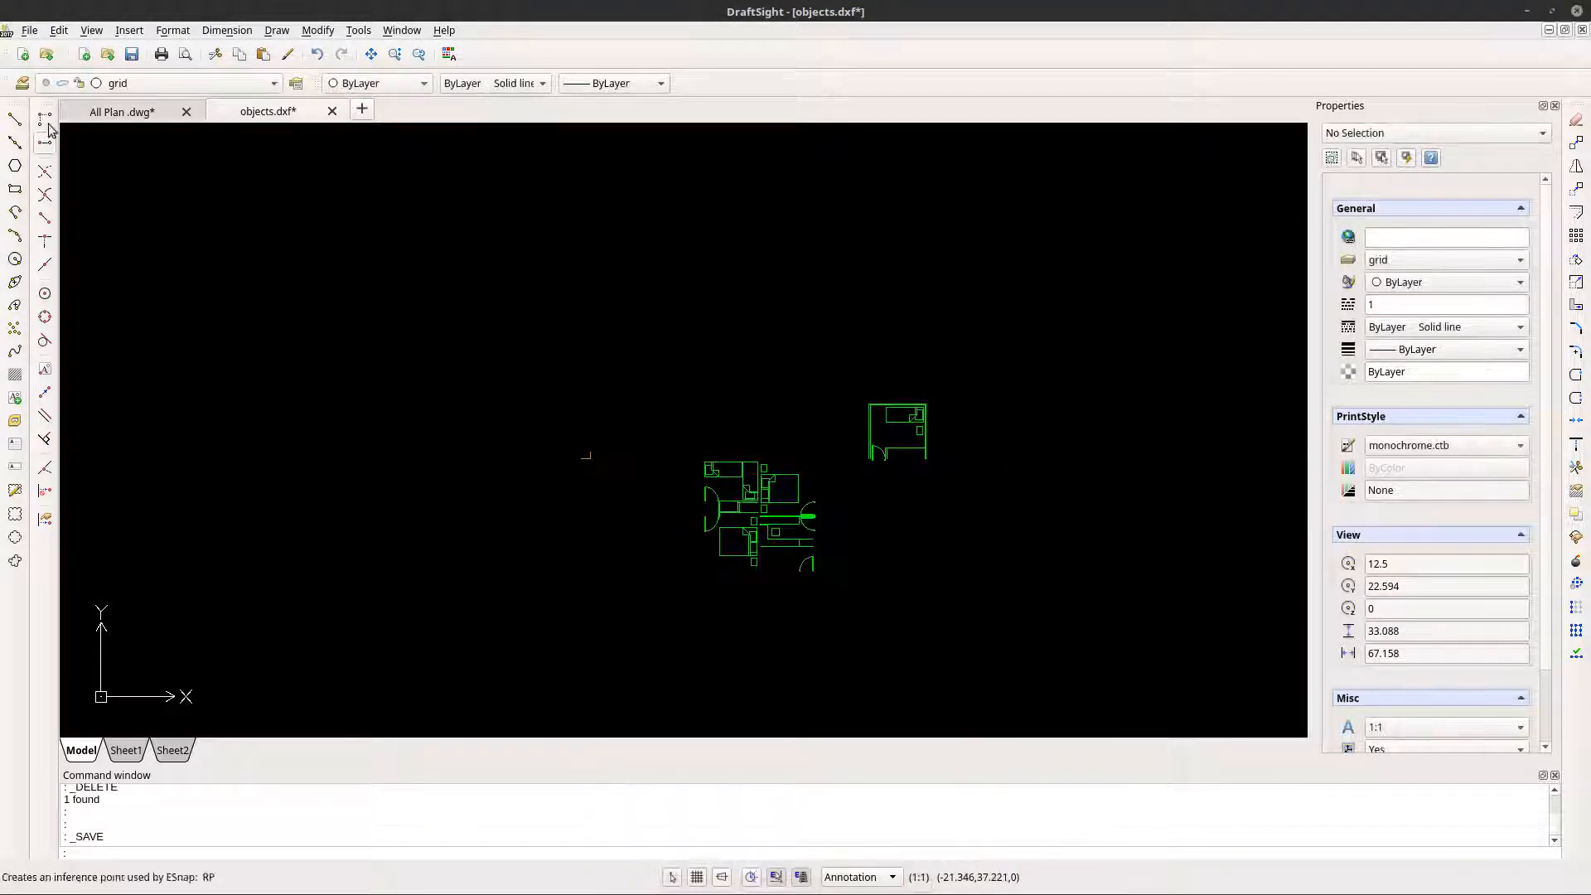
- Save the drawing as R2013 ASCII Drawing (*.dxf), overwriting the existing objects.dxf in the Dxf exports folder
left_click(33, 30)
left_click(53, 117)
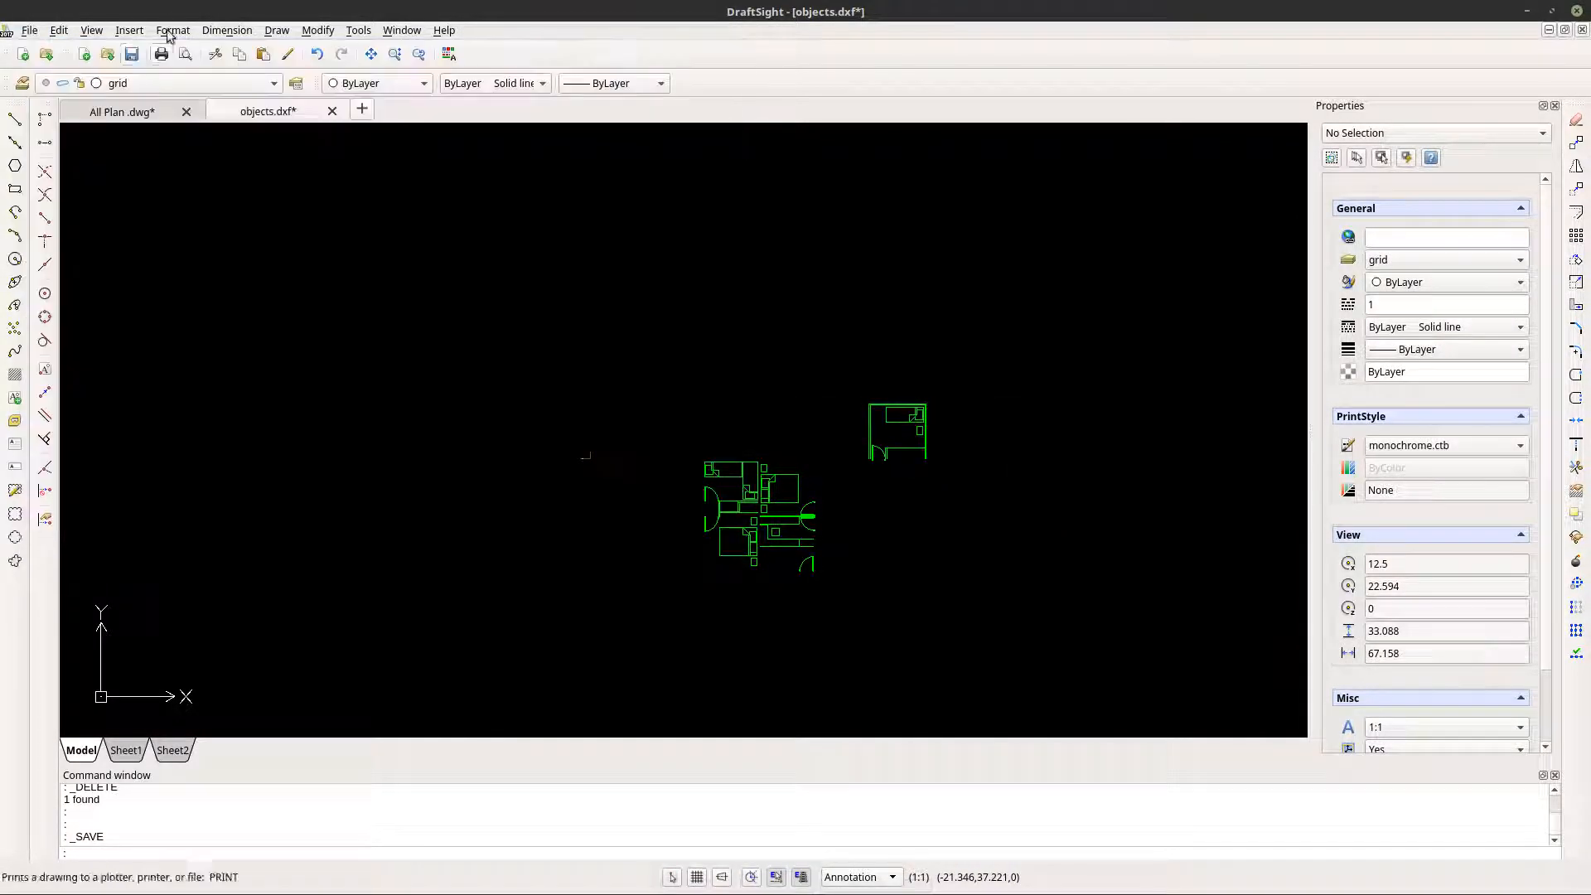
left_click(133, 54)
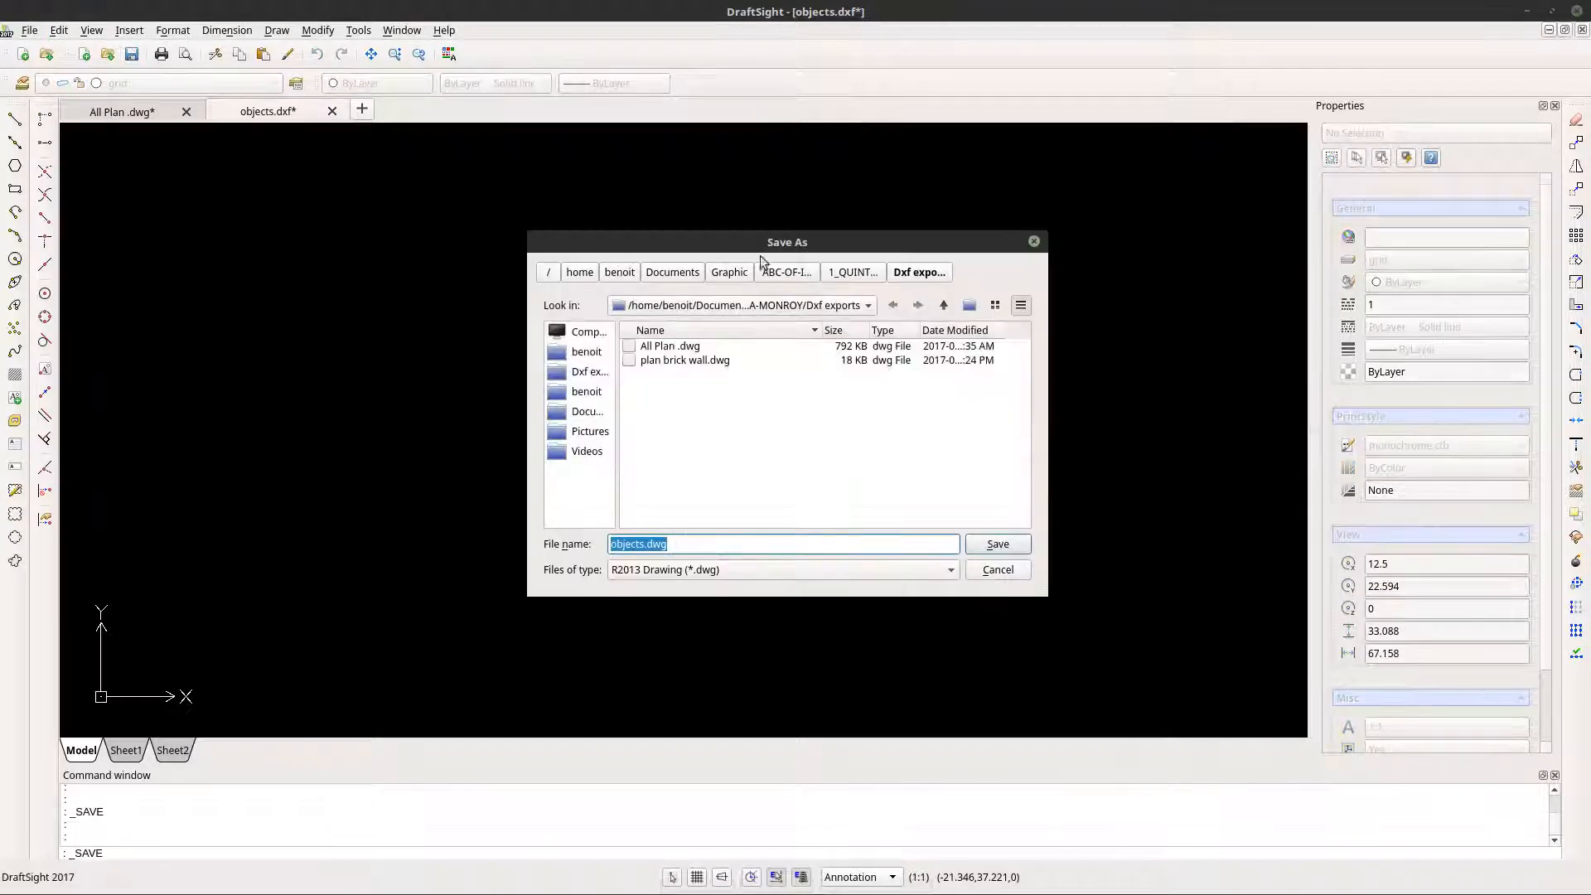
left_click(701, 574)
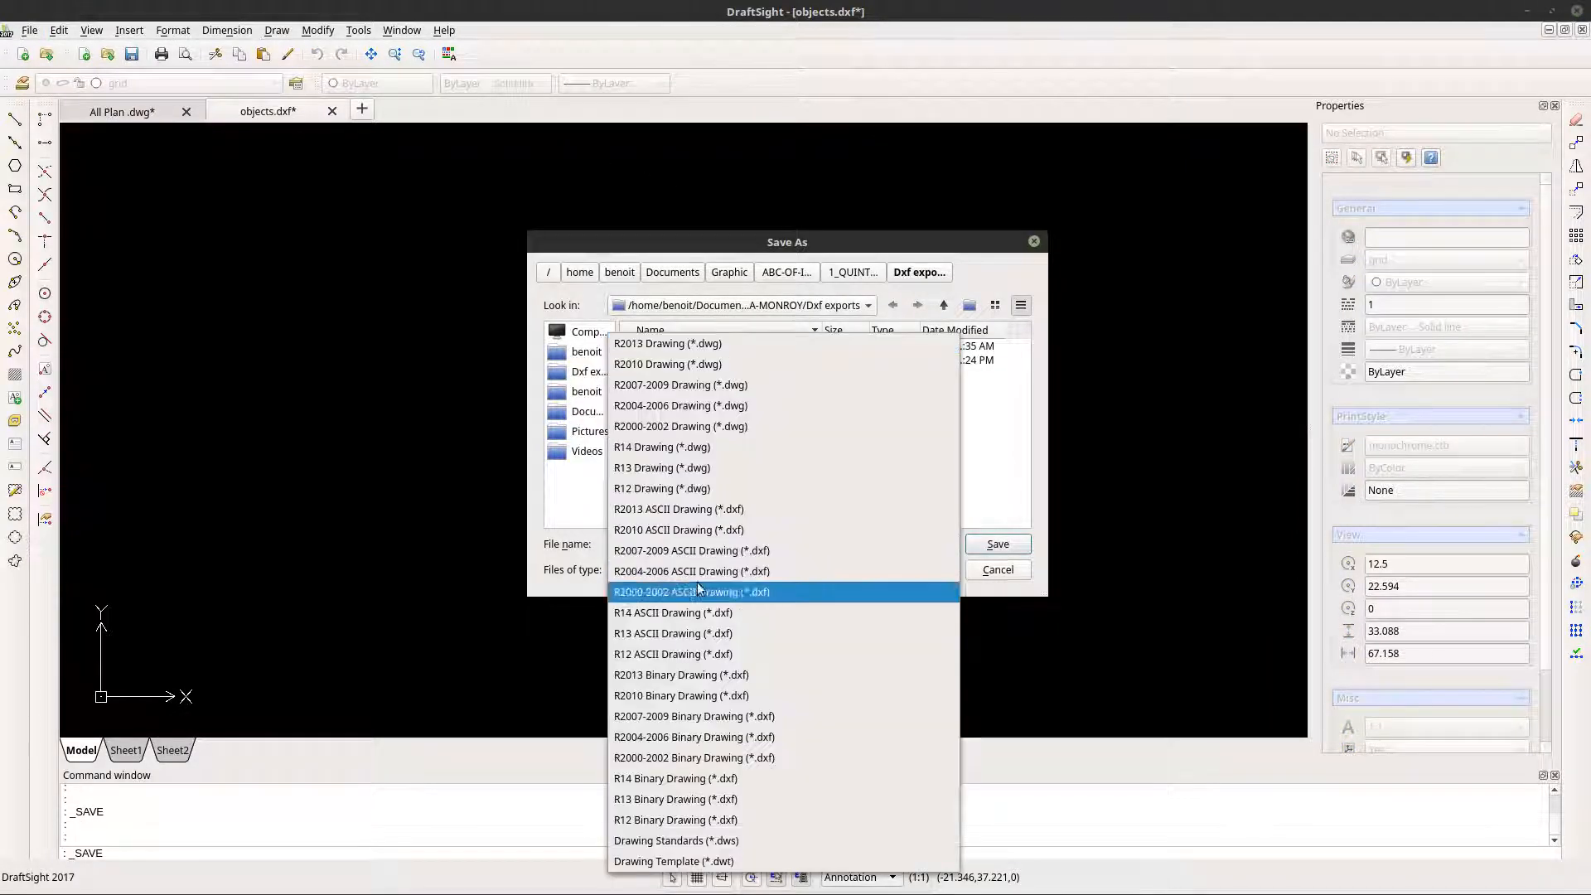
left_click(737, 512)
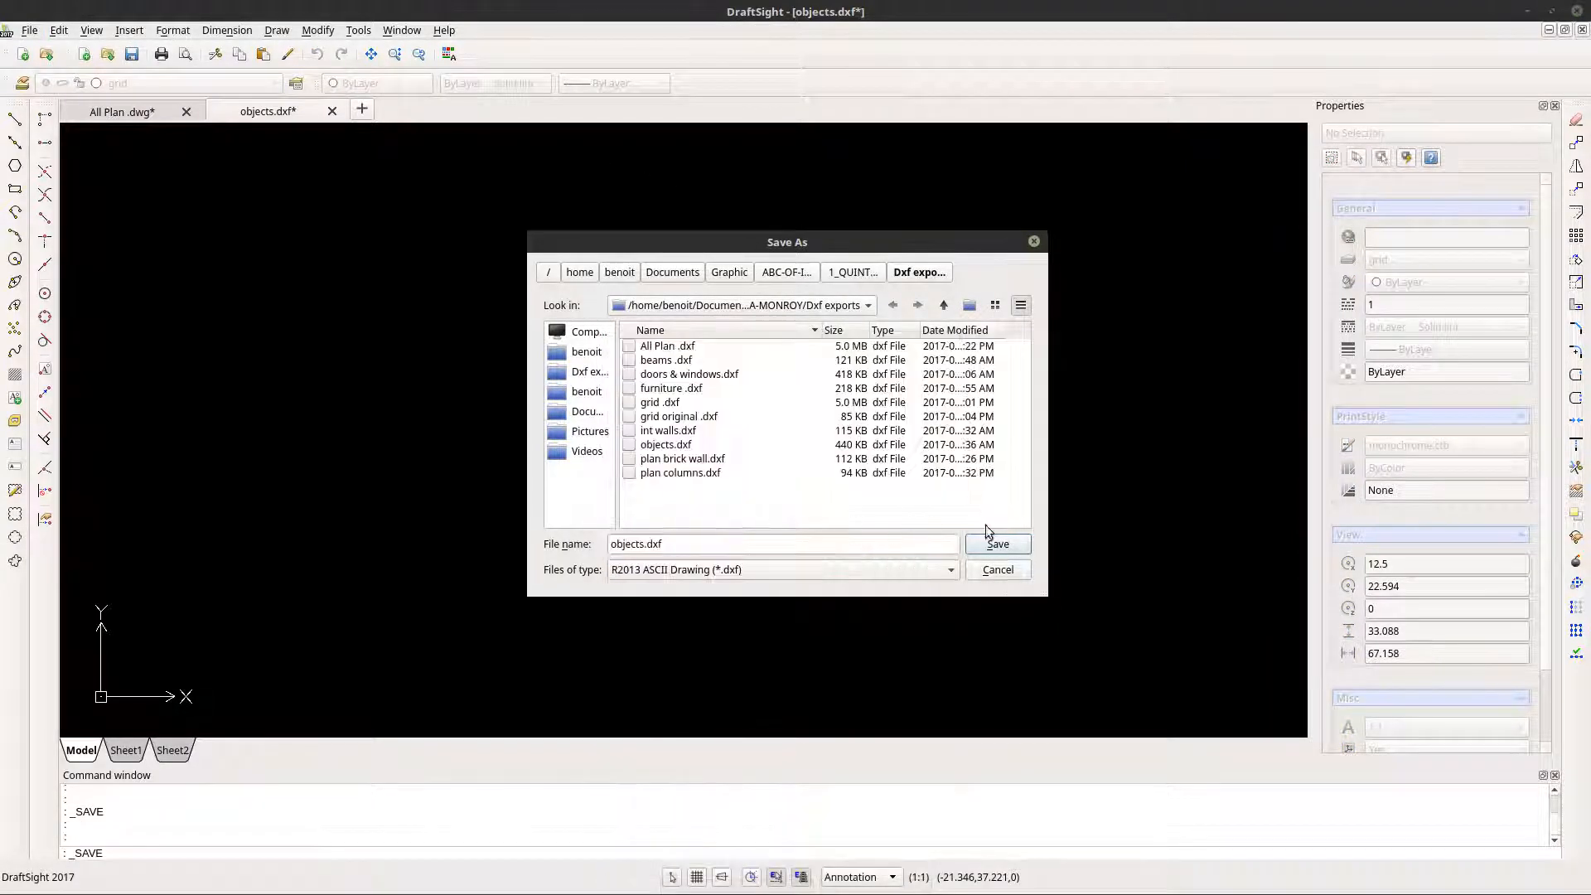
left_click(672, 446)
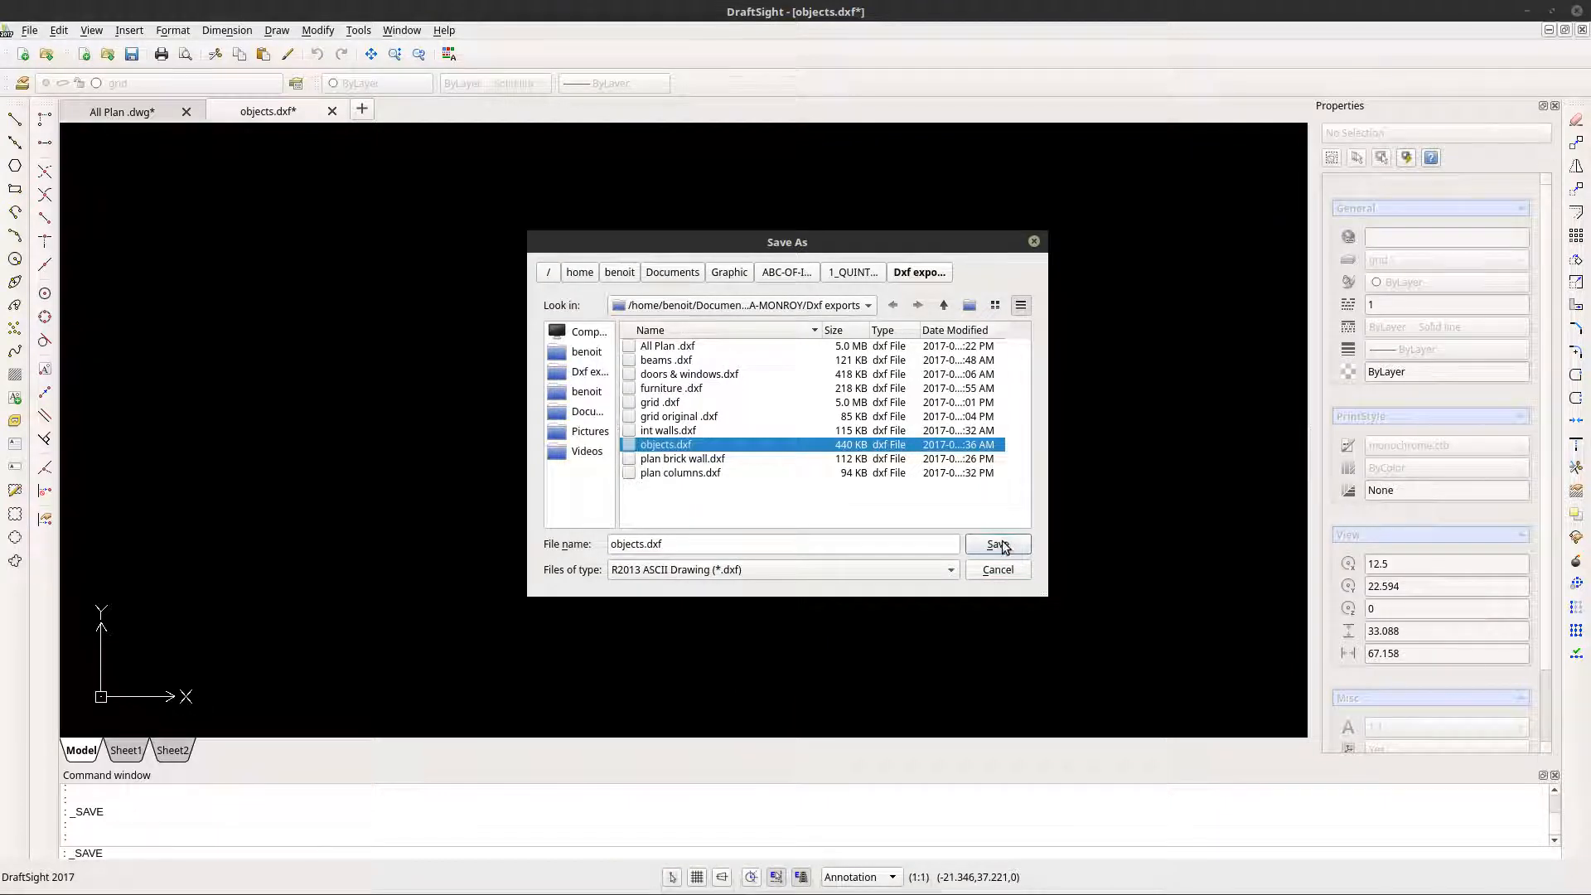
left_click(1000, 545)
left_click(833, 414)
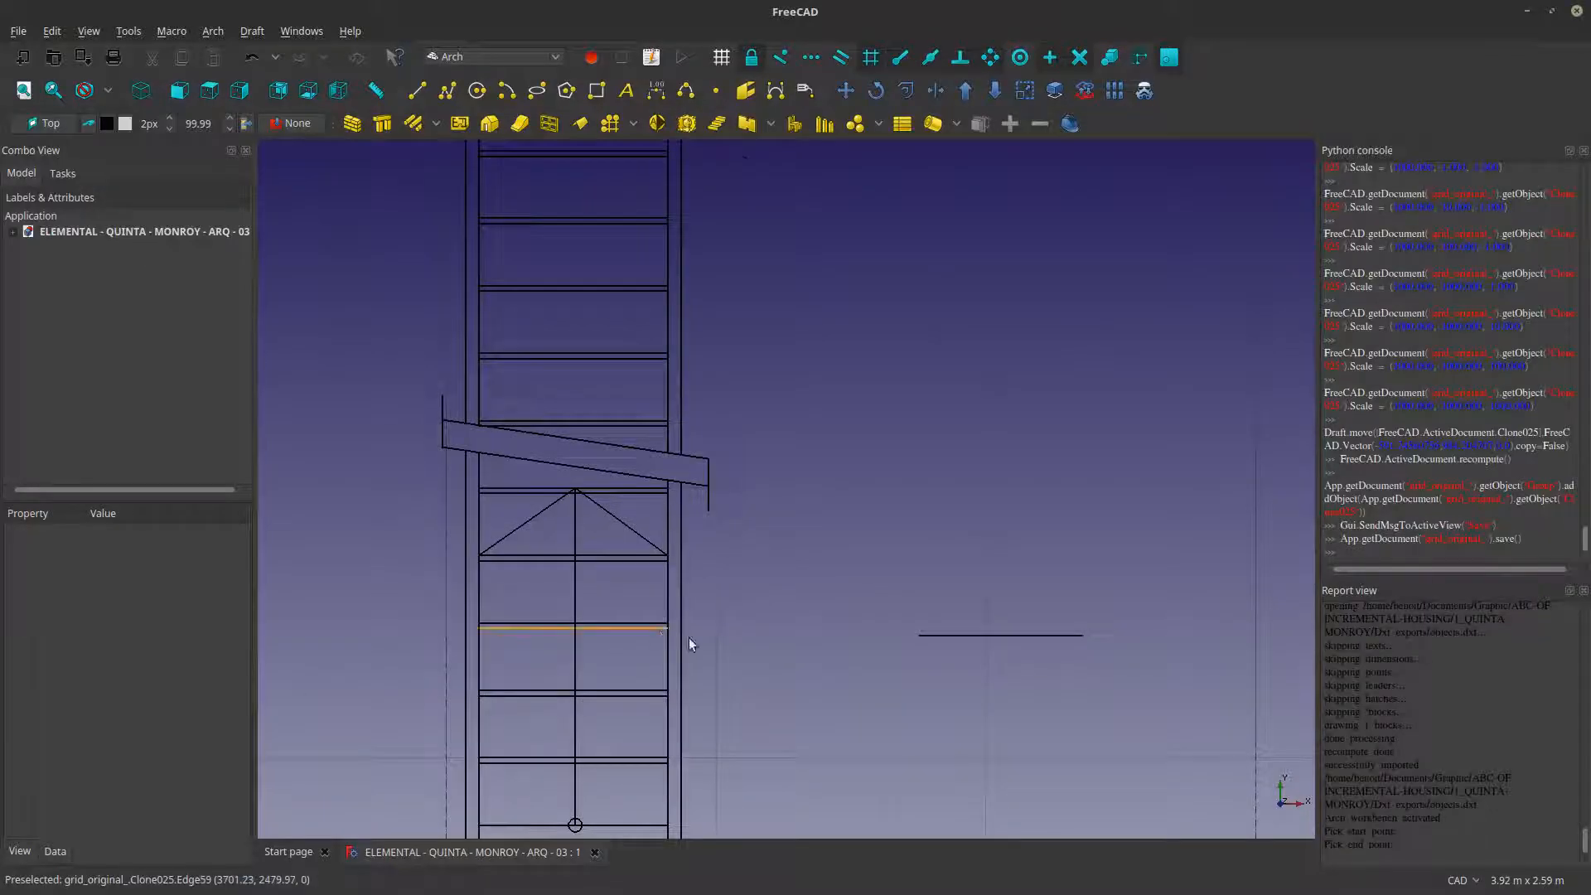
- Switch to FreeCAD and import objects.dxf from the Dxf exports folder into the model
scroll(746, 642, "down", 5)
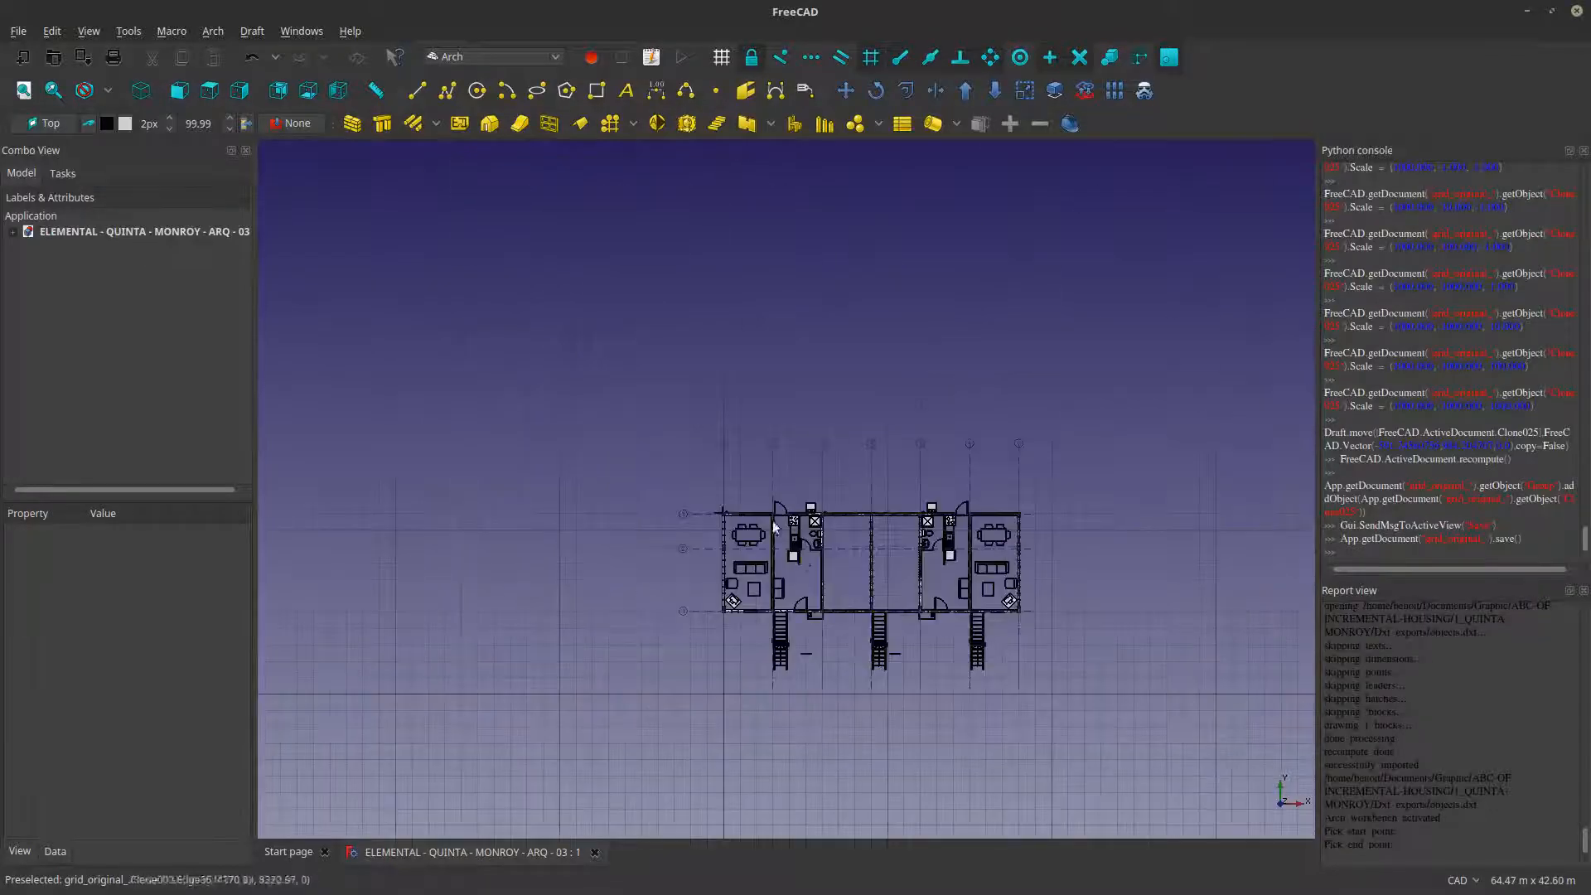
scroll(775, 526, "up", 4)
left_click(18, 31)
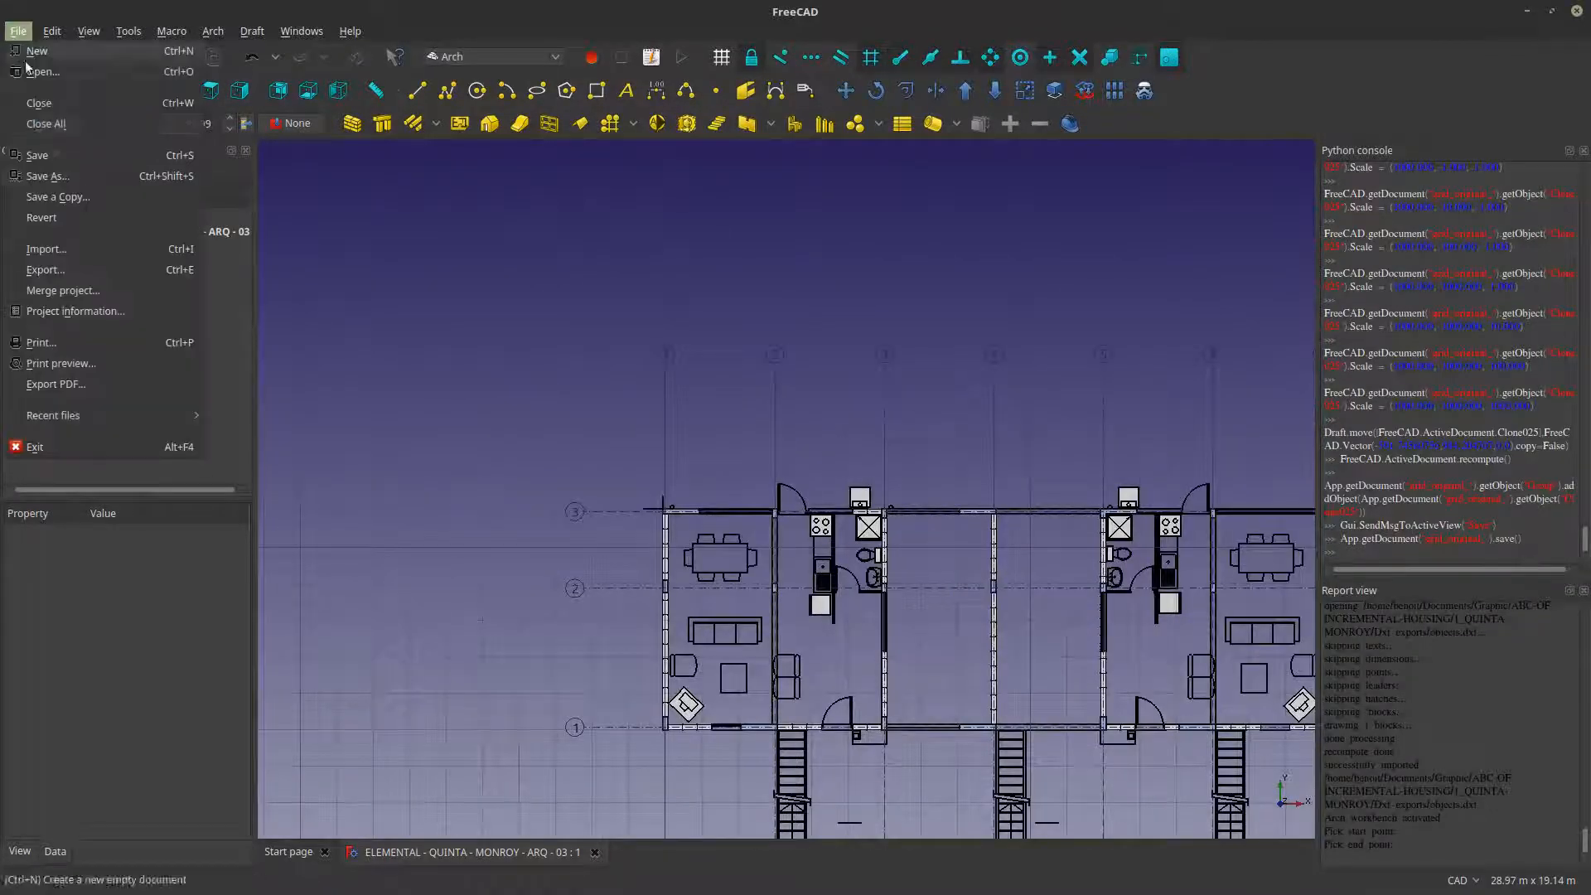
left_click(47, 249)
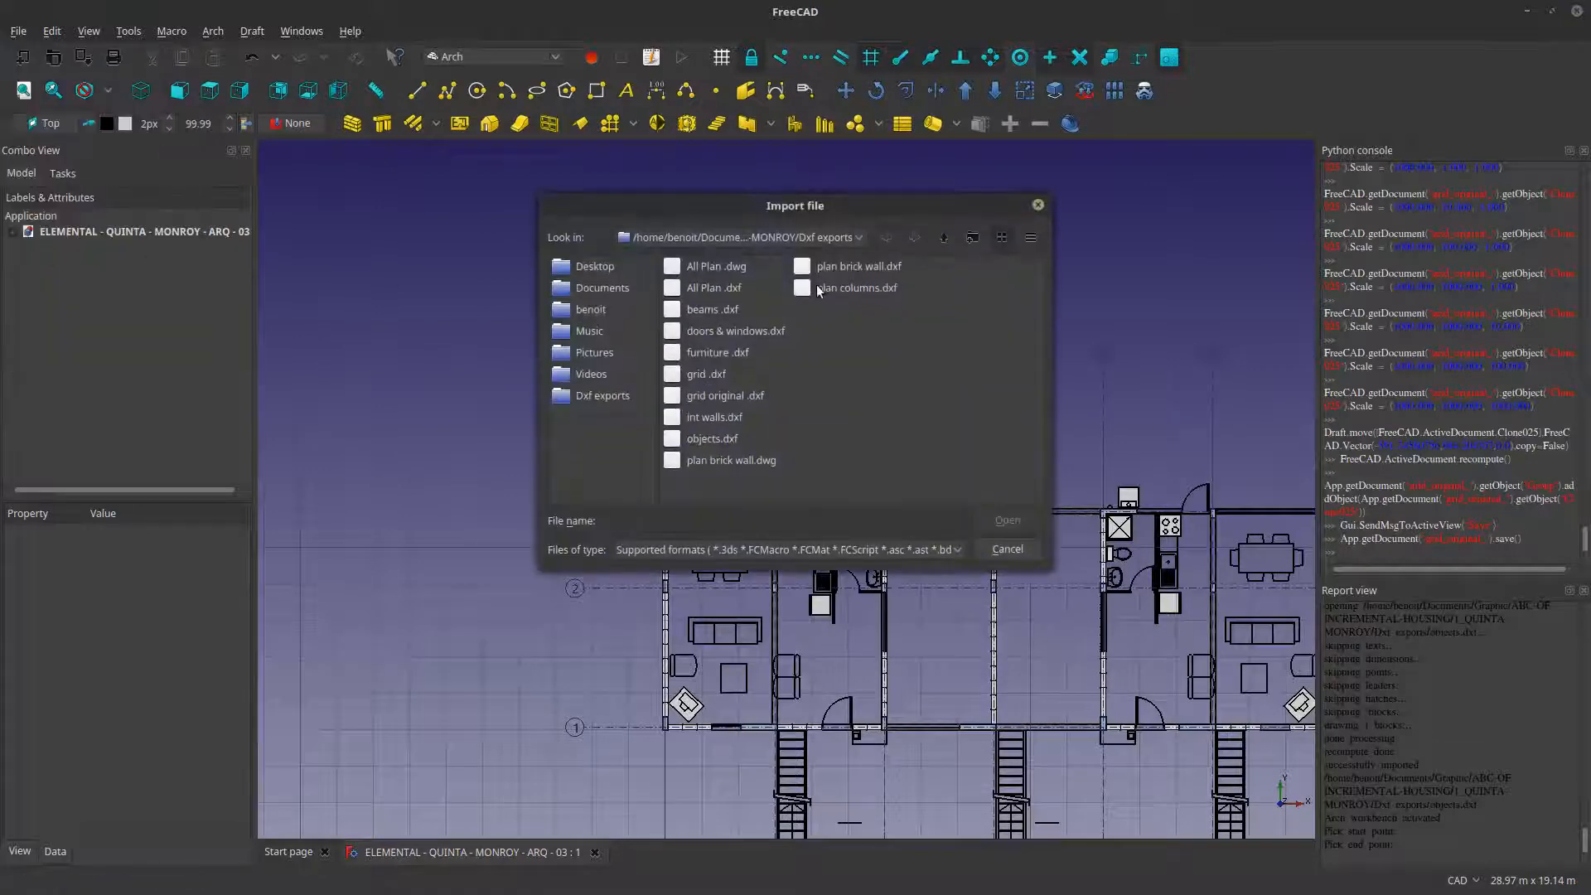
left_click(704, 439)
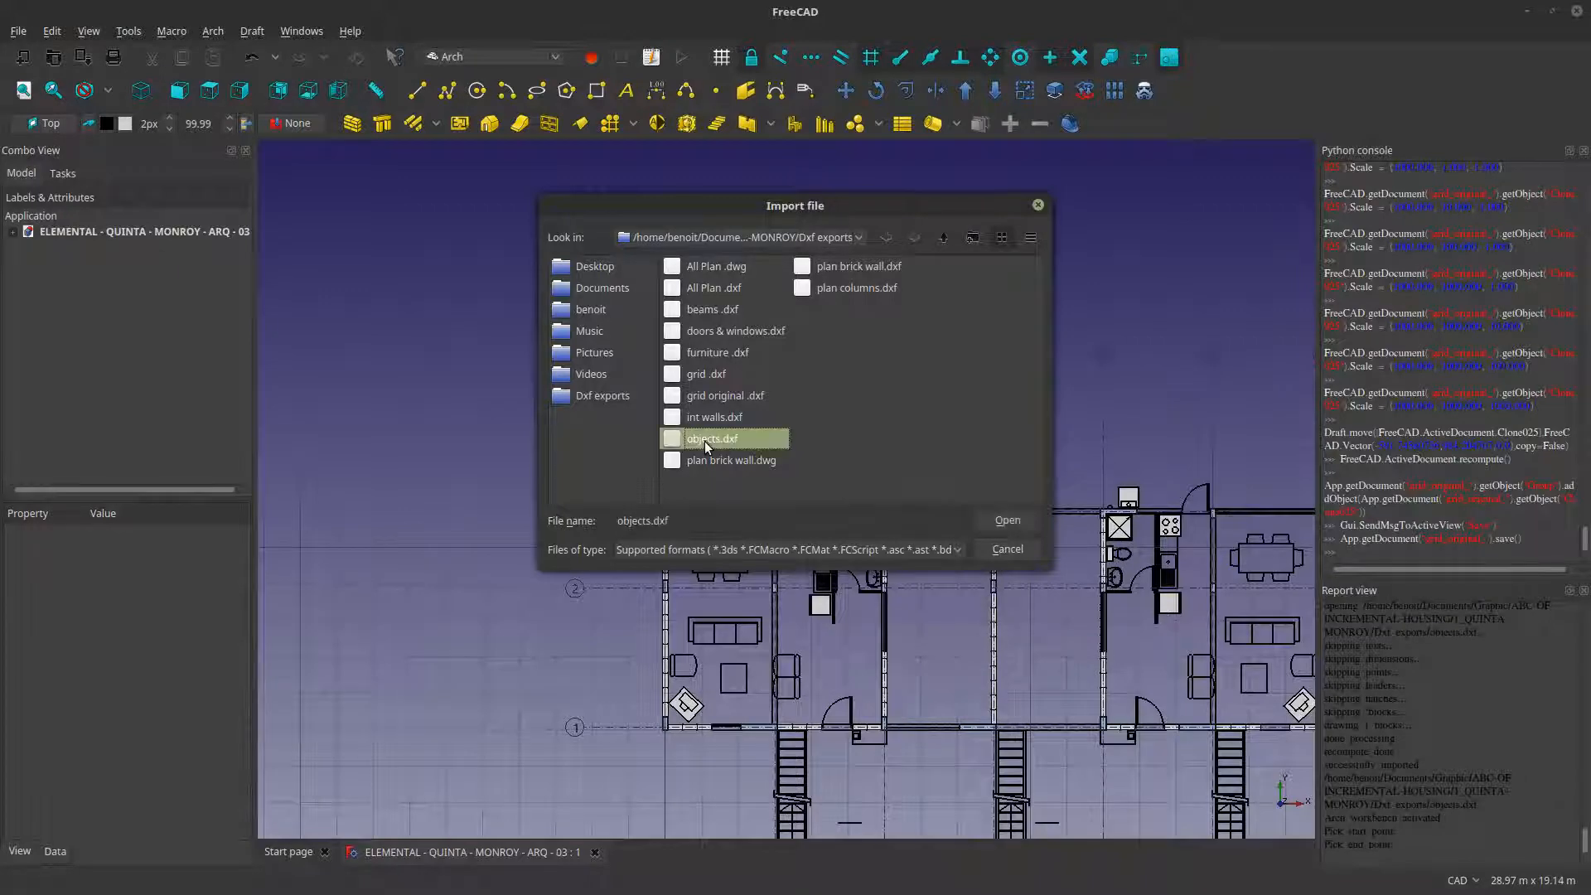
left_click(1008, 521)
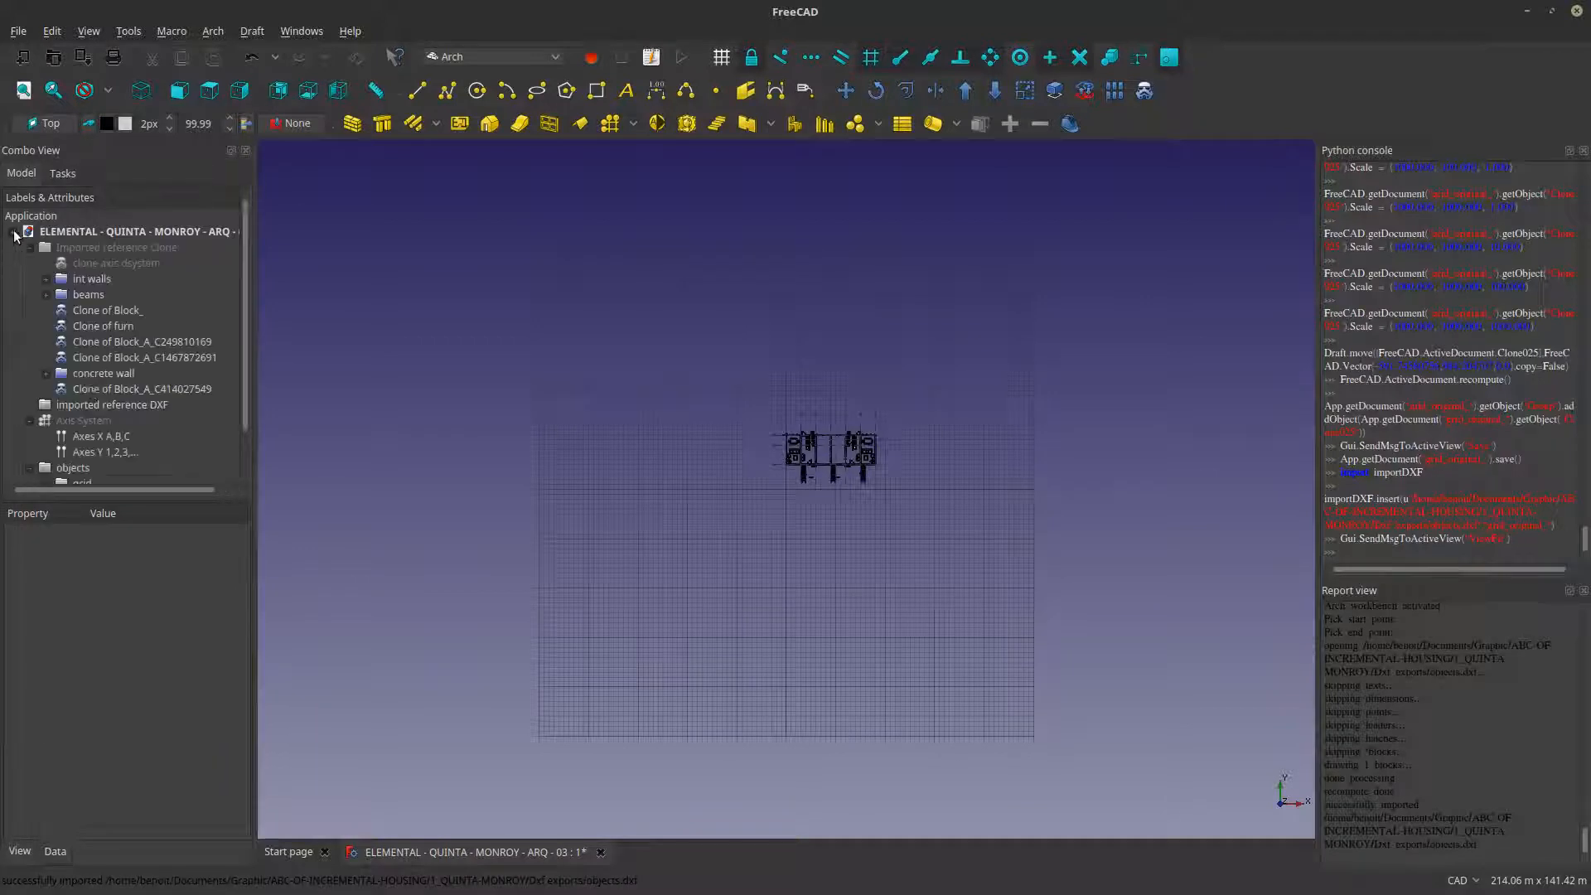
- Expand the objects001 group and its grid001 subgroup in the document tree, and clone the imported block inside
left_click(37, 470)
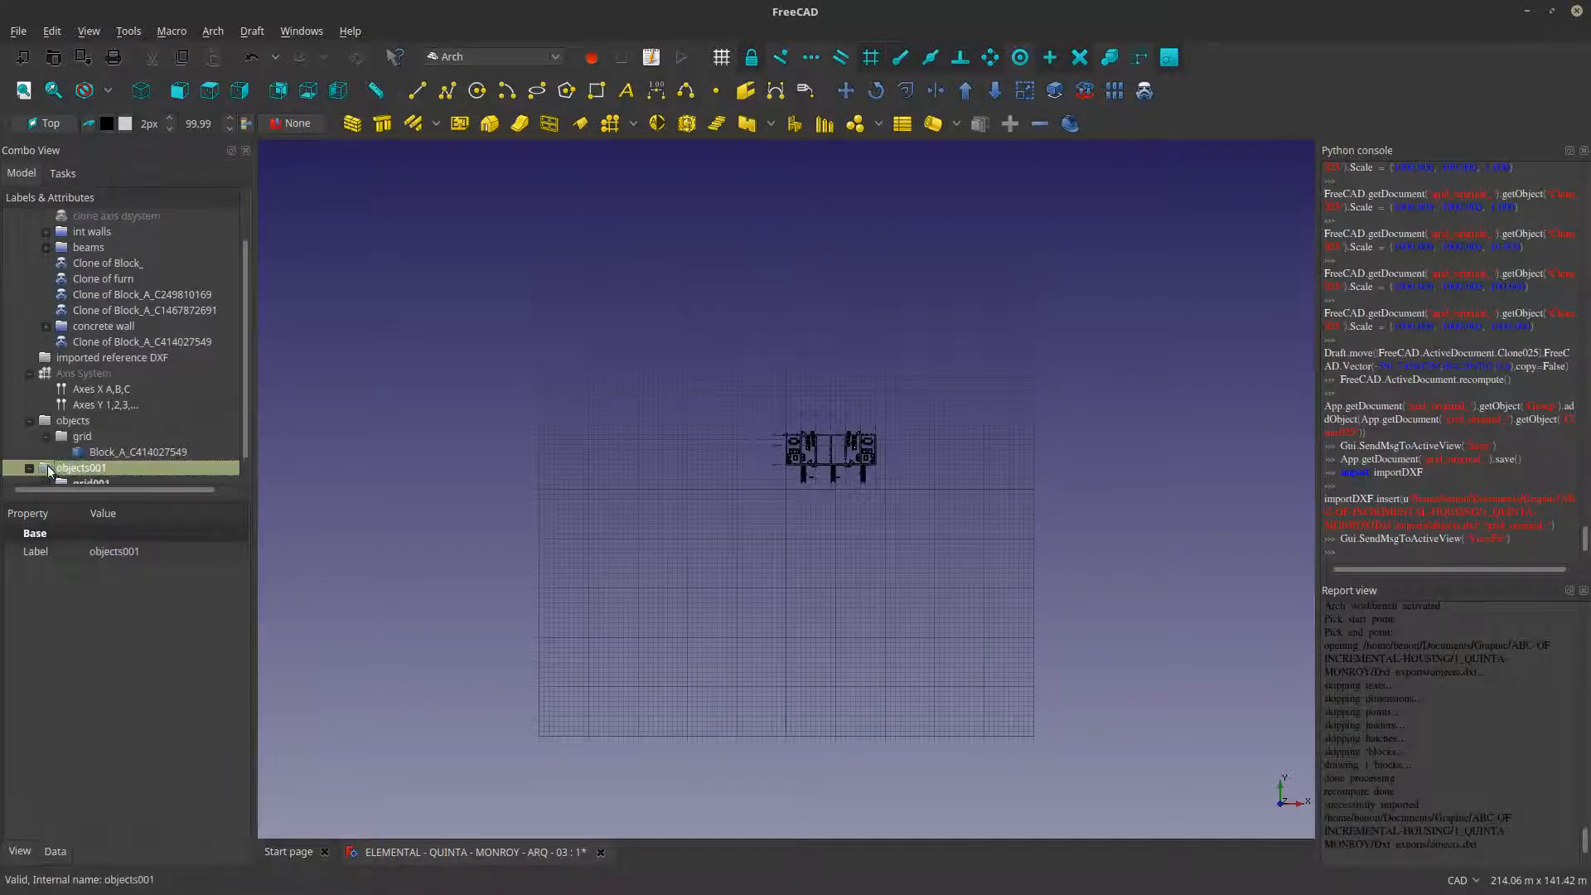
scroll(51, 471, "down", 1)
left_click(46, 467)
scroll(62, 466, "down", 1)
left_click(81, 465)
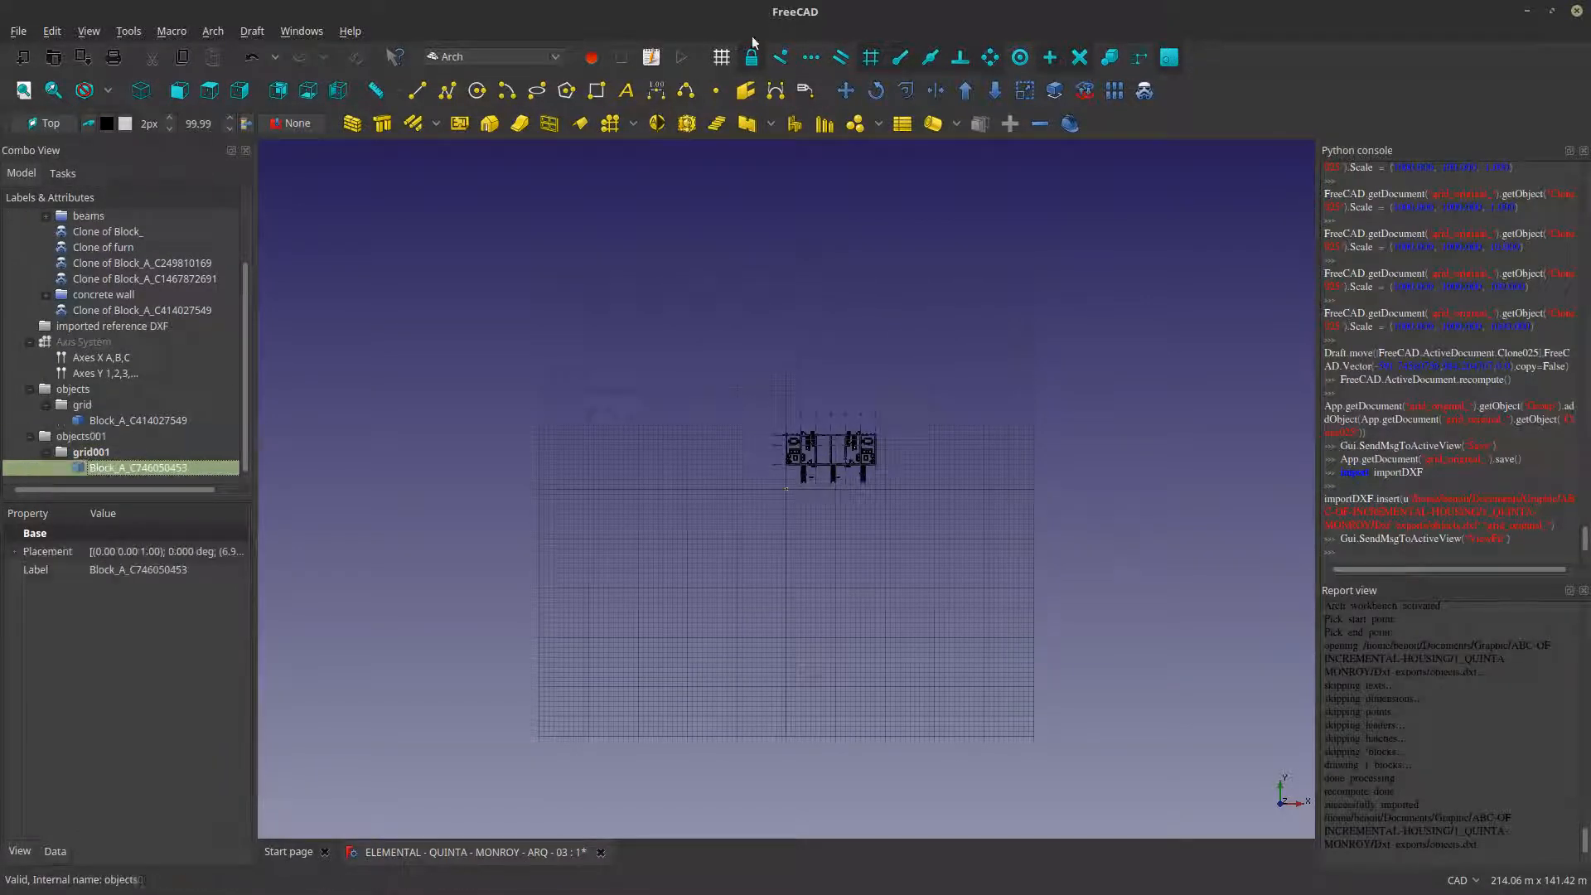
left_click(1144, 90)
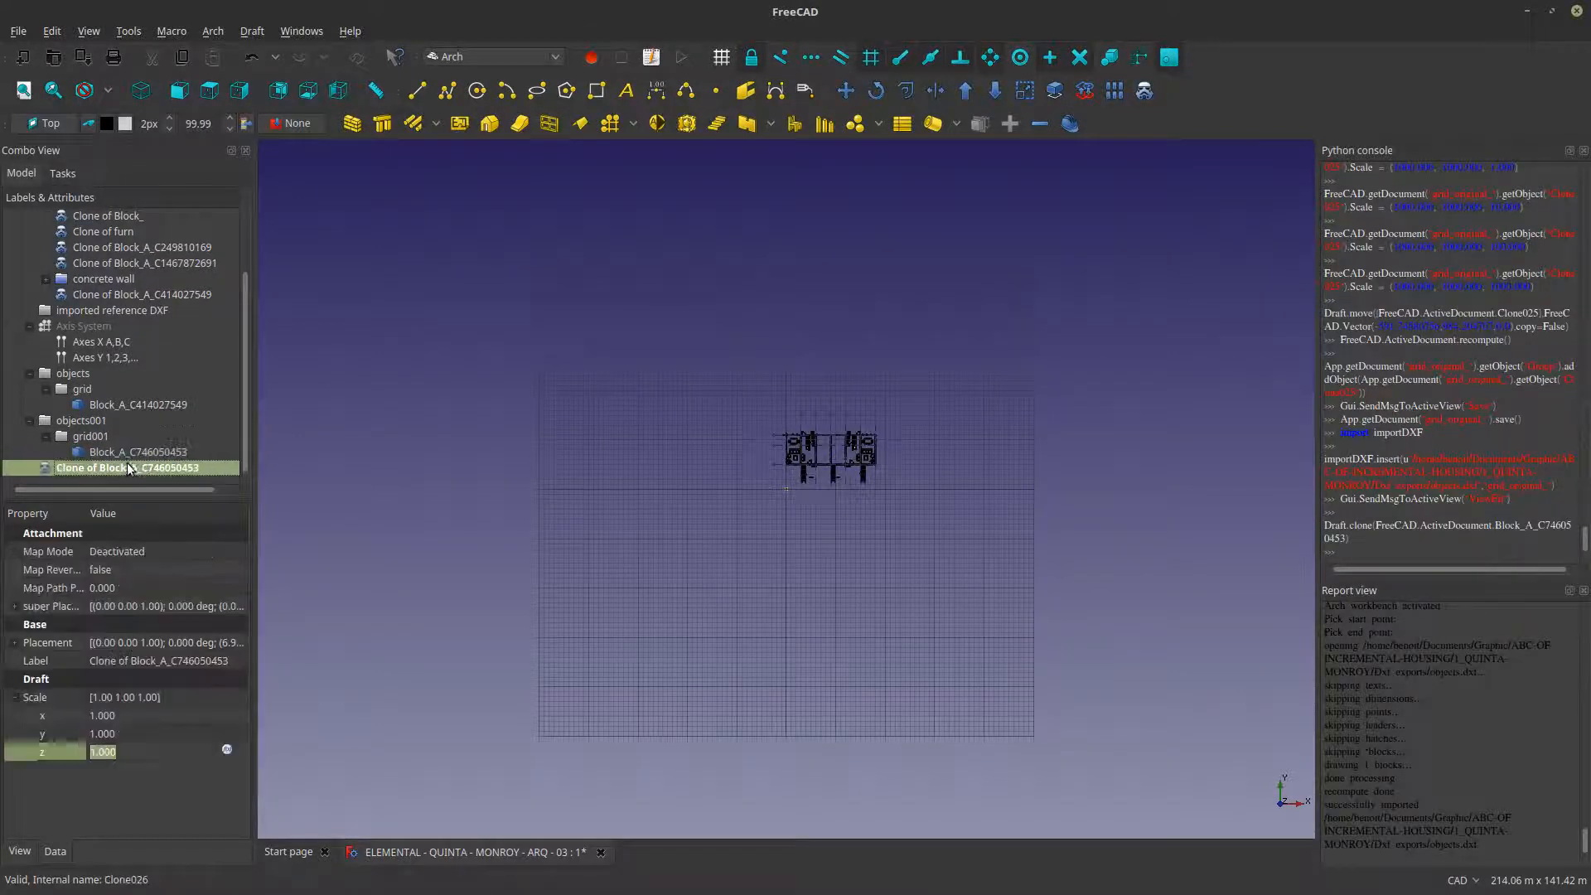
- Rename the new clone of Block_A_C746050453 as "Clone of Blockfuture construction"
right_click(169, 468)
left_click(207, 804)
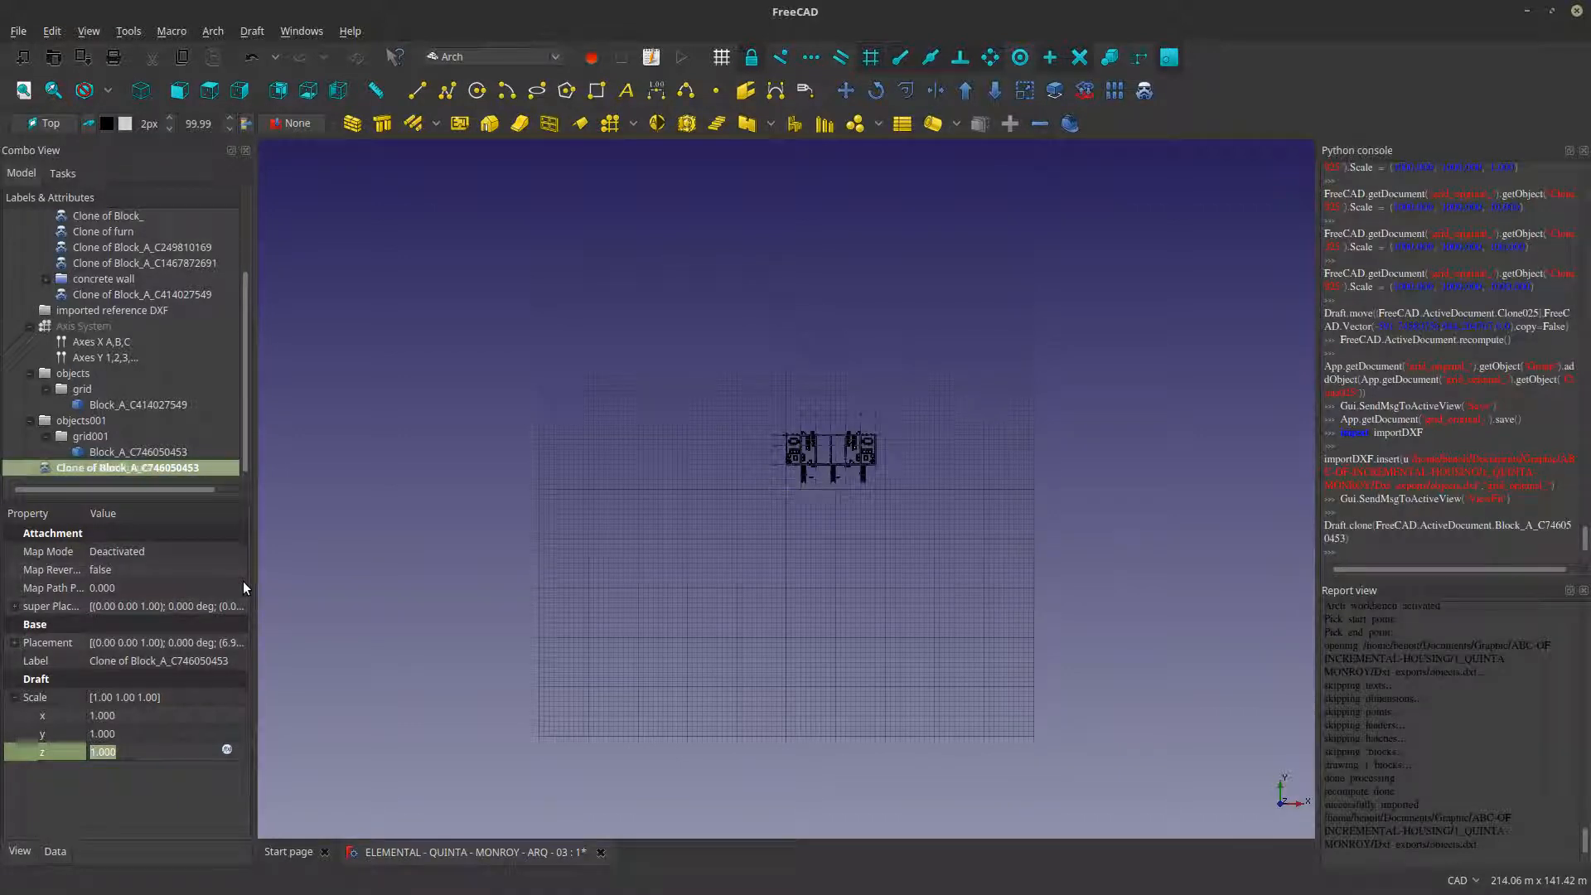
type("ction")
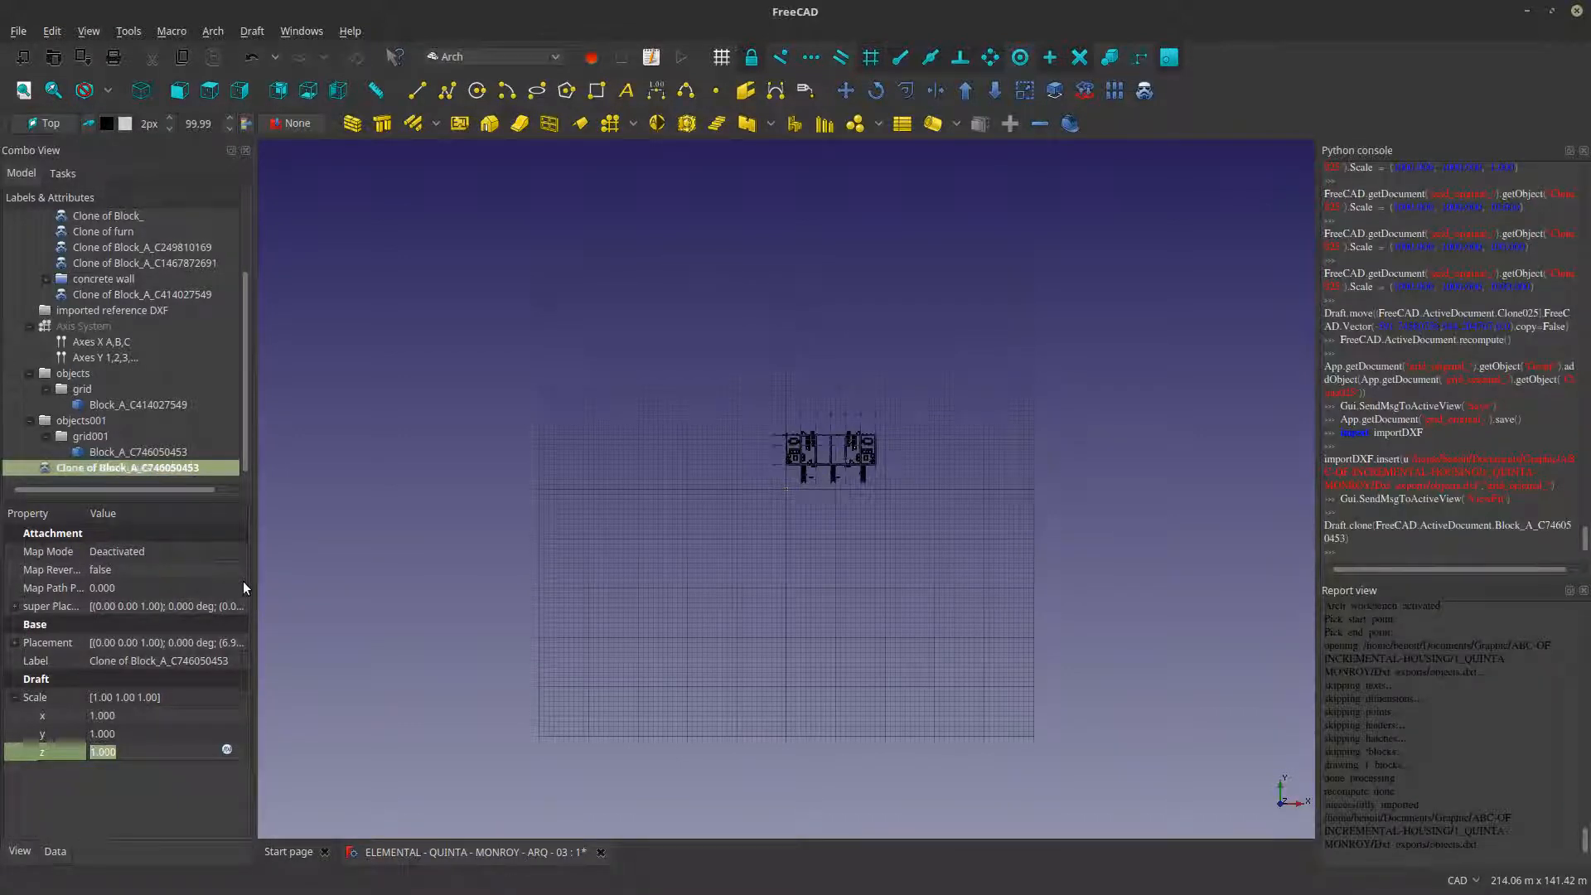
key("Return")
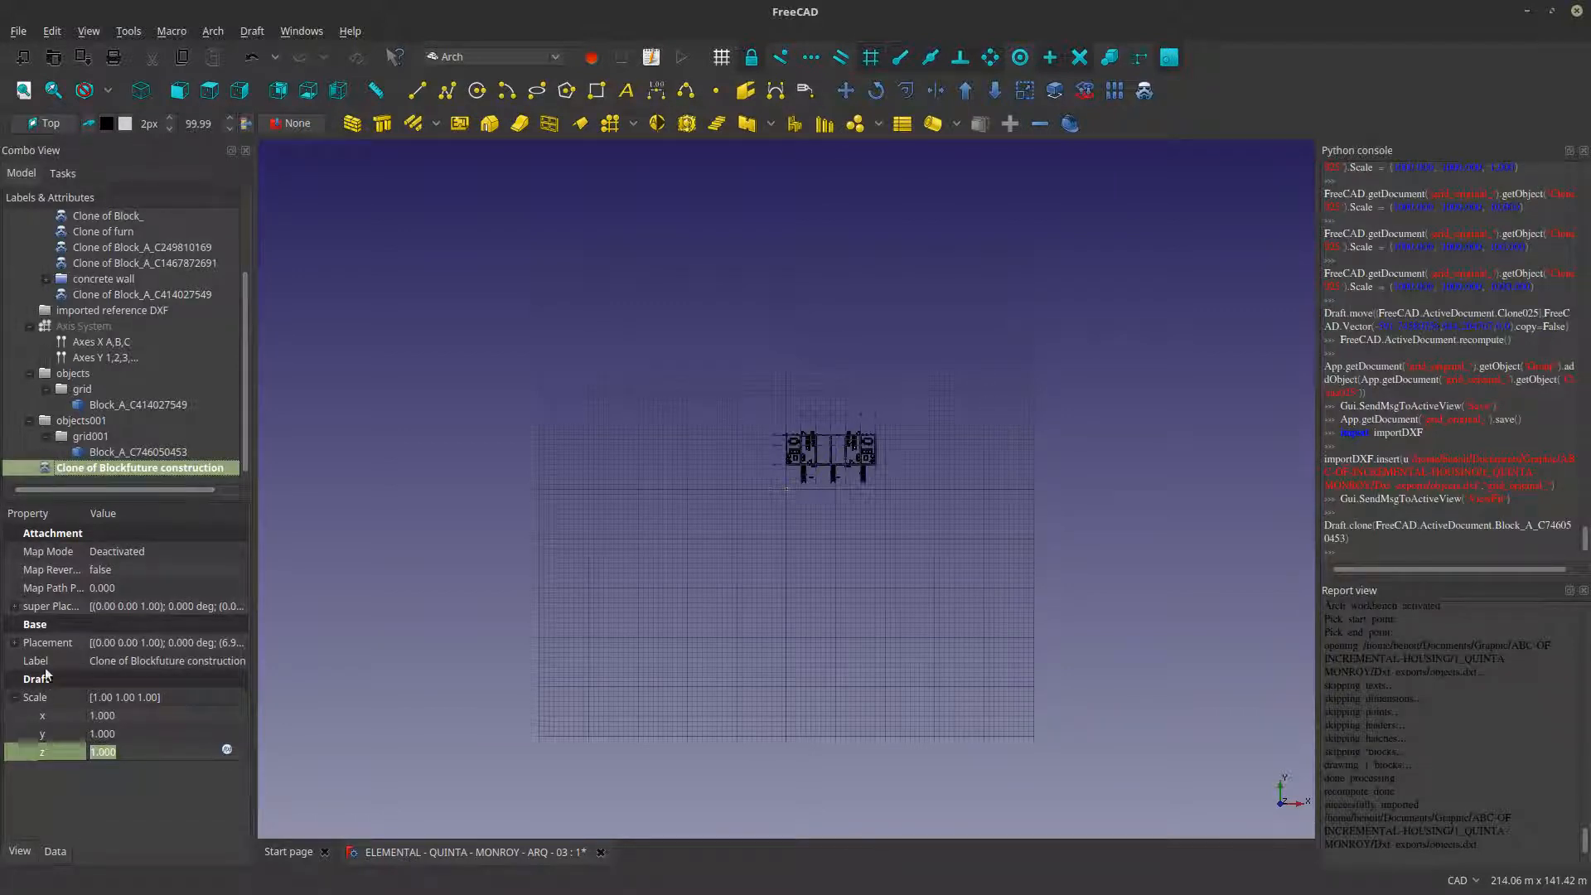
- Set the future construction clone's X, Y and Z scale to 1000
left_click(146, 710)
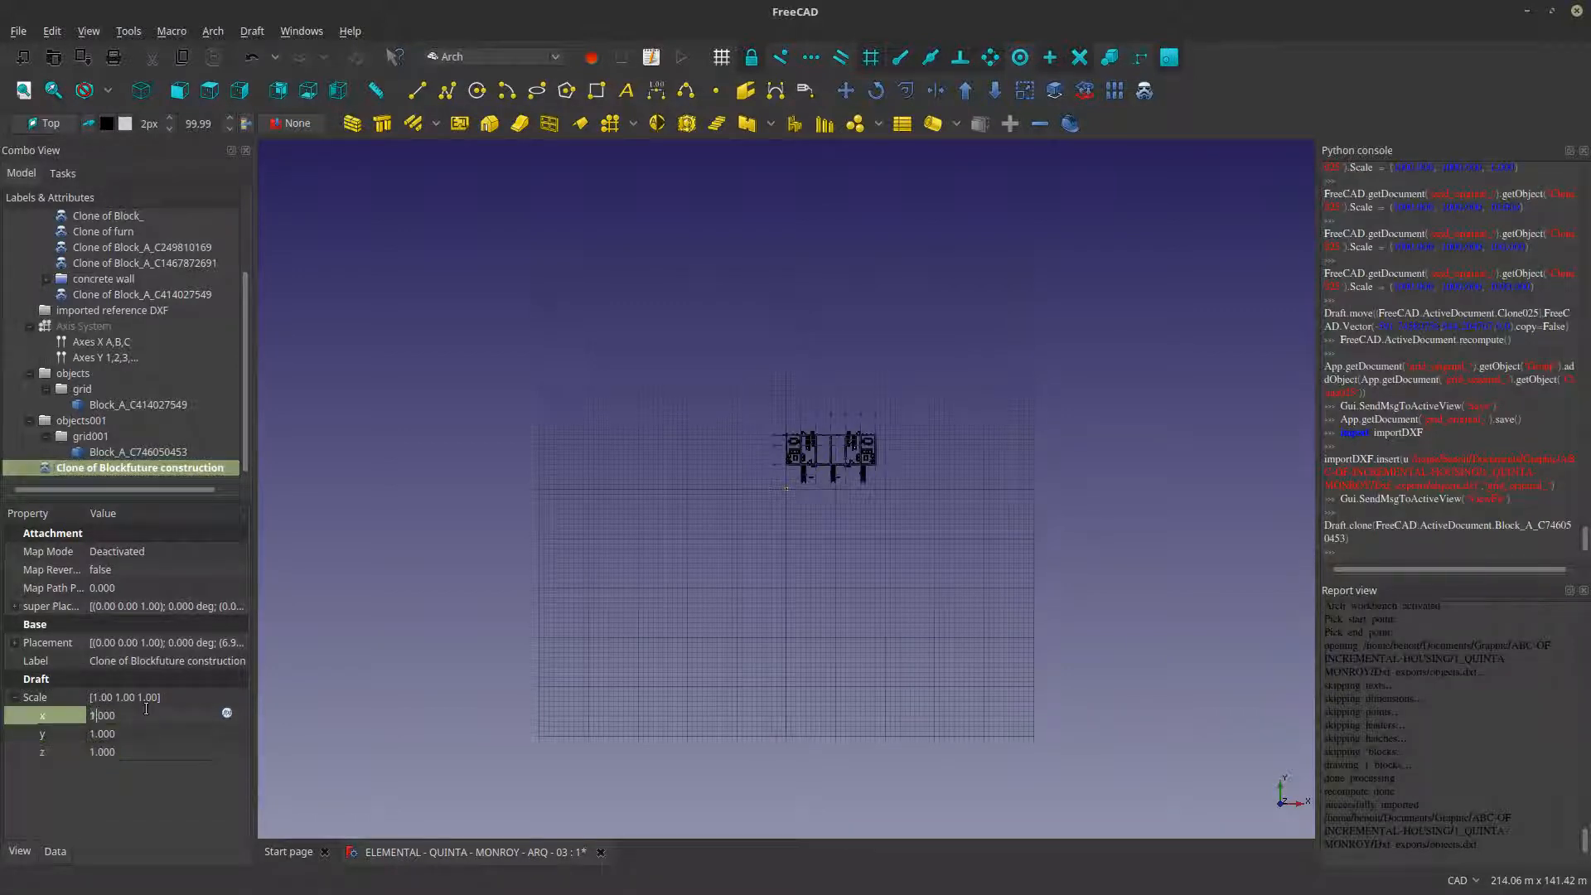
type("000")
left_click(138, 726)
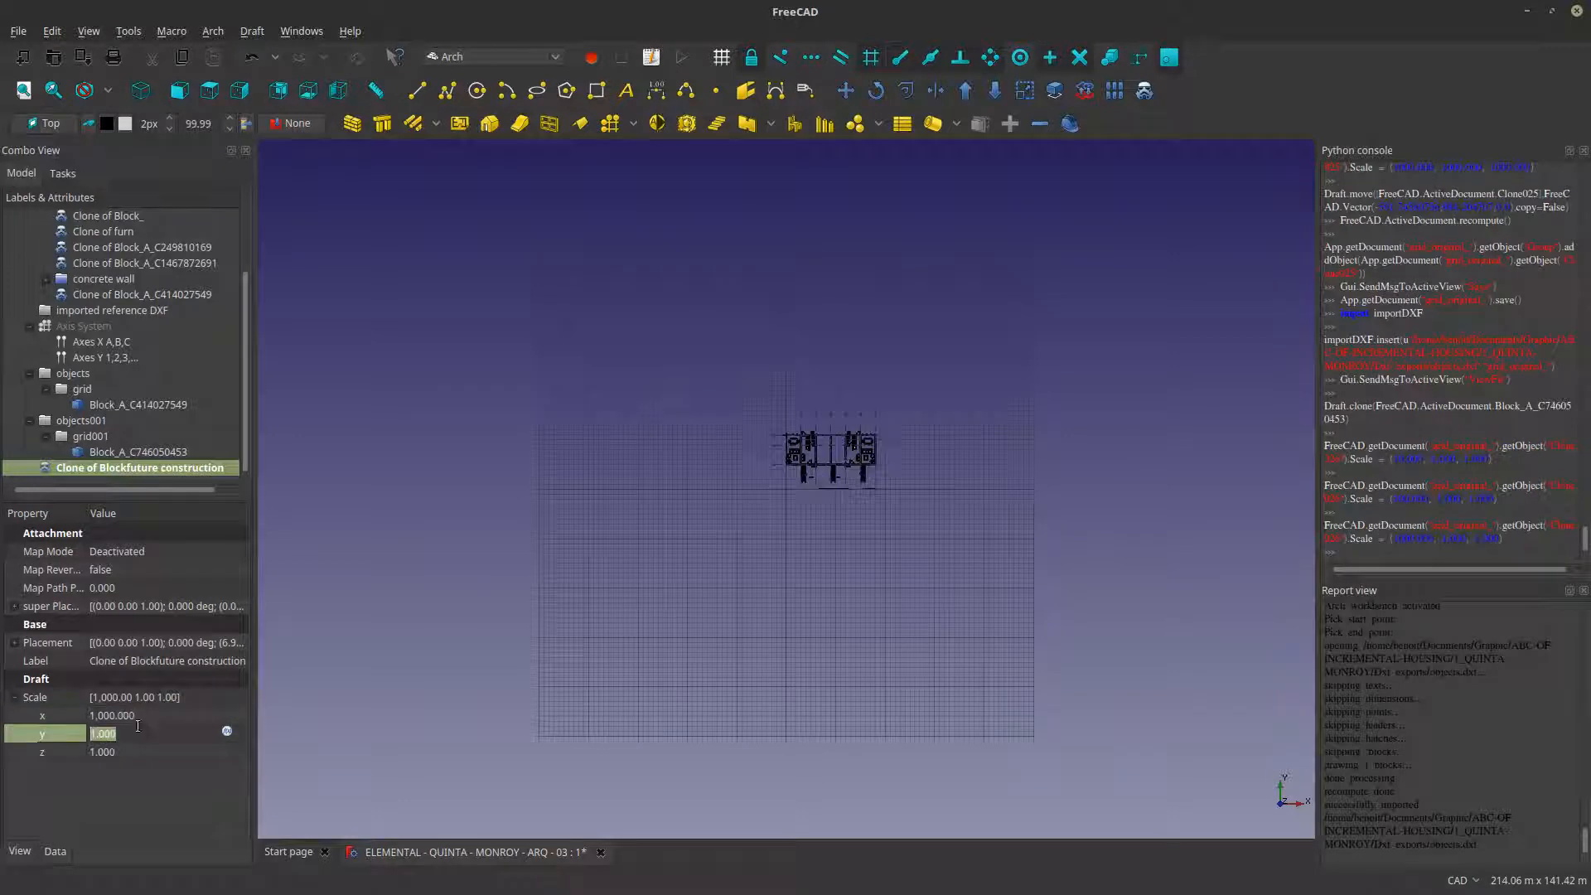
type("000")
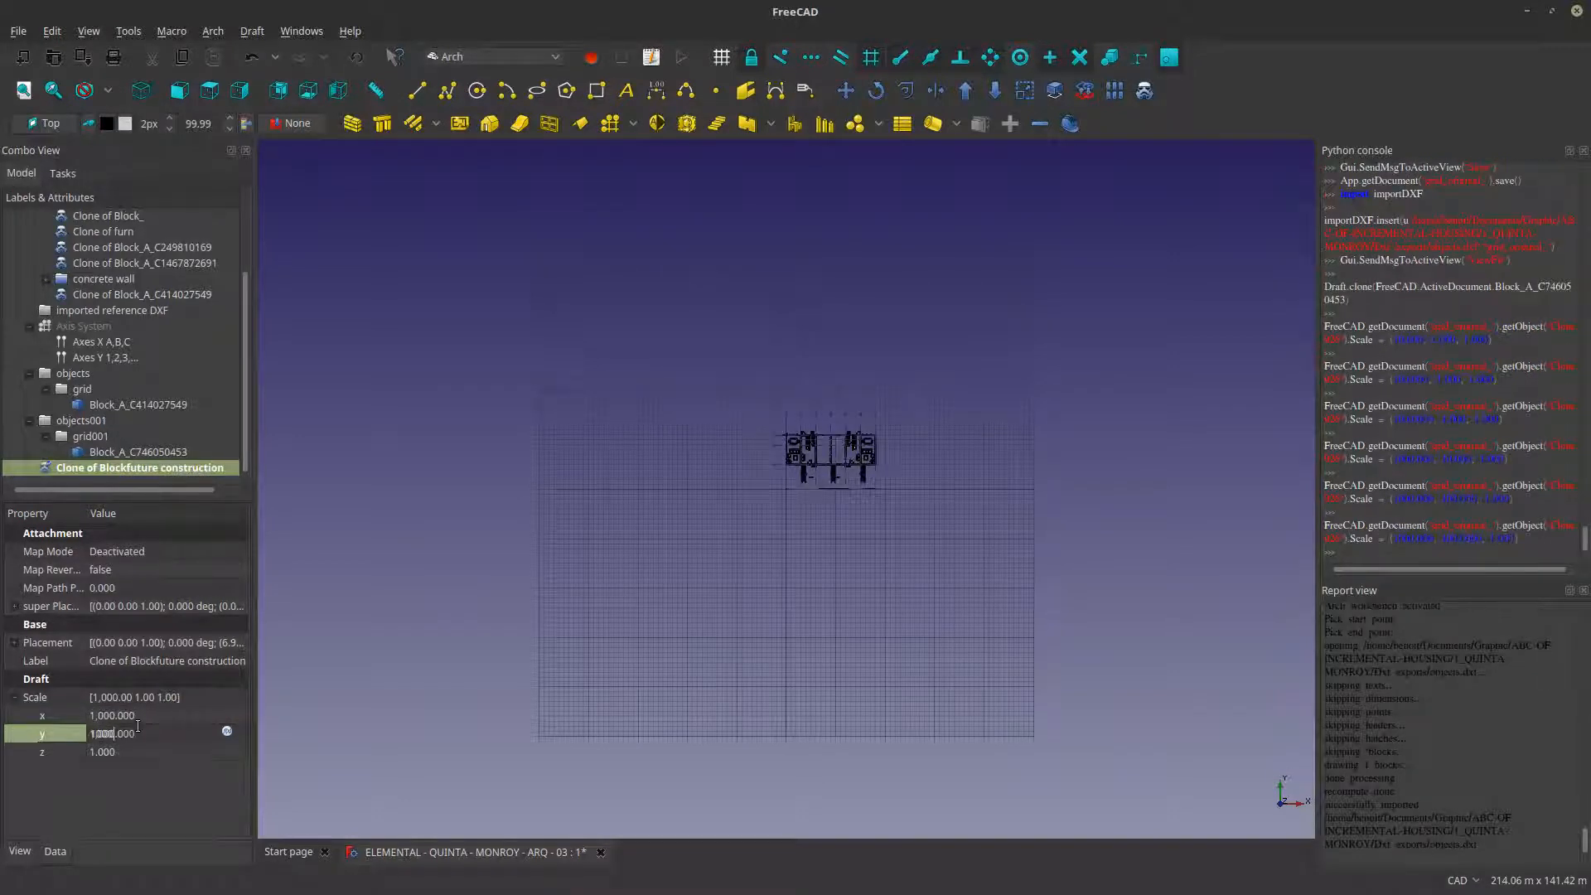
left_click(138, 748)
type("00")
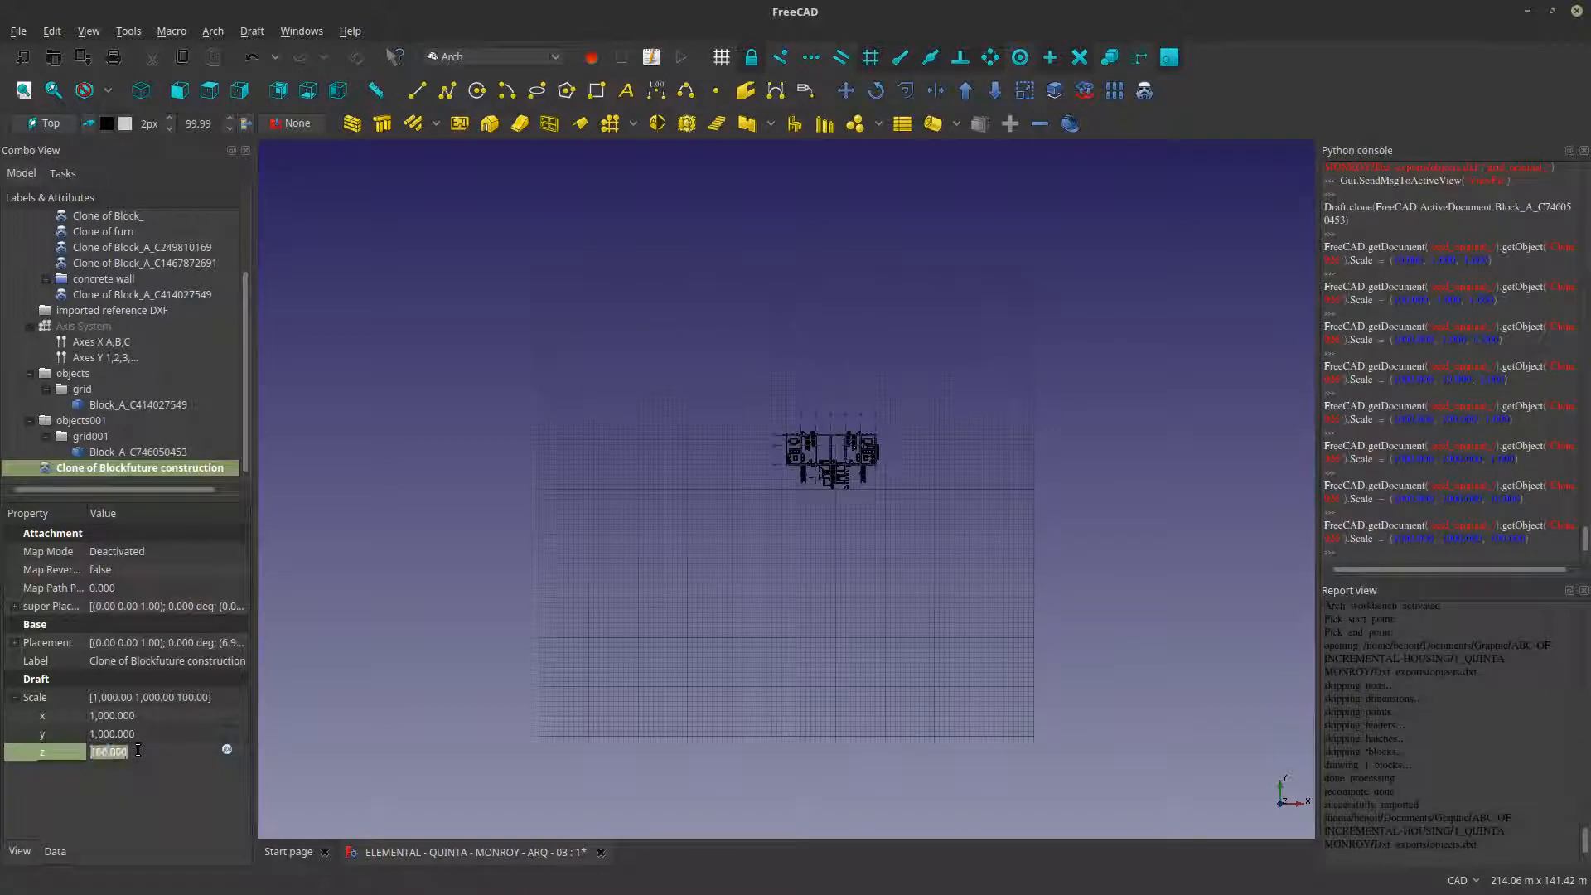
type("100")
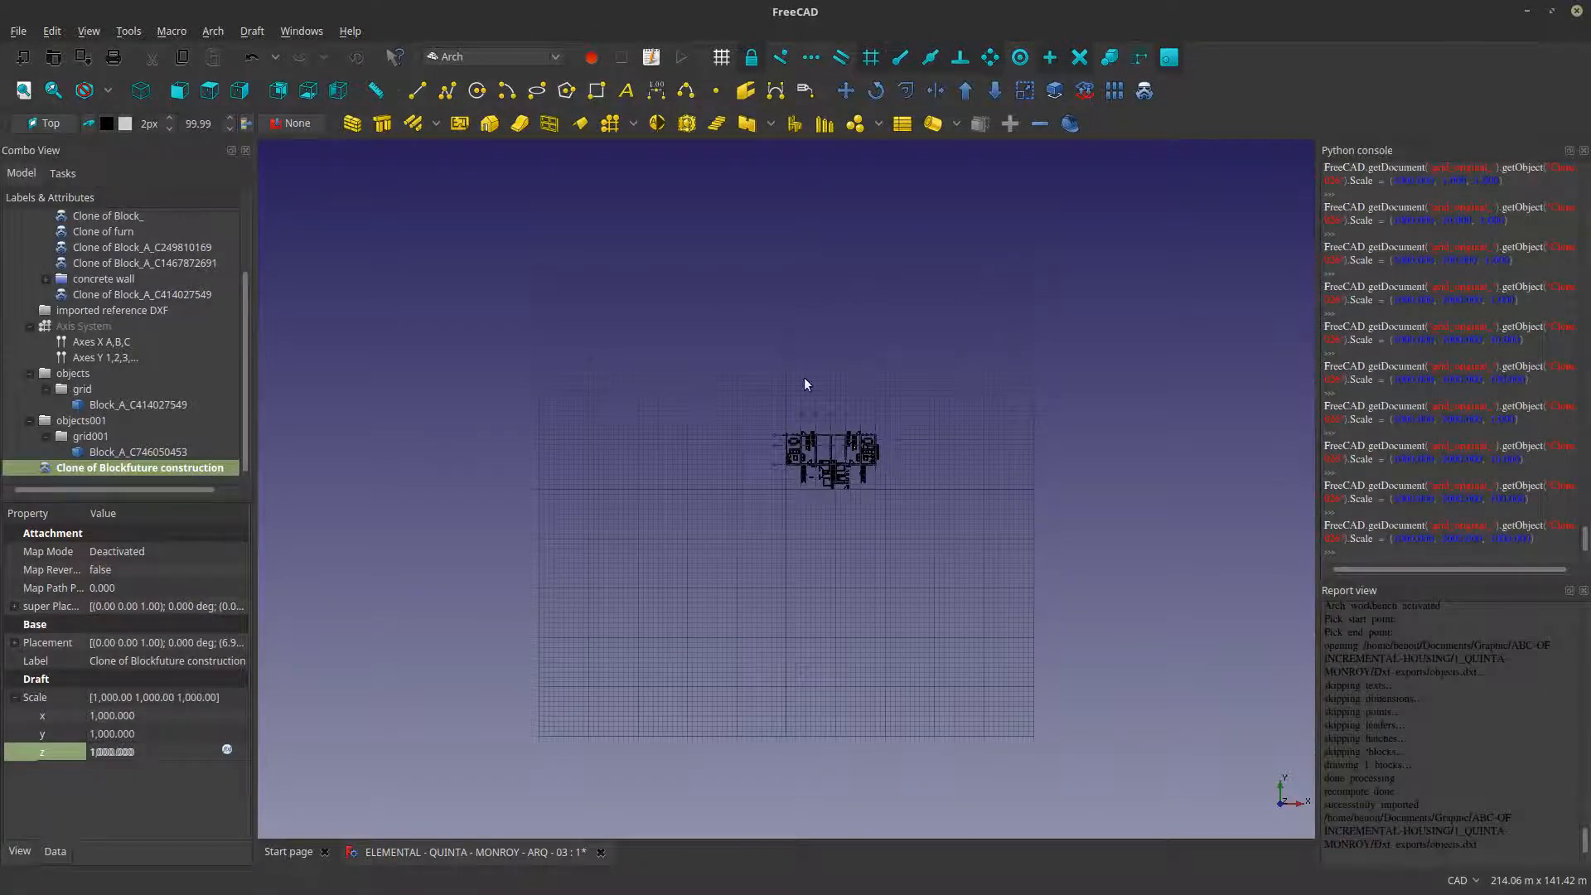
- Try to move the future construction clone into place on the floor plan using its corner reference lines
scroll(803, 414, "up", 5)
scroll(614, 538, "down", 3)
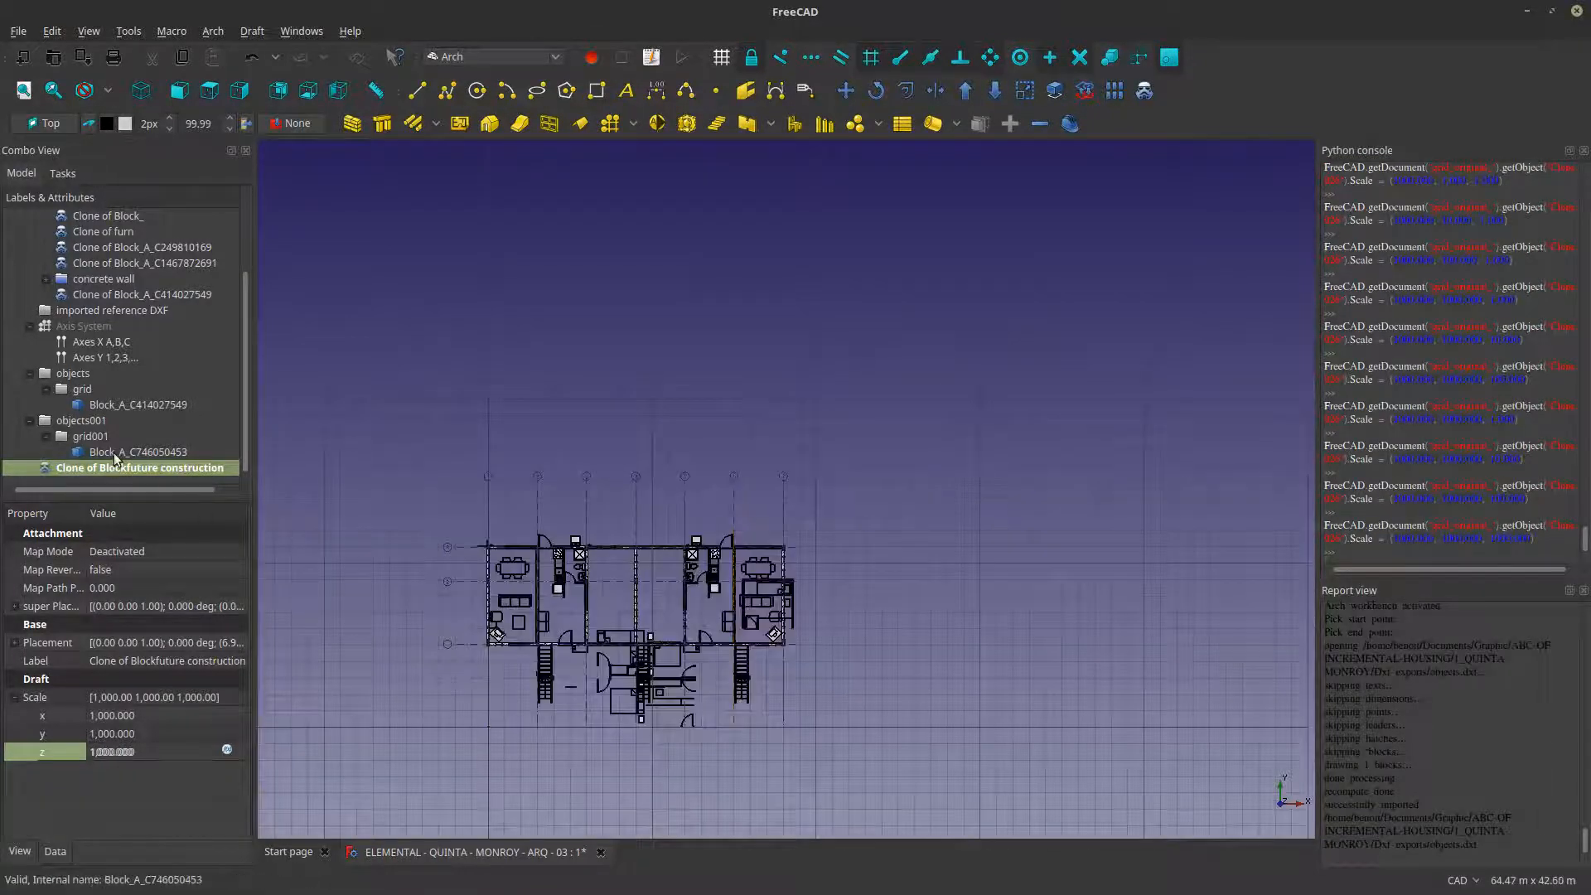
scroll(468, 640, "up", 5)
scroll(498, 572, "up", 5)
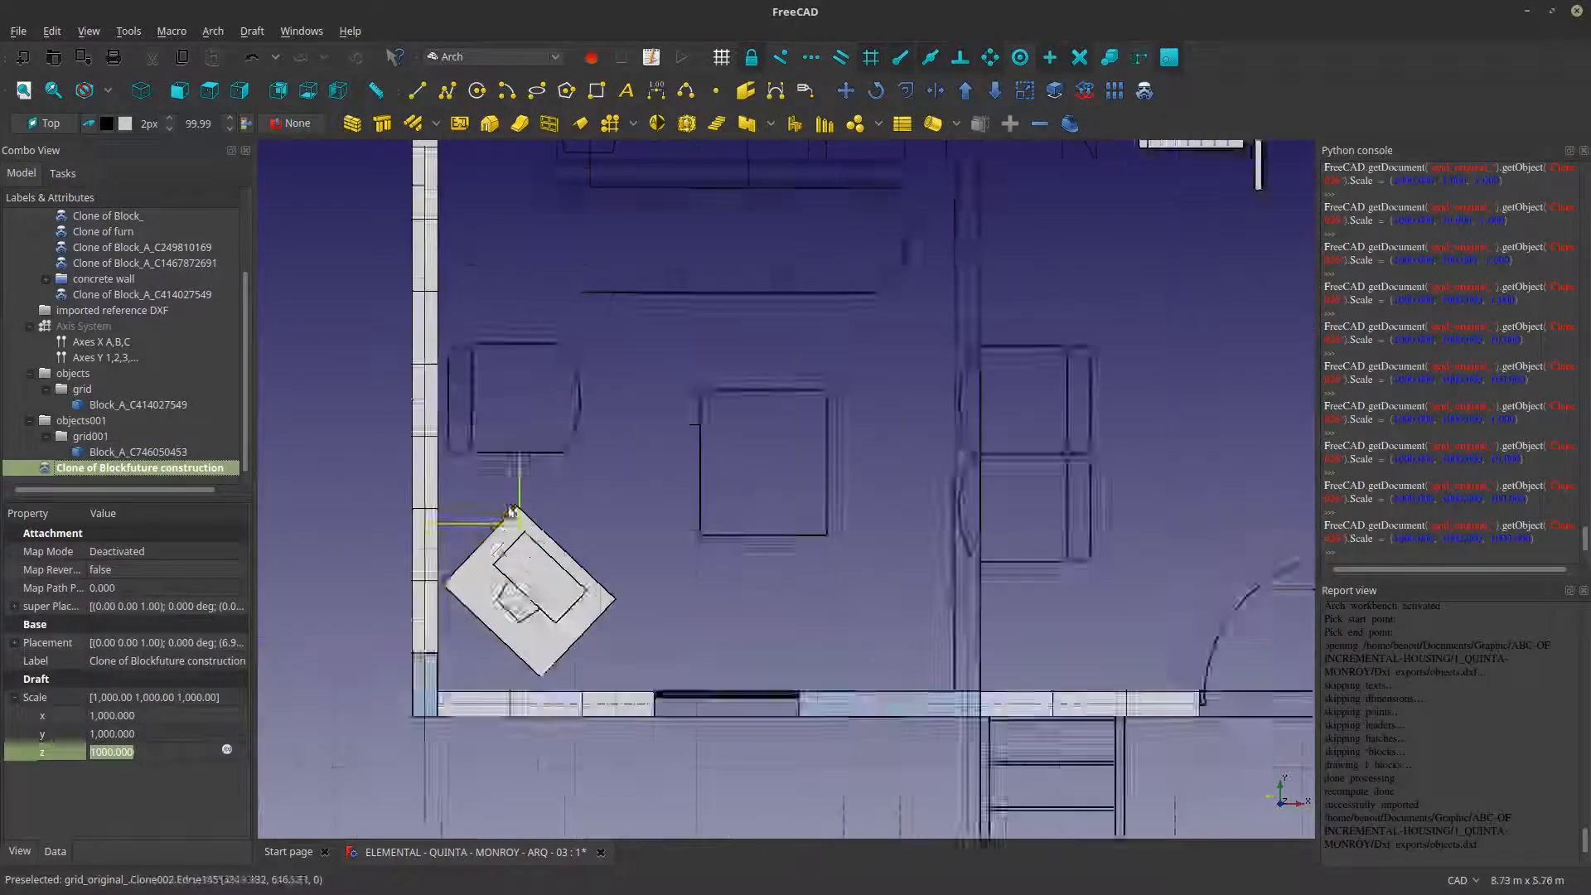
left_click(848, 90)
left_click(734, 416)
left_click(841, 347)
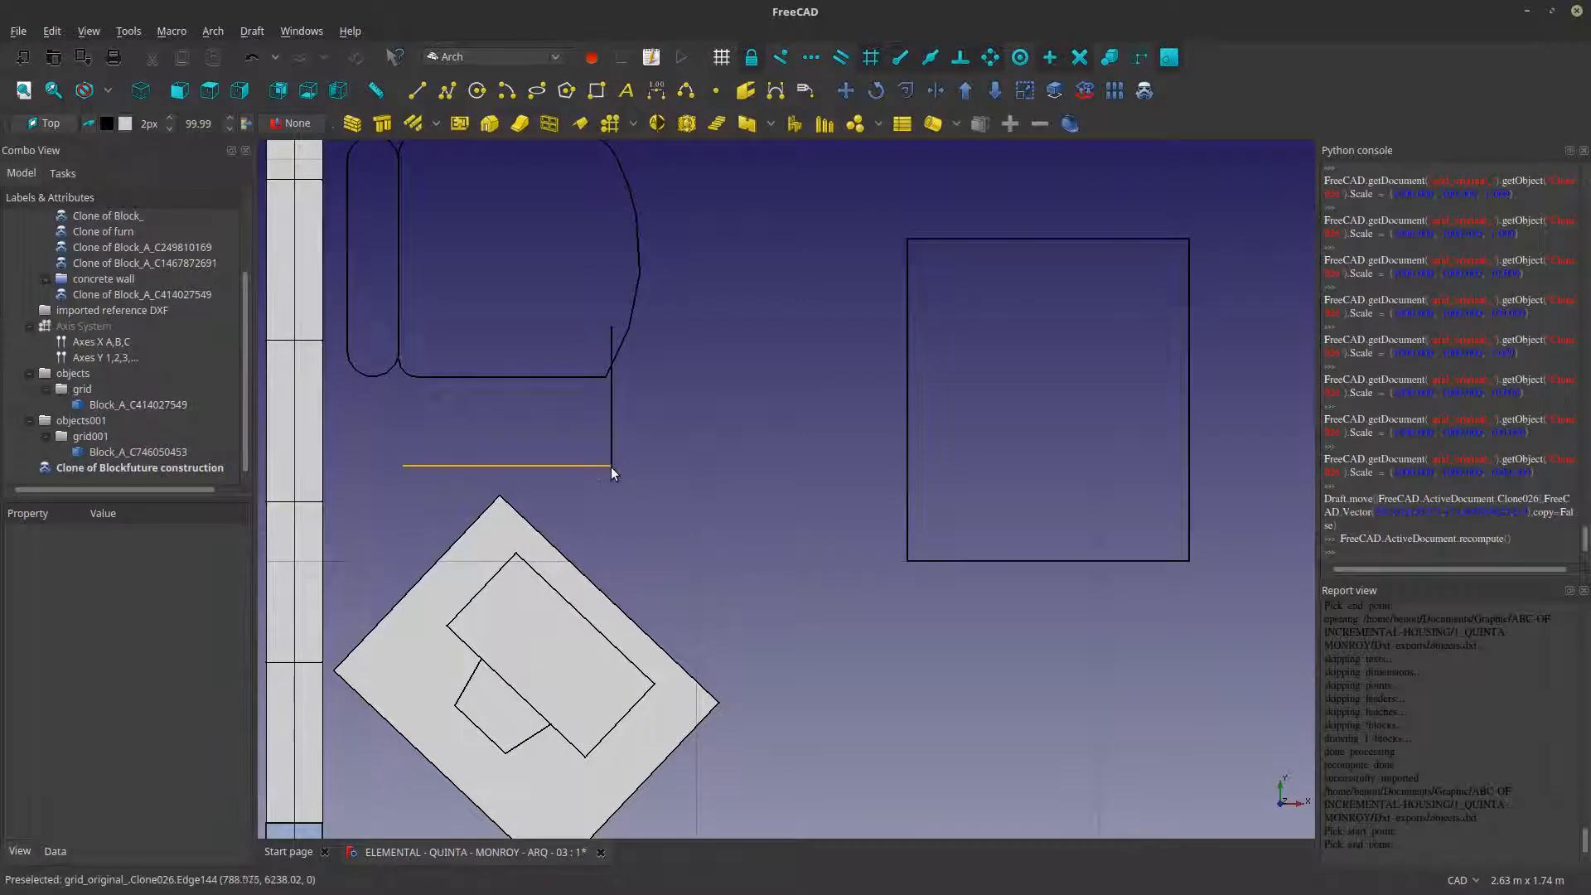
- Move the future construction clone from its reference-line corner to the matching reference corner at the plan's upper-left outer wall, near axis 3
left_click(610, 465)
left_click(846, 91)
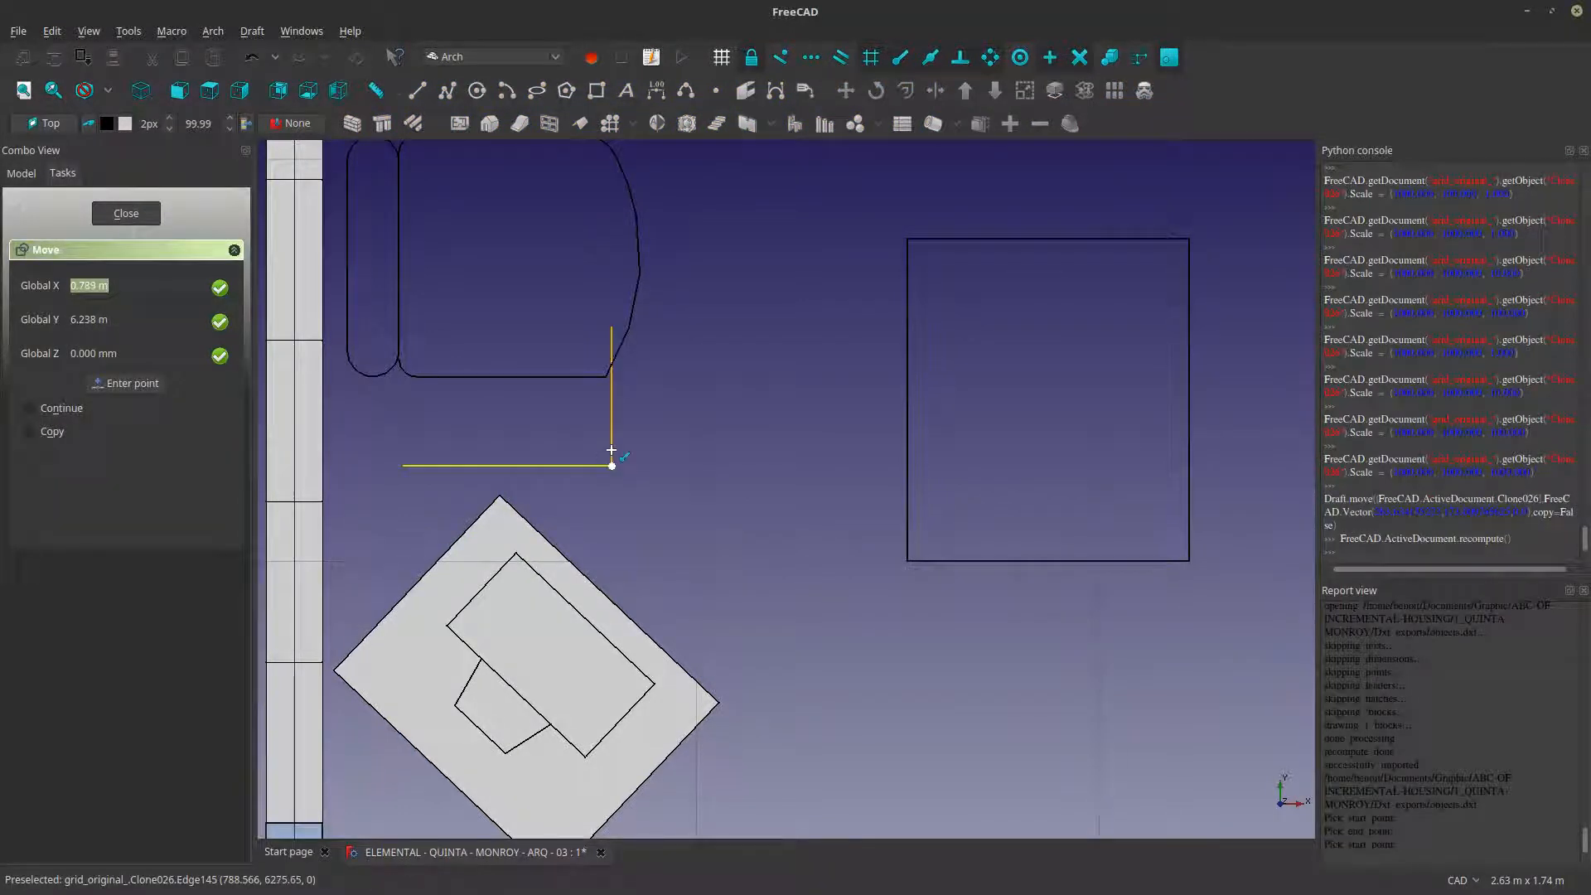
left_click(605, 458)
scroll(611, 481, "down", 10)
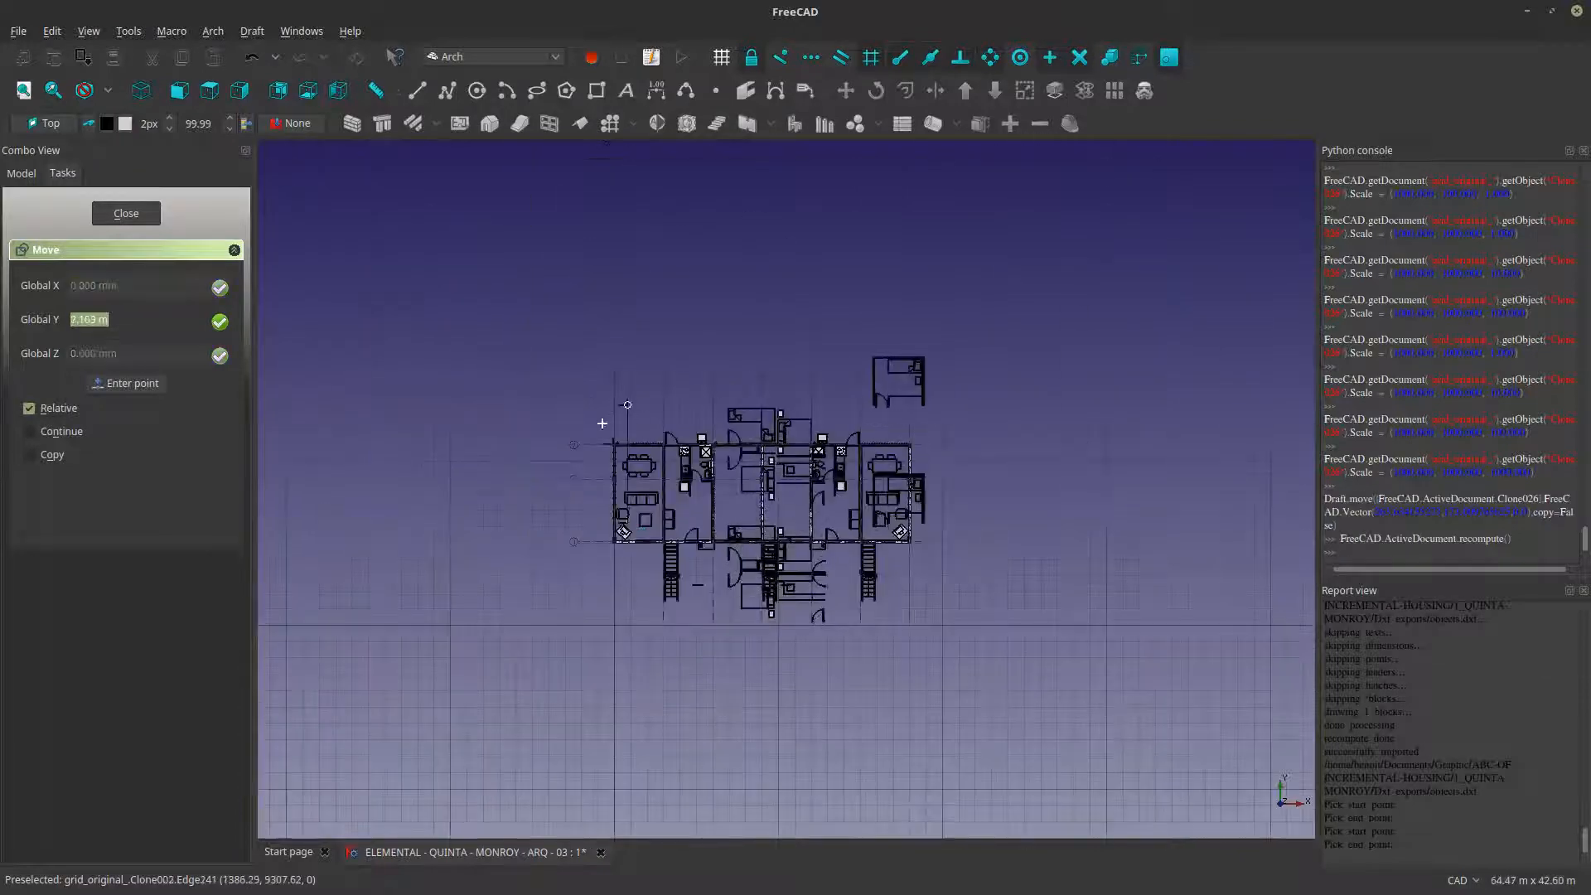
scroll(620, 448, "up", 10)
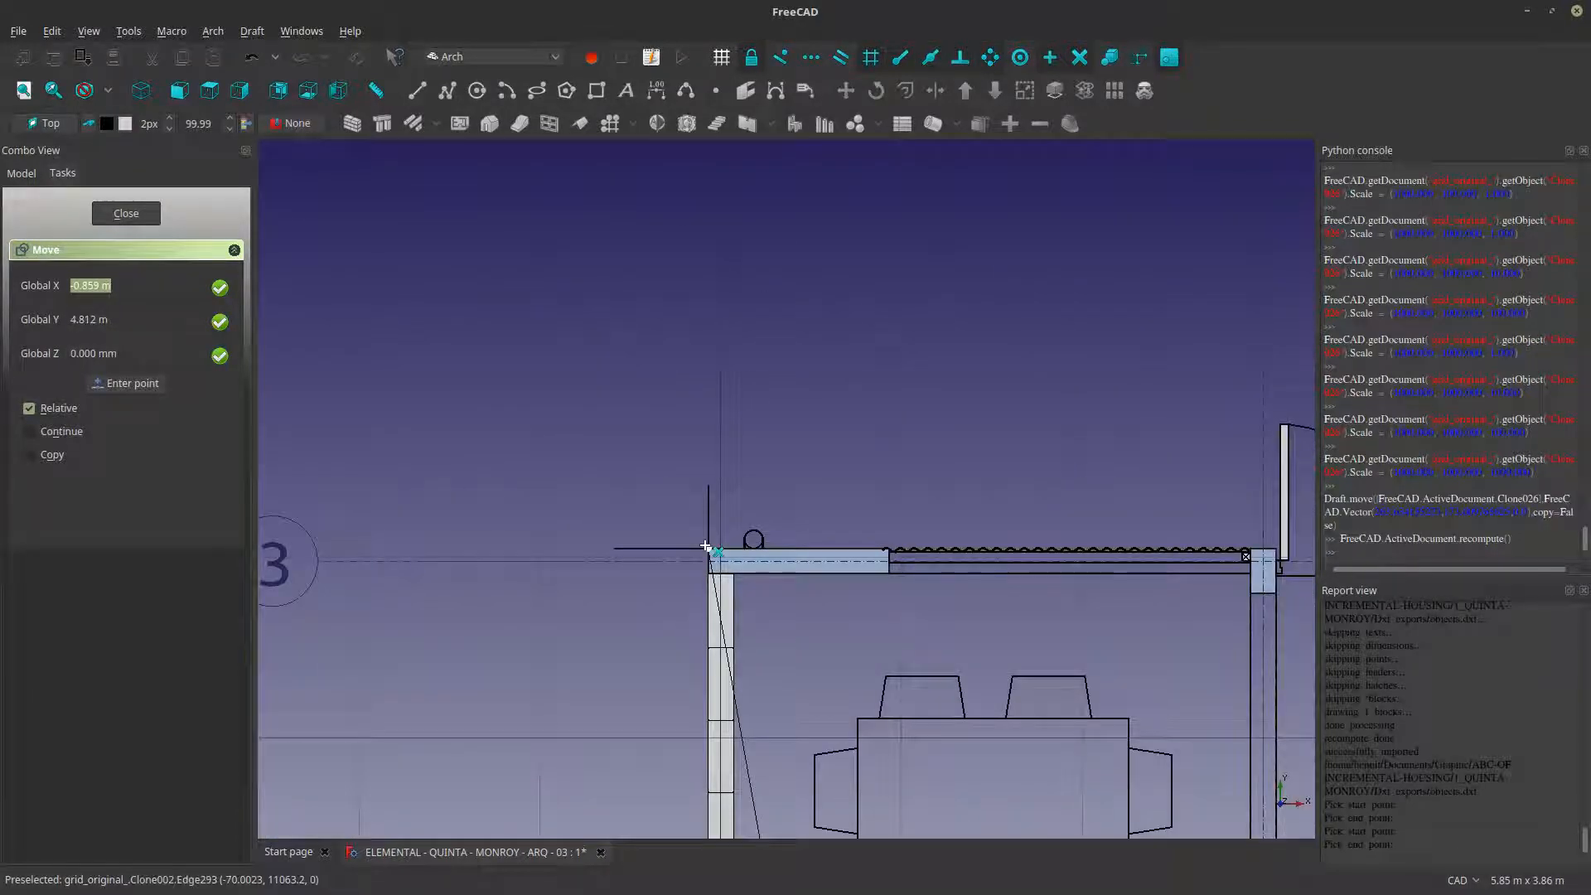
left_click(706, 546)
- Change the future construction clone's draw style to Dashed
scroll(594, 455, "down", 8)
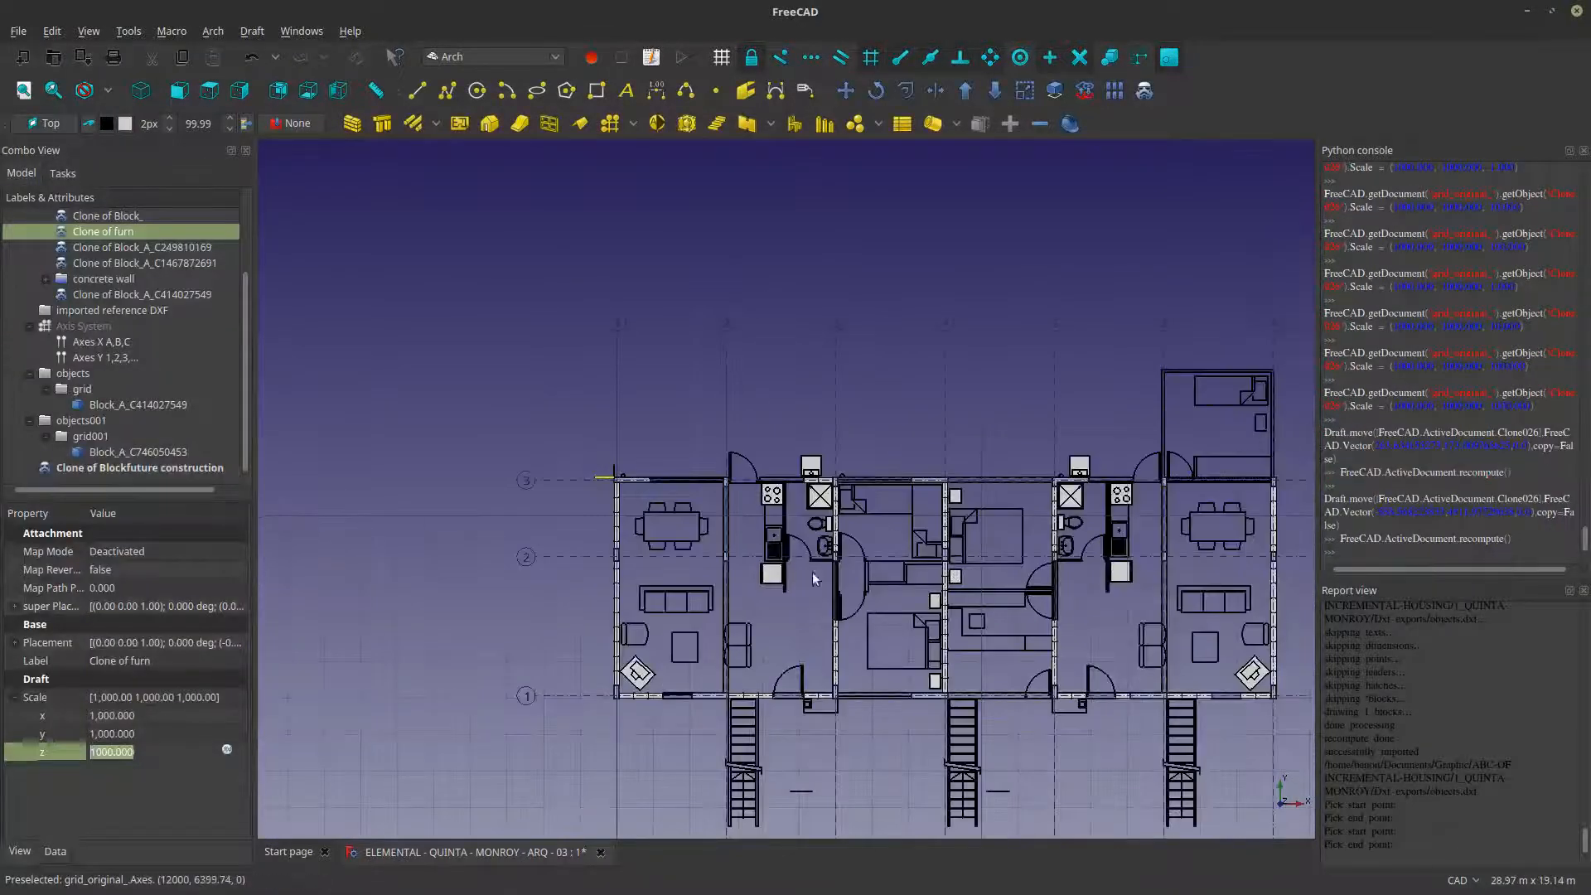
scroll(969, 594, "down", 2)
scroll(1110, 684, "down", 2)
scroll(1076, 625, "up", 6)
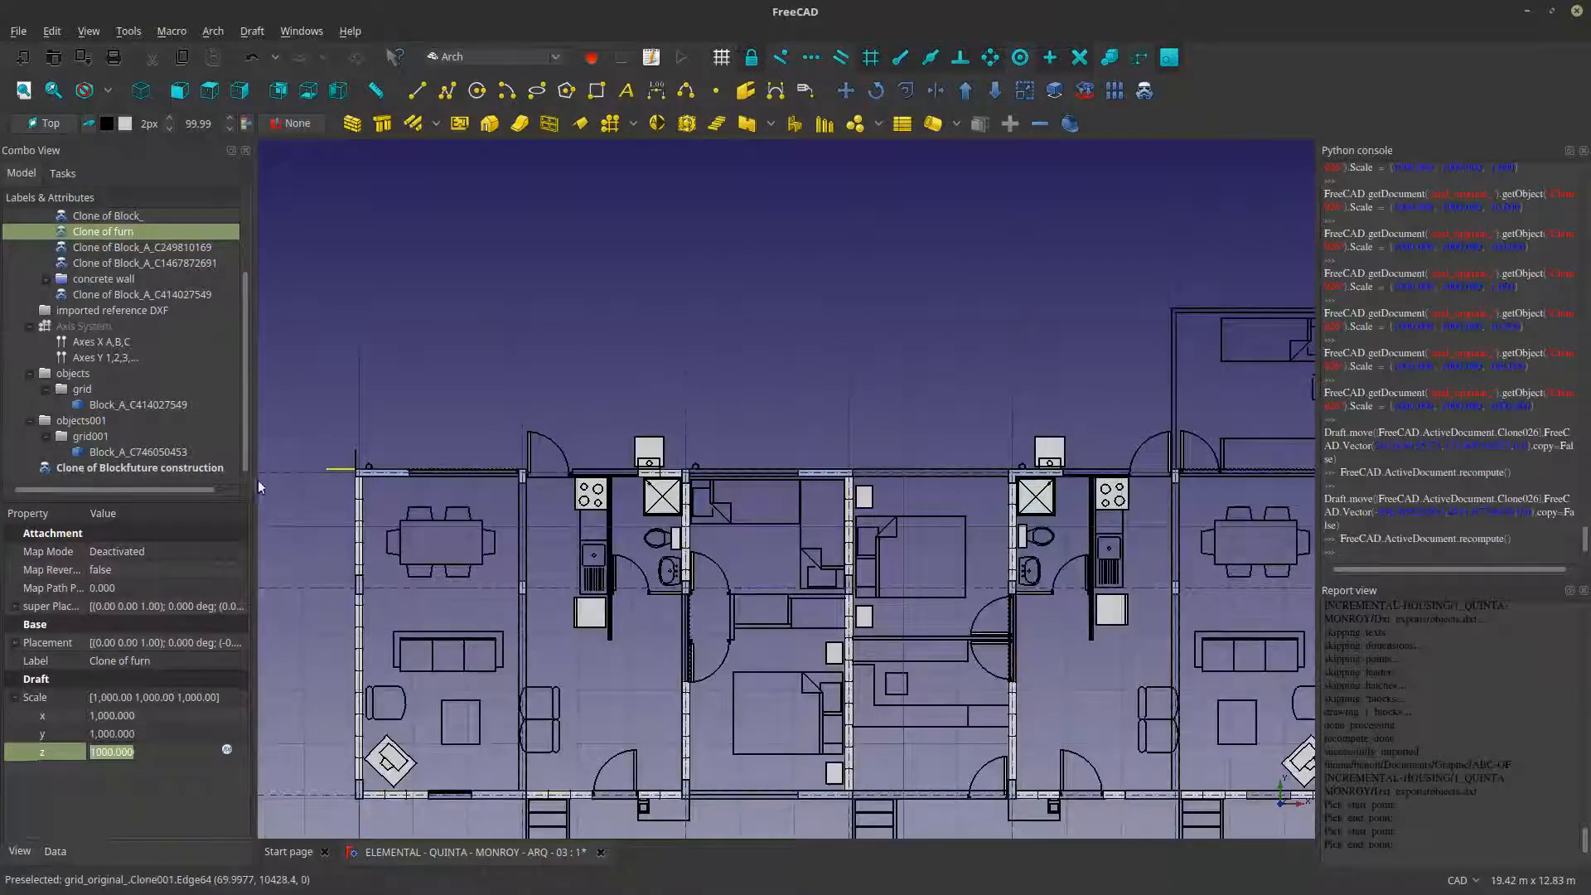
left_click(180, 466)
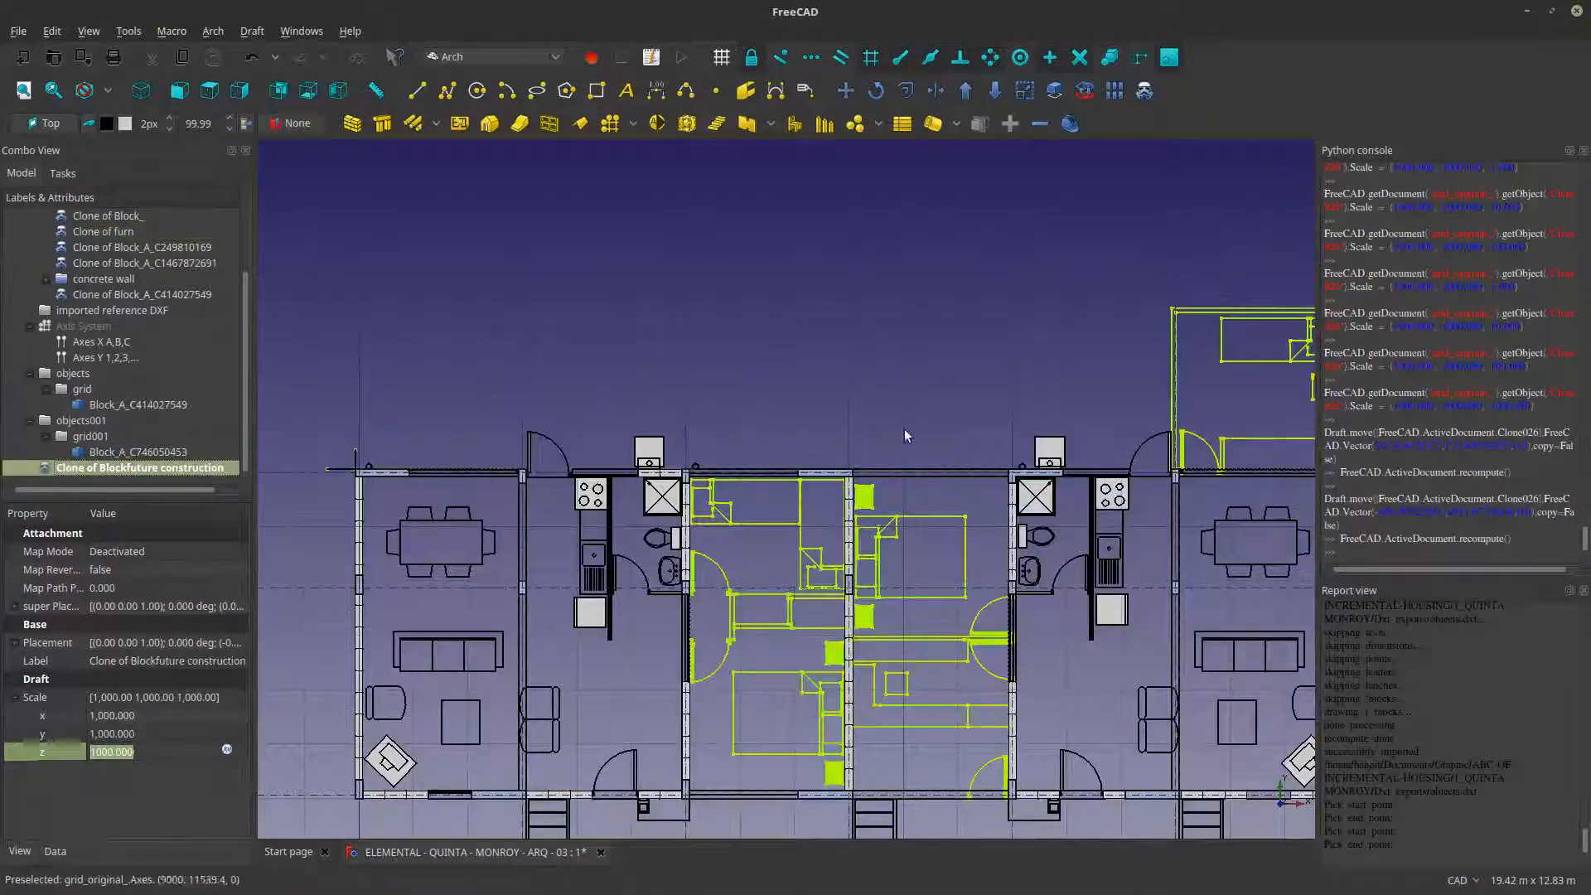
left_click(18, 851)
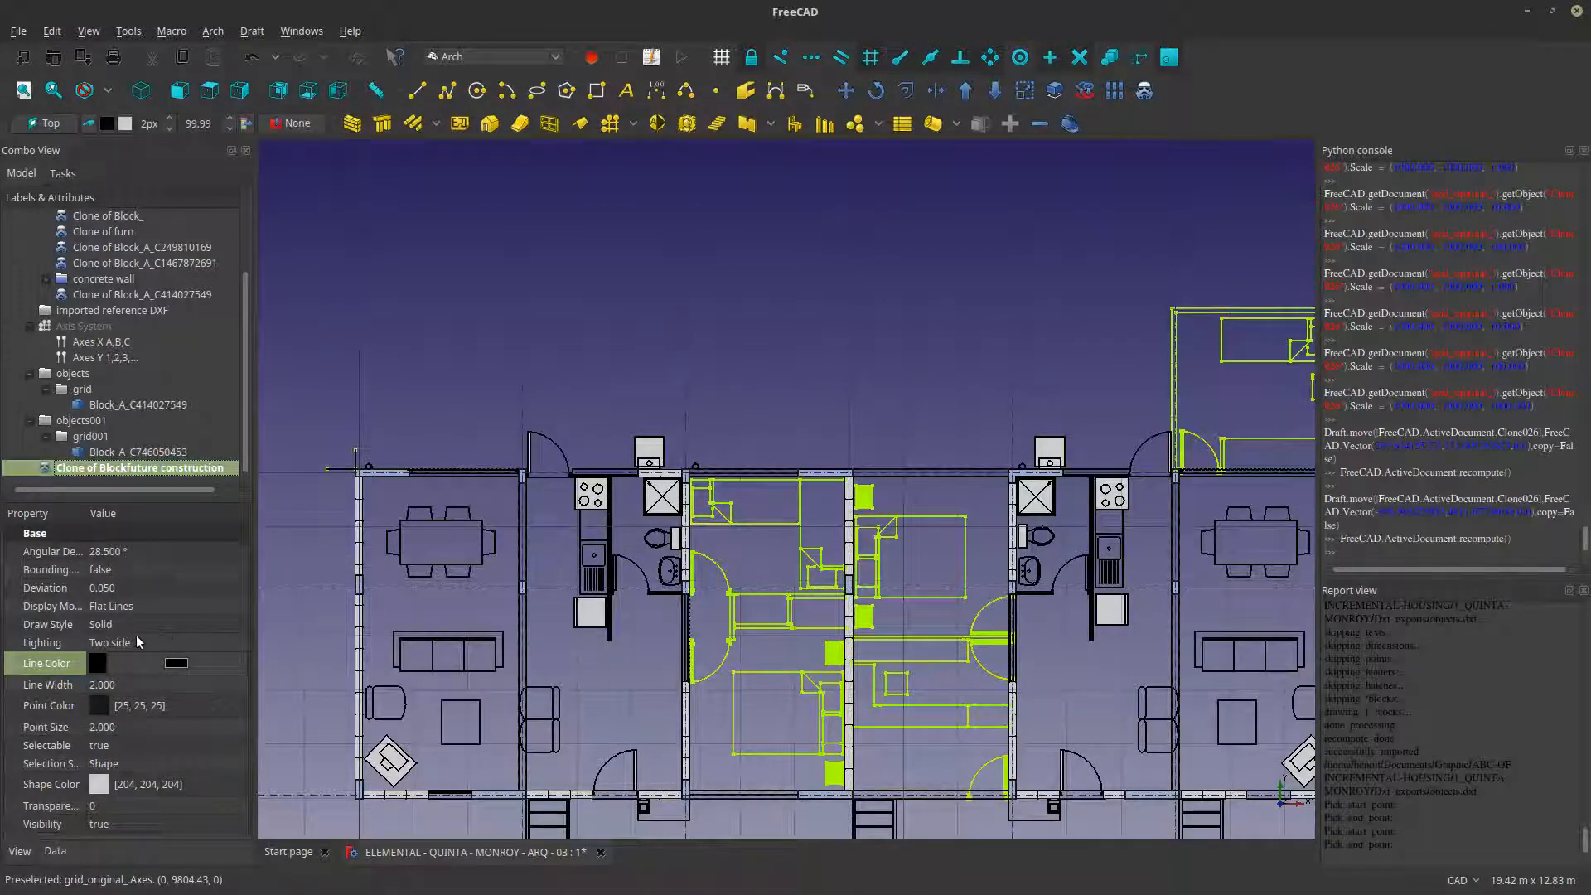
left_click(153, 601)
left_click(153, 601)
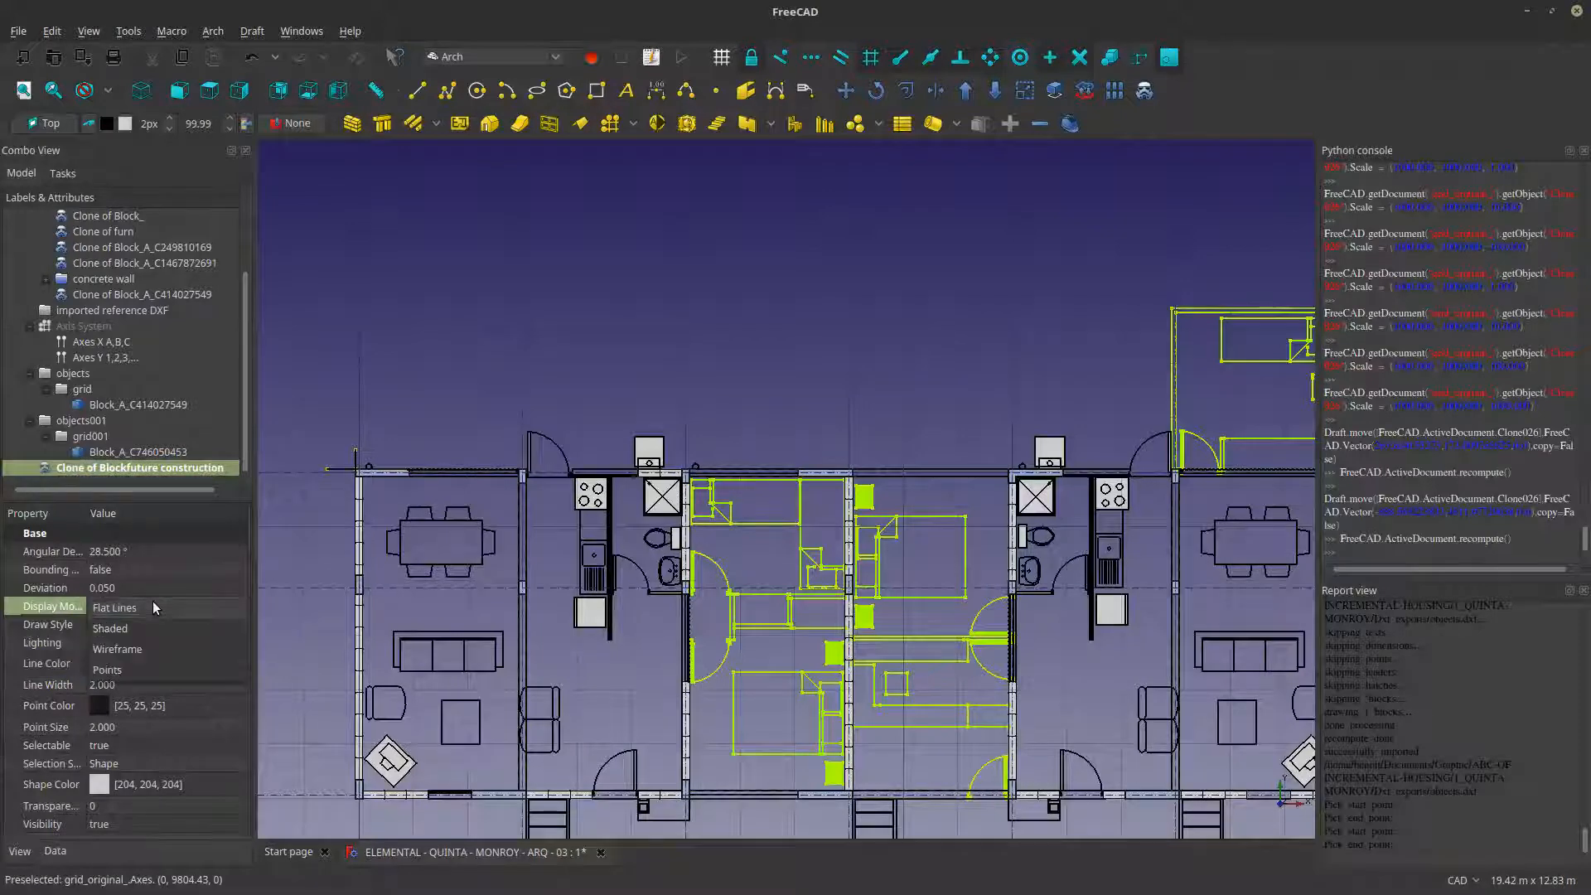
left_click(153, 603)
left_click(150, 626)
left_click(151, 626)
left_click(146, 646)
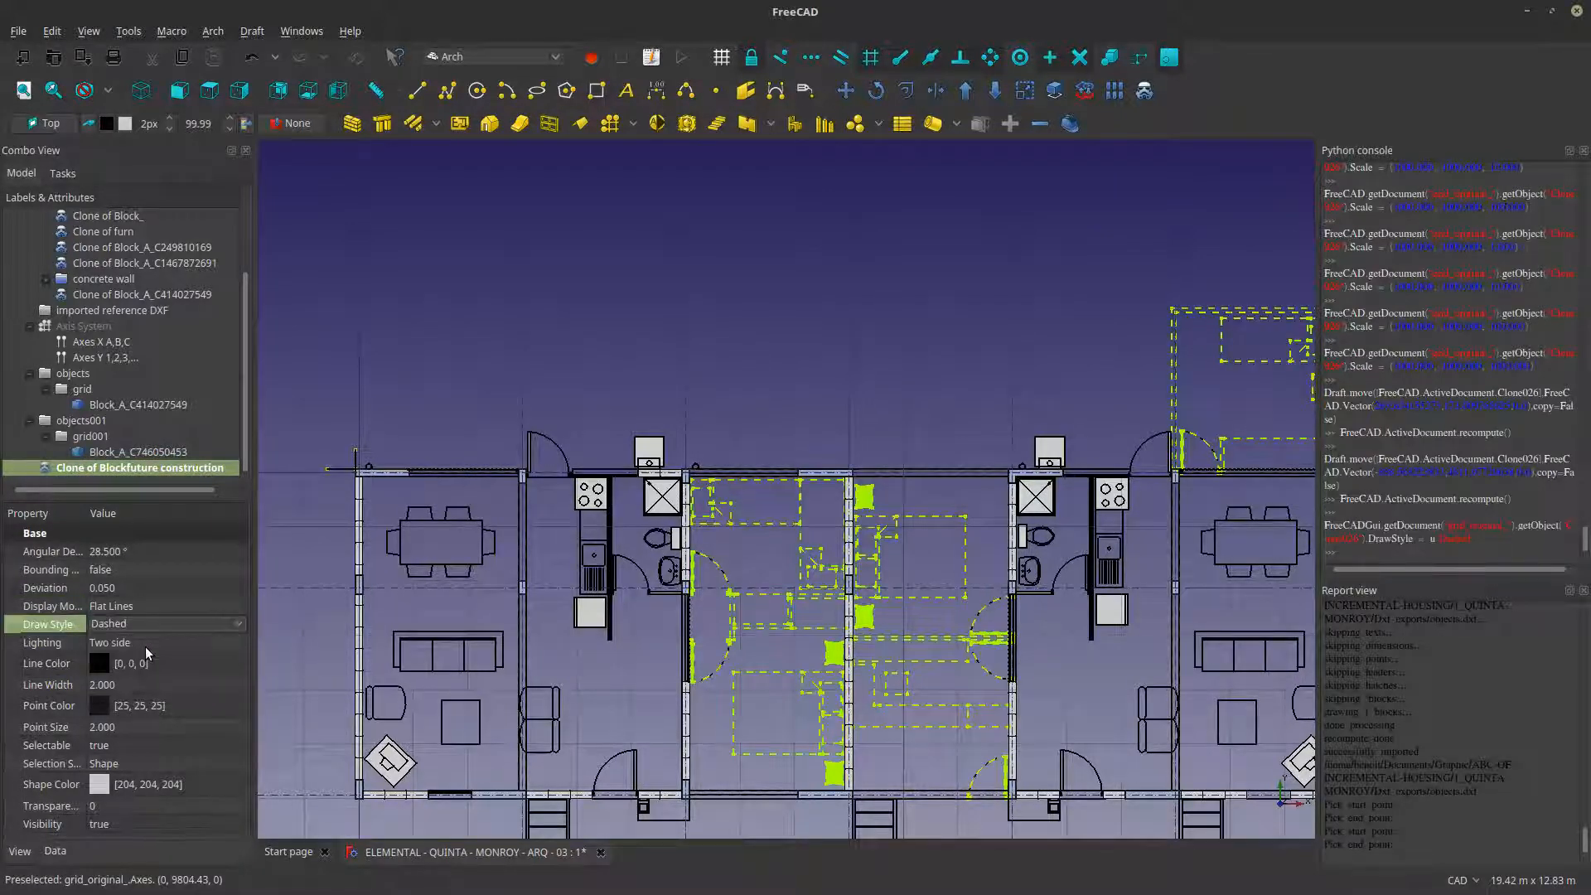
left_click(559, 331)
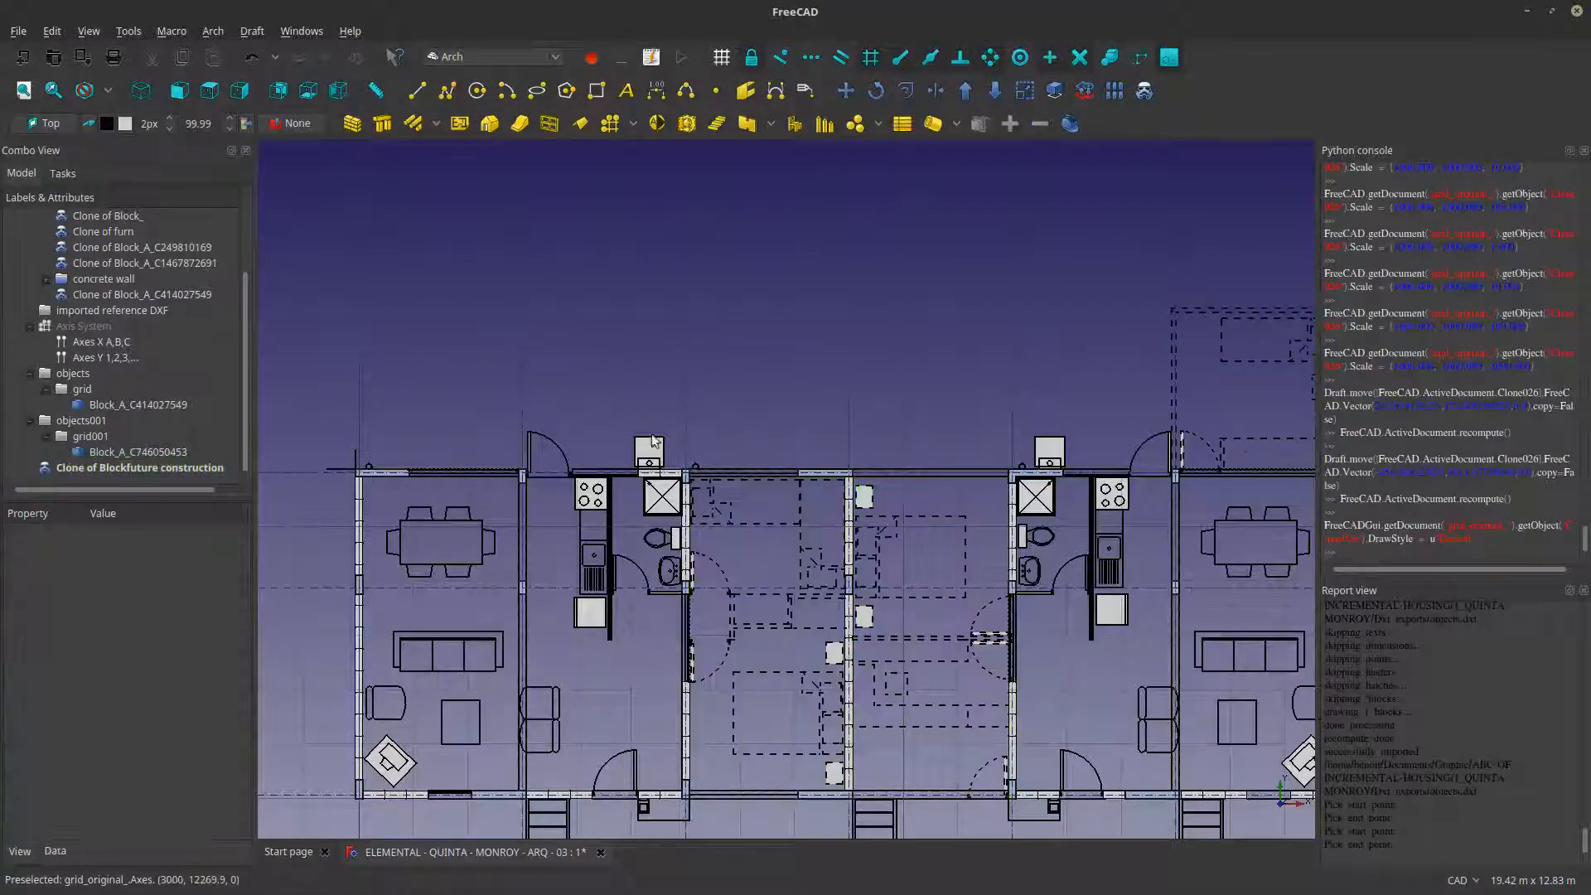
- Examine the dashed linework of the future rooms in the floor plan, including the double-door leaves beside the wall
scroll(937, 704, "up", 4)
scroll(893, 645, "down", 6)
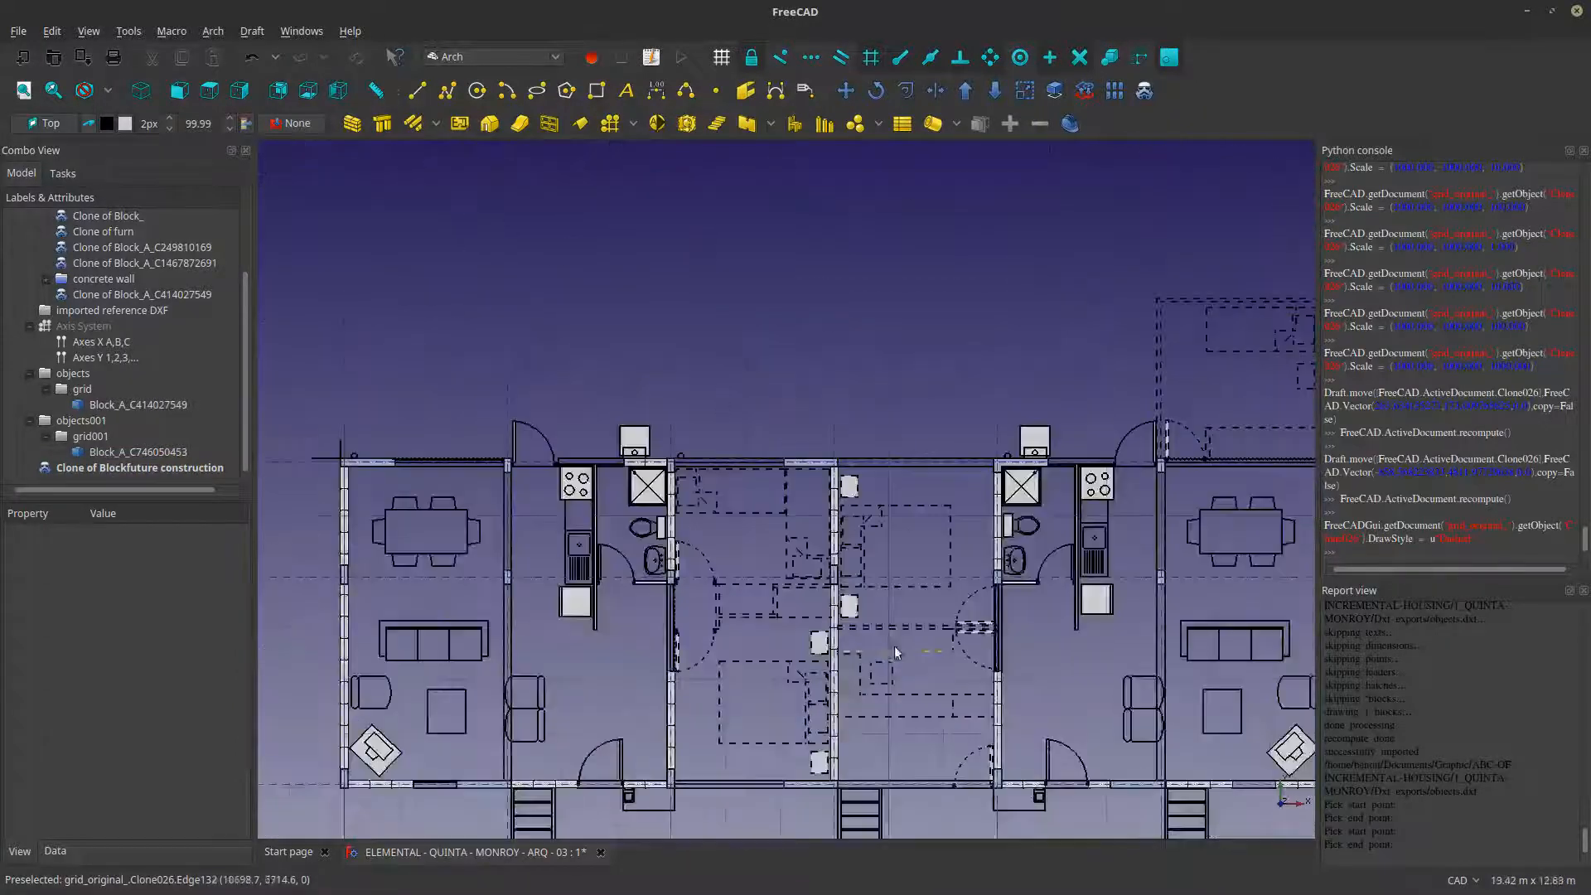
middle_click_drag(870, 669, 849, 592)
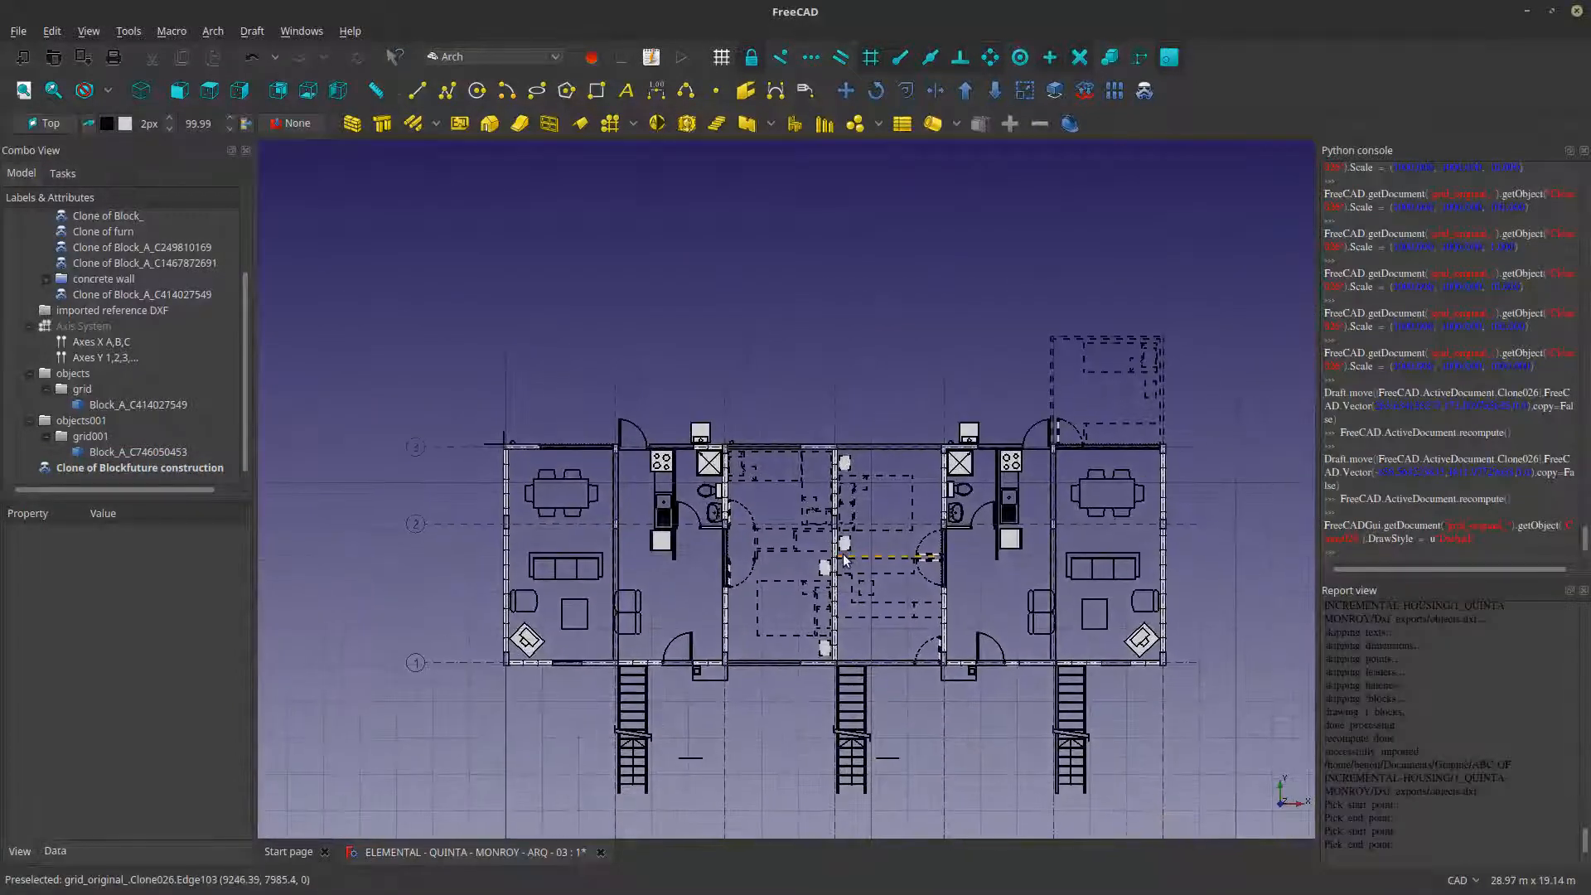
scroll(712, 523, "up", 2)
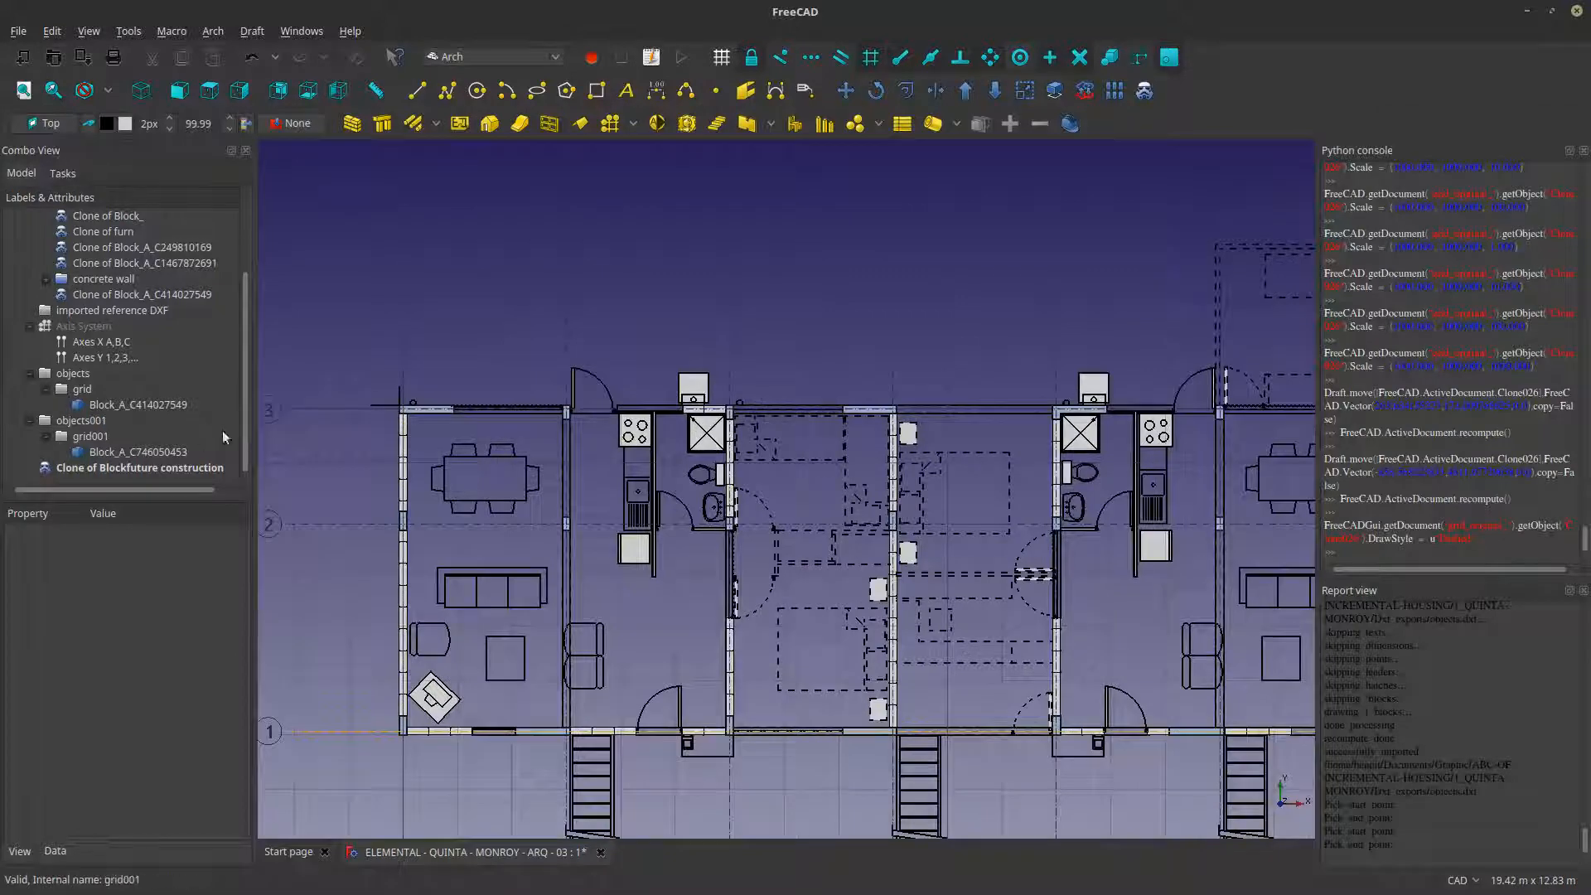
scroll(875, 689, "up", 2)
middle_click_drag(866, 617, 796, 569)
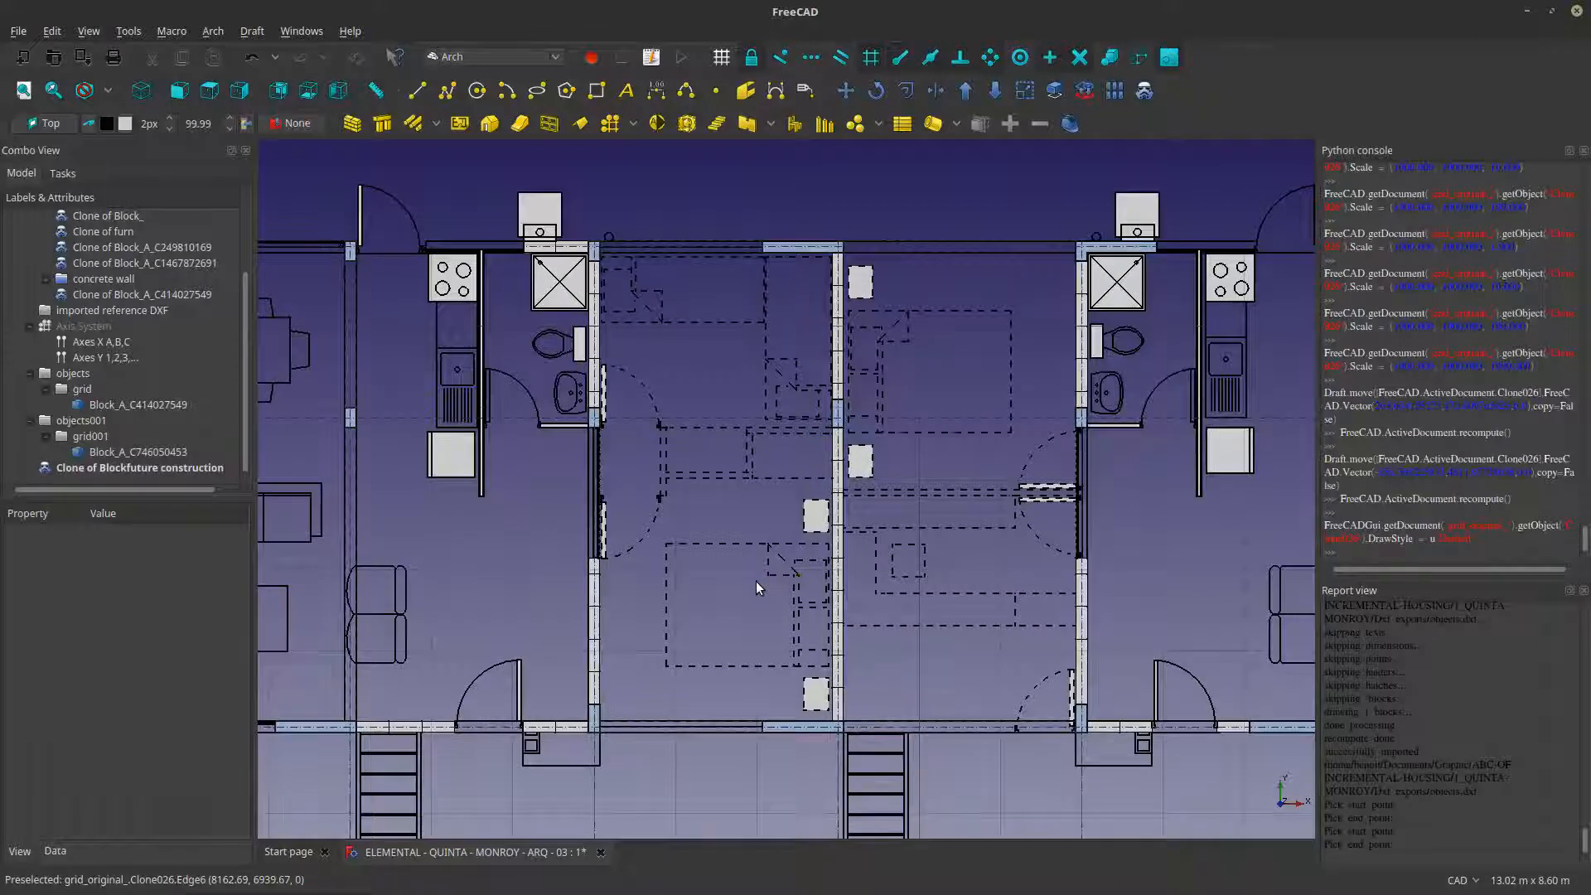
scroll(654, 551, "up", 8)
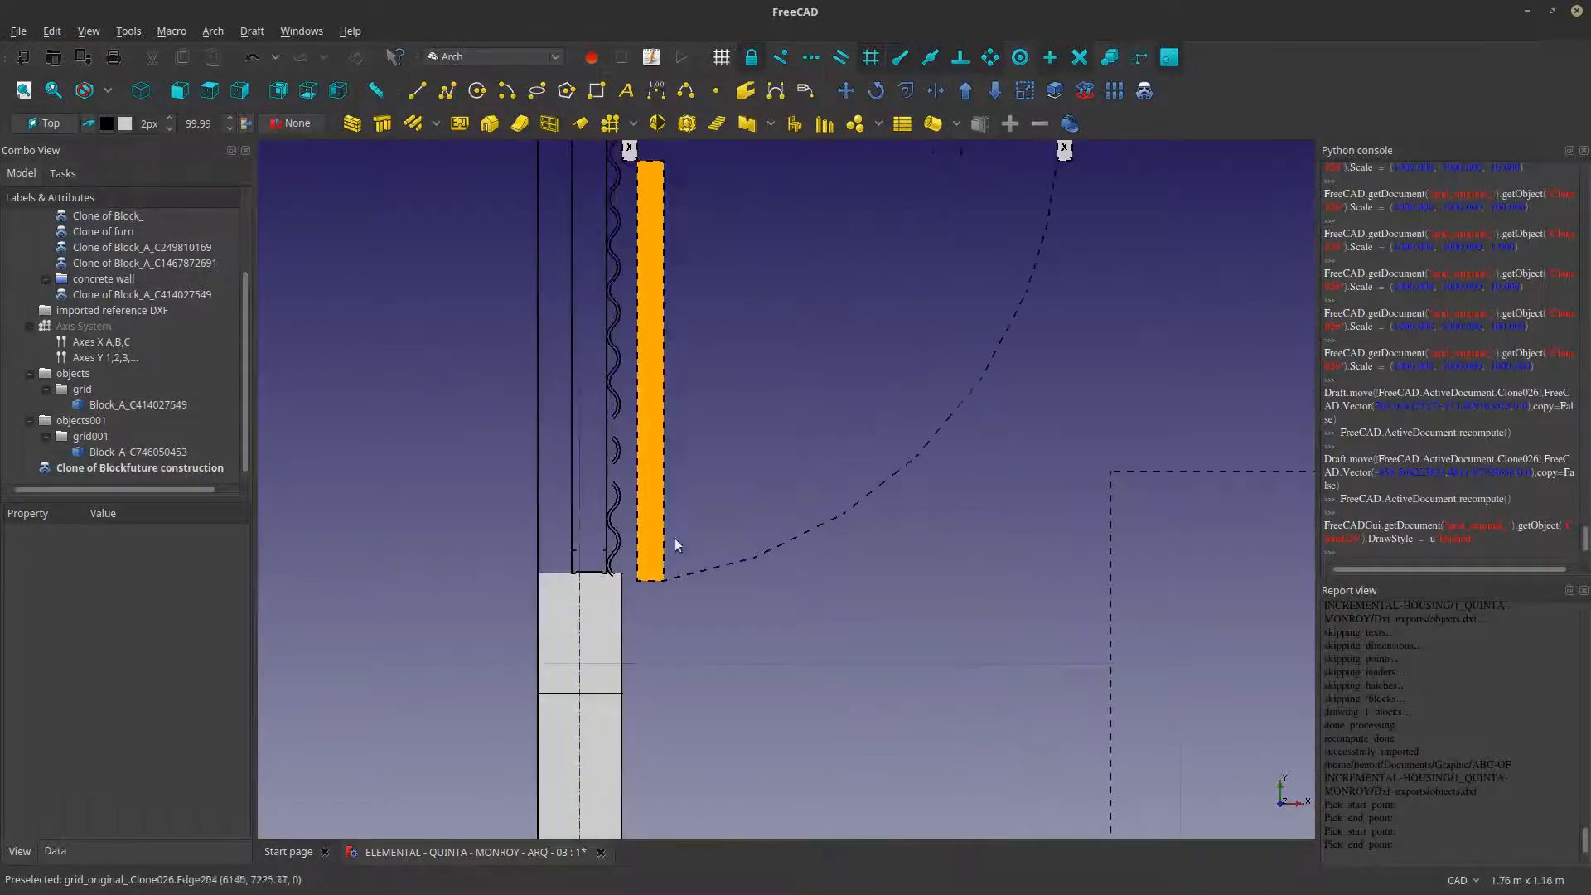
scroll(675, 544, "down", 6)
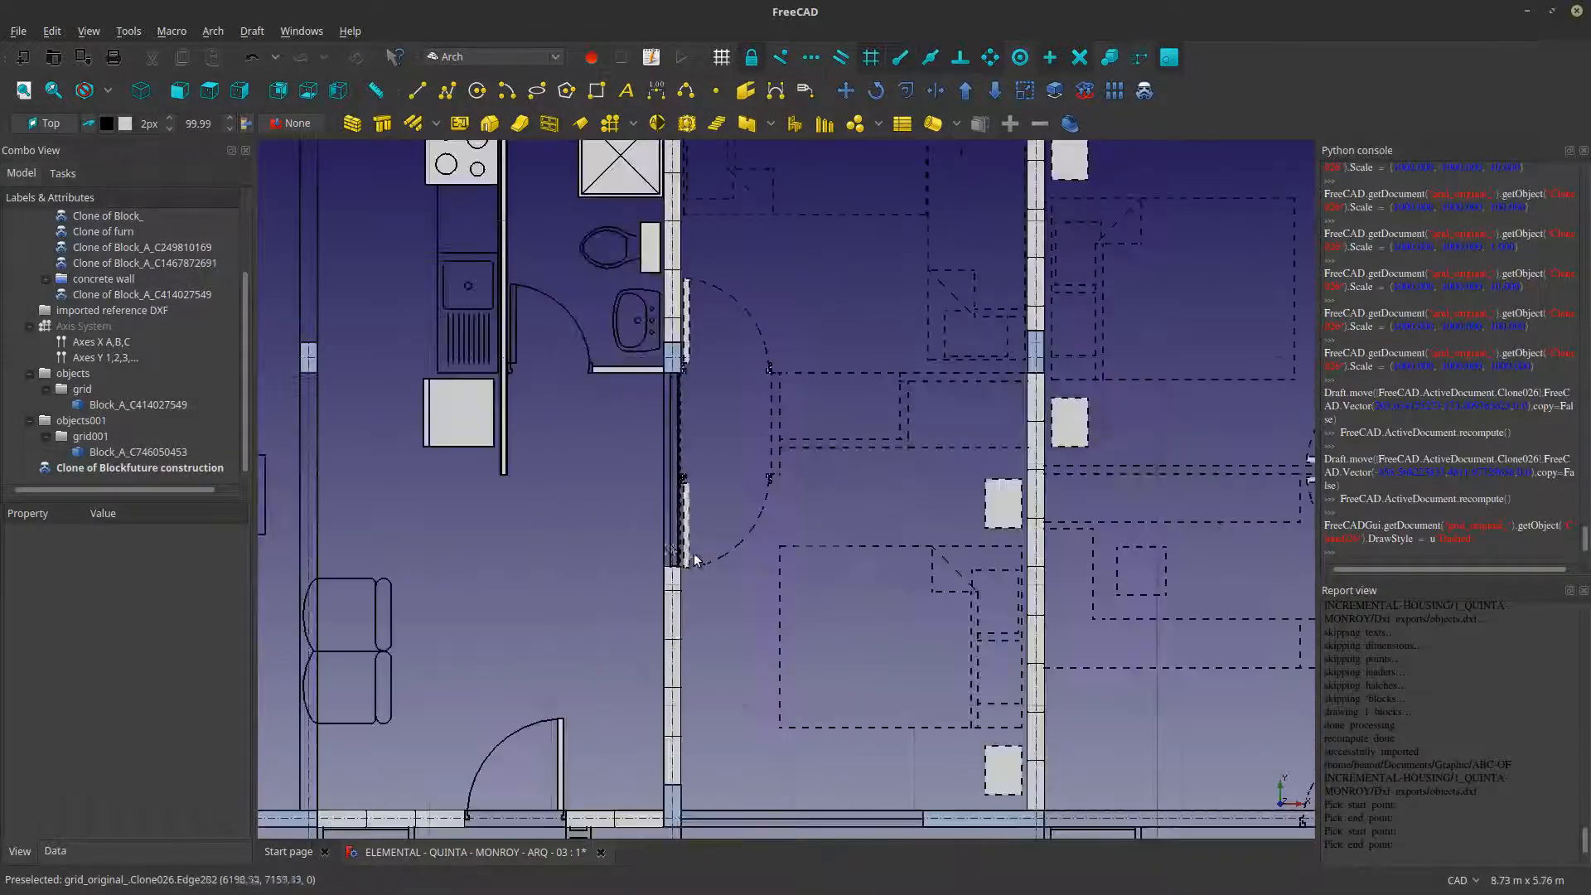
- Set the future construction clone's line width to 1
left_click(87, 466)
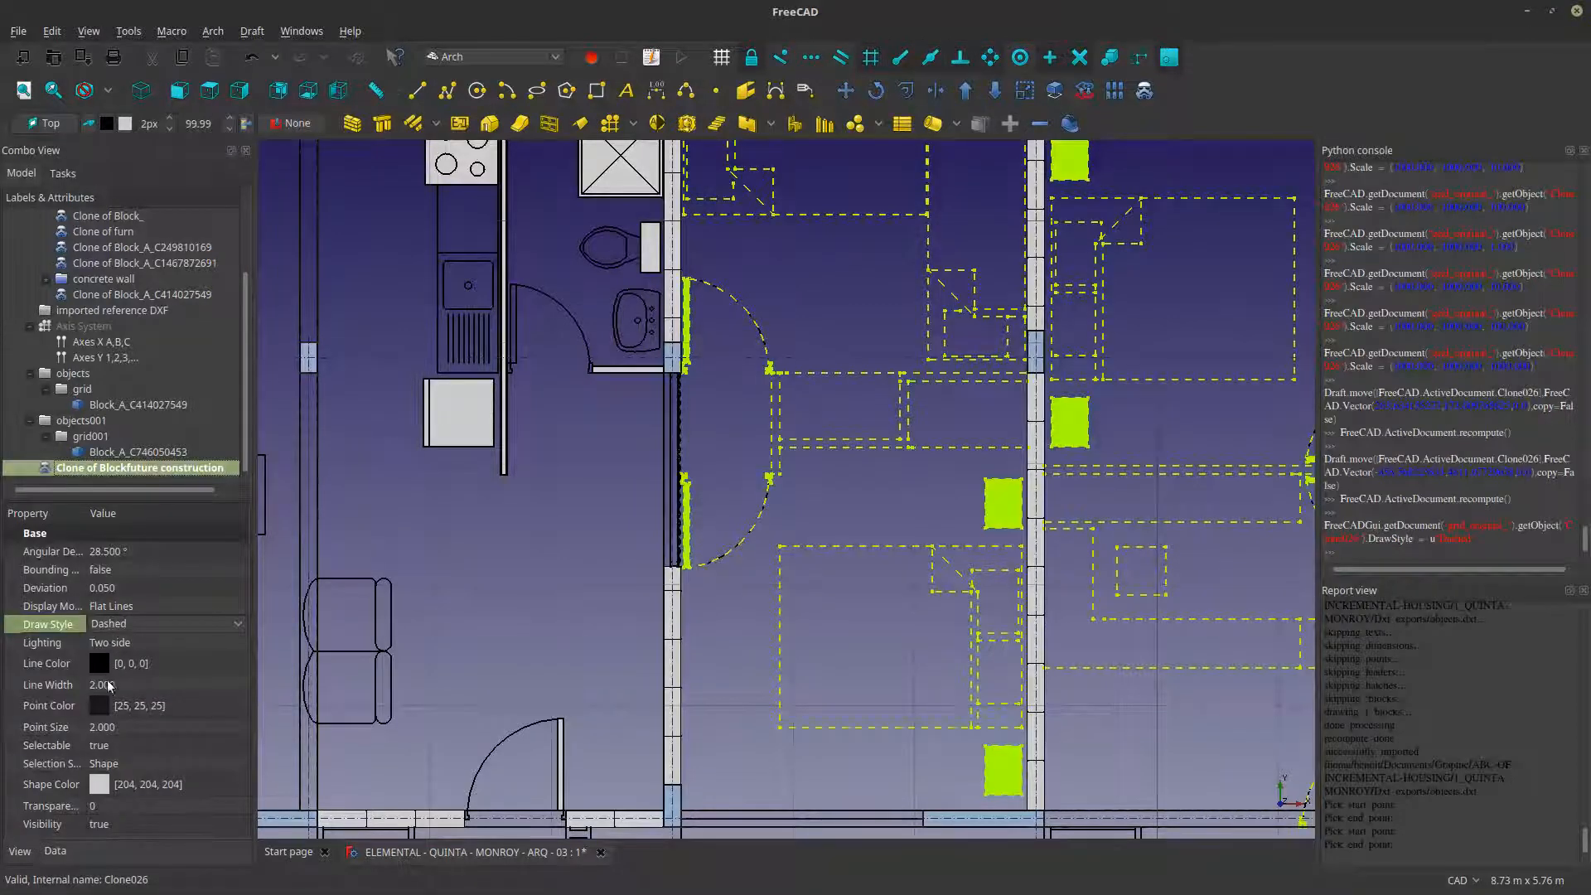
left_click(133, 686)
scroll(133, 686, "down", 1)
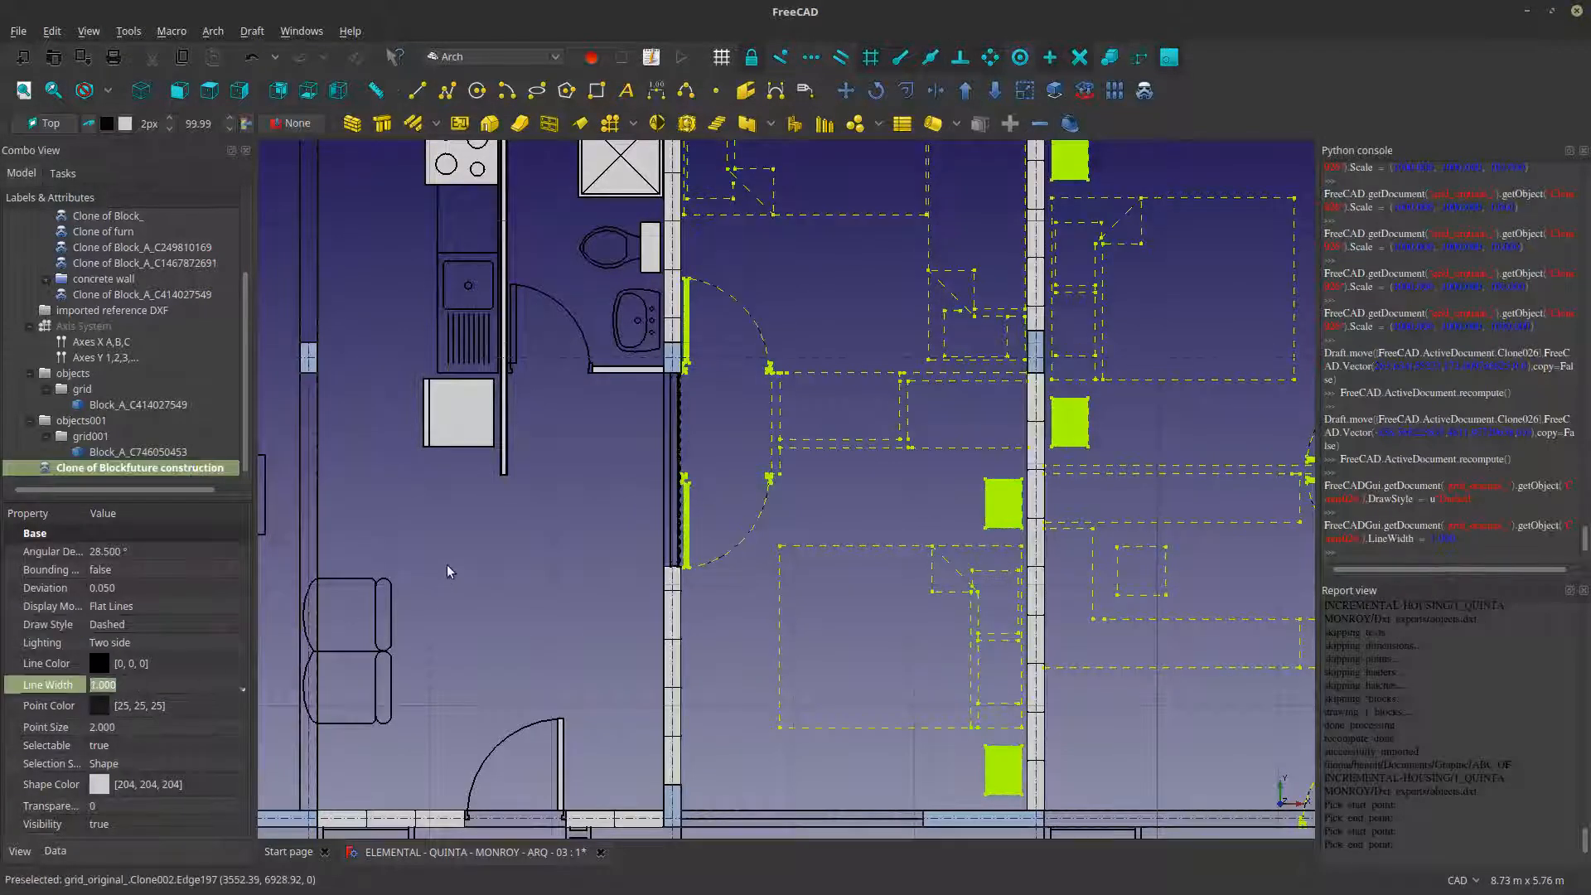
left_click(468, 531)
- Save the FreeCAD document under its current name
scroll(829, 526, "down", 3)
middle_click_drag(798, 459, 703, 471)
scroll(707, 468, "down", 2)
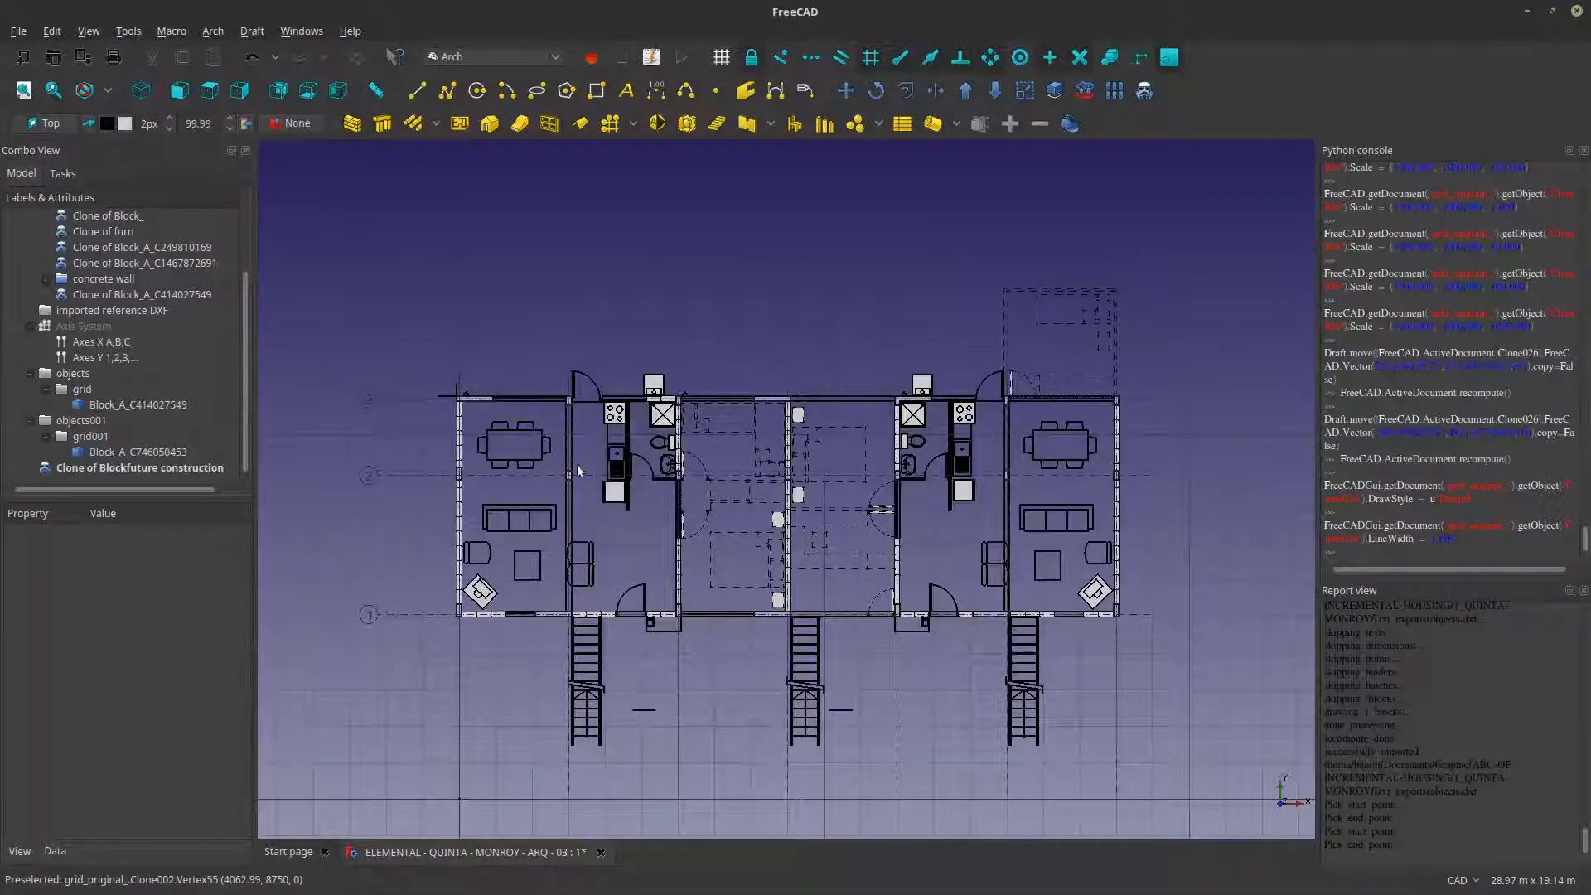
left_click(18, 31)
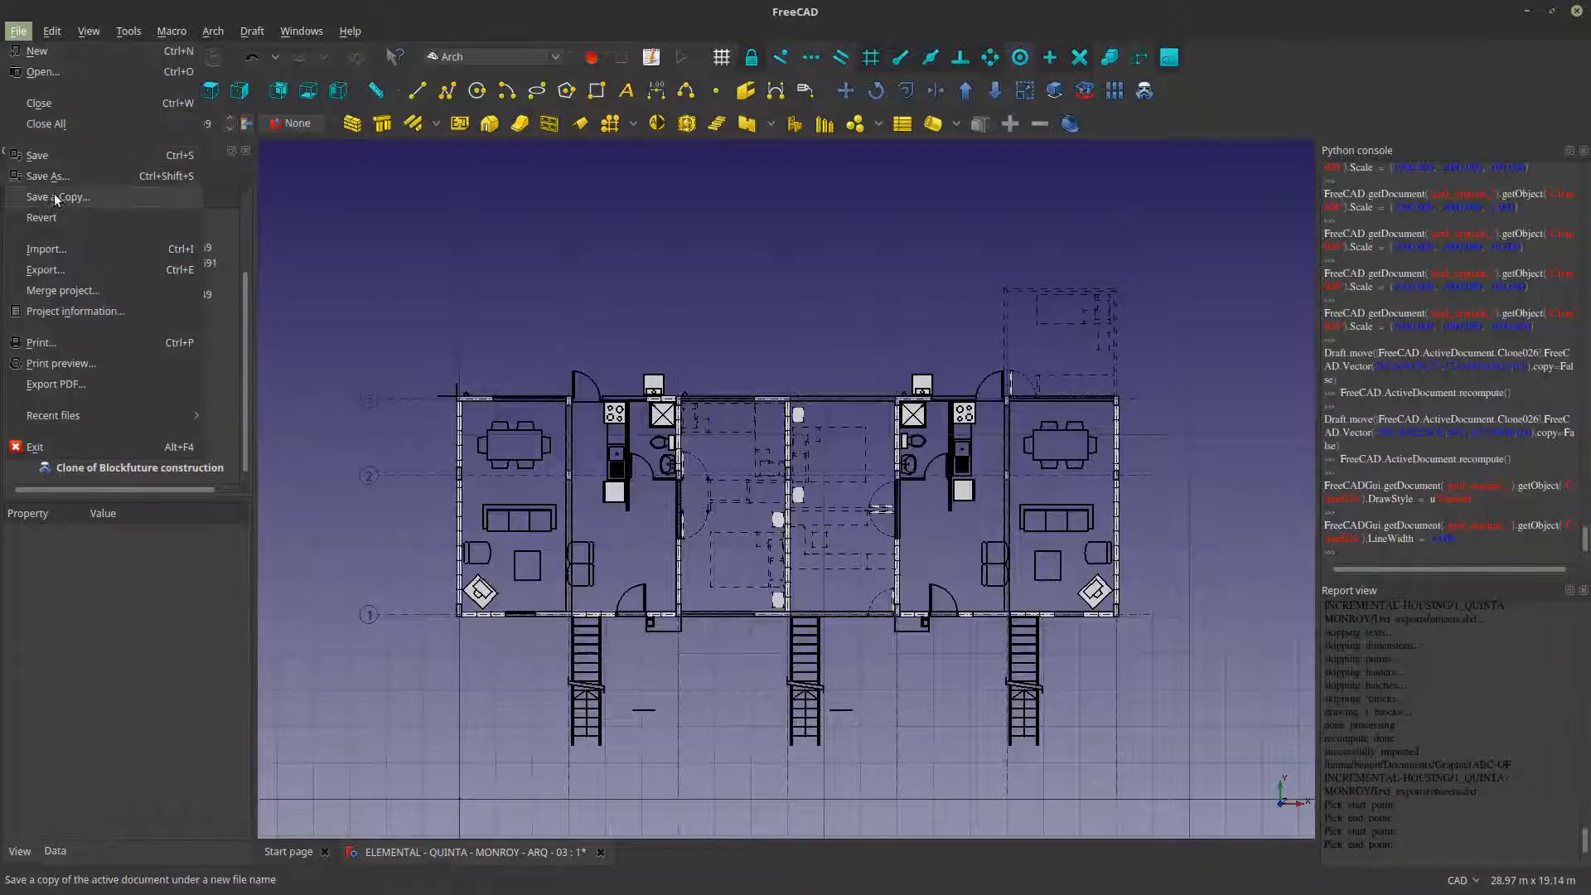
left_click(53, 156)
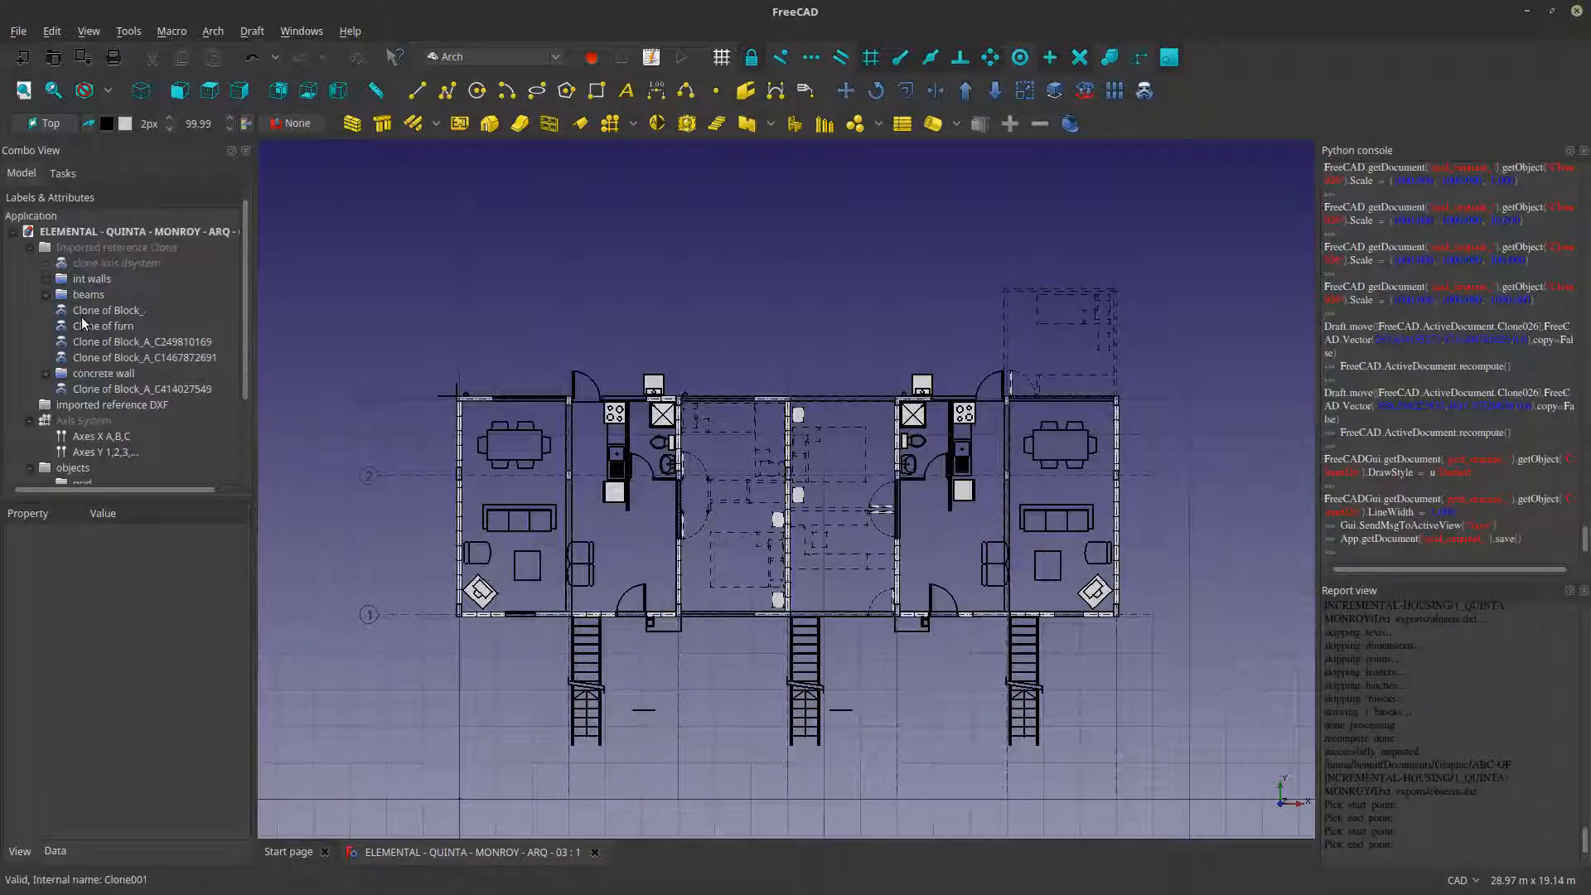
- Place the future construction clone in the Imported reference Clone group of the document tree
left_click(108, 469)
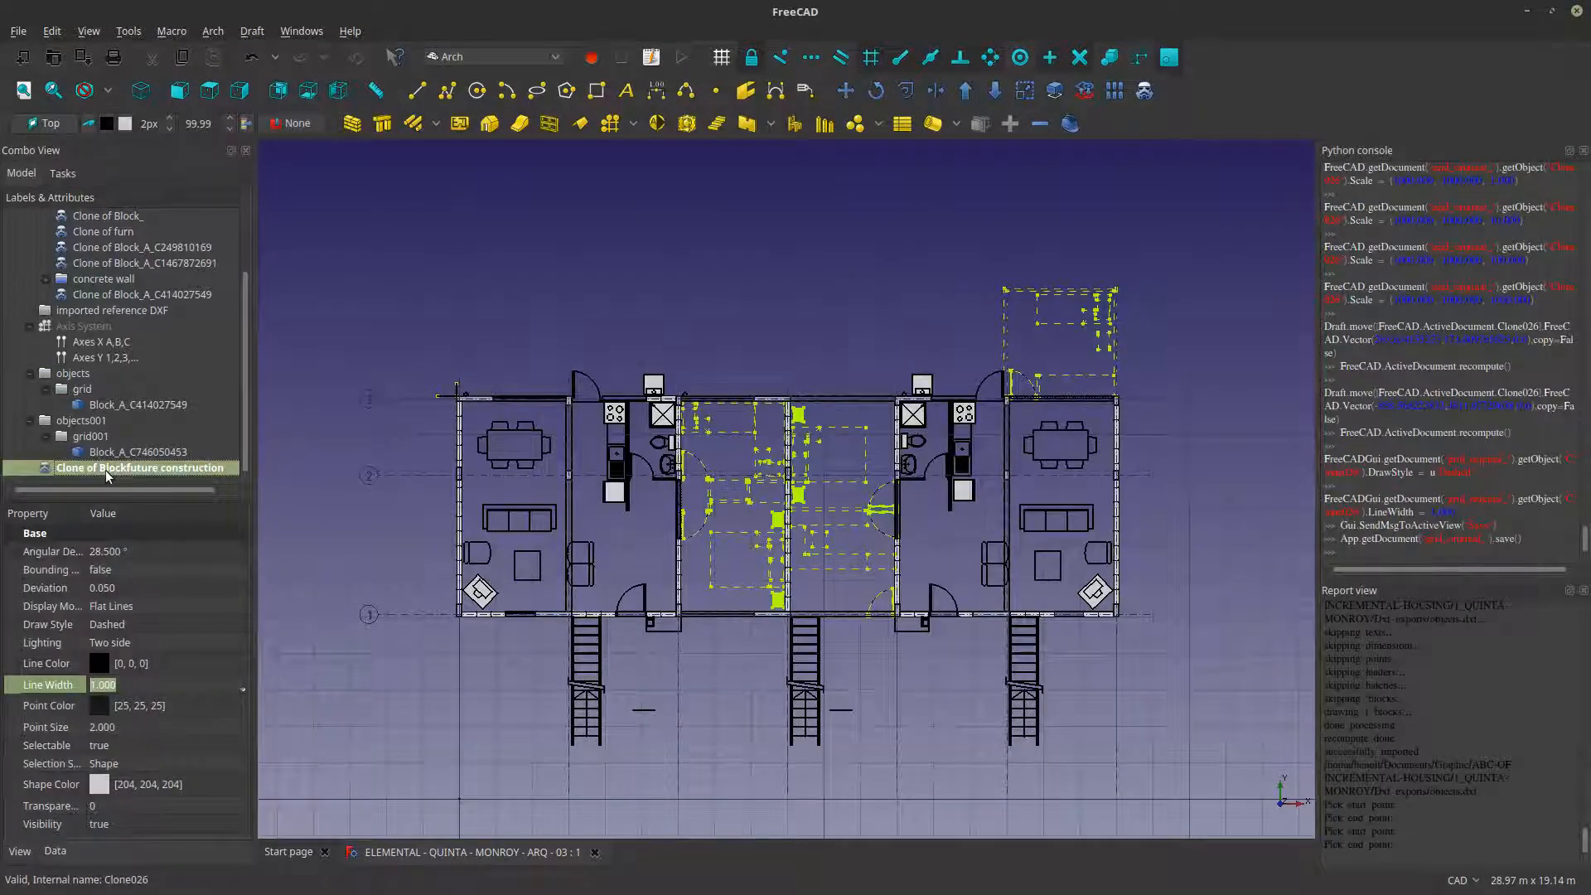
mouse_move(106, 475)
left_mouse_down()
mouse_move(110, 215)
mouse_move(103, 247)
left_mouse_up()
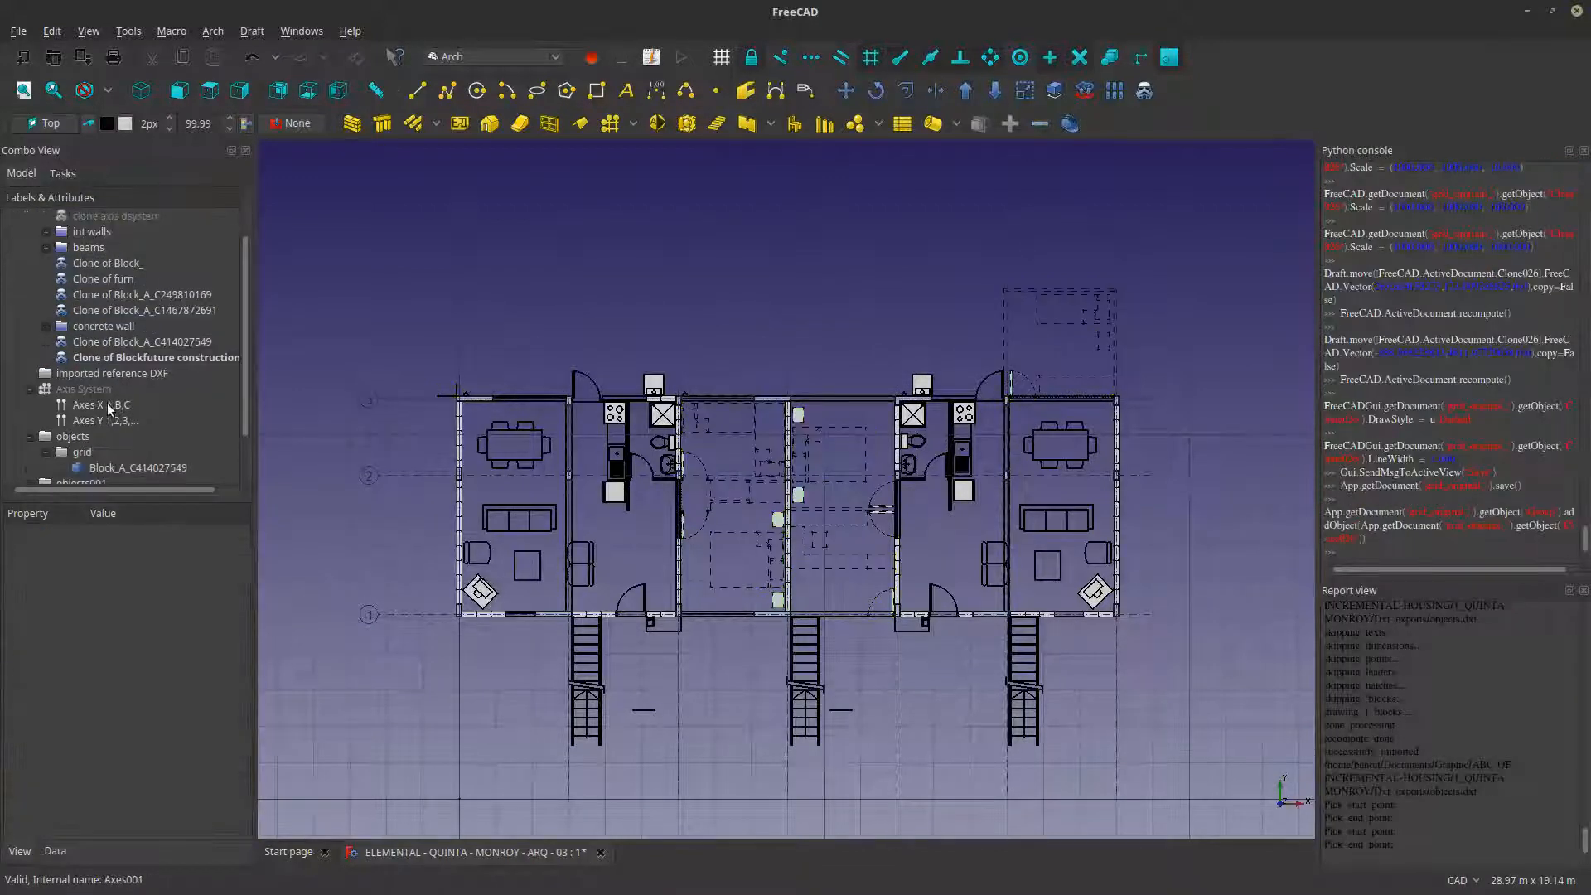
scroll(81, 416, "down", 1)
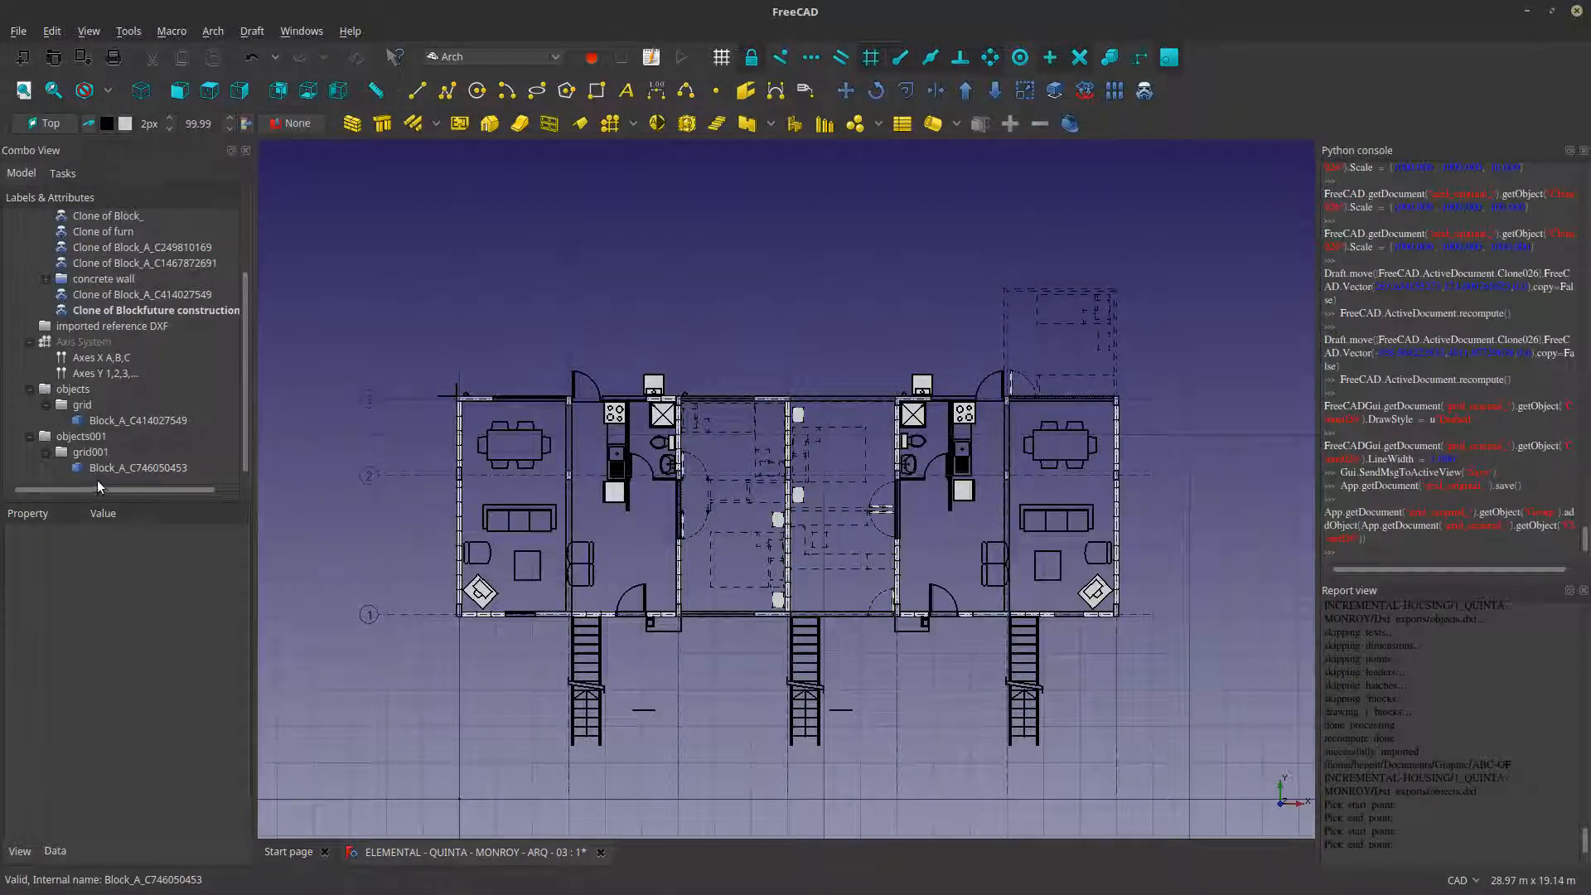
- Delete the imported objects and objects001 groups with all their contents from the document tree, and save the FreeCAD document
left_click_drag(97, 480, 96, 387)
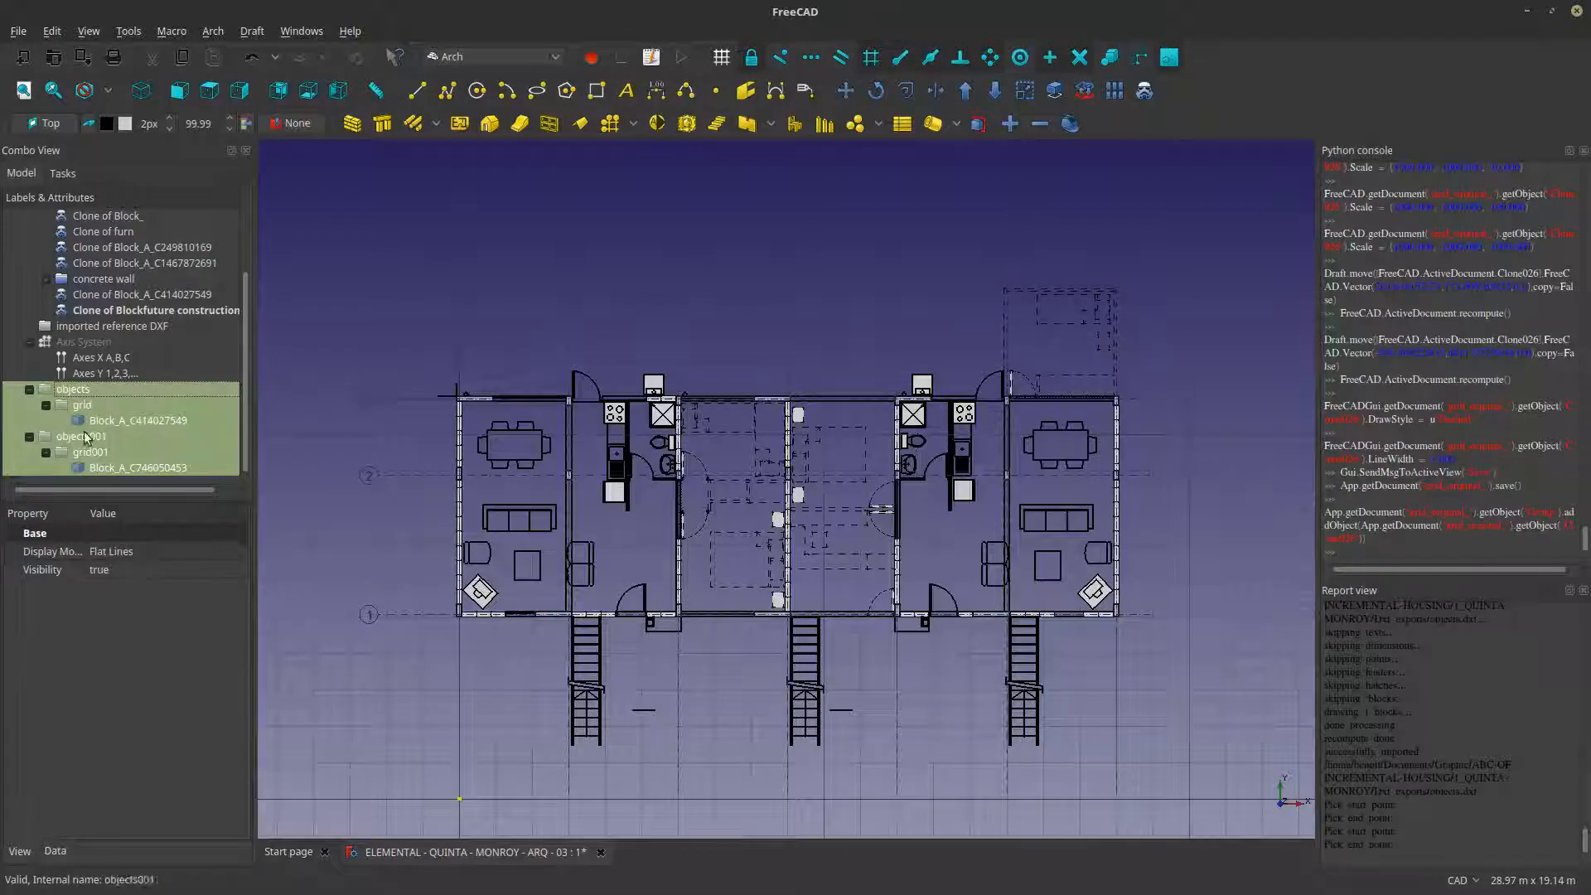
key("Delete")
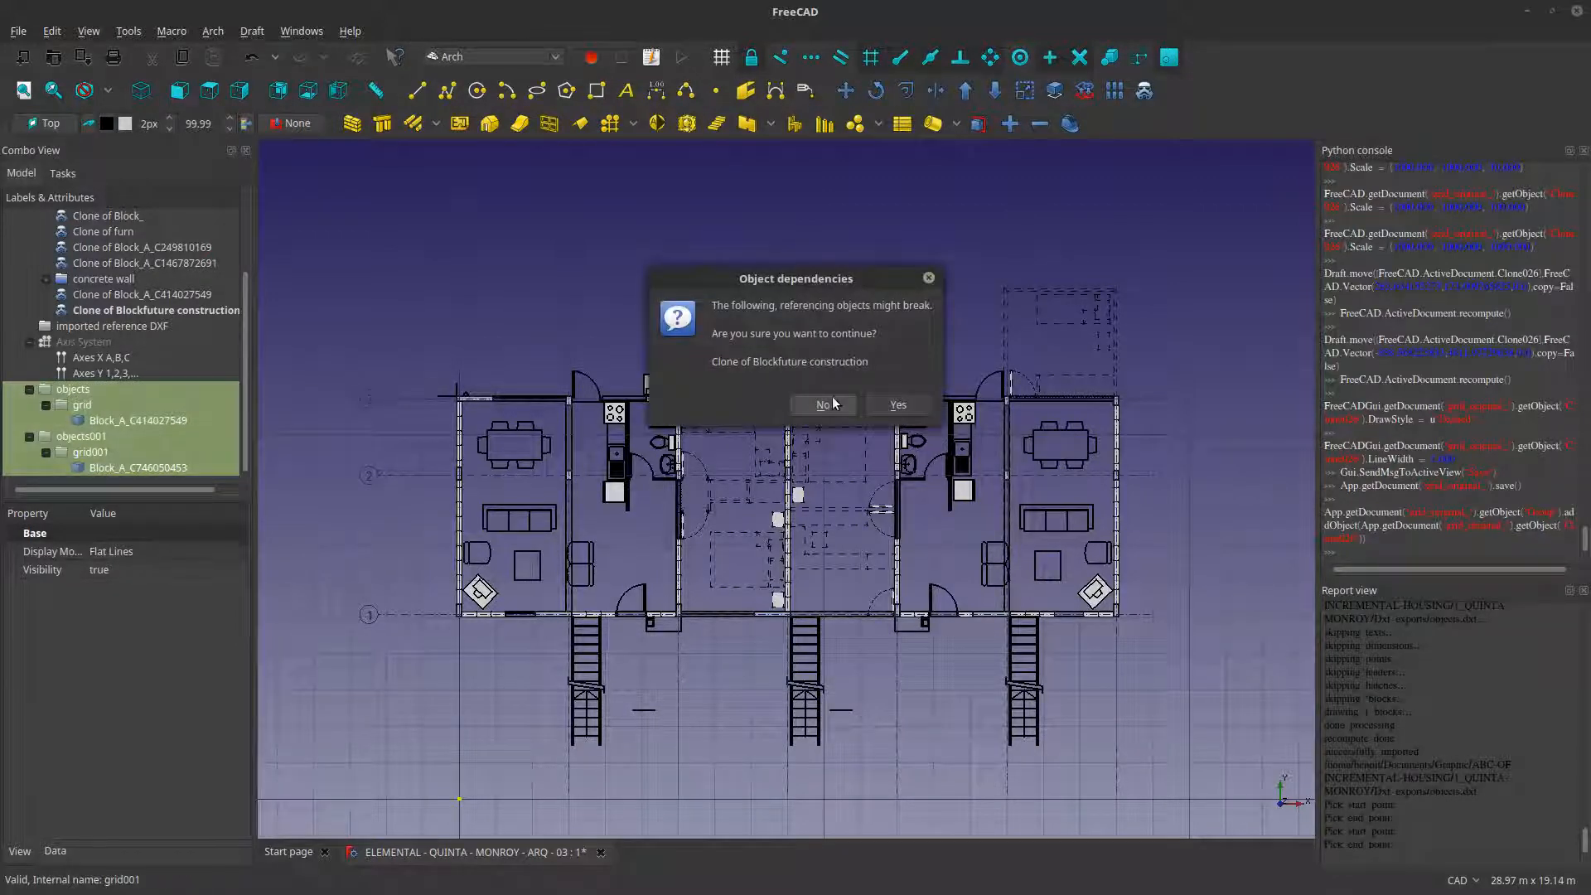
key("Tab")
key("Return")
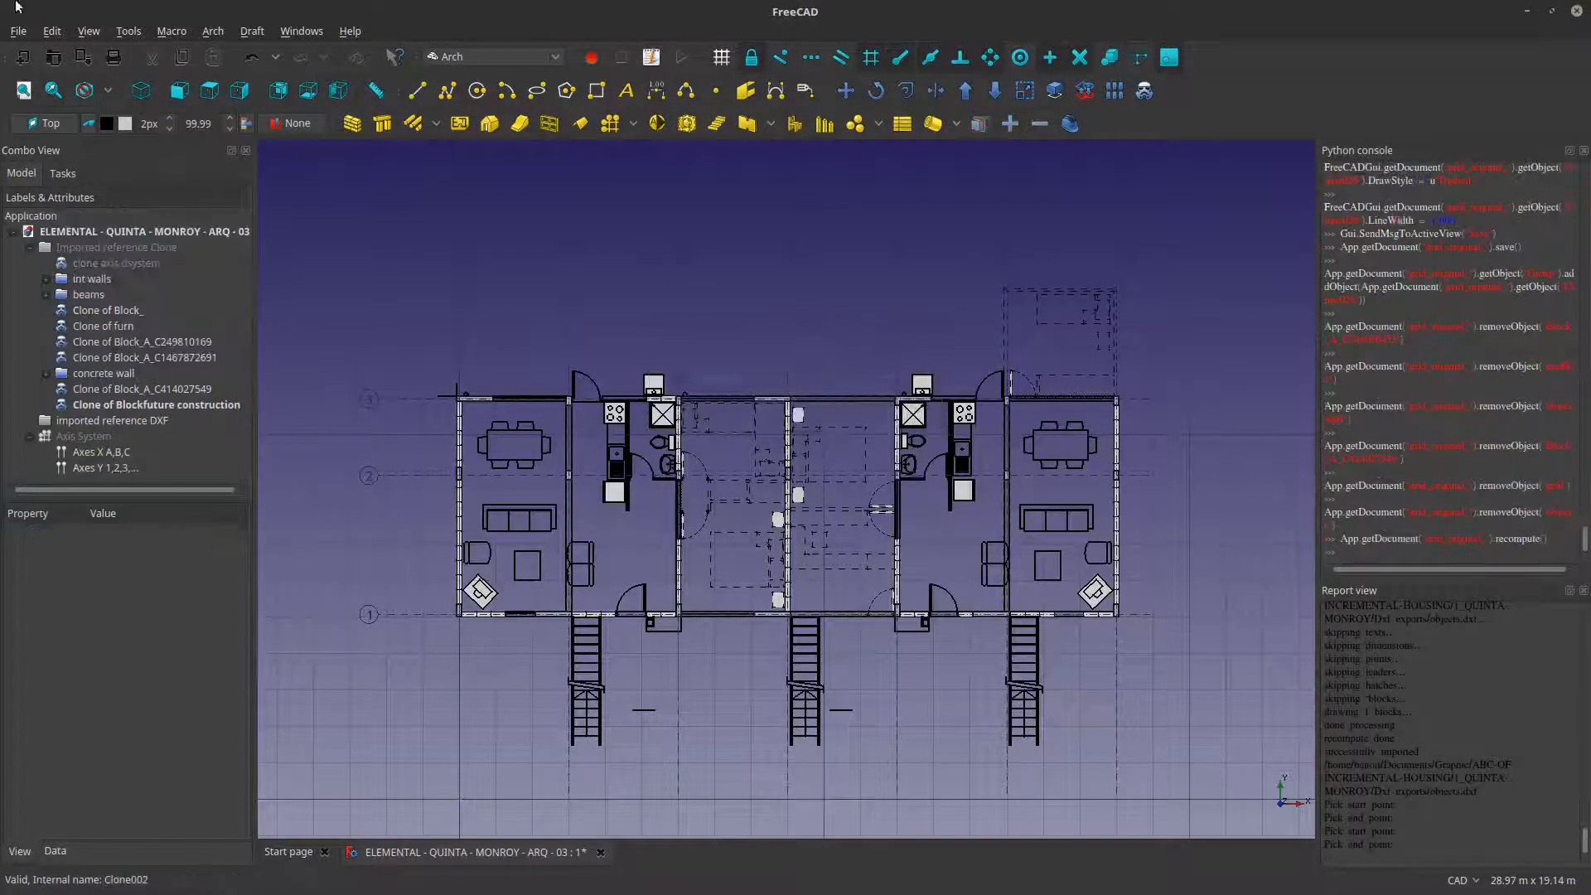
left_click(18, 30)
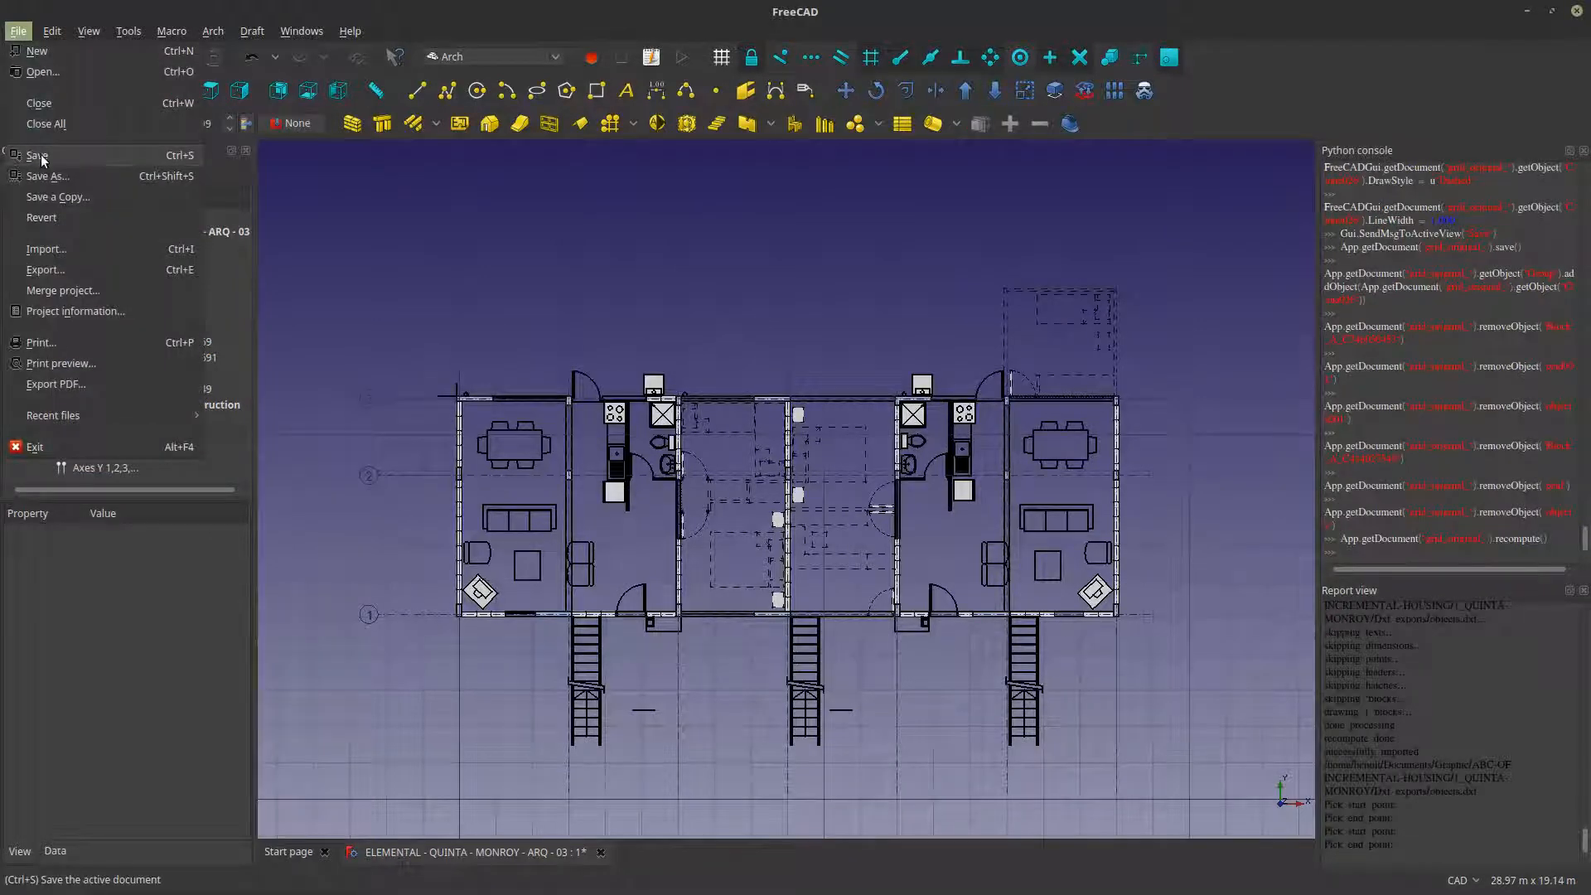
left_click(38, 155)
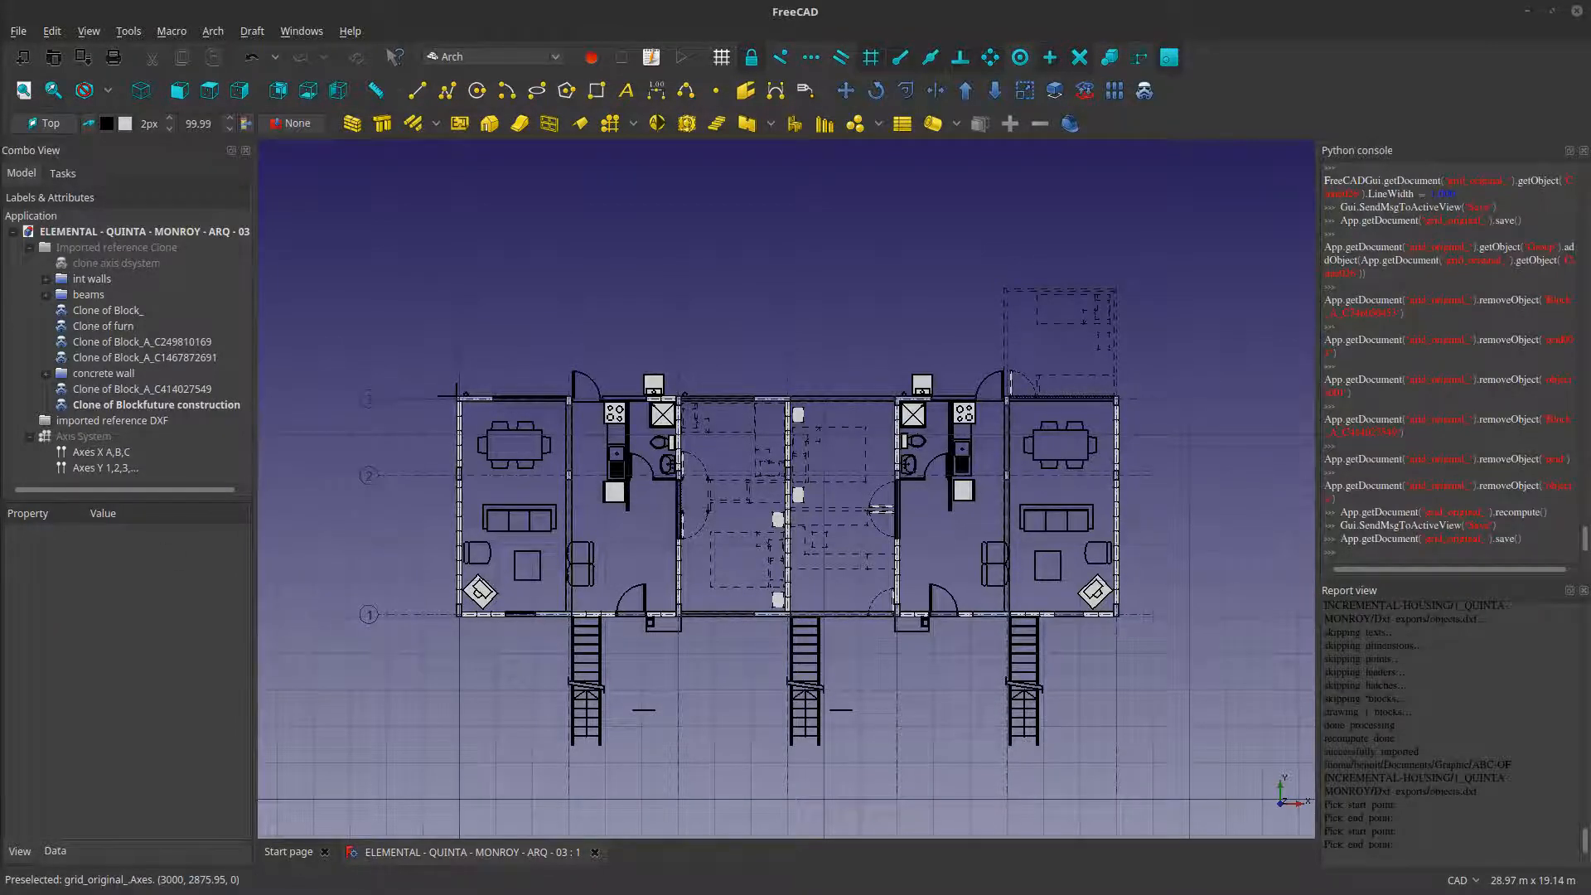
- Switch to the All Plan .dwg drawing in DraftSight and examine the furnished floor plan and its neighbouring drawings
key("alt+Tab")
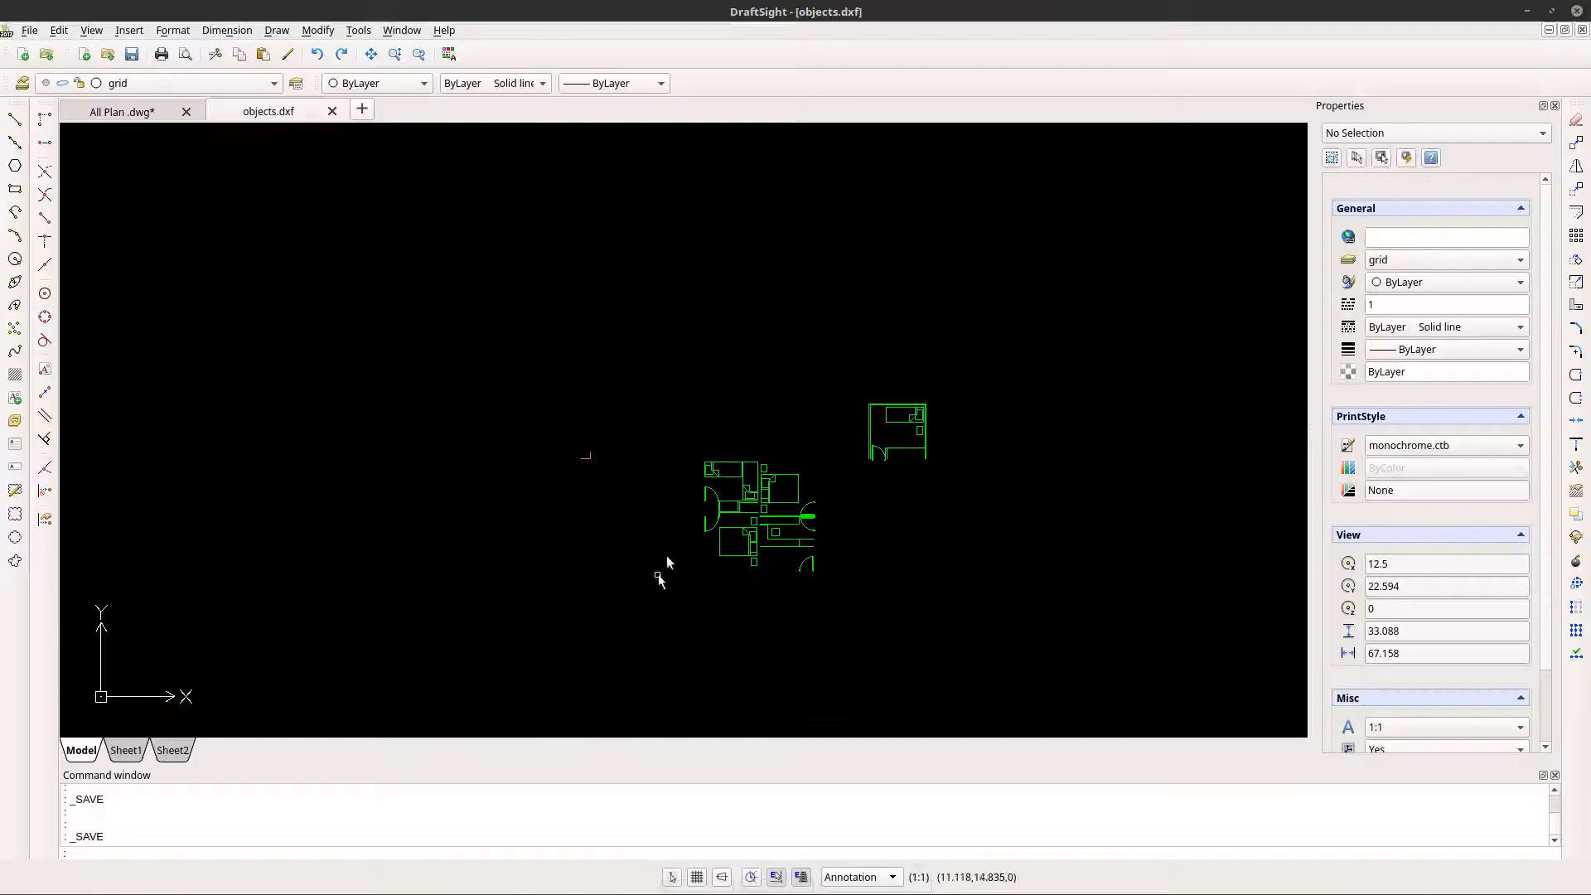
left_click(149, 114)
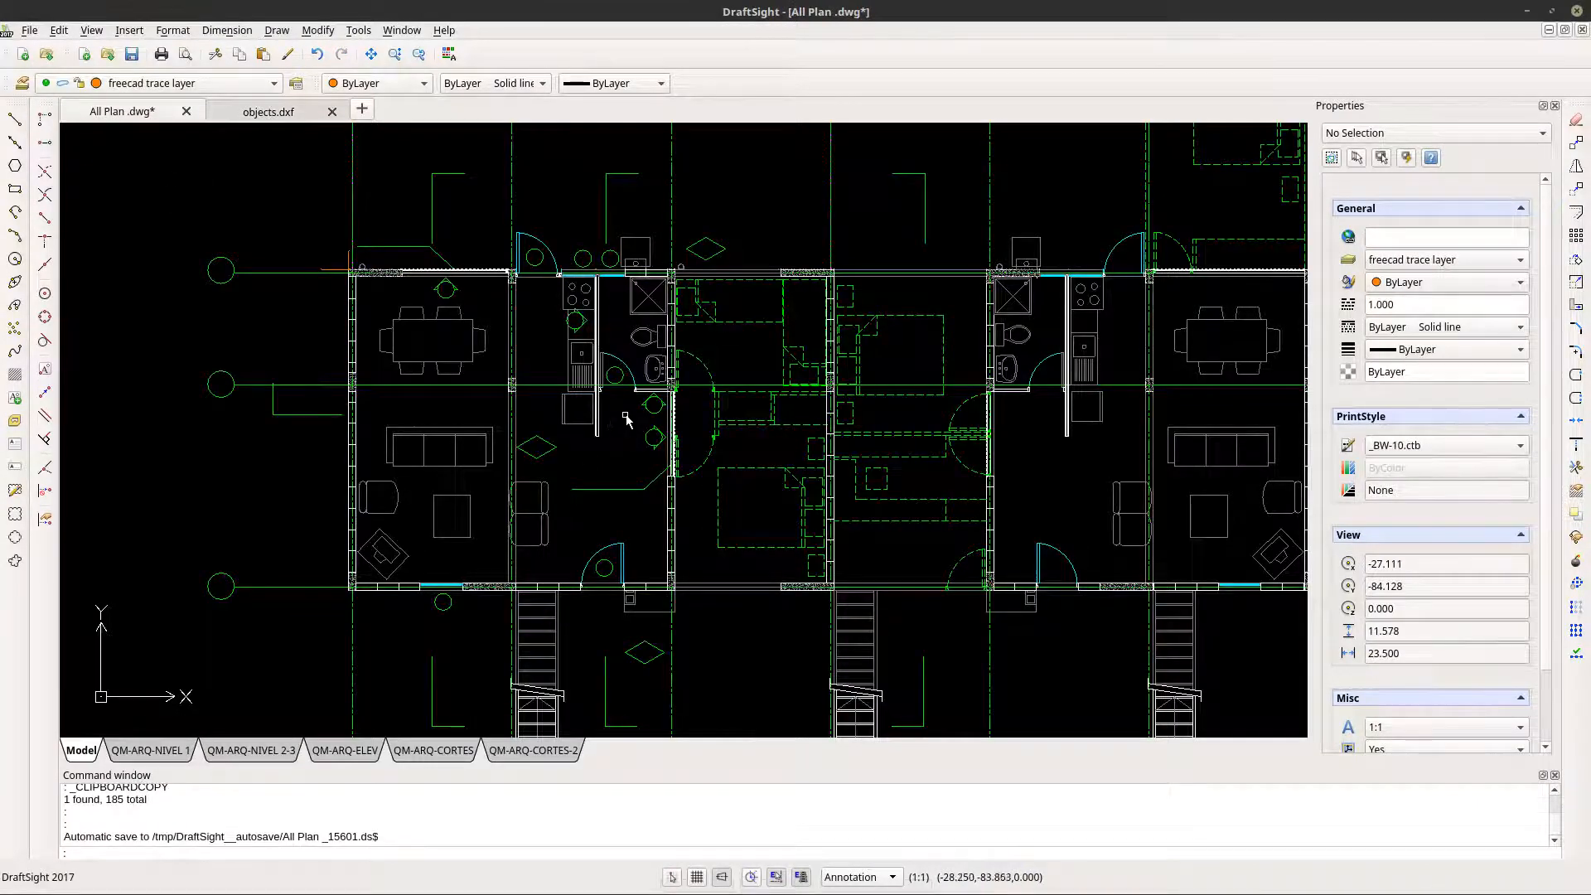
scroll(625, 418, "up", 4)
scroll(639, 412, "up", 1)
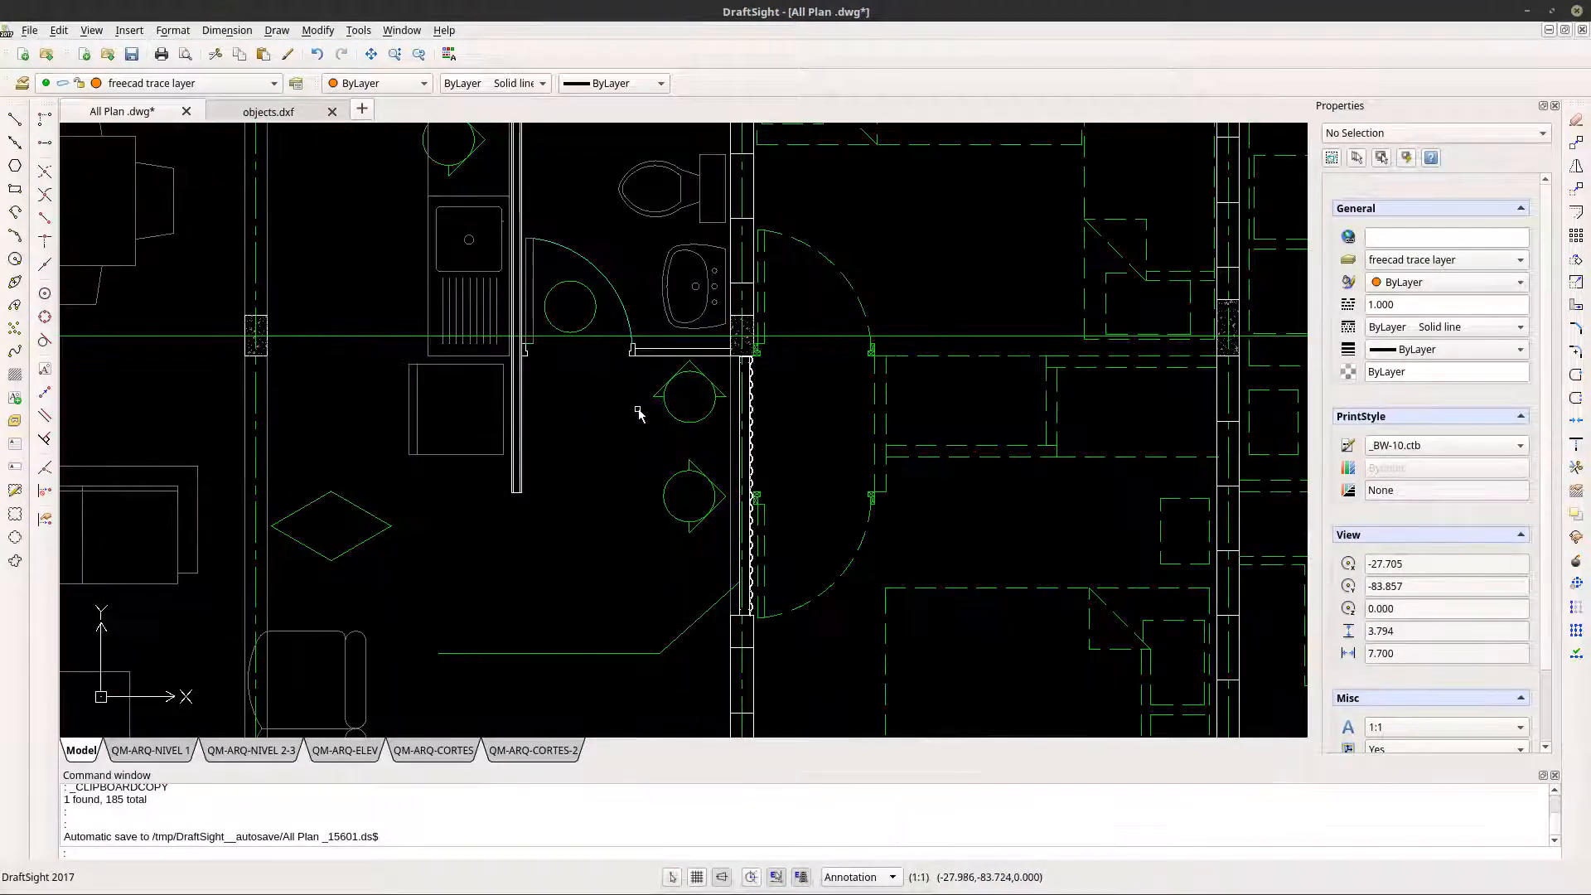
scroll(640, 412, "down", 2)
scroll(640, 412, "down", 2)
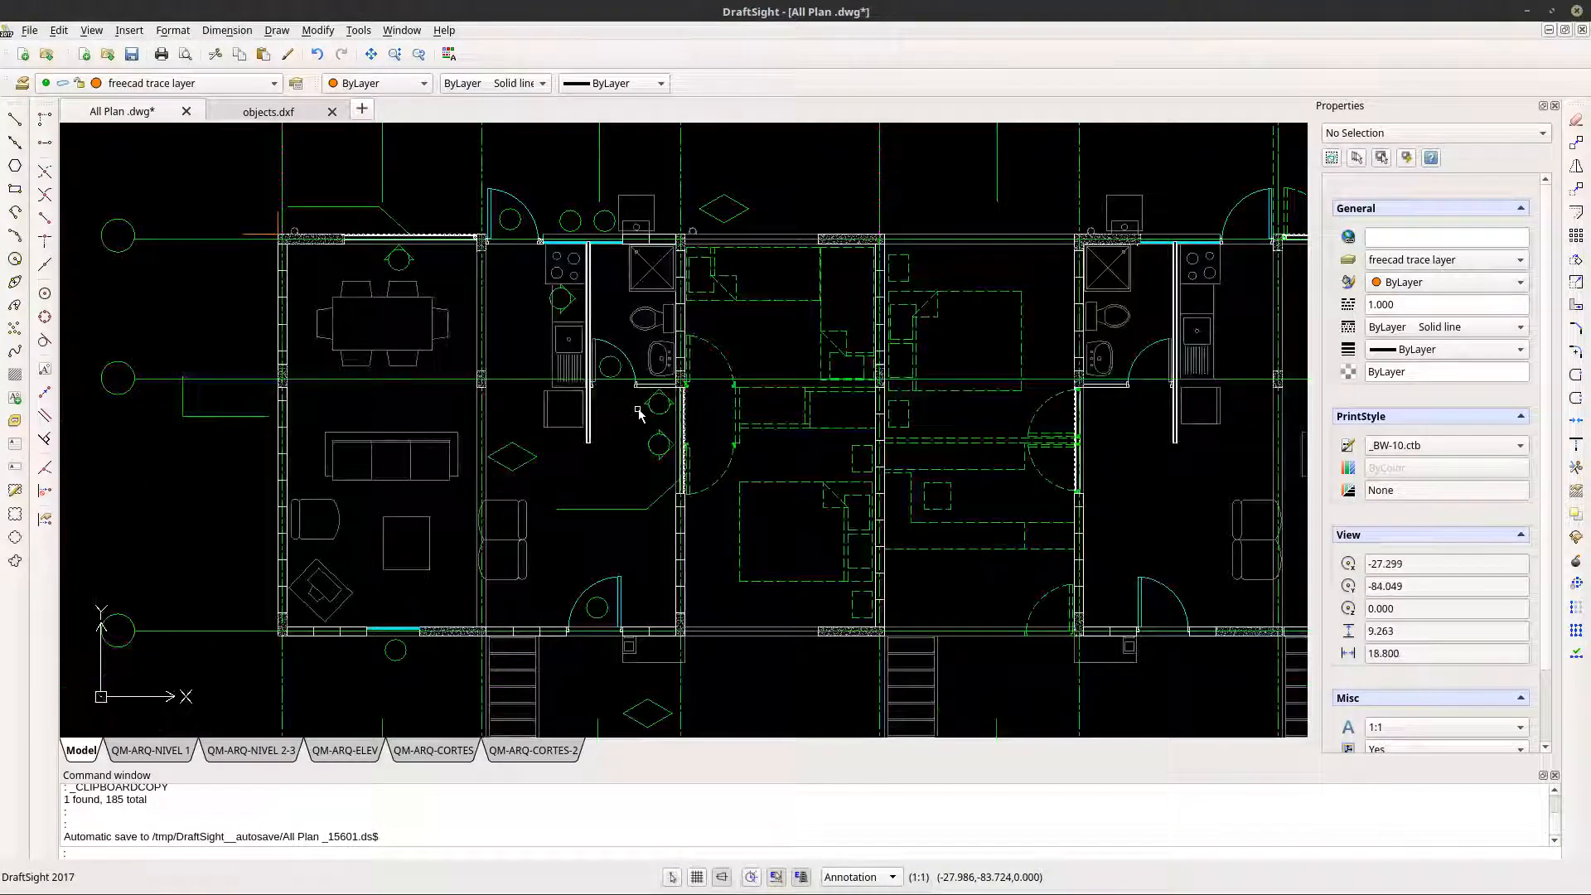
scroll(639, 412, "down", 1)
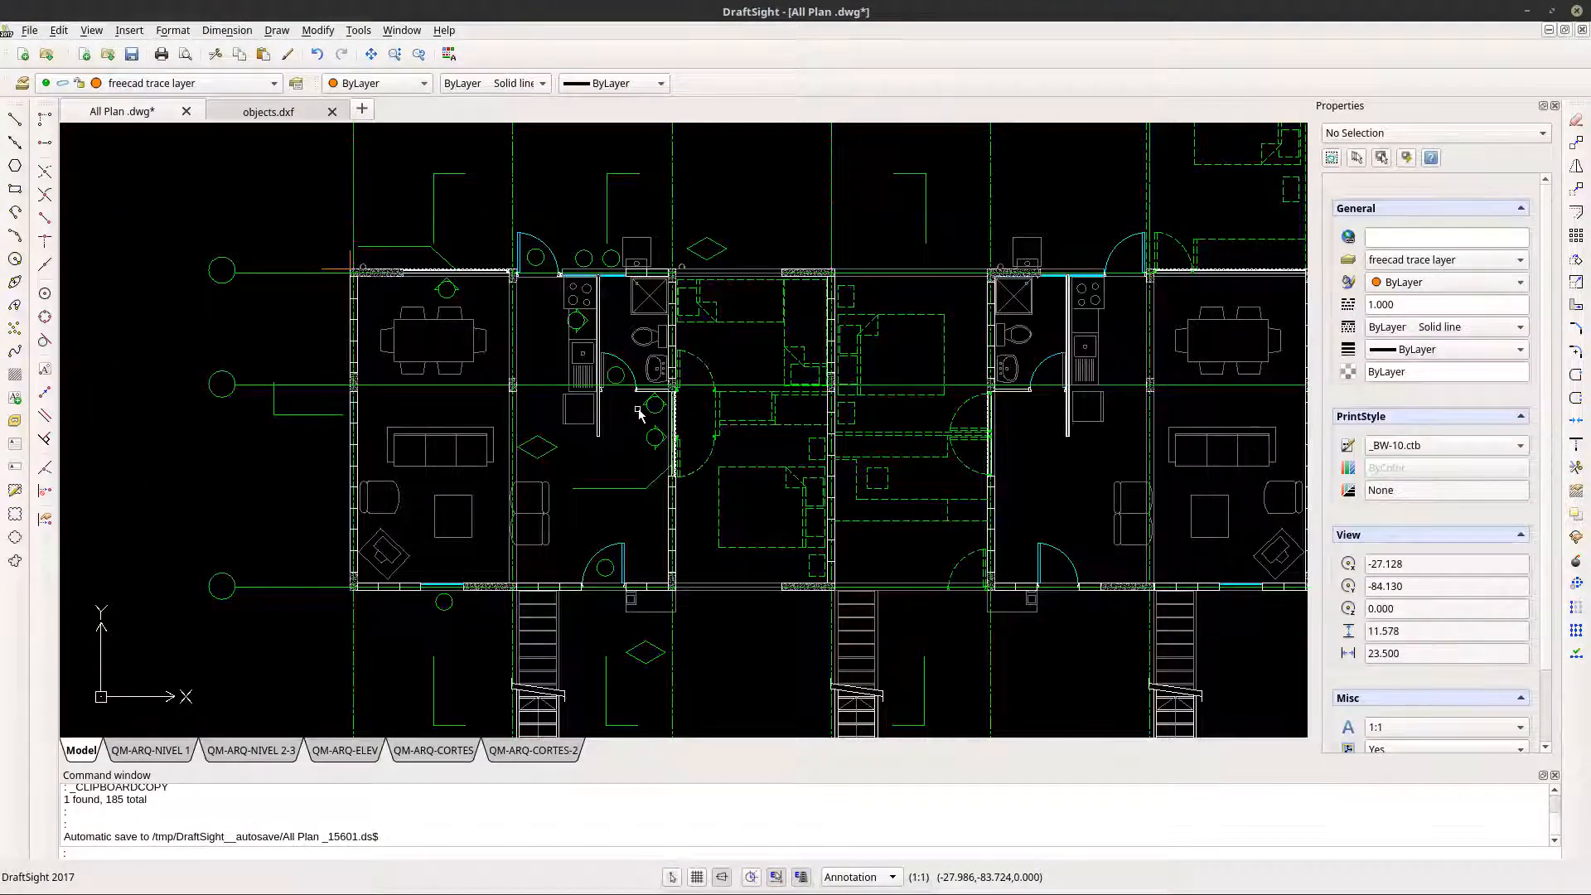
scroll(620, 406, "down", 3)
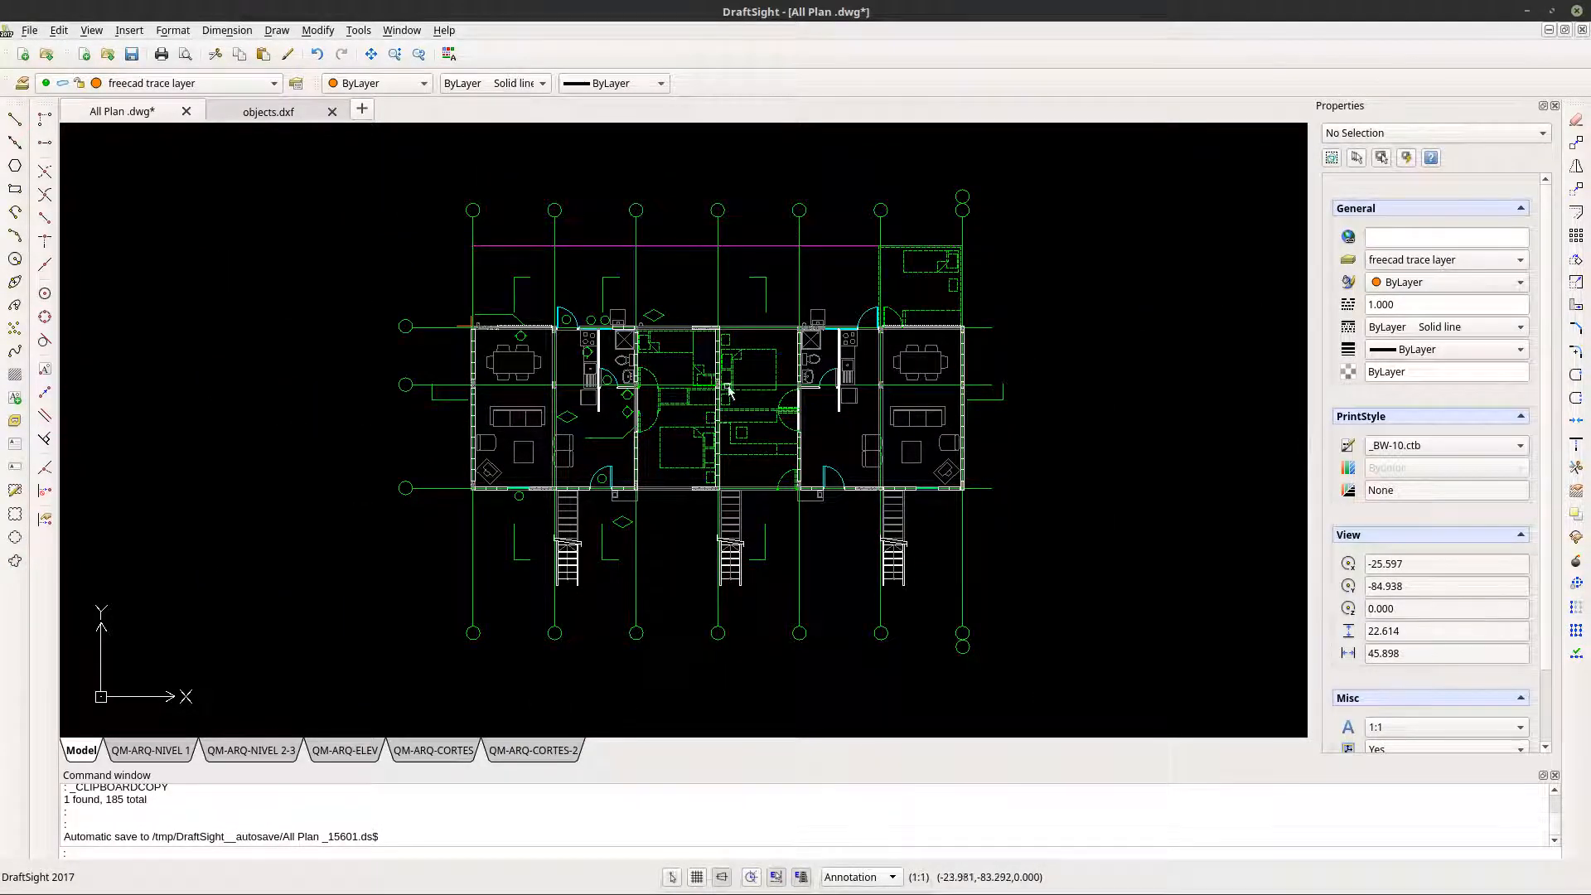
scroll(609, 448, "down", 3)
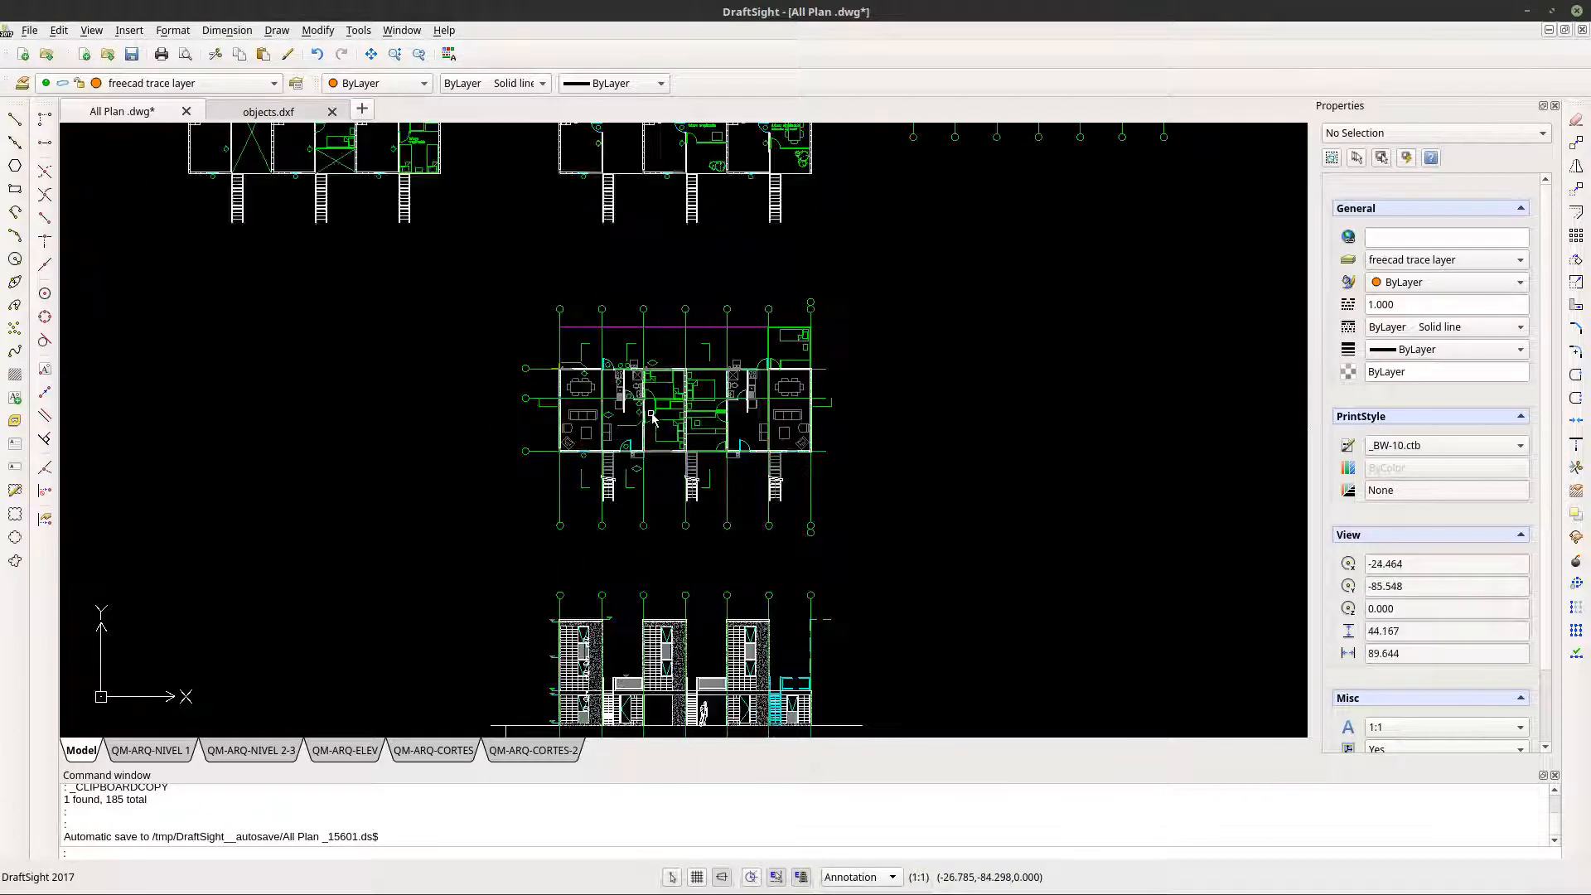
scroll(655, 447, "down", 3)
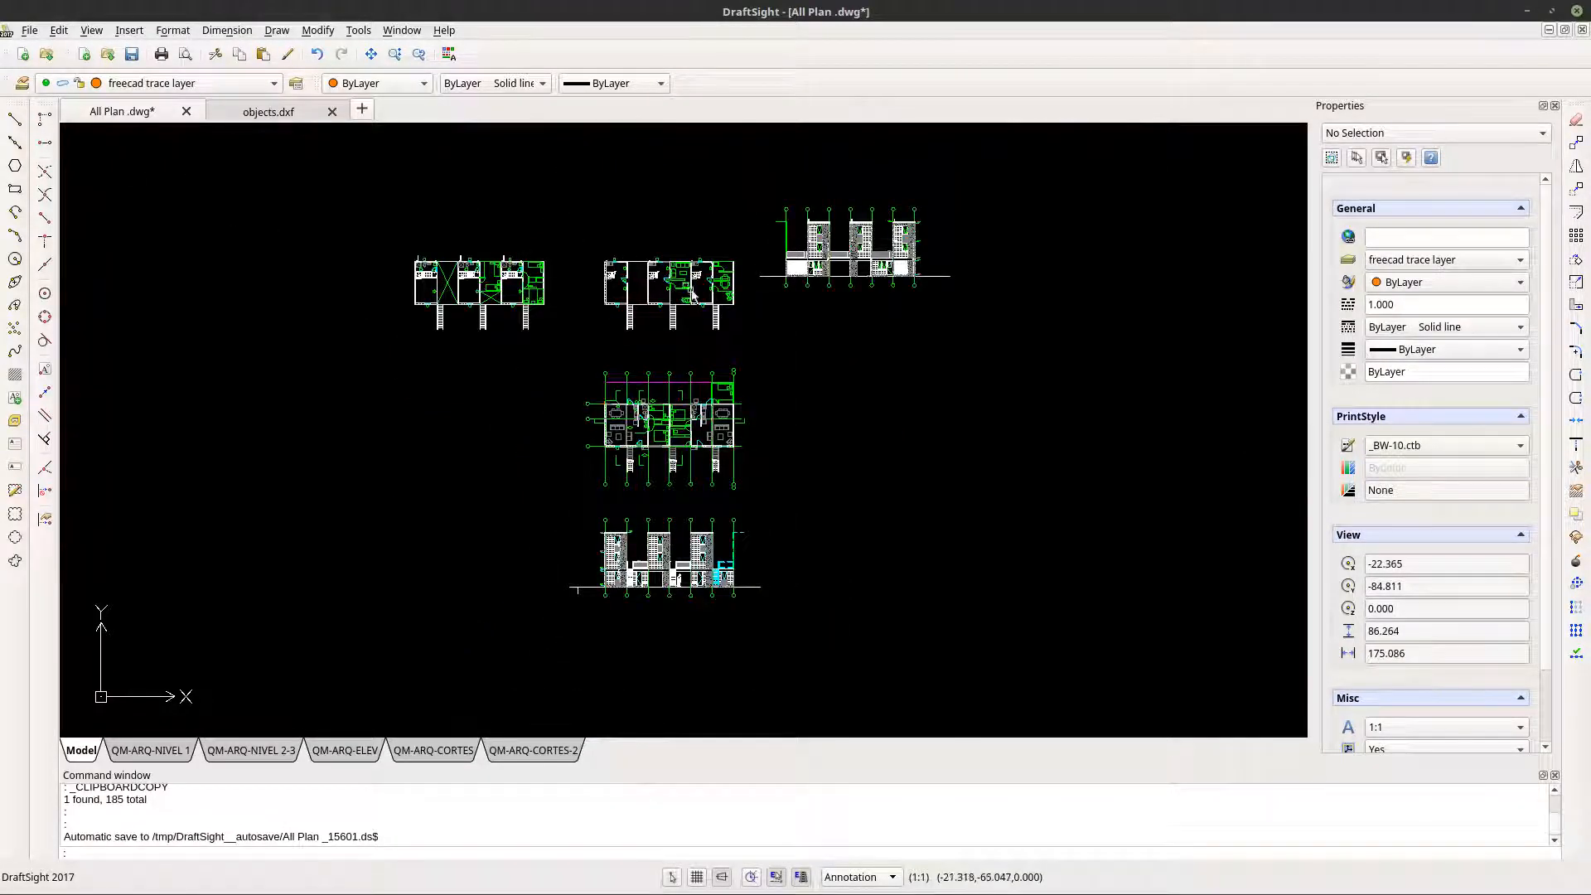
- Examine the floor plan with the bathrooms, staircases and the dashed "futura ampliación" rooms
middle_click_drag(675, 353, 718, 506)
scroll(711, 501, "up", 1)
scroll(420, 423, "up", 8)
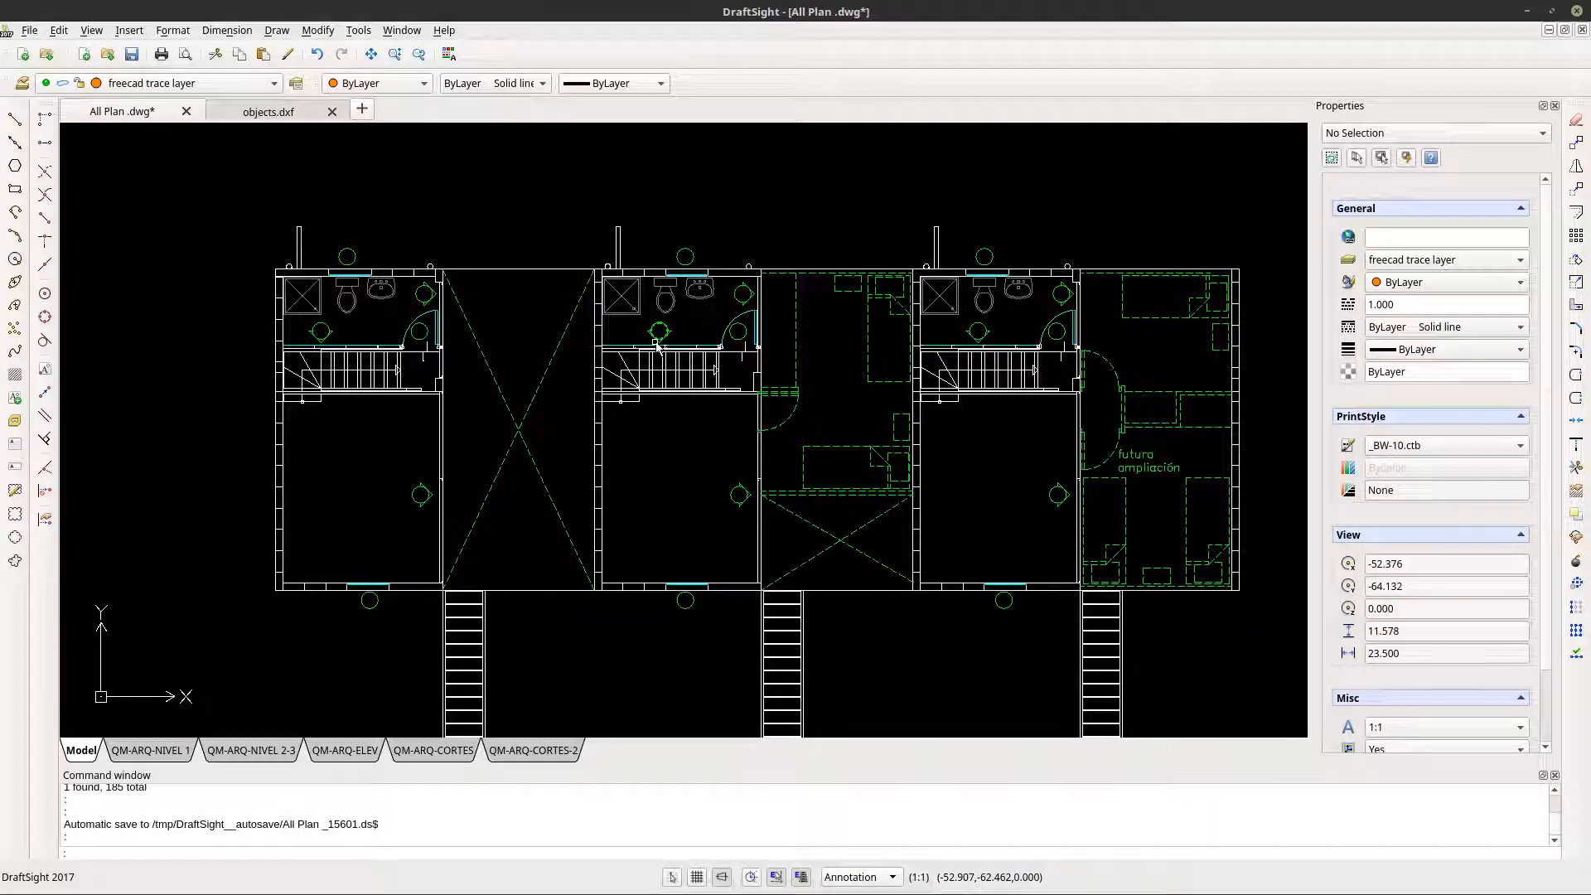
scroll(657, 346, "up", 5)
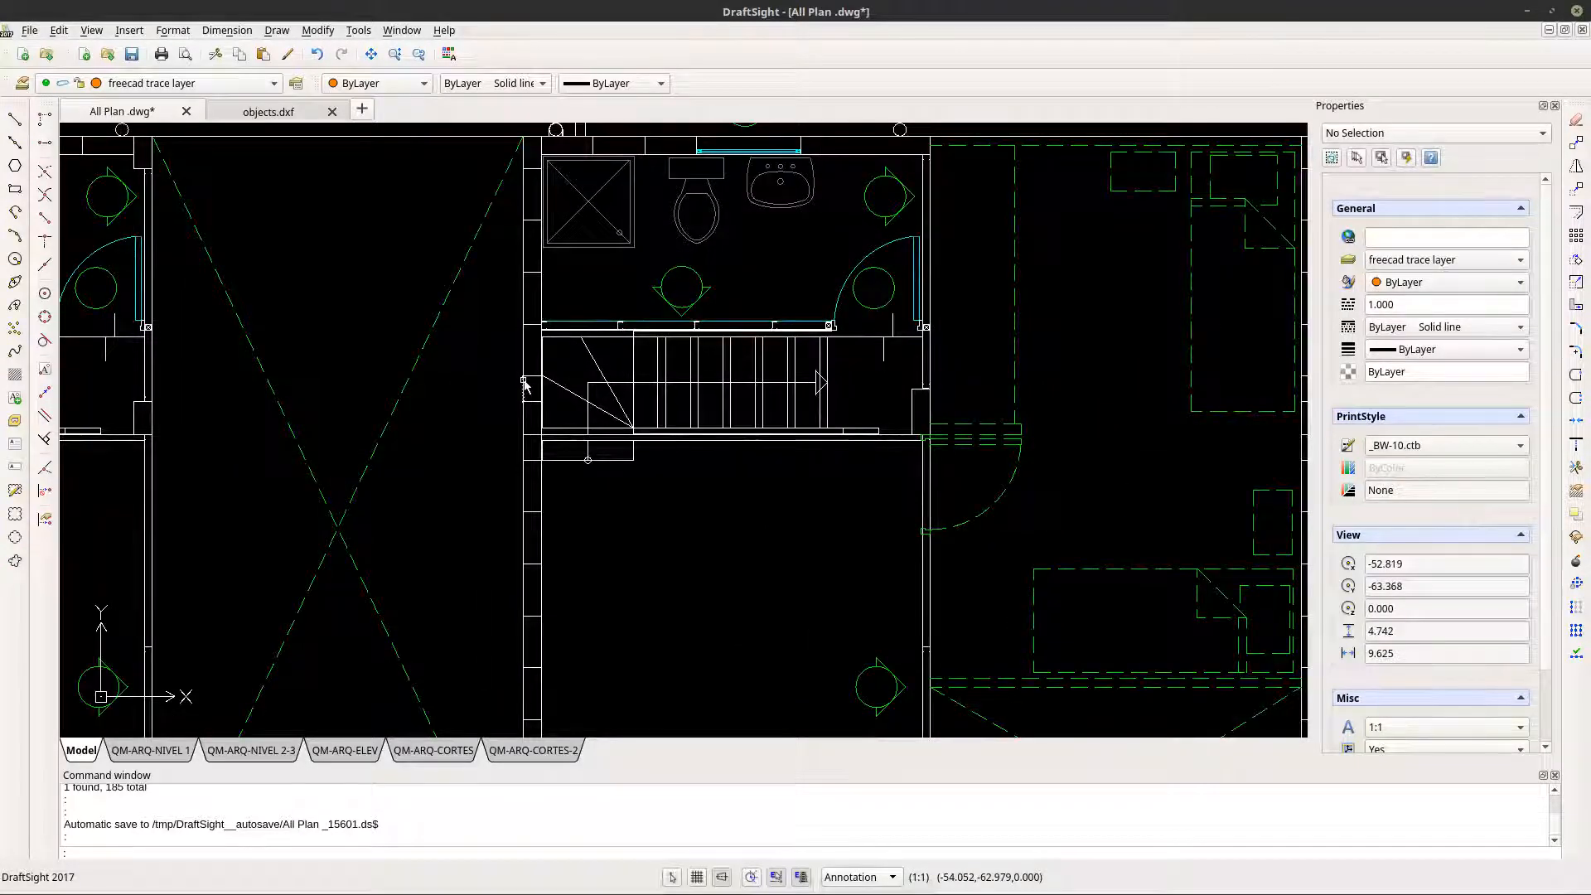
scroll(523, 383, "up", 2)
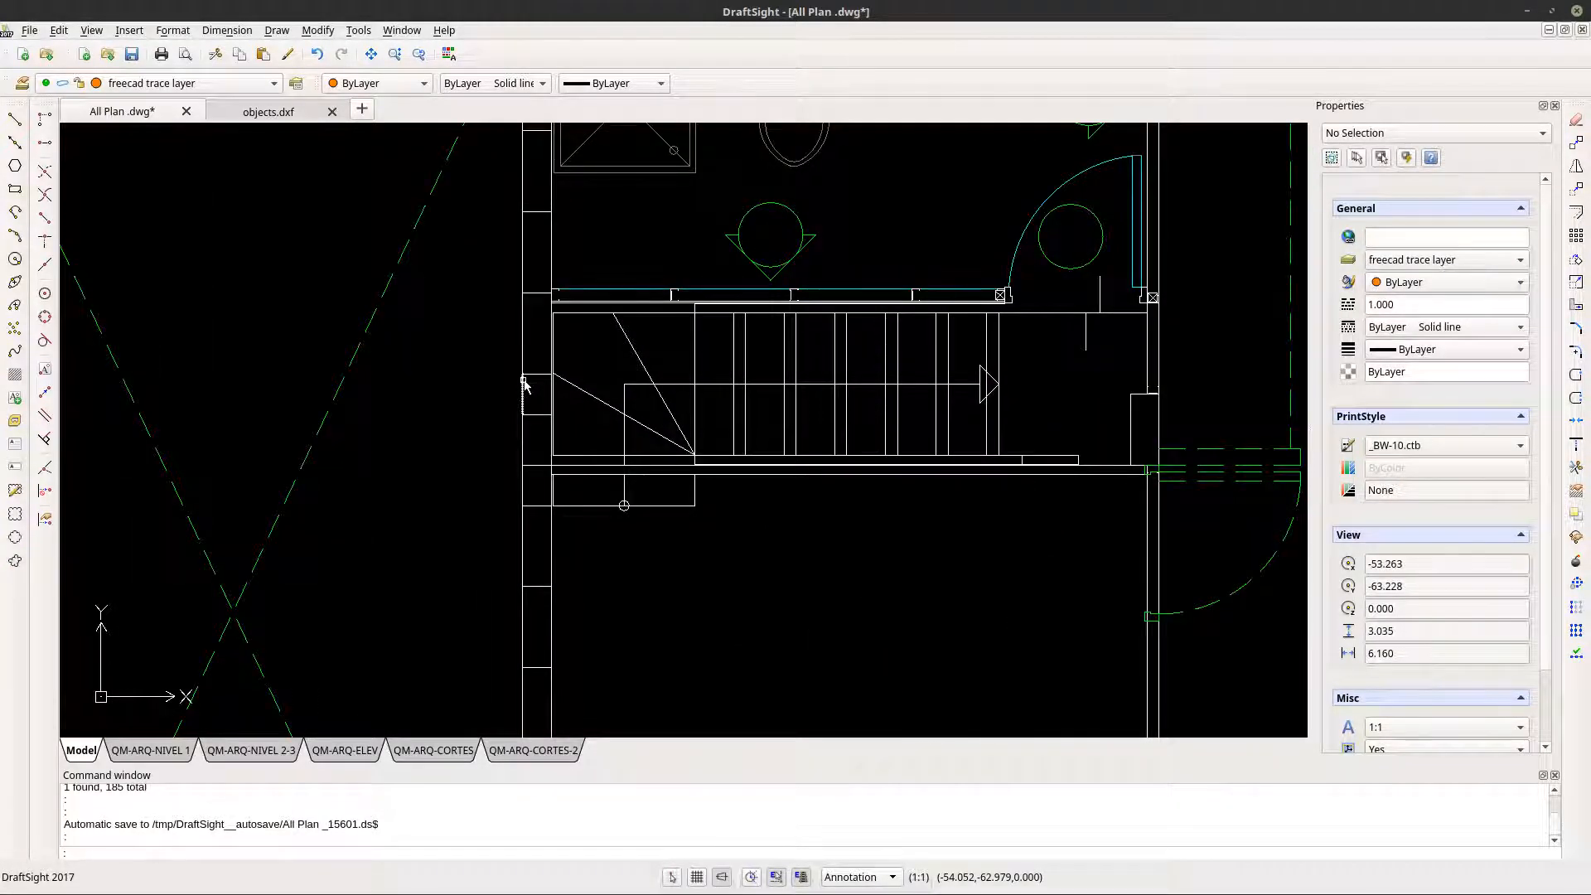
scroll(524, 383, "down", 8)
scroll(524, 383, "up", 2)
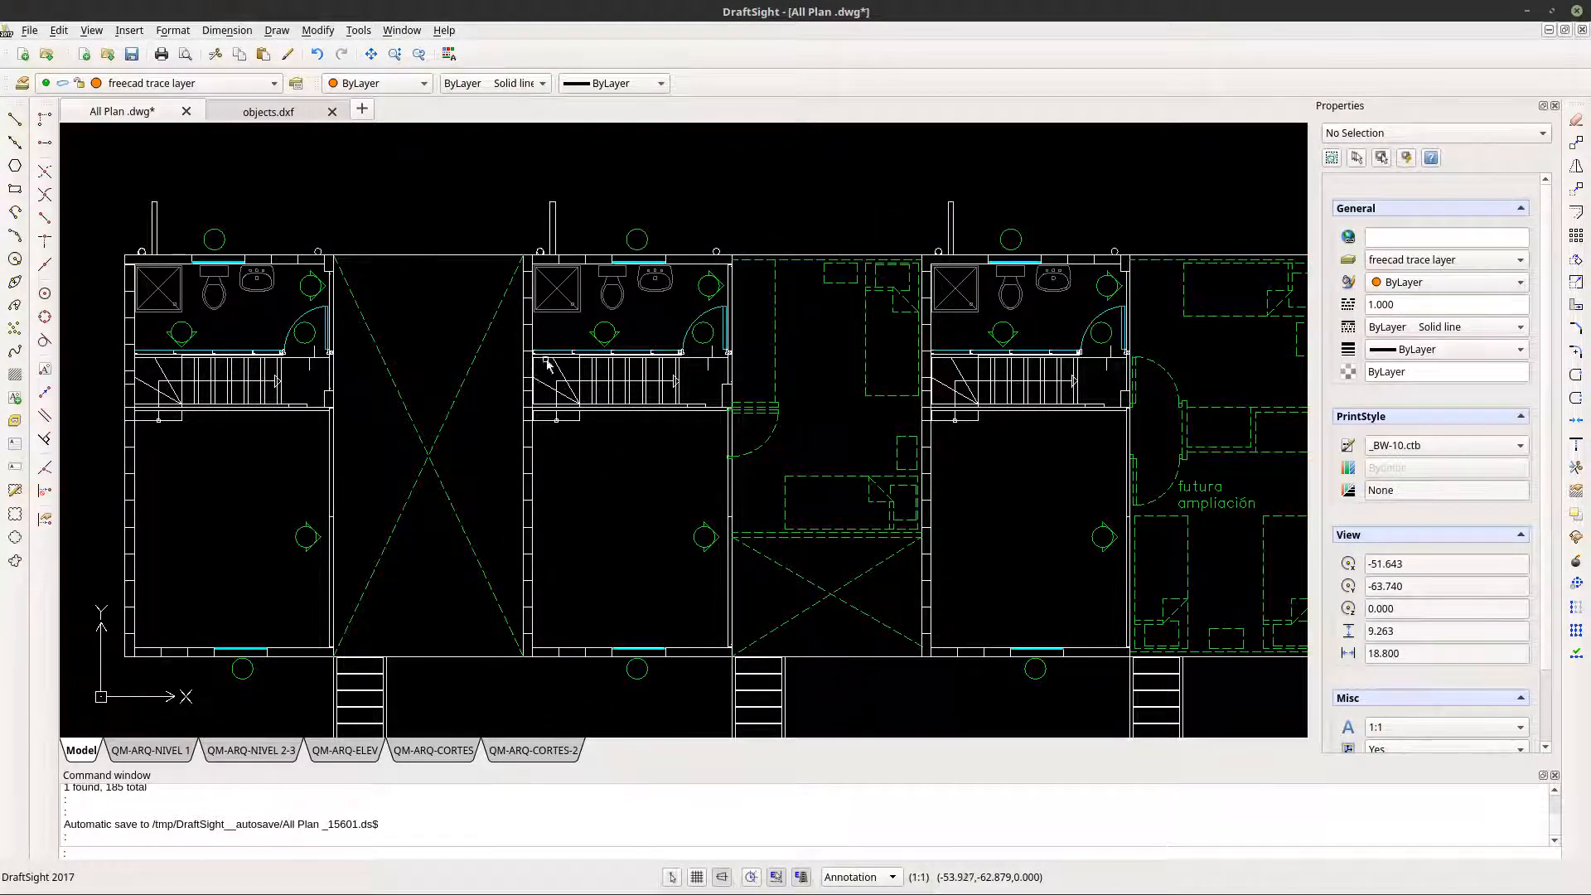
scroll(547, 364, "down", 3)
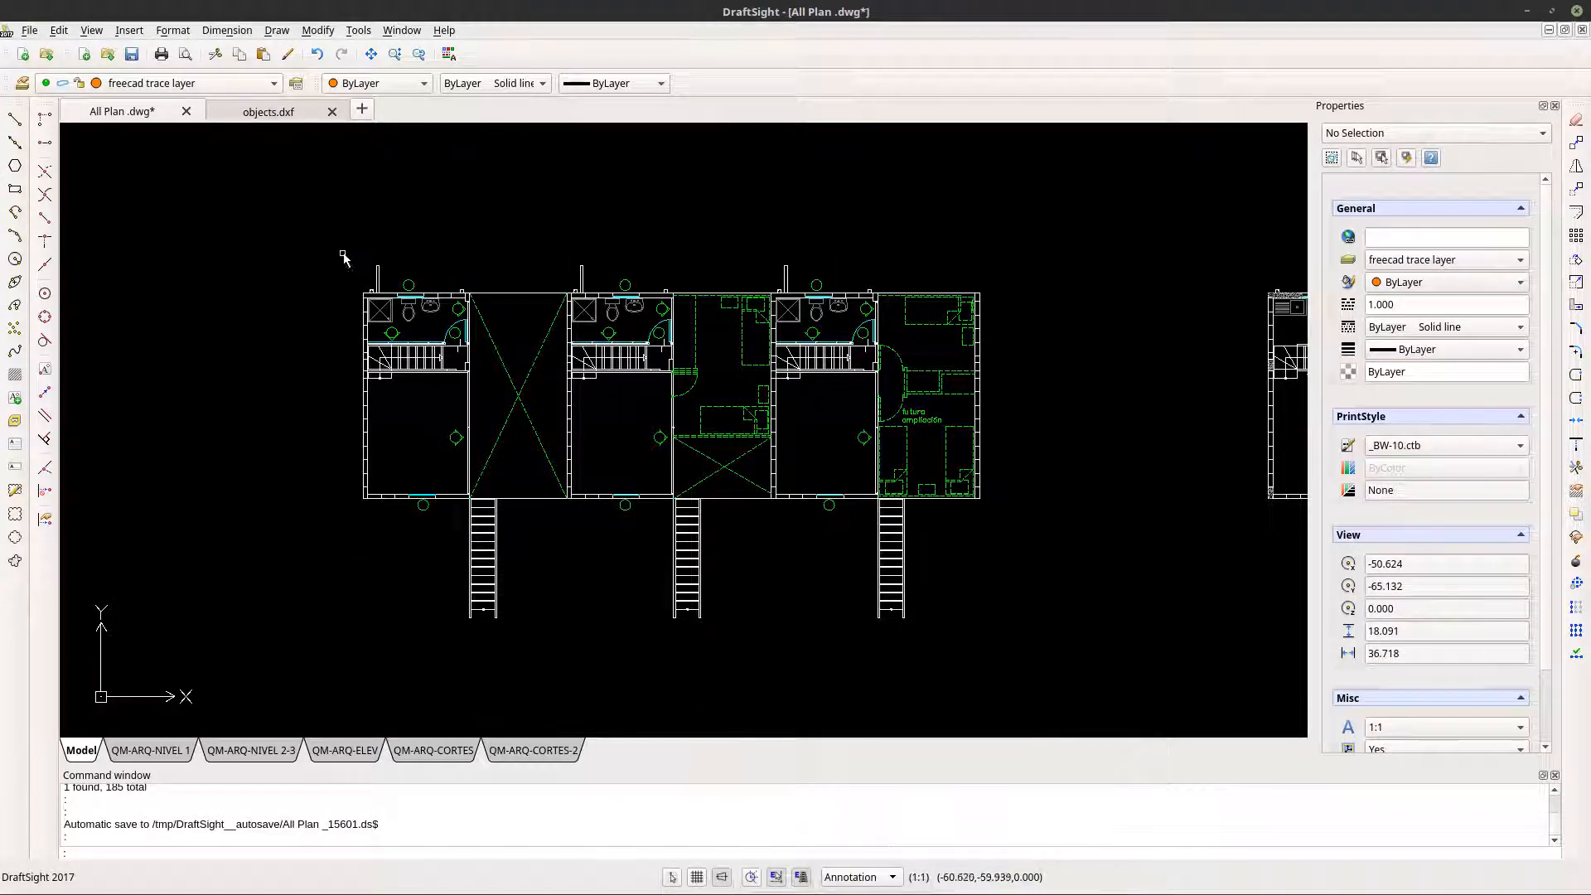
left_click_drag(344, 256, 1068, 674)
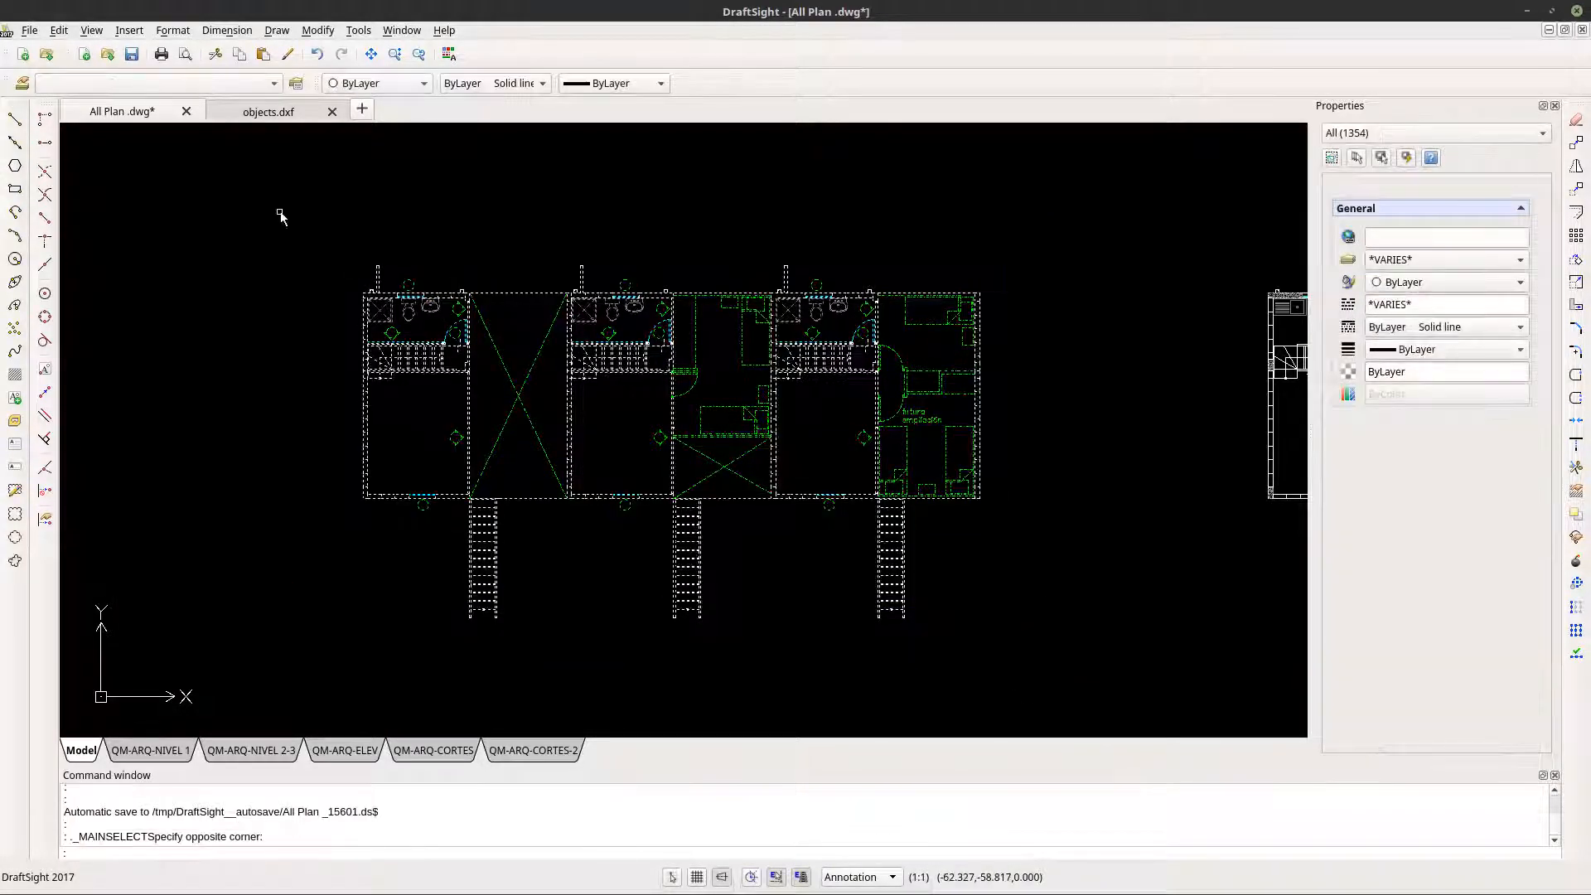
left_click(58, 30)
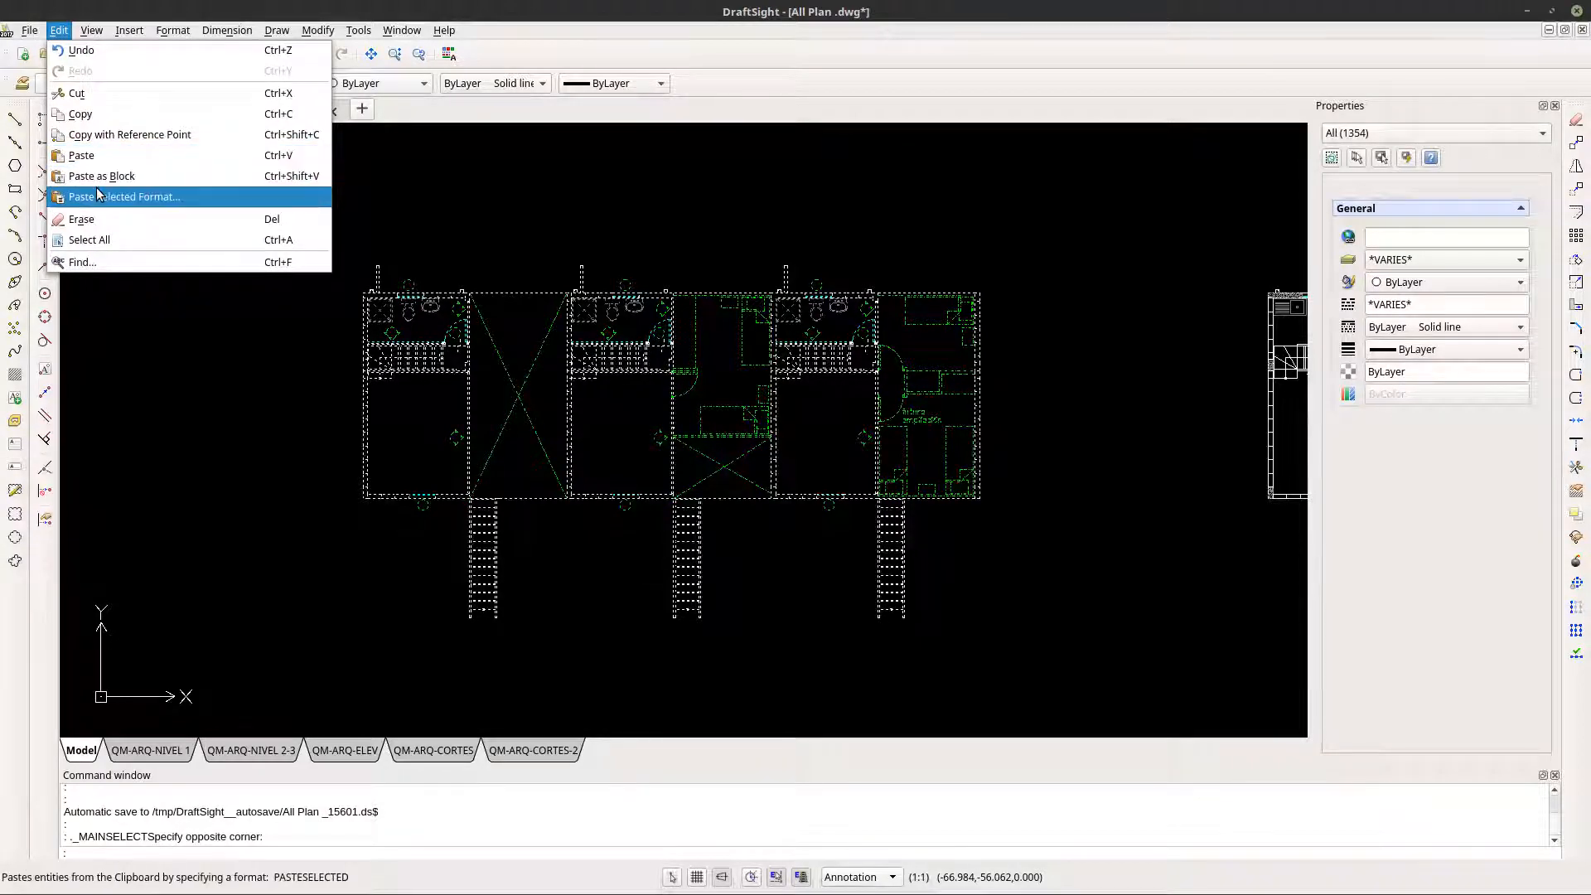
key("Escape")
key("Escape")
- Copy the hatched corner wall's outline and the two orange trace lines from the furnished plan to the matching outer corner of the bathroom-and-stairs plan
scroll(357, 290, "up", 6)
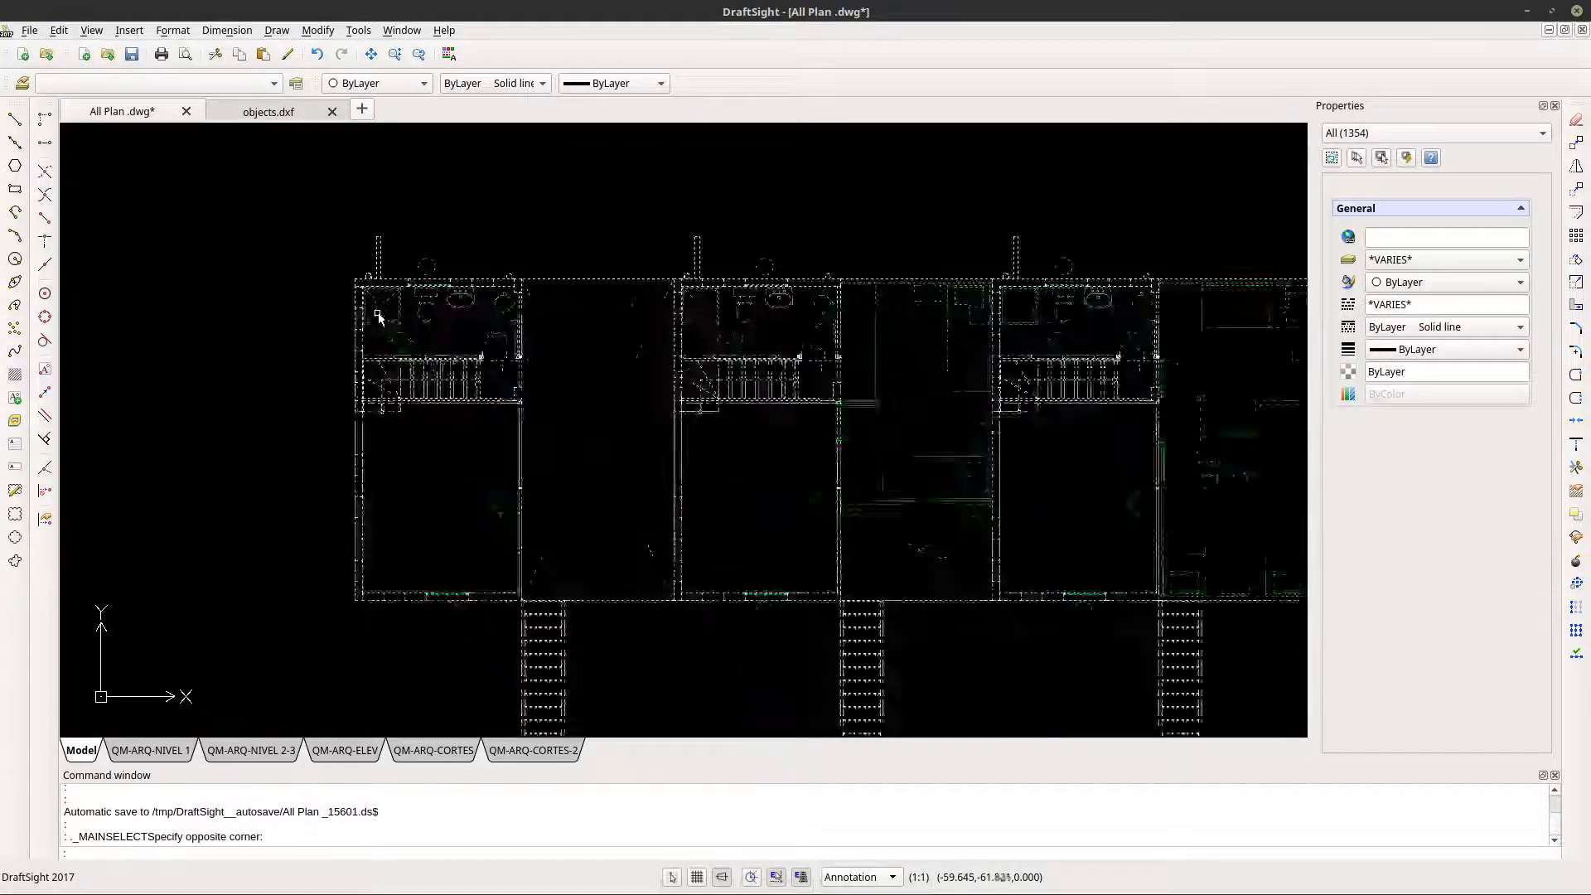
scroll(348, 273, "up", 5)
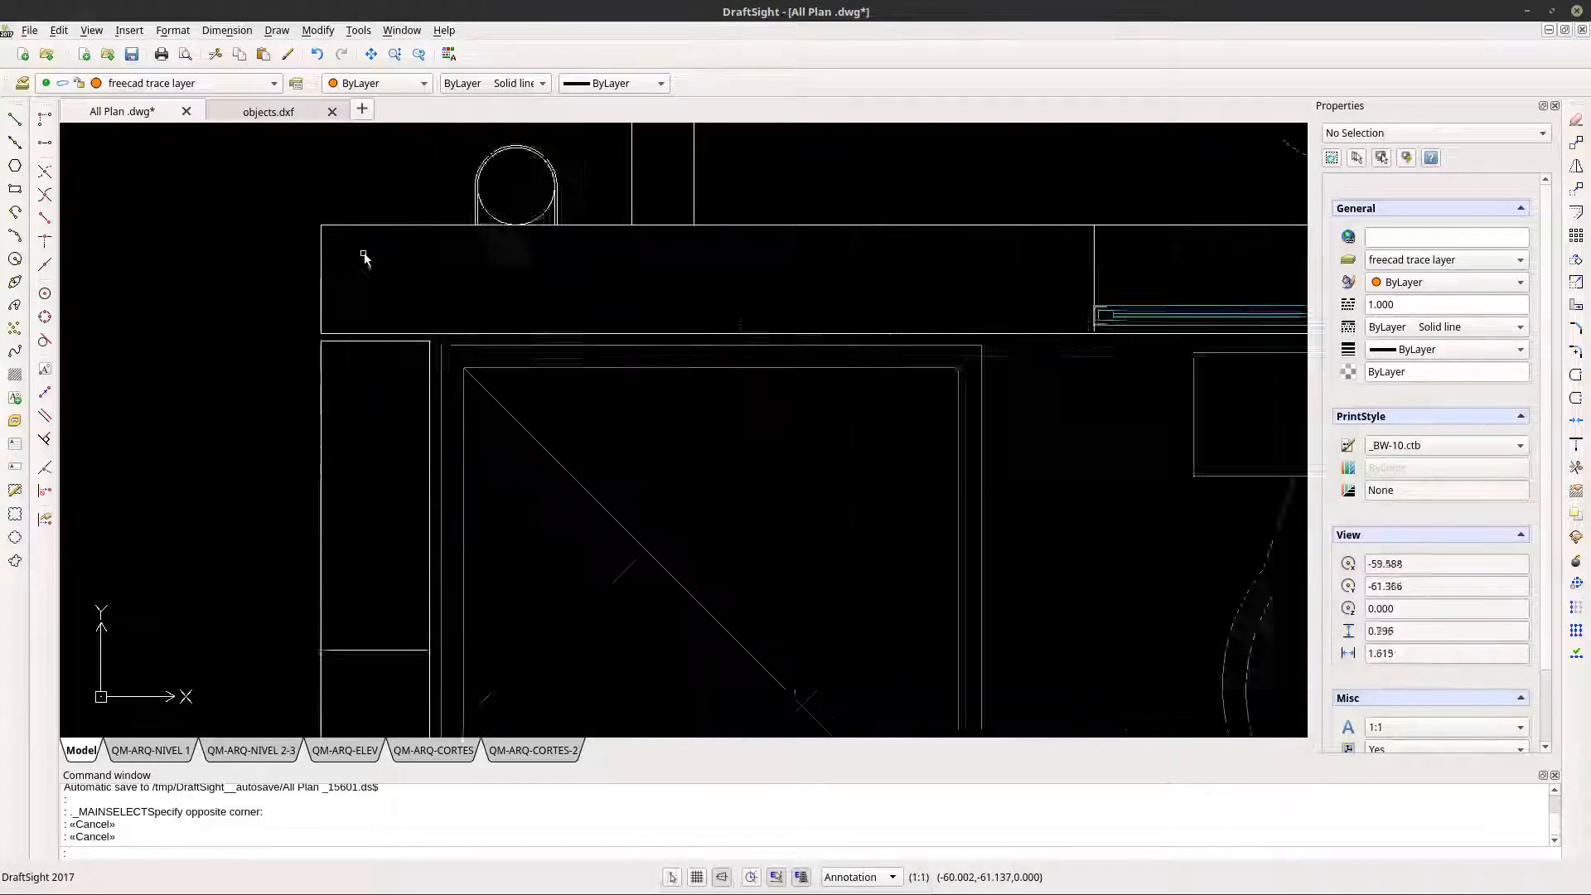
scroll(365, 259, "down", 9)
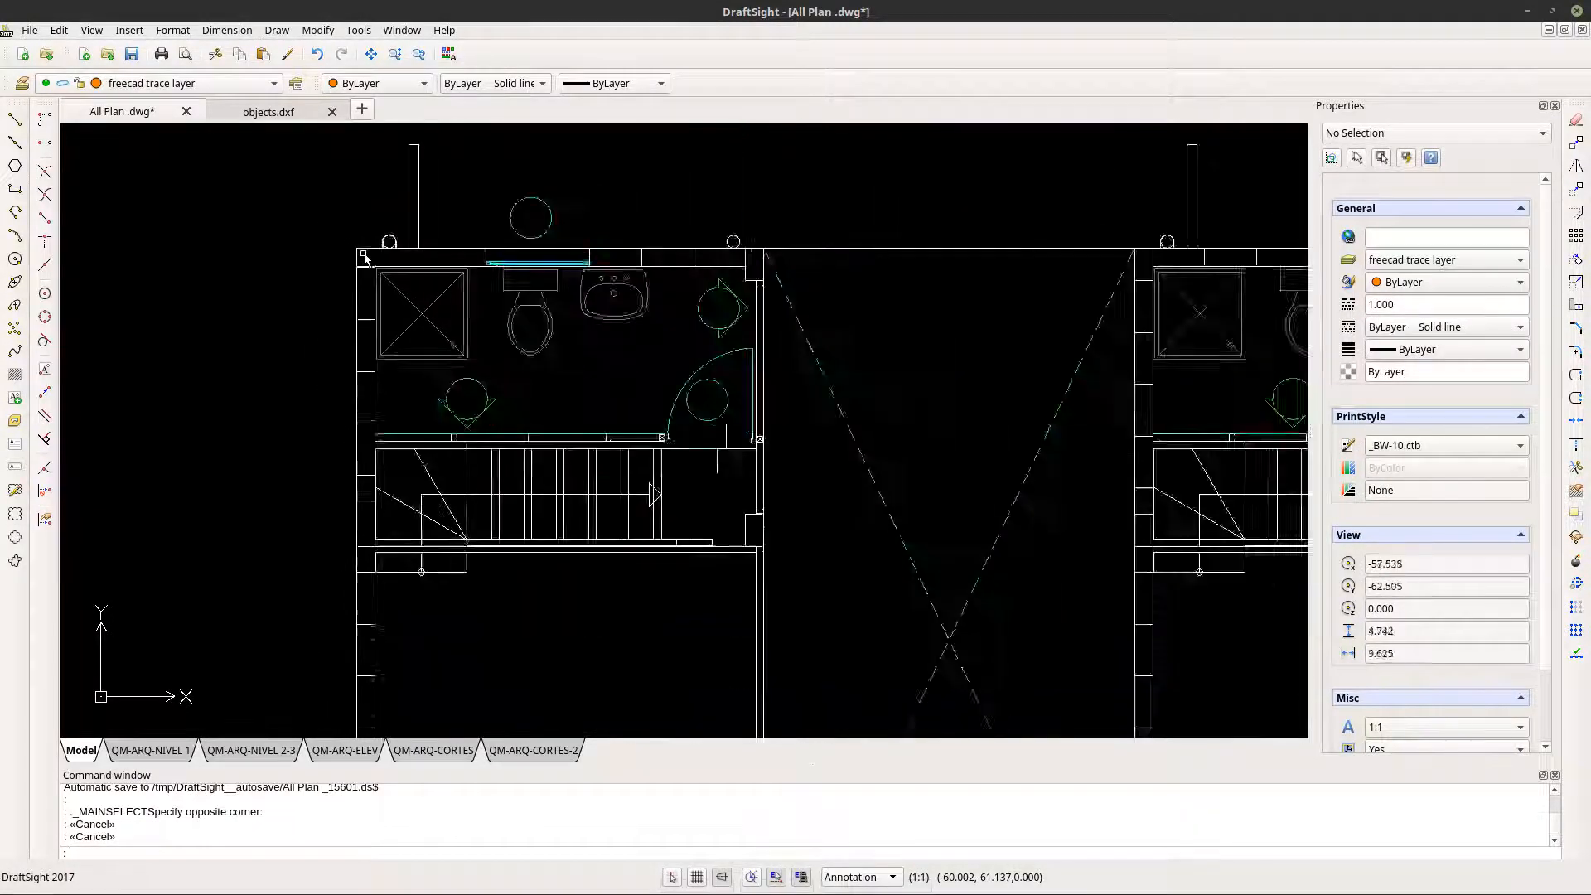
scroll(368, 256, "down", 10)
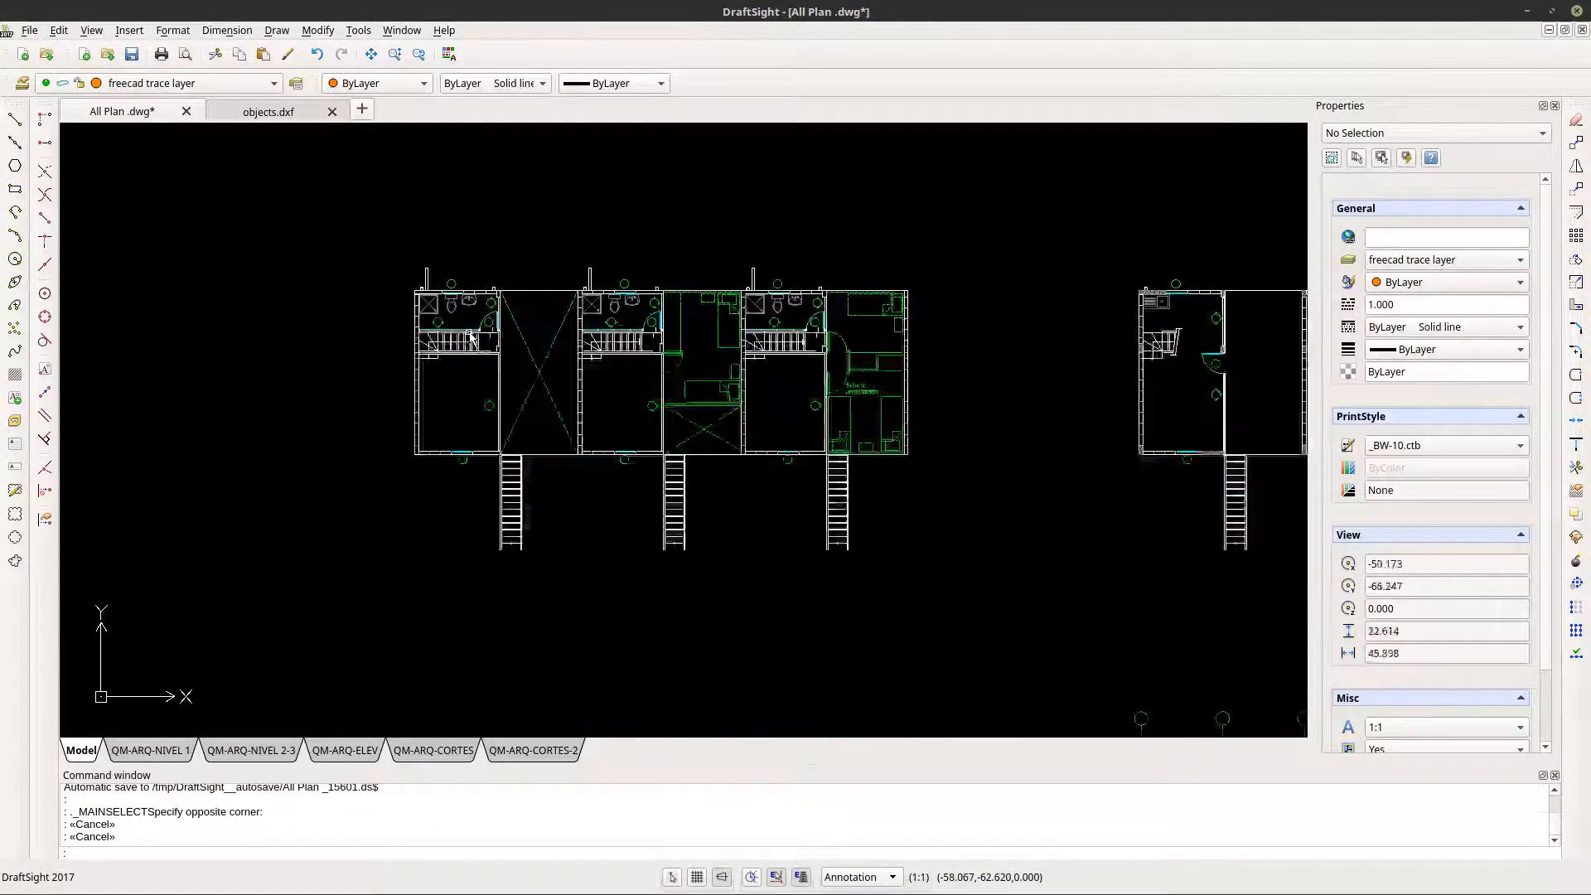
scroll(892, 553, "up", 19)
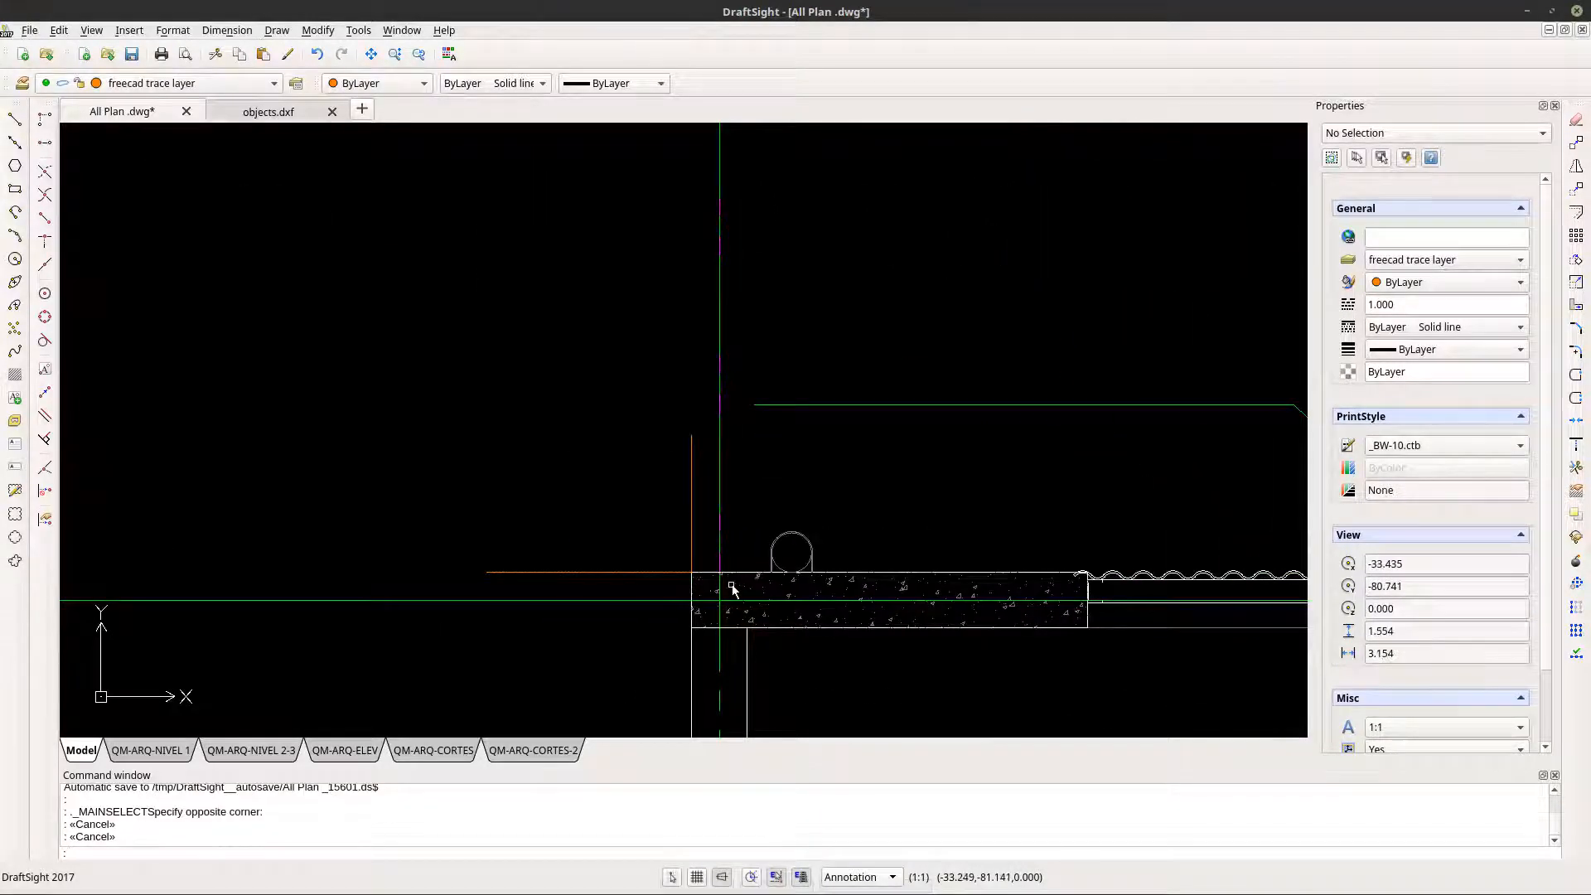
scroll(732, 588, "up", 1)
left_click(707, 576)
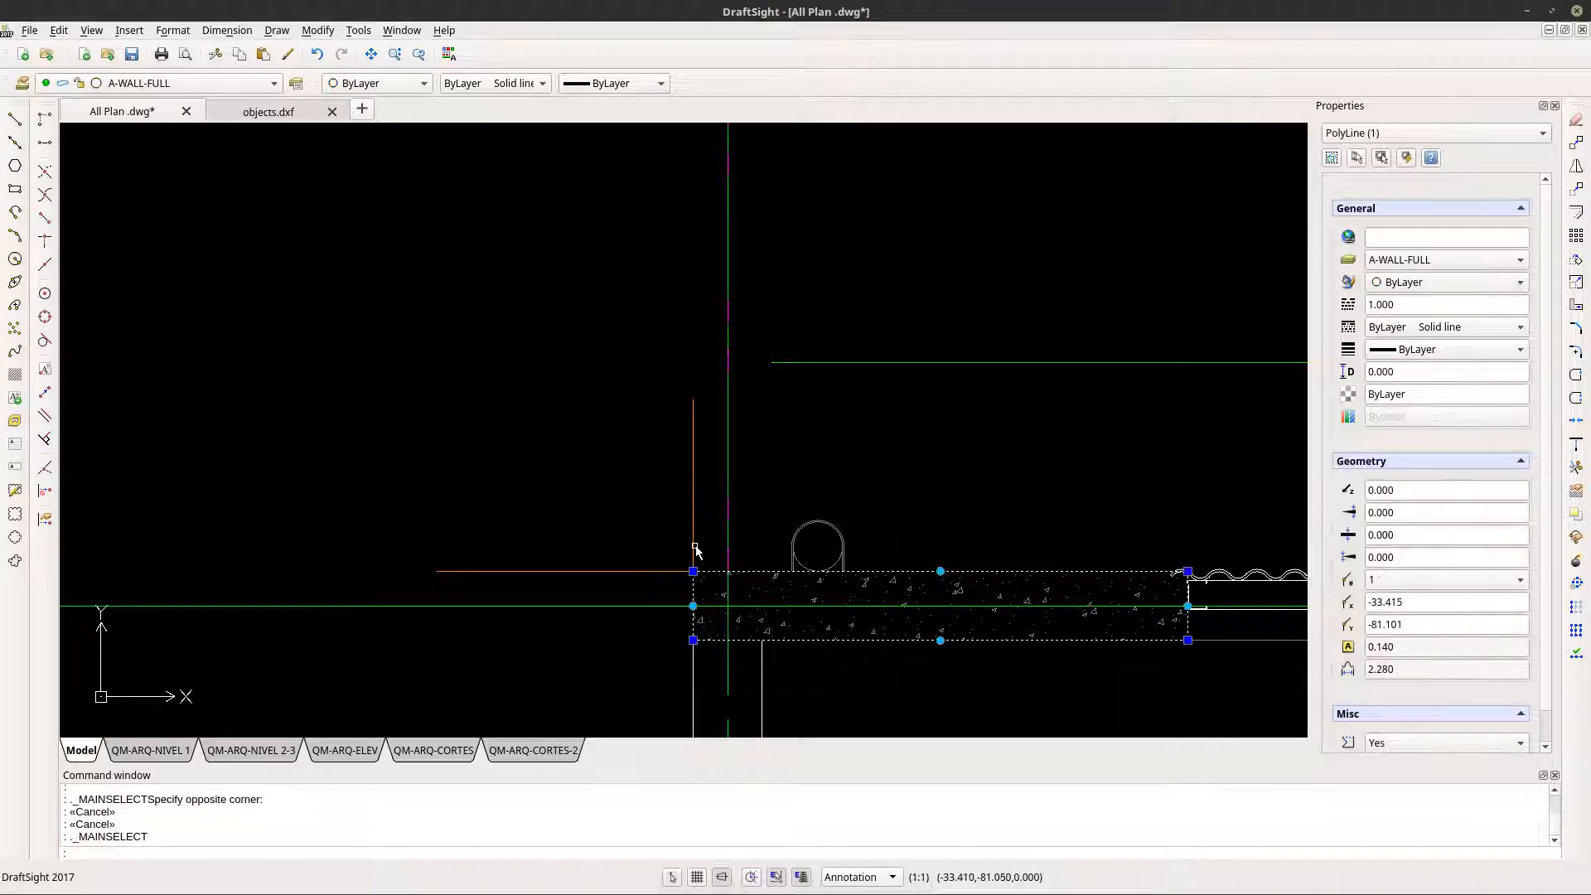
left_click(694, 547)
left_click(669, 571)
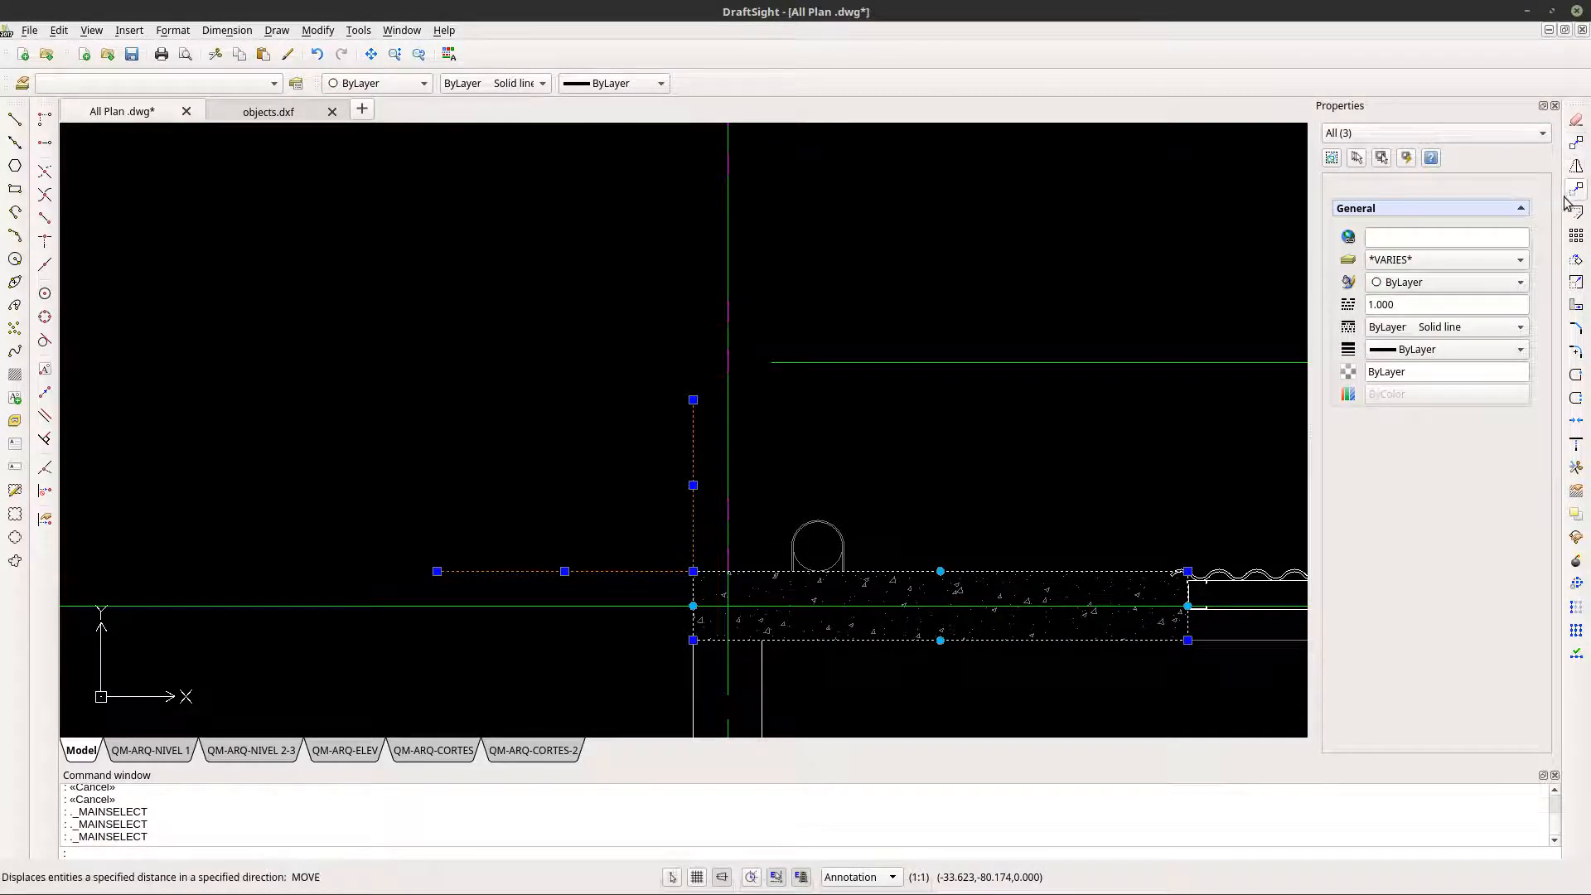
left_click(1576, 143)
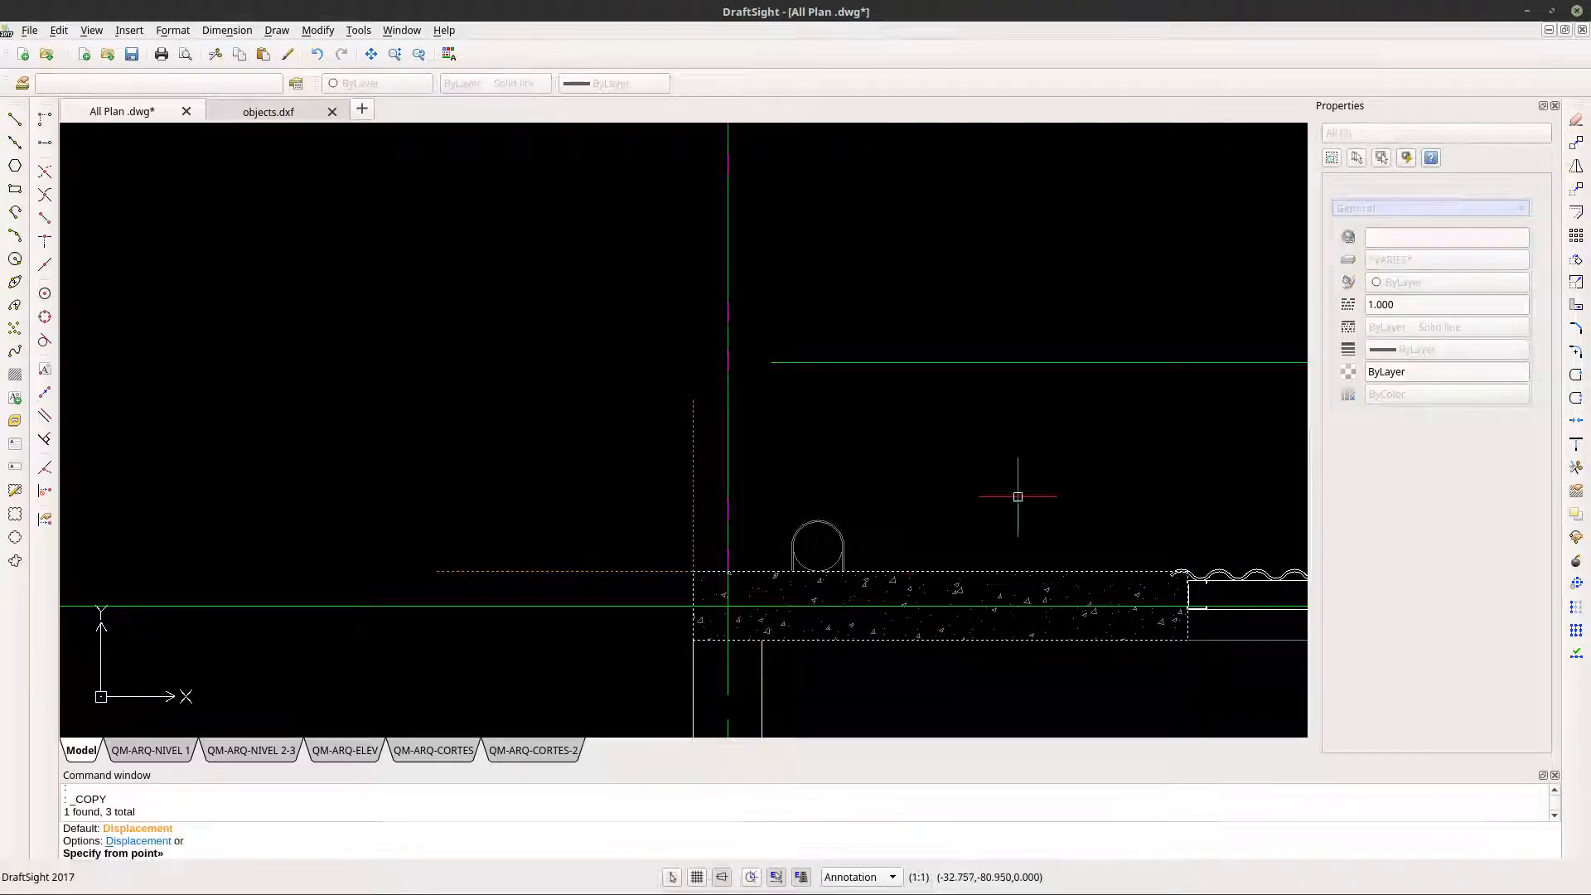
left_click(692, 571)
scroll(693, 571, "down", 10)
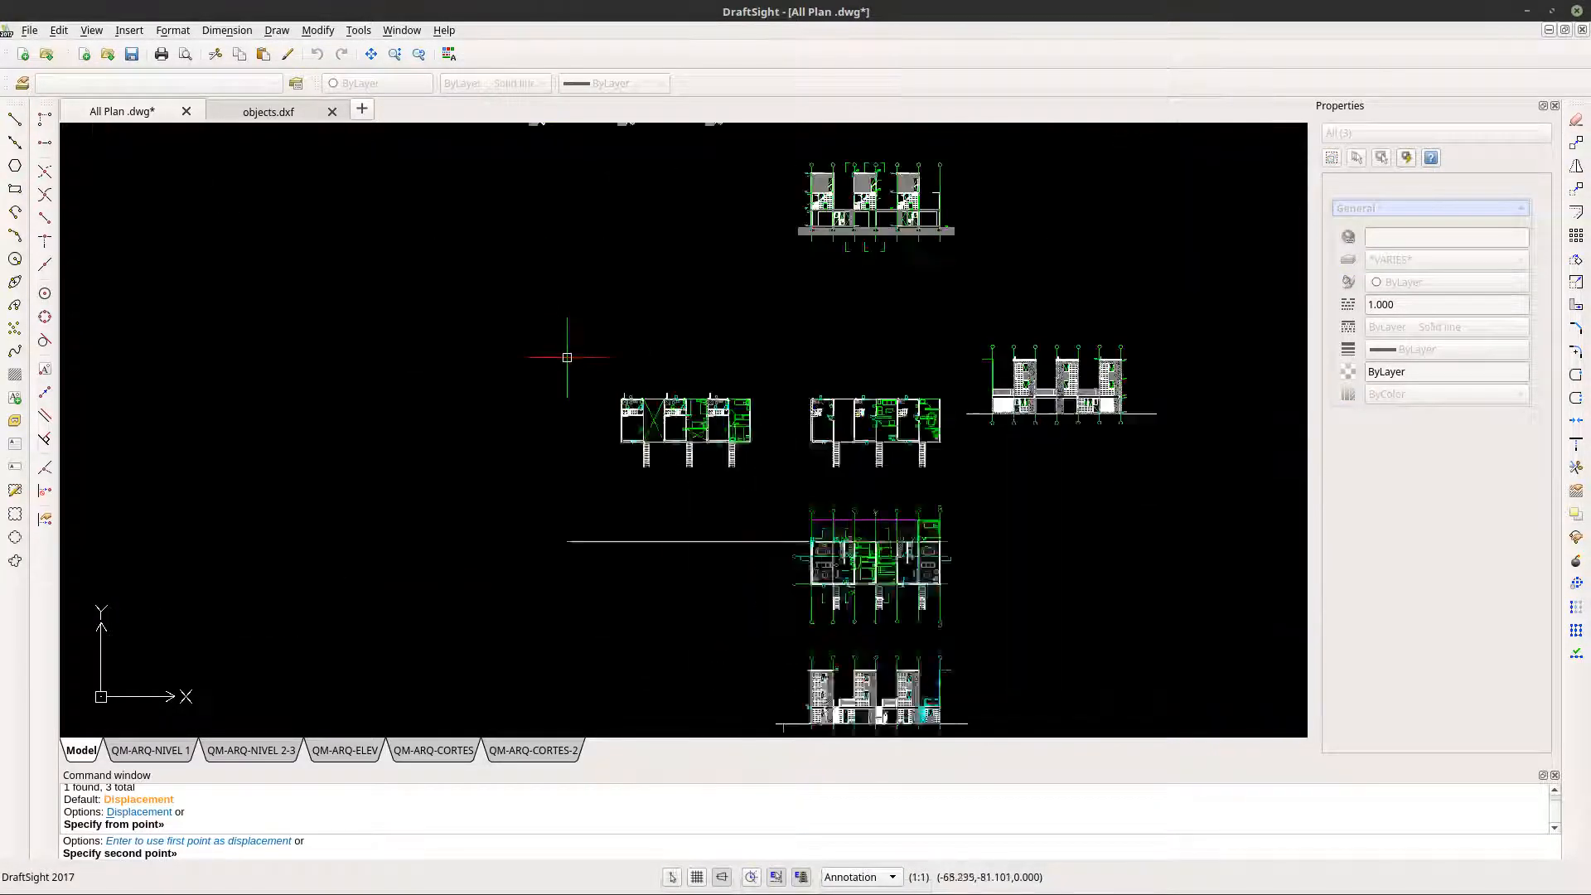
scroll(567, 357, "up", 10)
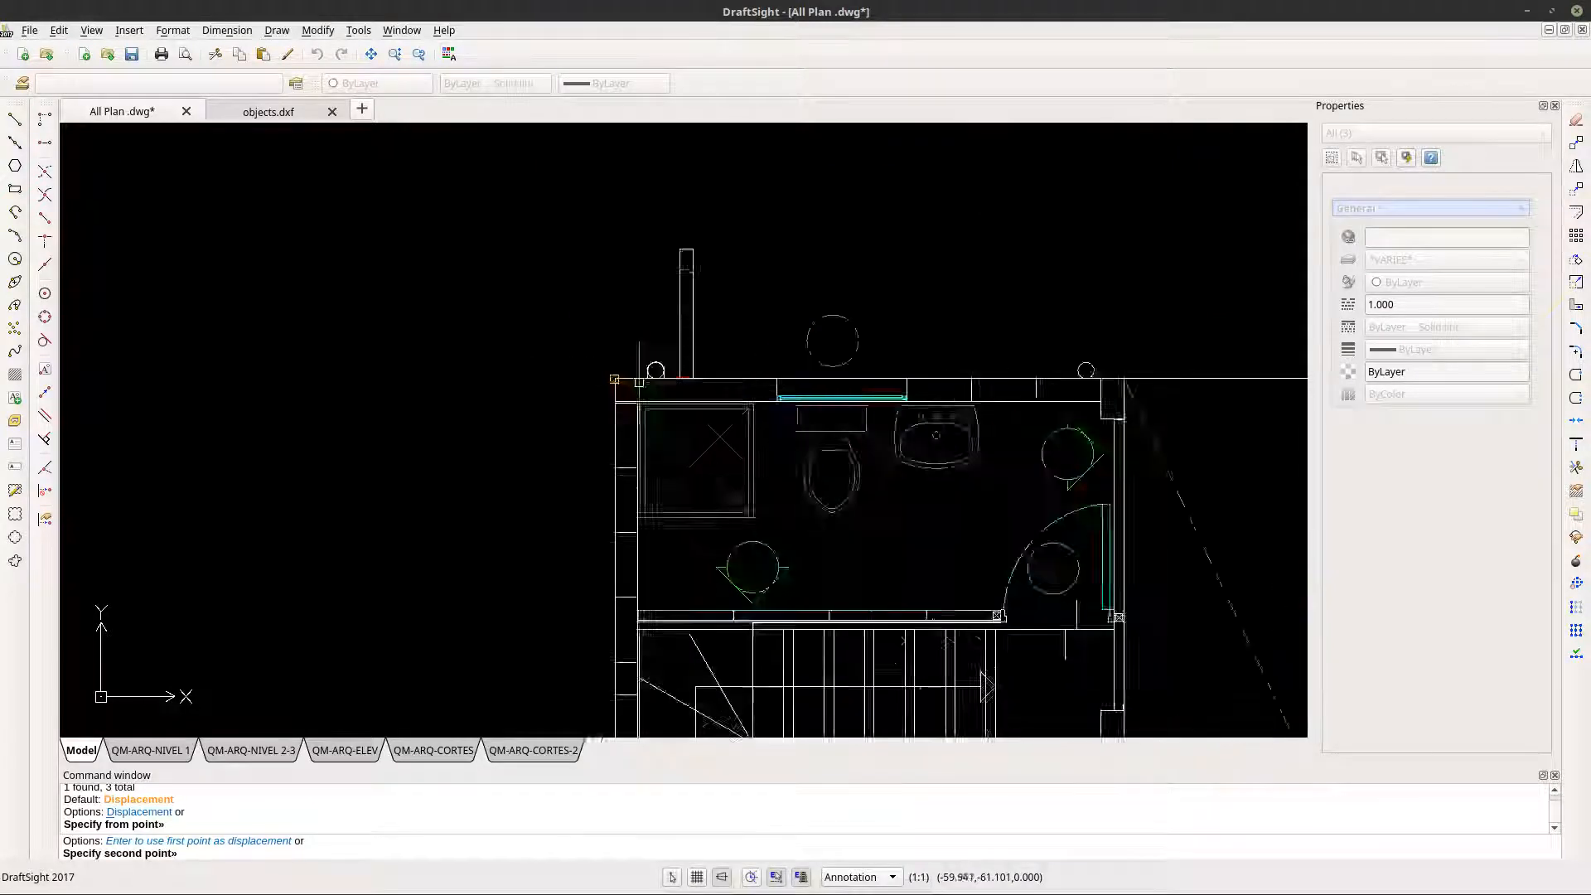
scroll(614, 379, "up", 4)
scroll(597, 377, "up", 3)
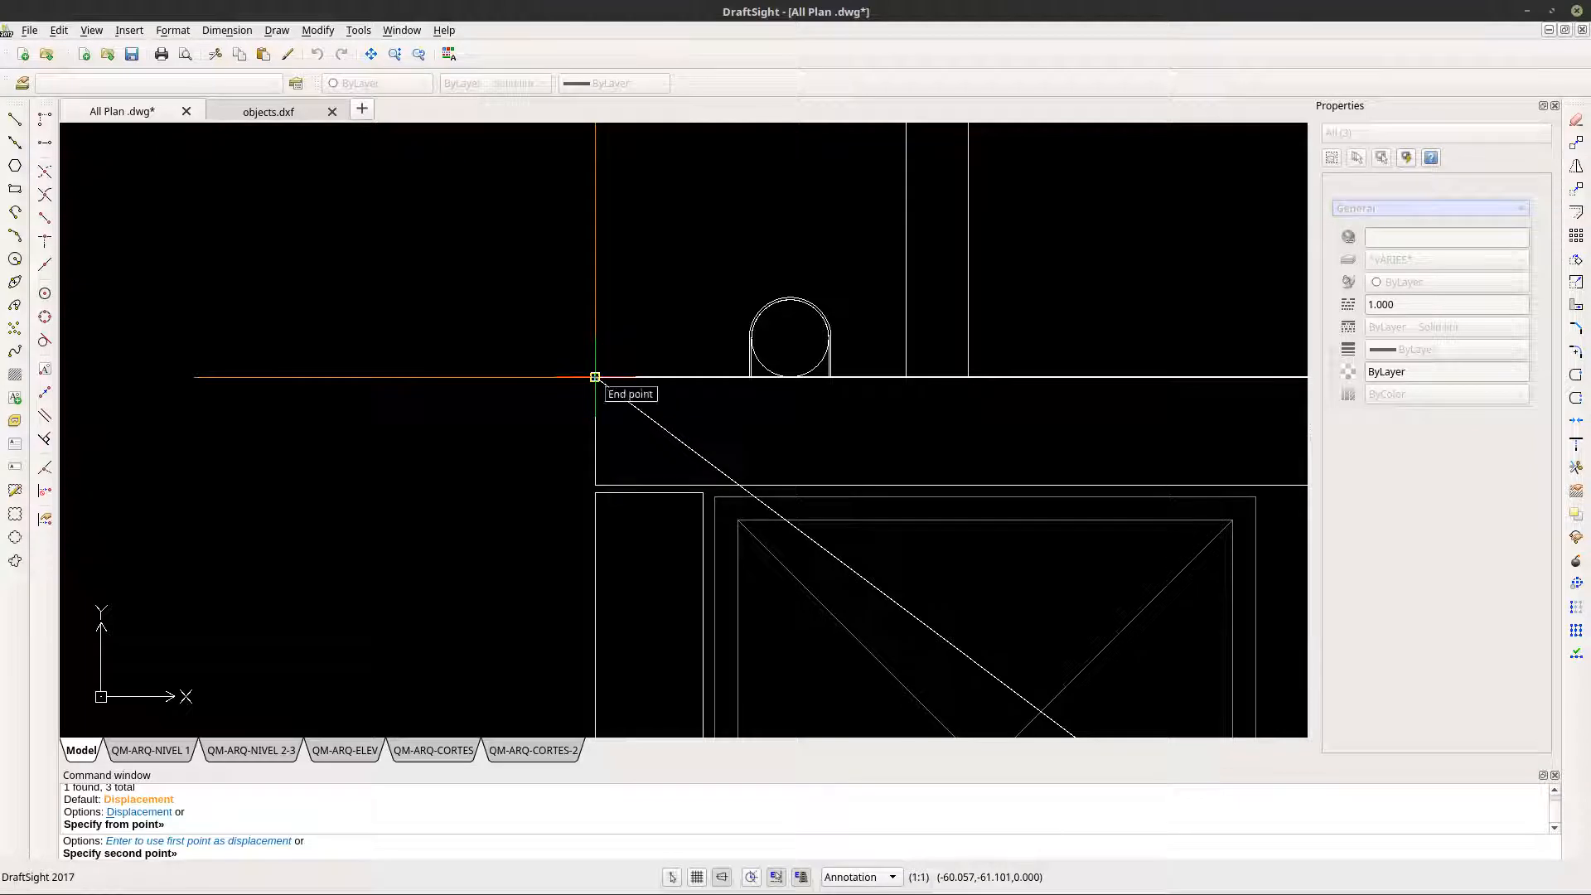
left_click(595, 377)
key("Escape")
key("Escape")
- Examine the copied trace lines at the outer bathroom corner and the extent of the whole bathroom-and-stairs plan
scroll(604, 431, "up", 2)
scroll(604, 430, "down", 5)
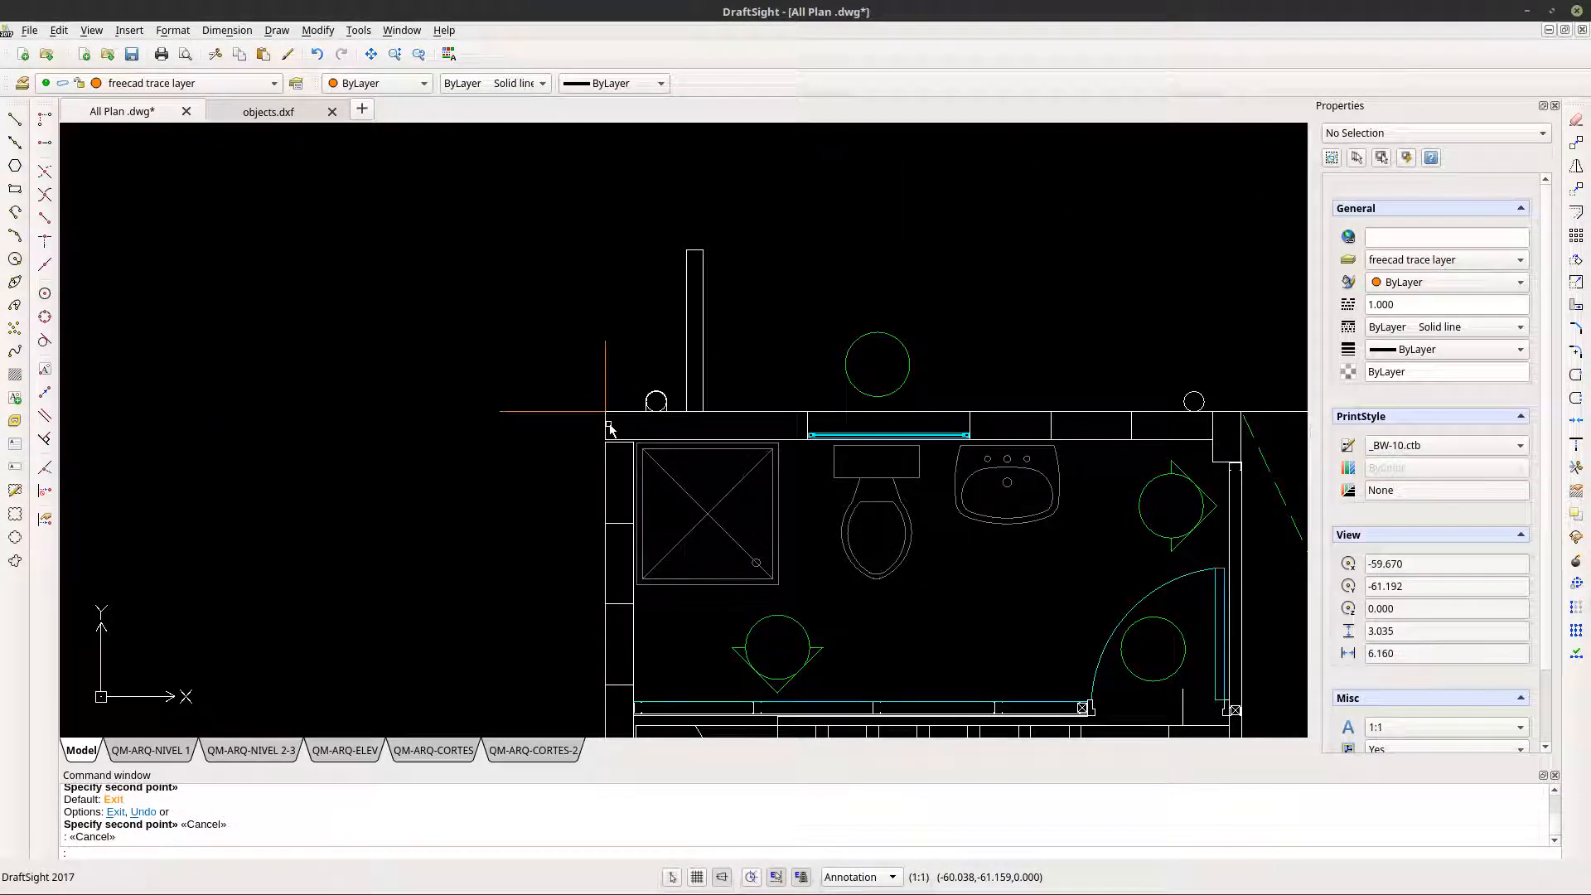
scroll(608, 426, "down", 3)
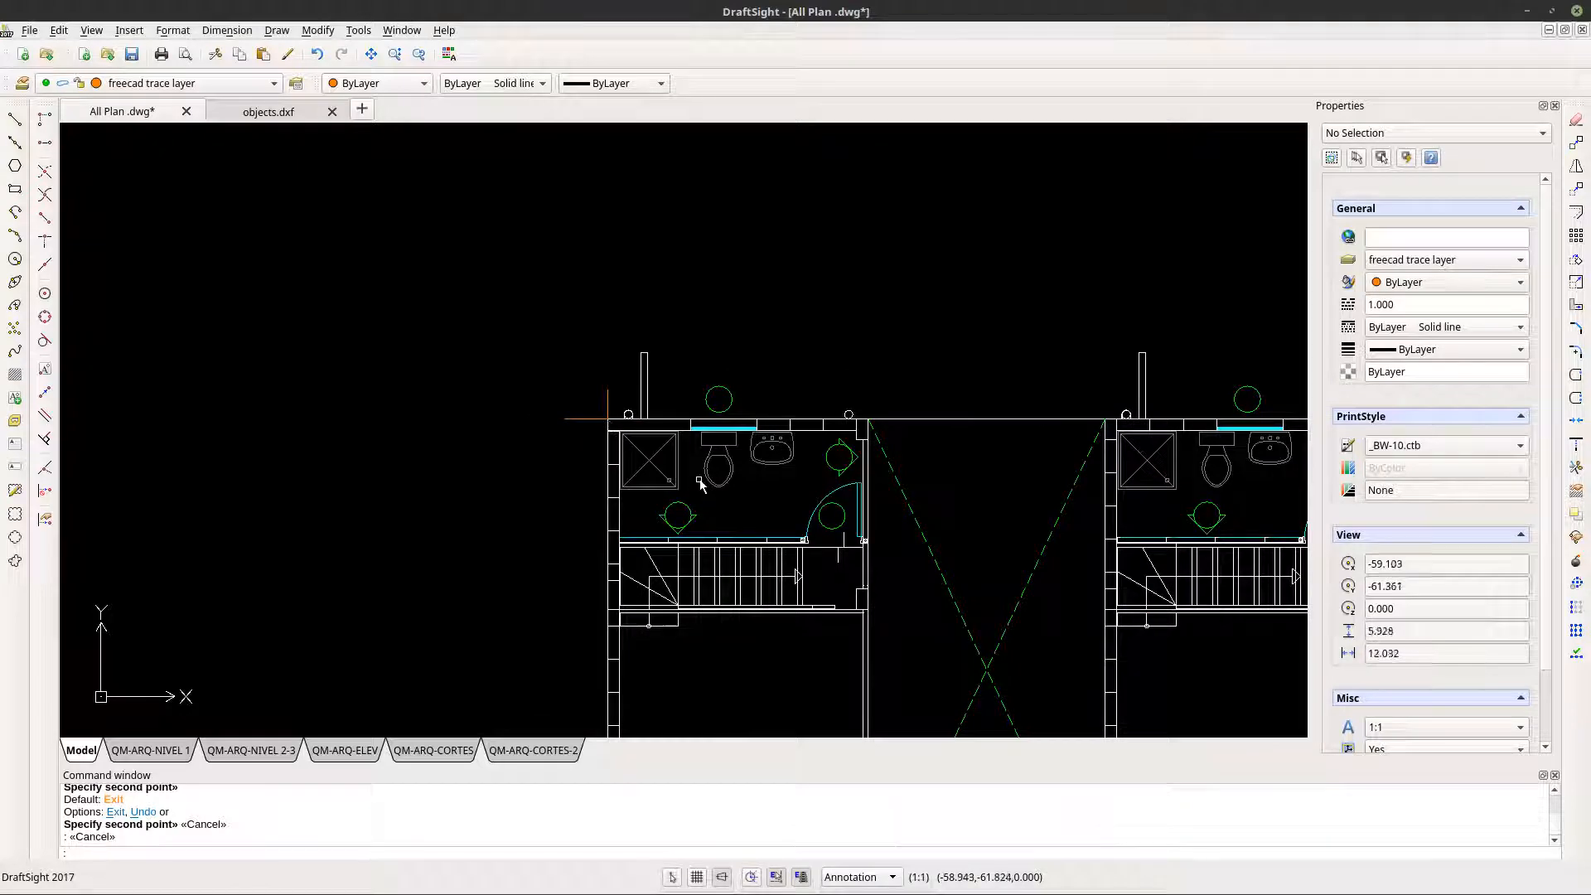
scroll(703, 480, "up", 3)
scroll(702, 481, "down", 2)
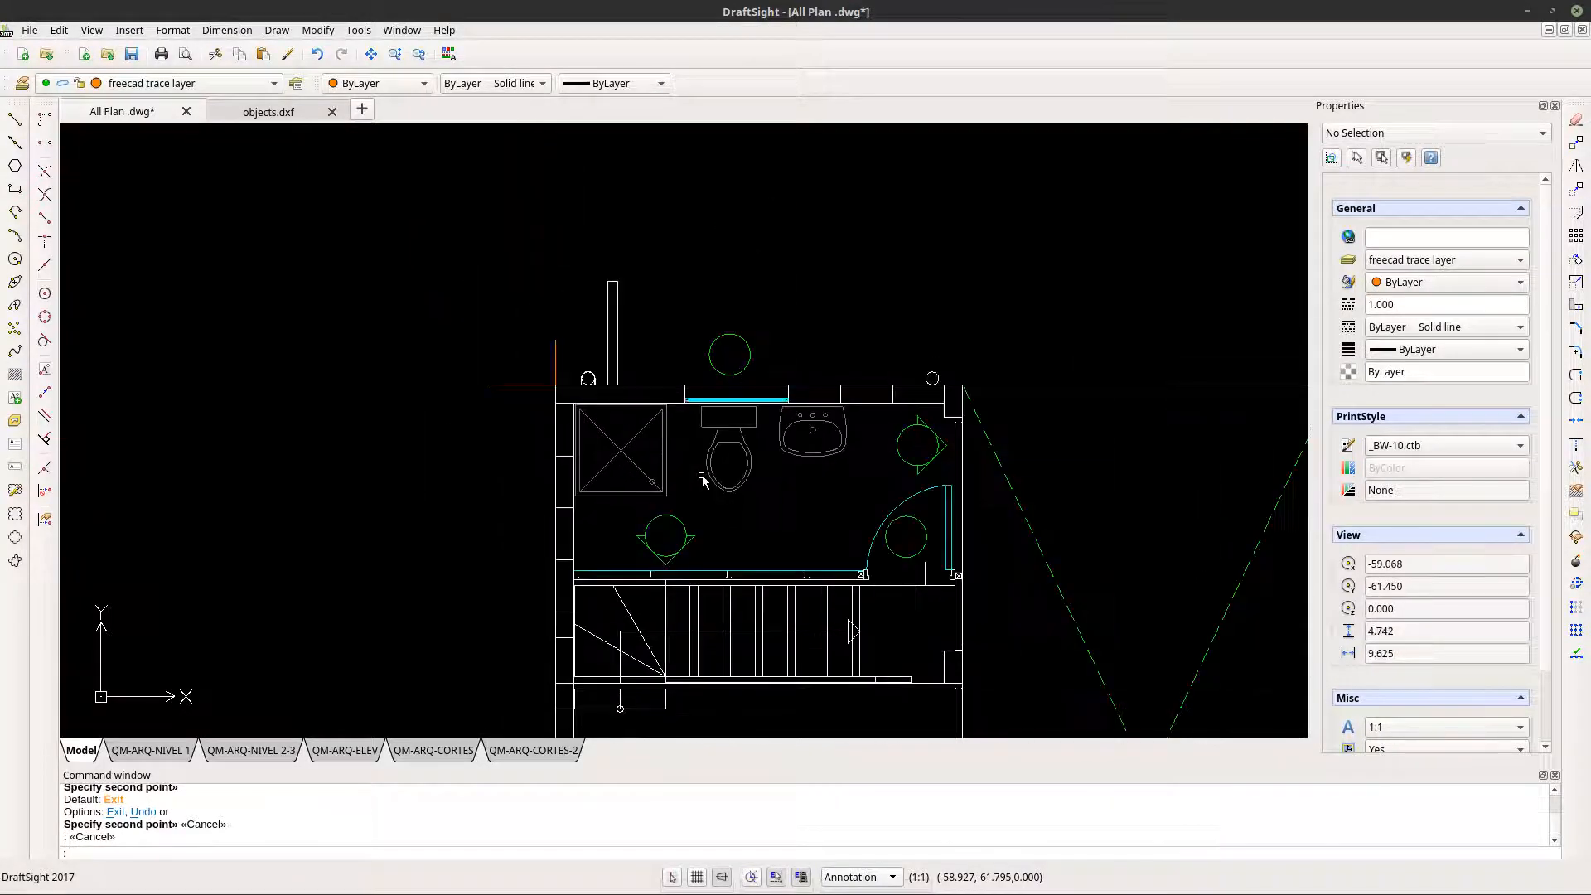
scroll(702, 478, "down", 7)
middle_click_drag(737, 545, 598, 427)
middle_click_drag(830, 506, 790, 487)
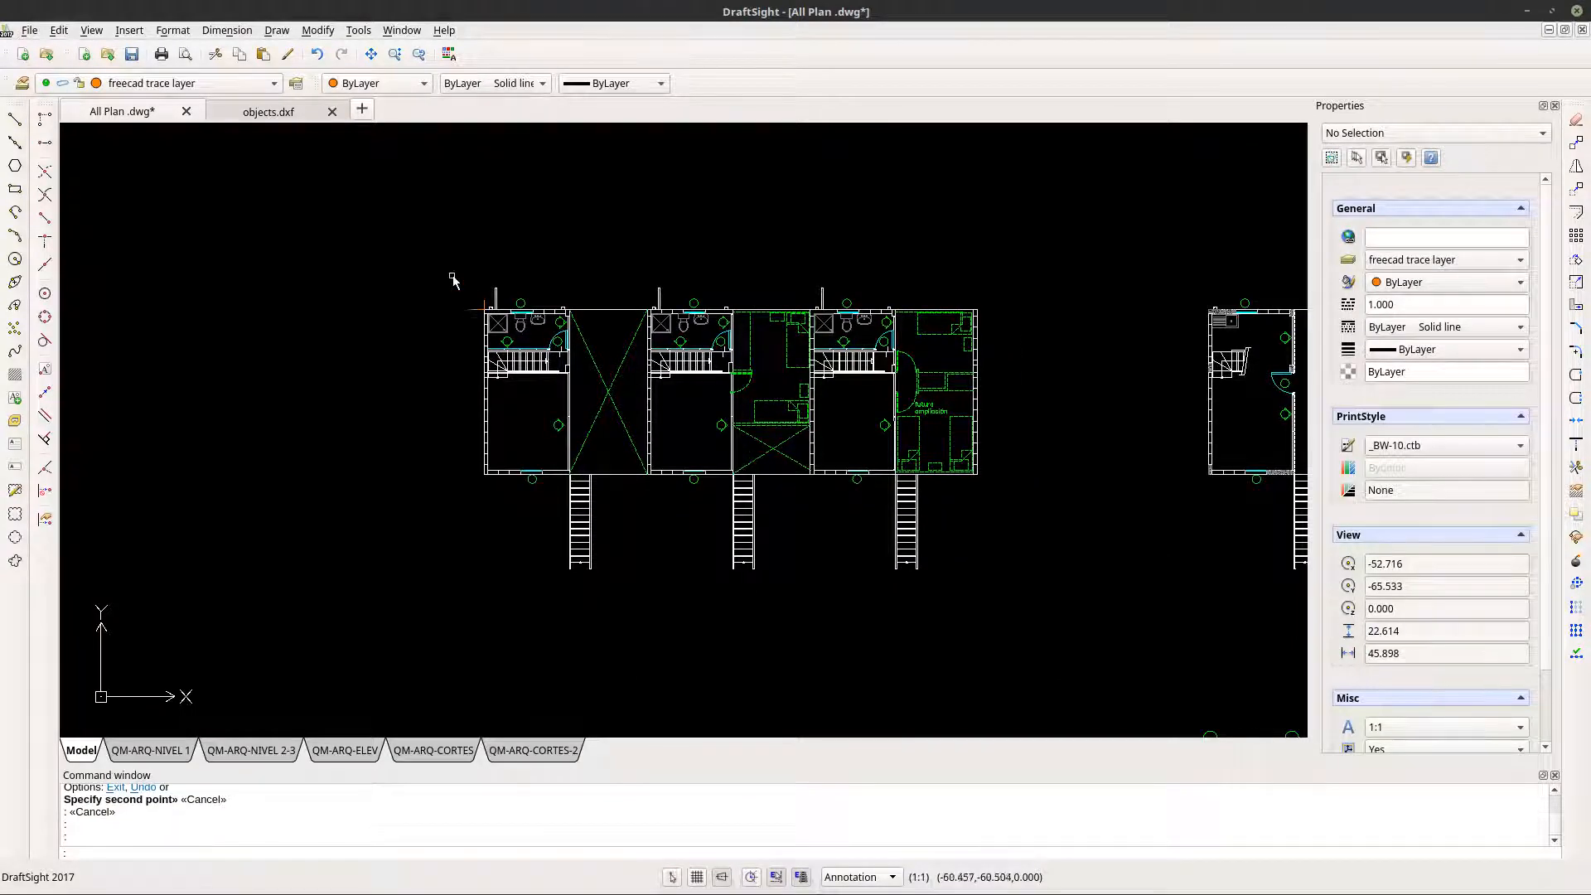
- Copy the whole bathroom-and-stairs plan, including its exterior staircases and the orange corner trace lines, to the clipboard
key("Escape")
left_click(418, 241)
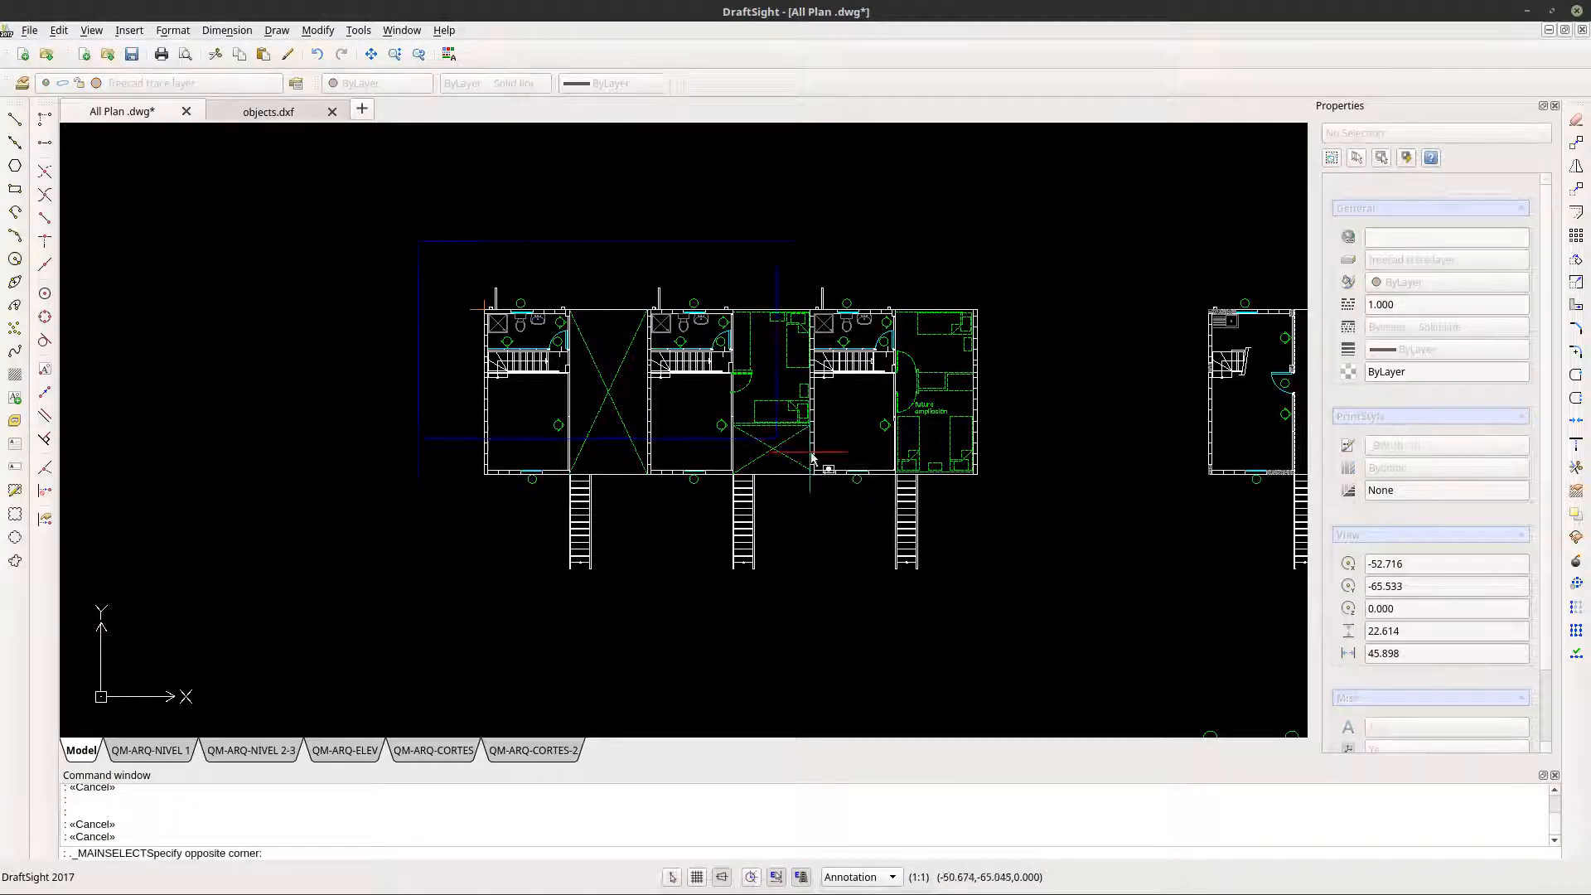
left_click(1006, 589)
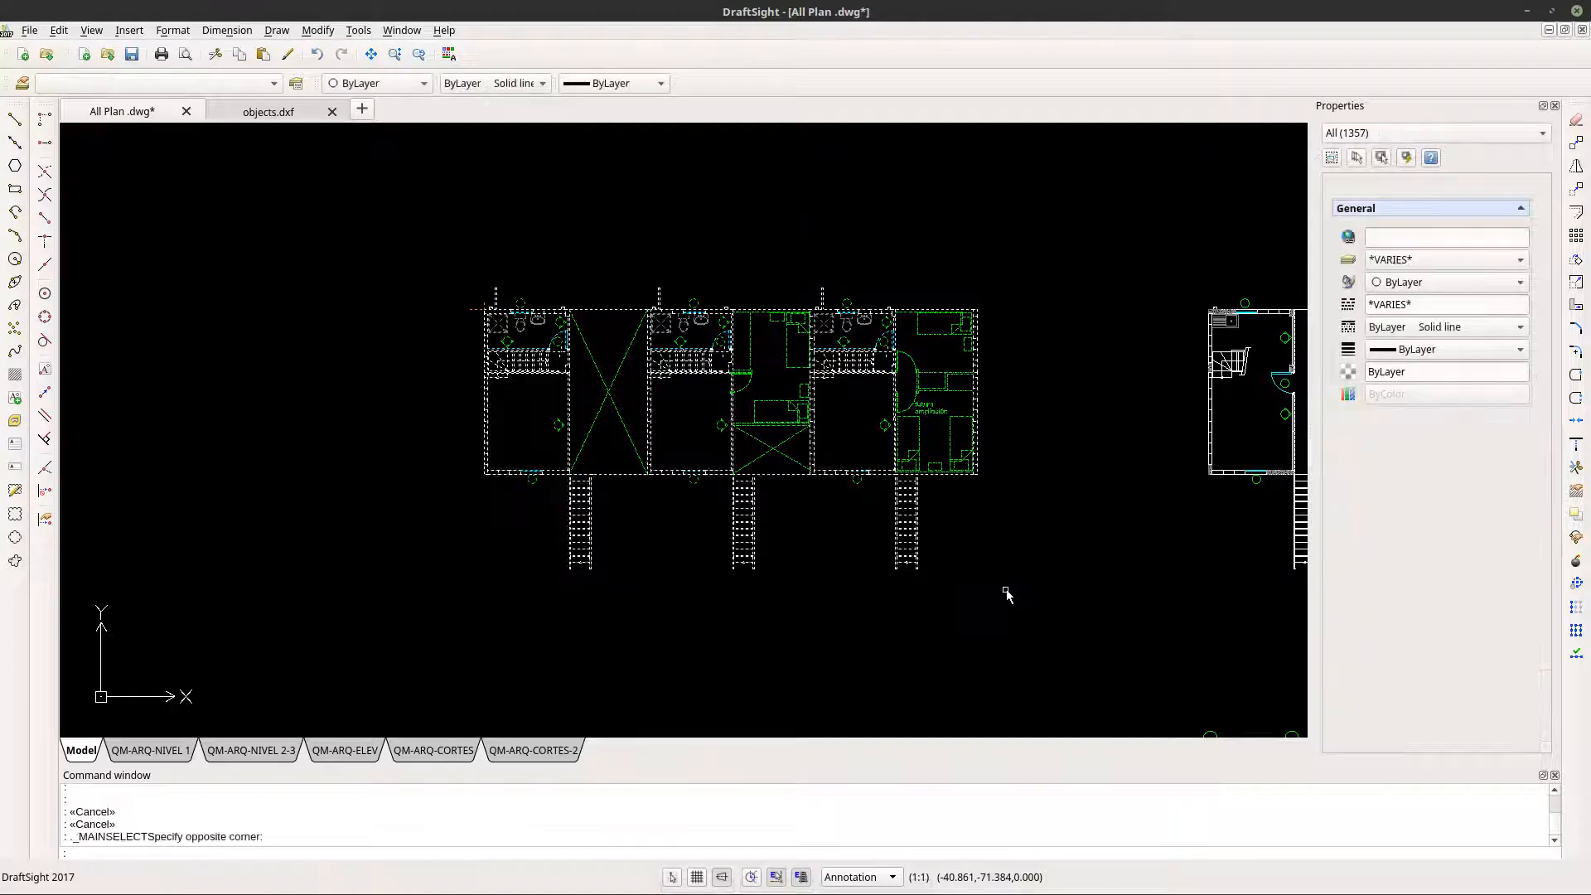
left_click(60, 31)
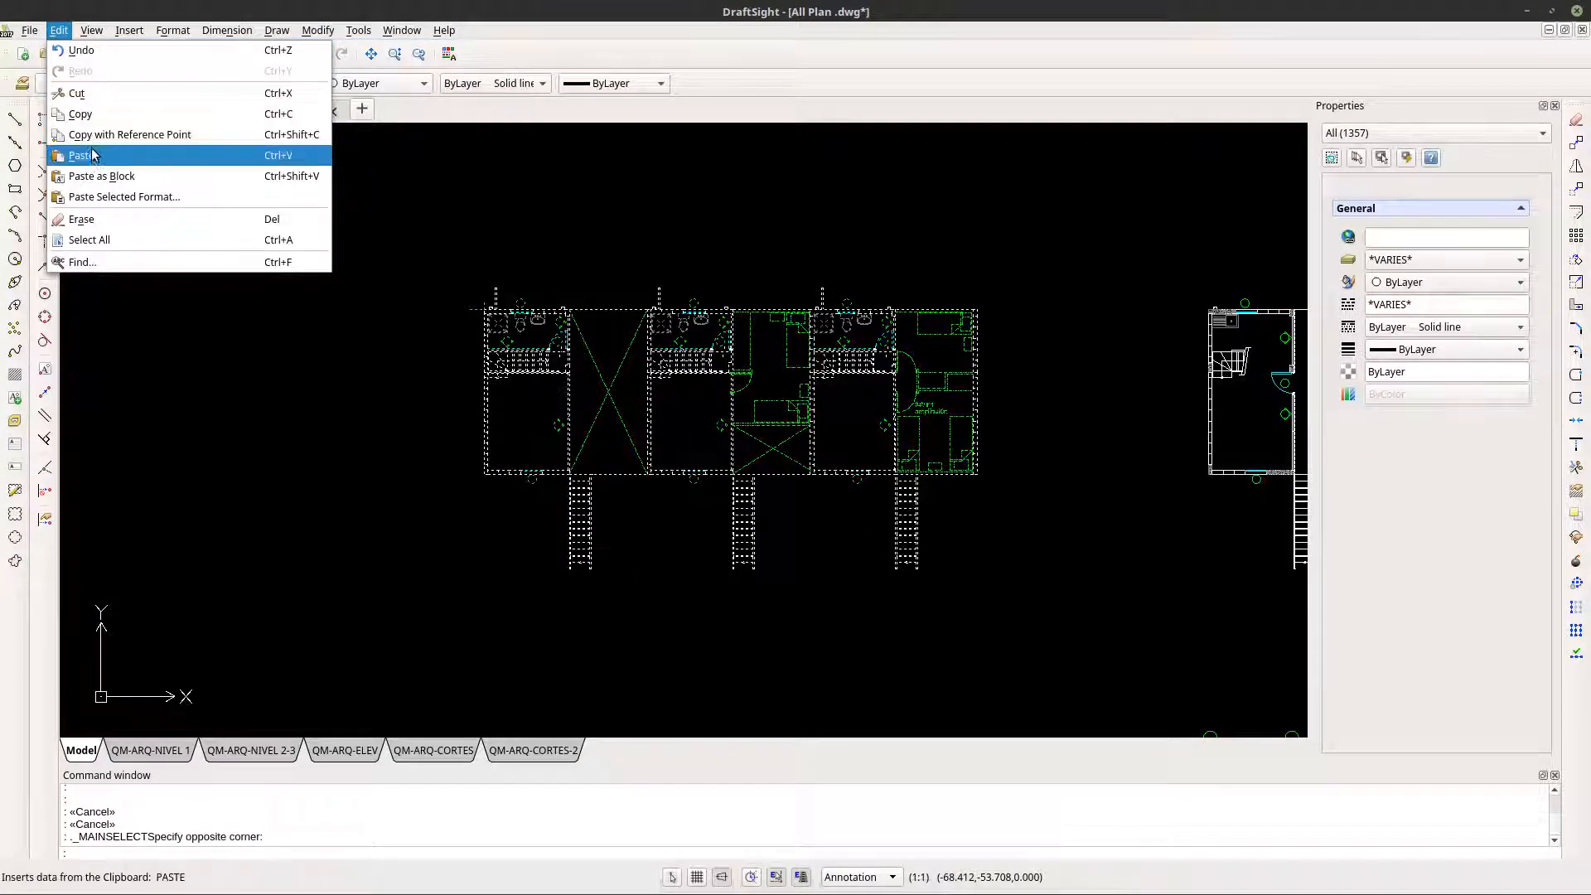
mouse_move(36, 36)
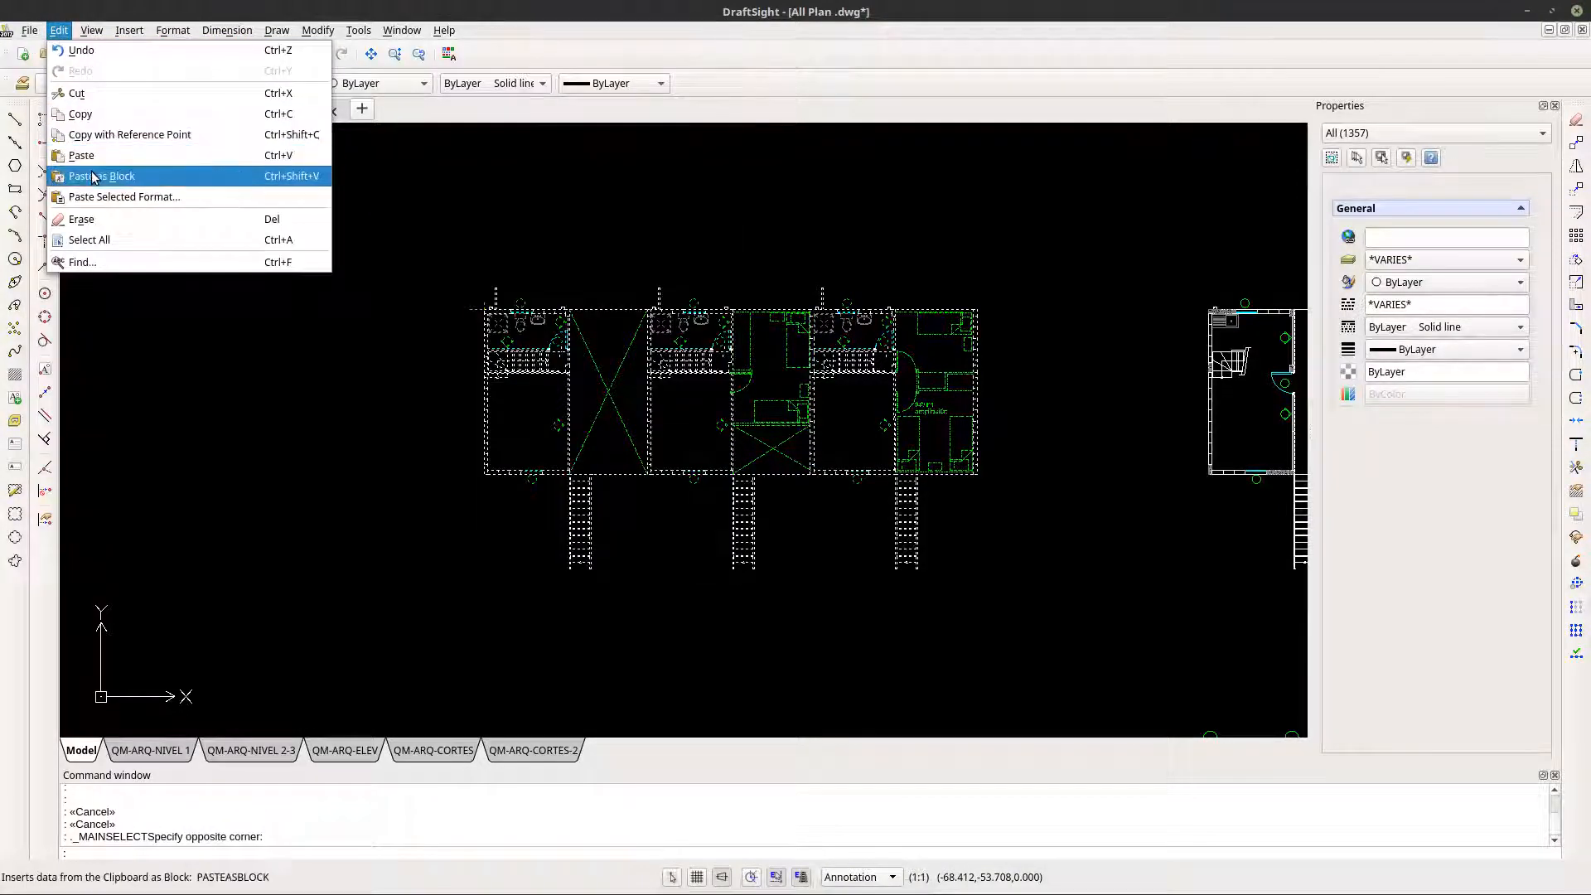
left_click(85, 116)
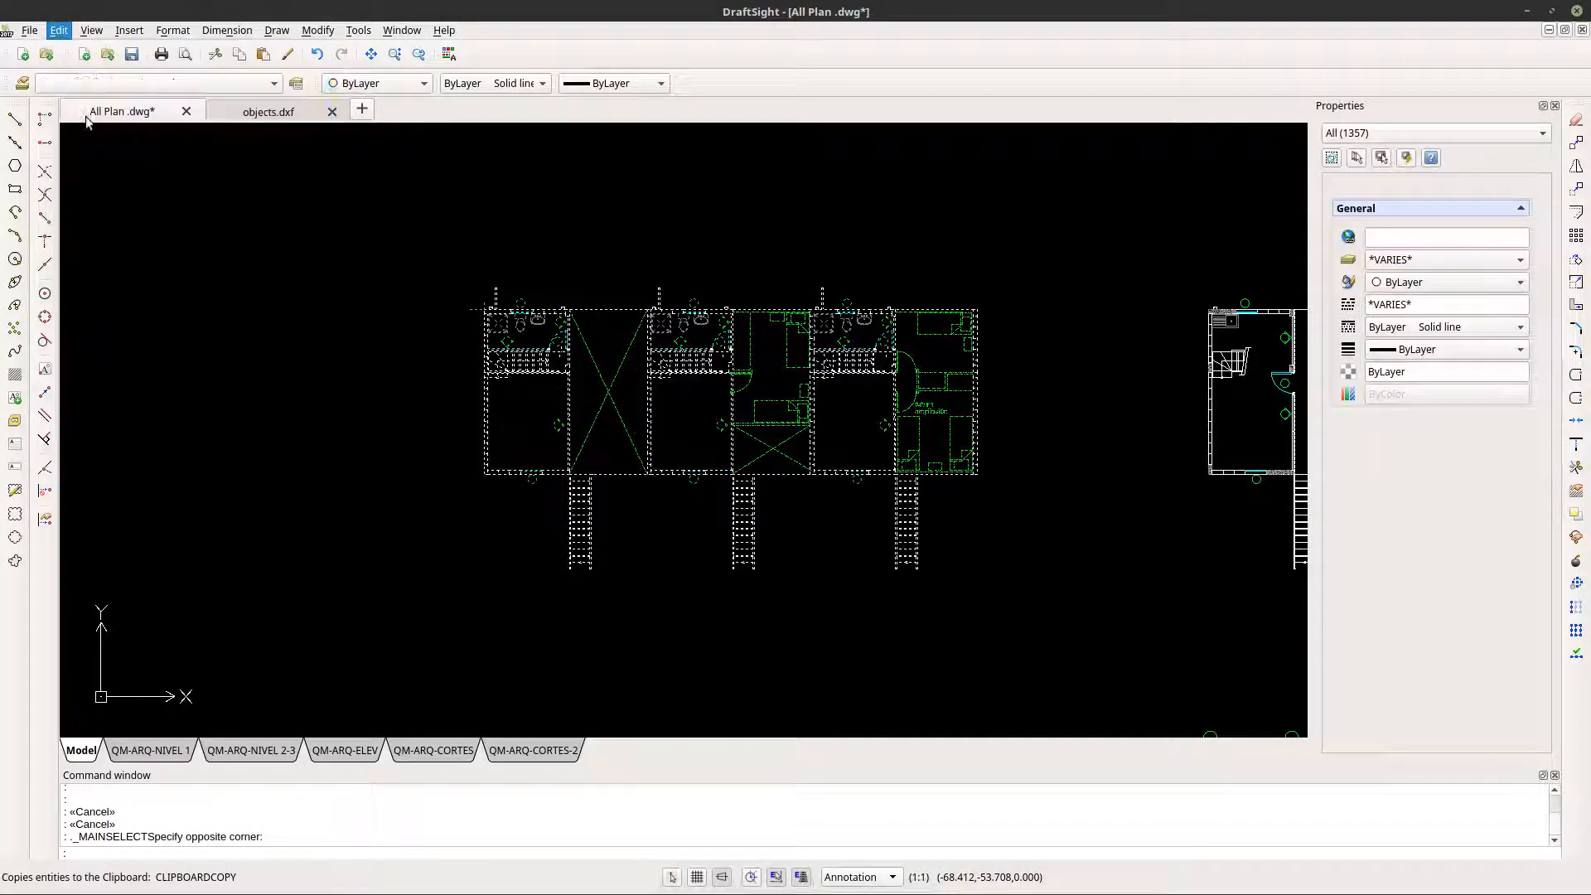
- Switch to the objects.dxf drawing and delete the green furniture-and-doors block together with its corner trace
left_click(248, 113)
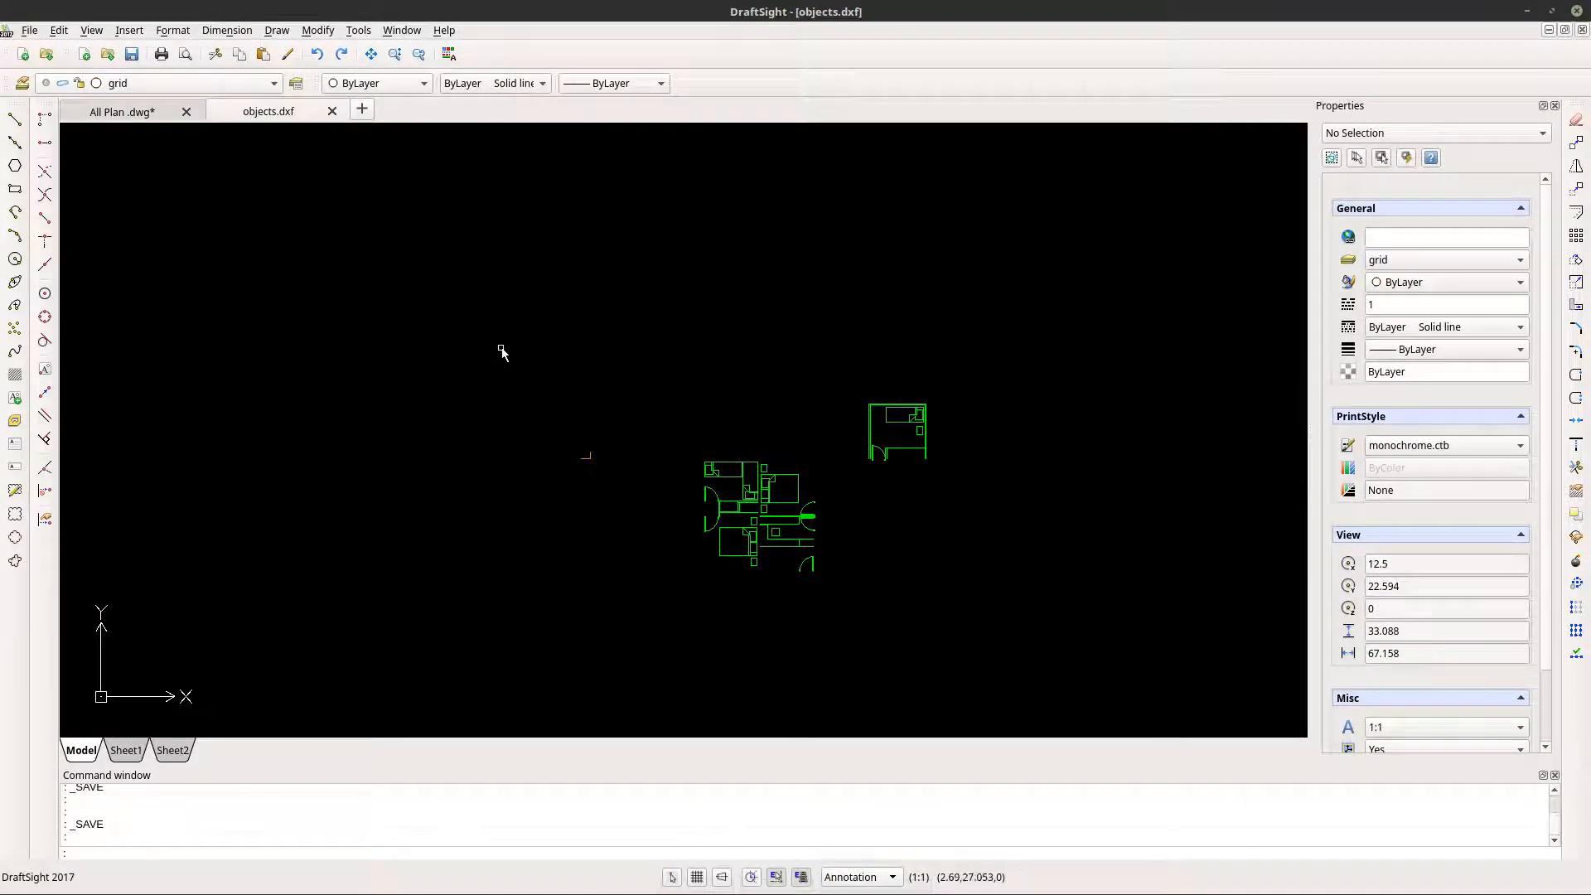
left_click(760, 540)
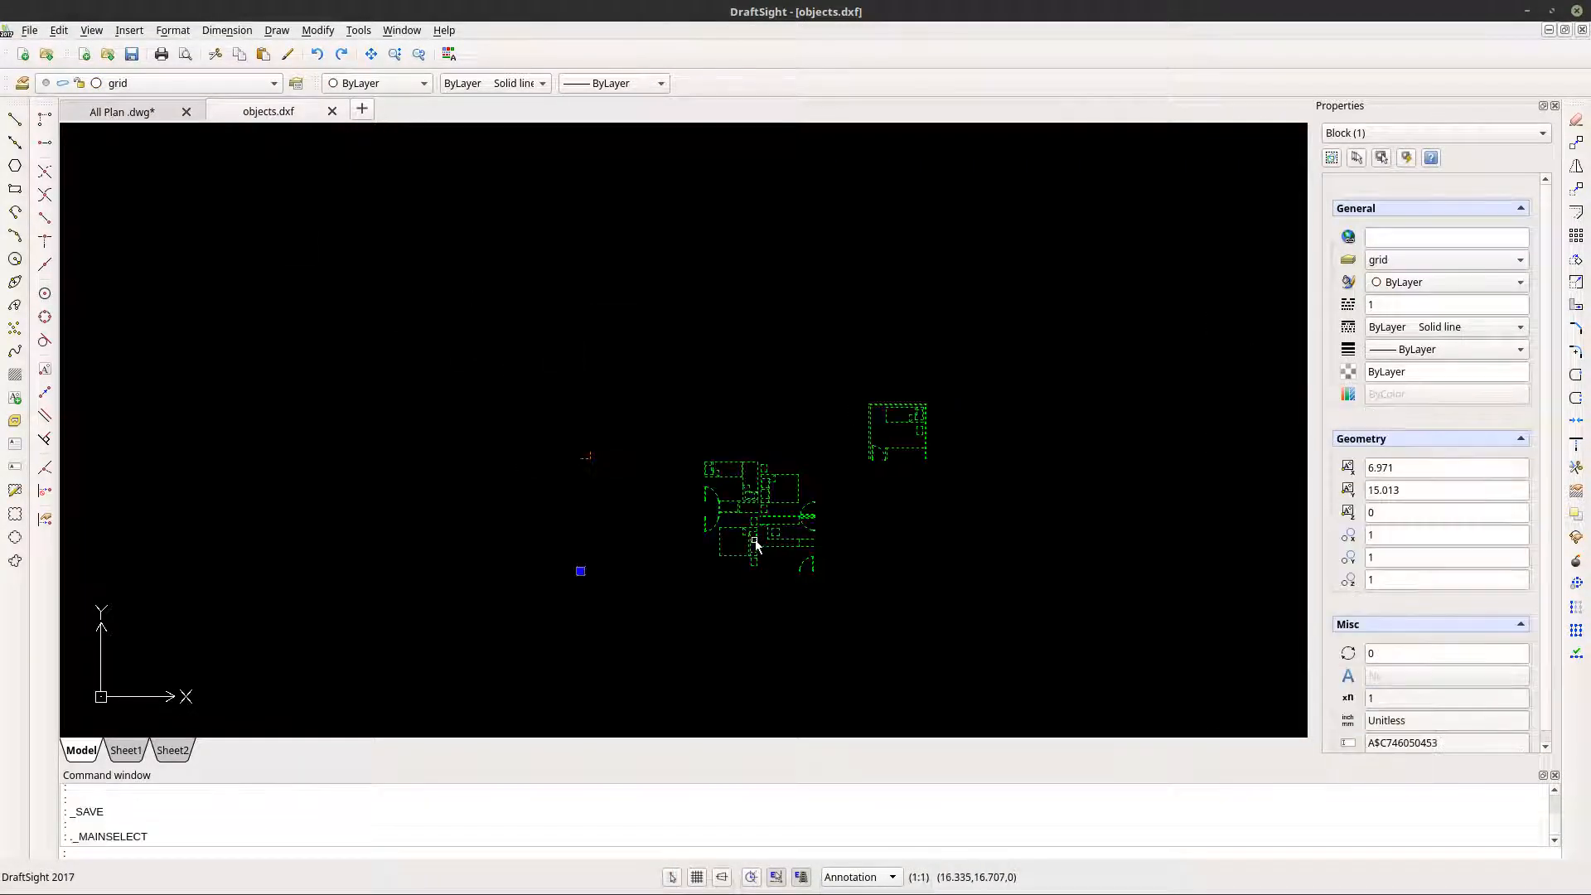
key("Delete")
- Open the file commands for the emptied objects.dxf drawing
left_click(29, 31)
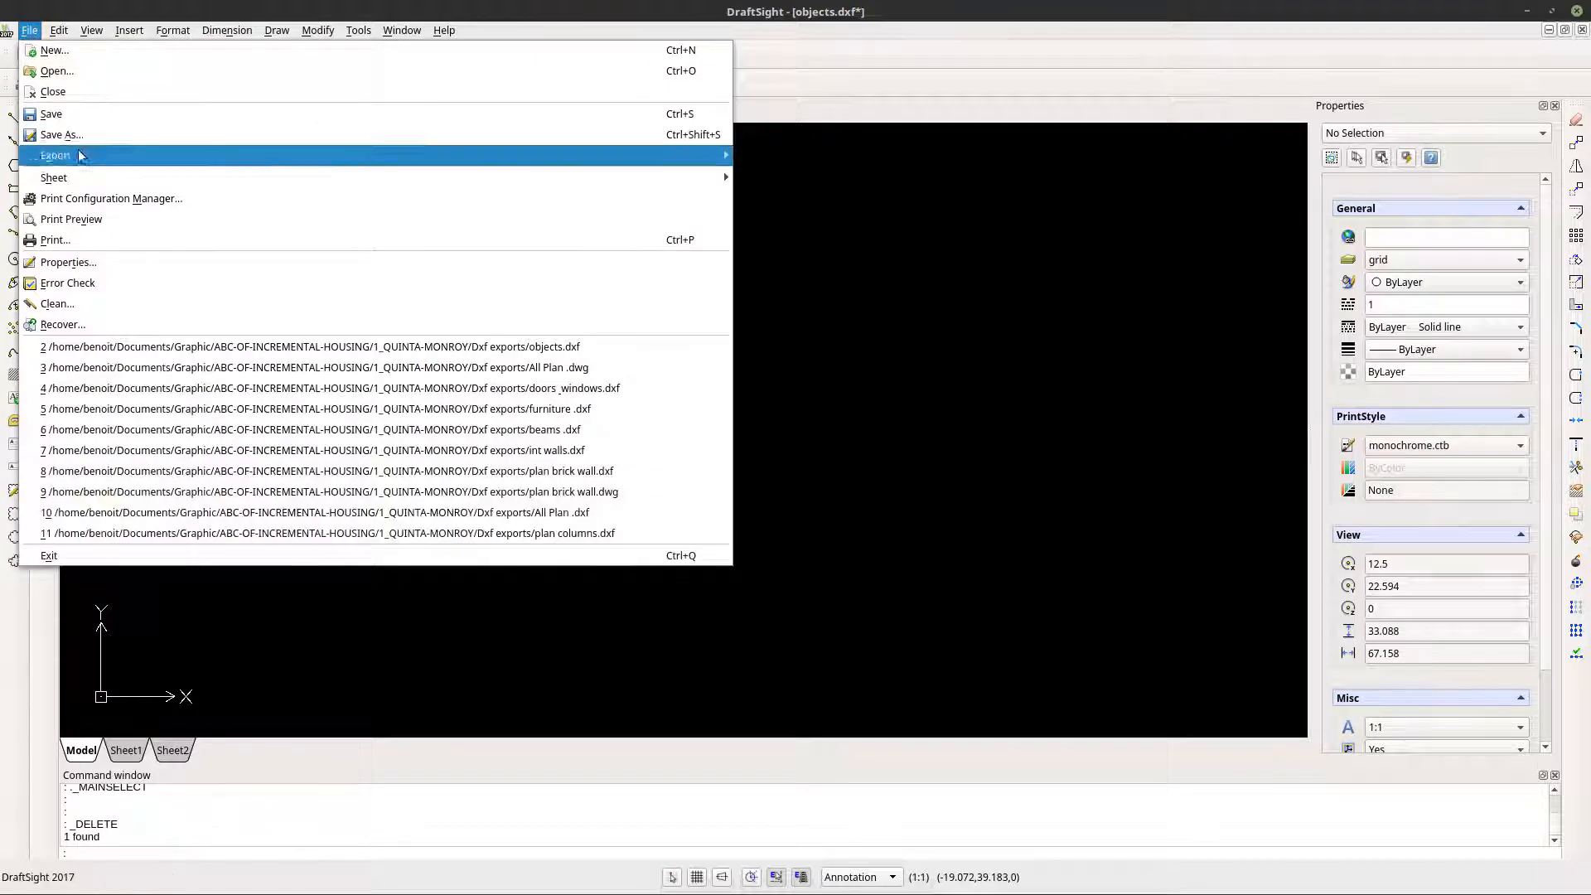
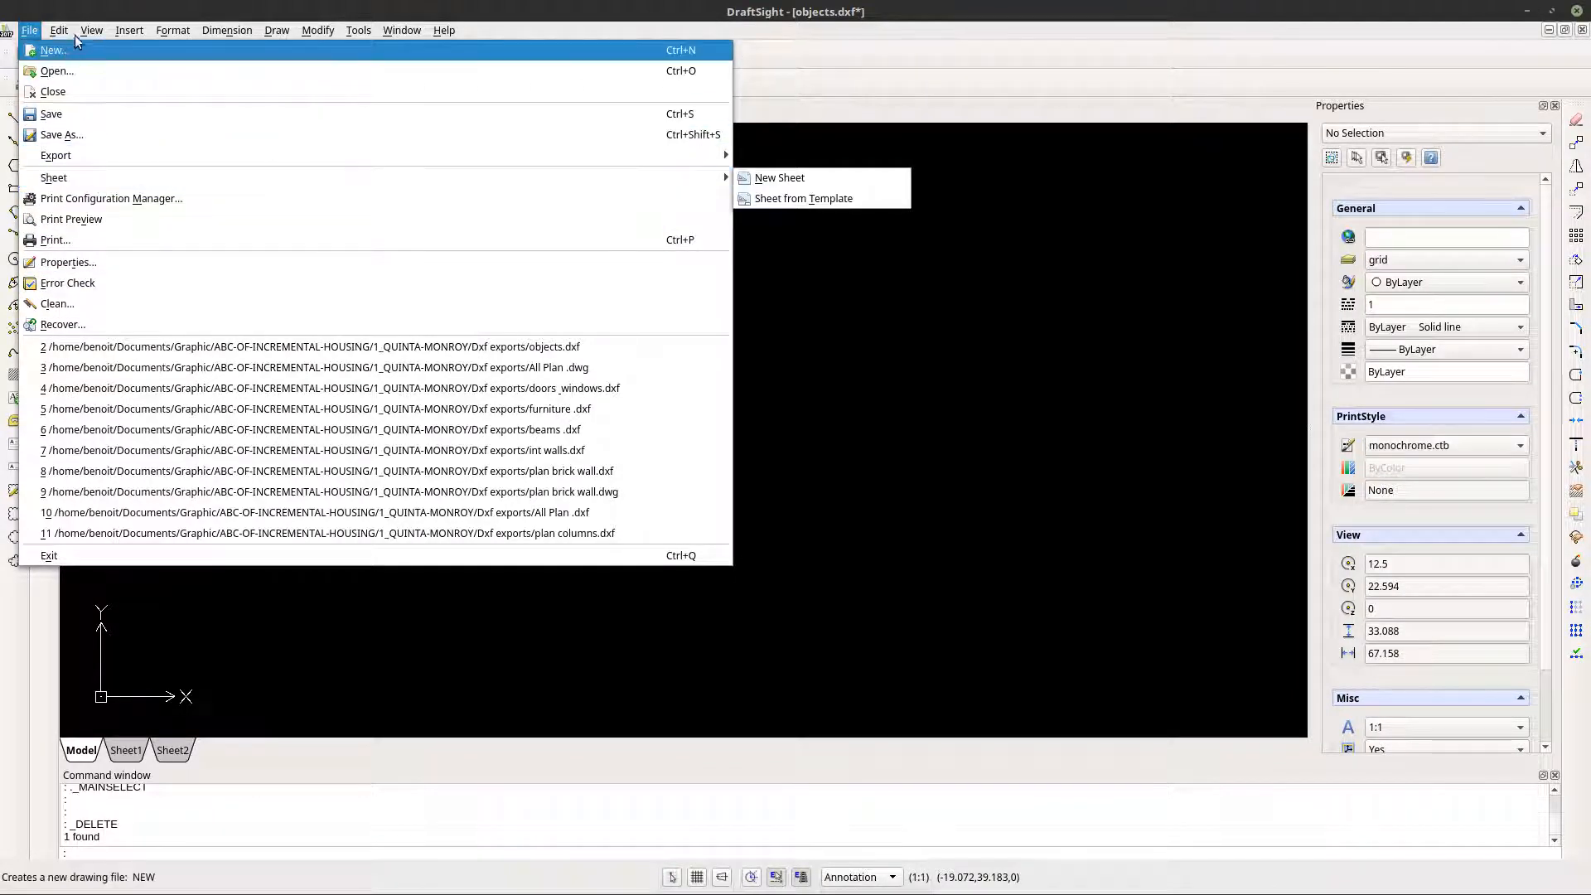
- Paste the copied bathroom-and-stairs plan as a block into the emptied objects.dxf drawing
mouse_move(54, 30)
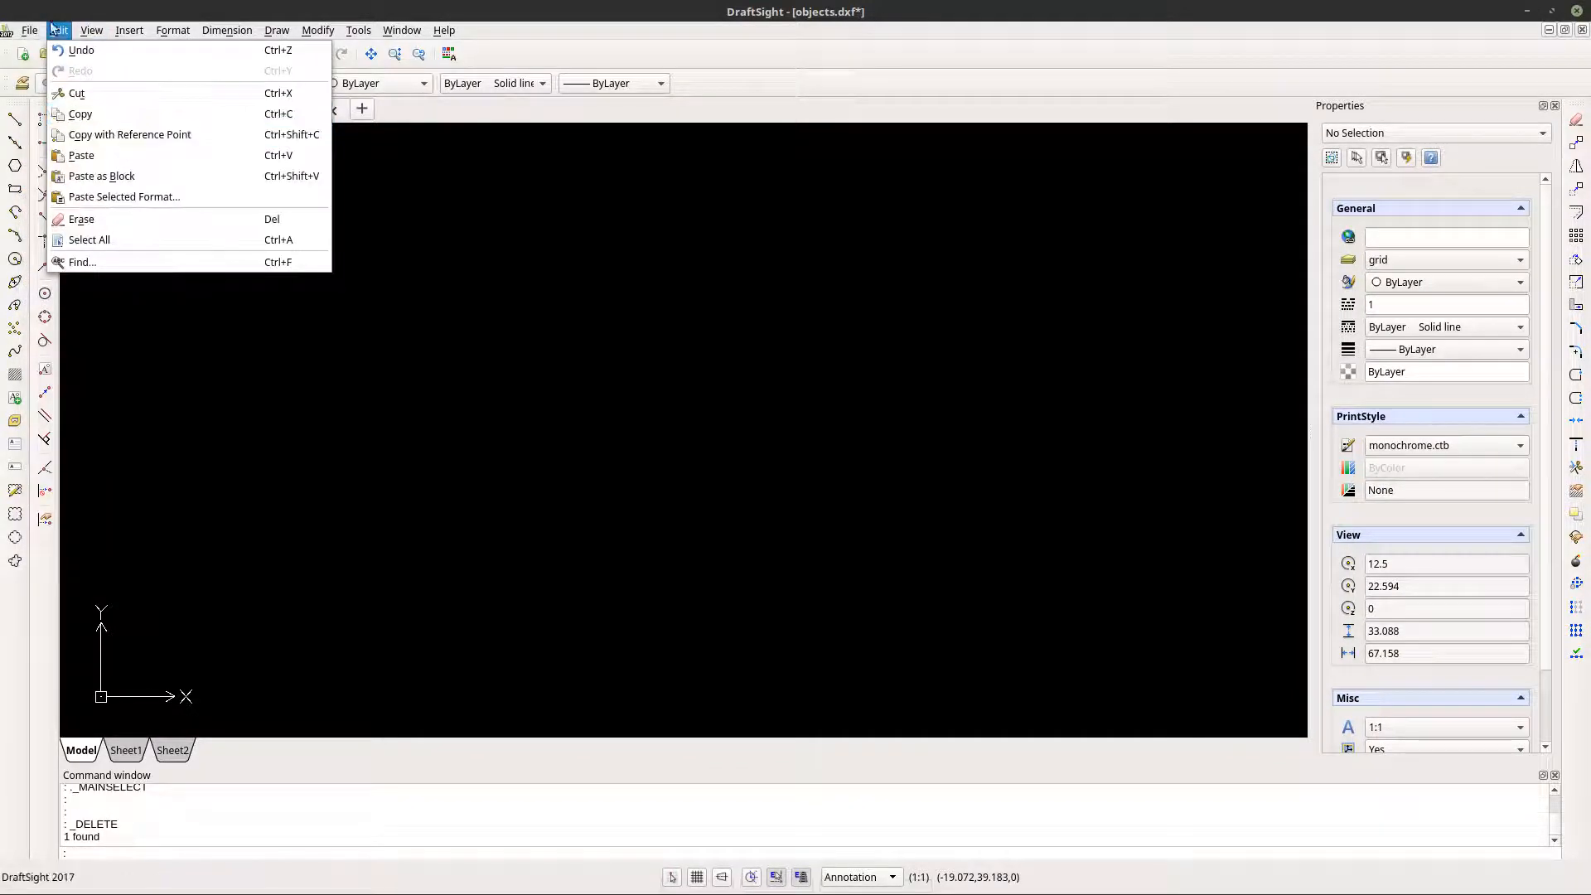
left_click(95, 176)
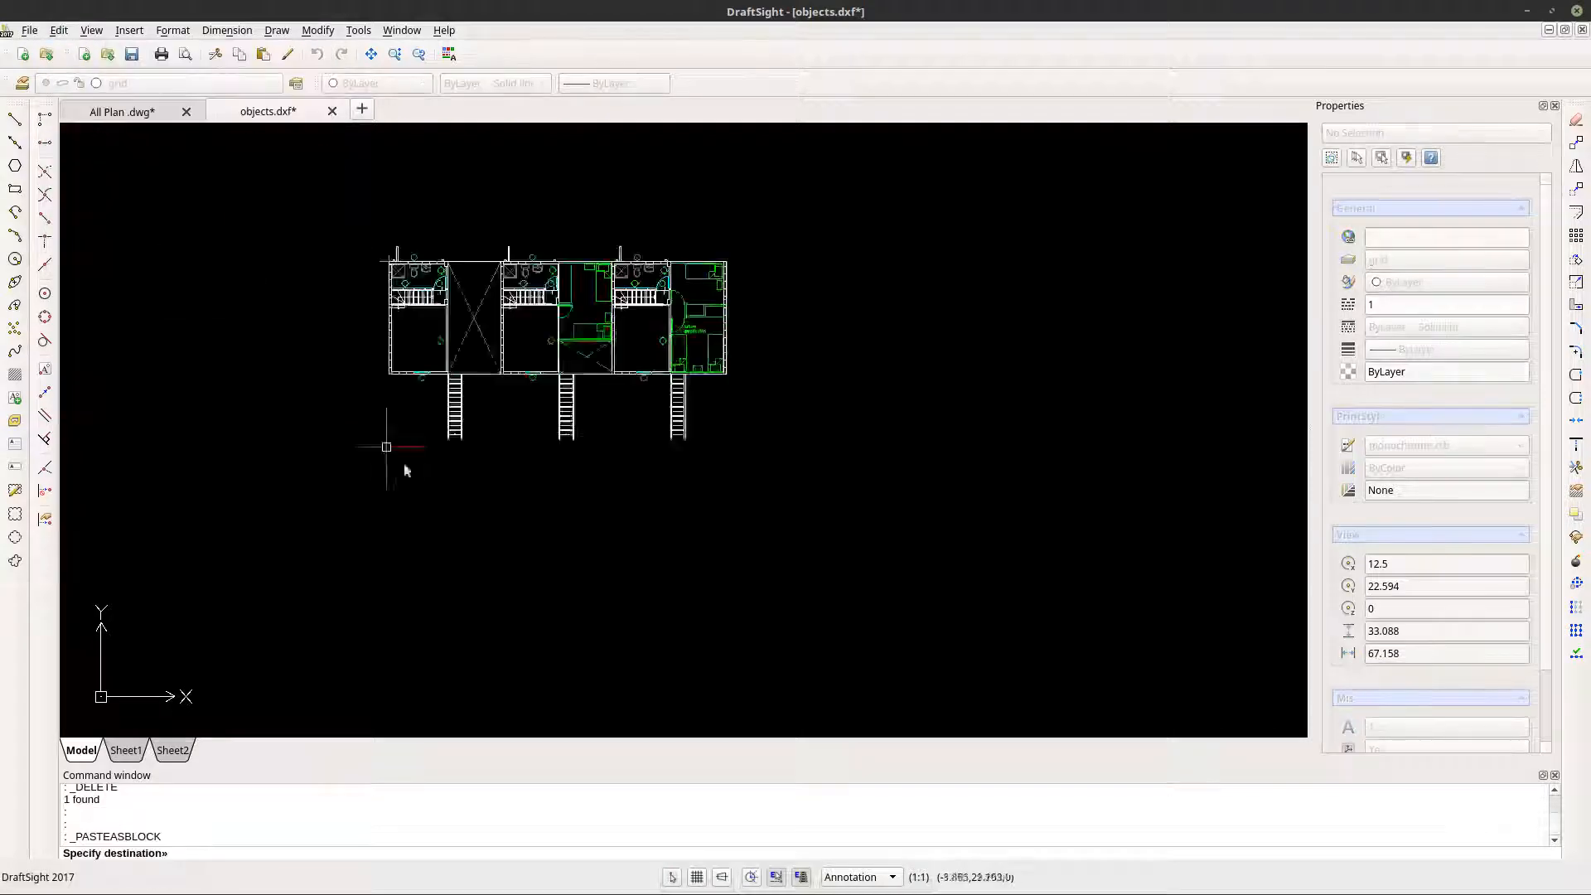
left_click(350, 594)
scroll(597, 501, "up", 8)
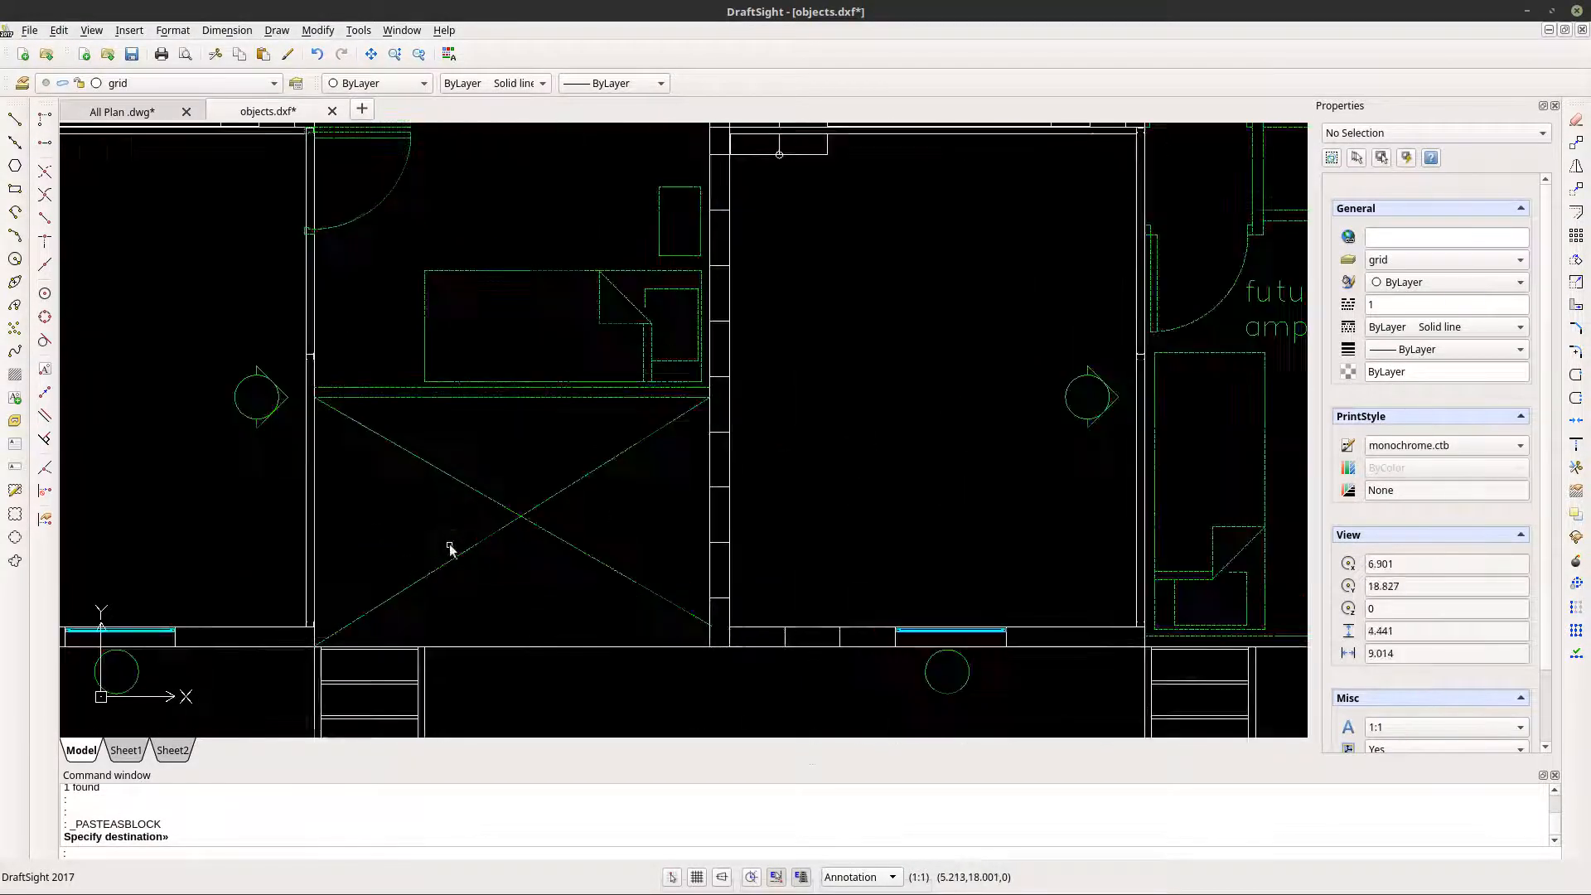
scroll(512, 525, "down", 4)
middle_click_drag(268, 405, 405, 448)
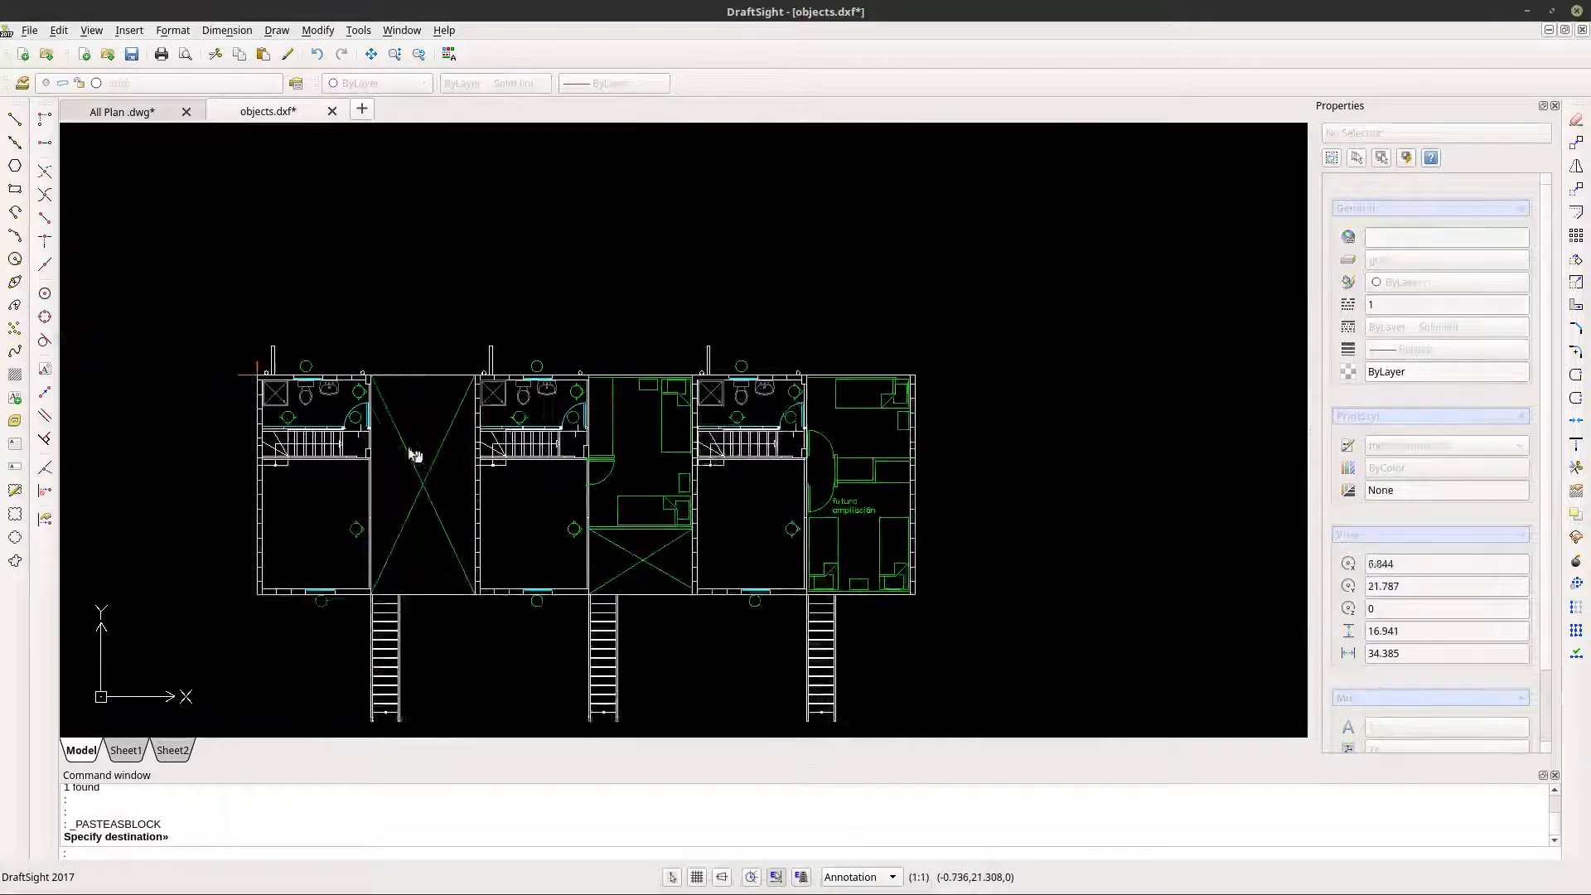
scroll(344, 452, "up", 1)
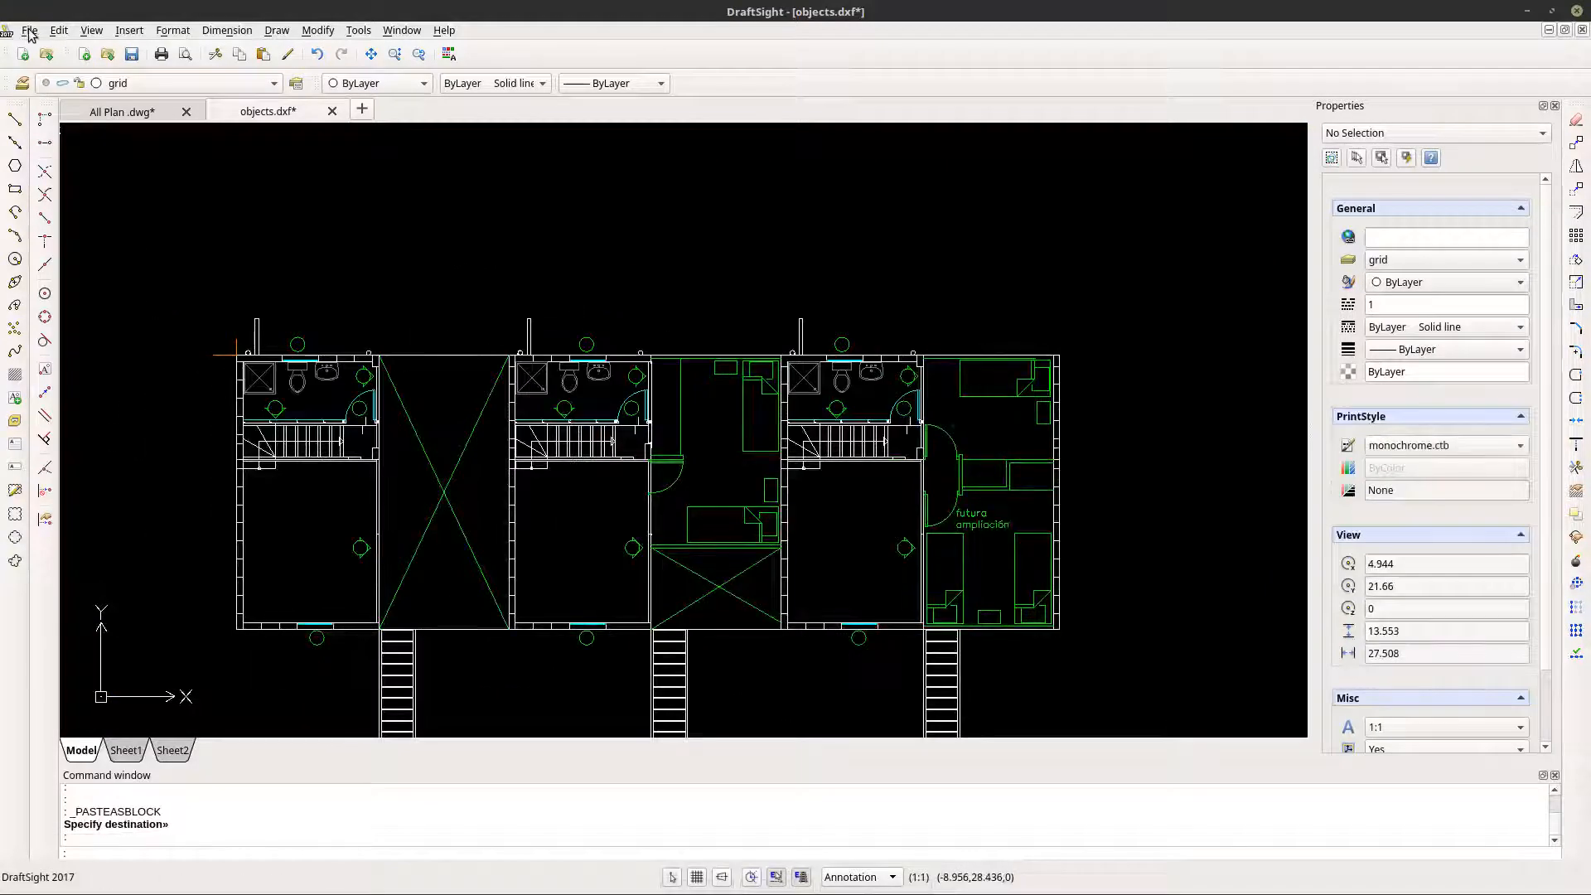
- Save the drawing in the Dxf exports folder as objects 2nd fl.dxf, using the R2013 ASCII Drawing format
left_click(29, 31)
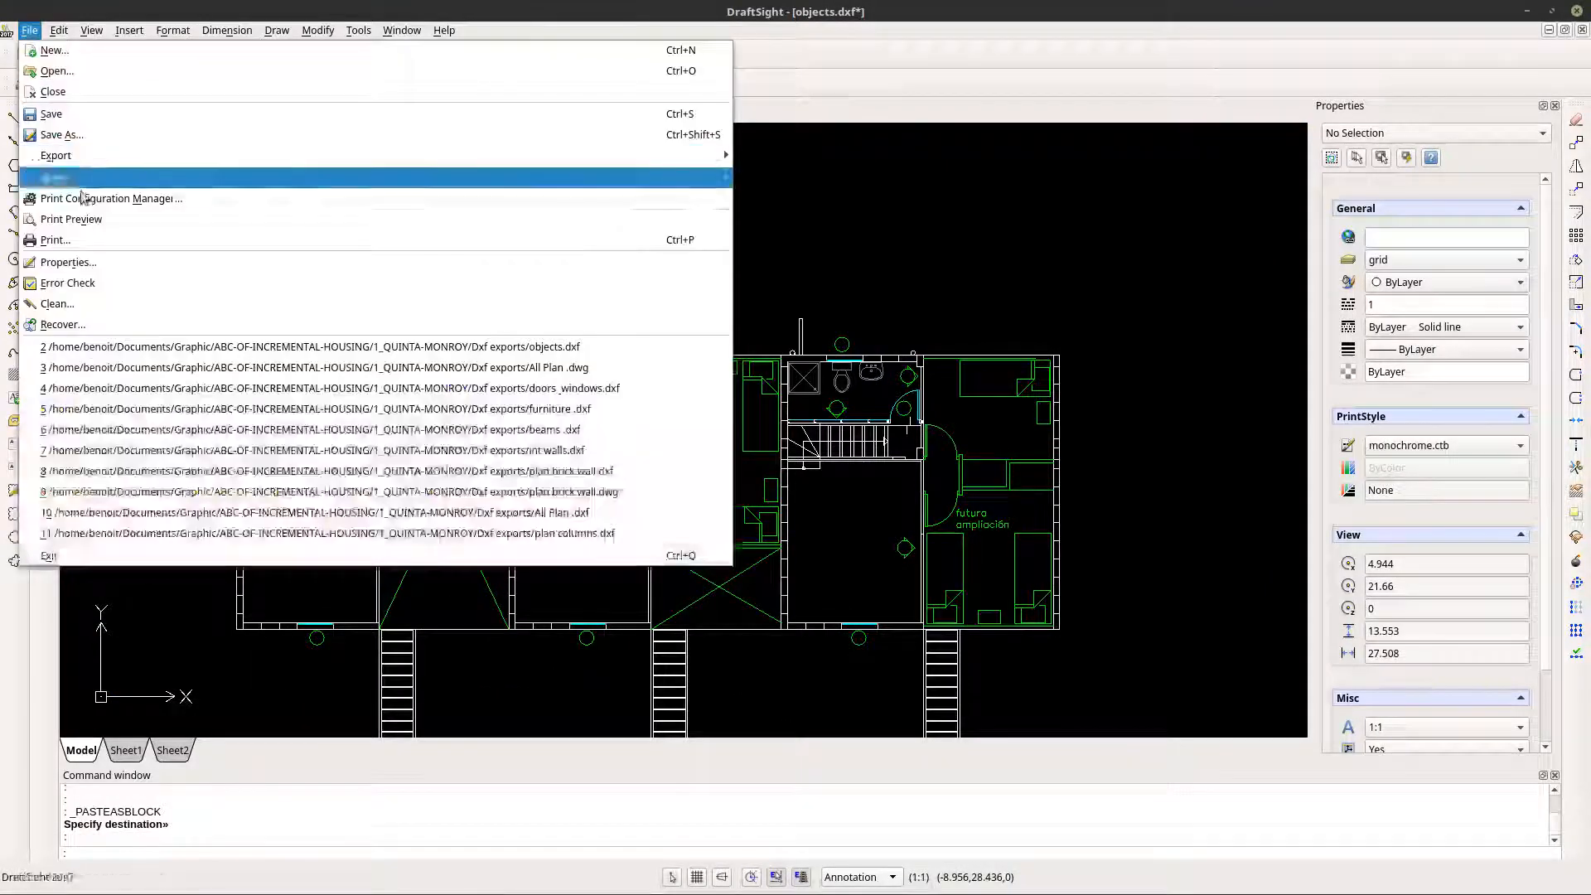
left_click(61, 134)
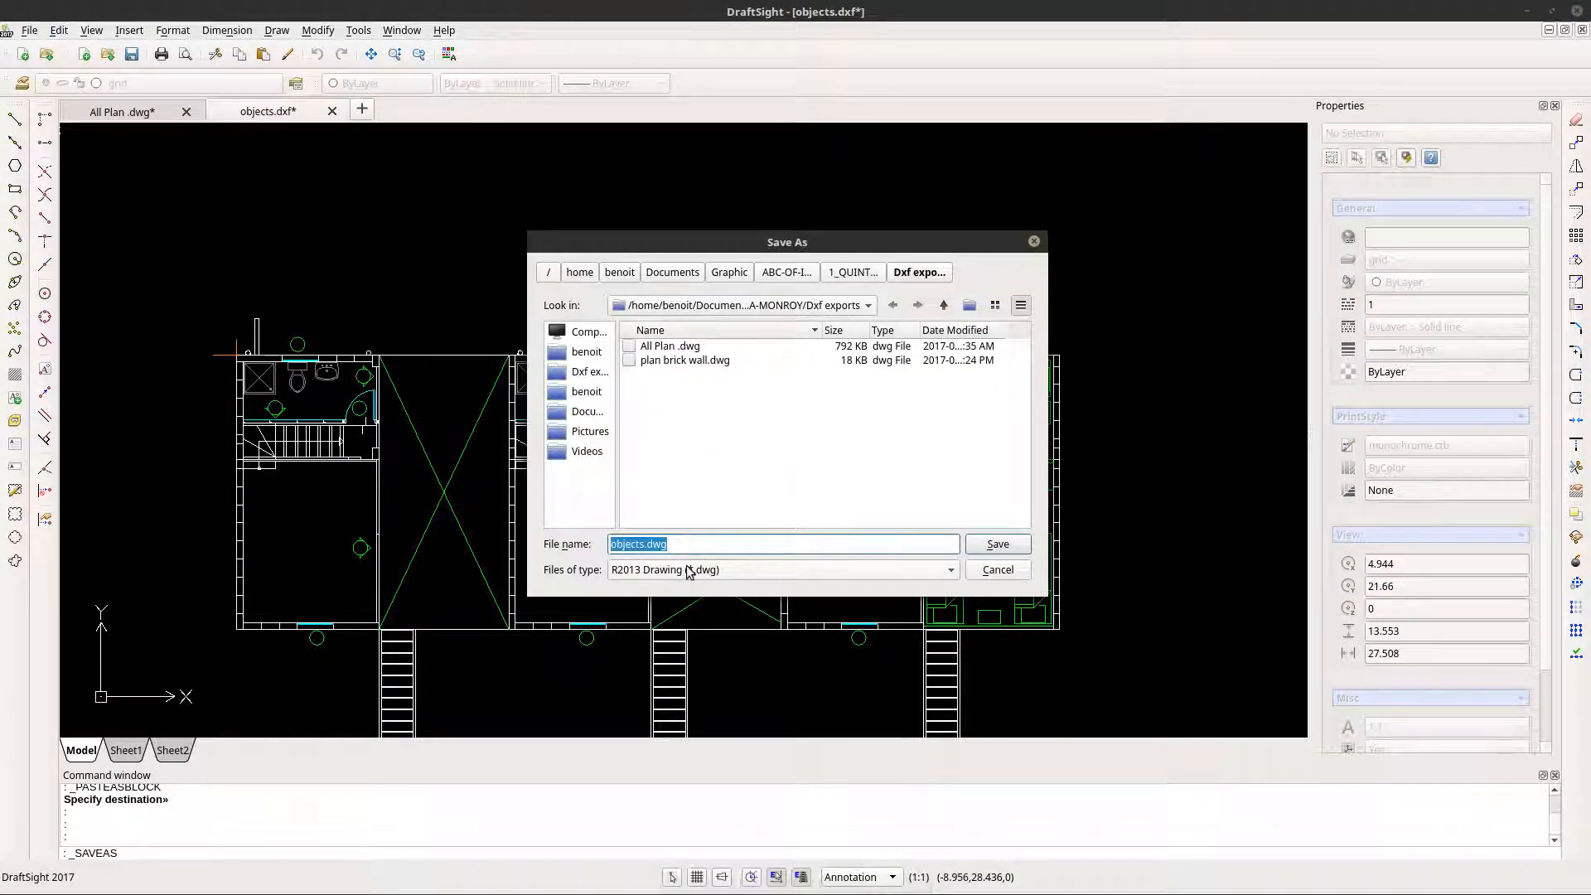
left_click(764, 571)
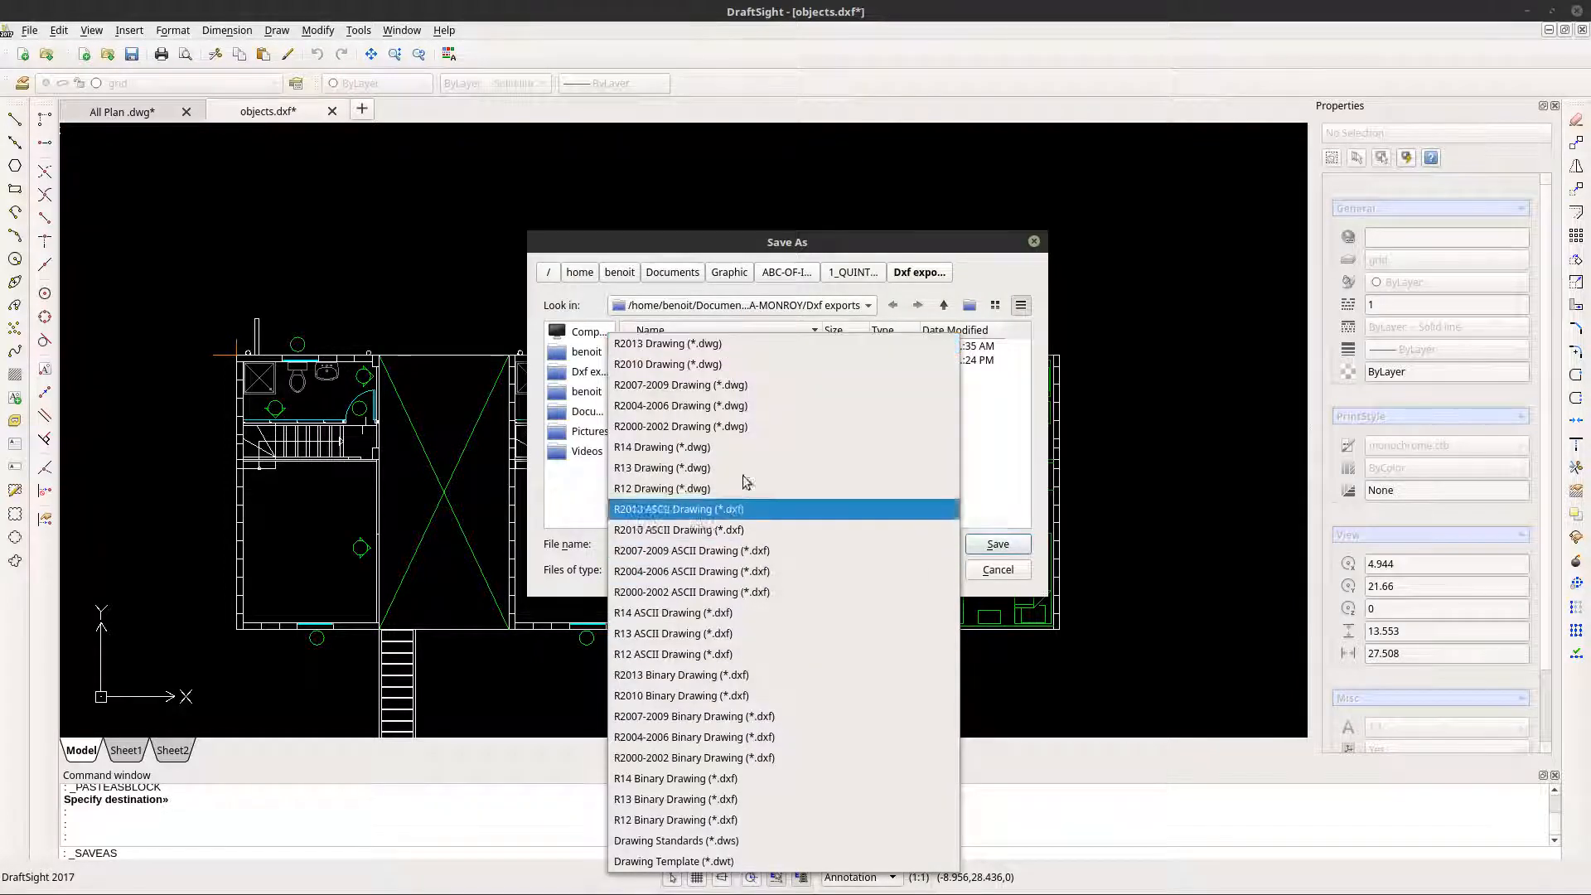
left_click(719, 510)
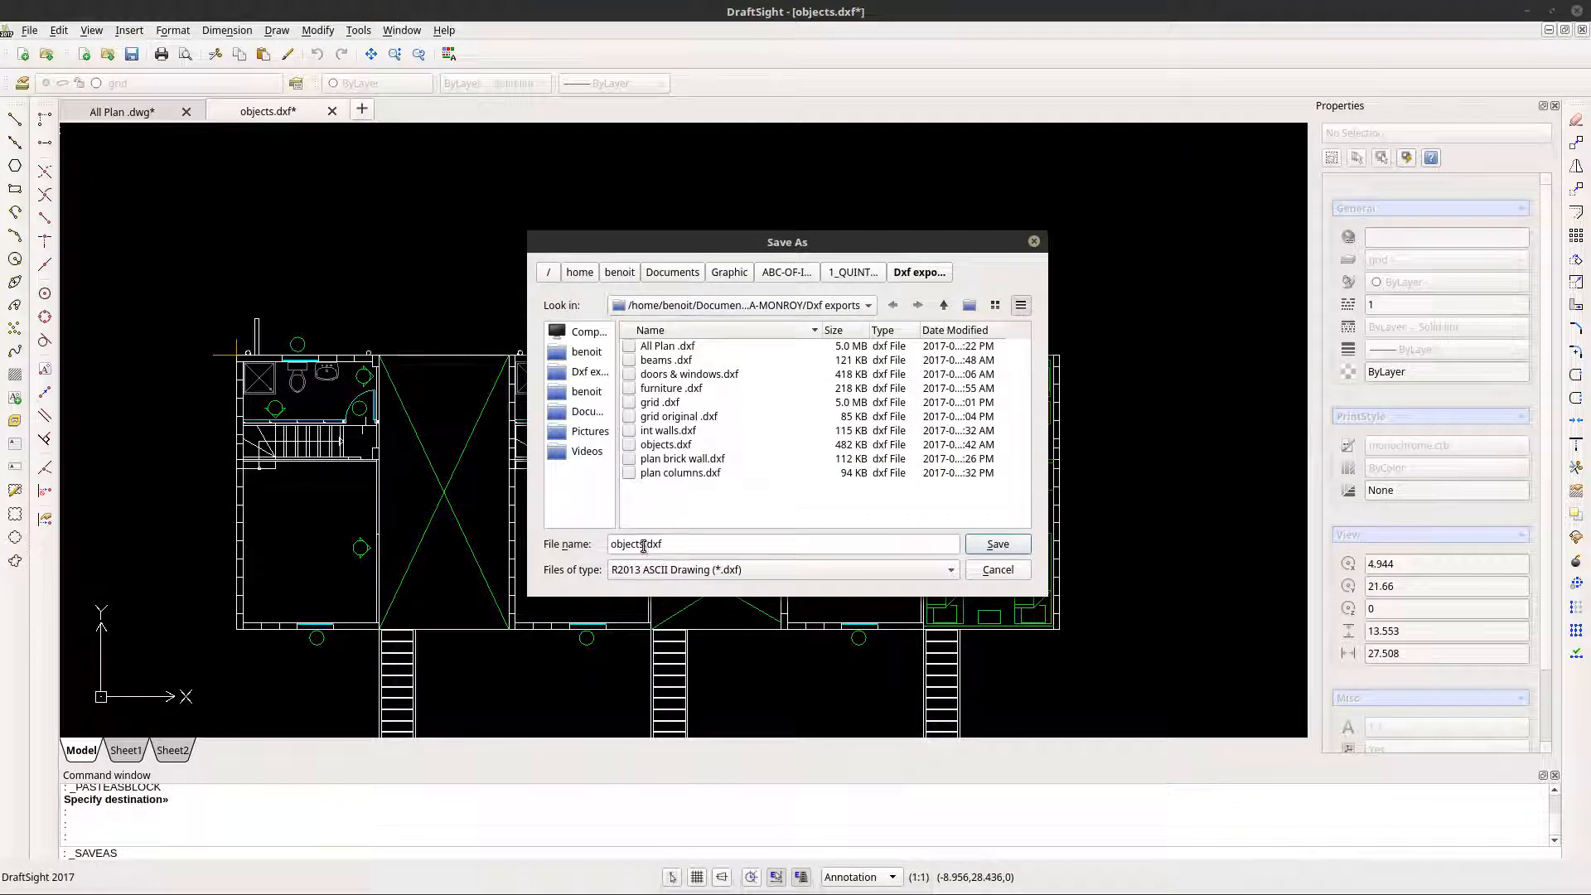
left_click(644, 546)
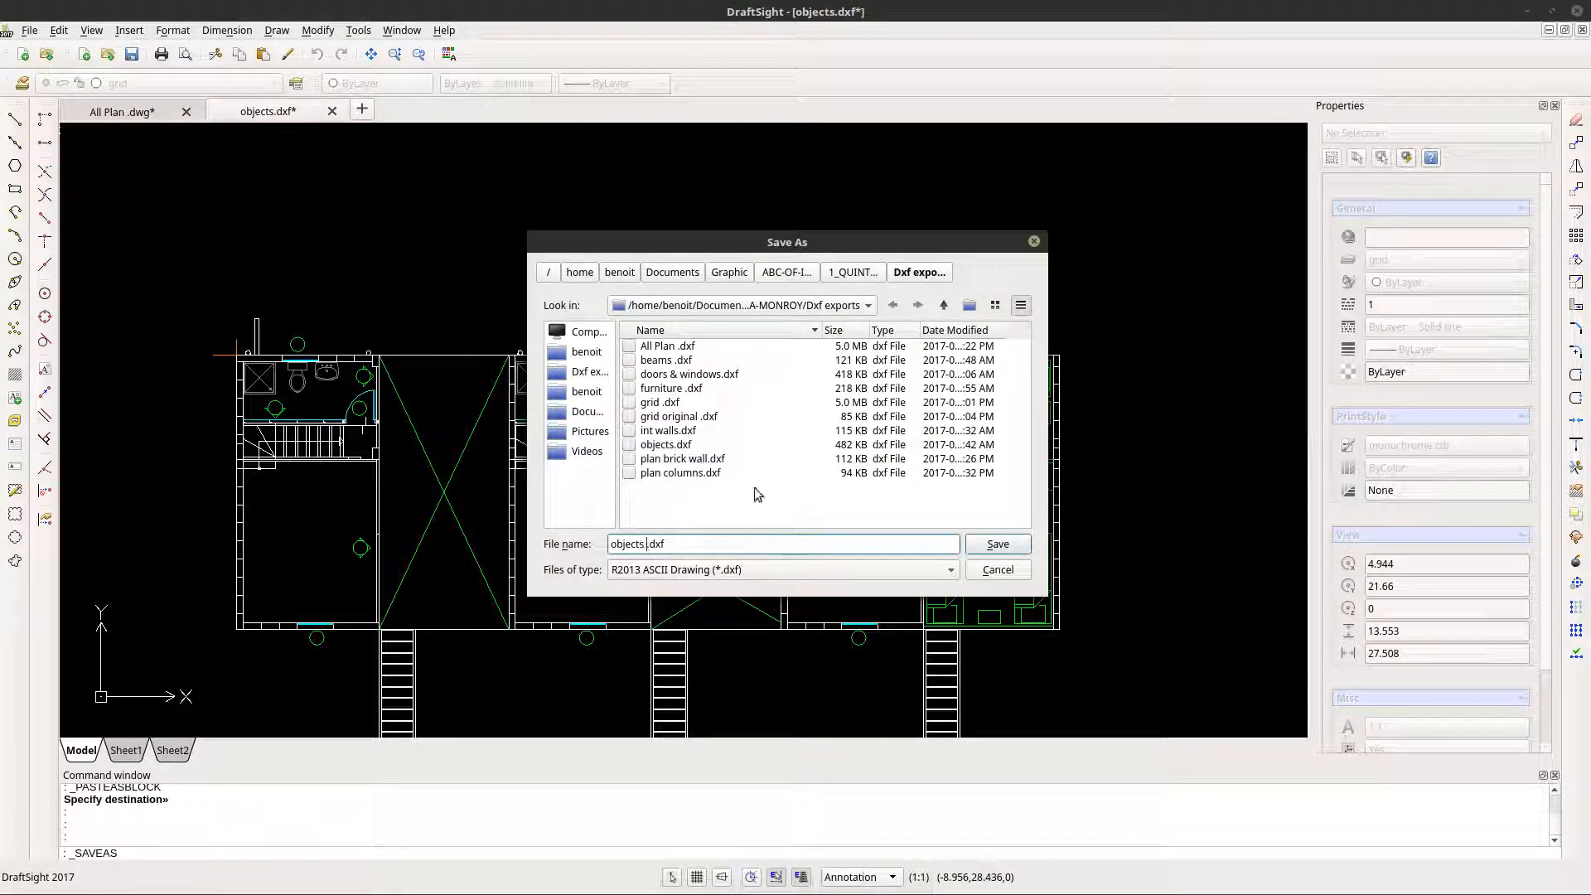
type("2nd fl")
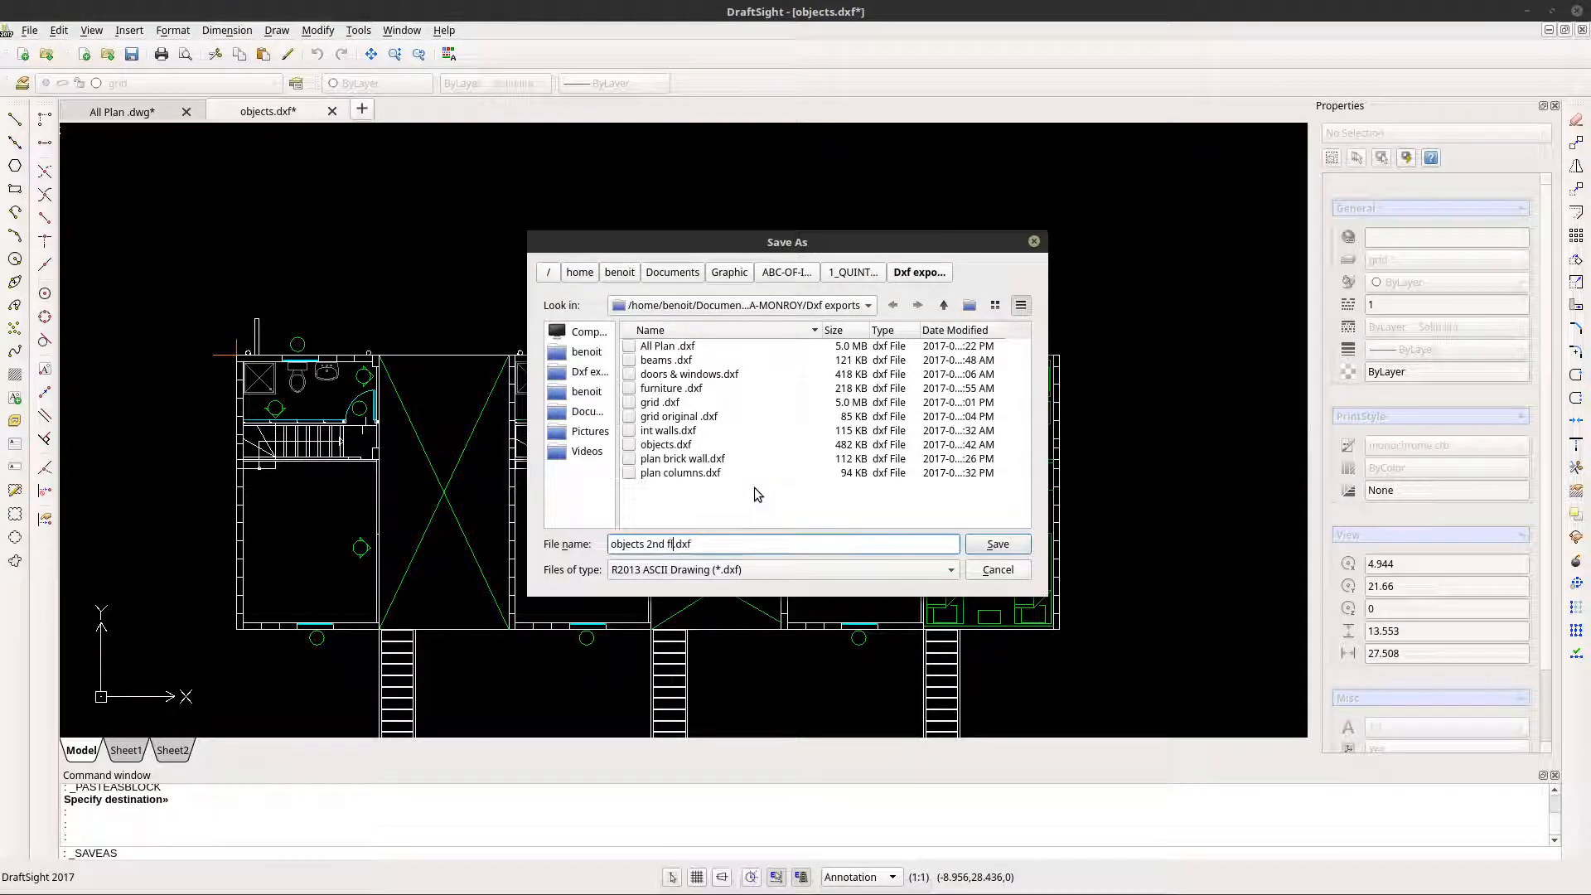
left_click(978, 548)
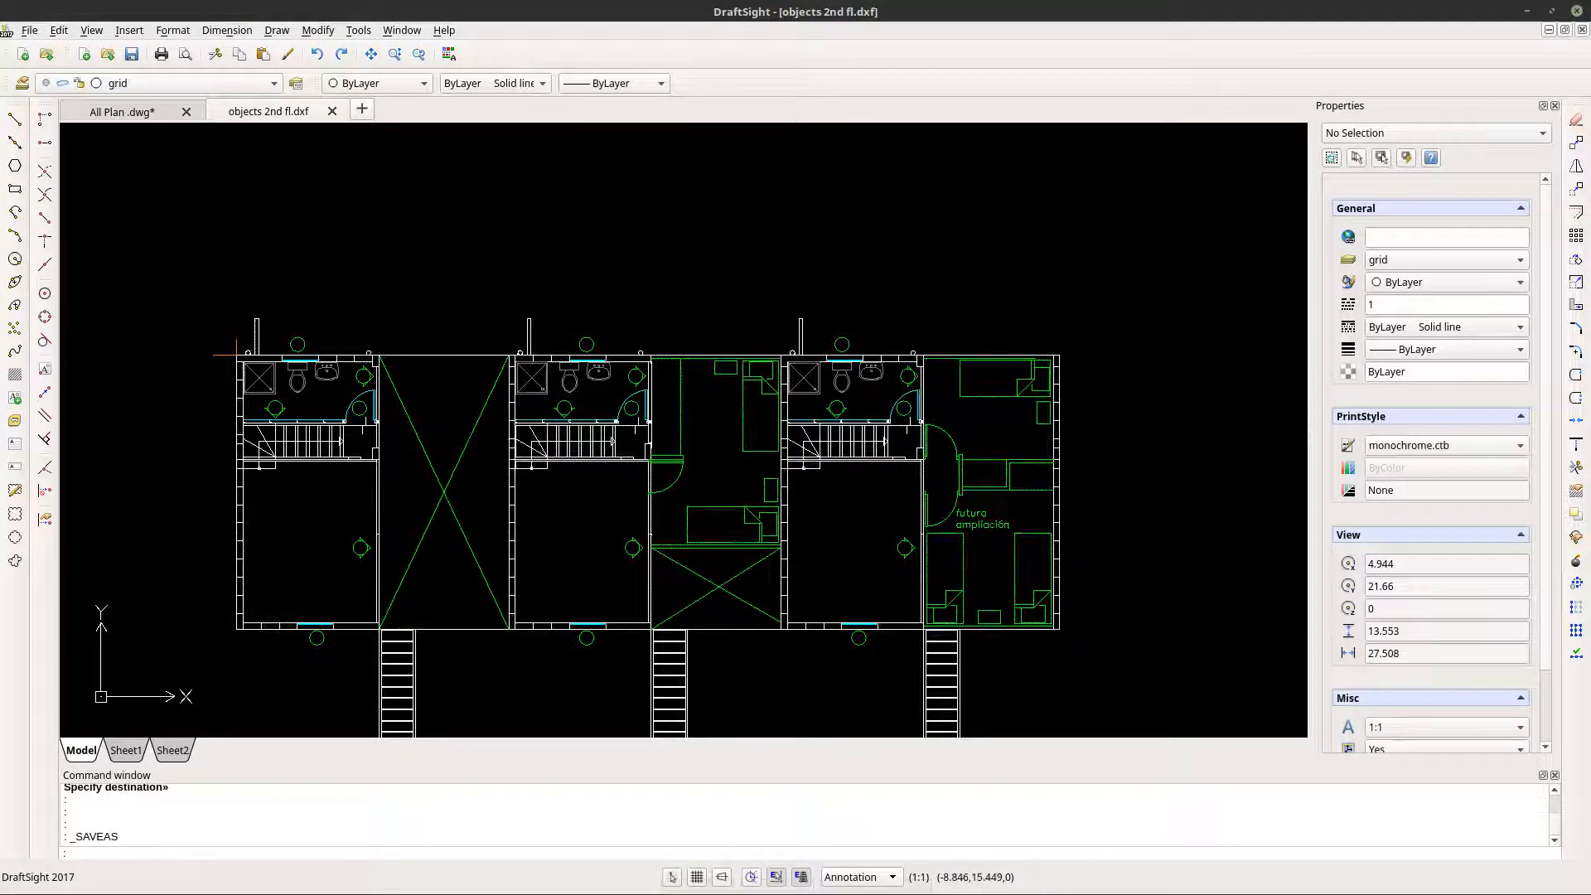
- Switch to FreeCAD and import objects 2nd fl.dxf into the ELEMENTAL - QUINTA - MONROY - ARQ - 03 document
key("alt+Tab")
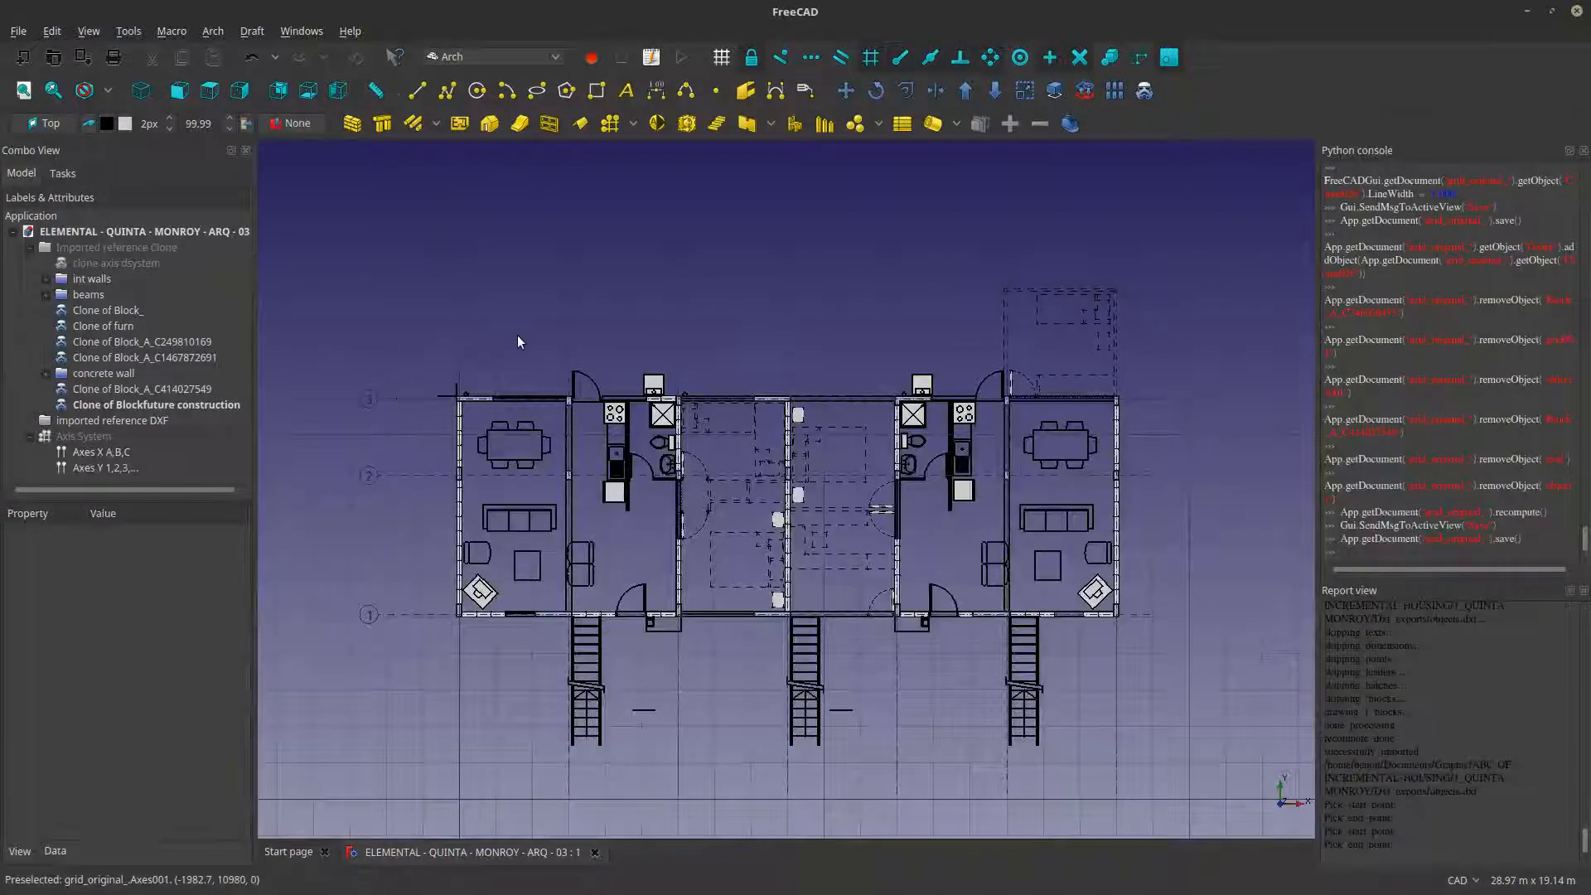
scroll(843, 418, "down", 2)
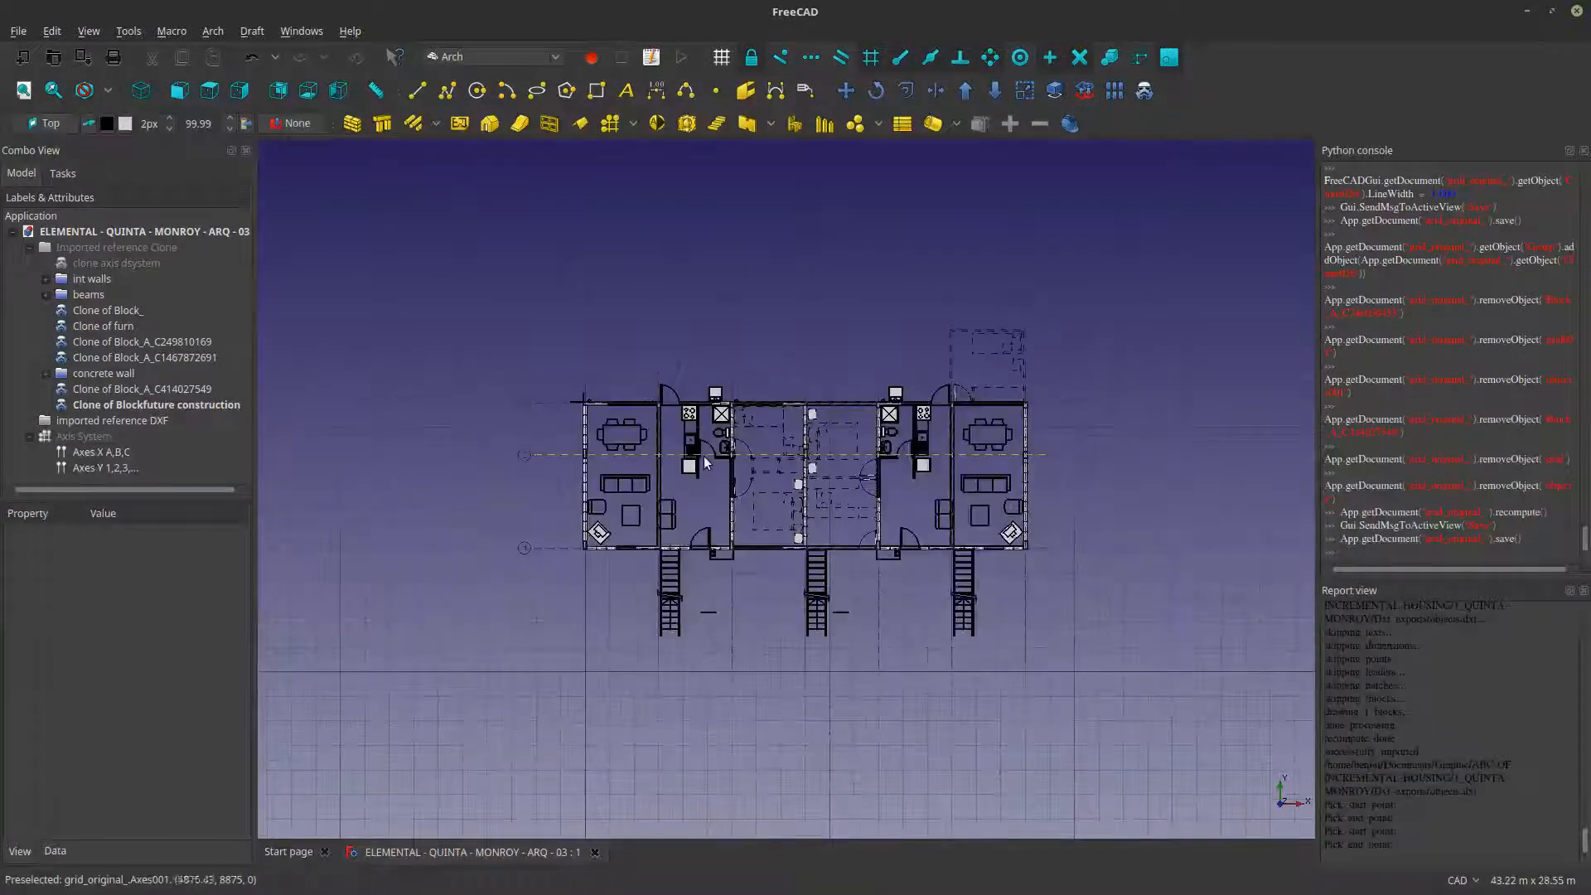
middle_click_drag(669, 486, 575, 526)
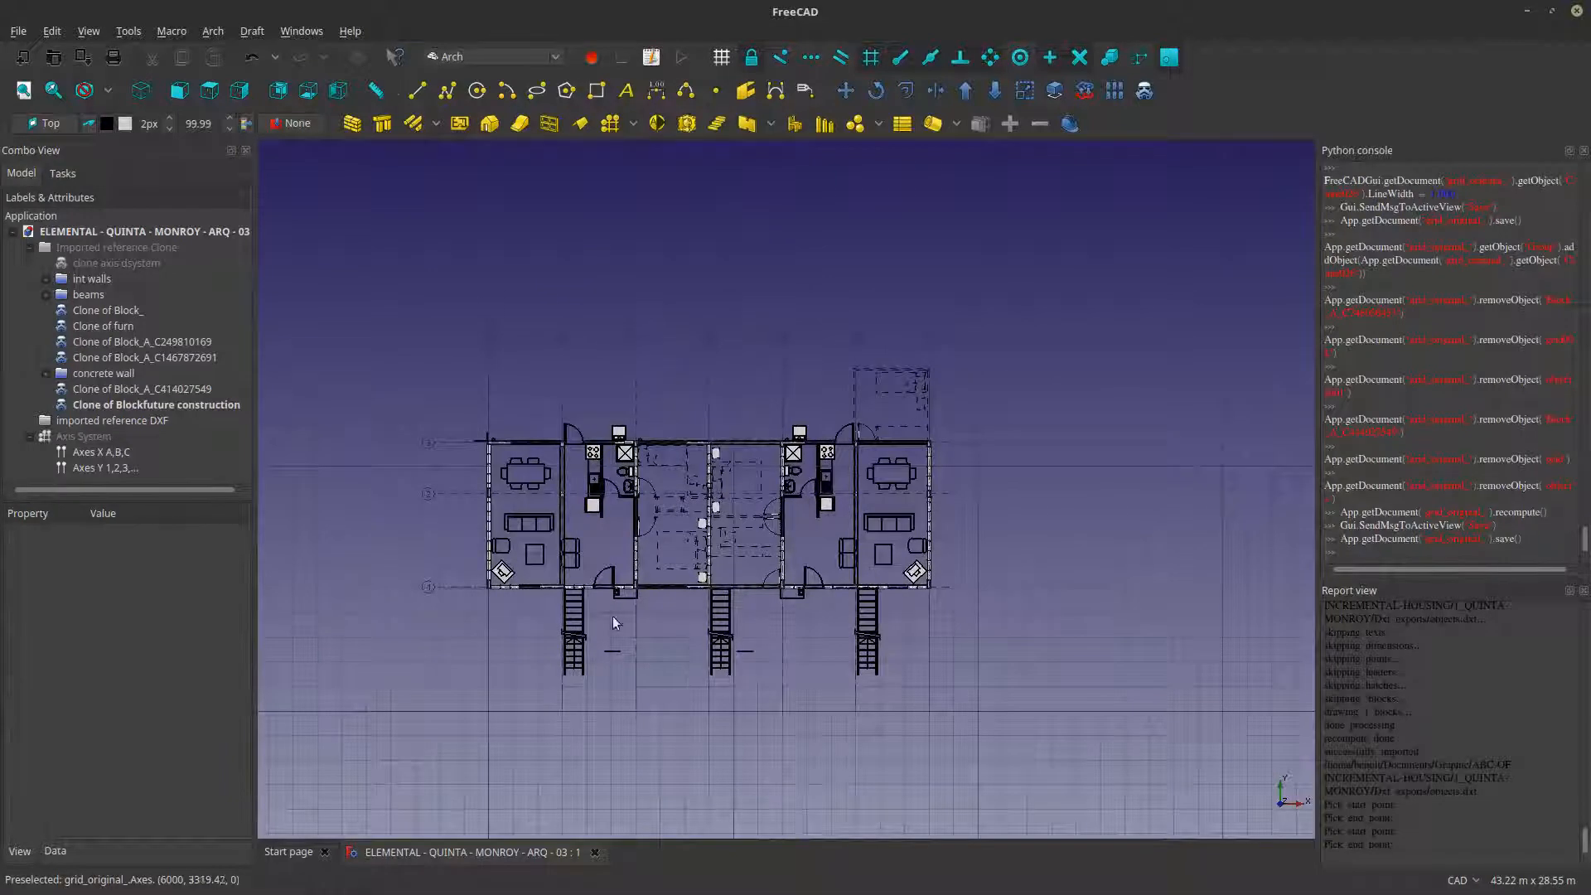
left_click(18, 31)
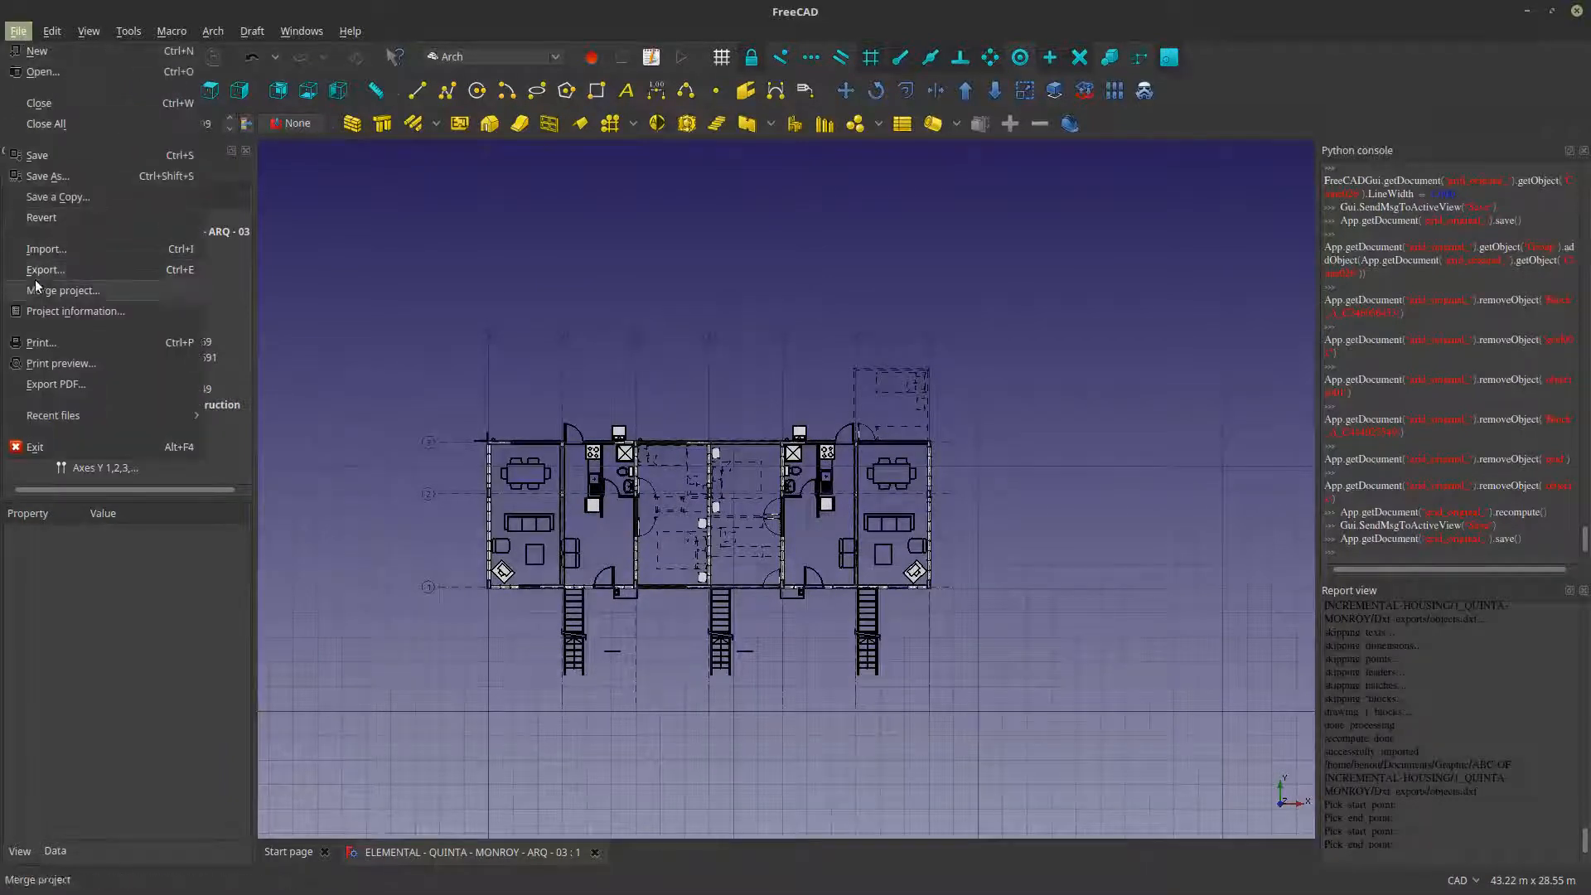
left_click(58, 247)
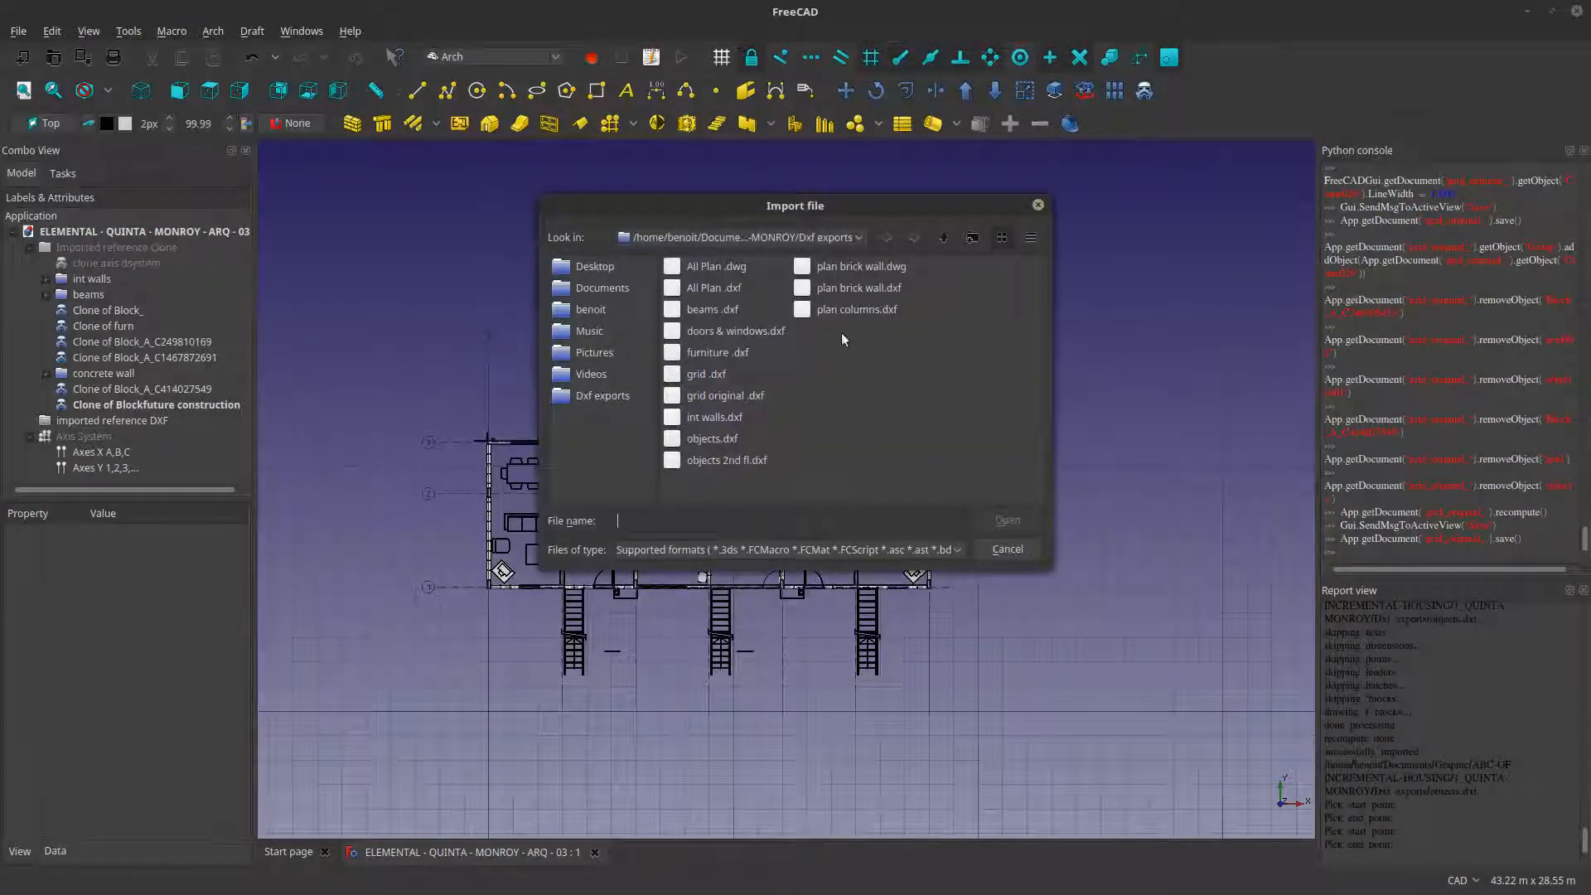
left_click(726, 469)
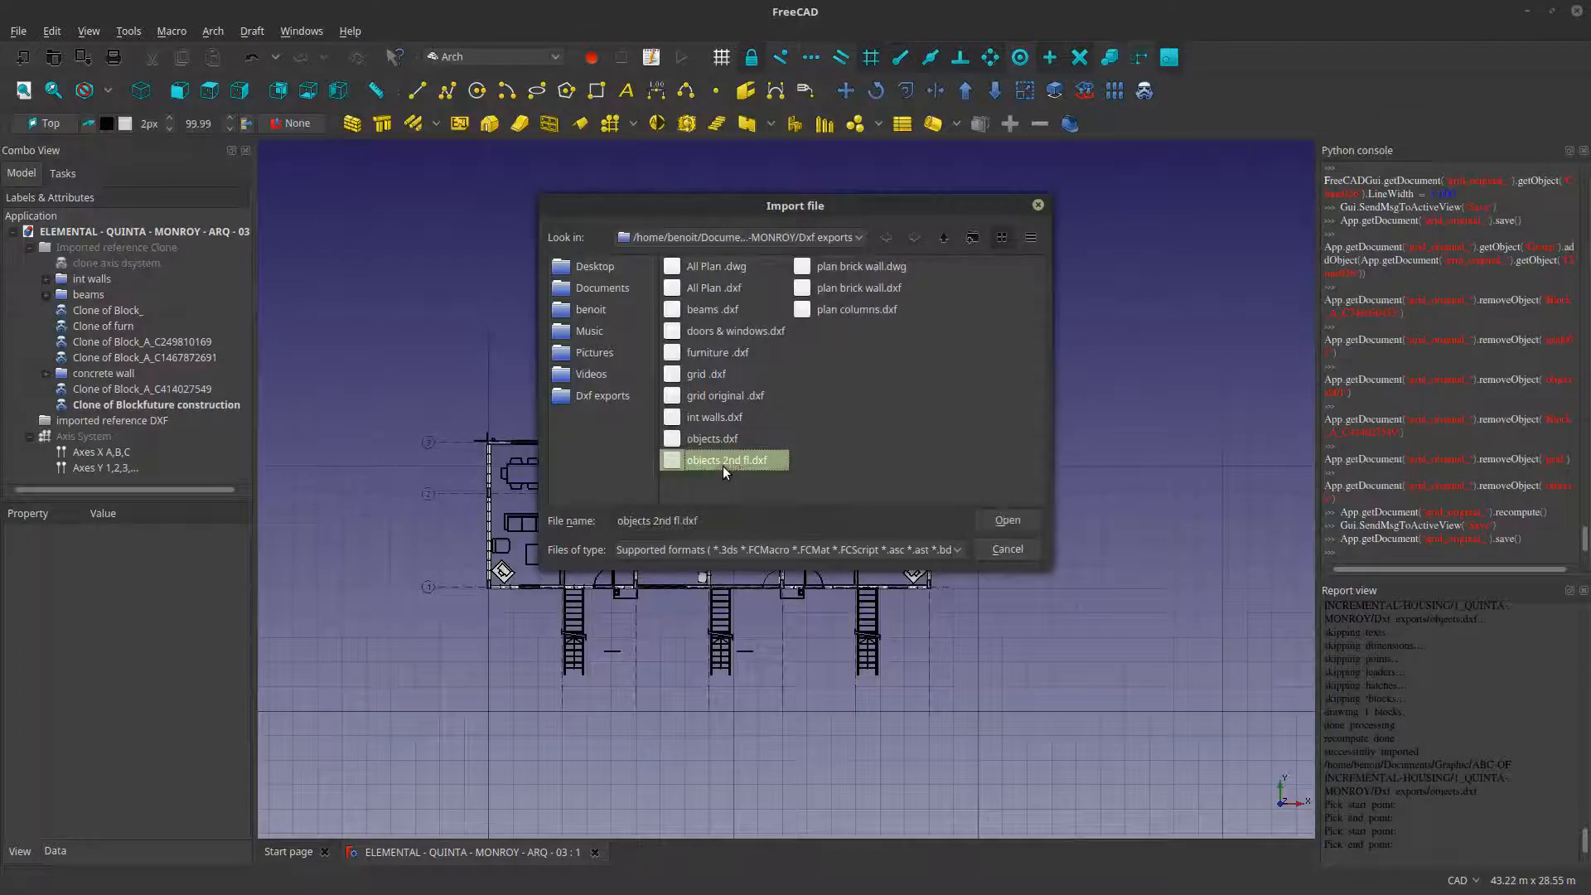
left_click(1022, 520)
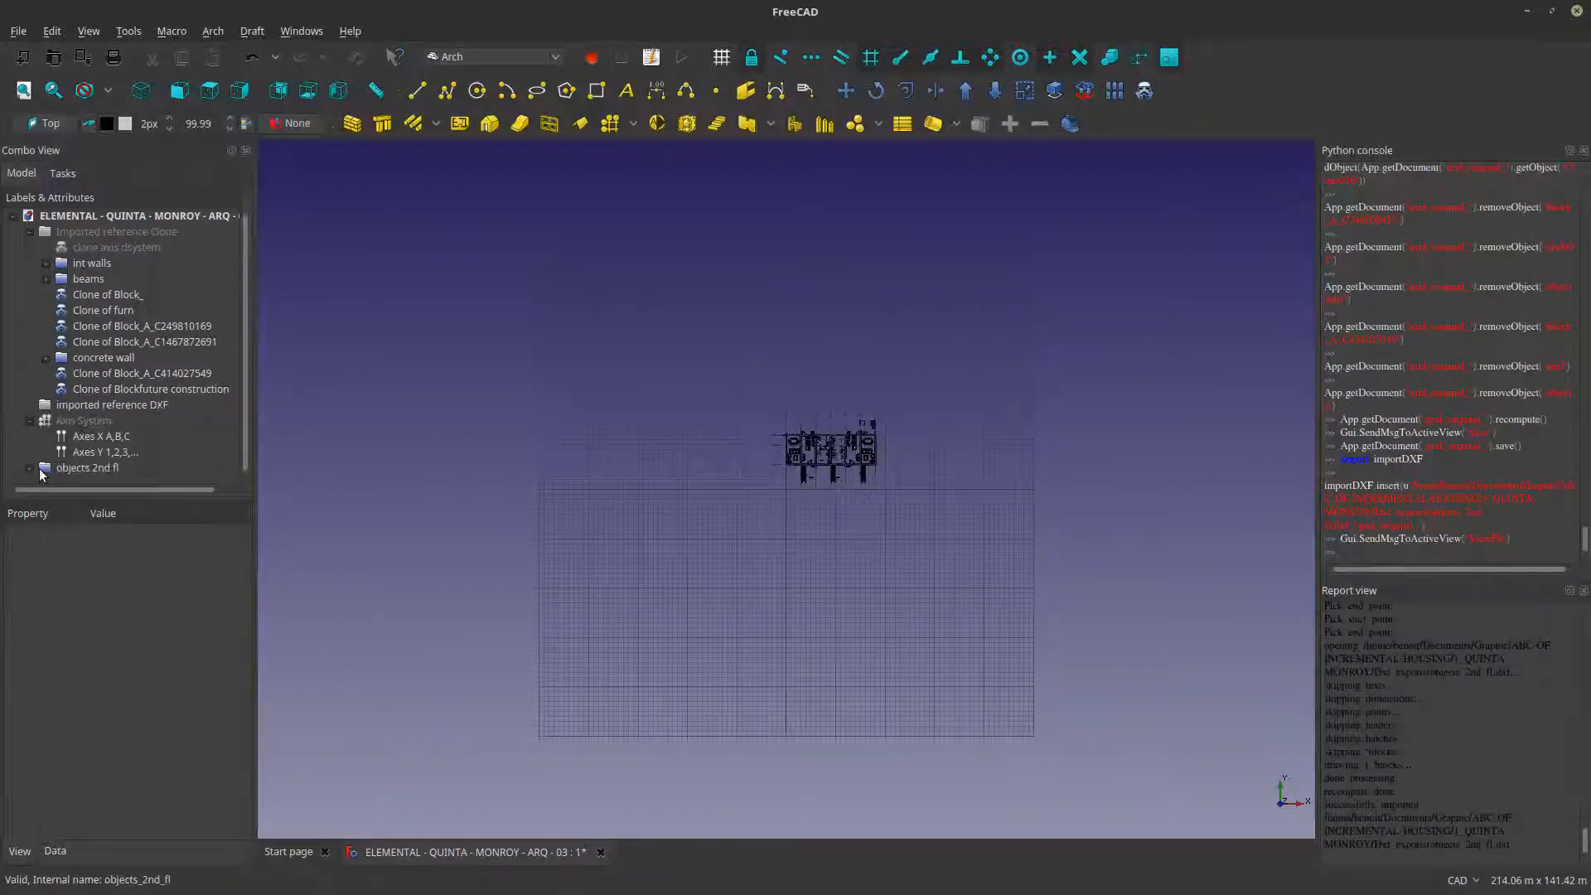
- Clone the imported block in the grid group of objects 2nd fl
left_click(31, 468)
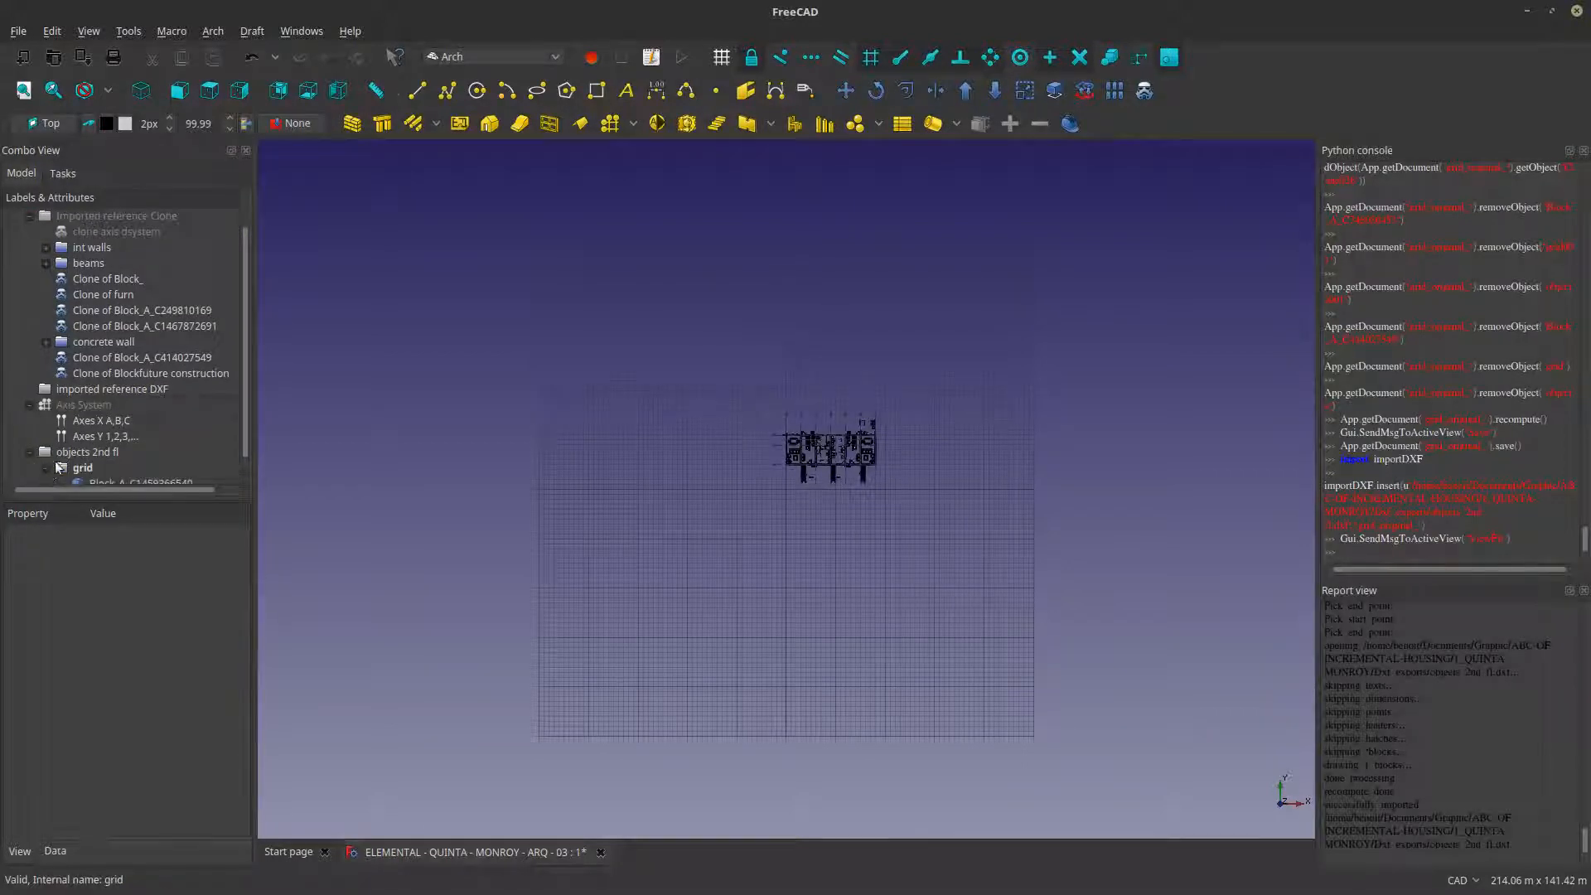
left_click(47, 468)
left_click(87, 466)
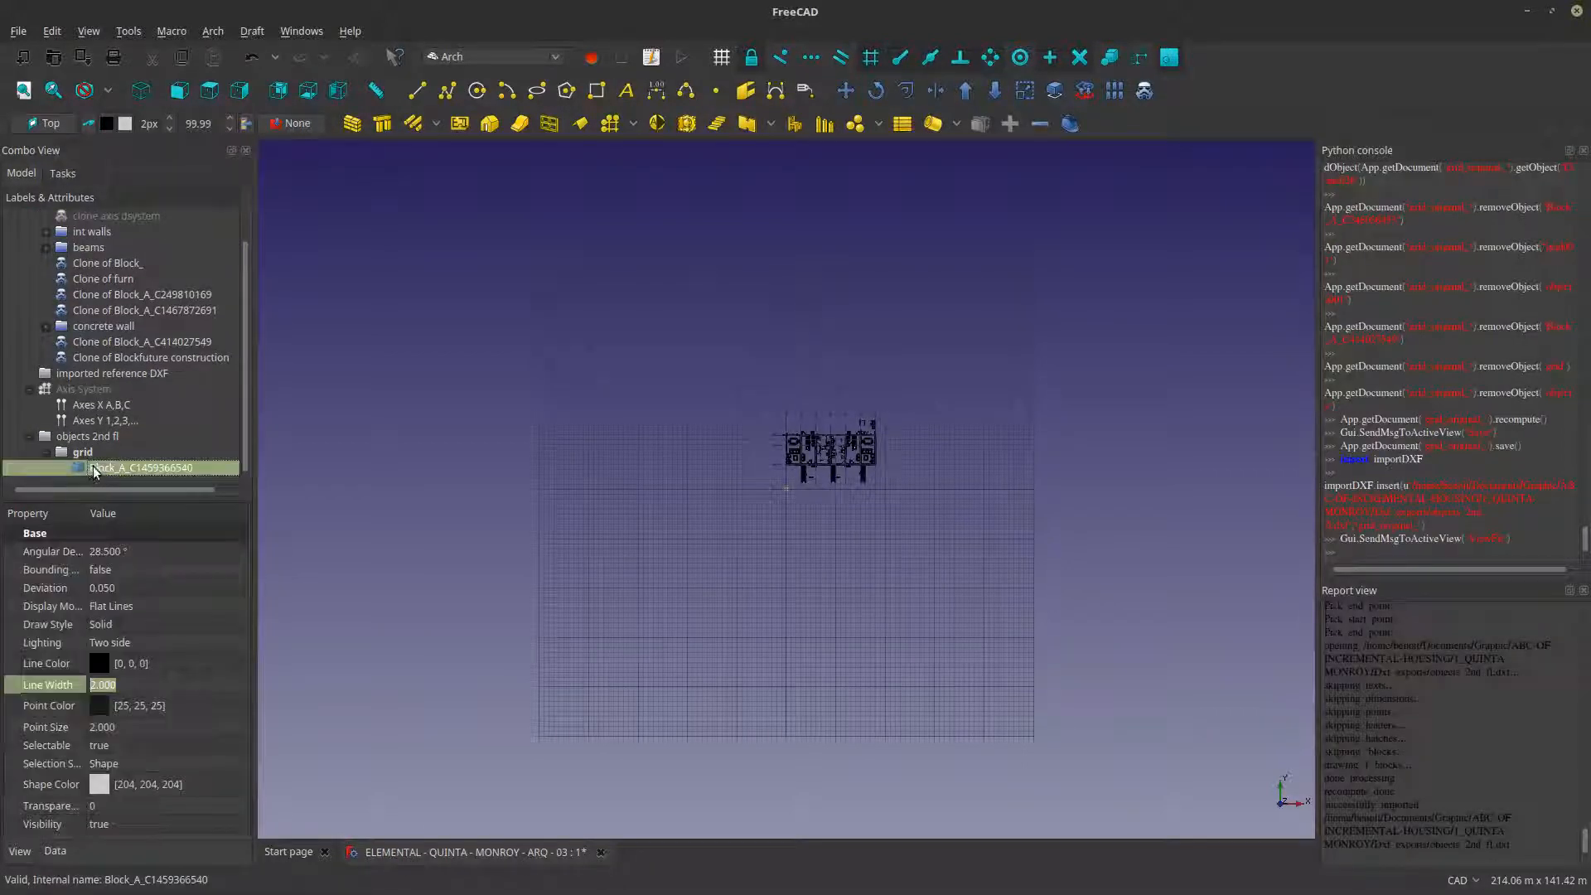
left_click(1145, 91)
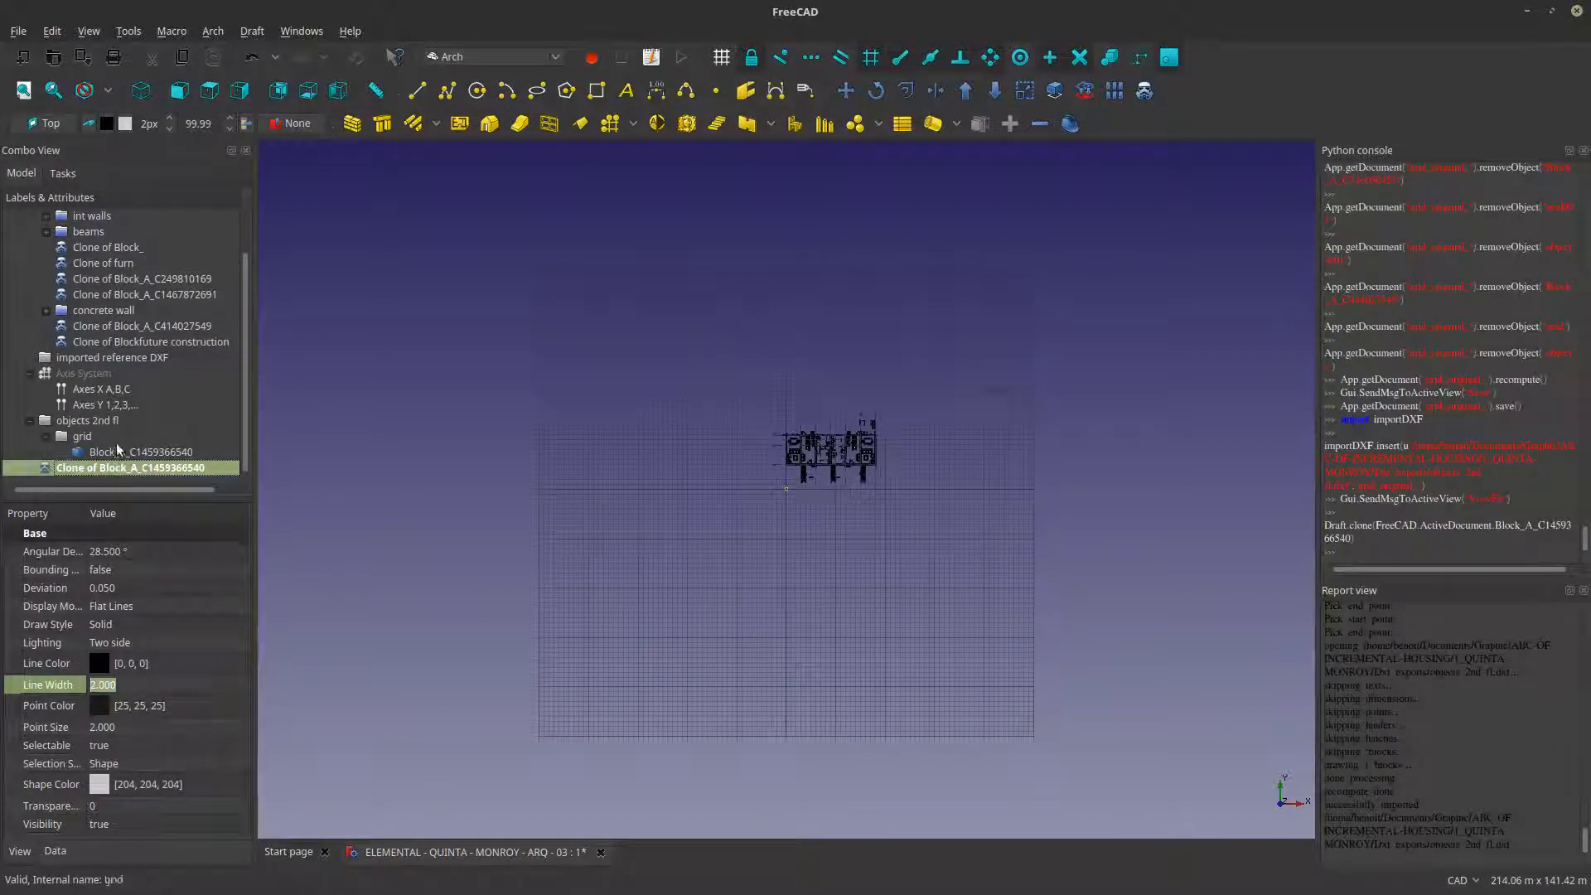
- Examine the size and position of the imported second-floor plan near the origin relative to the existing ground-floor plan
scroll(782, 475, "up", 2)
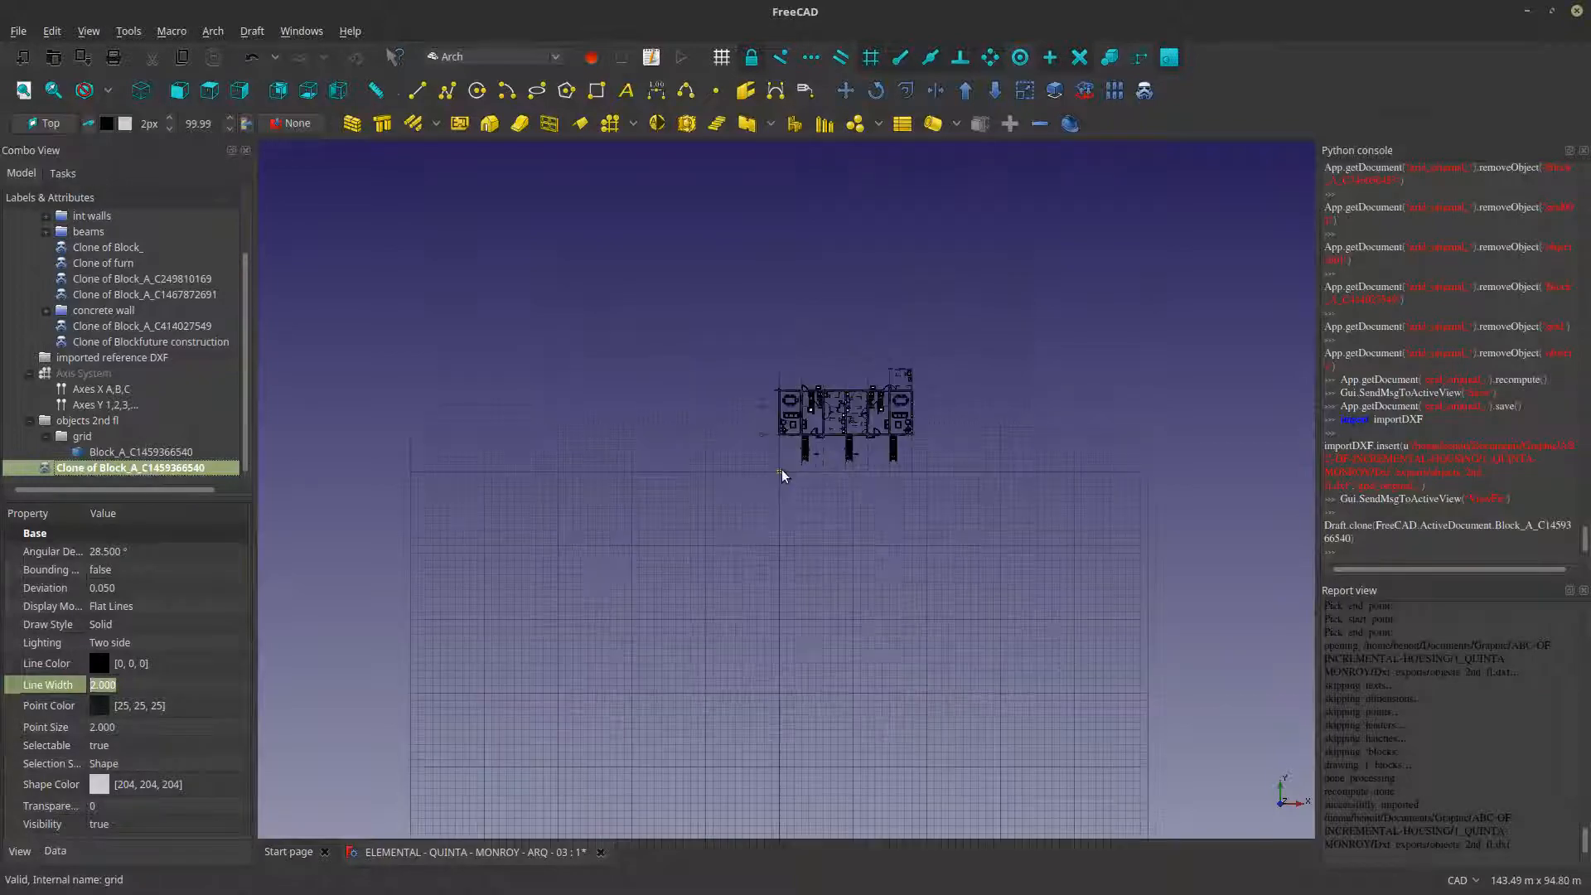
scroll(782, 475, "up", 2)
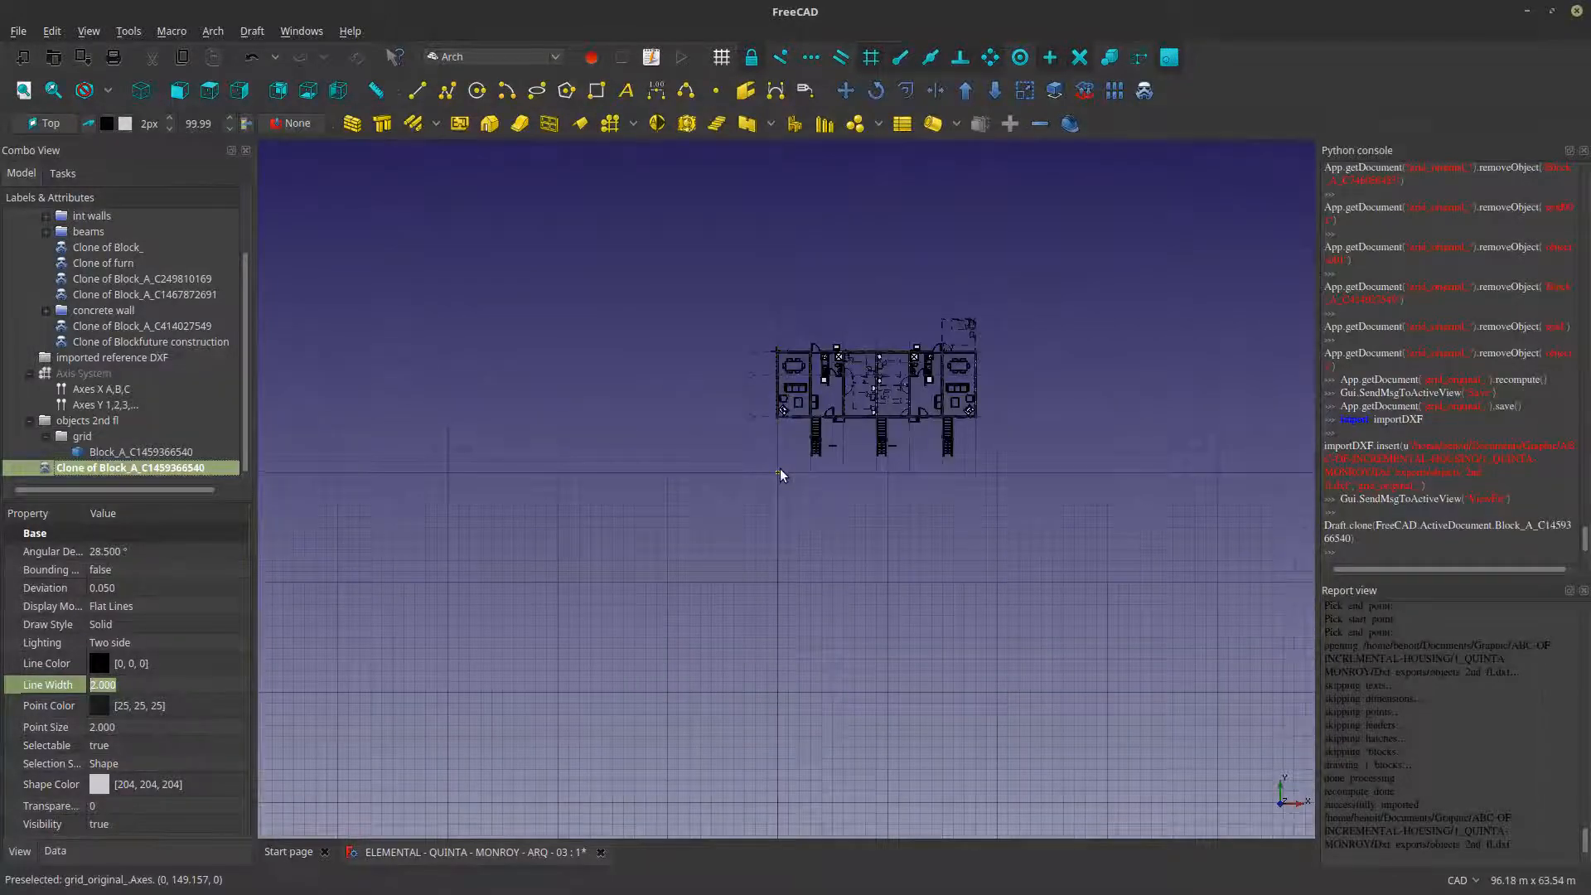
scroll(780, 475, "up", 2)
scroll(759, 454, "up", 2)
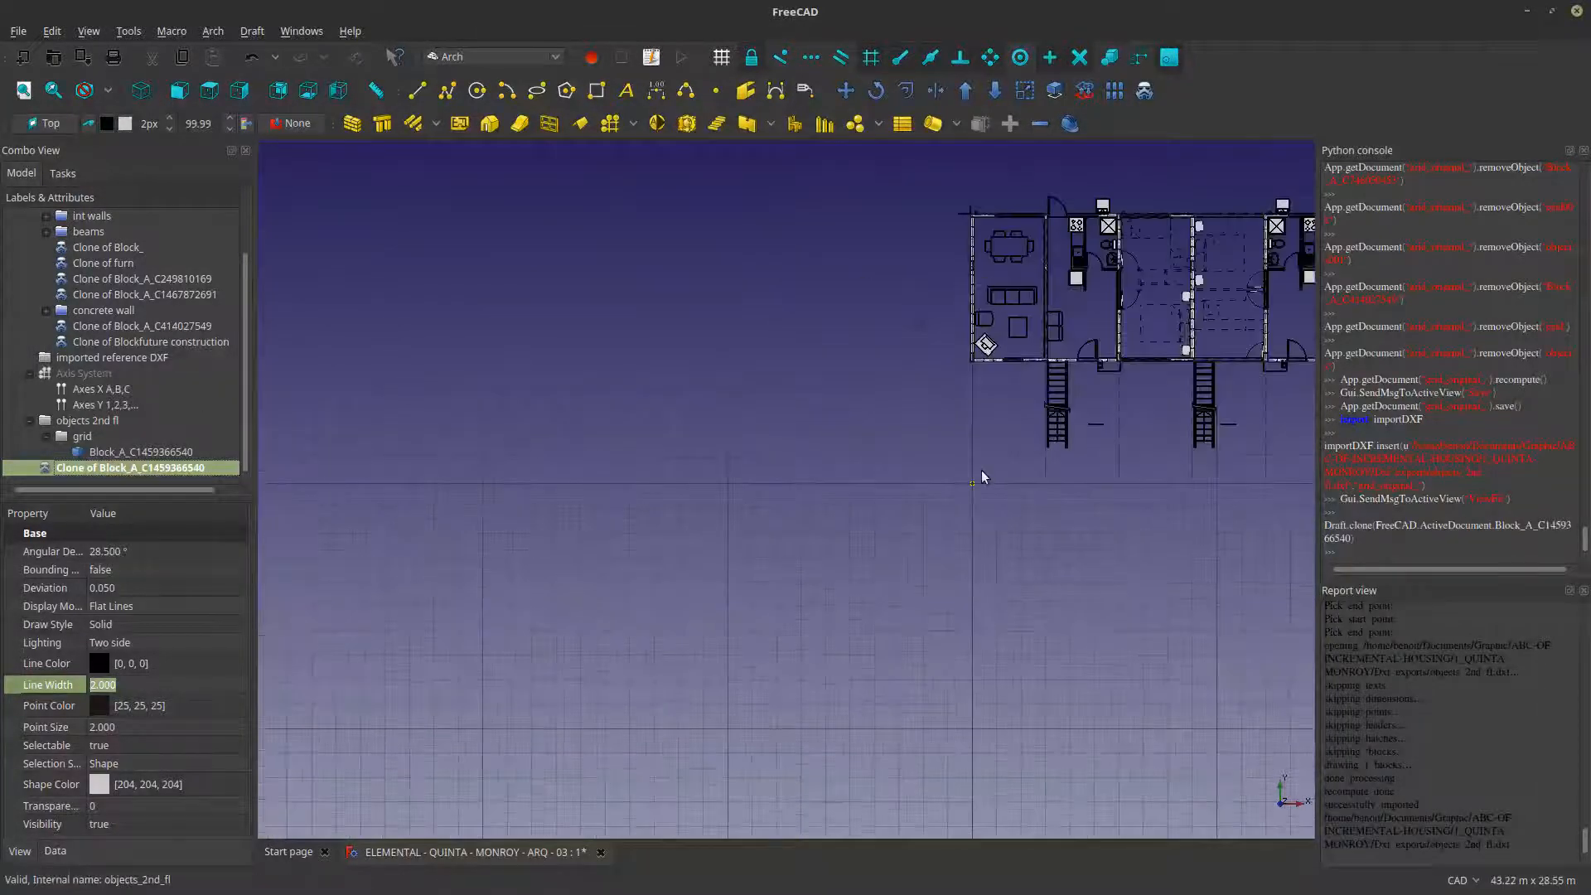
scroll(981, 477, "up", 12)
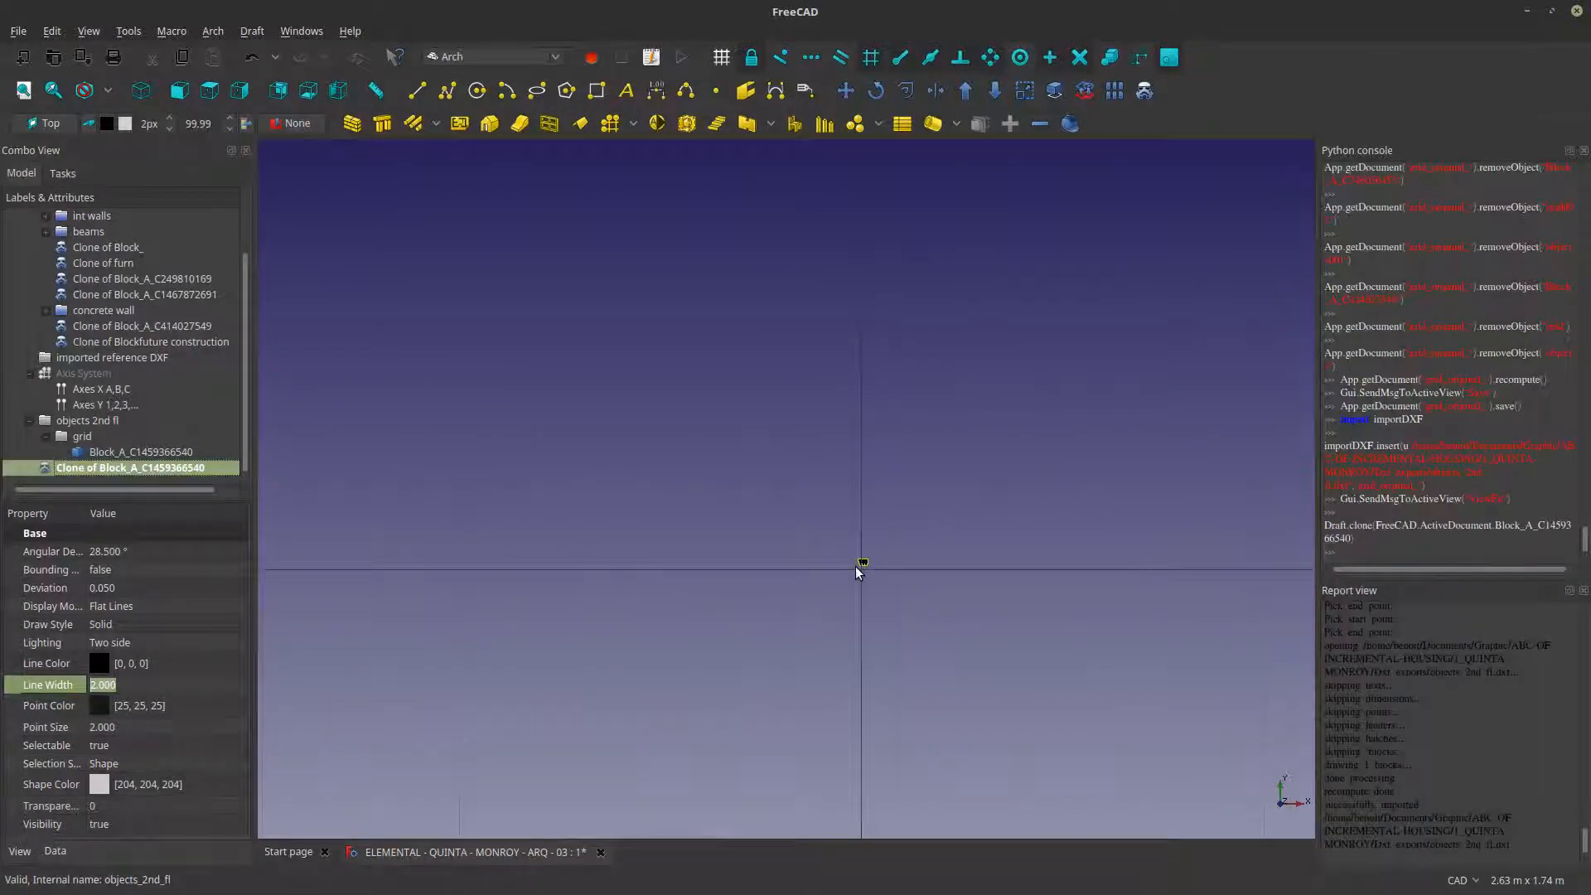
scroll(862, 563, "down", 15)
scroll(833, 539, "up", 6)
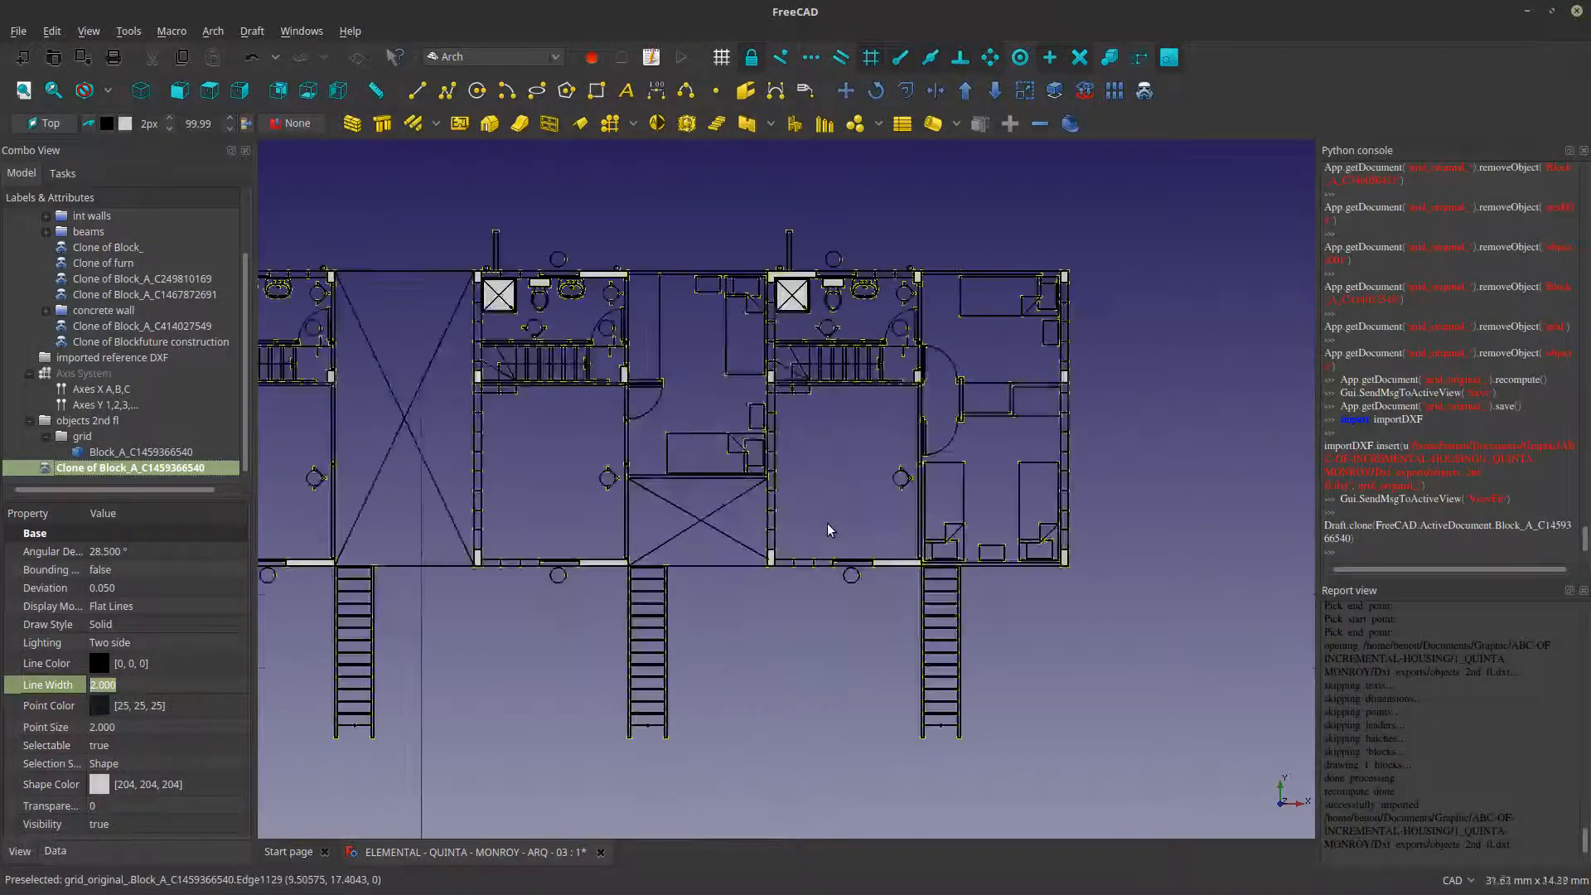
scroll(829, 530, "up", 4)
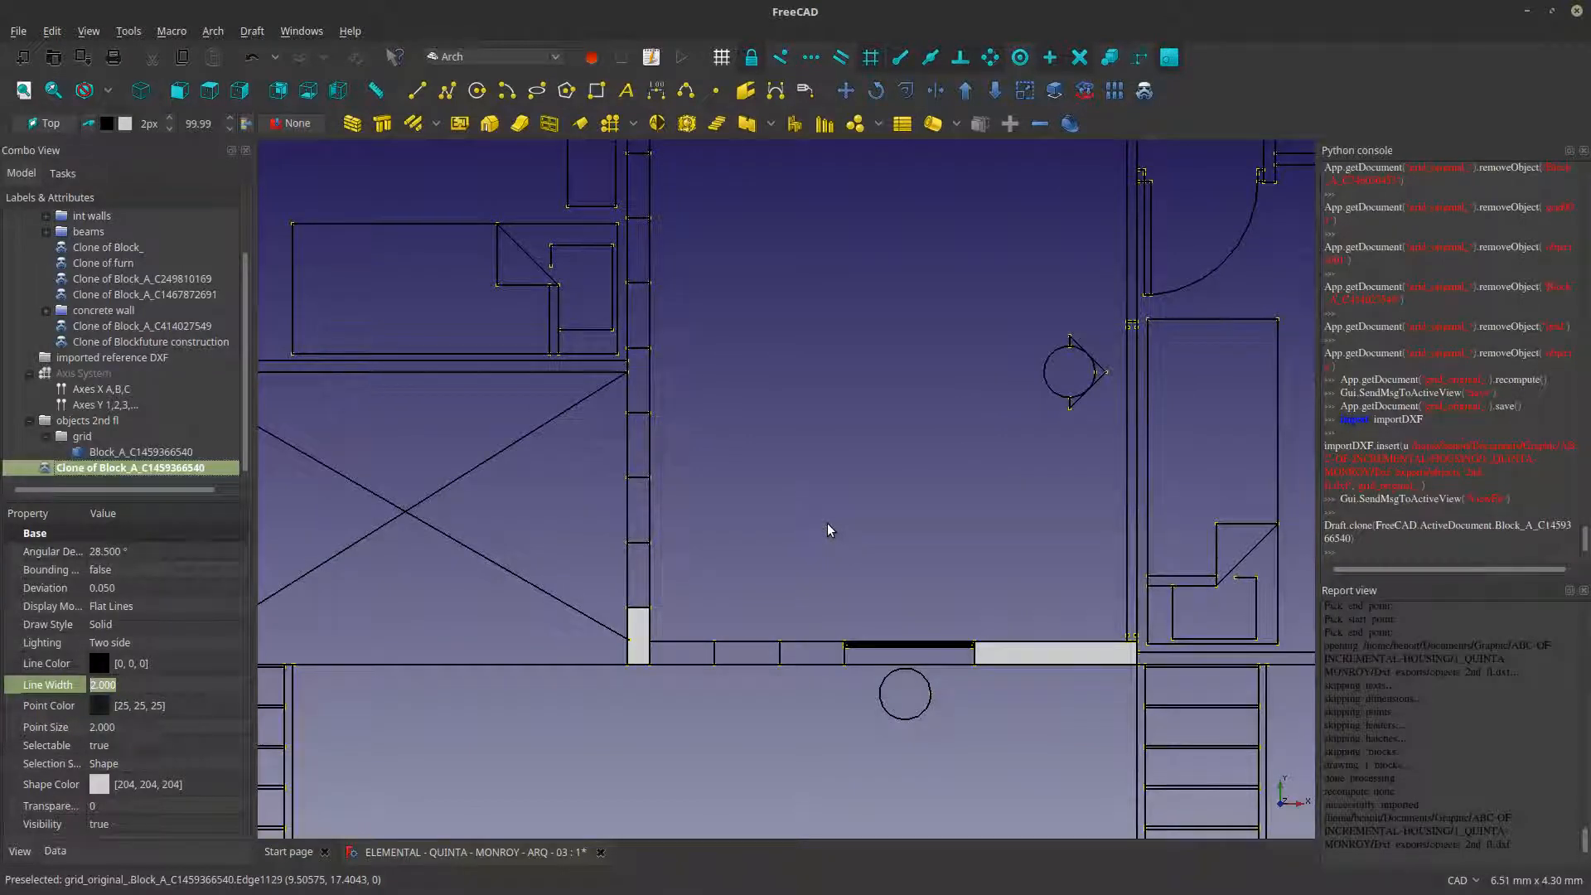
scroll(829, 530, "down", 4)
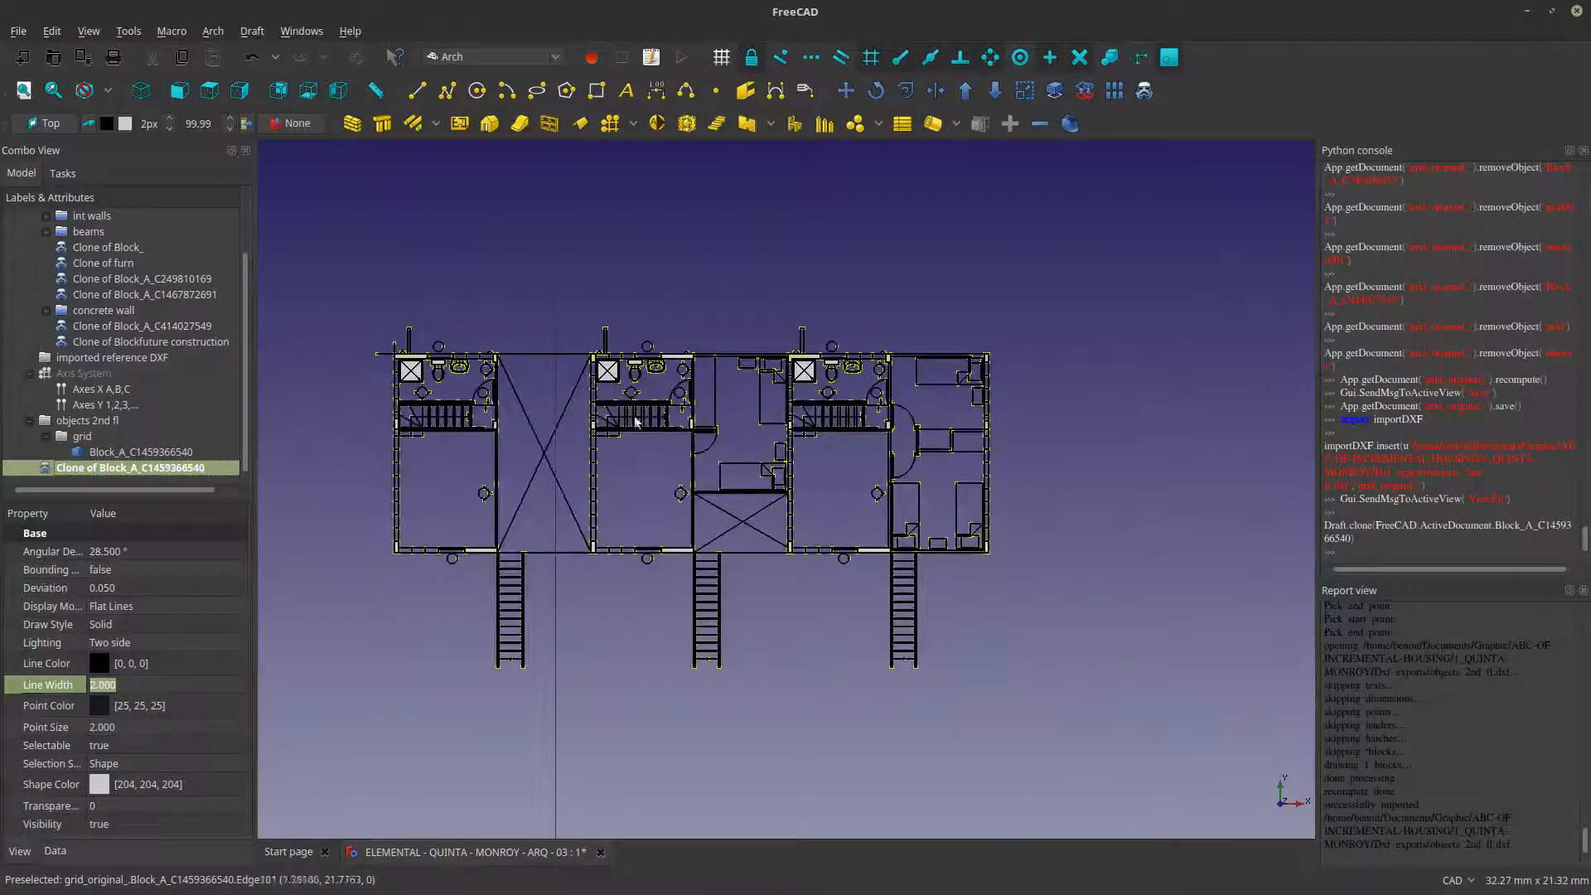
- Hide the cloned block and examine the original block's staircase and wall linework in detail
scroll(448, 381, "up", 1)
key("space")
scroll(614, 508, "up", 2)
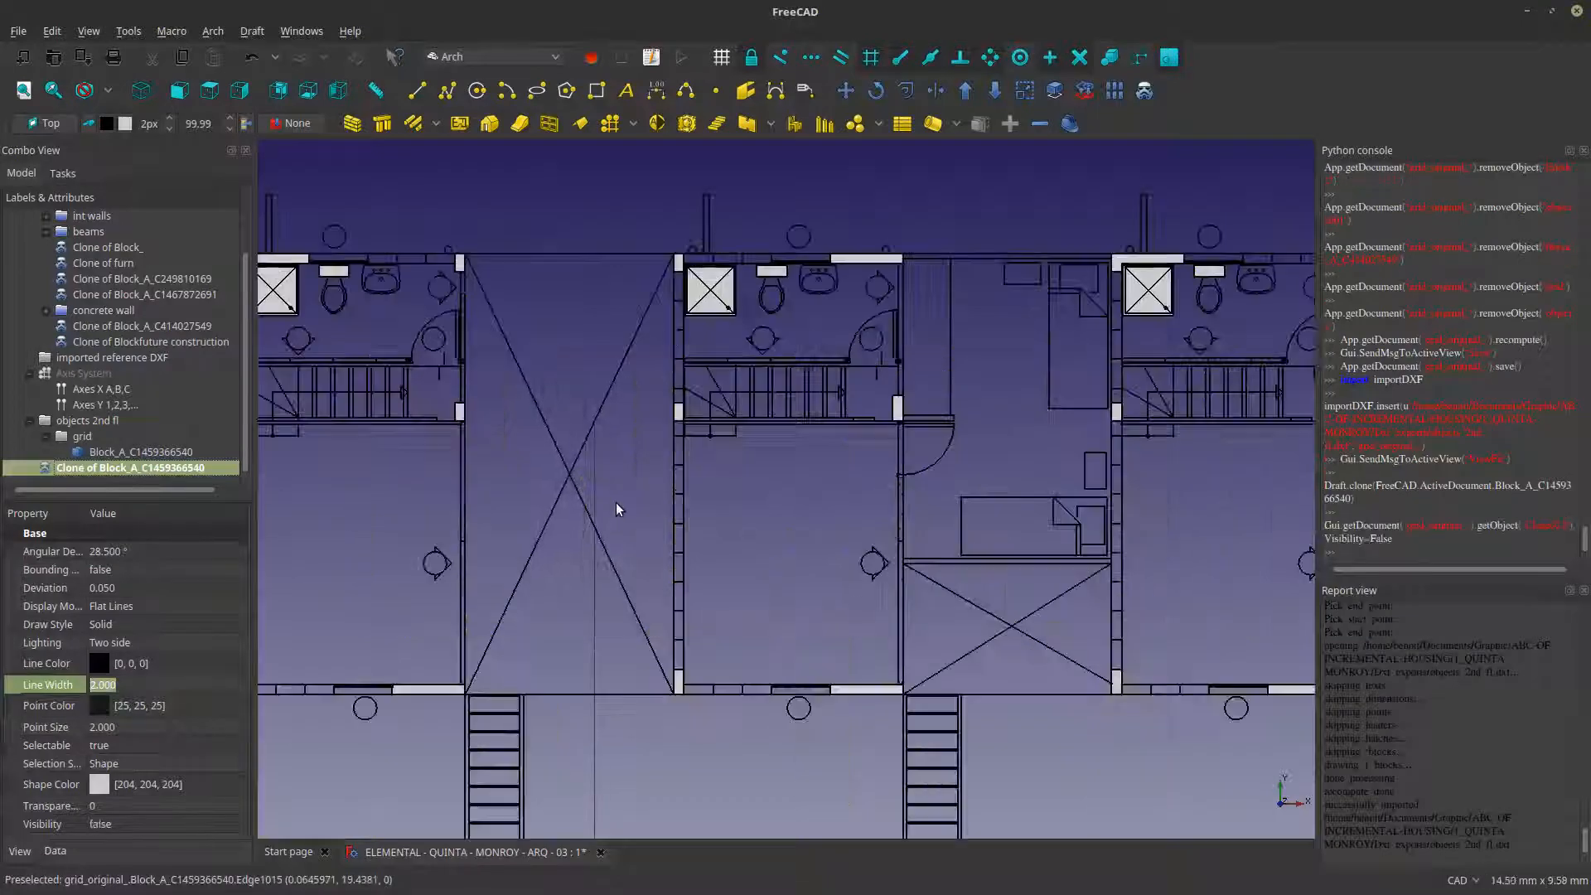
scroll(774, 391, "up", 3)
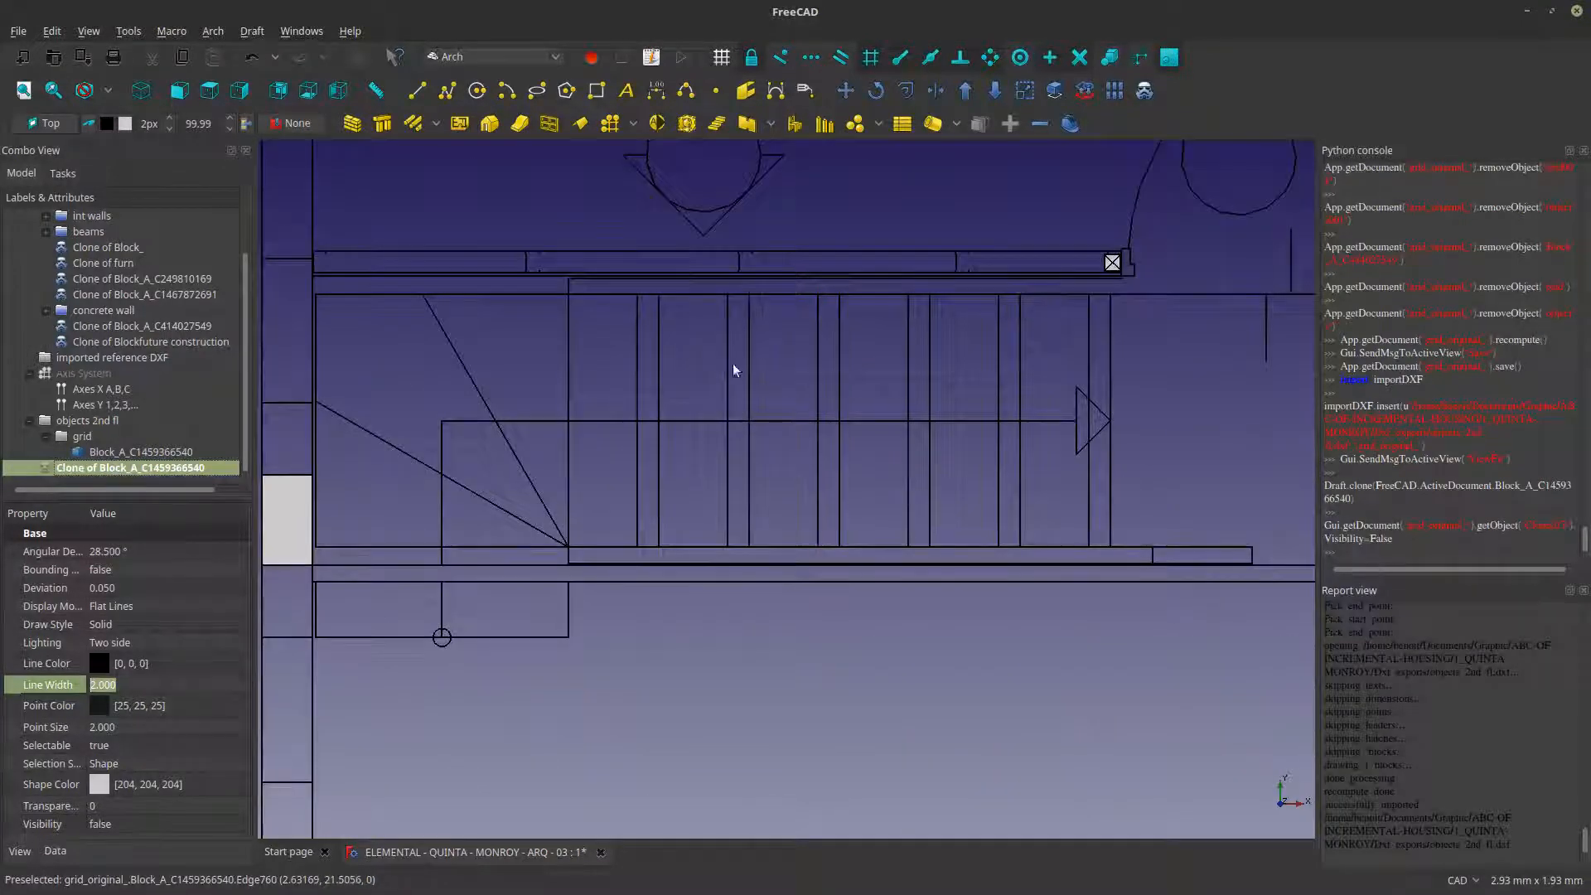
scroll(820, 398, "up", 10)
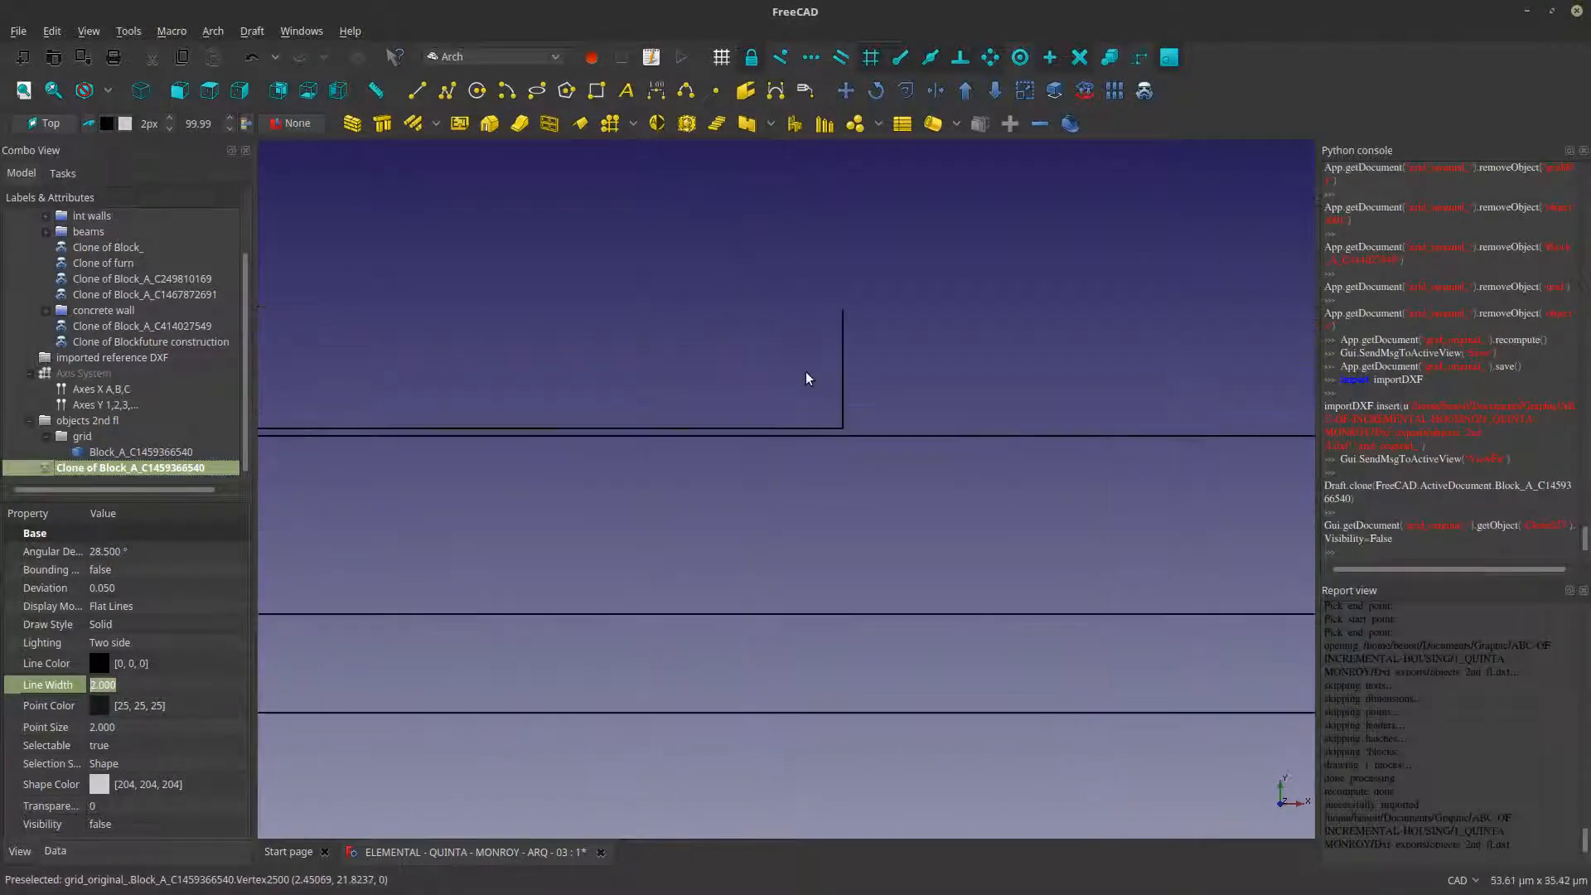
scroll(809, 423, "down", 9)
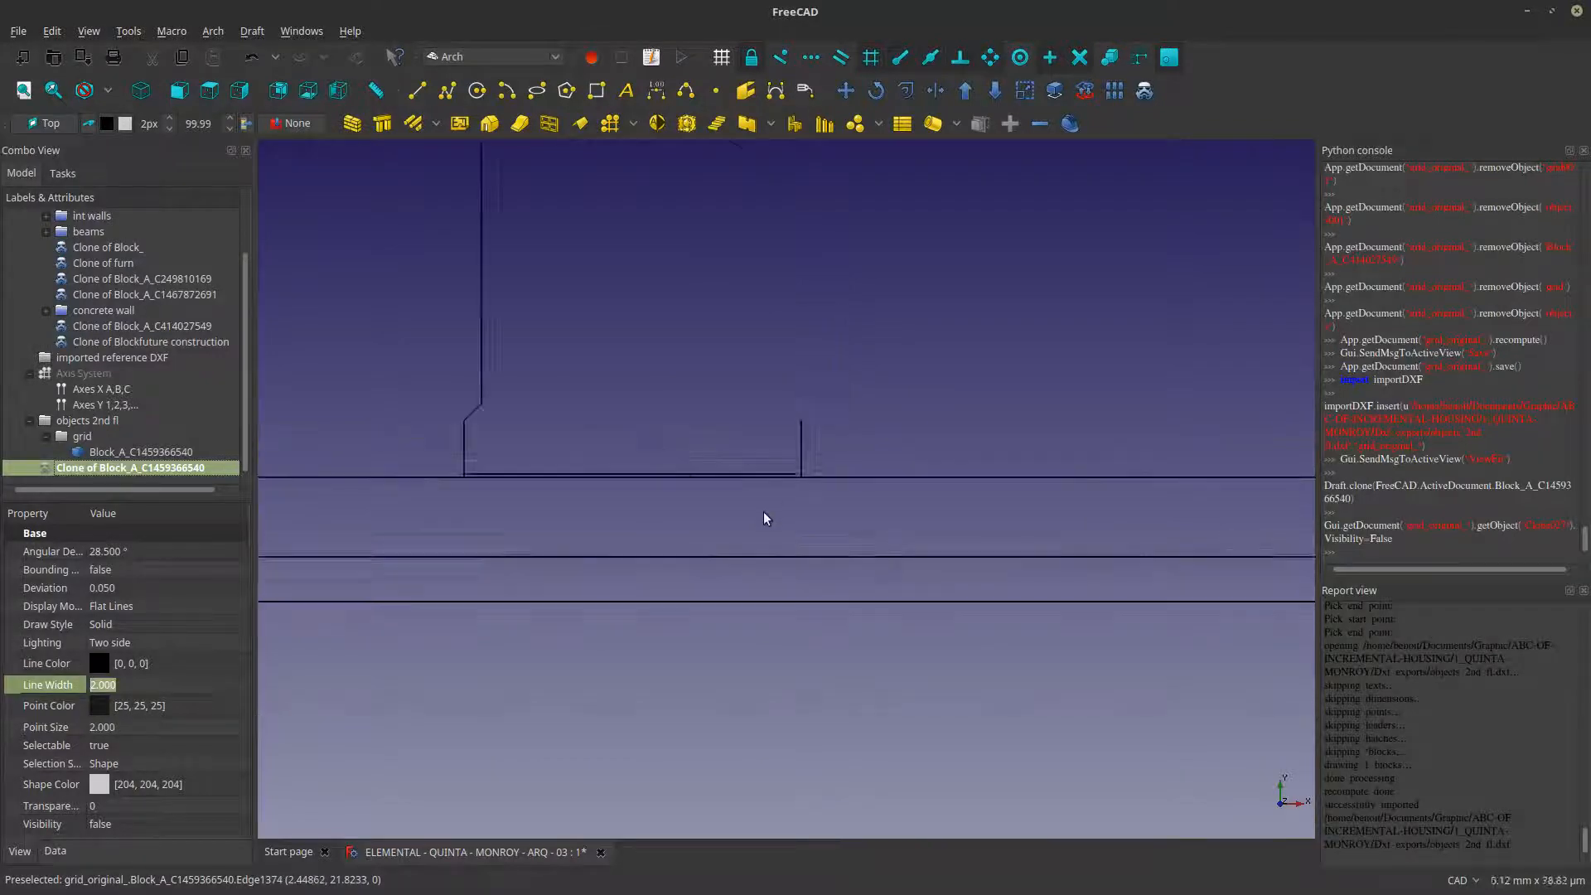
scroll(763, 512, "down", 6)
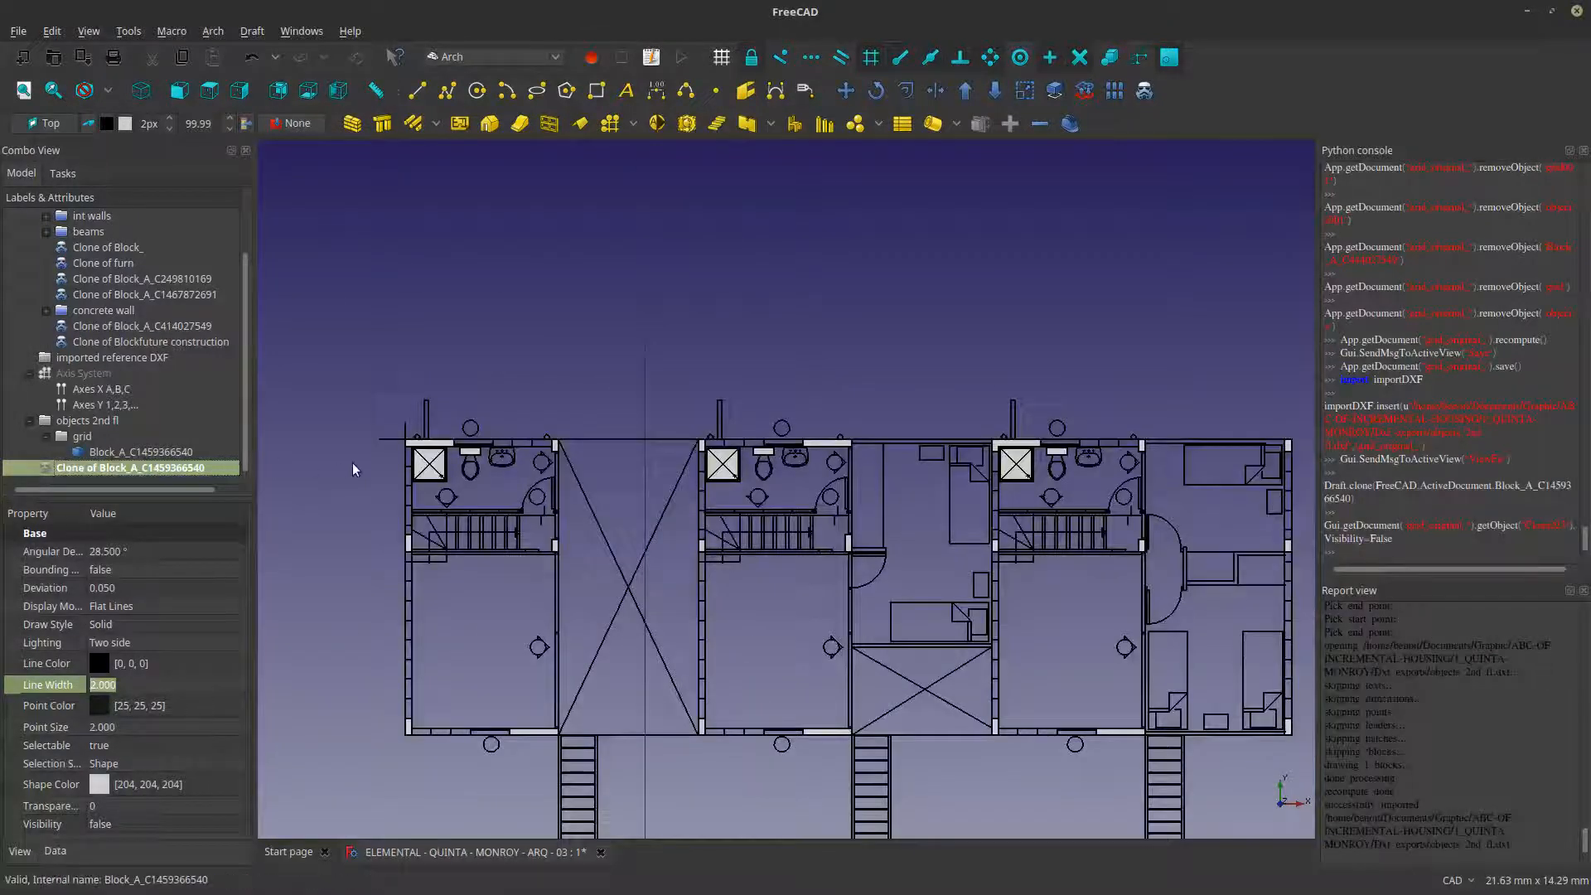
- Delete the cloned second-floor block and toggle the original block in the grid group off and back on
key("Delete")
left_click(170, 459)
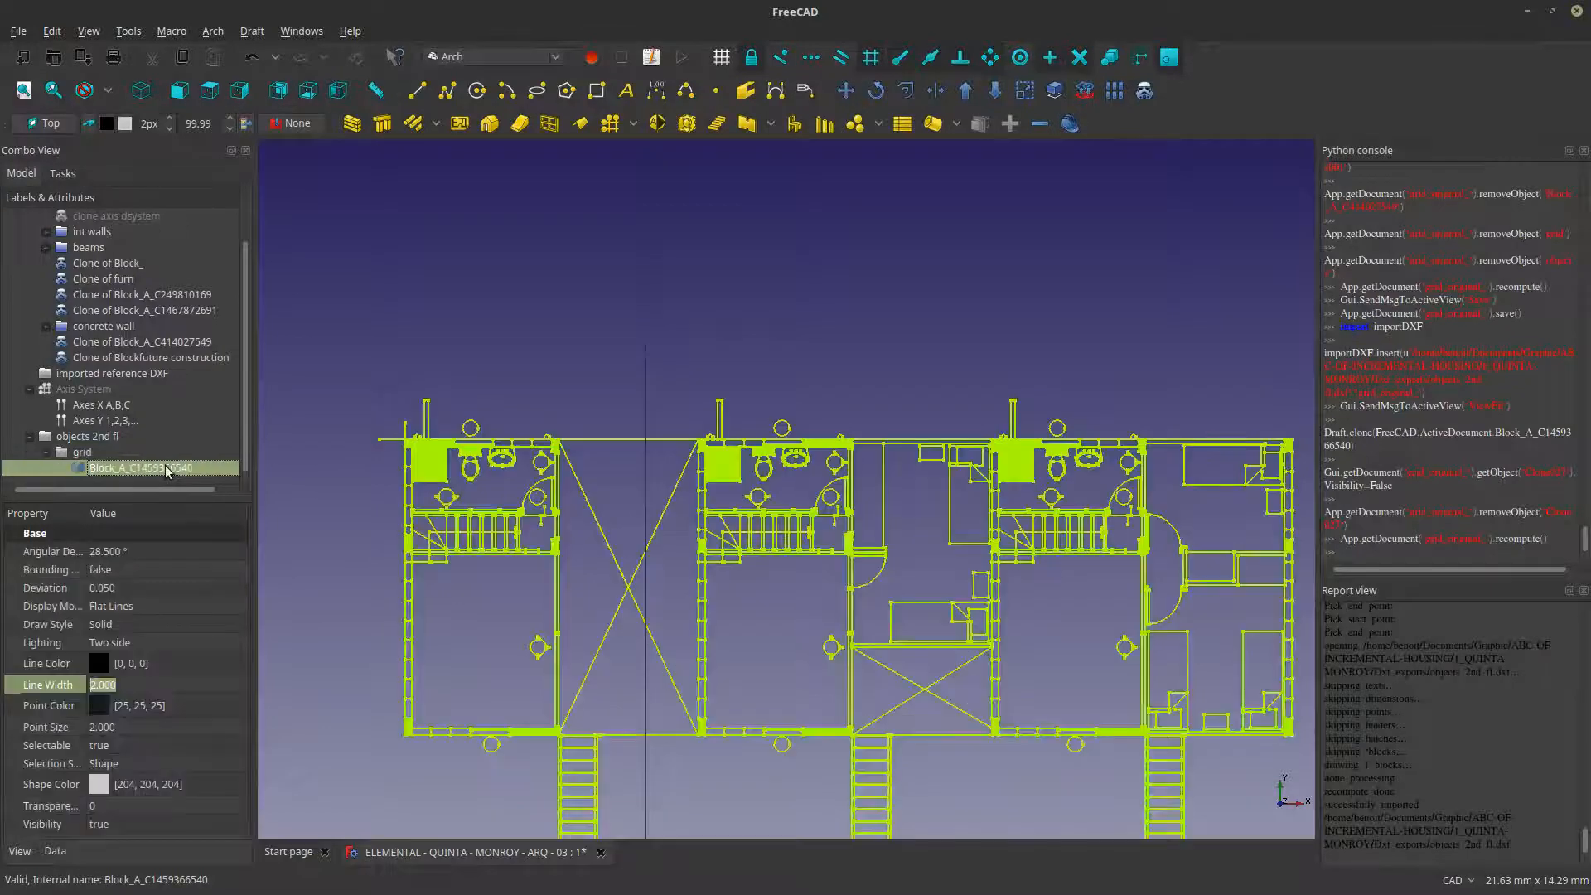
key("space")
key("space")
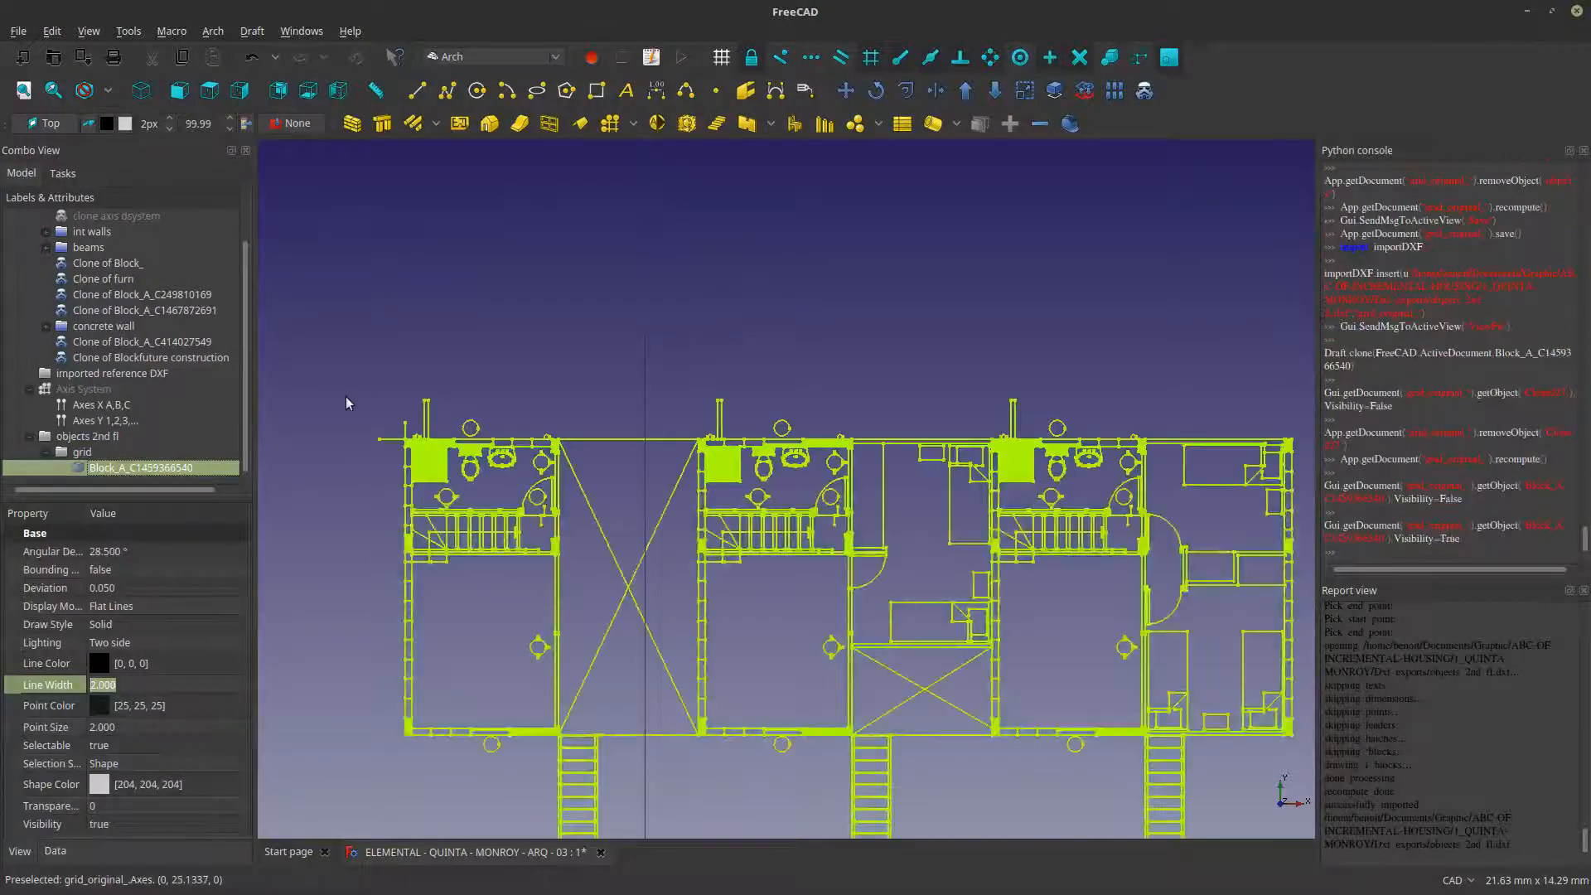
left_click(347, 403)
left_click(166, 464)
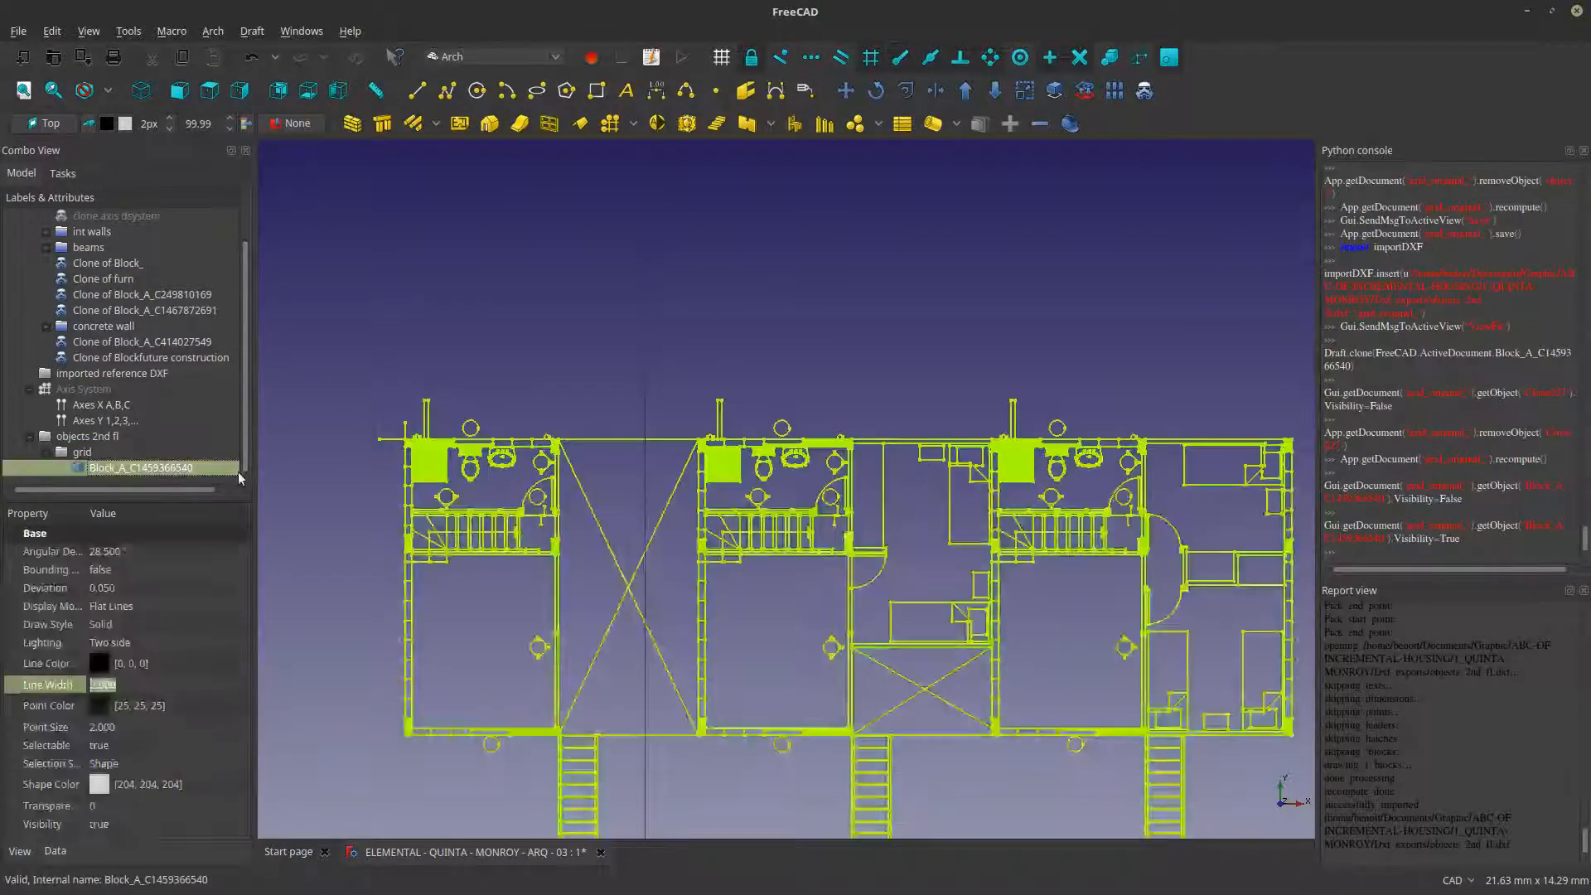
left_click(402, 392)
- Set the line color of the original second-floor block to dark red (170, 0, 0)
left_click(141, 467)
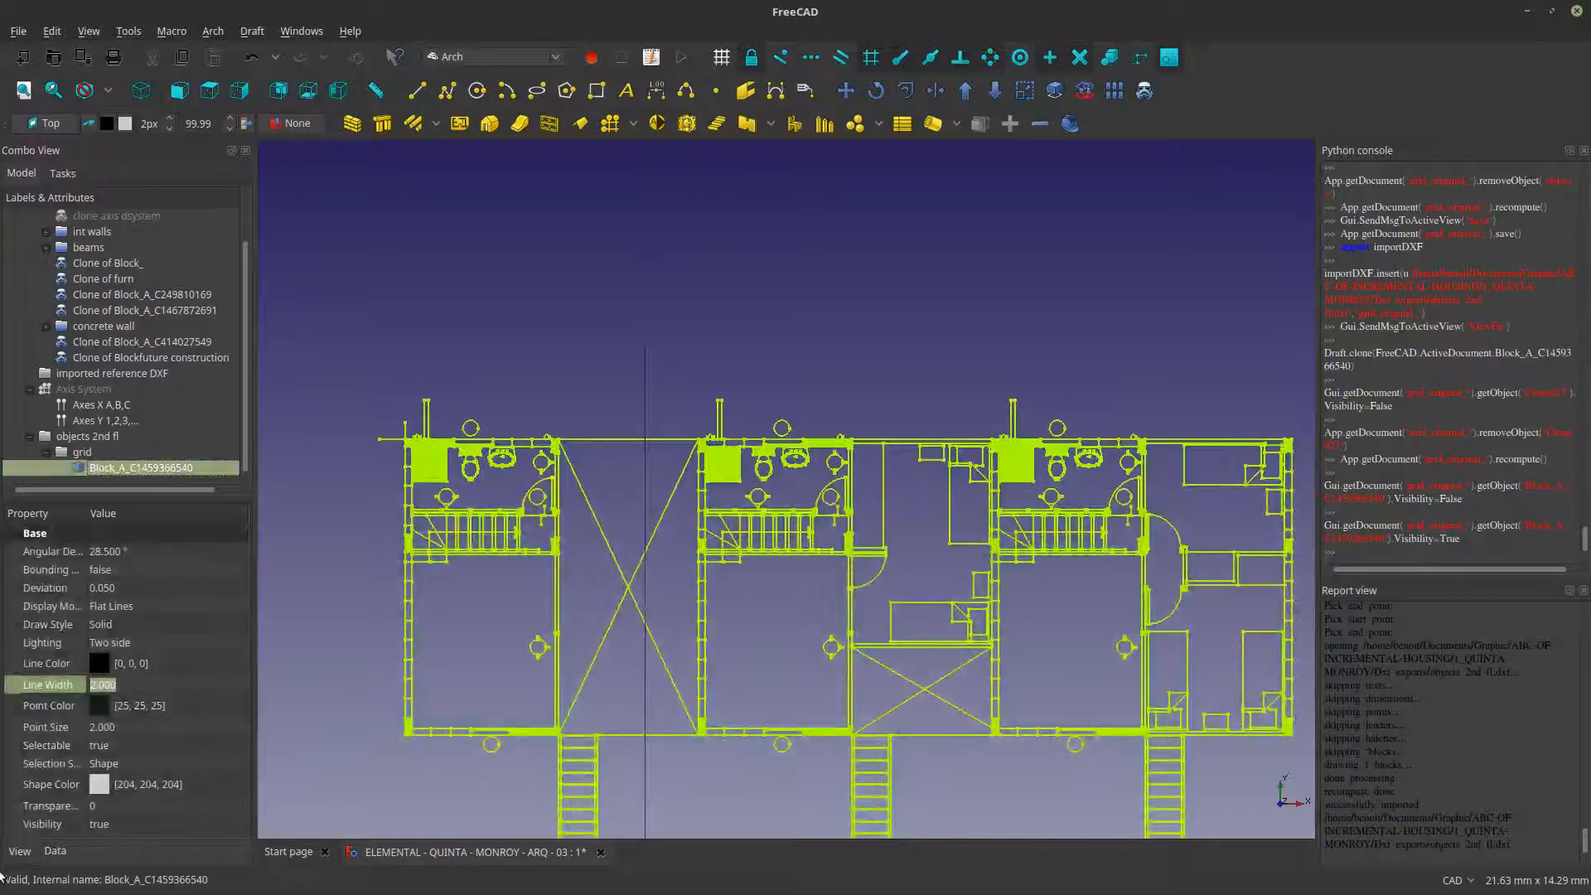
left_click(185, 666)
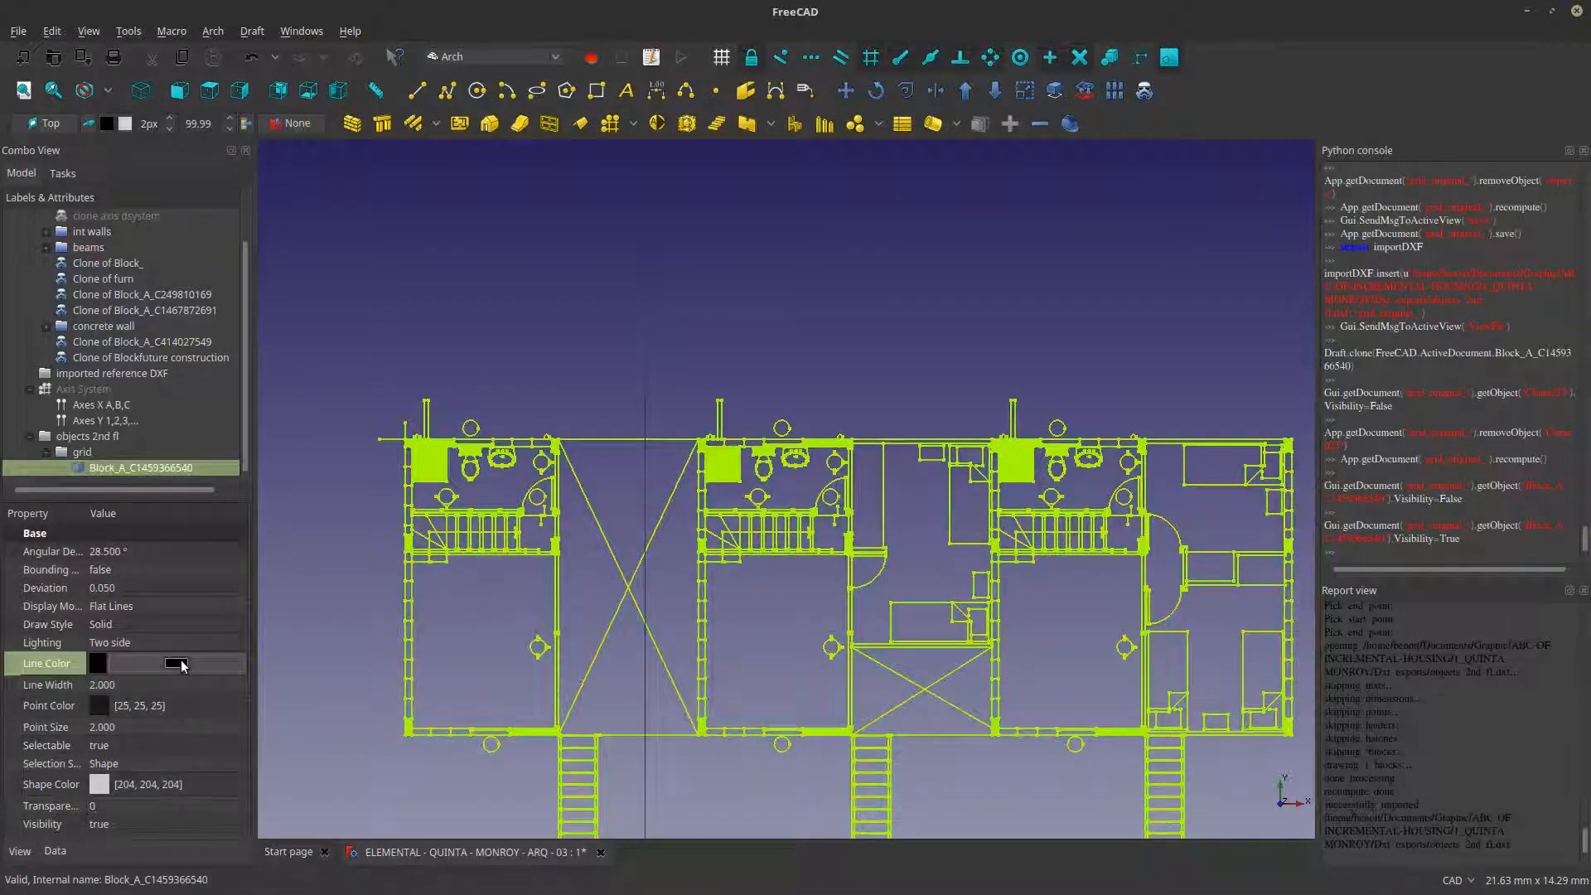
left_click(177, 663)
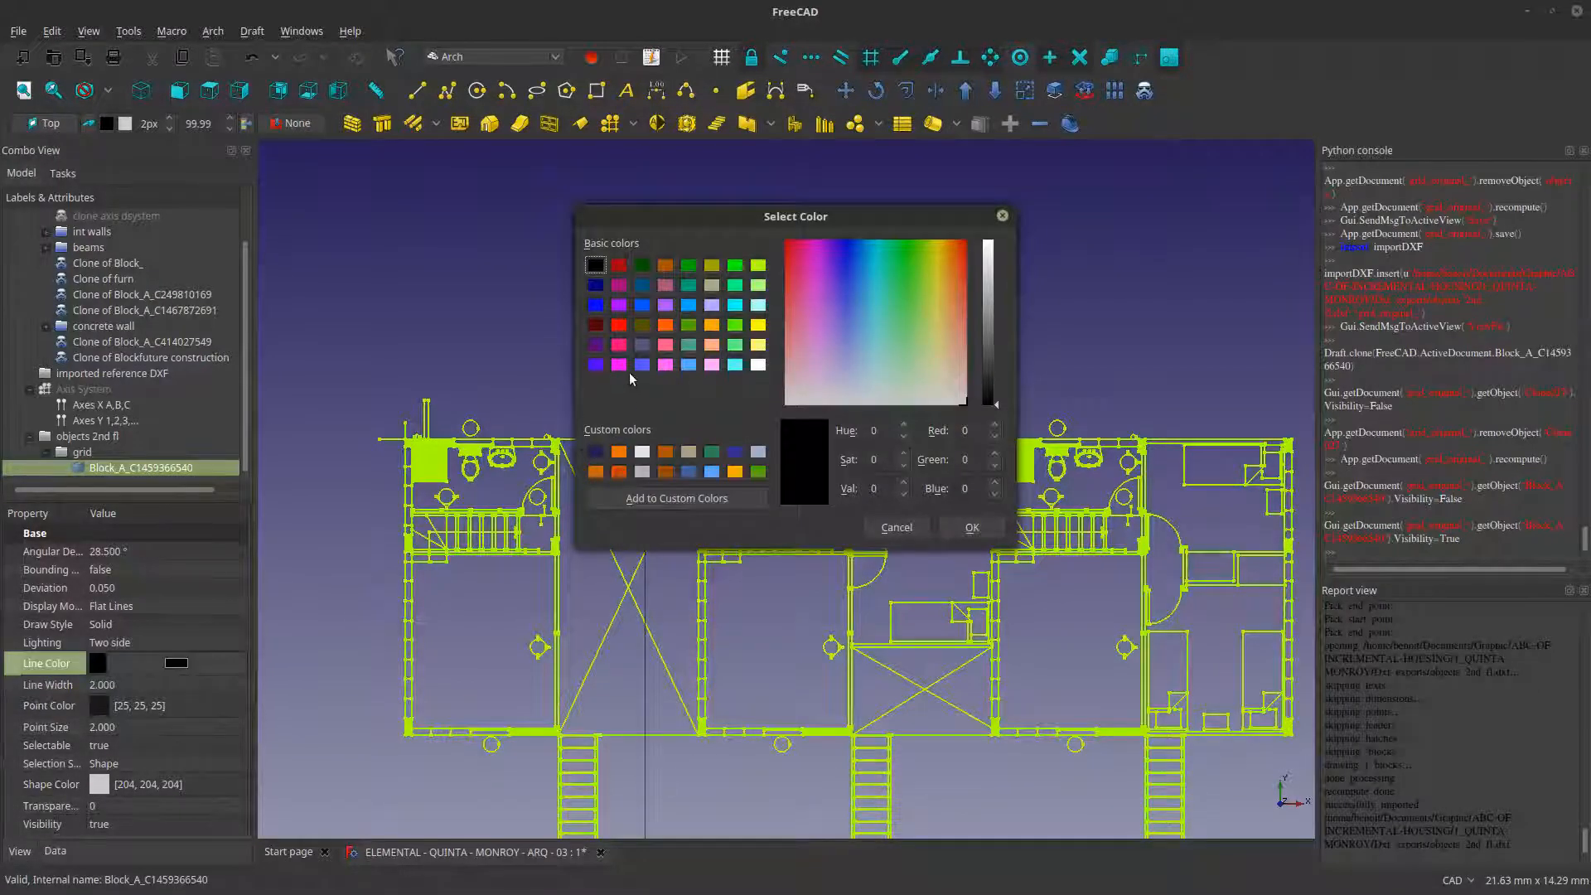
left_click(621, 325)
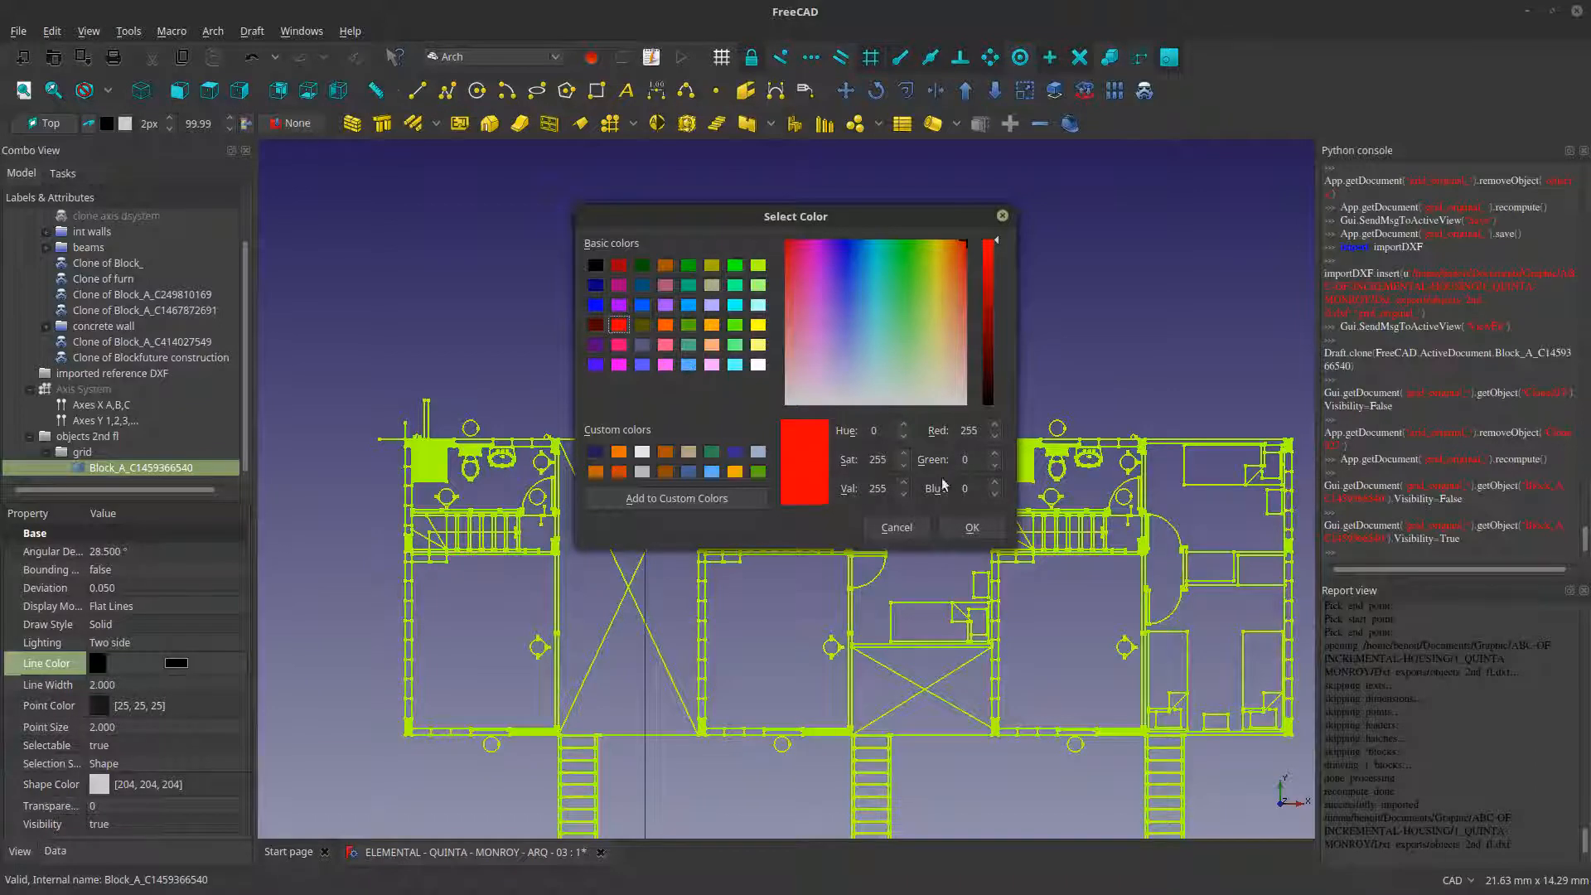
left_click(620, 269)
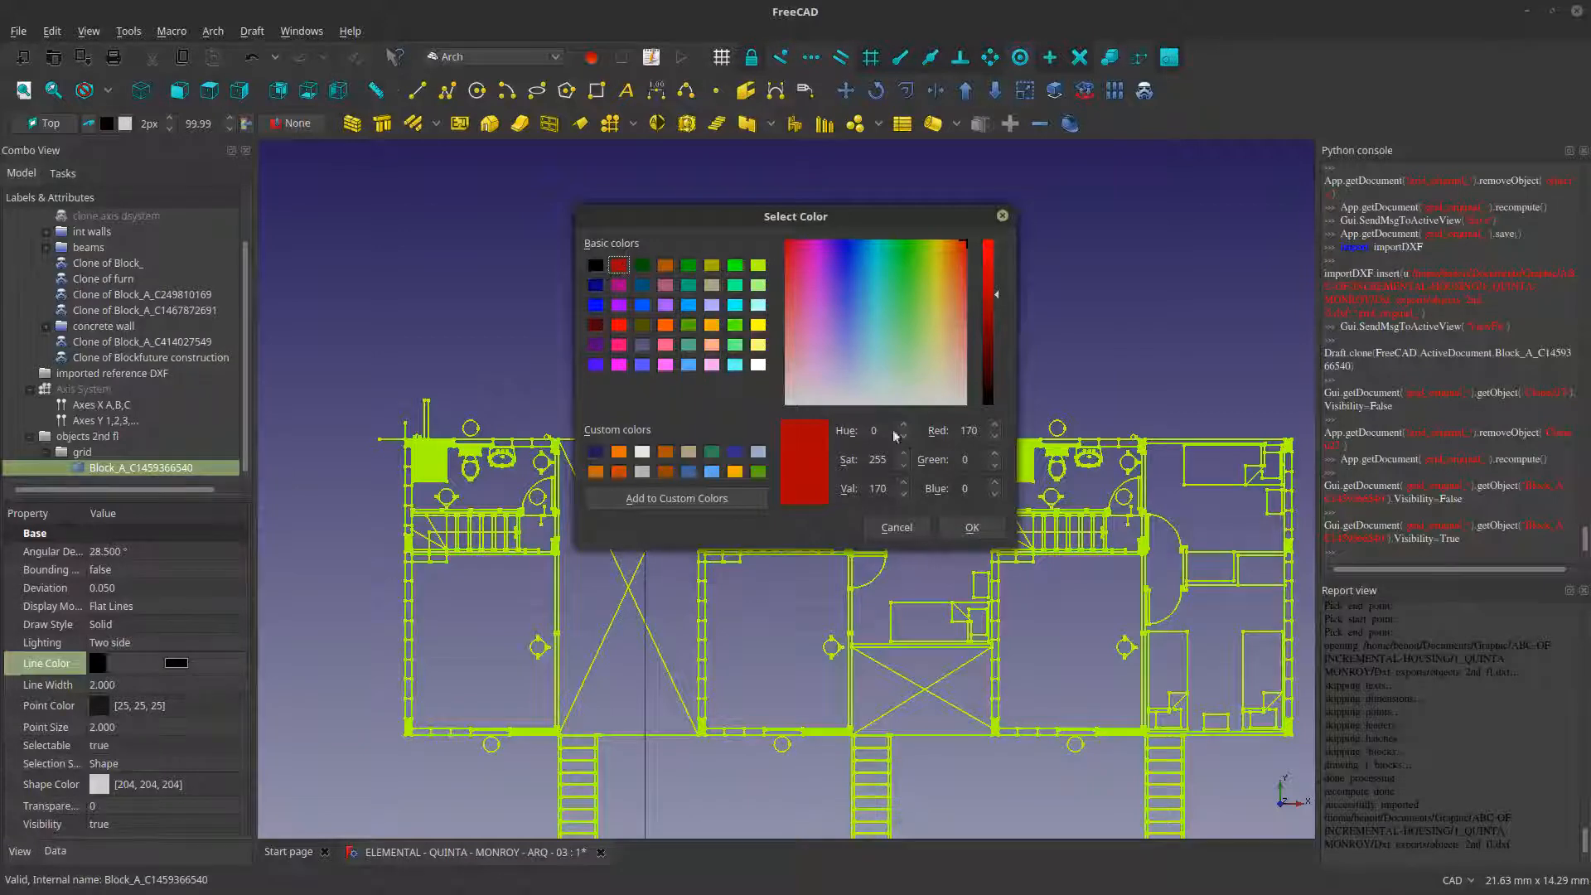
left_click(970, 523)
scroll(832, 406, "up", 1)
scroll(809, 402, "down", 3)
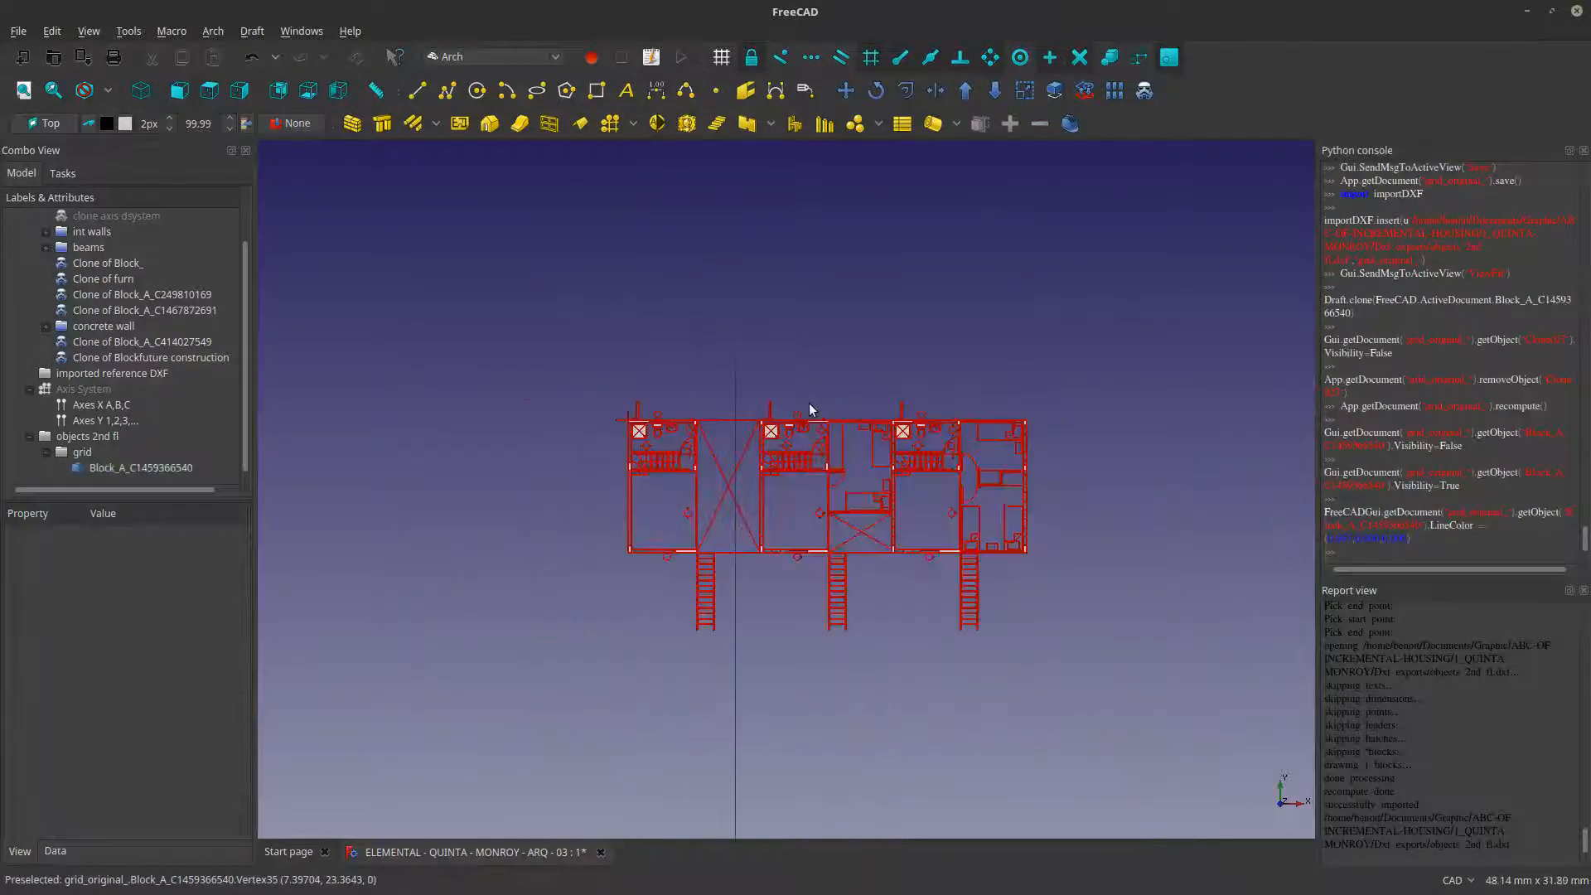
scroll(802, 468, "up", 5)
scroll(792, 558, "down", 2)
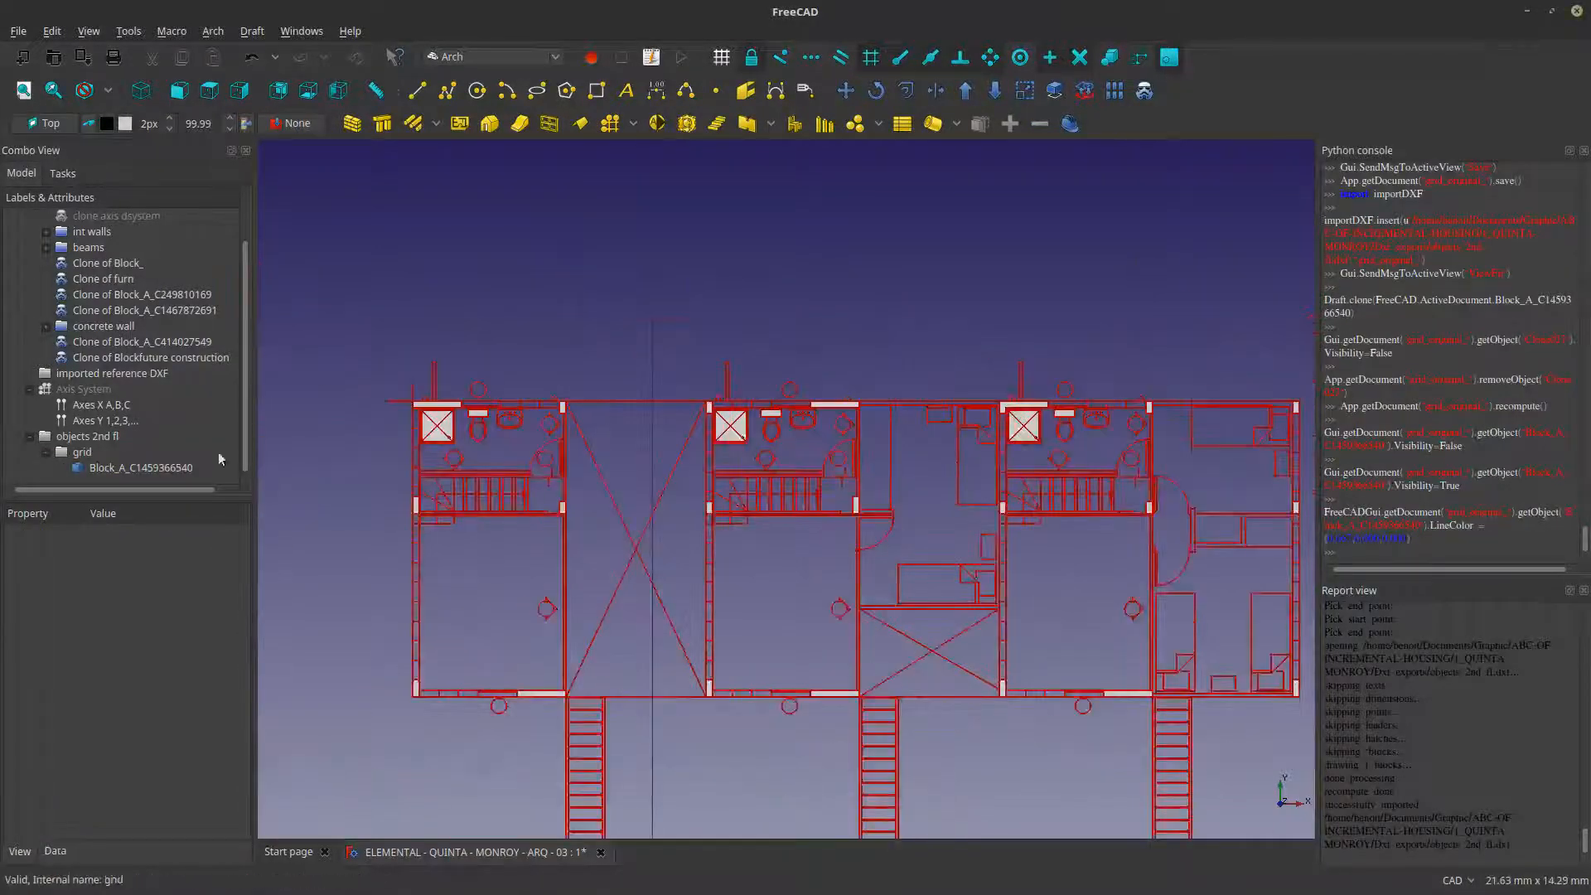
- Inspect the second-floor block's placement data down to its X, Y and Z position
left_click(146, 469)
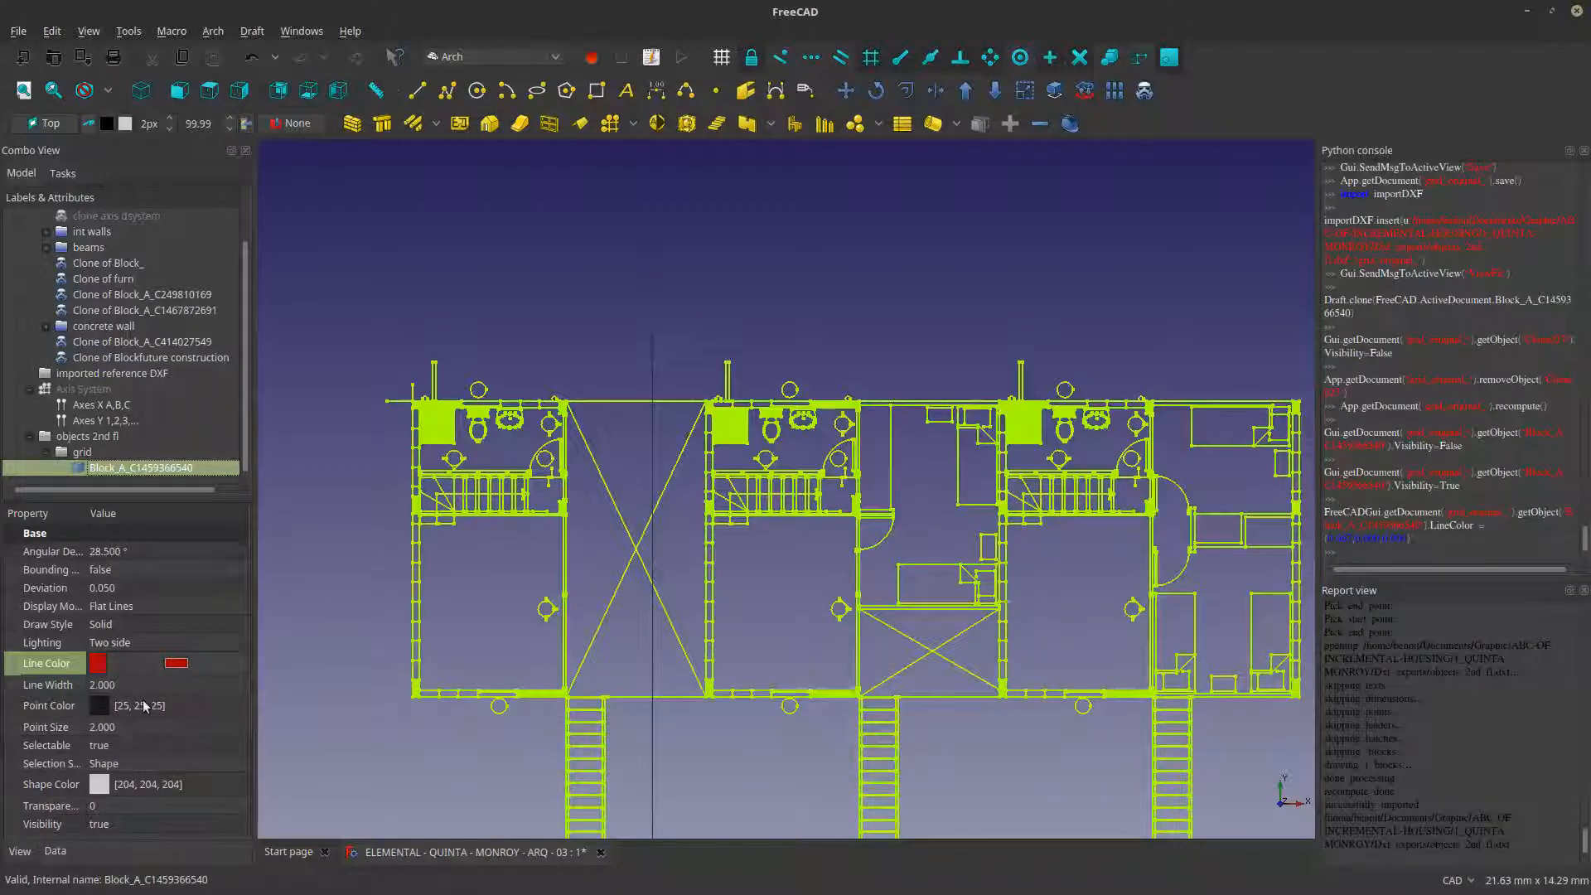
left_click(55, 851)
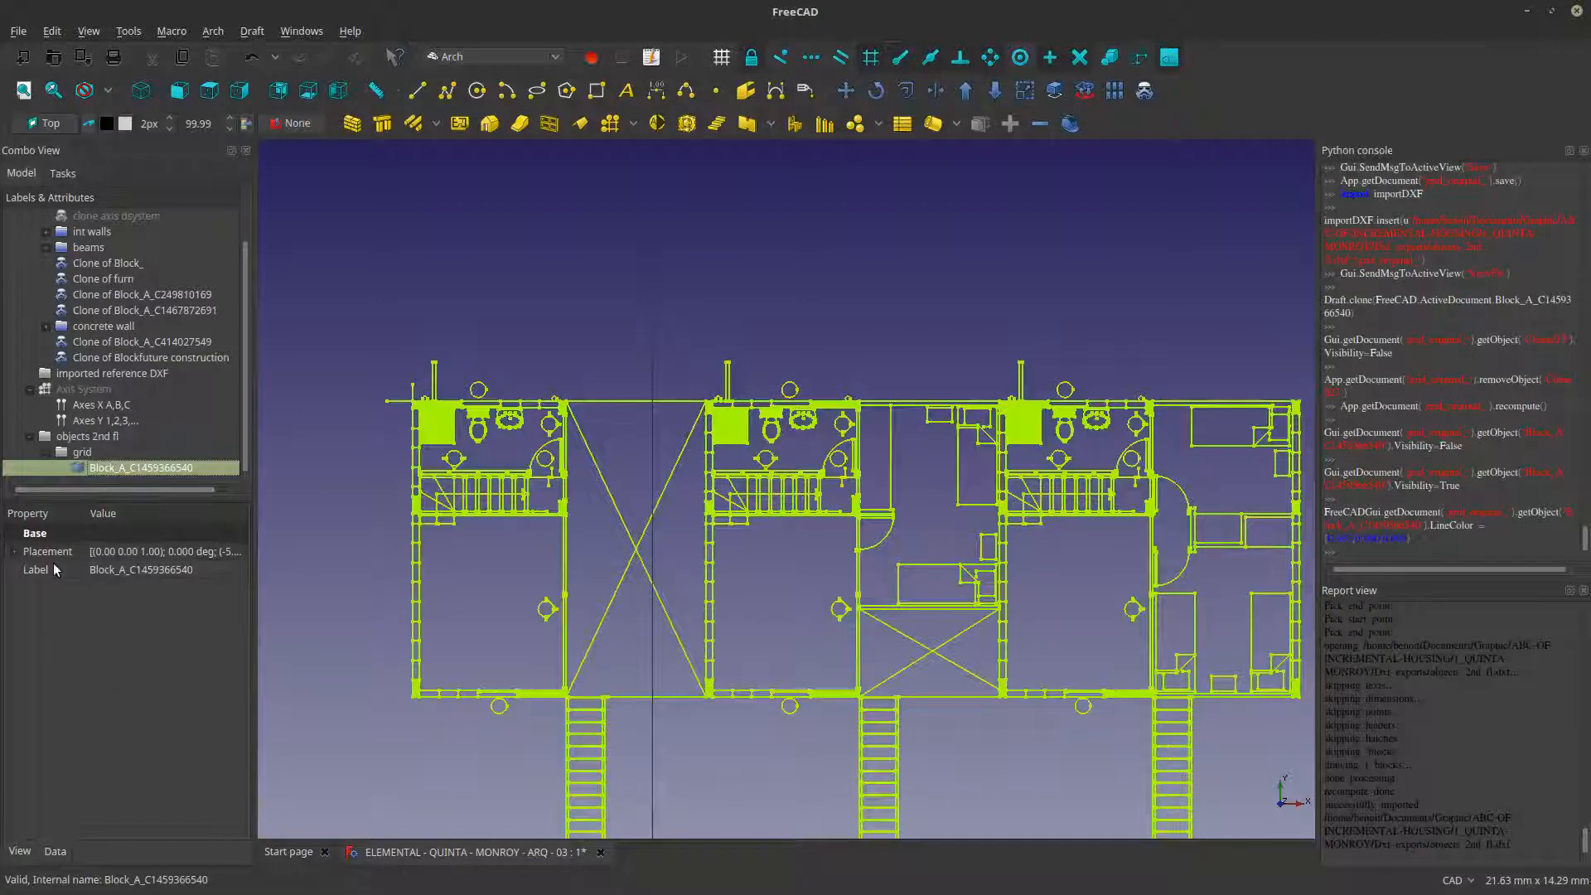
left_click(14, 556)
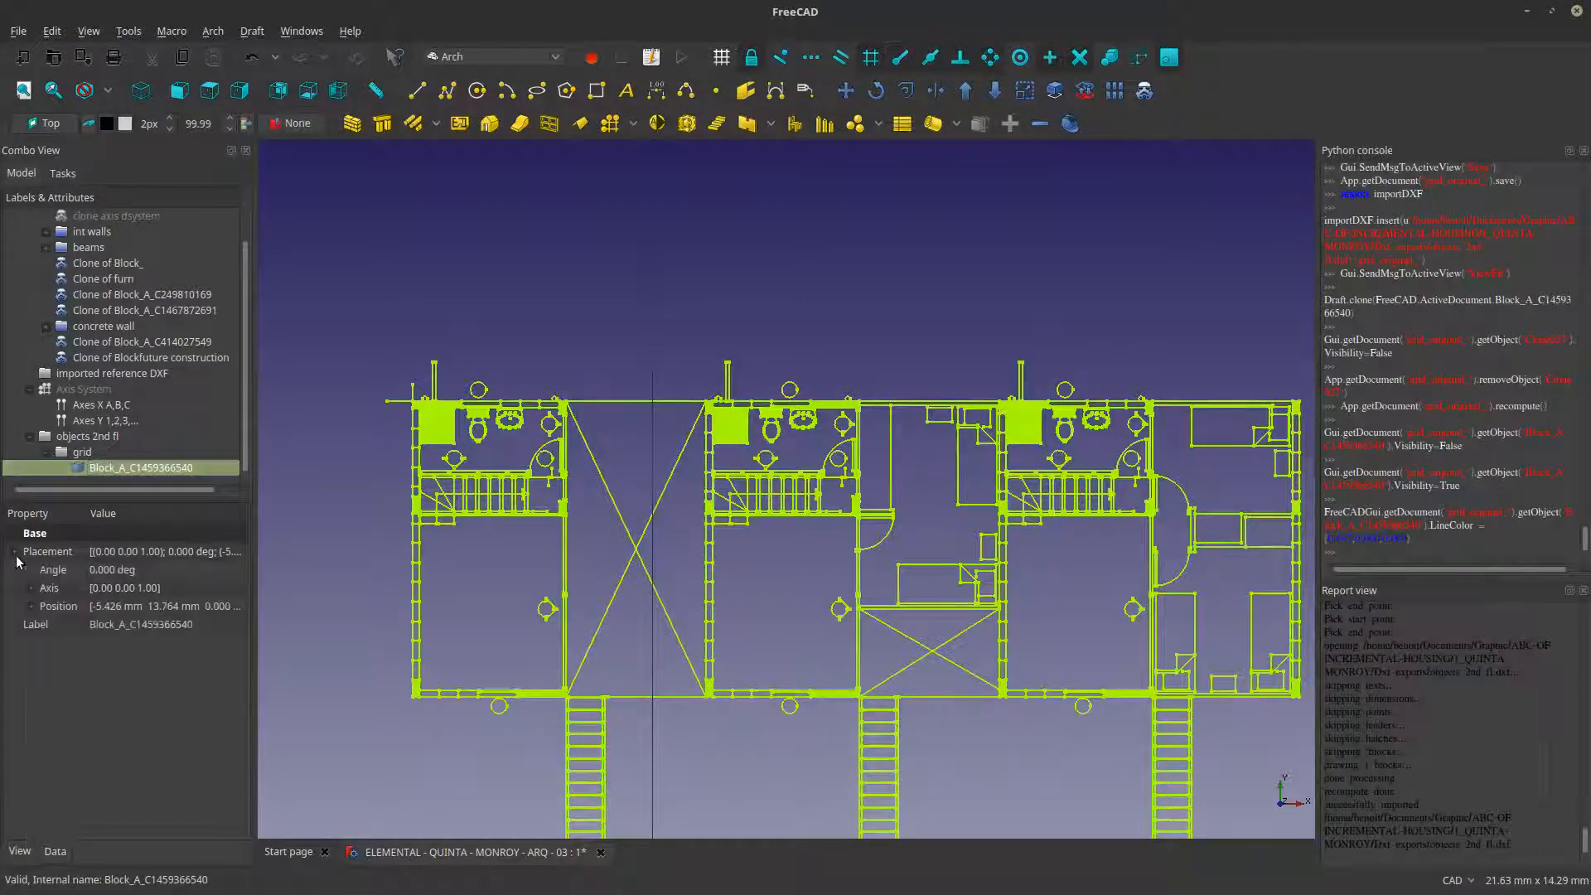
left_click(31, 608)
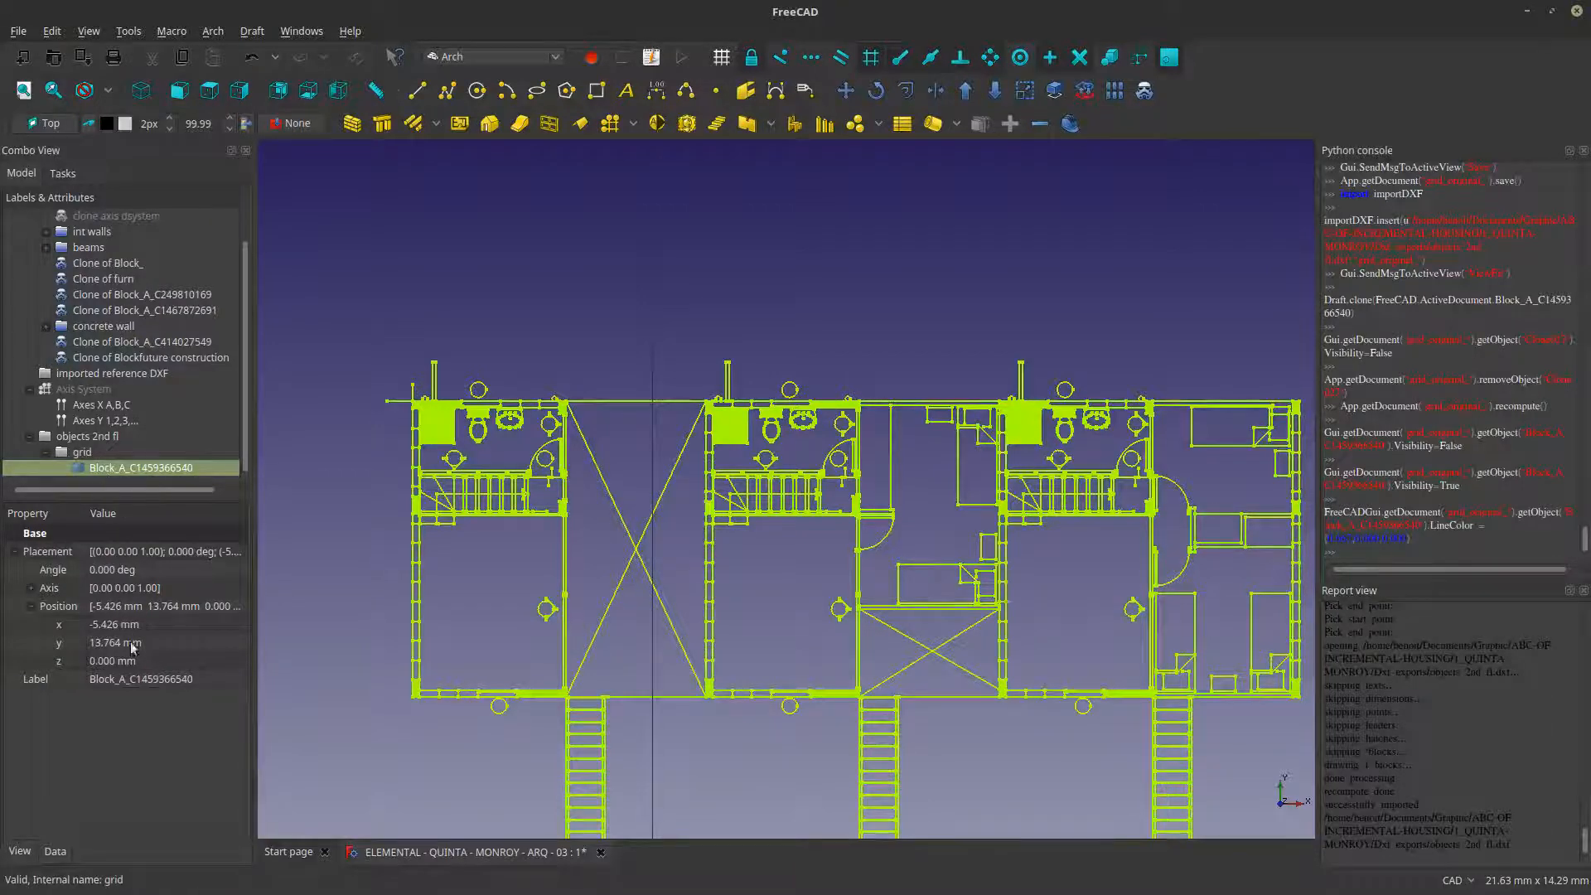
- Scale the second-floor block by 1000 in X, Y and Z from the plan's lower-left outer wall corner
left_click(91, 470)
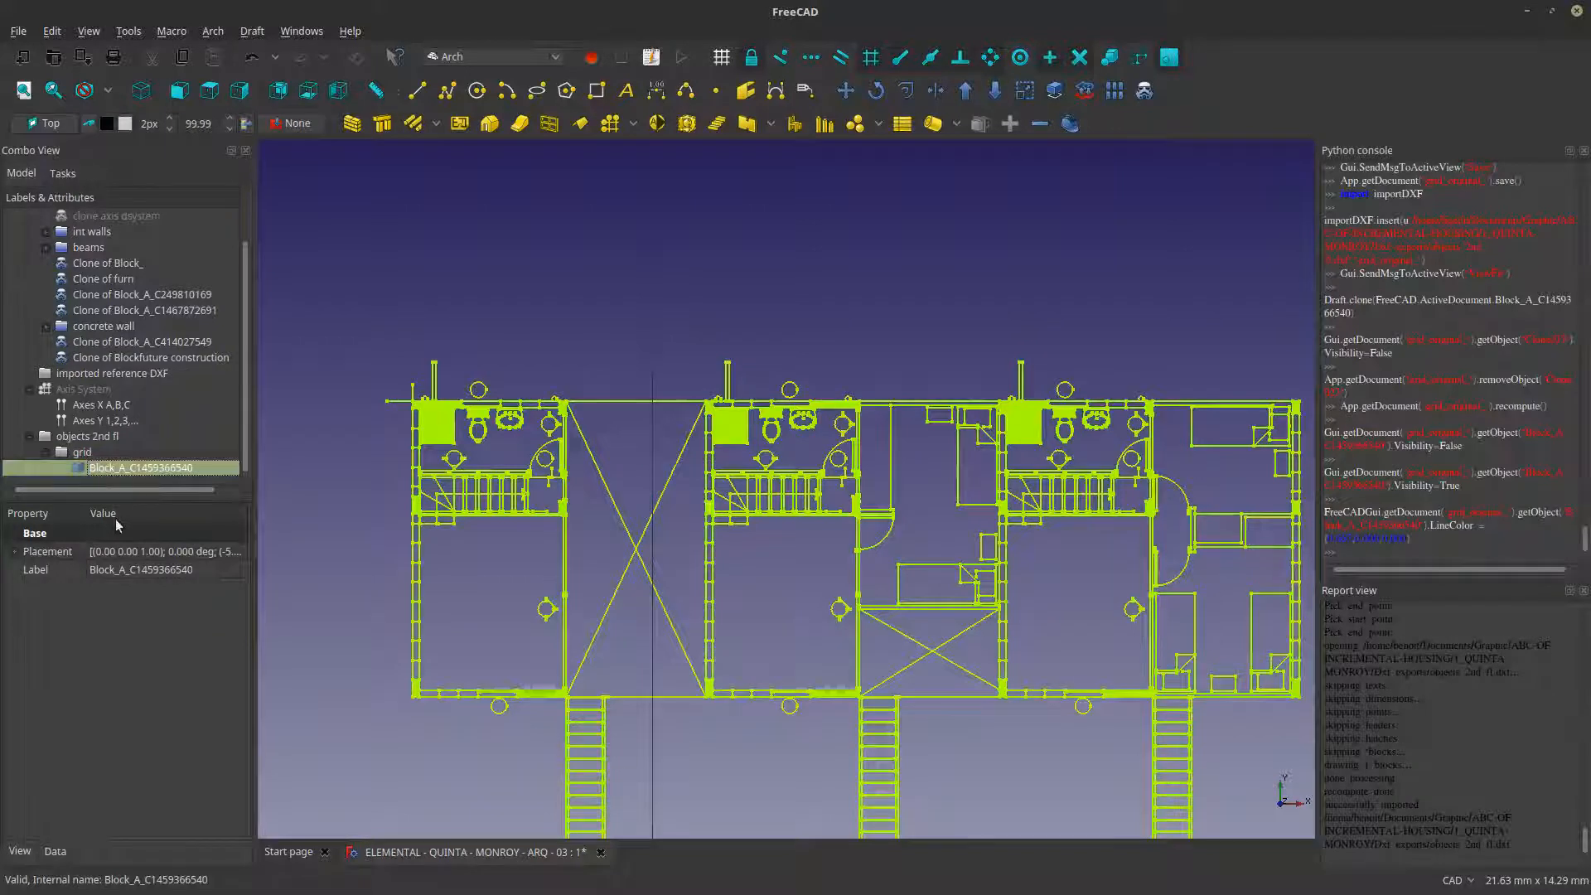
left_click(1025, 91)
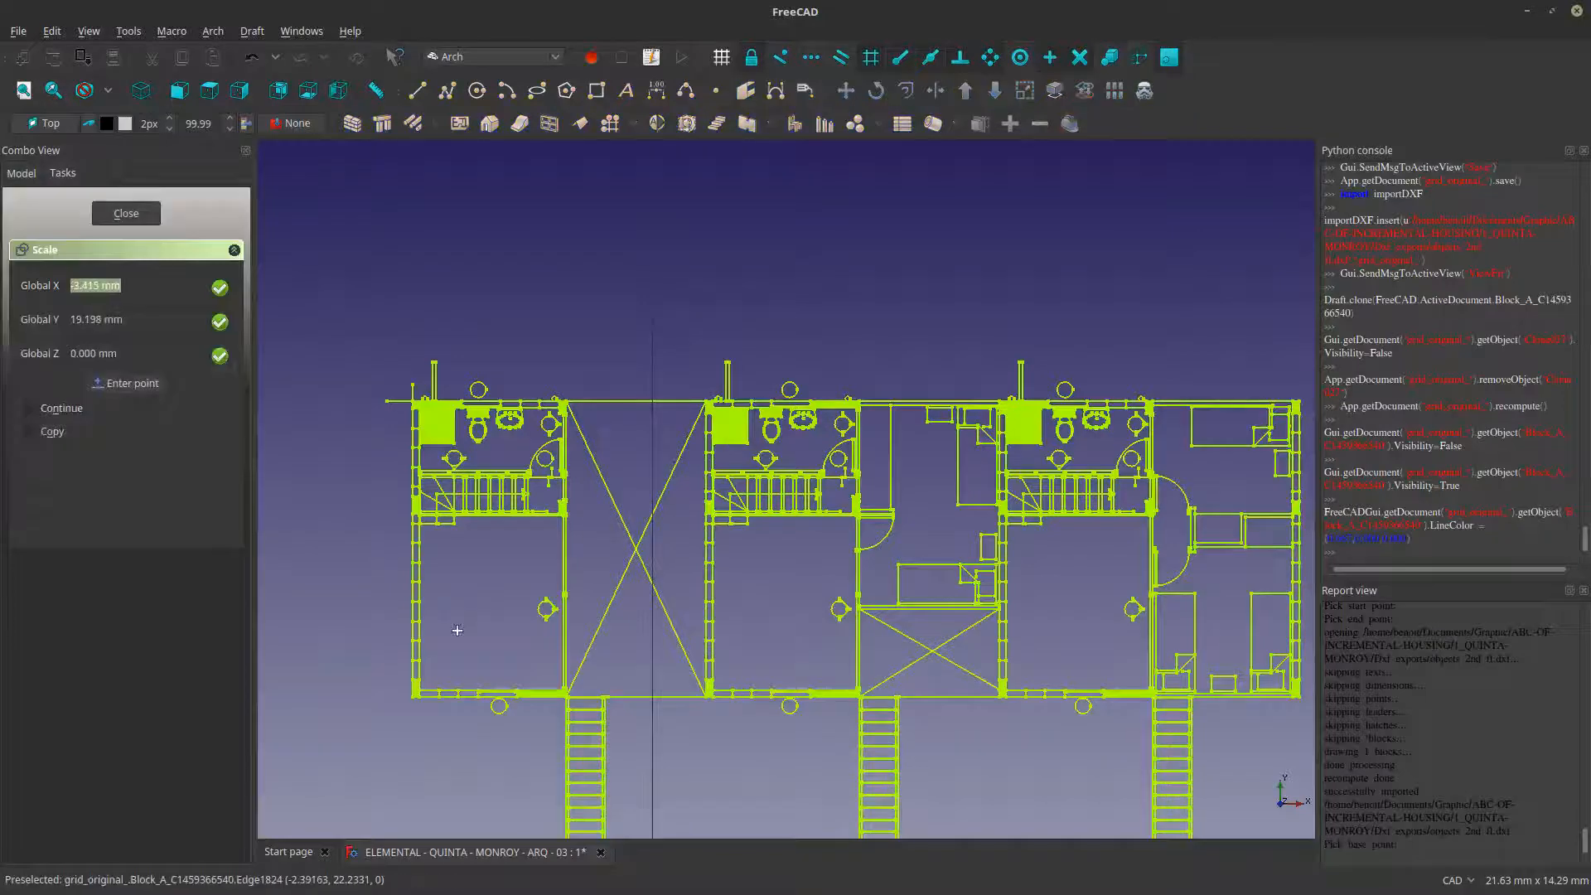
scroll(410, 699, "up", 2)
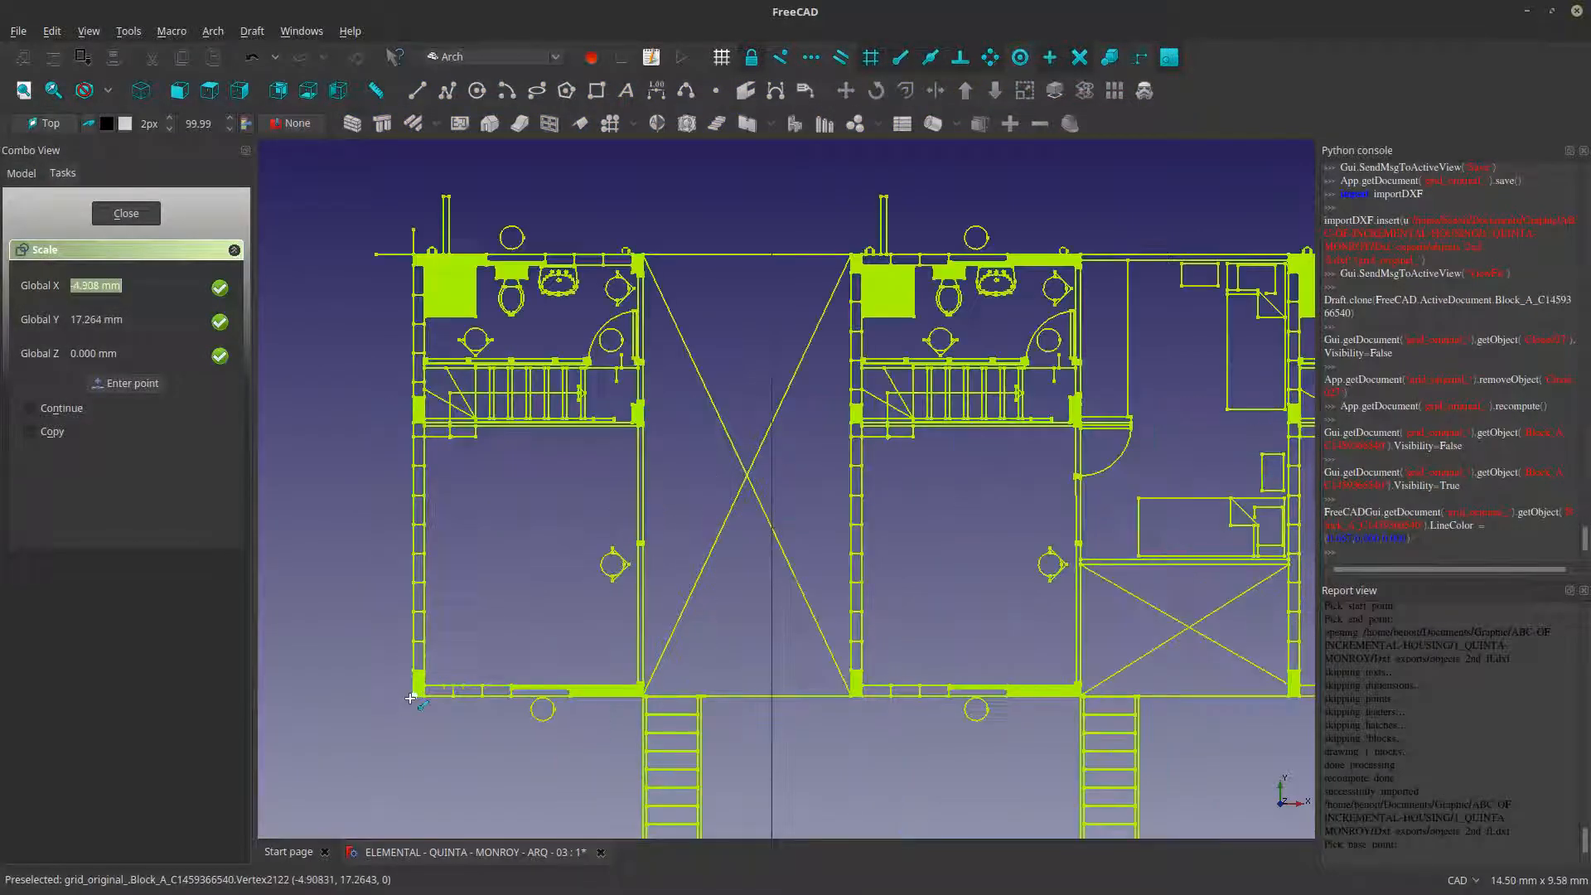
scroll(406, 704, "up", 4)
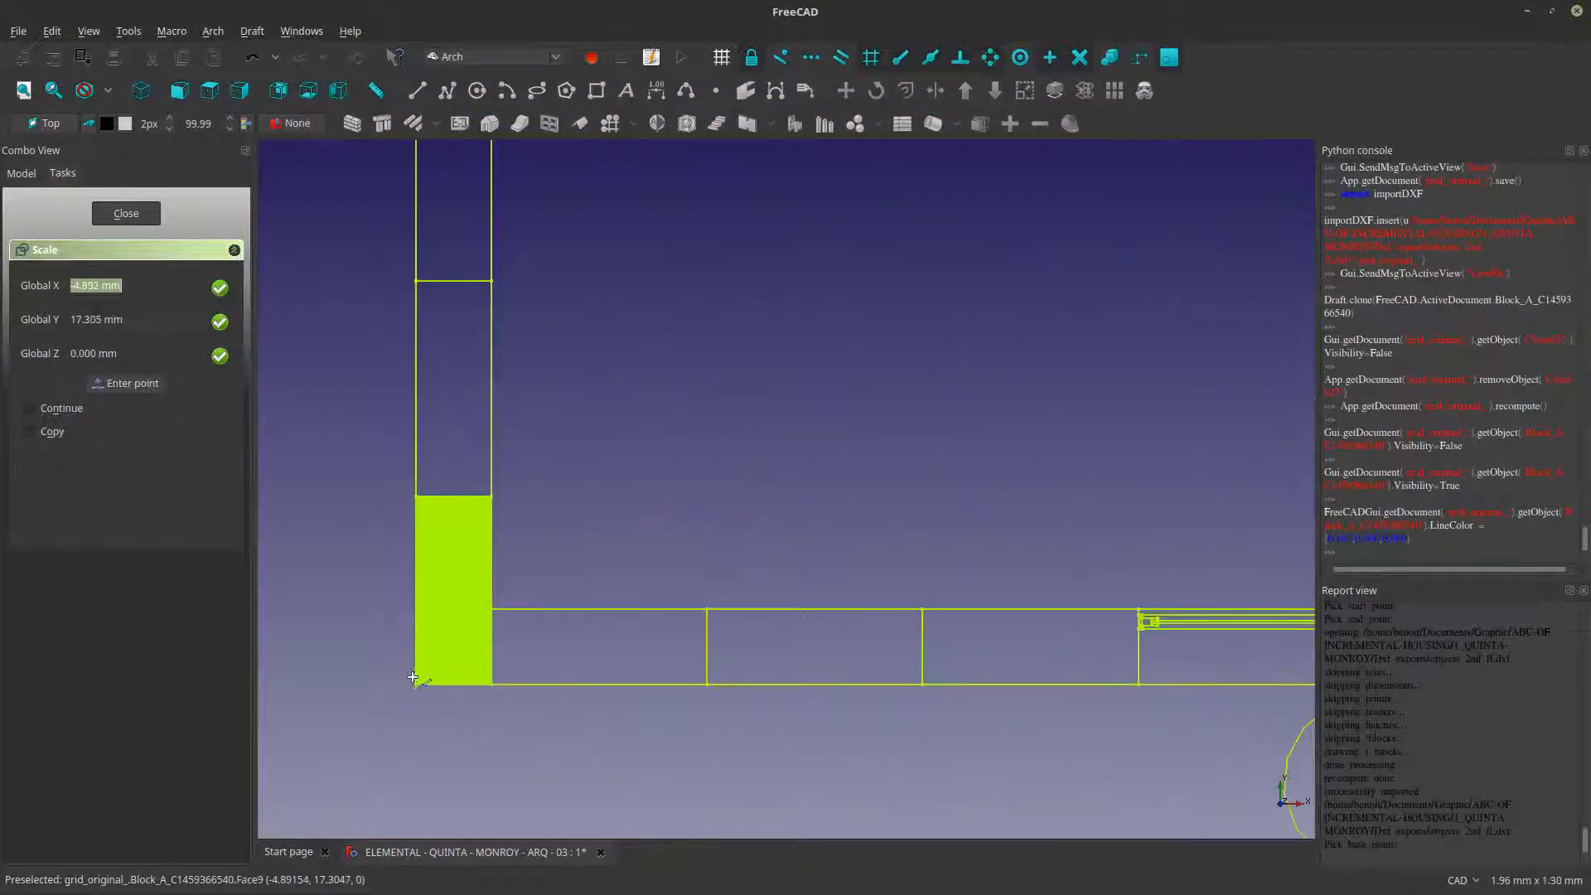
left_click(415, 683)
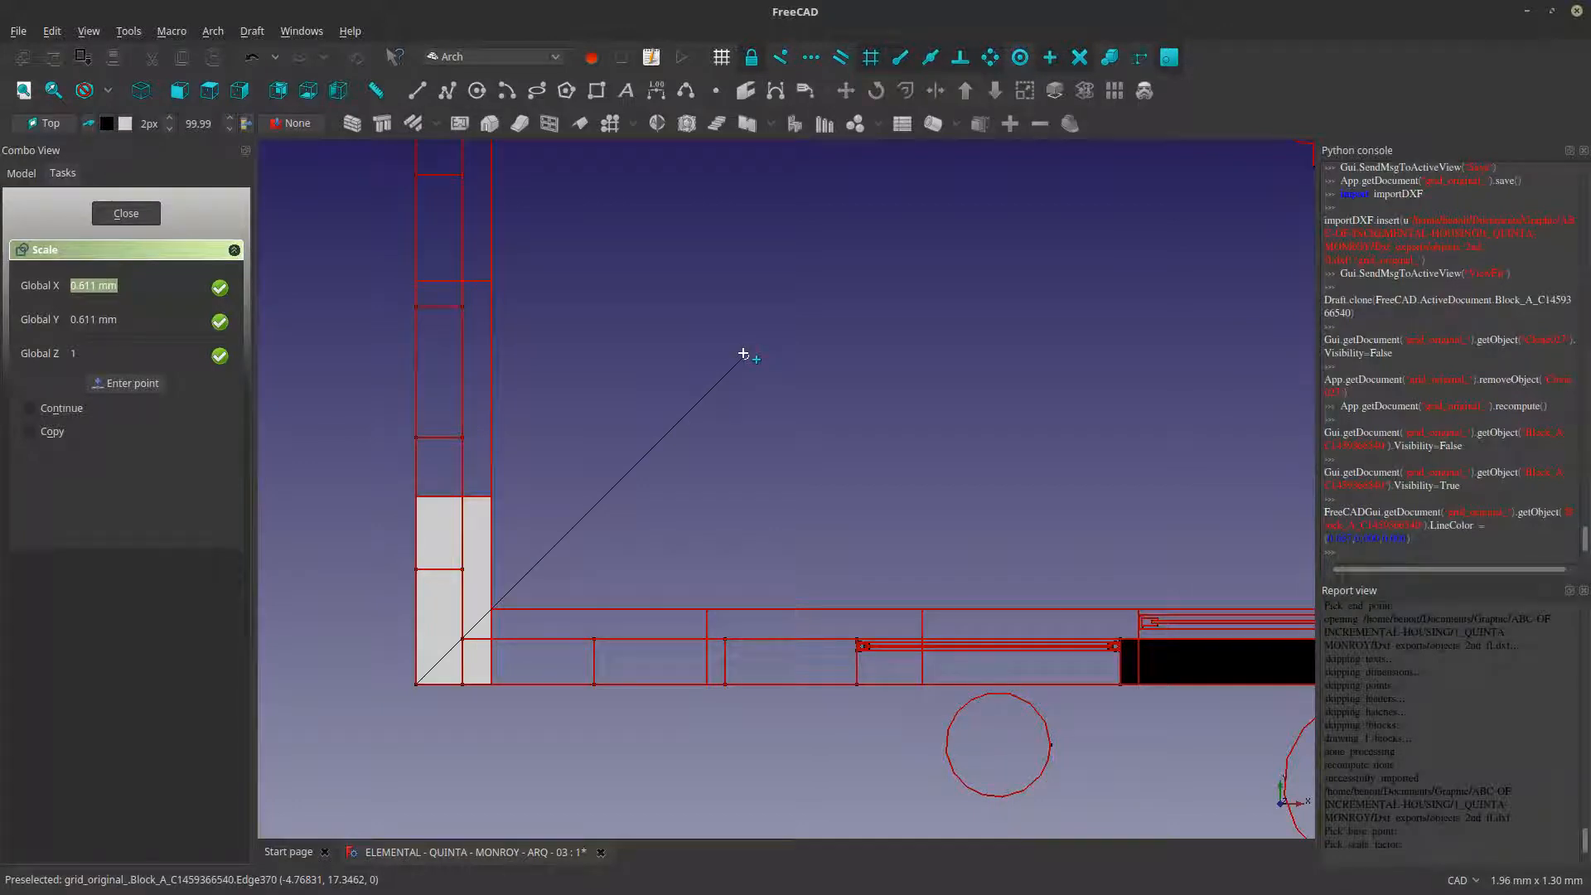
type("1000")
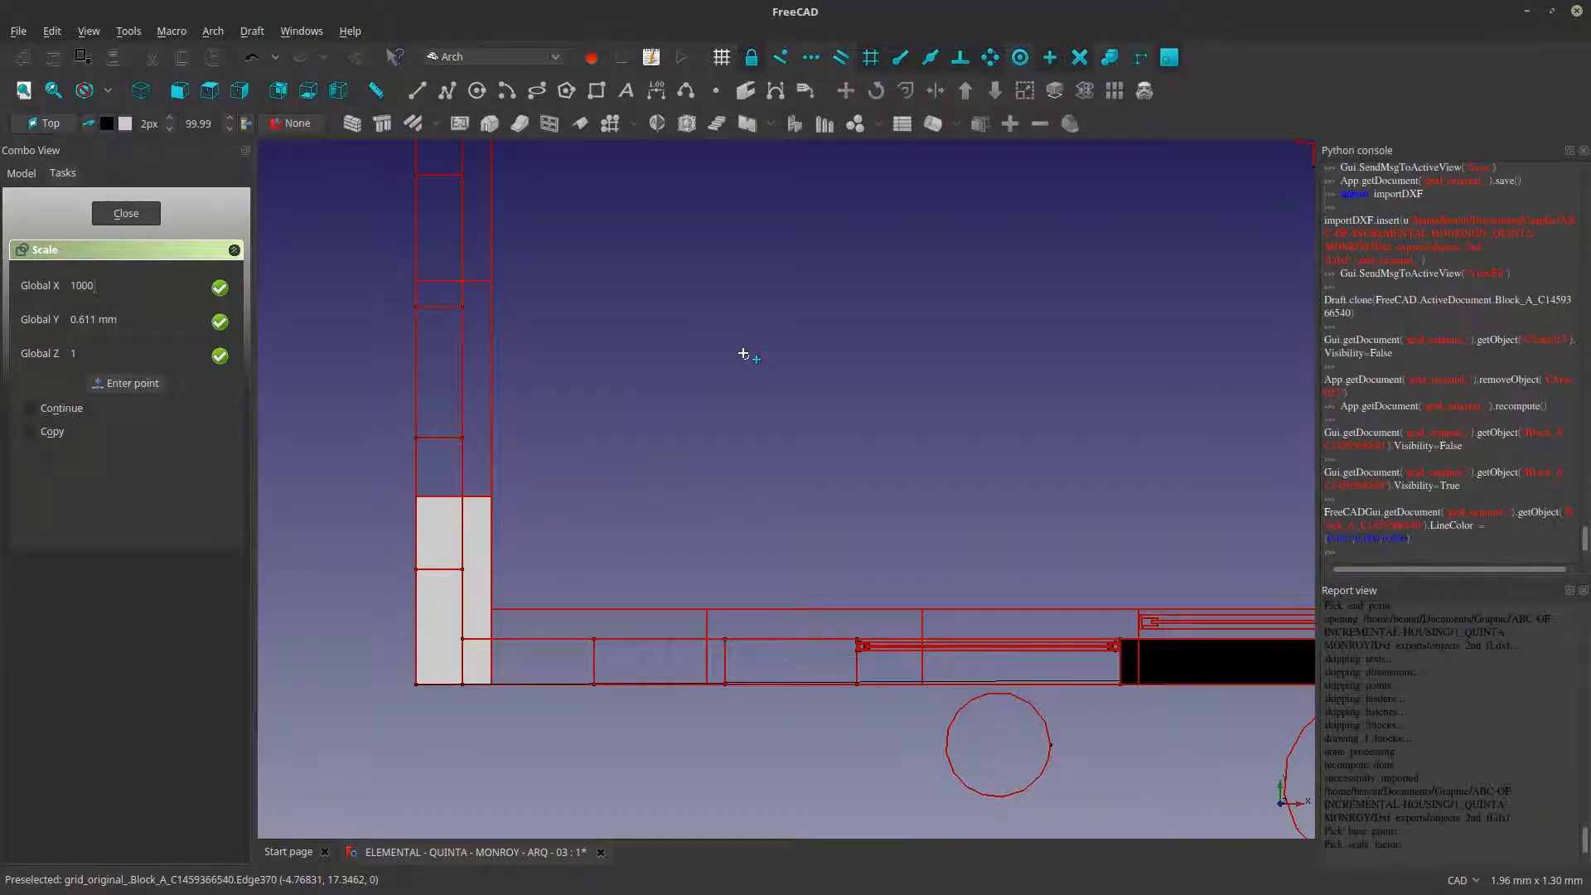
type("10000")
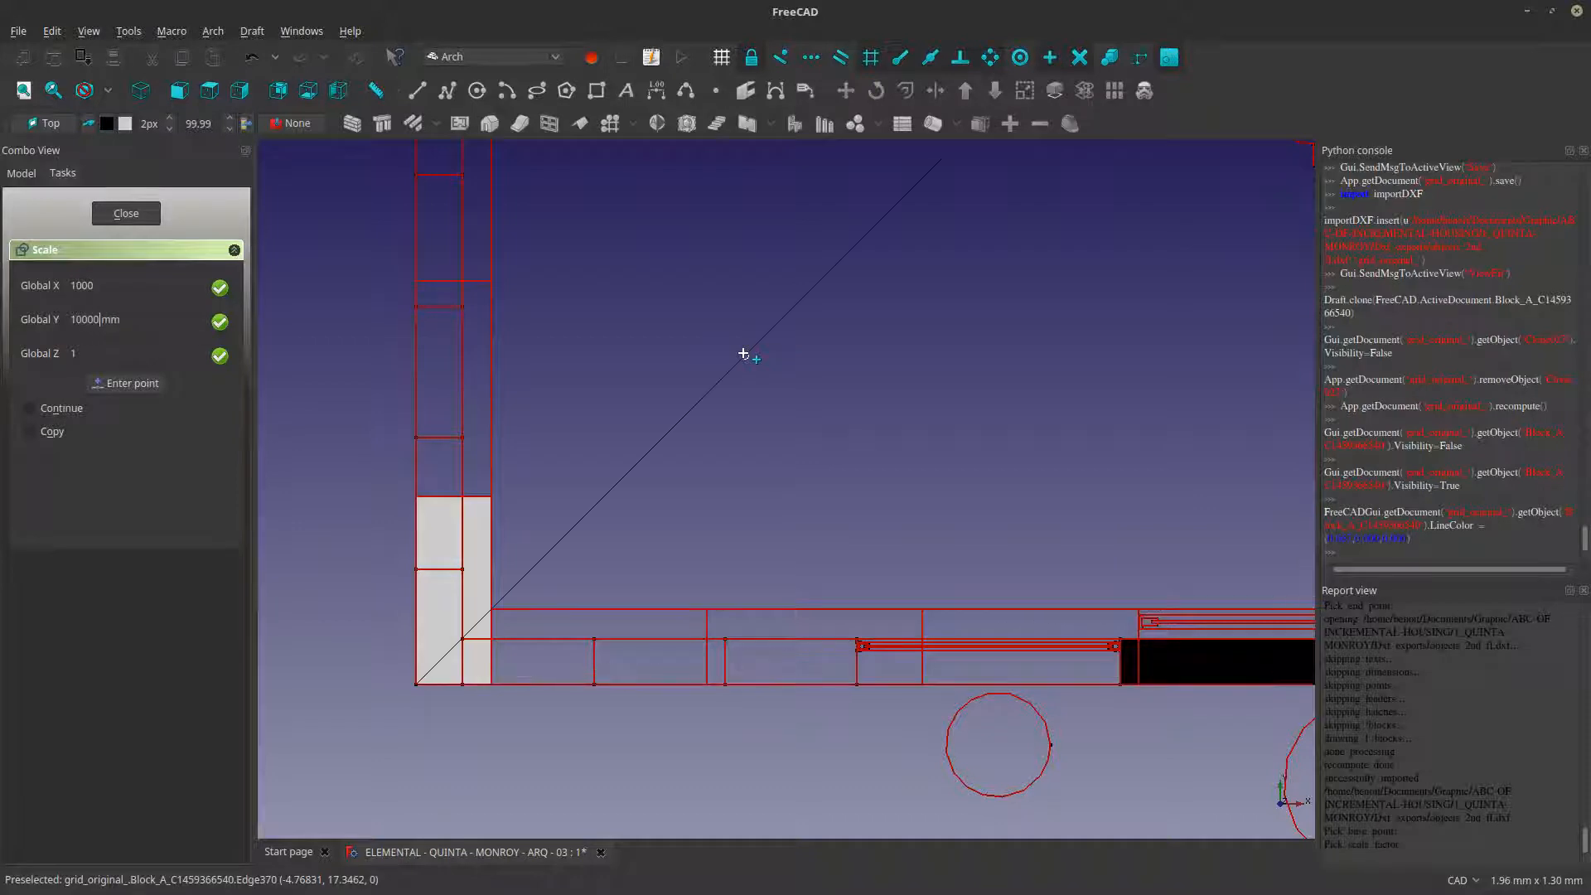
key("BackSpace")
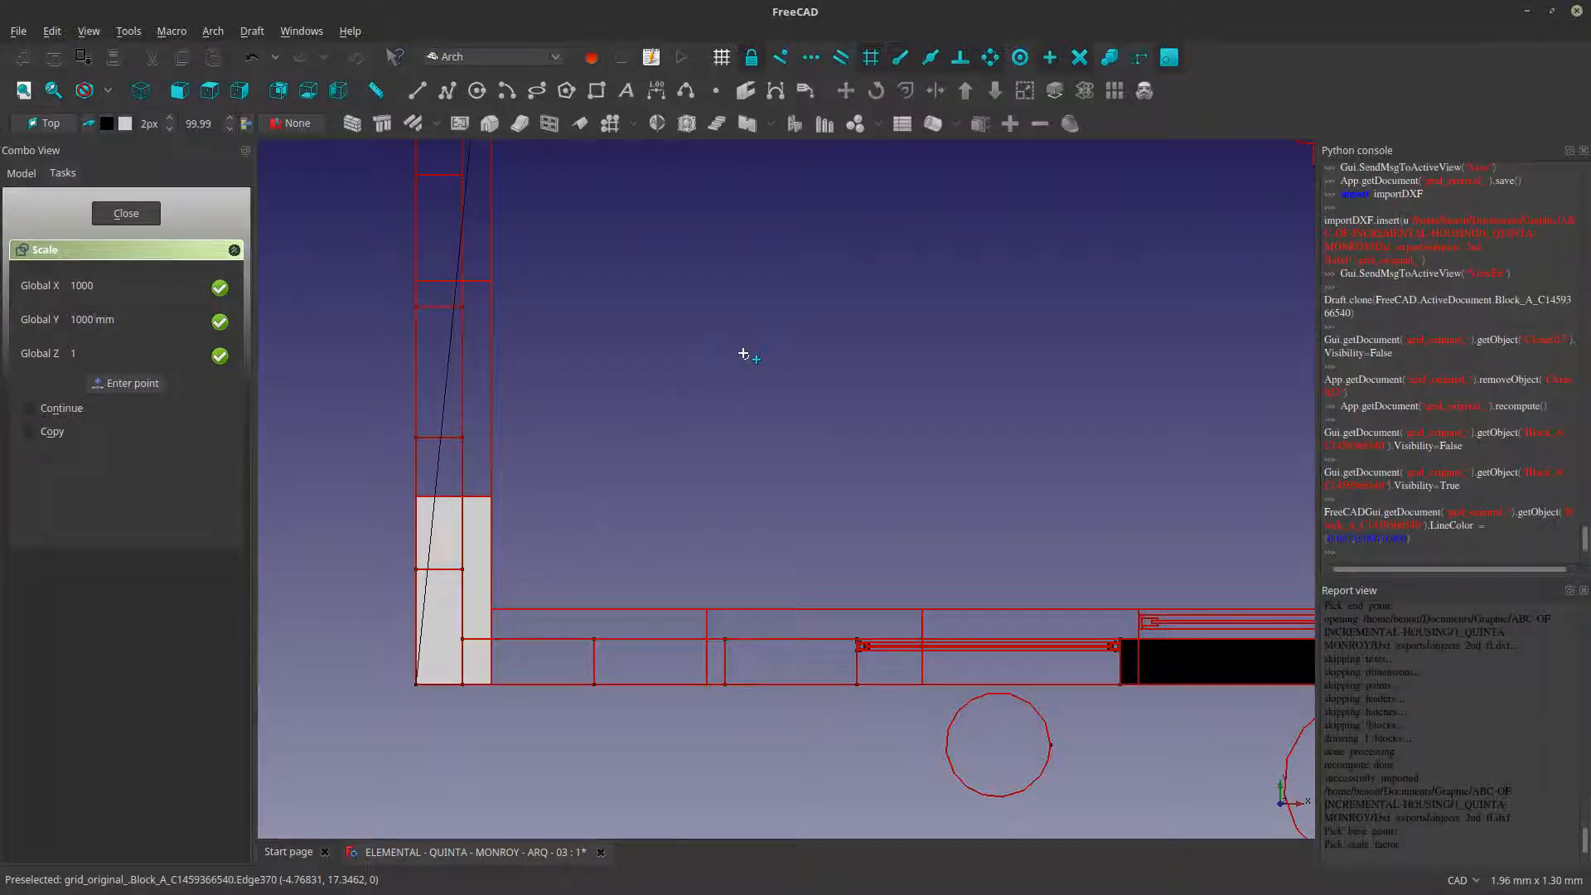
type("1000")
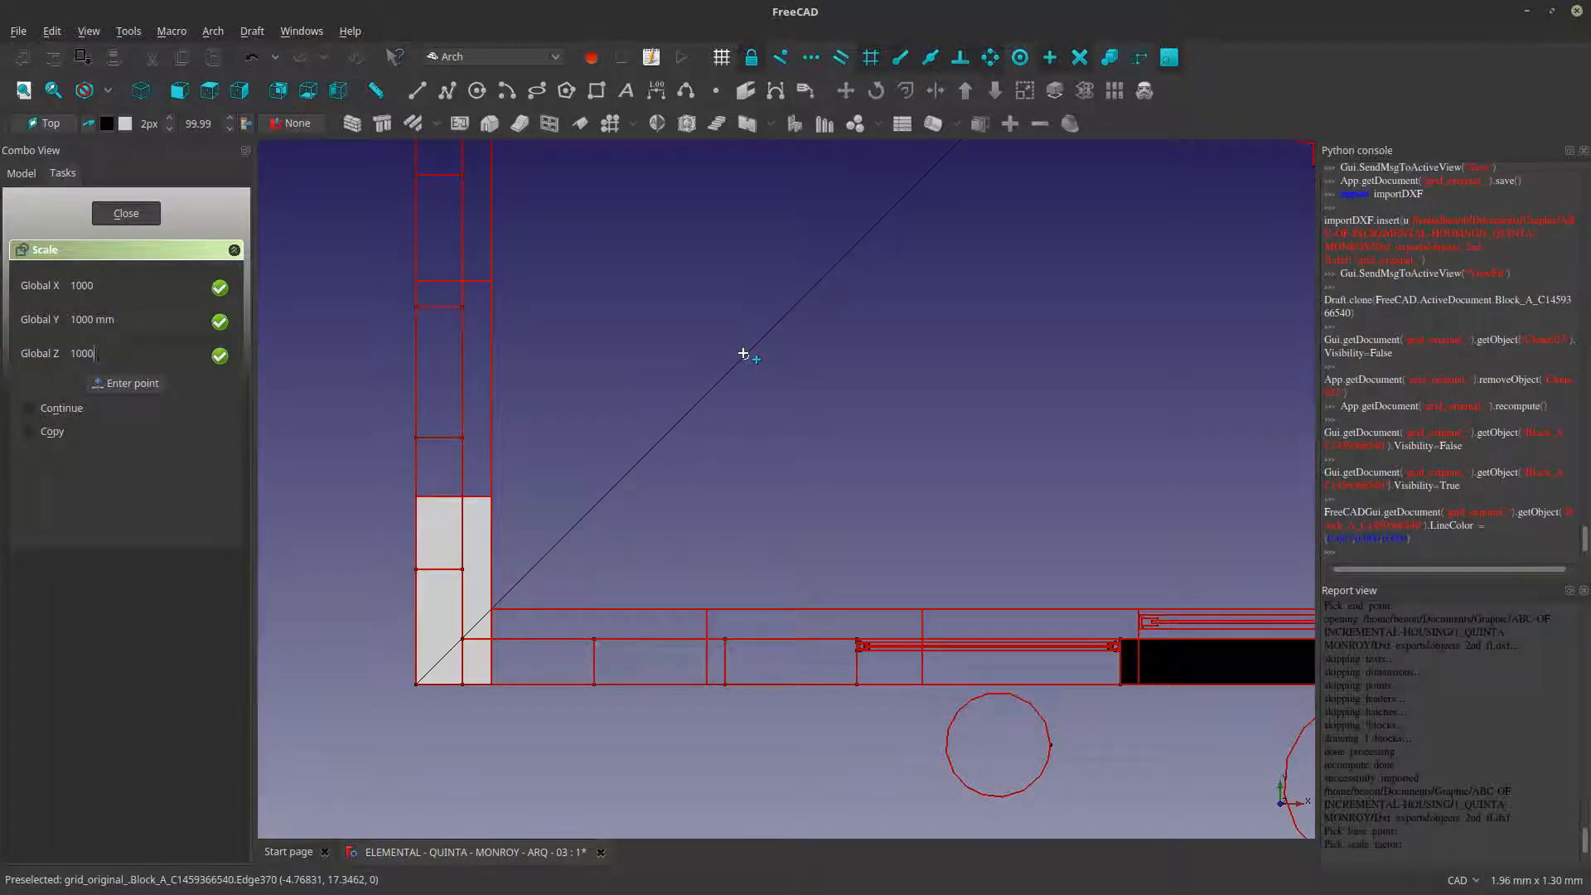
key("Return")
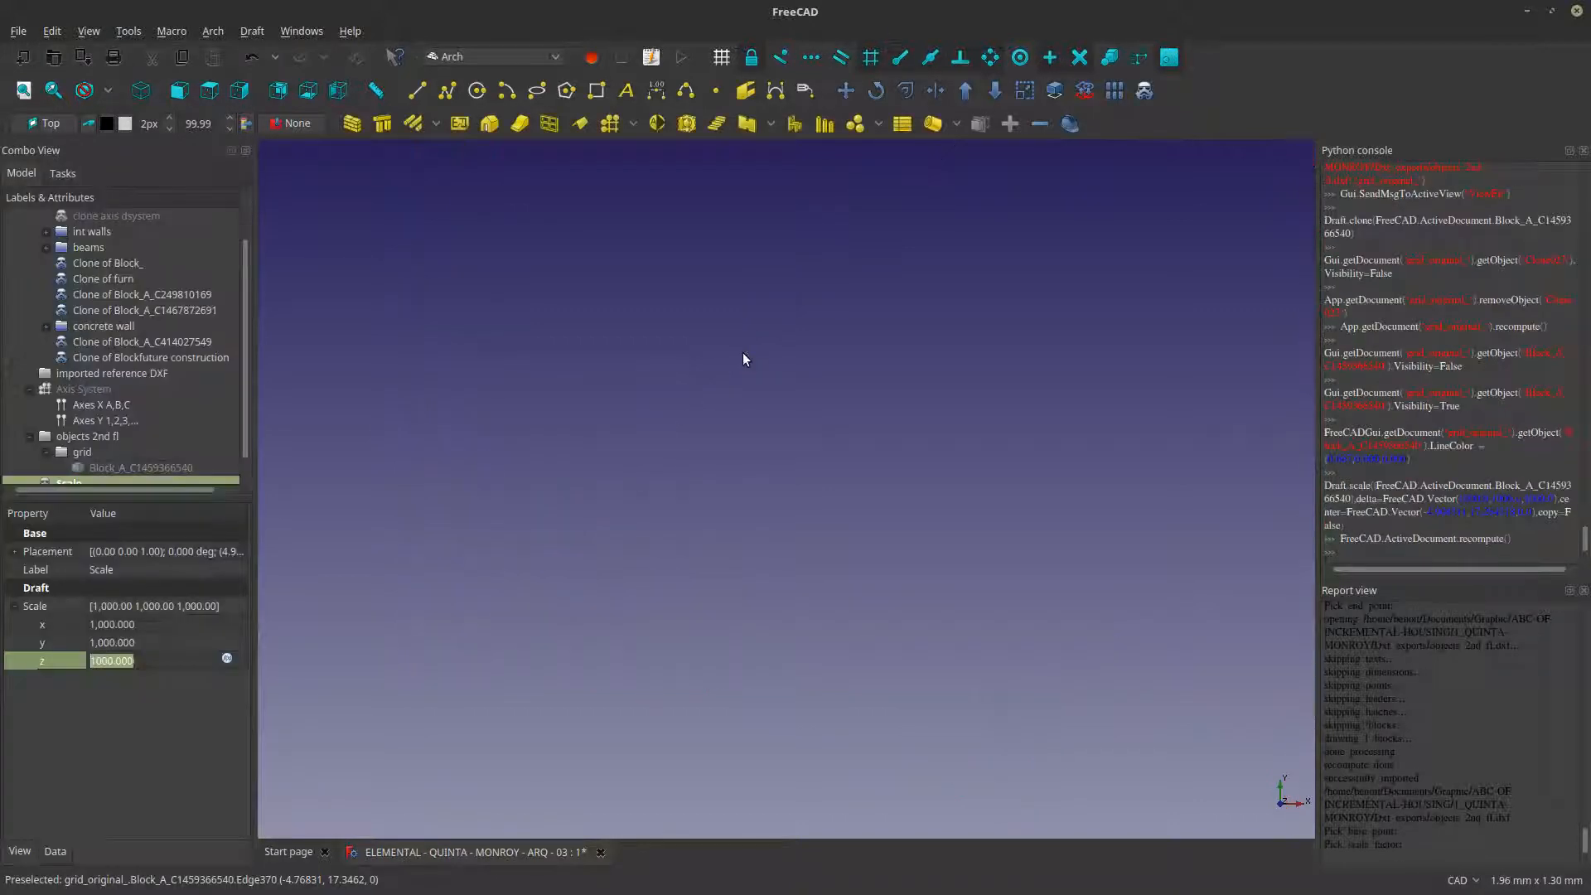
scroll(815, 449, "down", 15)
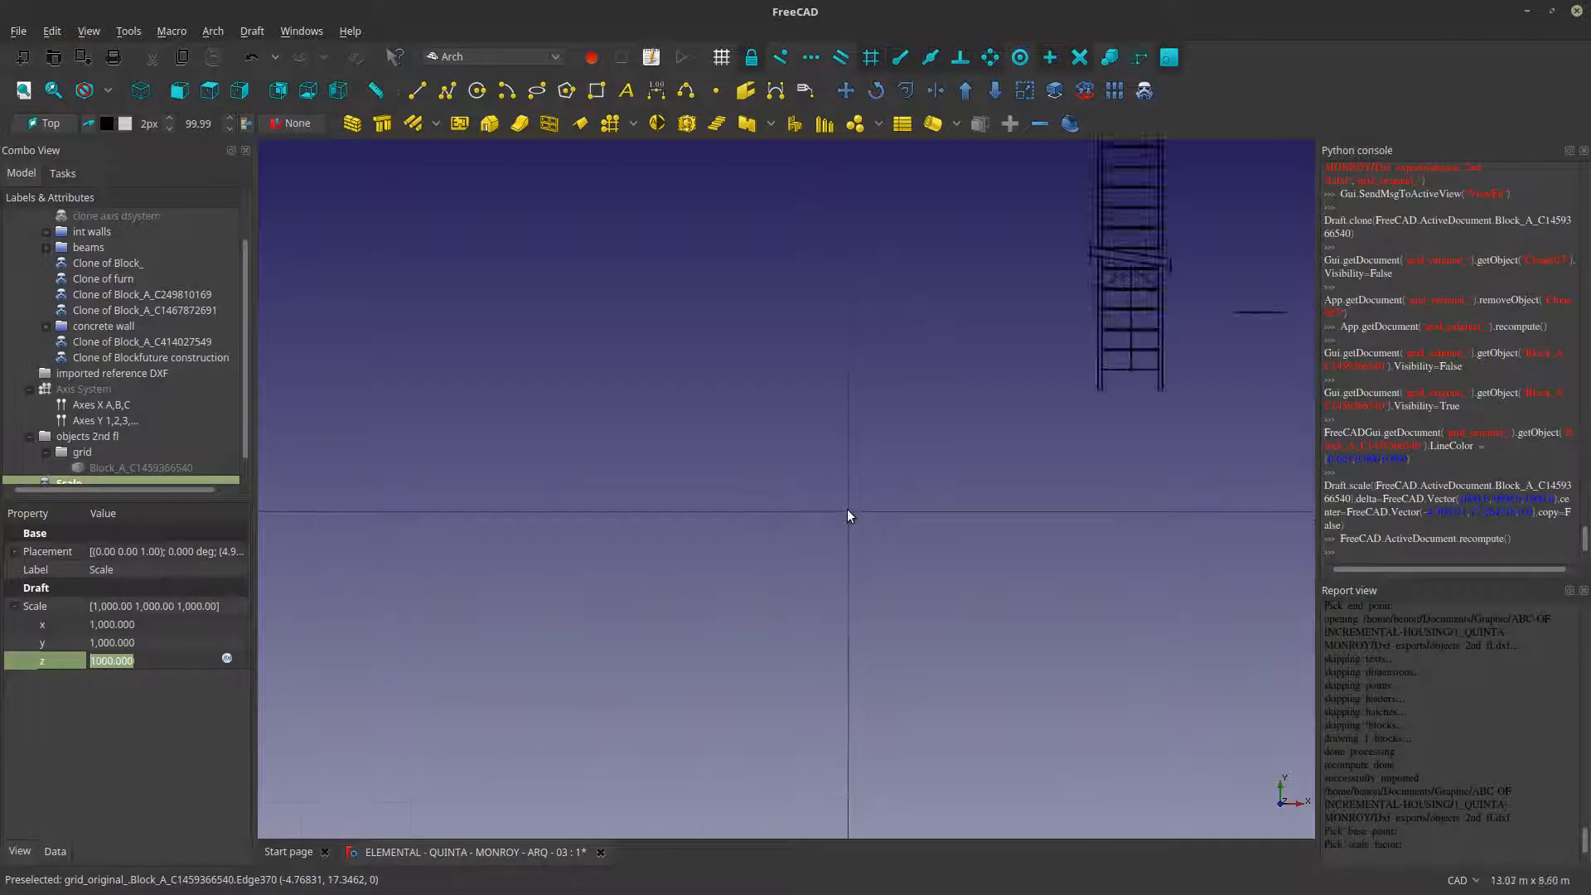
scroll(847, 515, "down", 5)
scroll(958, 552, "up", 1)
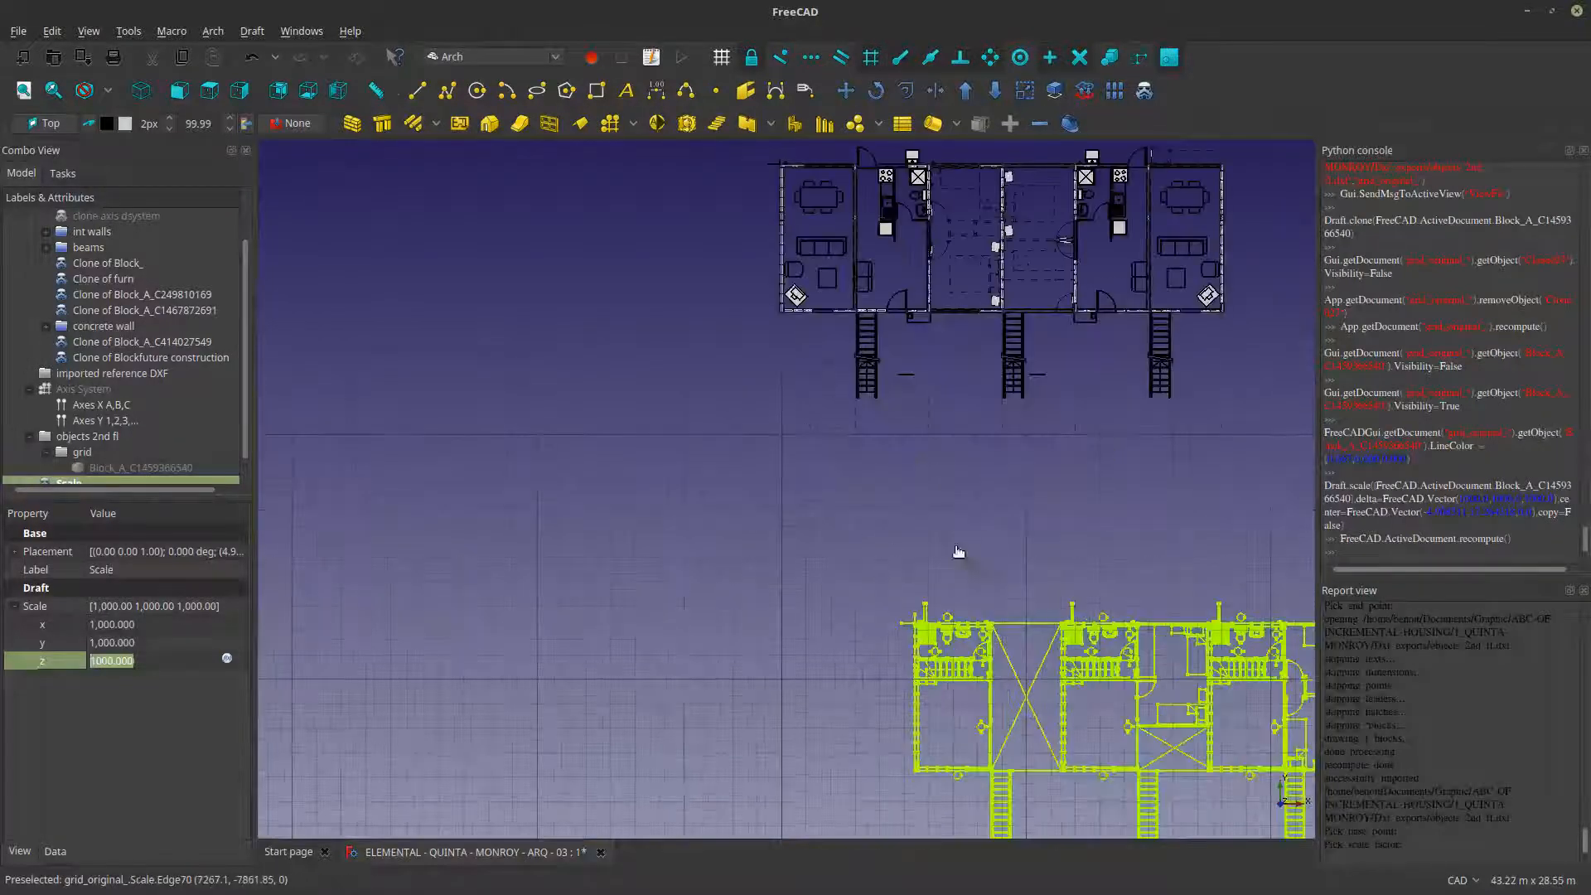
- Move the scaled second-floor plan from its upper-left outer wall corner onto the matching corner of the ground-floor plan
scroll(959, 551, "up", 12)
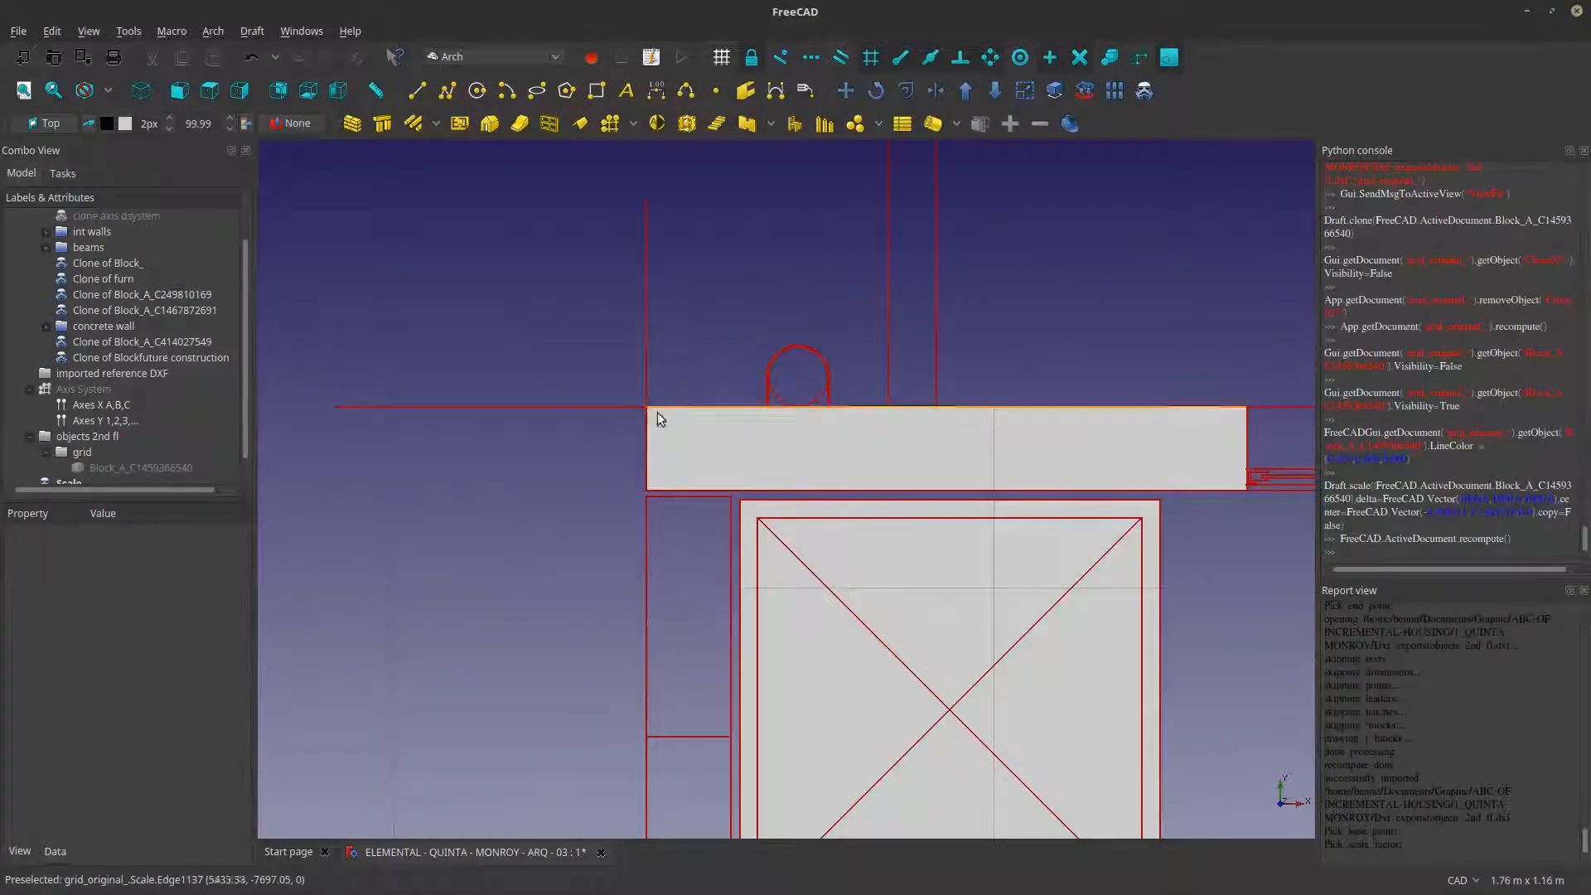
left_click(658, 411)
left_click(845, 90)
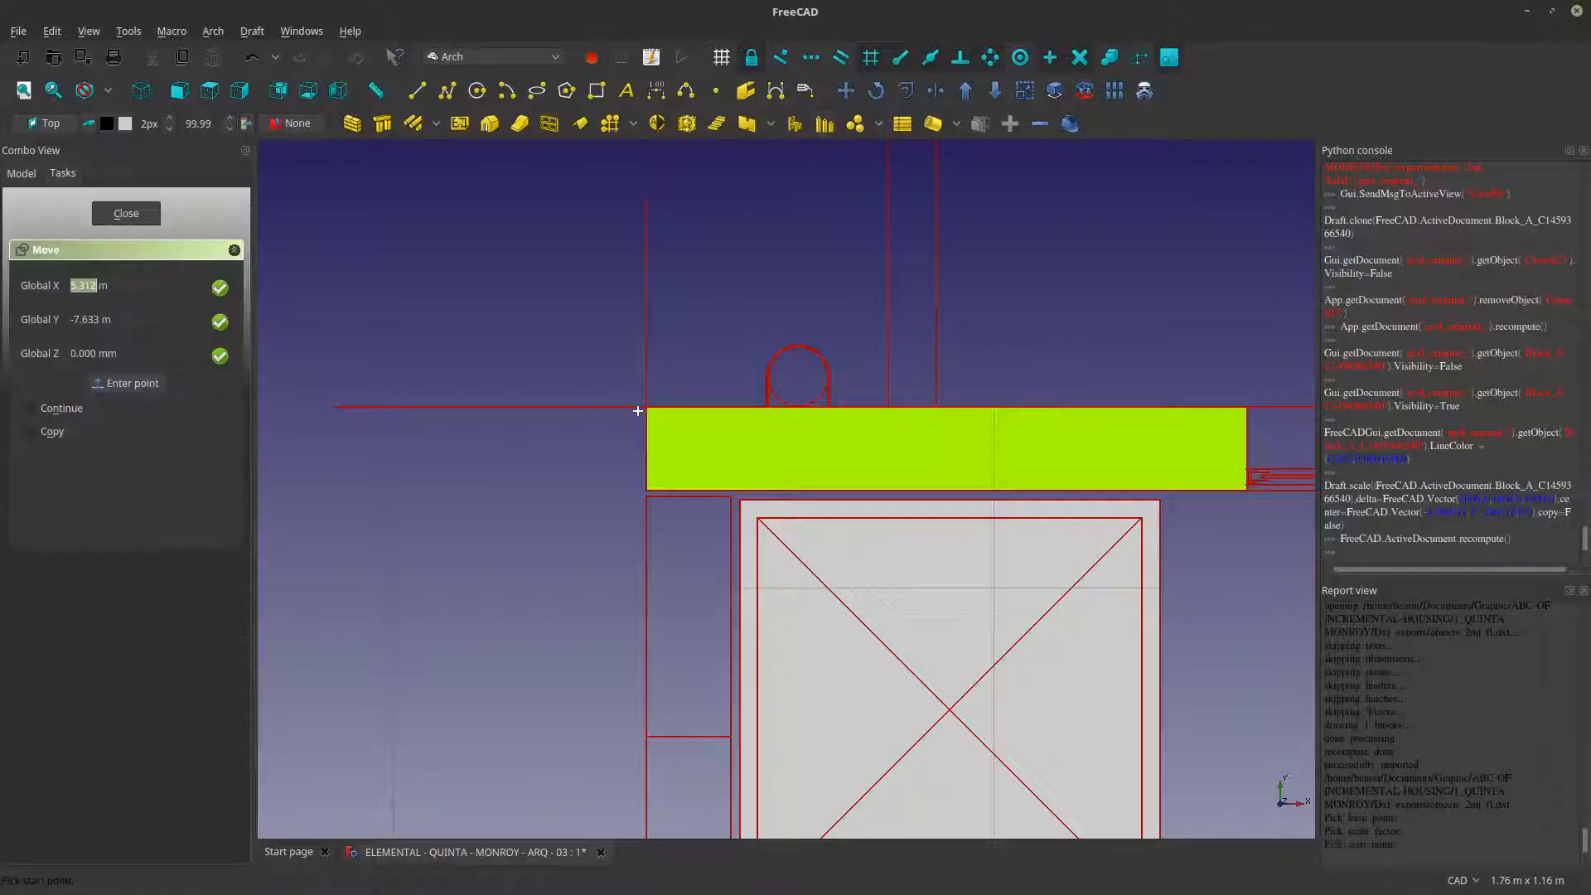
left_click(645, 404)
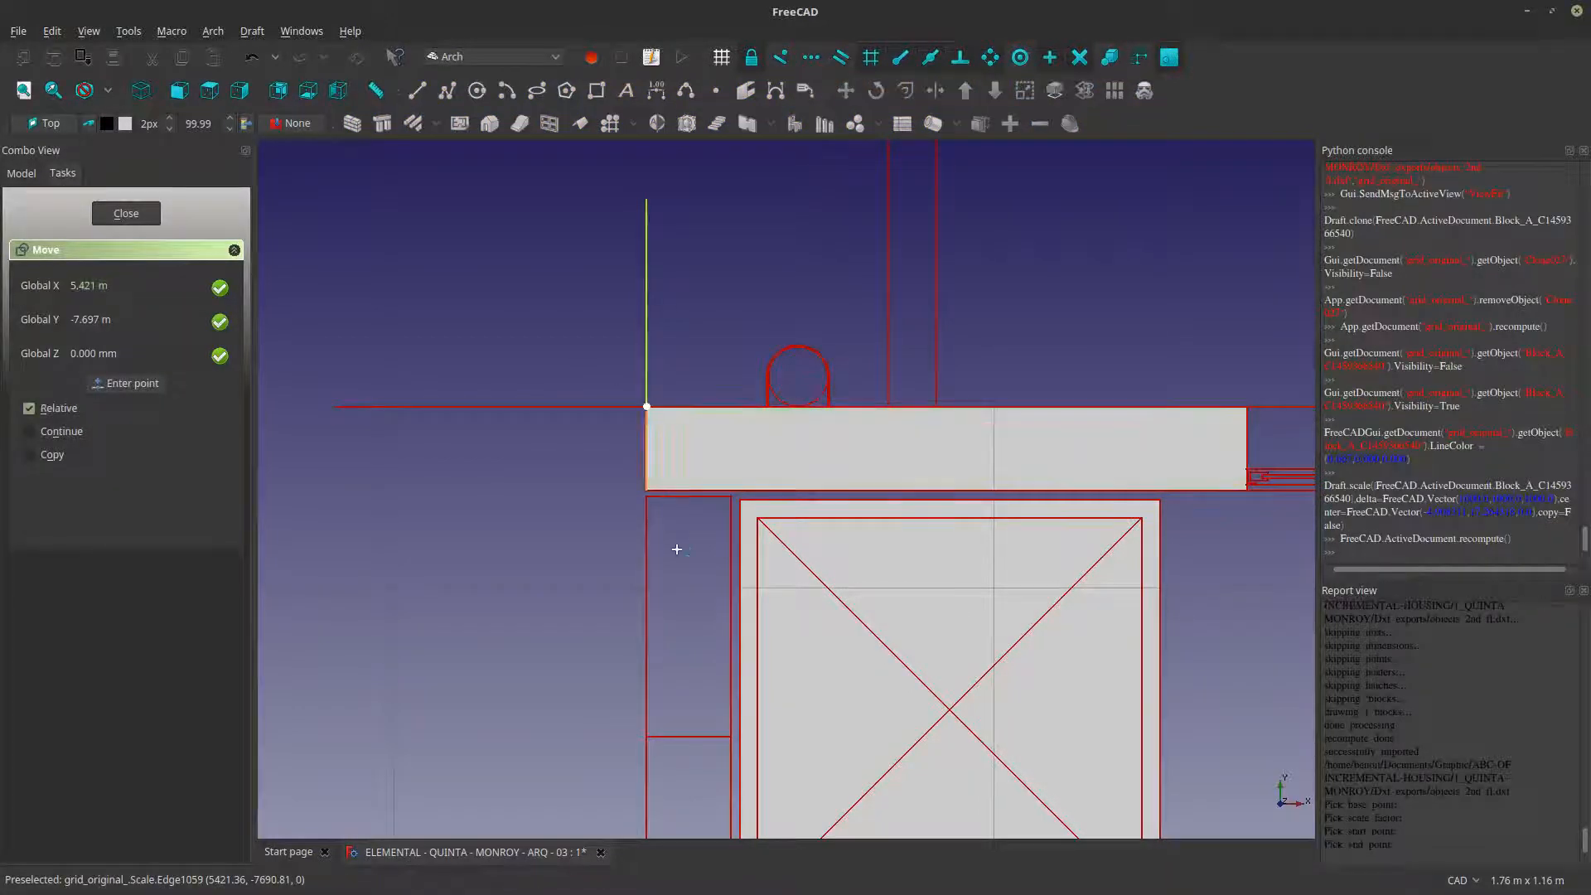
scroll(674, 550, "down", 10)
scroll(715, 553, "down", 7)
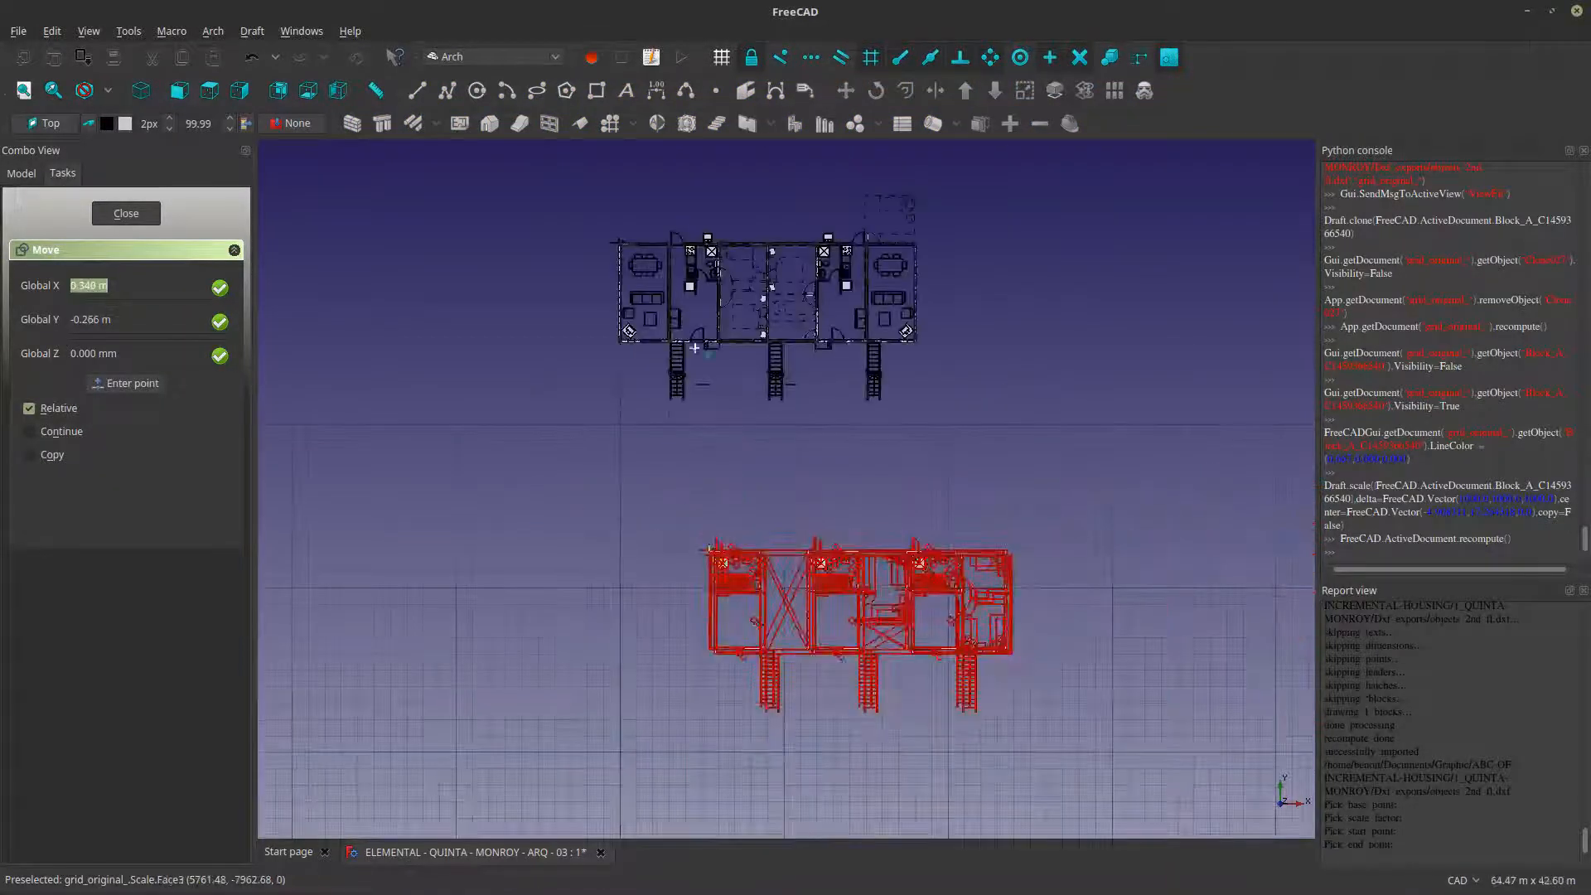
scroll(615, 247, "up", 15)
middle_click_drag(676, 207, 605, 618)
left_click(626, 520)
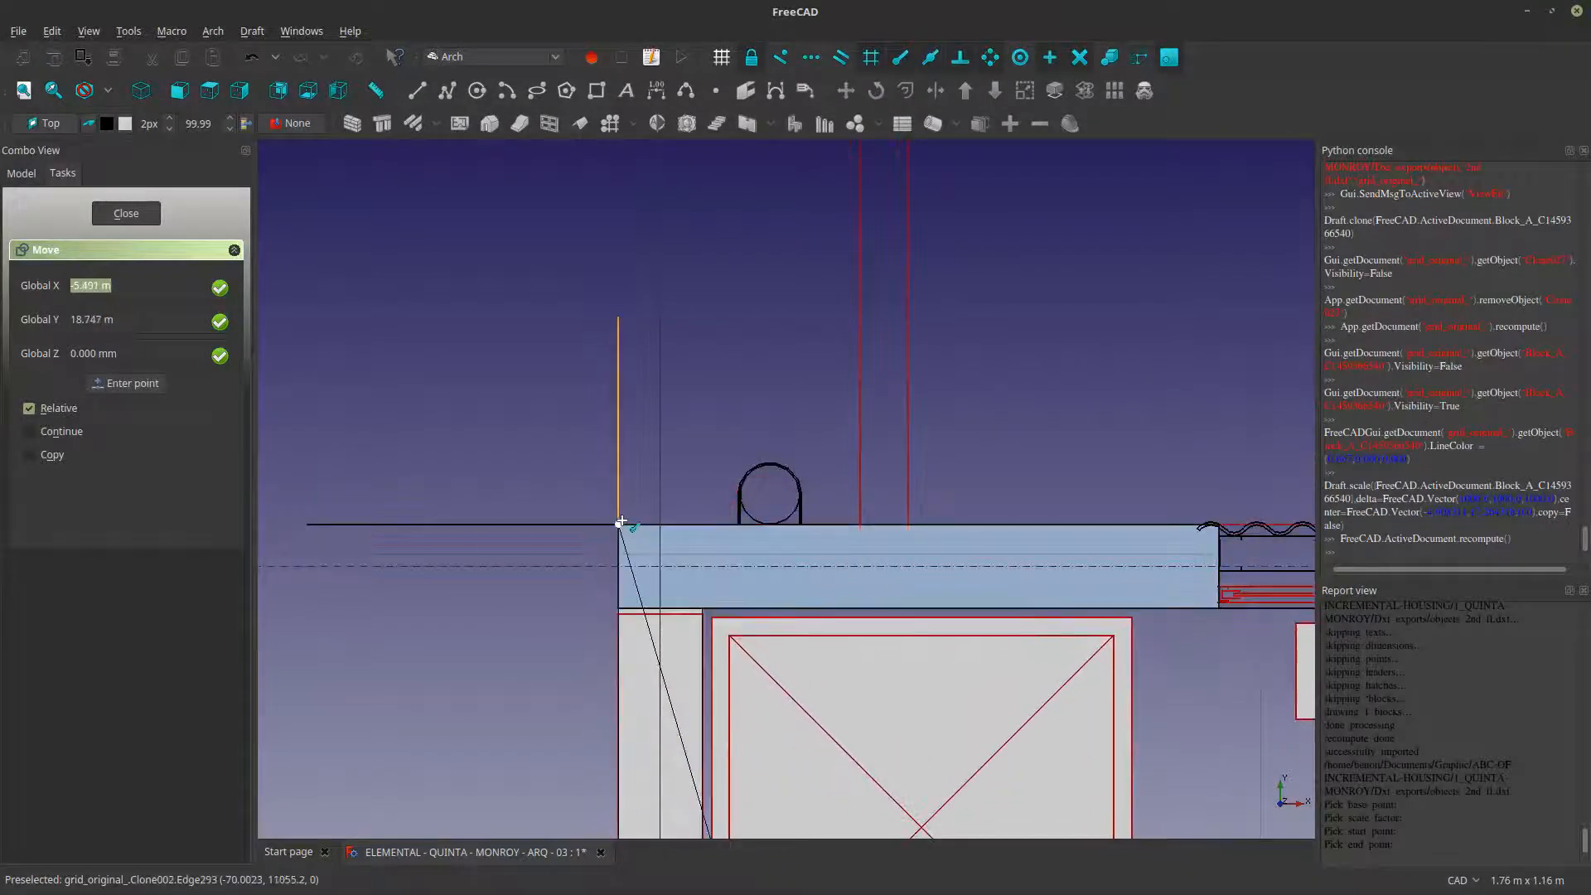
- Examine how the red second-floor linework aligns with the ground-floor walls, doors and stairs along the front facade
scroll(643, 527, "down", 10)
scroll(642, 526, "down", 6)
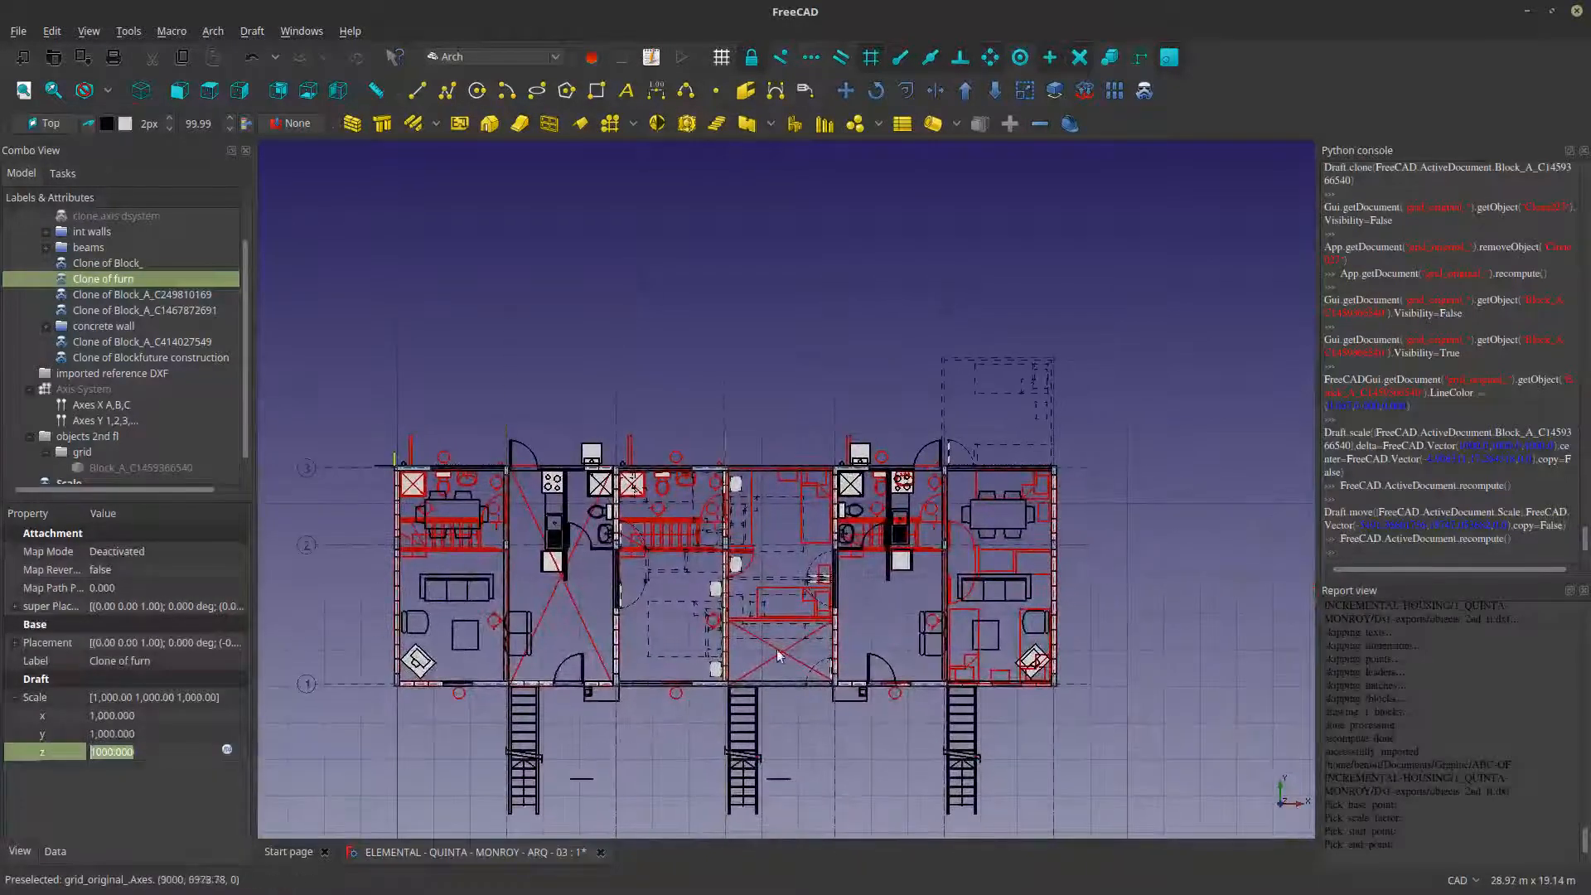
scroll(892, 638, "up", 15)
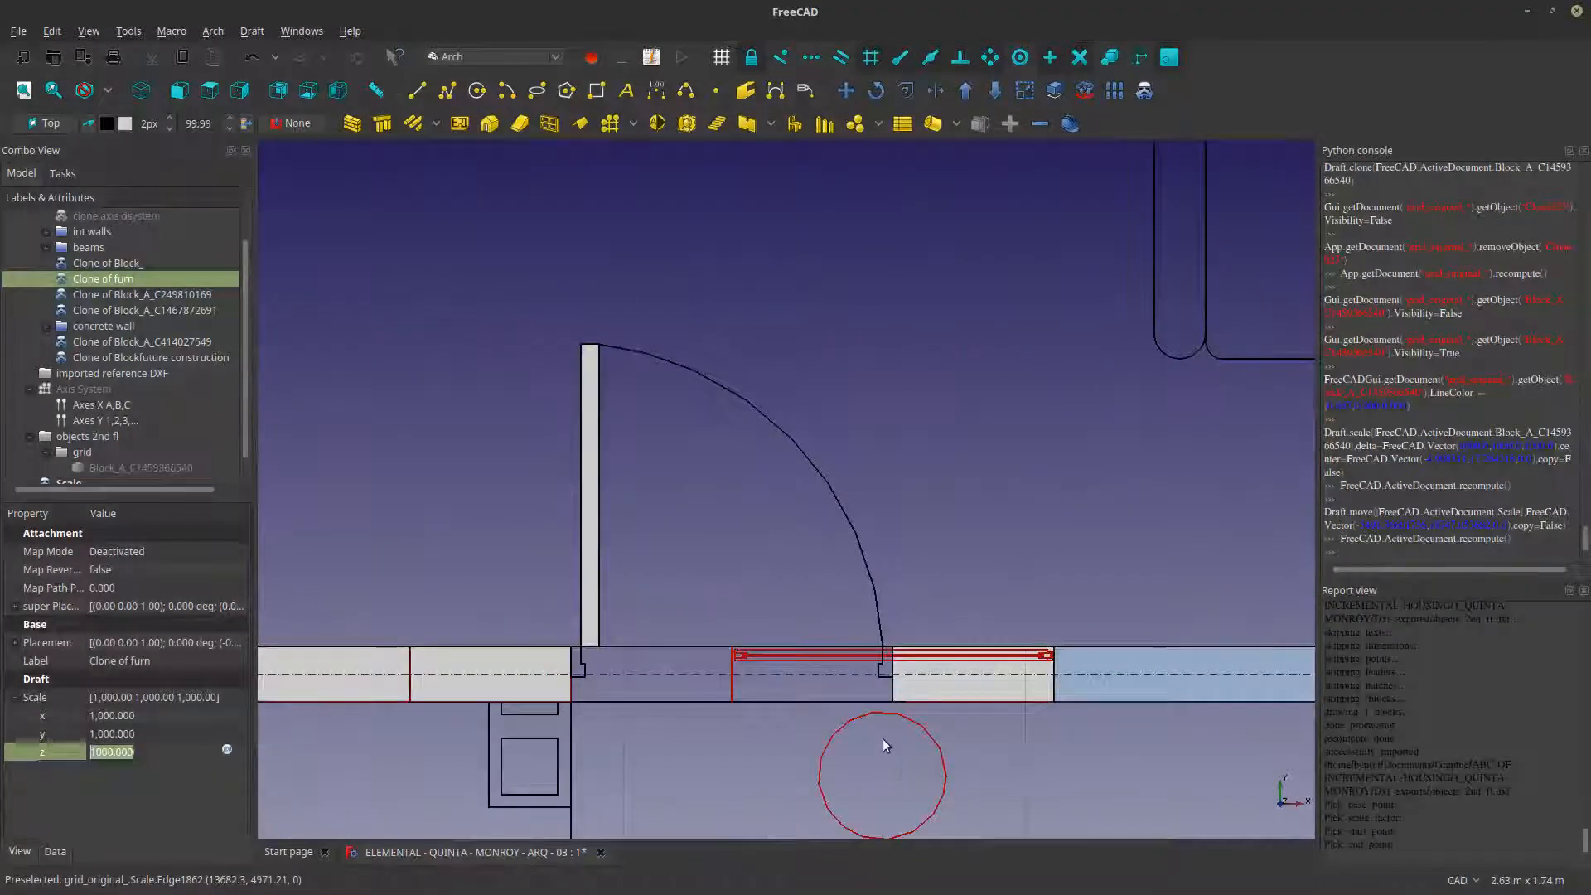
scroll(883, 737, "down", 15)
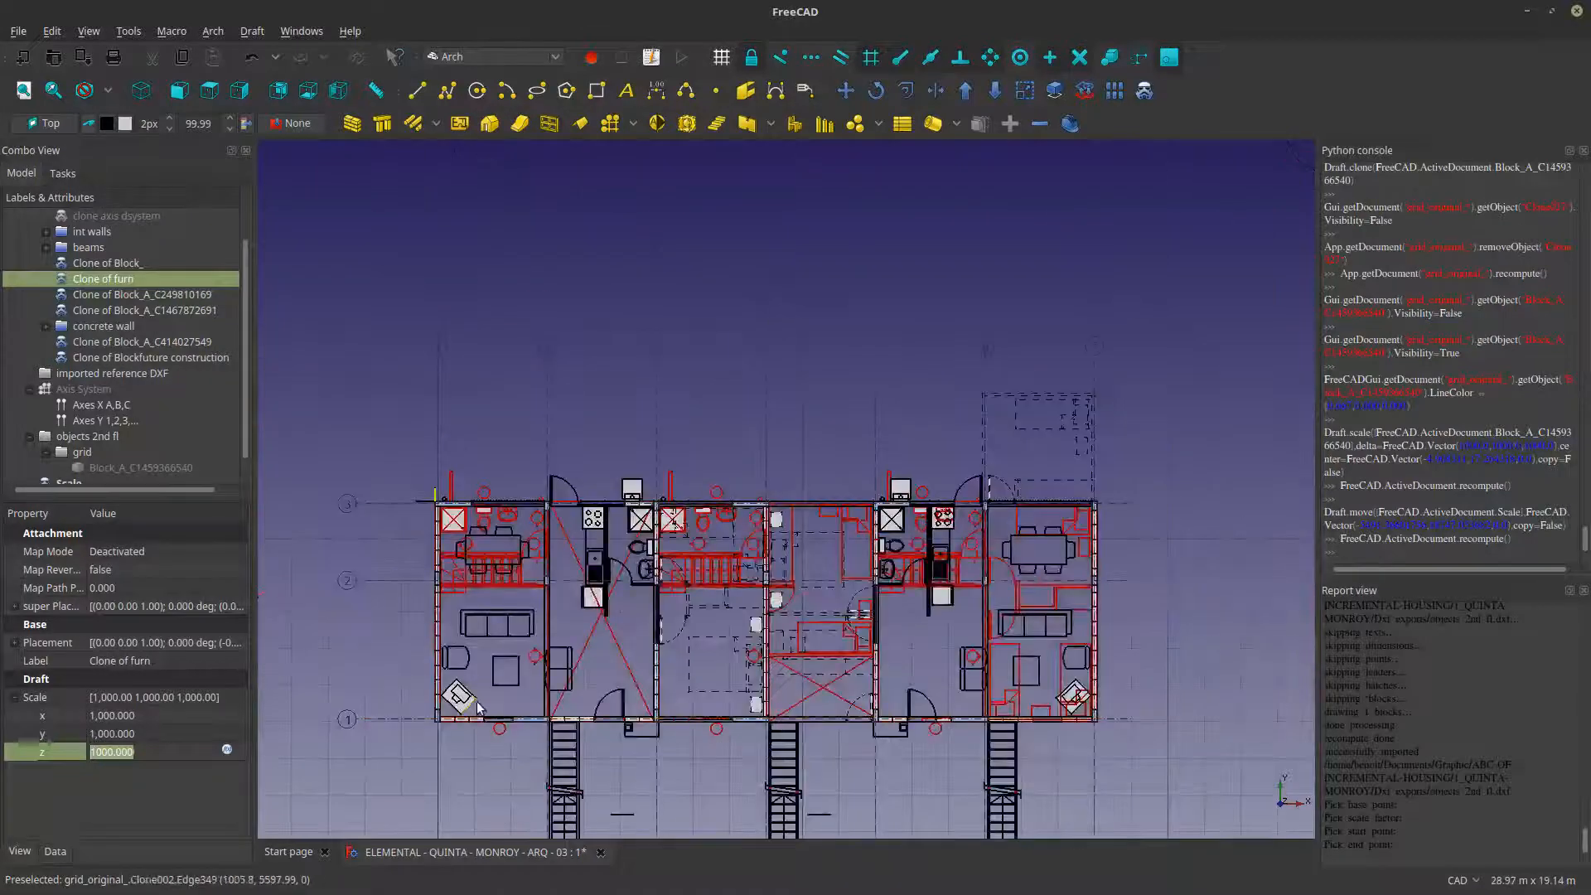
scroll(500, 714, "up", 12)
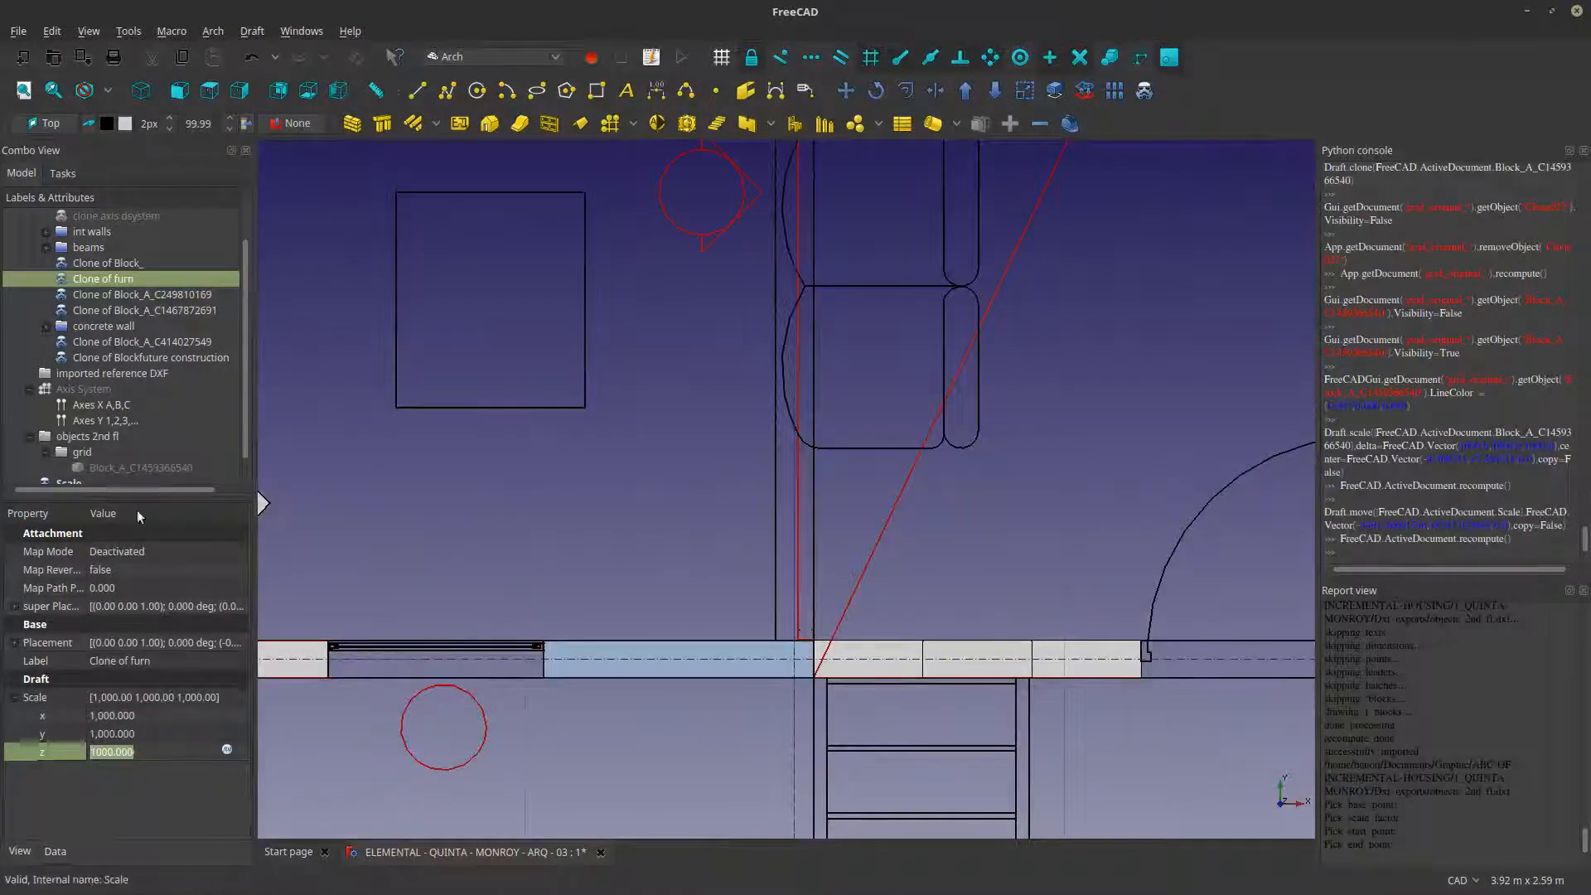
- Toggle the original unscaled second-floor block's visibility to compare it with the scaled red plan
scroll(86, 474, "down", 1)
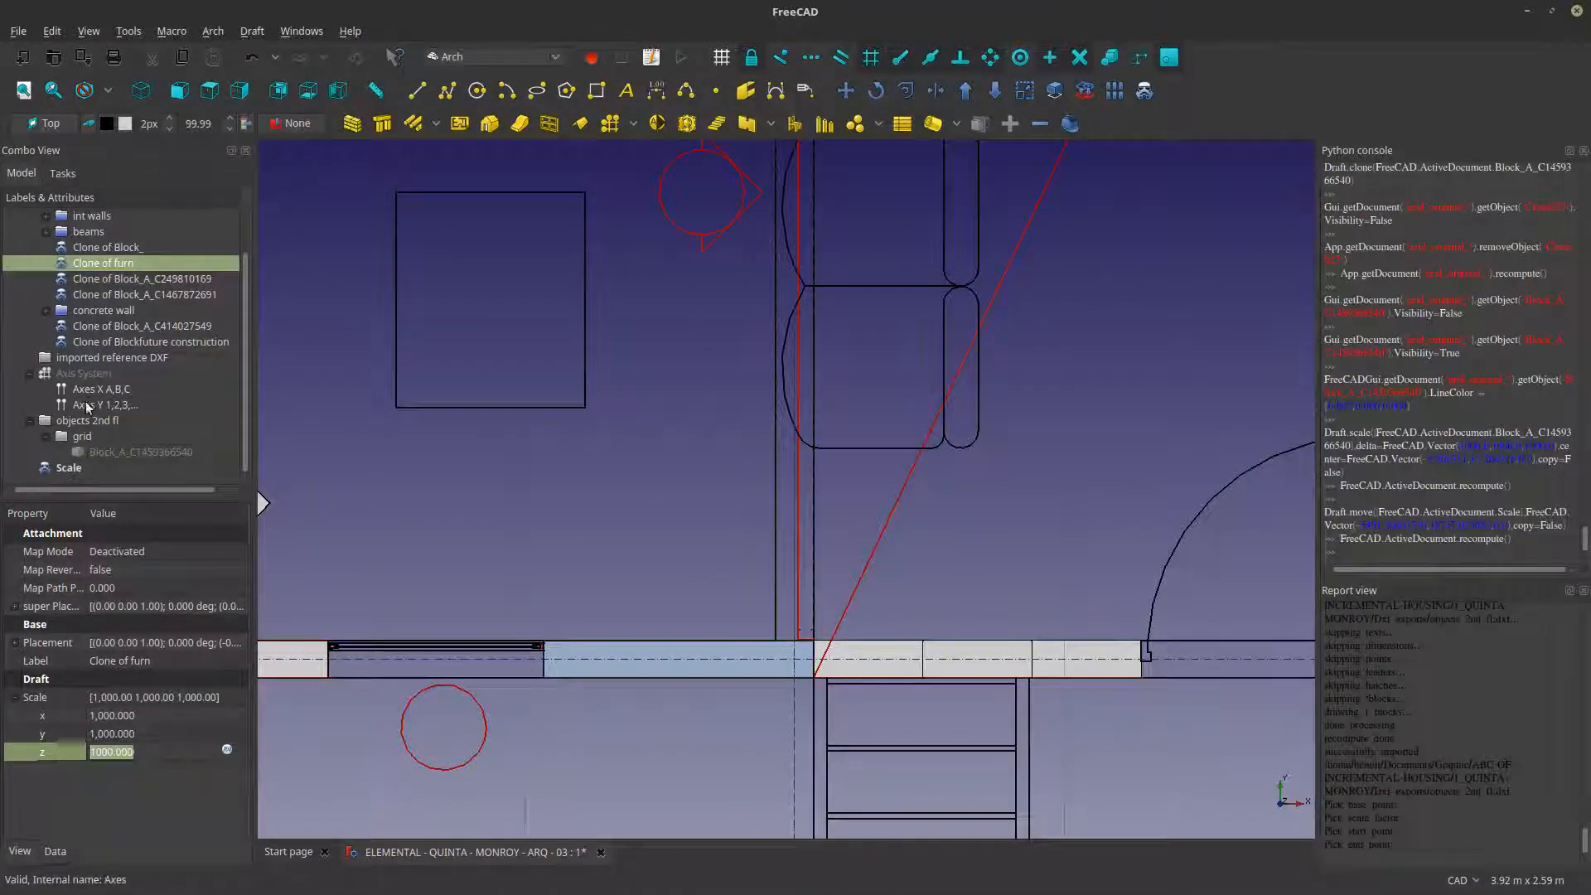
left_click(104, 455)
scroll(448, 435, "down", 12)
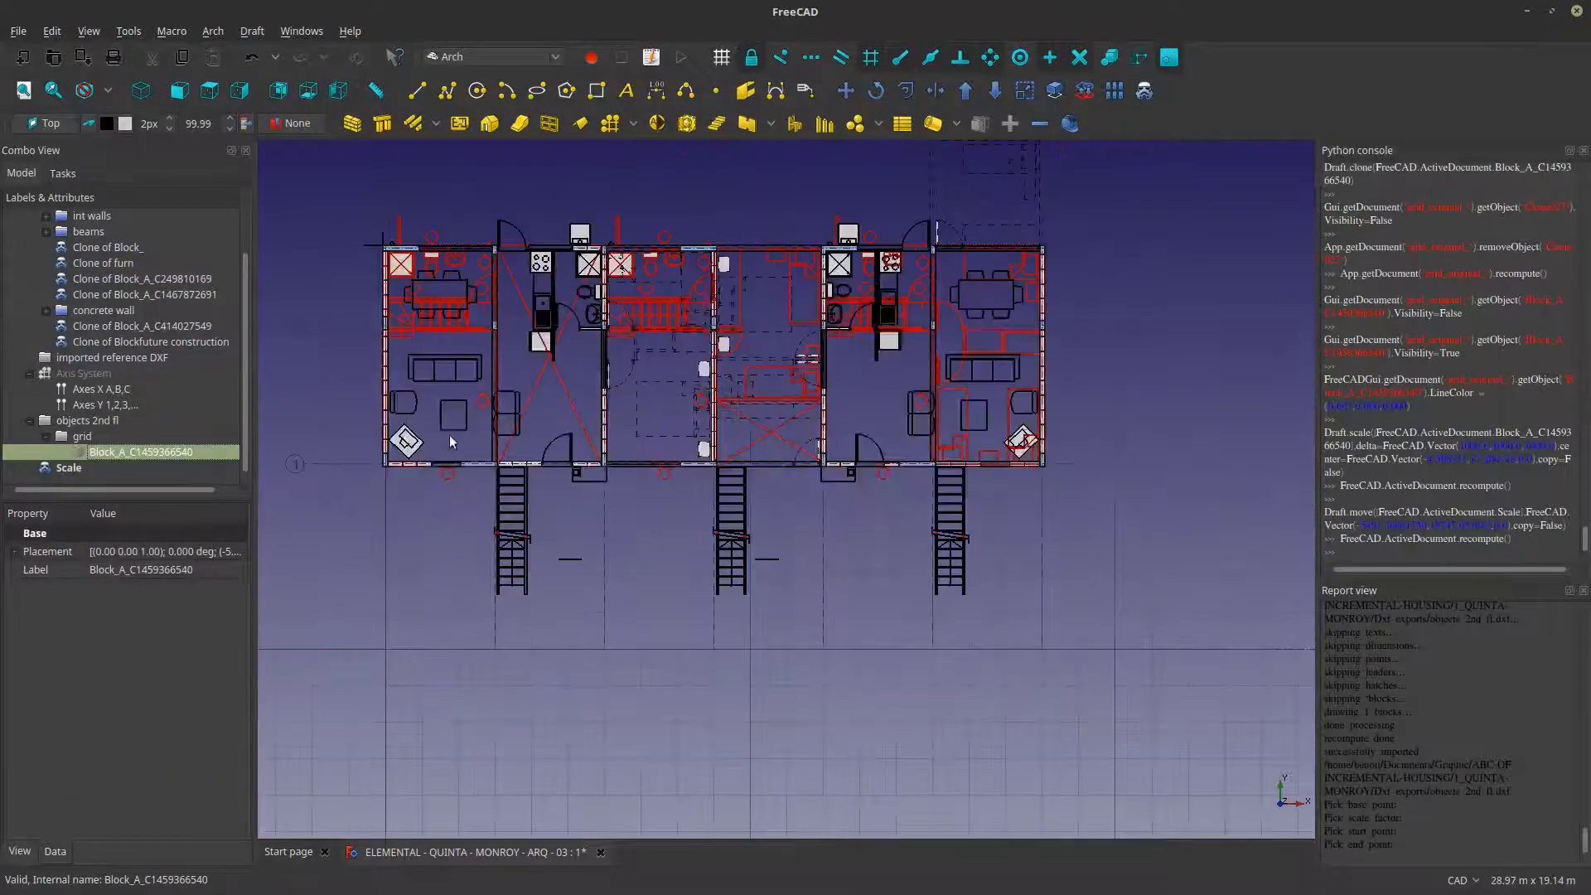
key("space")
key("space")
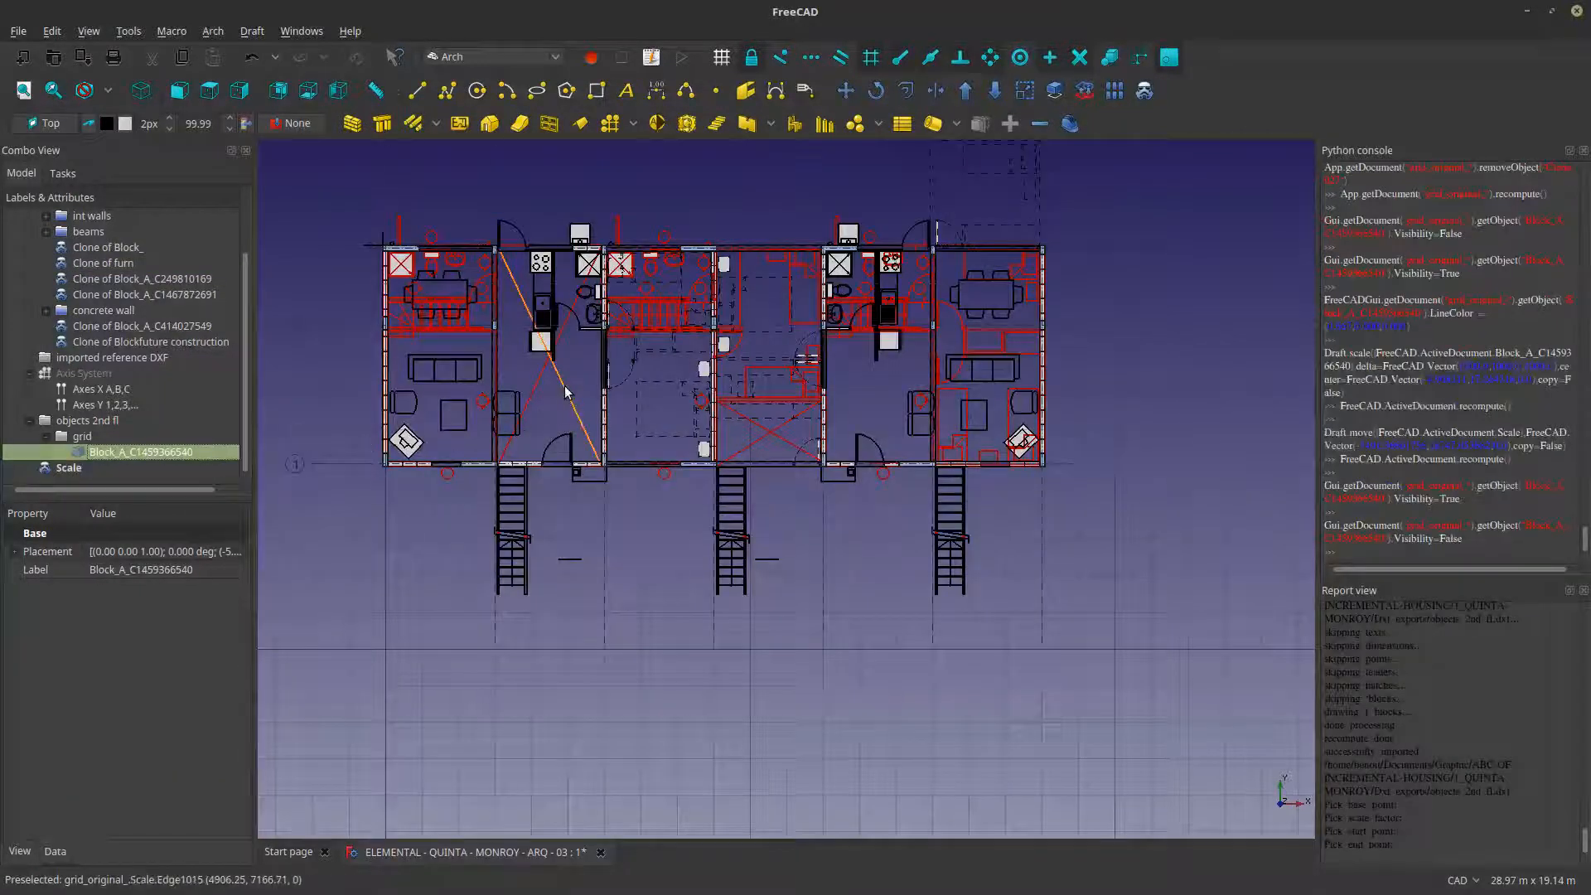
left_click(559, 397)
left_click(86, 454)
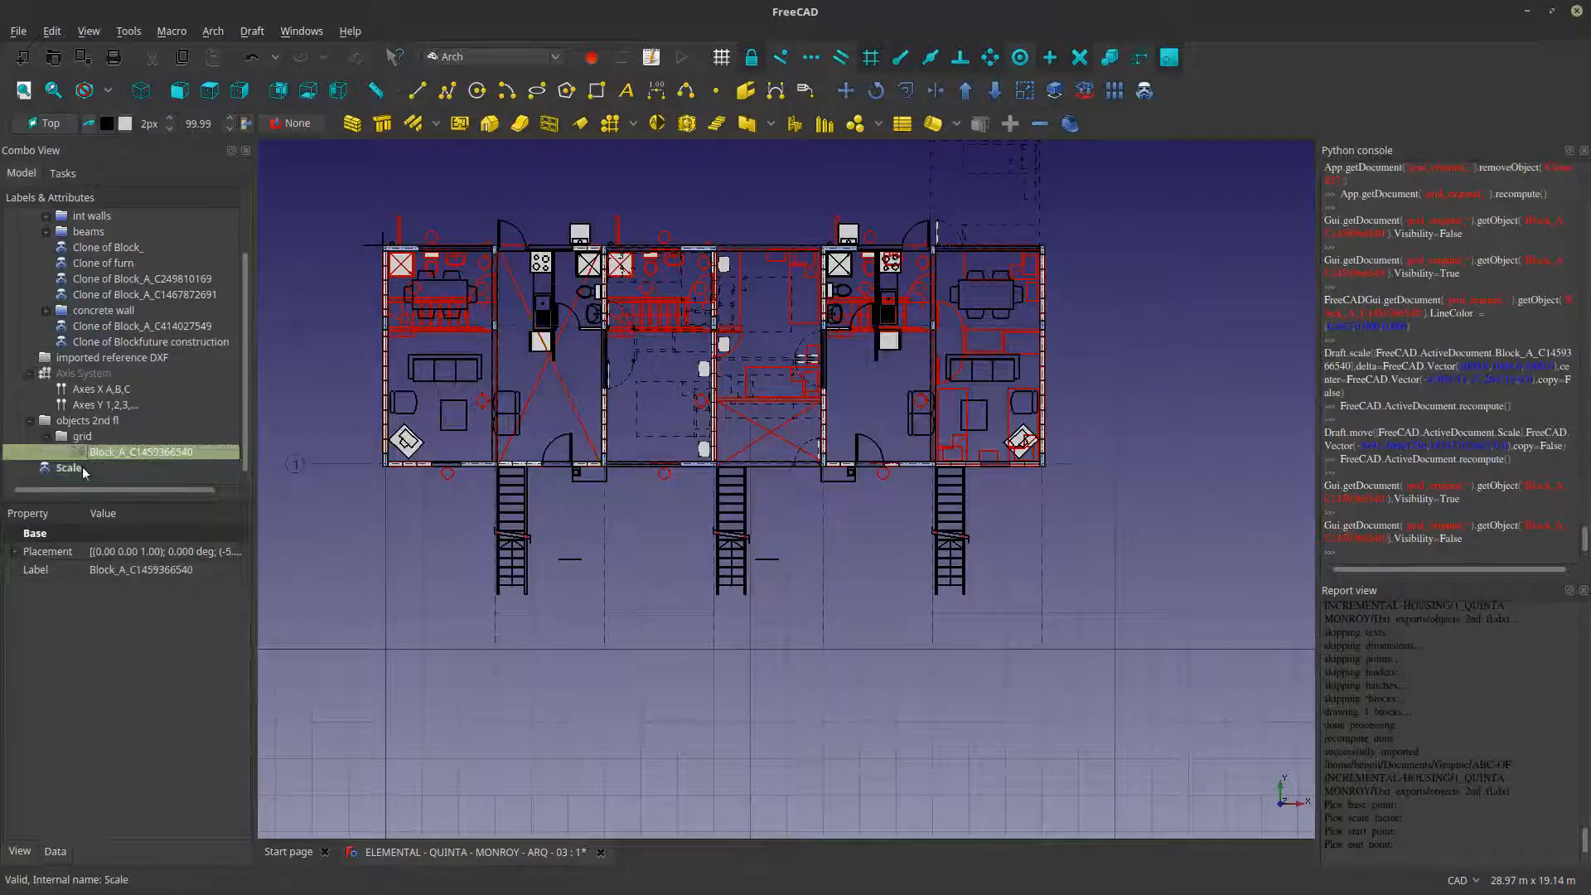
left_click(83, 470)
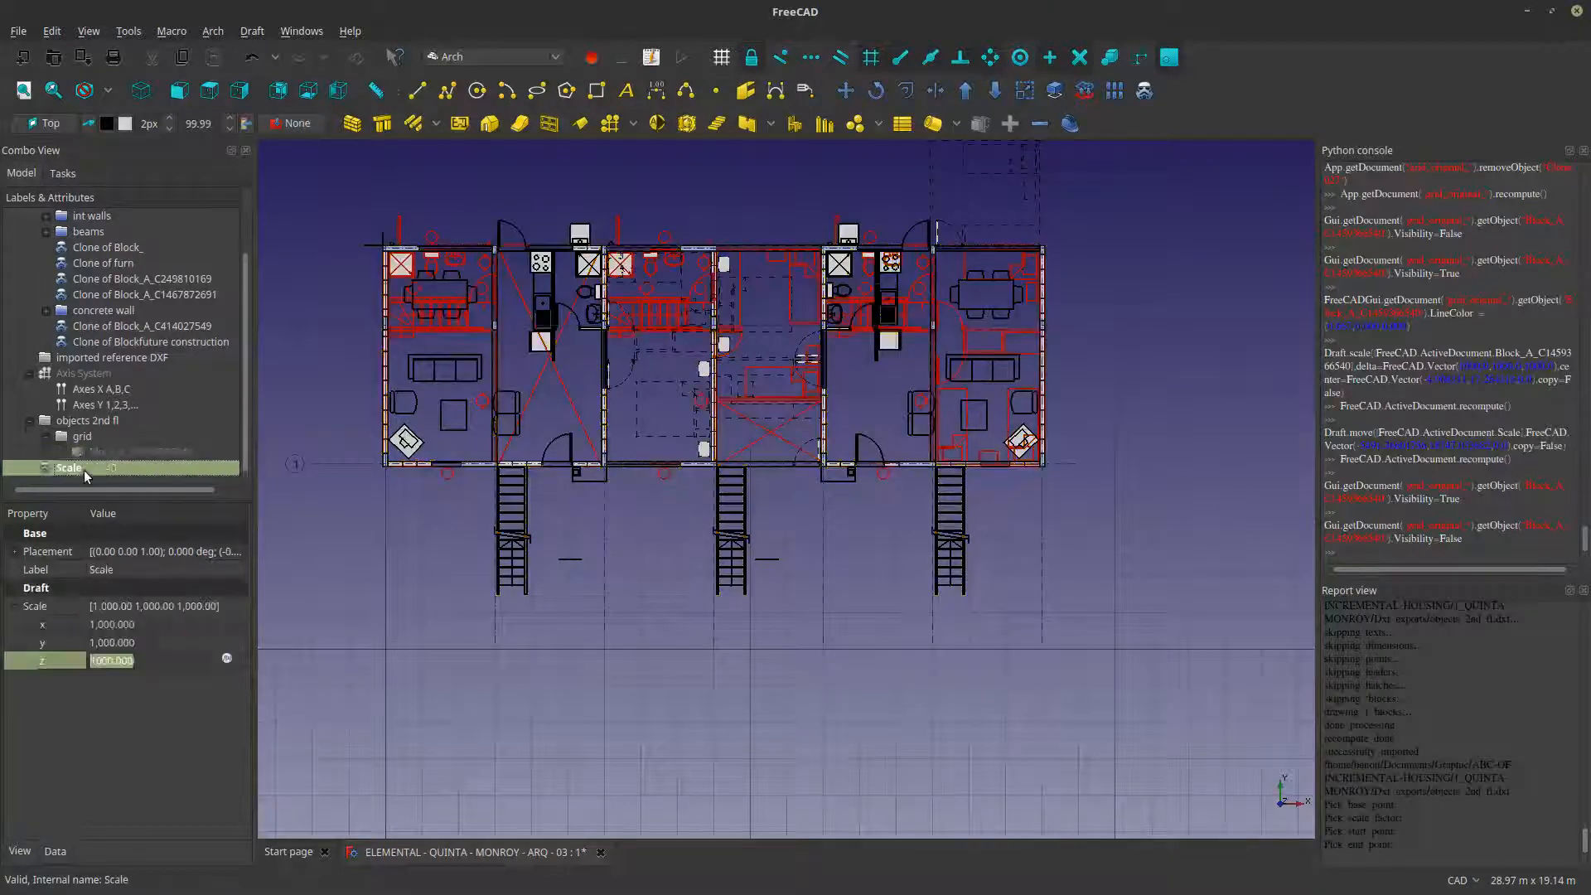
left_click(91, 454)
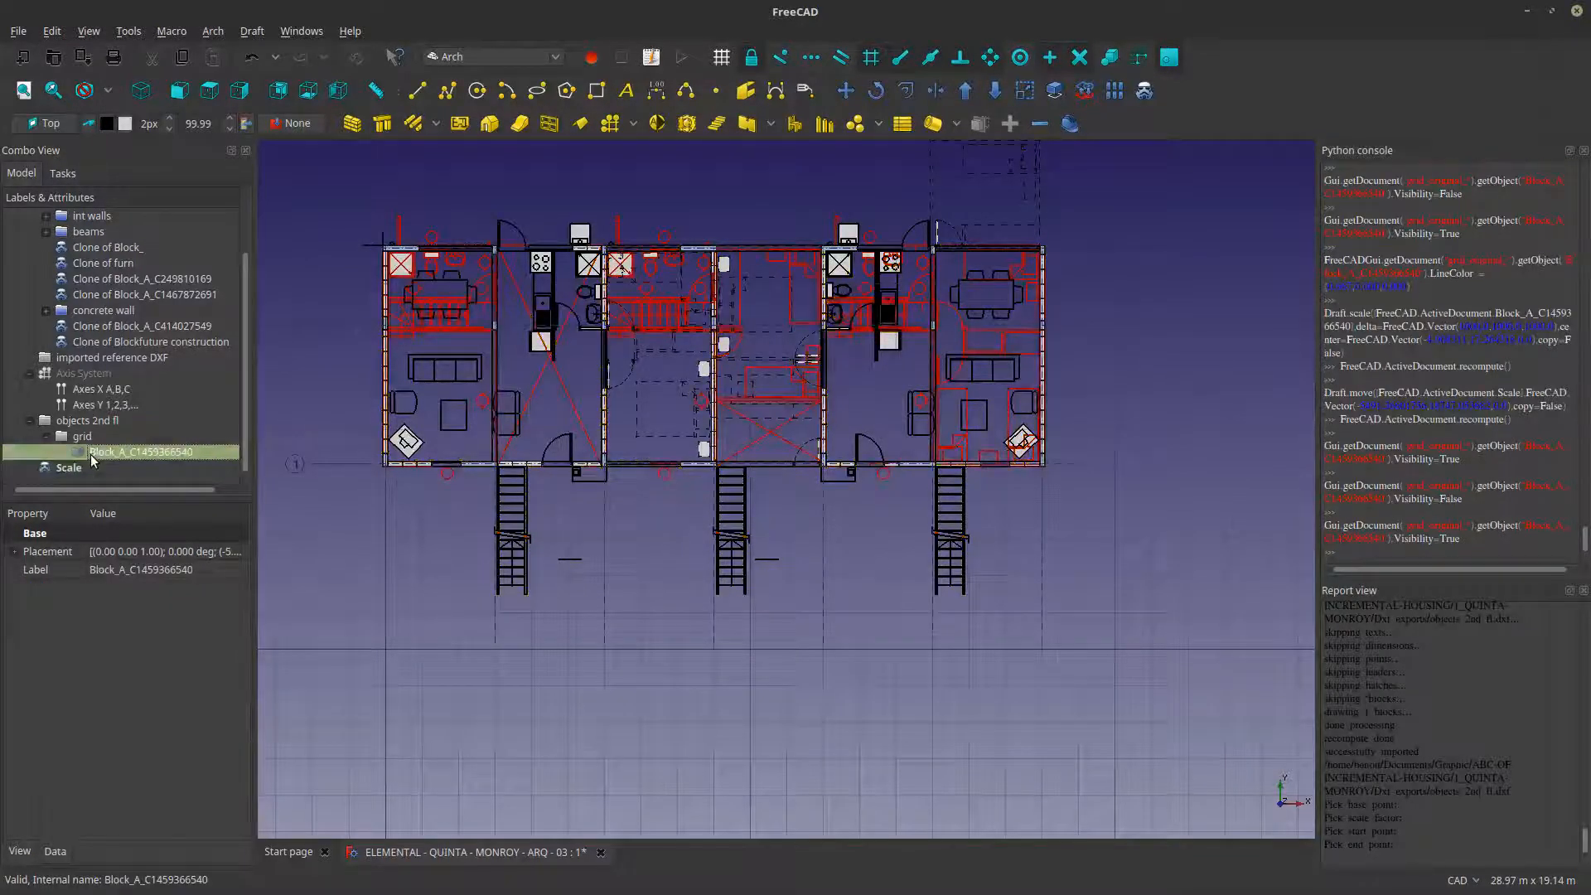
scroll(729, 551, "down", 10)
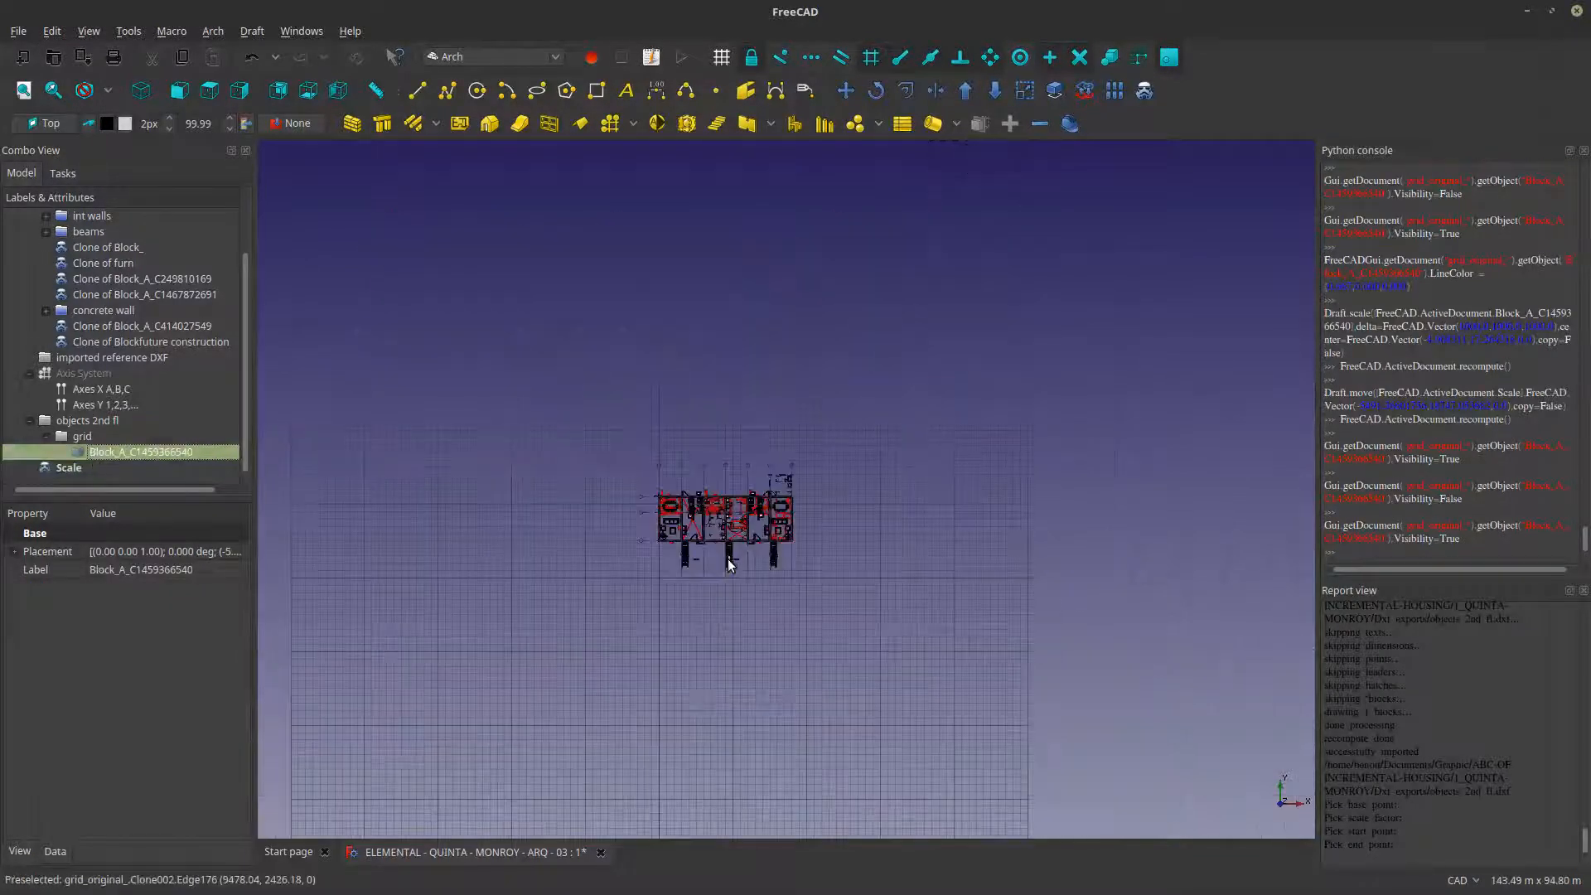
- Hide the scaled second-floor plan, check the original block on its own, and show the scaled plan again
left_click(72, 466)
key("space")
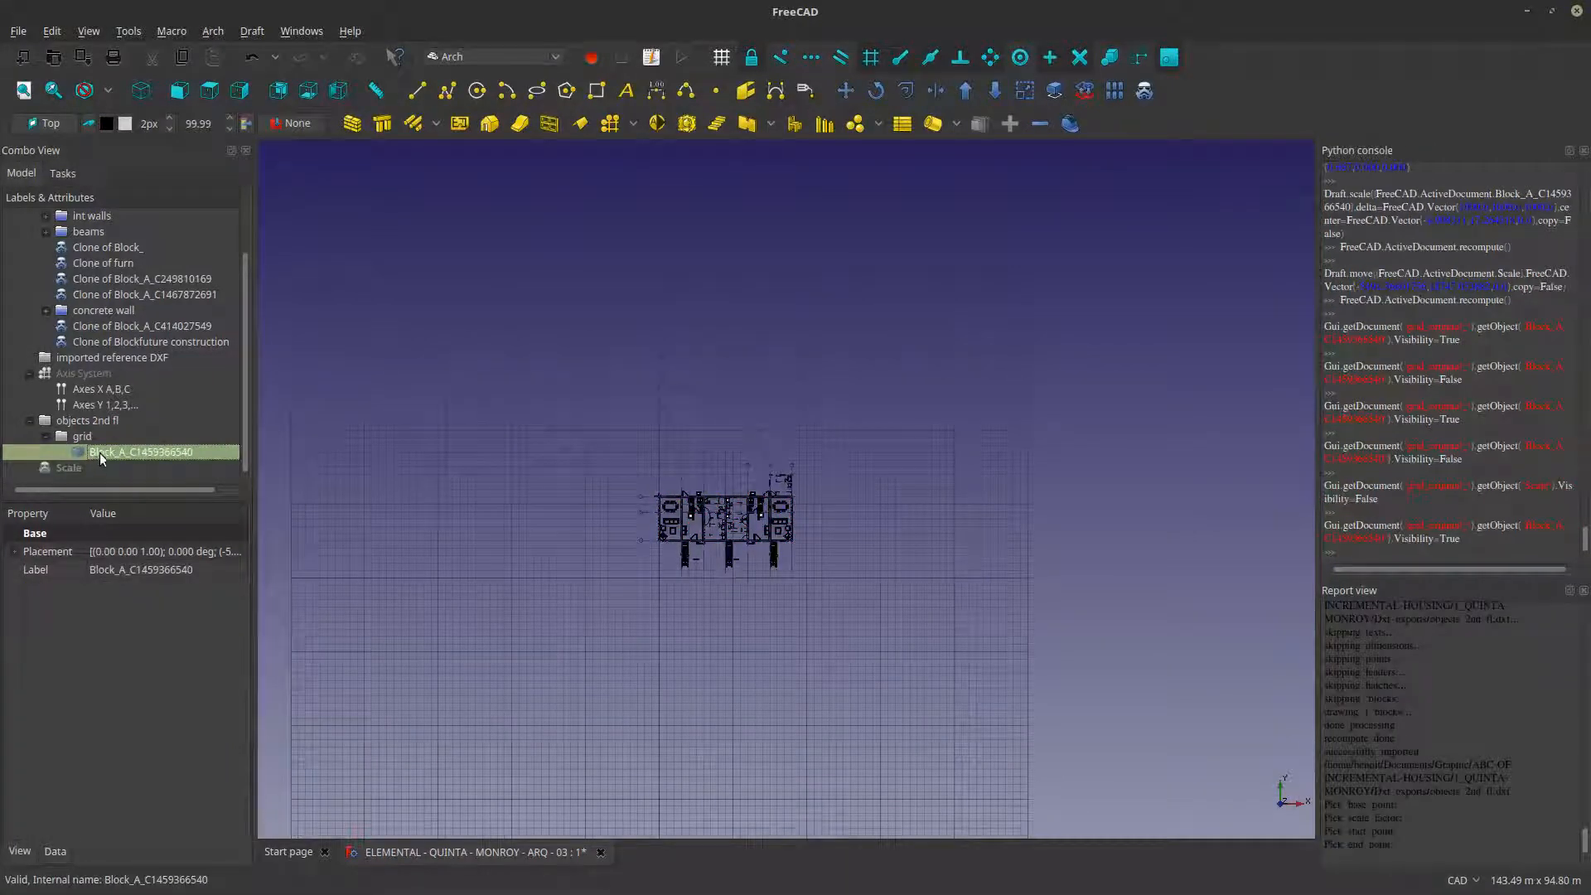
key("space")
key("space")
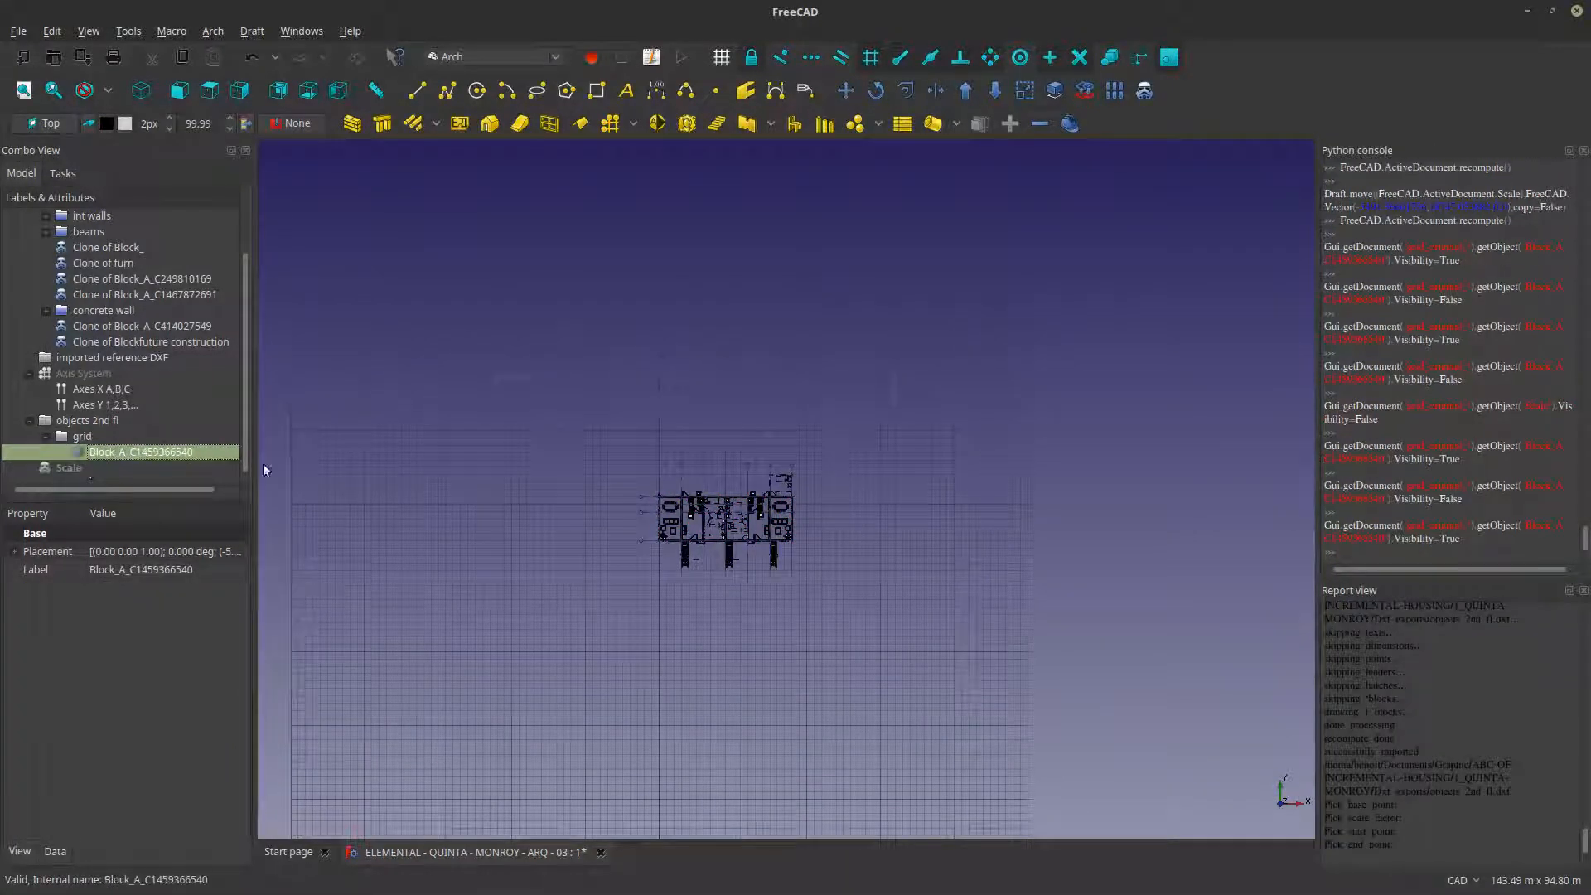
scroll(572, 477, "up", 3)
scroll(1035, 519, "up", 3)
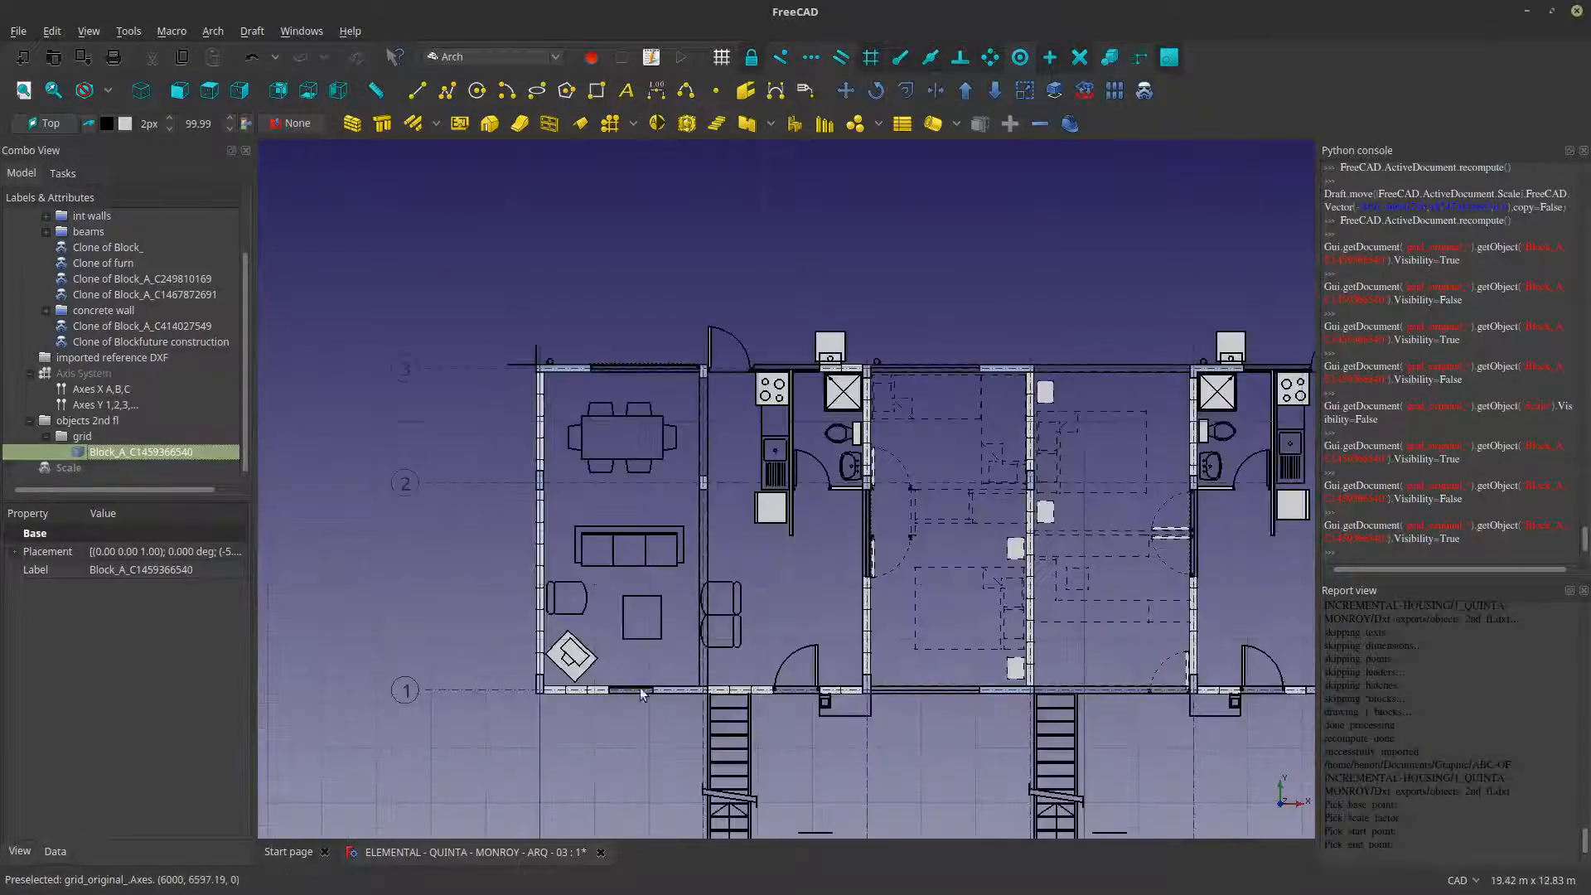
left_click(72, 470)
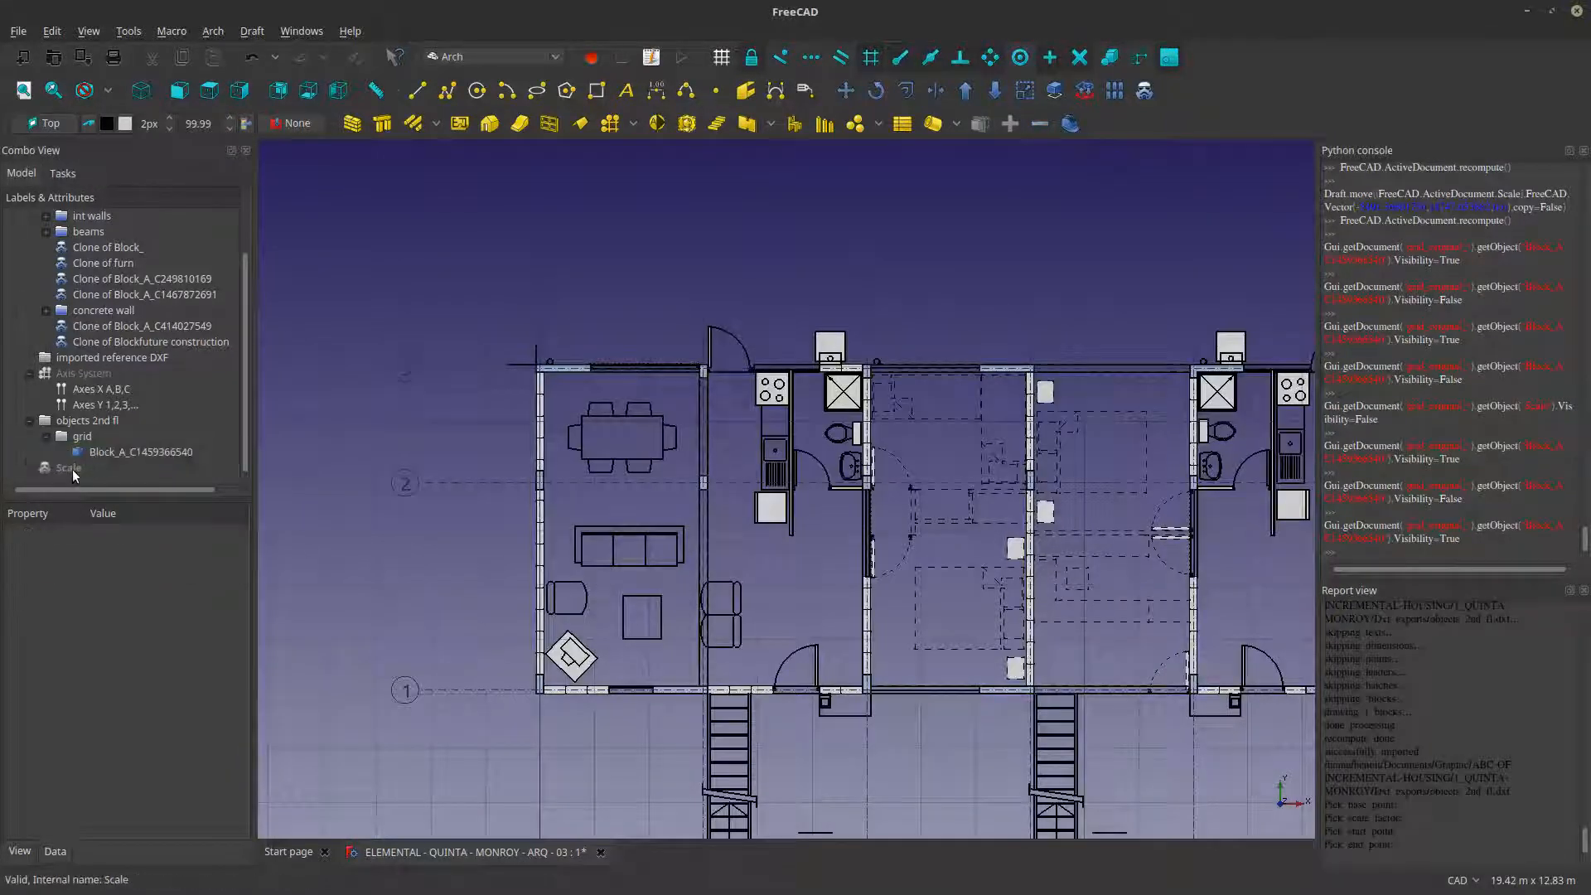
key("space")
left_click(454, 529)
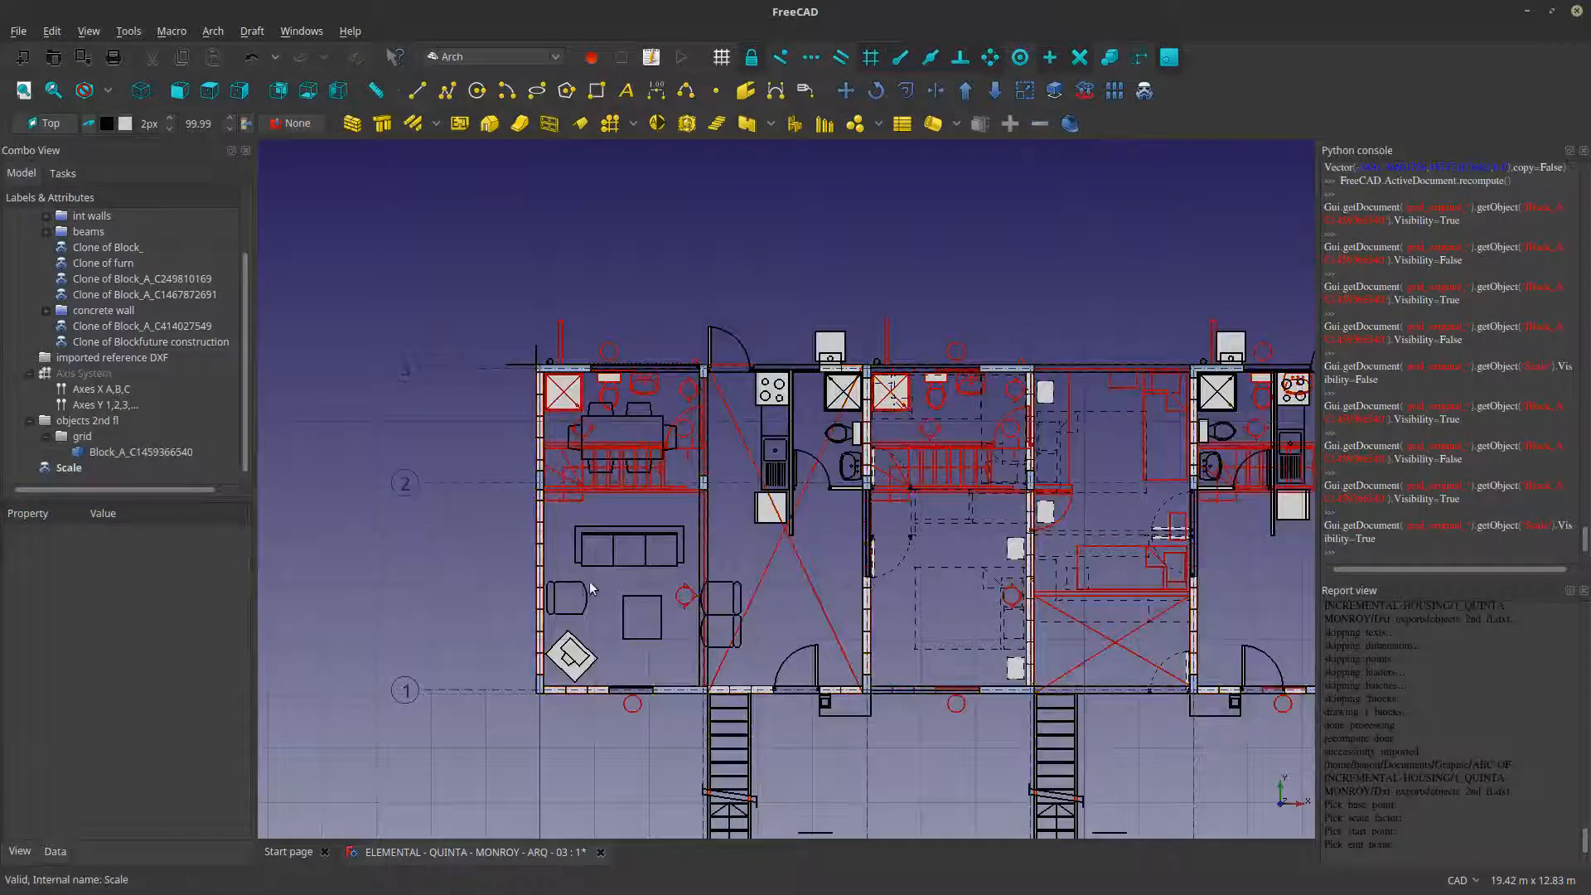
- Move the scaled second-floor plan about 21 m horizontally so it sits to the right of the ground-floor plan
scroll(581, 580, "down", 4)
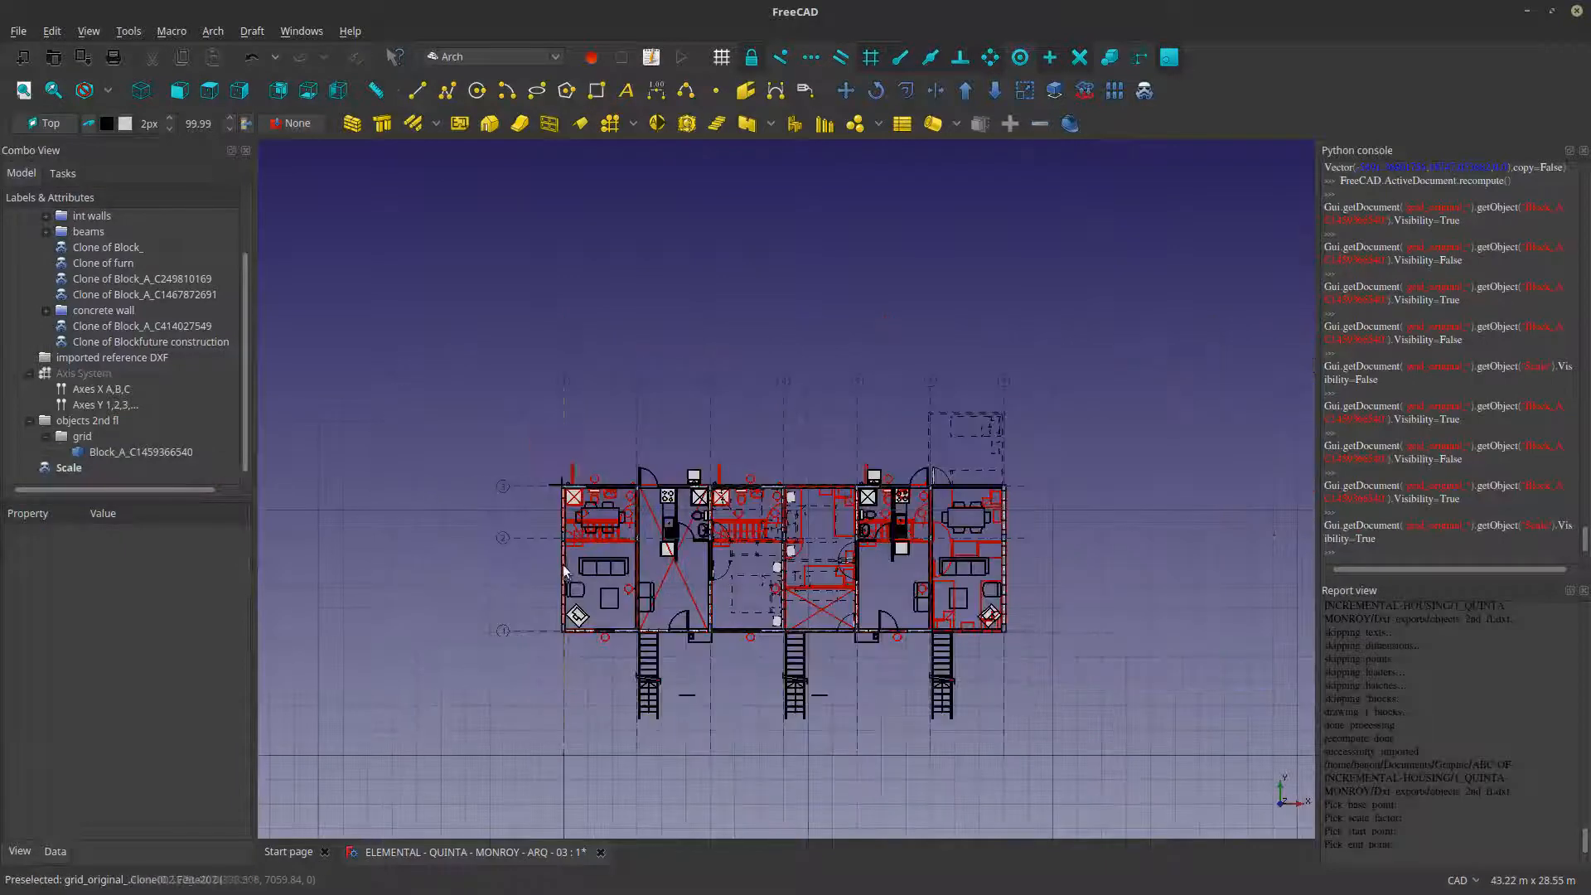
left_click(847, 92)
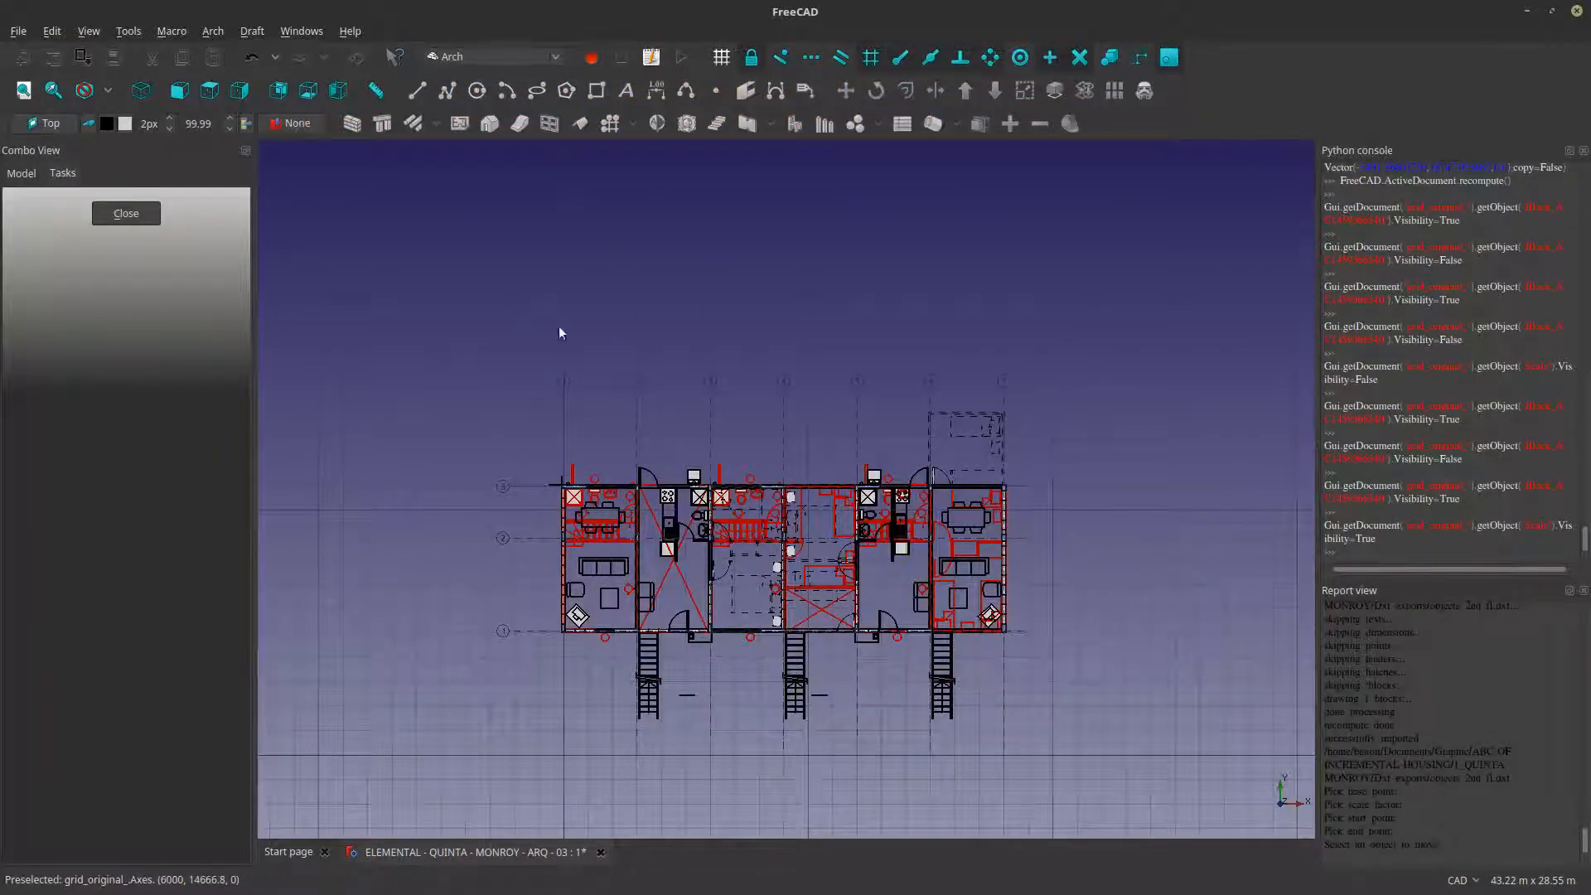
left_click(126, 213)
left_click(69, 468)
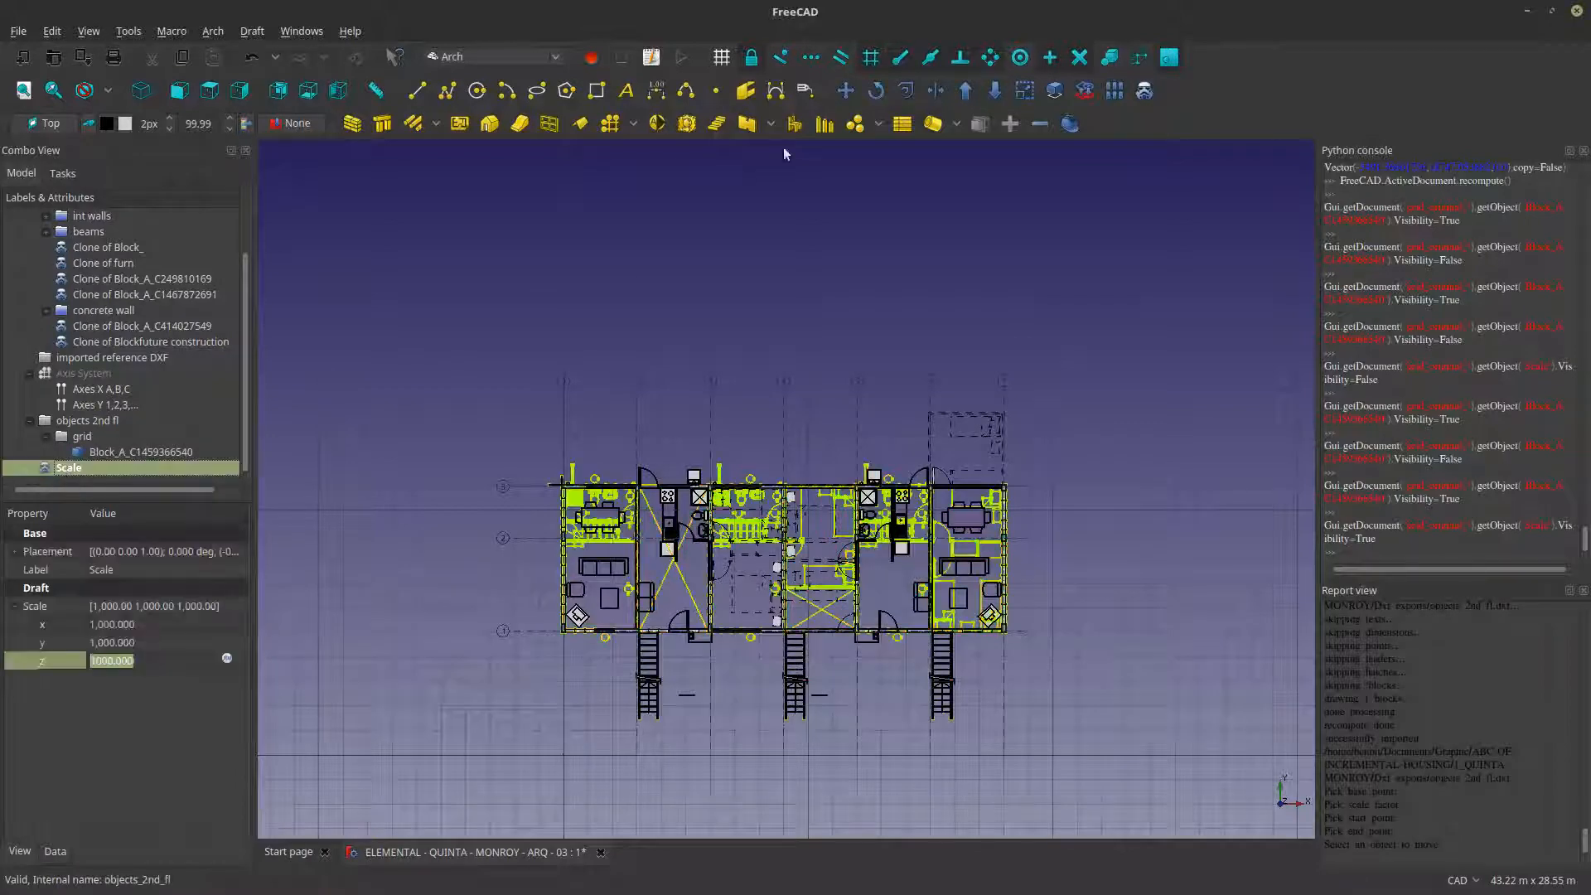
left_click(847, 91)
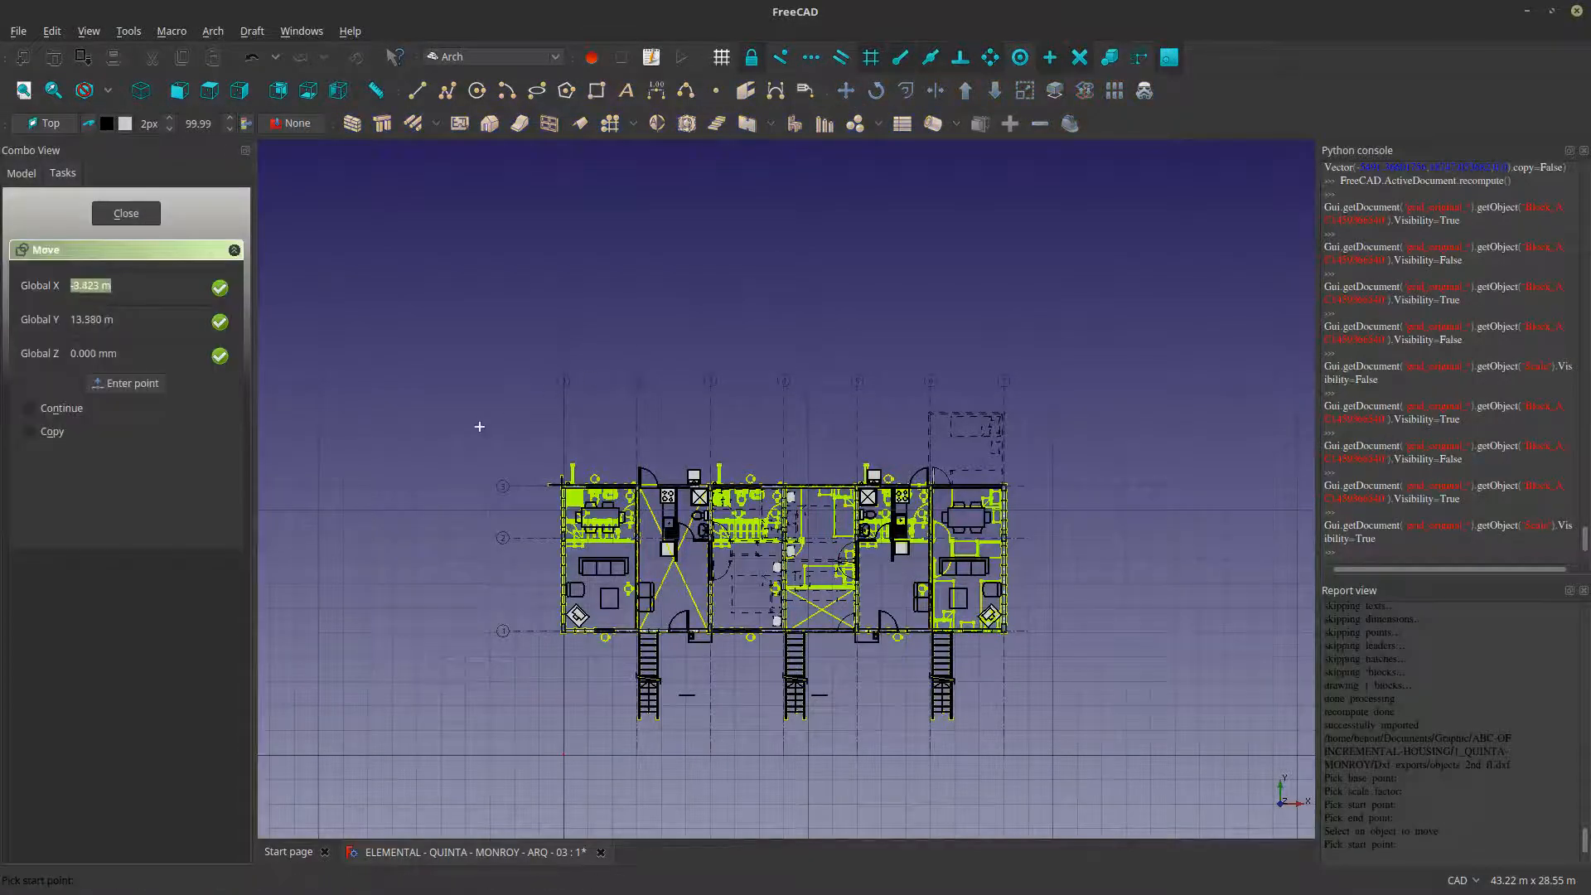
left_click(480, 429)
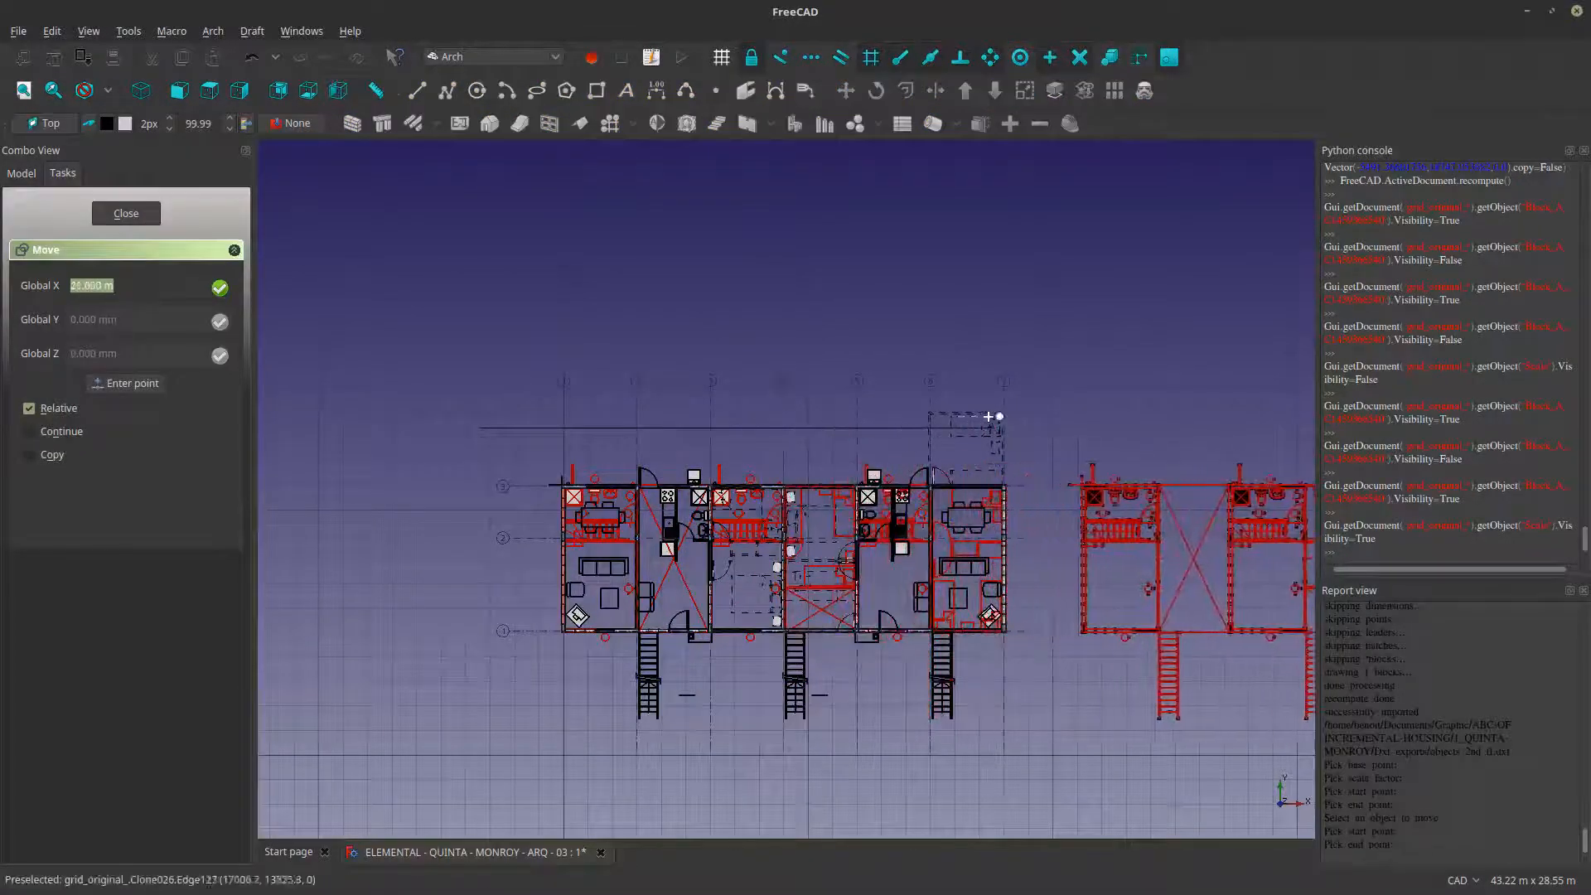
left_click(1004, 309)
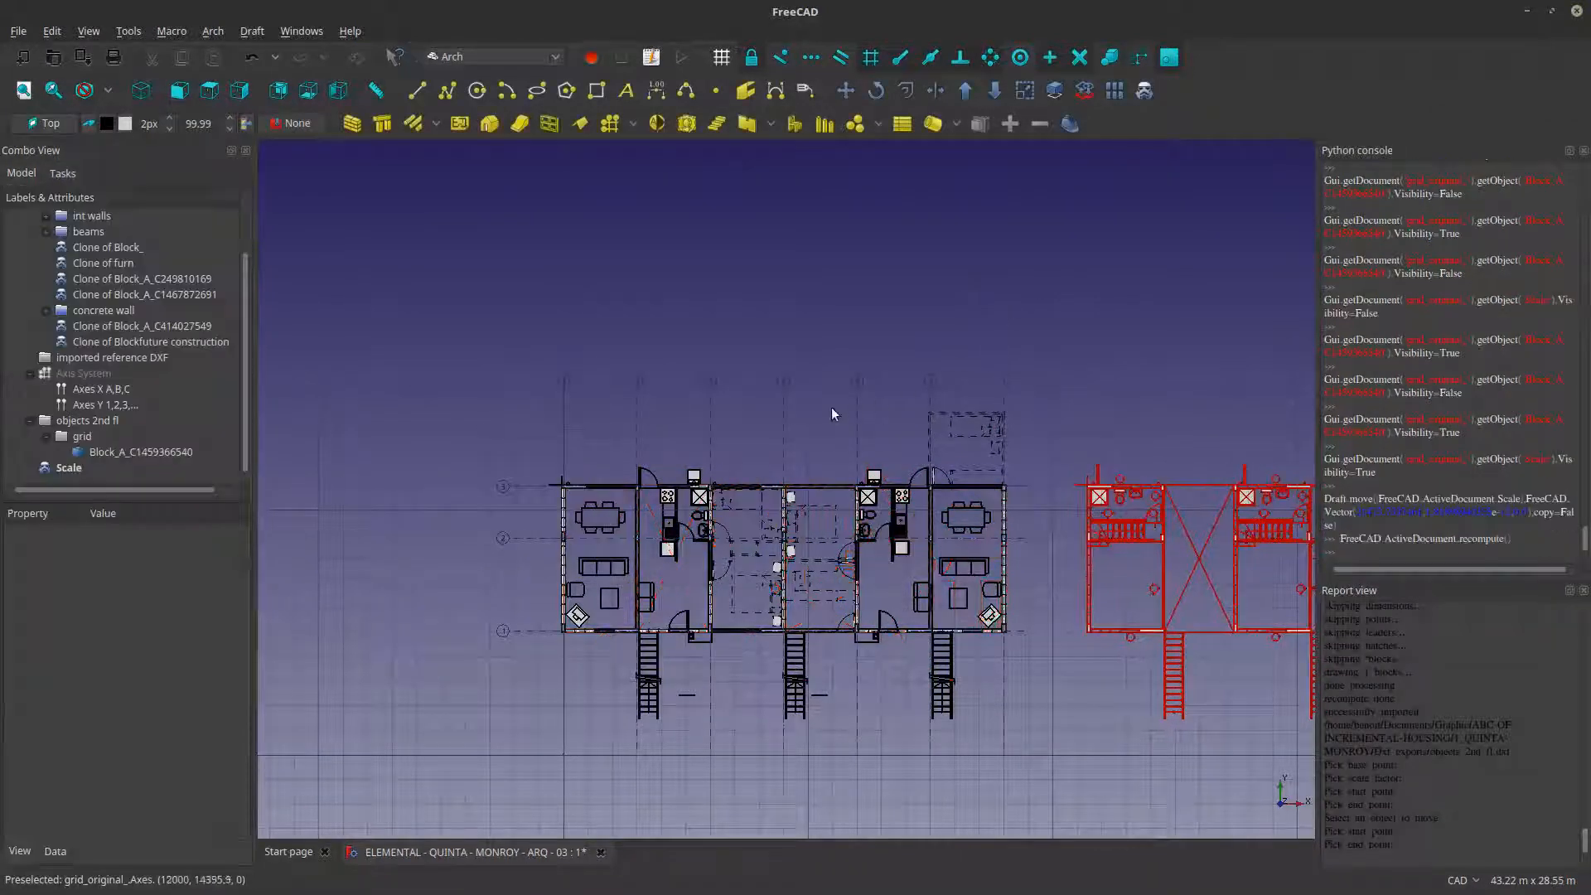
- Set the line color of the scaled second-floor plan to black
scroll(704, 464, "down", 4)
scroll(915, 477, "up", 1)
scroll(916, 476, "up", 12)
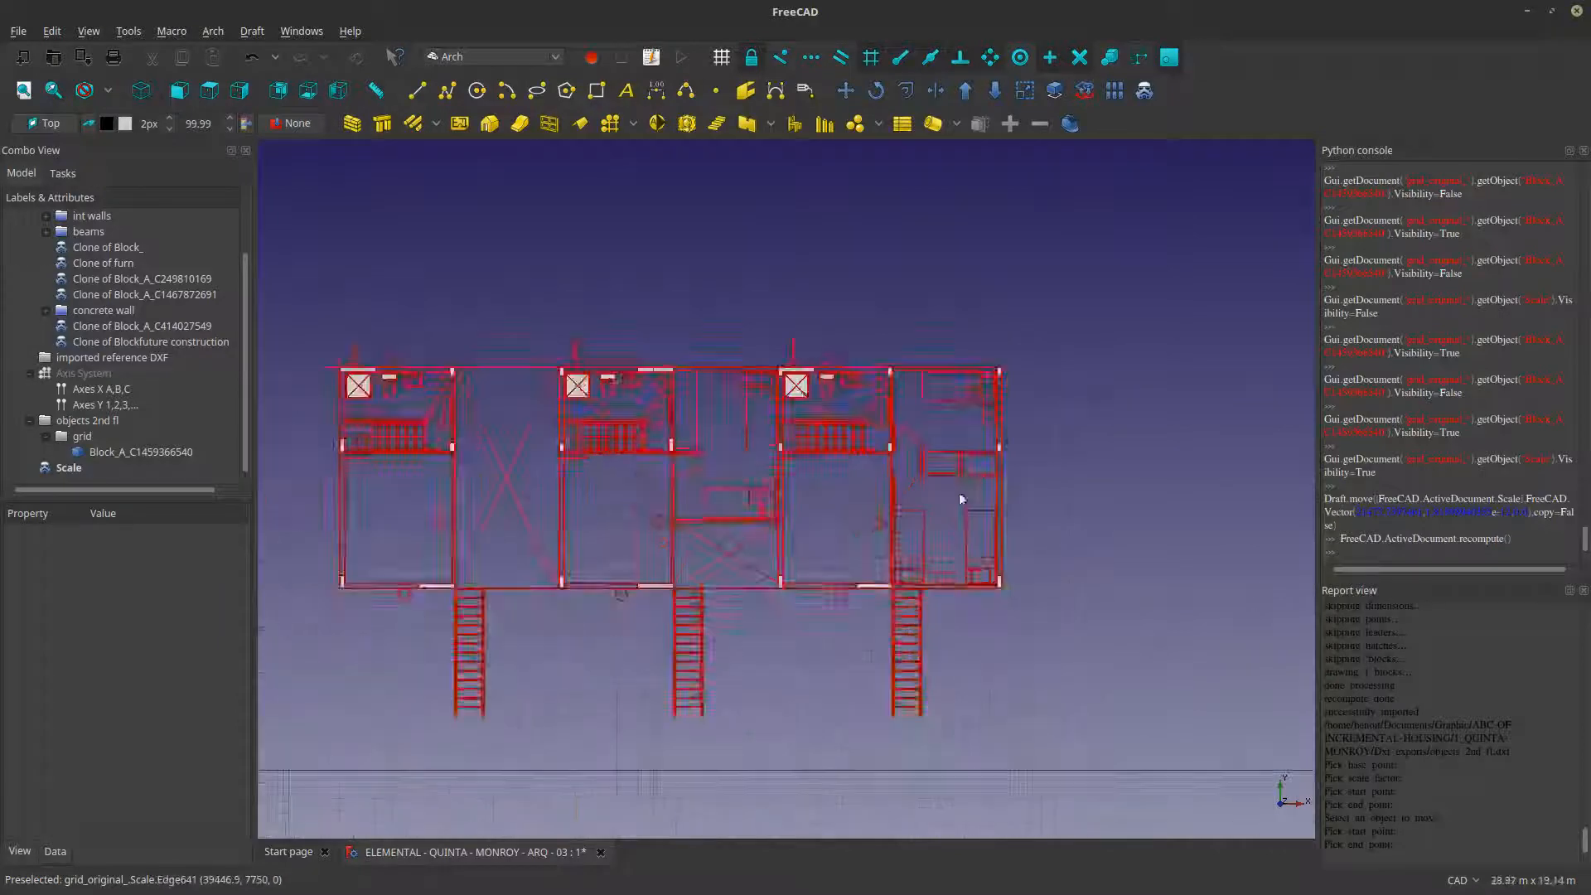
scroll(907, 699, "up", 3)
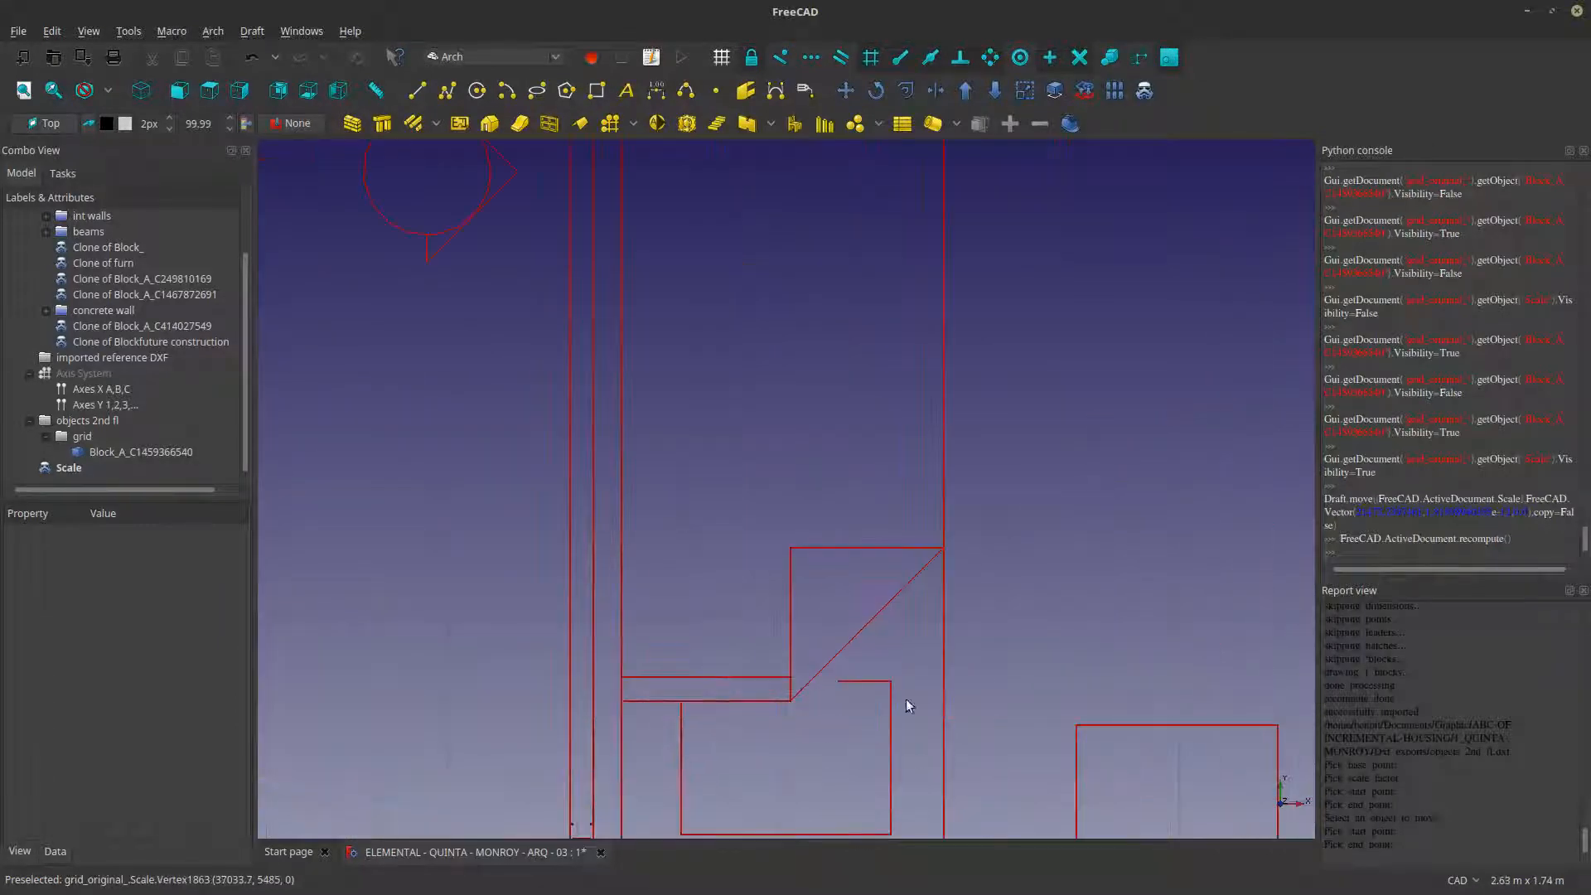
scroll(946, 607, "down", 6)
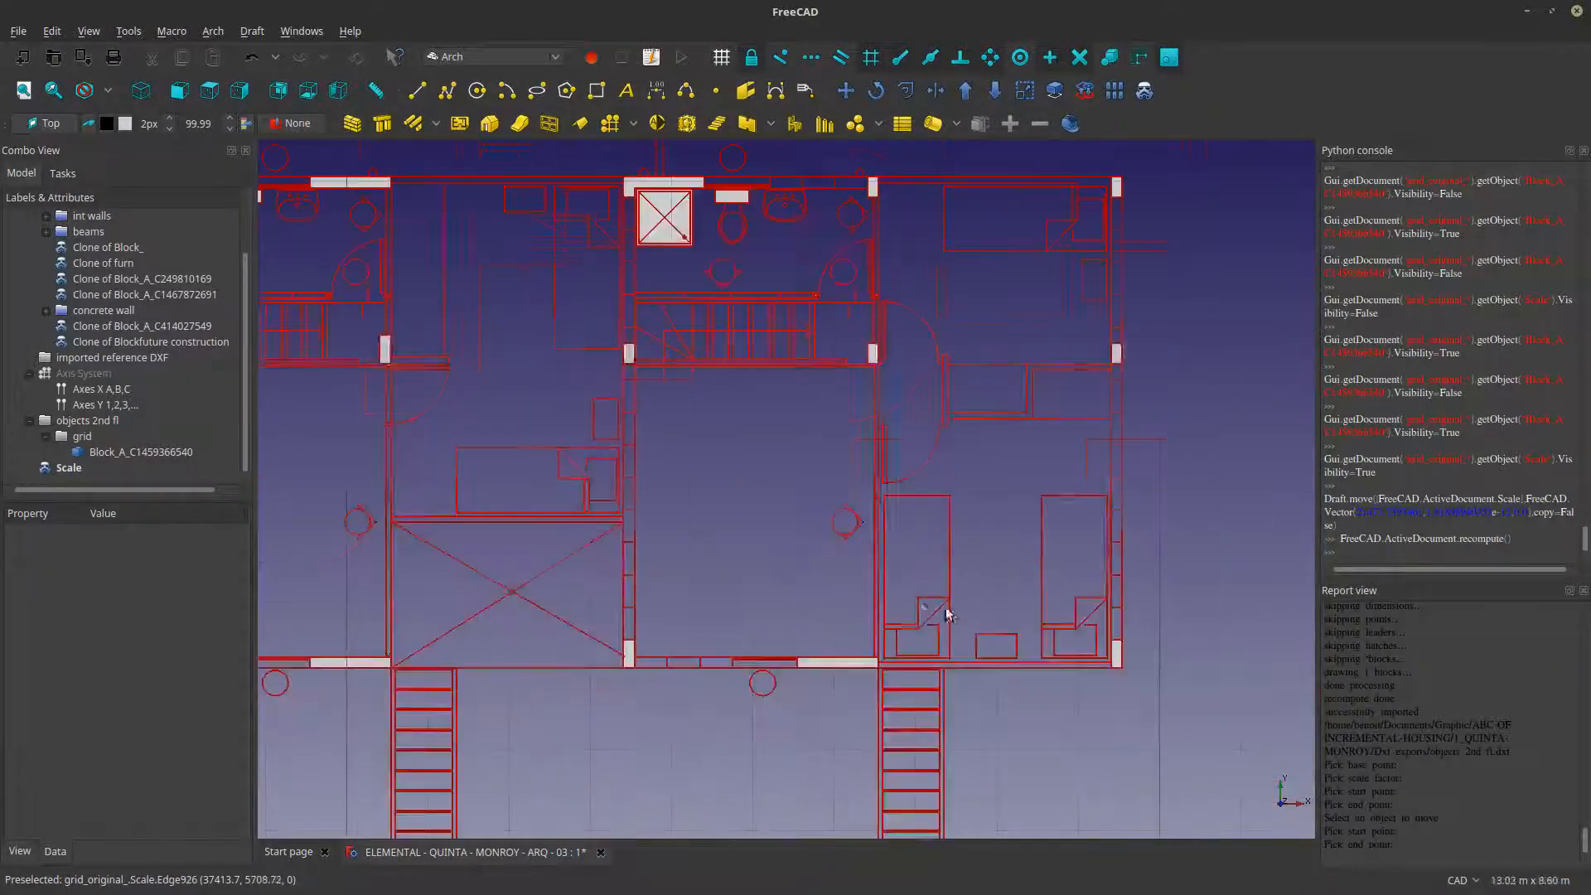
left_click(63, 468)
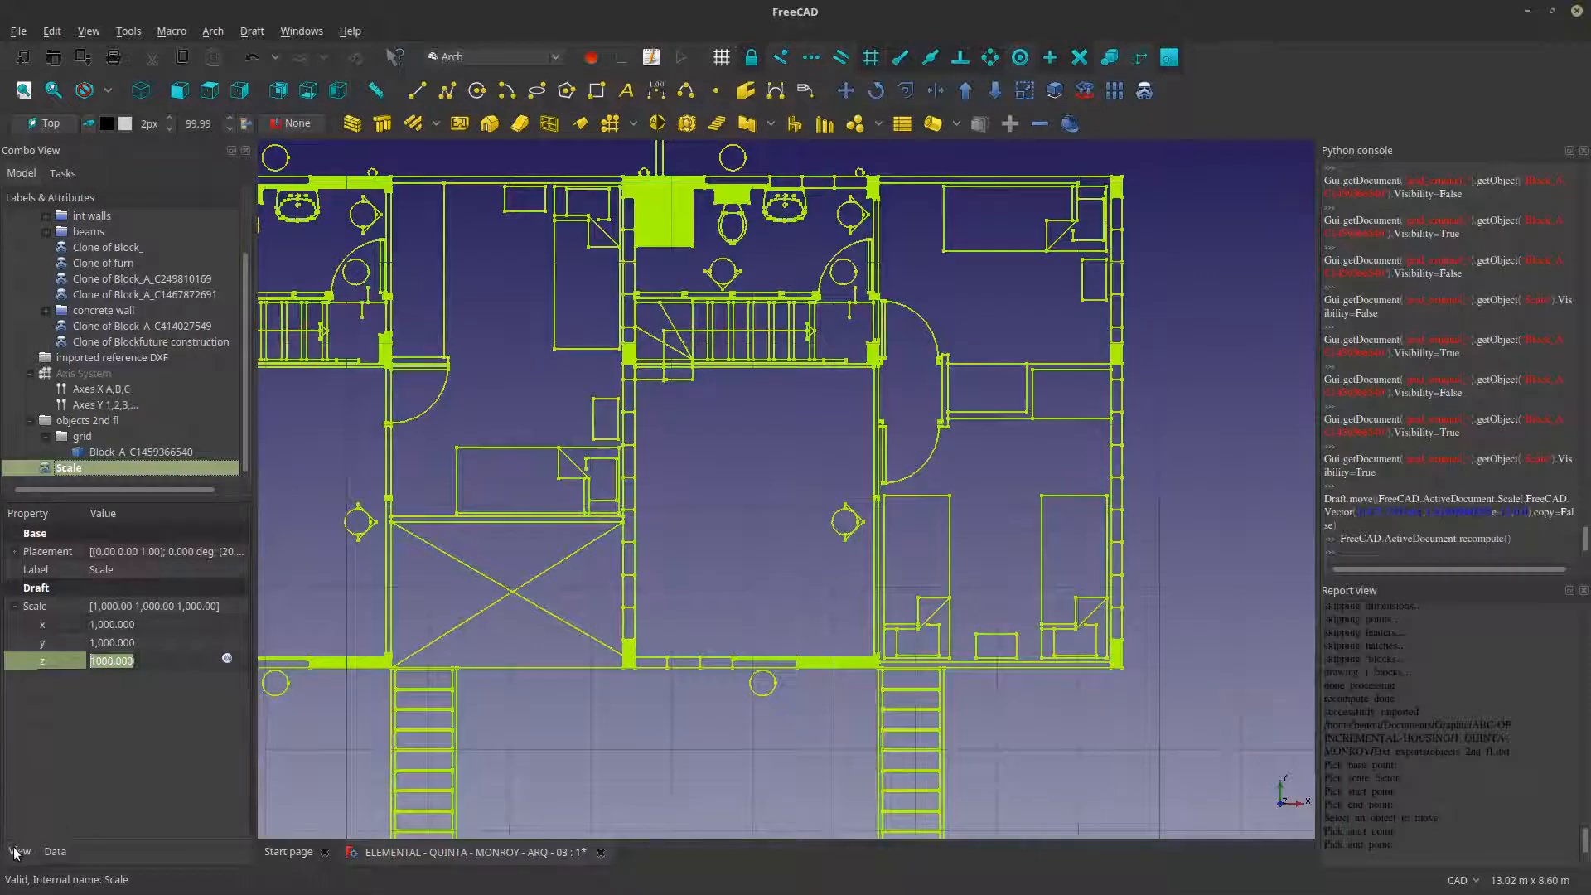
left_click(16, 851)
left_click(124, 663)
left_click(97, 663)
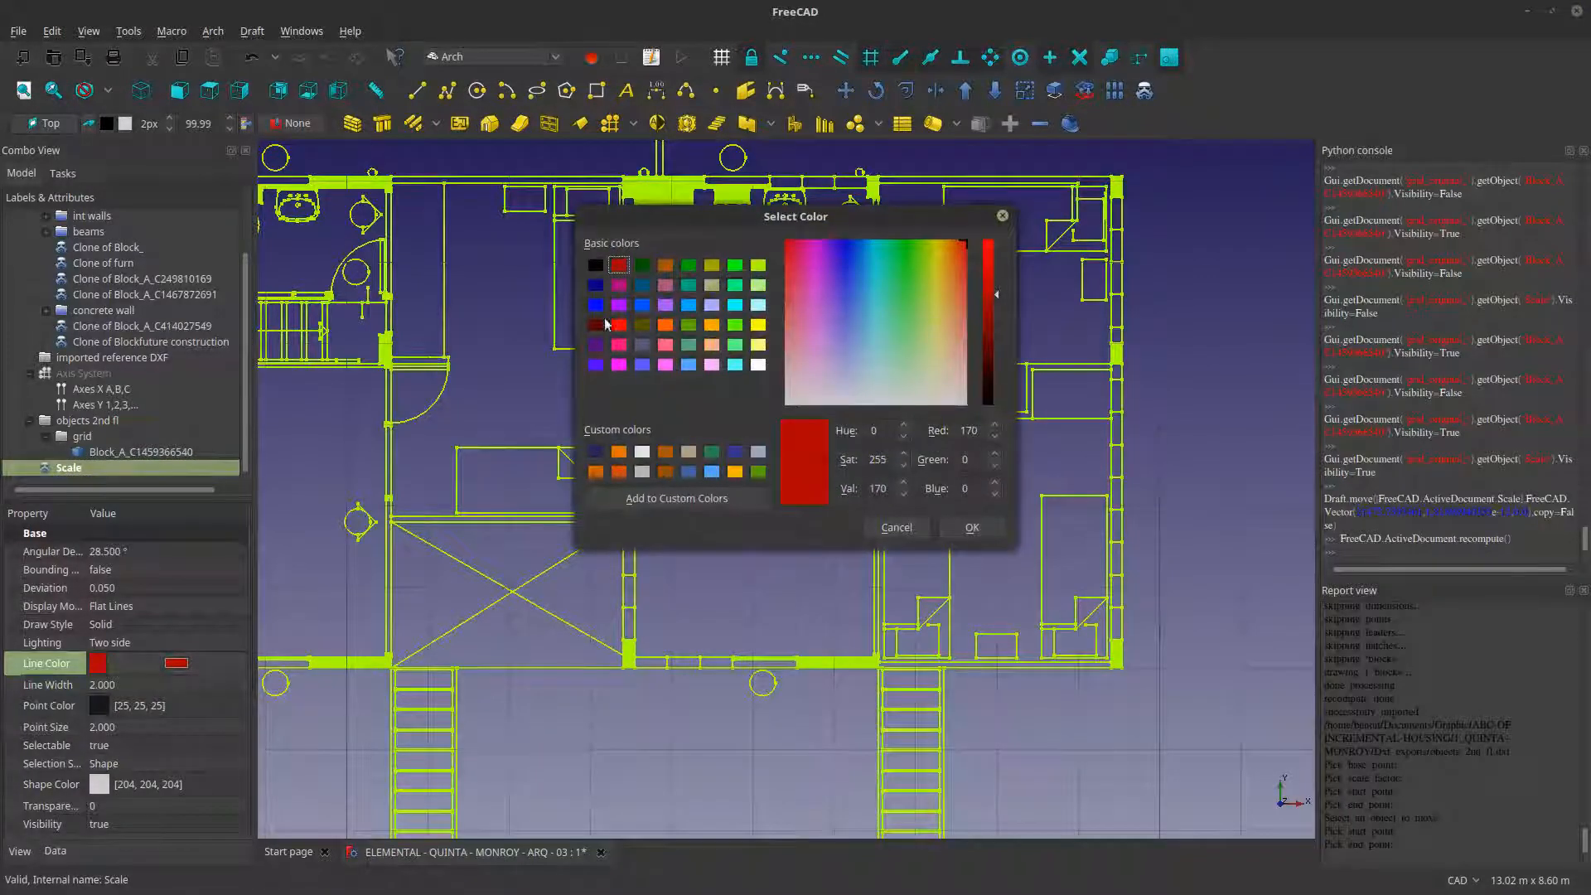
left_click(599, 267)
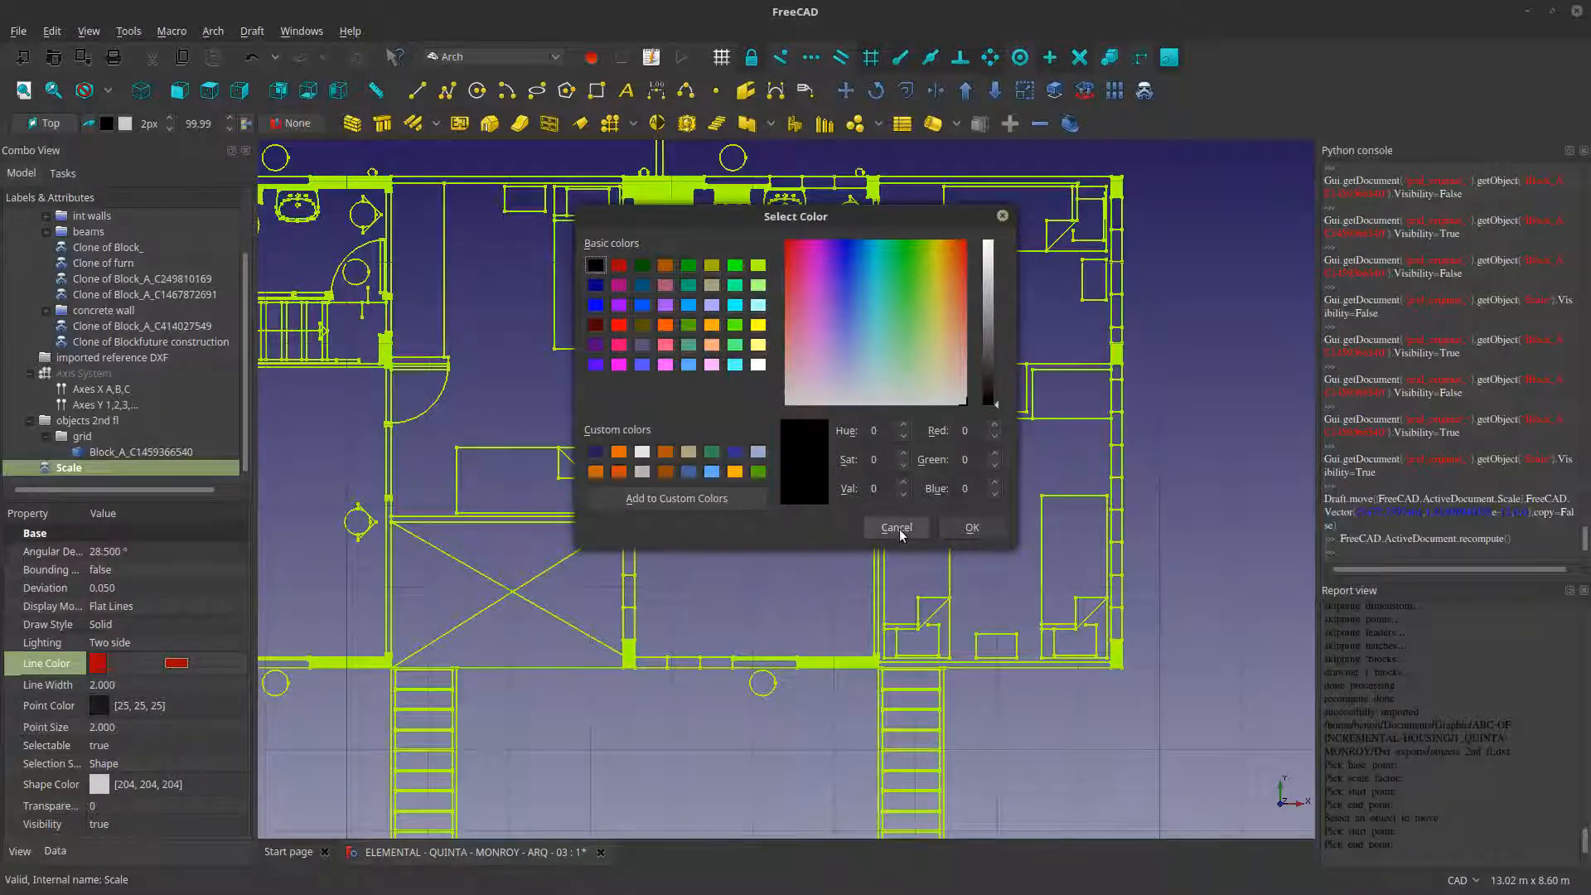
left_click(986, 530)
left_click(988, 538)
- Draw a vertical dividing line about 16 m long in the gap between the ground-floor and second-floor plans
scroll(987, 539, "down", 5)
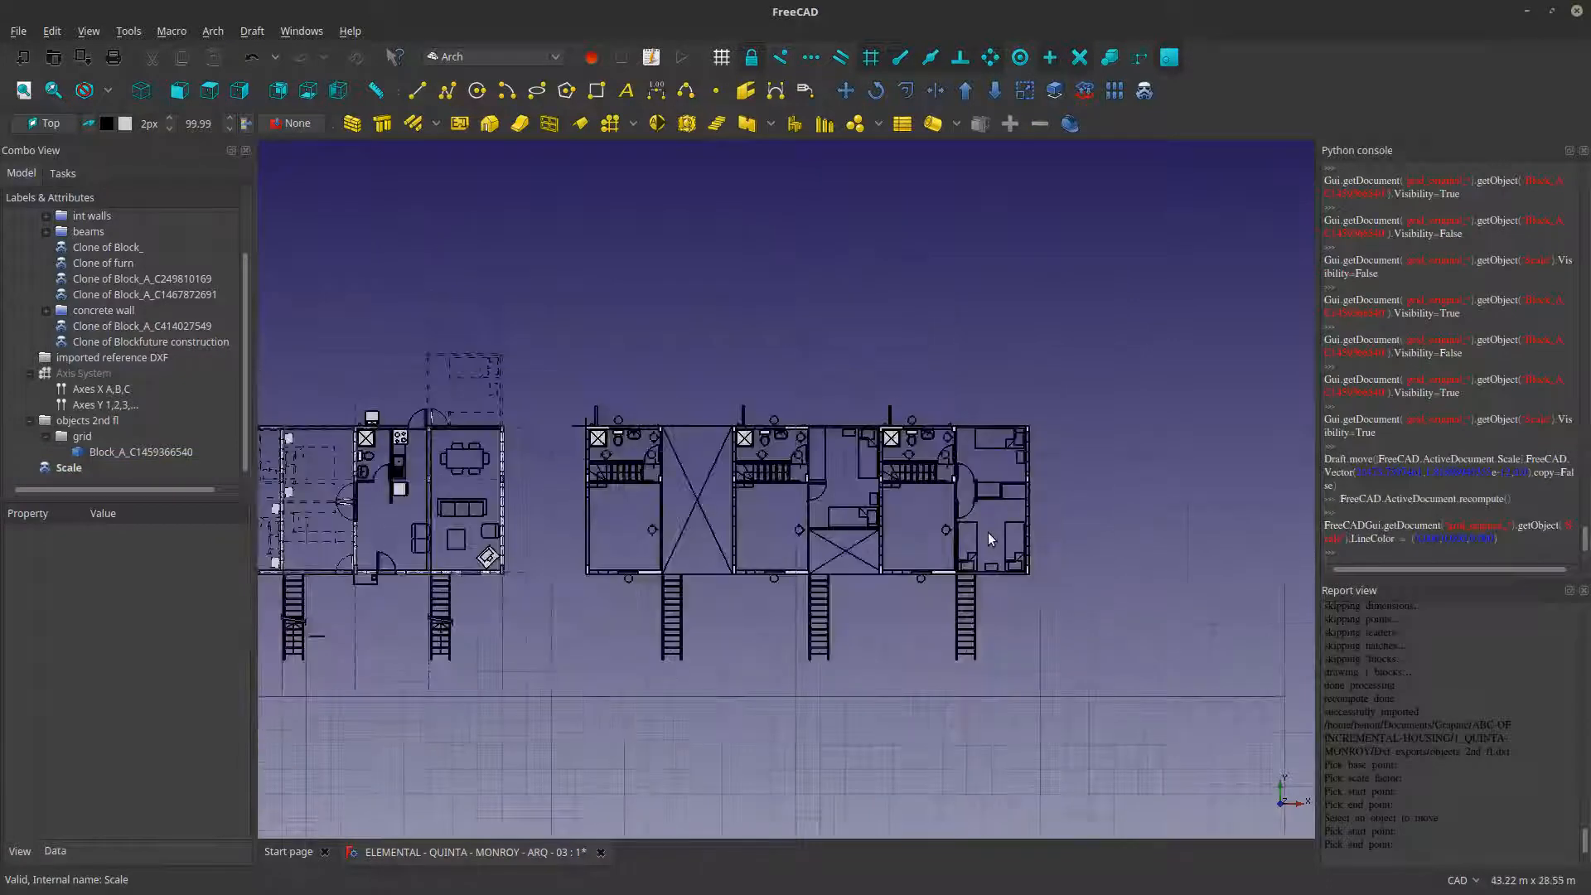
scroll(684, 578, "up", 2)
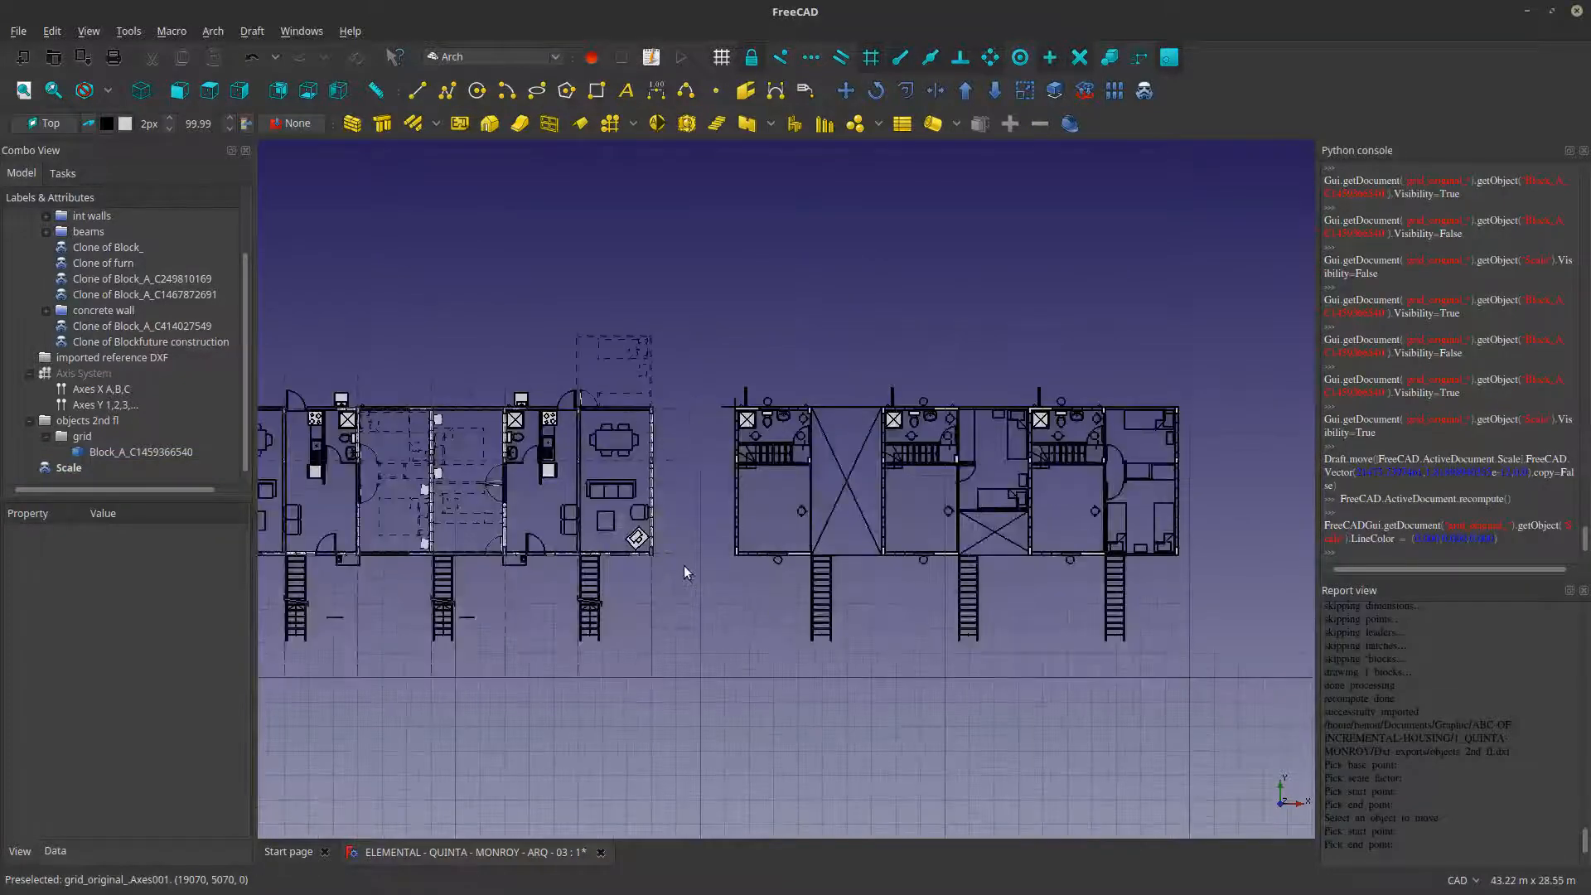
left_click(417, 90)
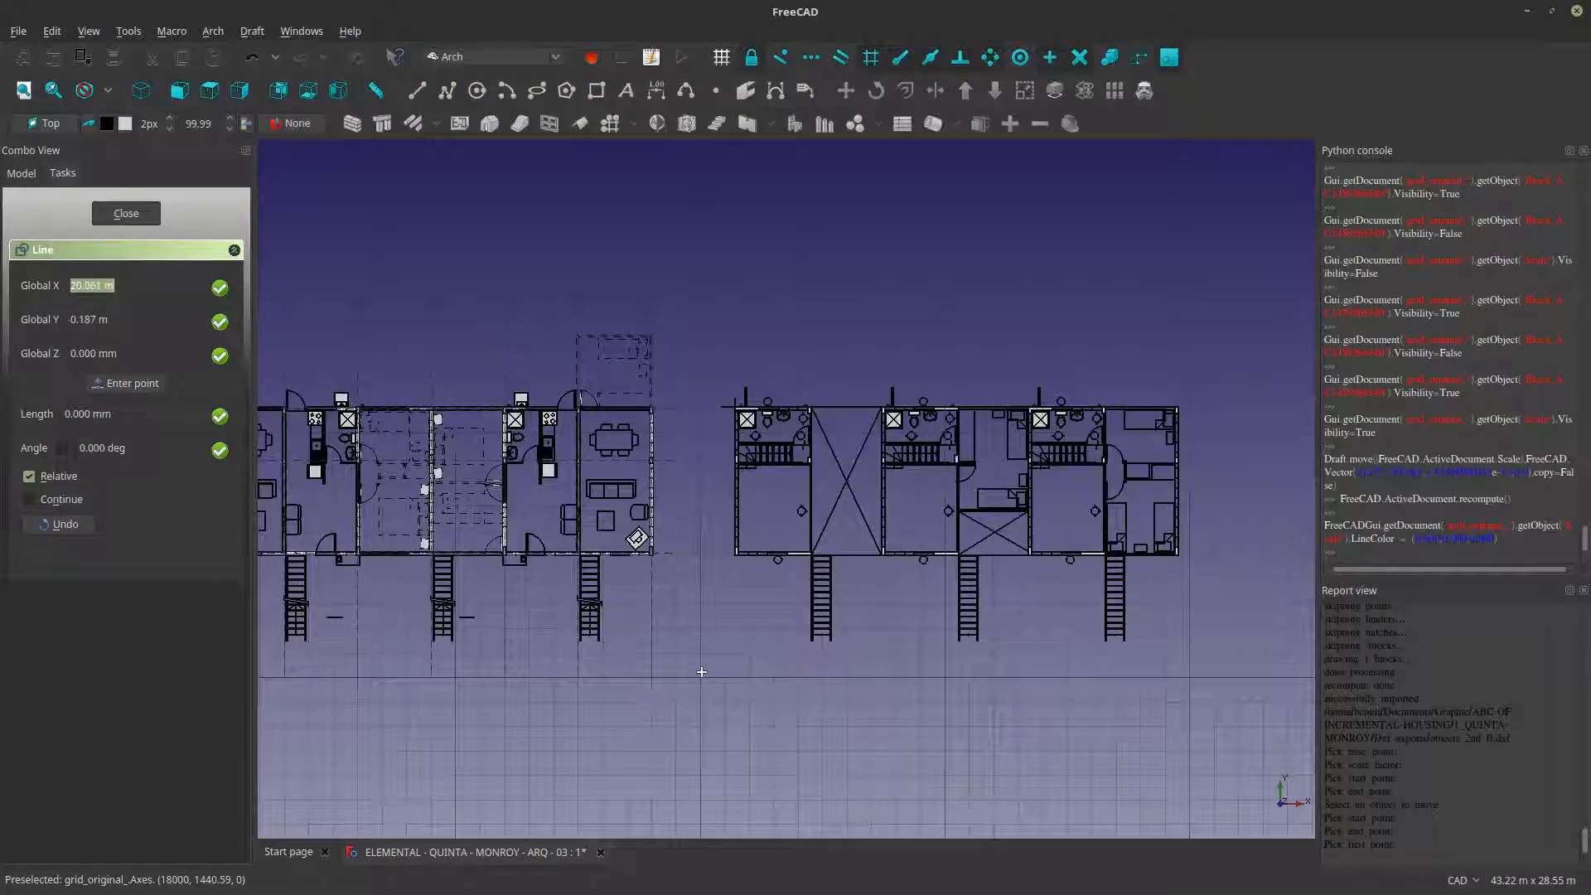
left_click(702, 678)
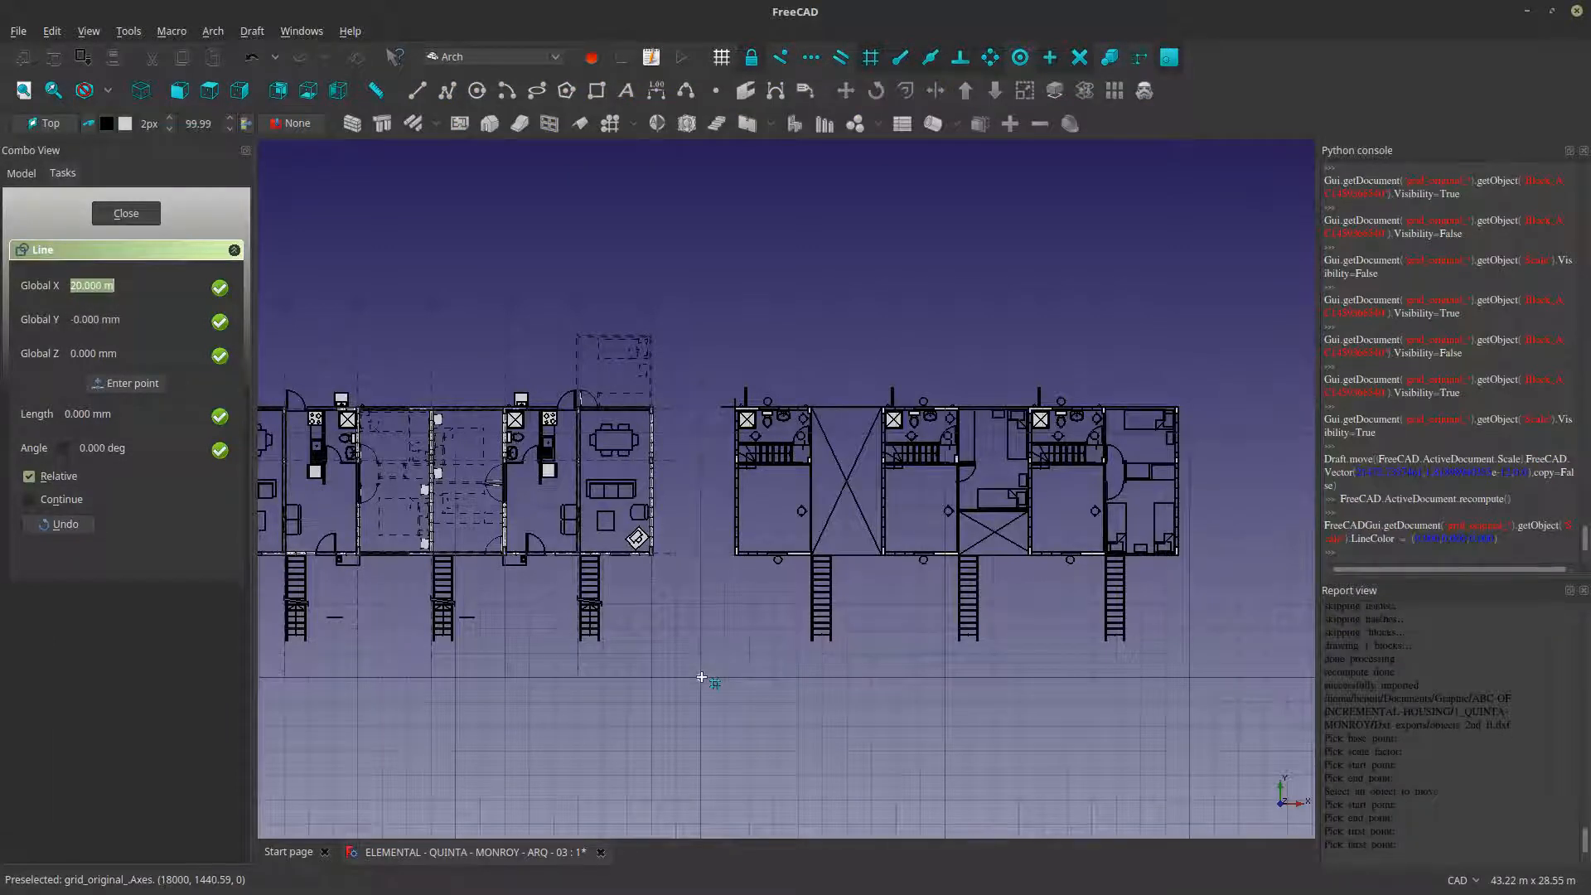
left_click(700, 285)
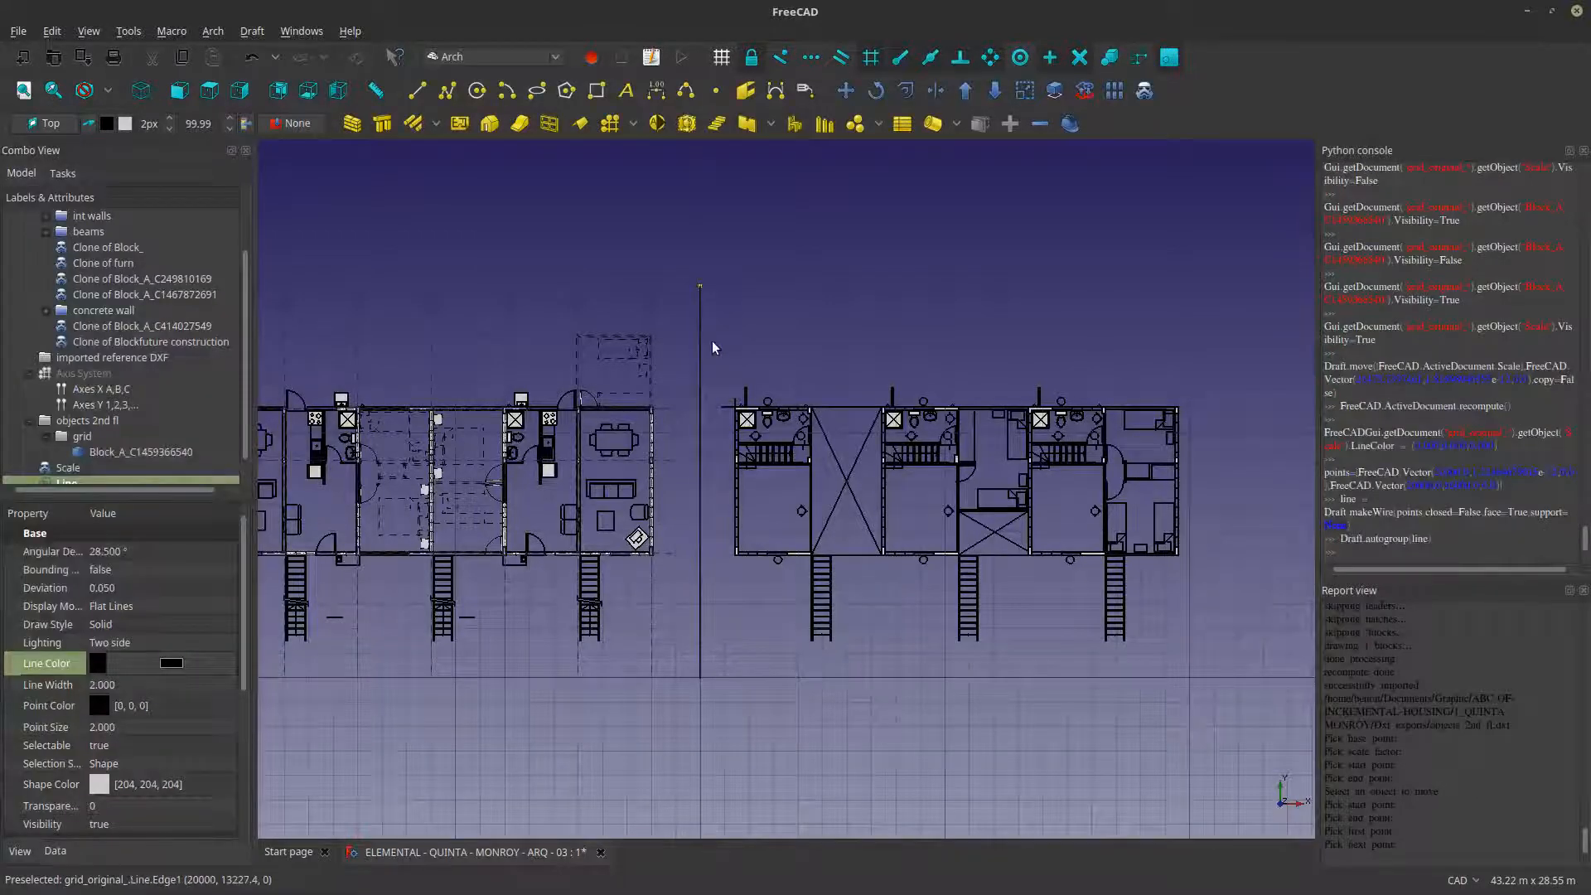
- Set the dividing line's line width to 5
left_click(701, 342)
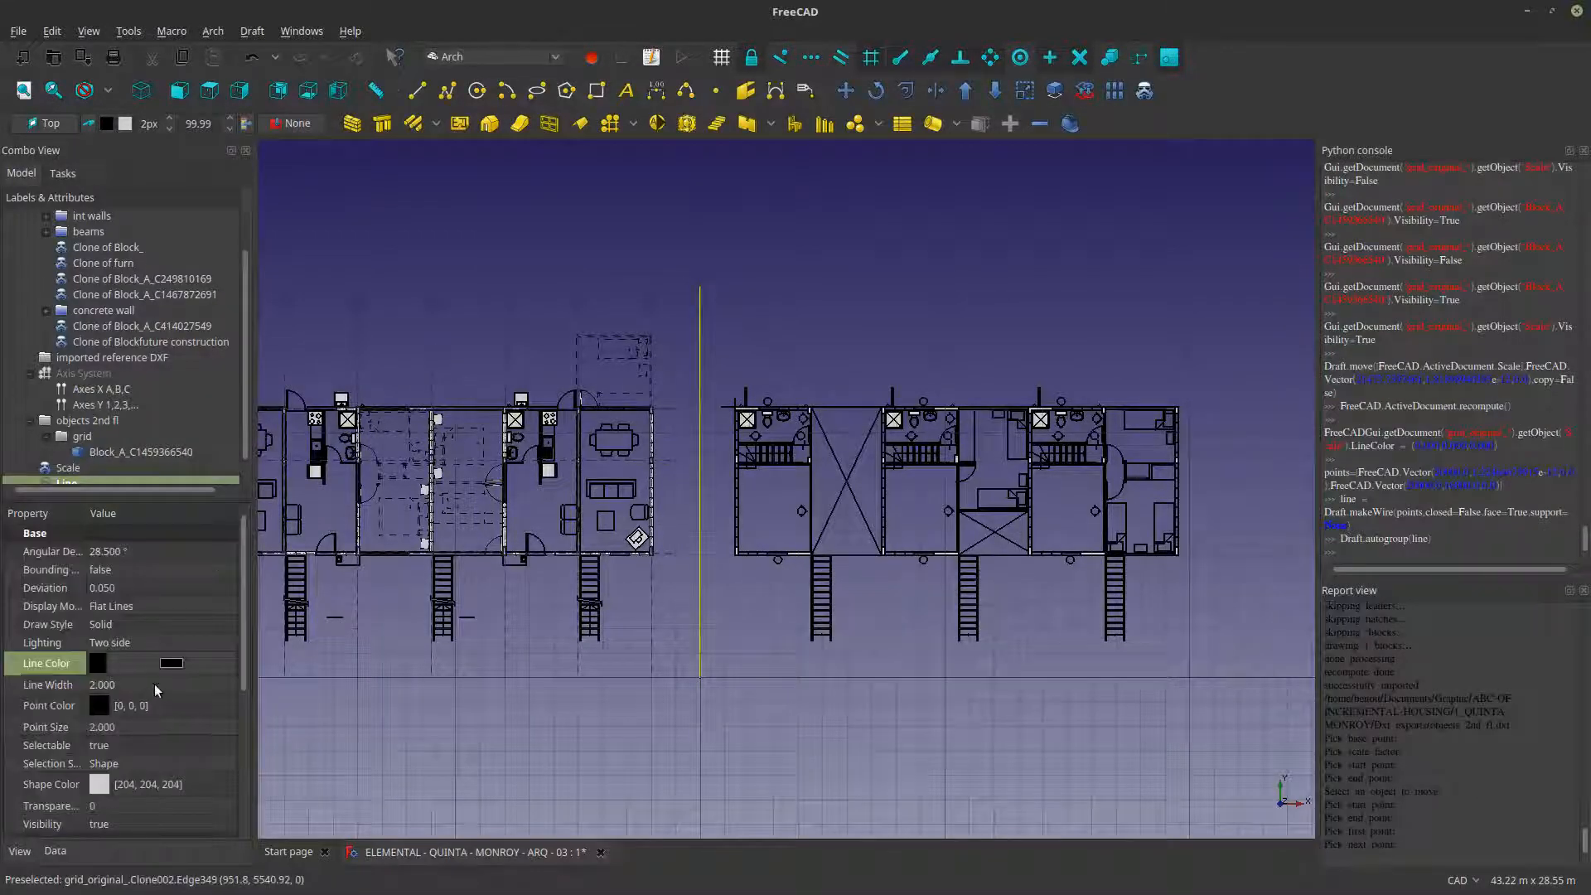
left_click(154, 690)
scroll(154, 689, "up", 3)
left_click(837, 704)
scroll(841, 705, "down", 2)
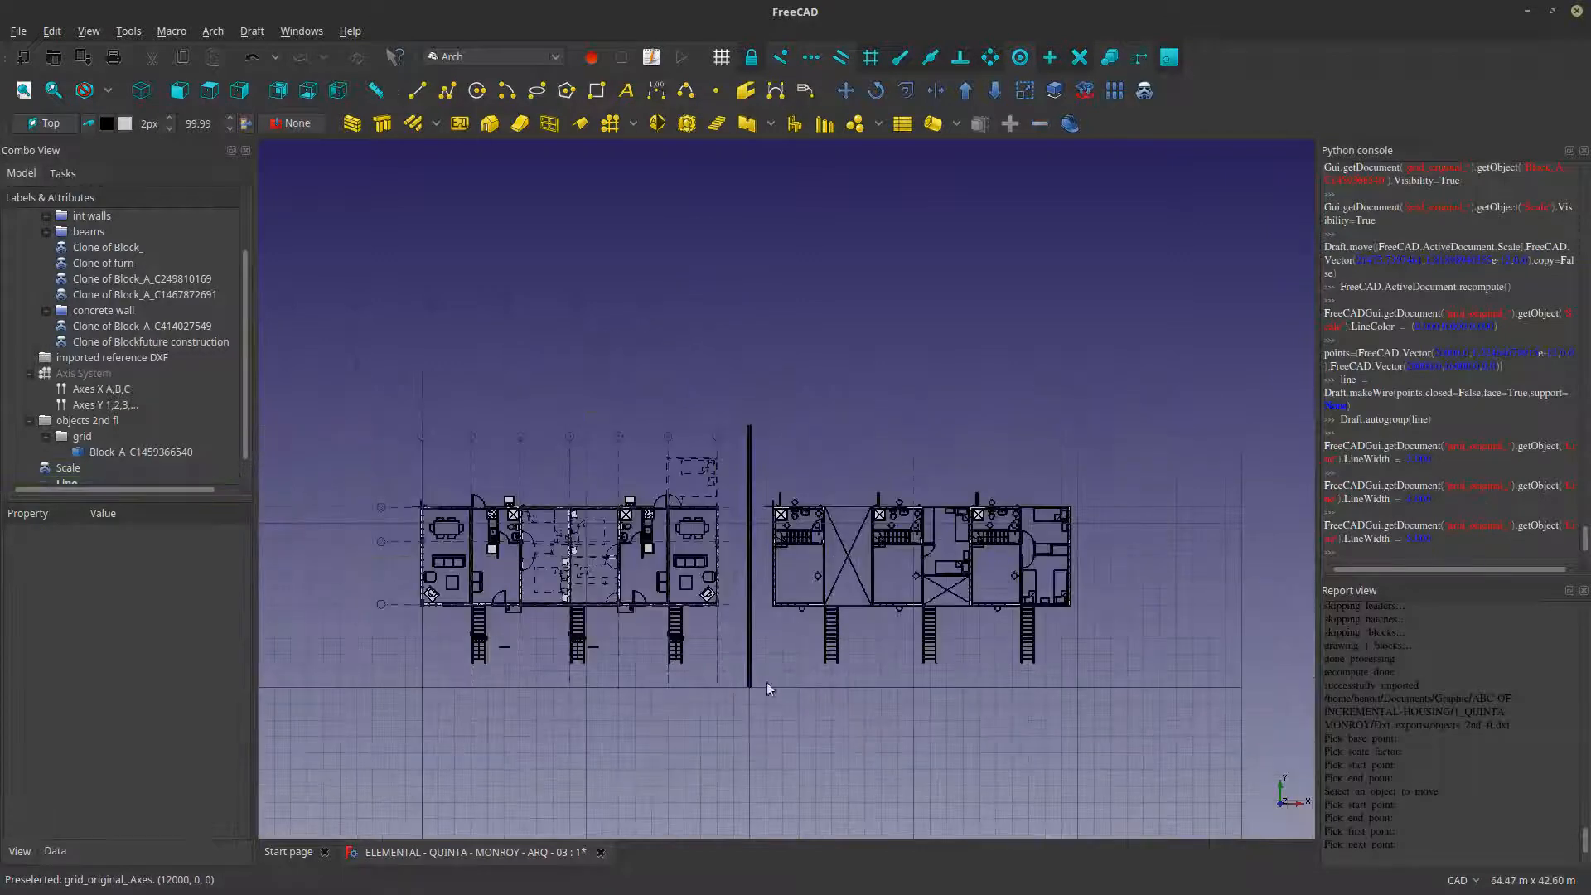
- Copy the thick vertical dividing line about 21 m horizontally to the far side of the second-floor plan
scroll(768, 687, "up", 3)
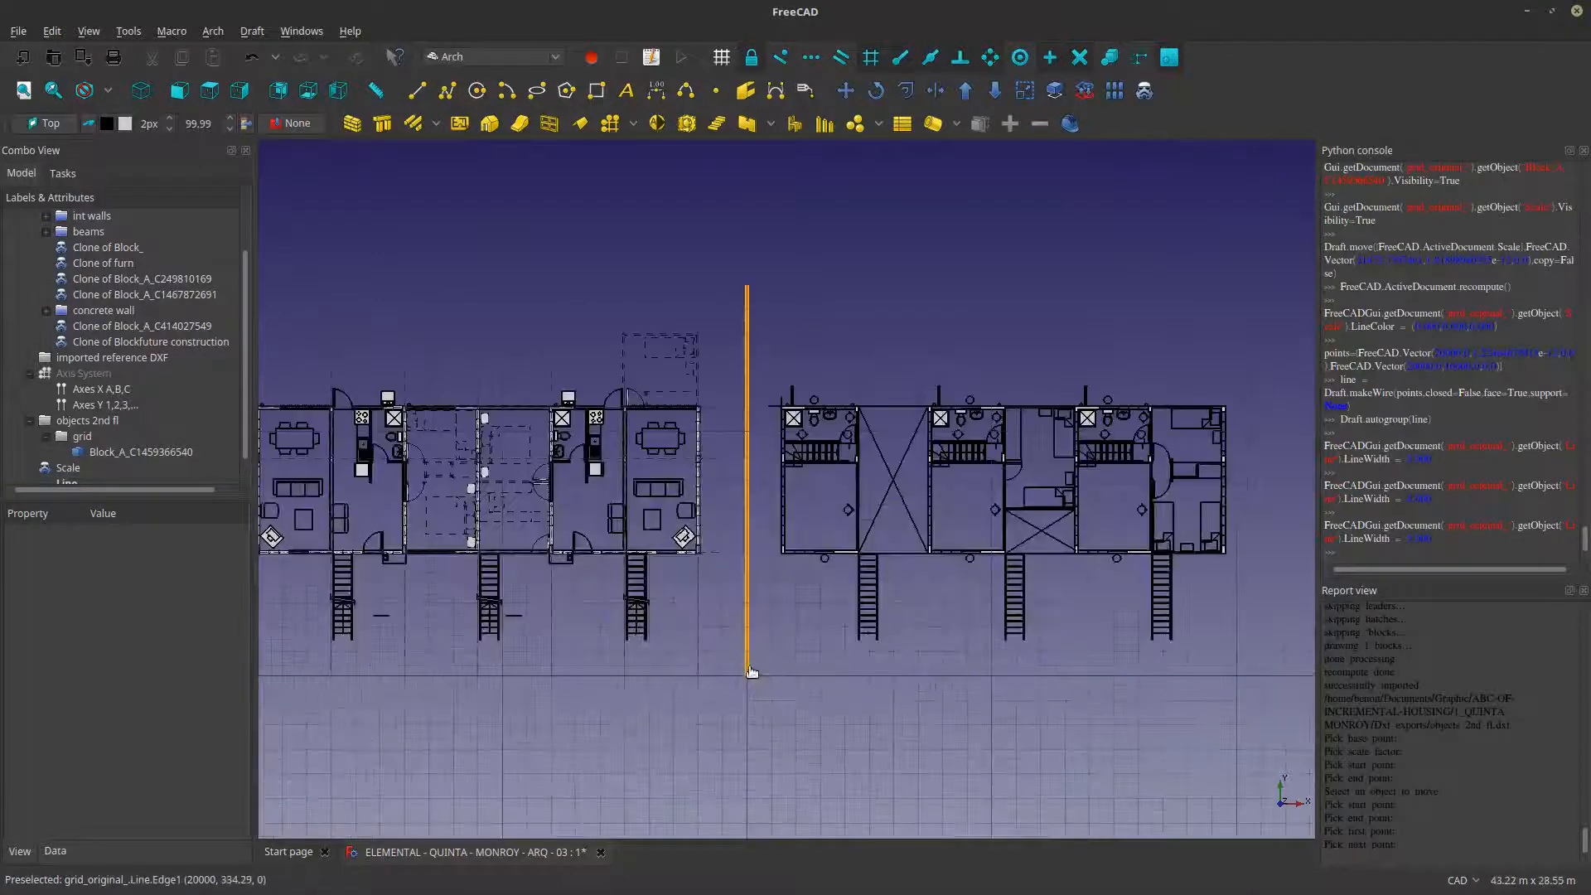
left_click(752, 672)
scroll(751, 673, "down", 2)
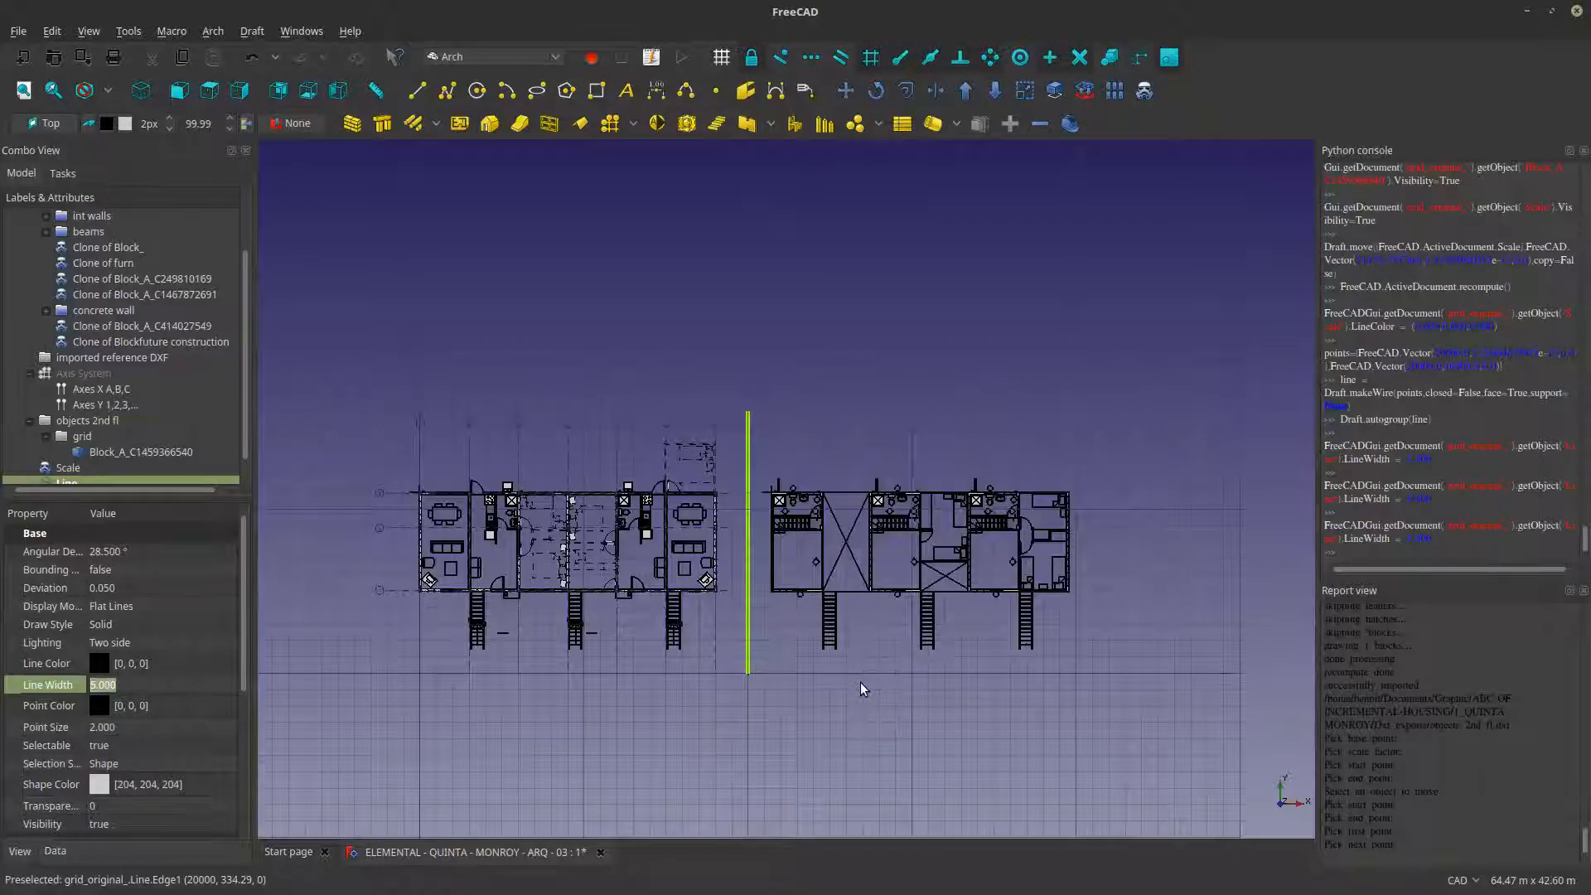
left_click(845, 91)
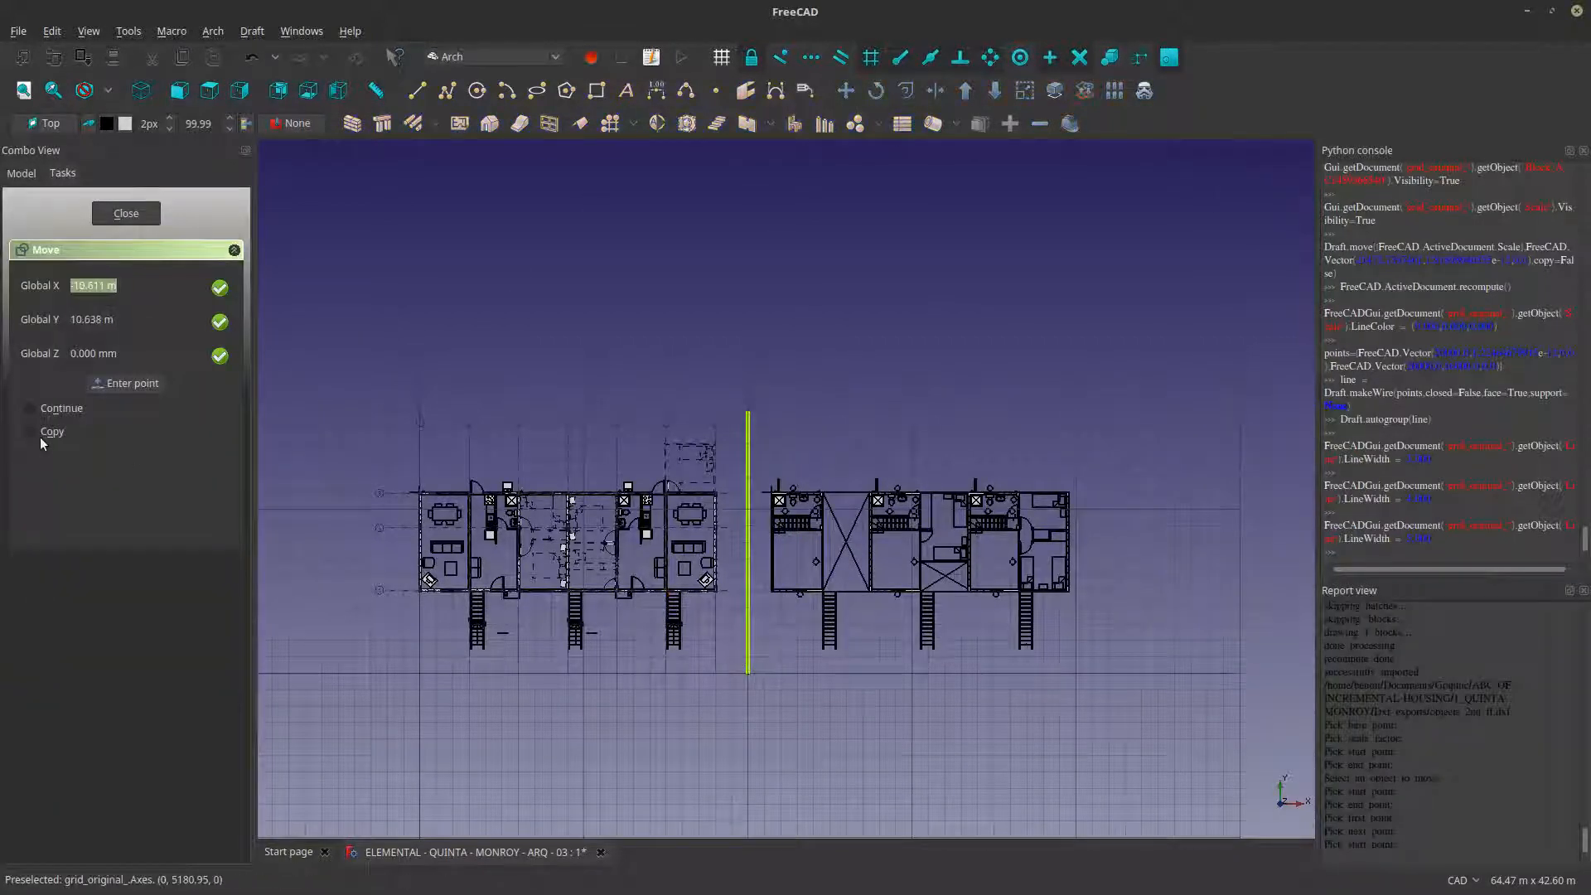
left_click(41, 434)
left_click(748, 673)
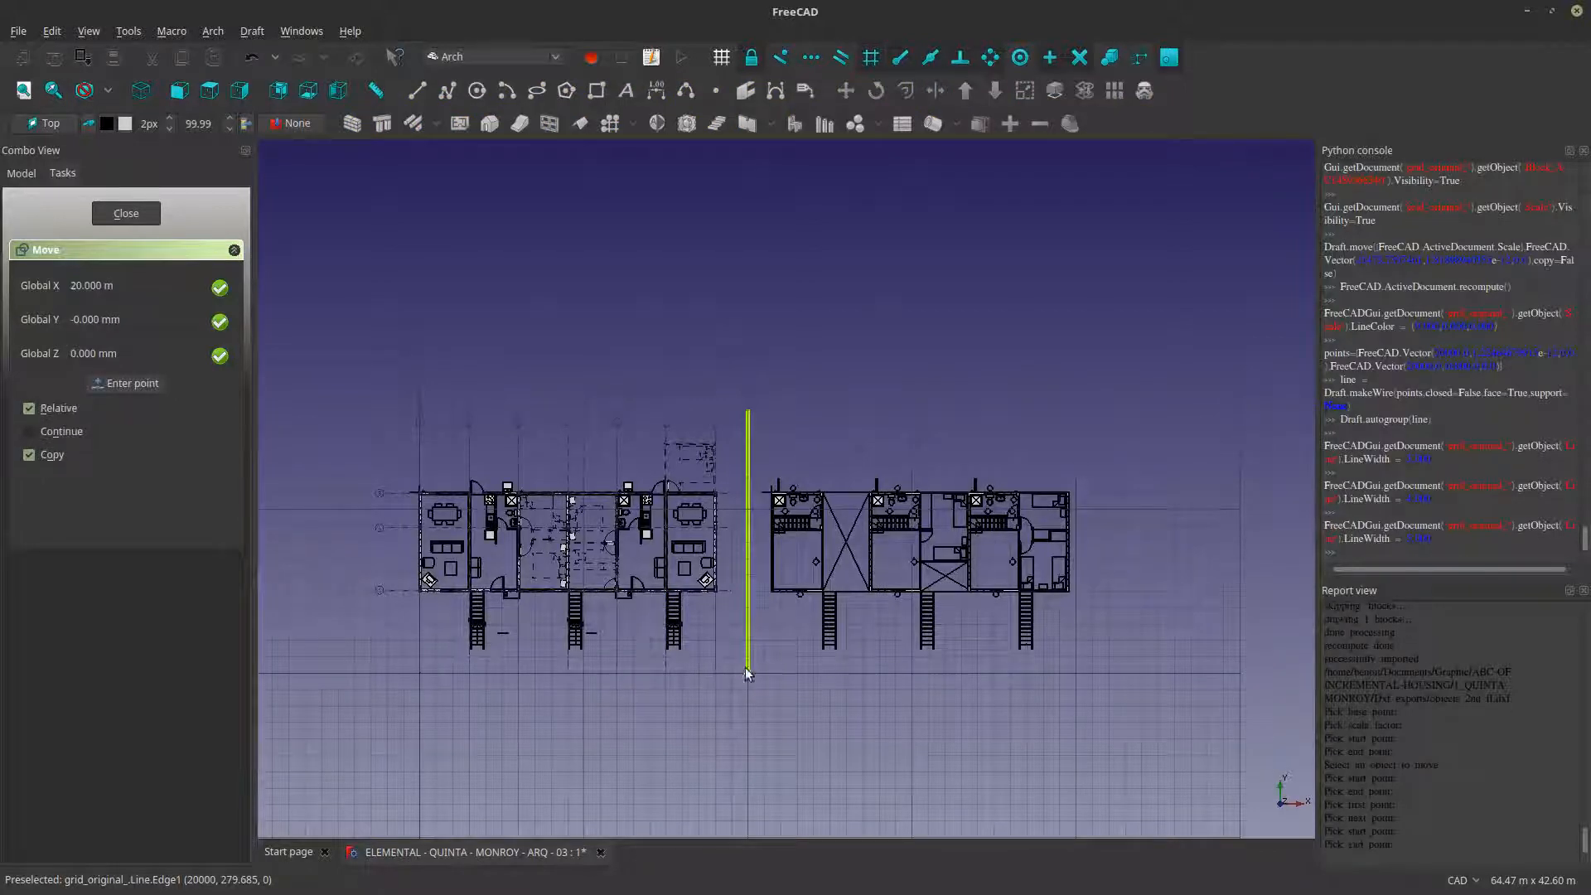
left_click(1096, 674)
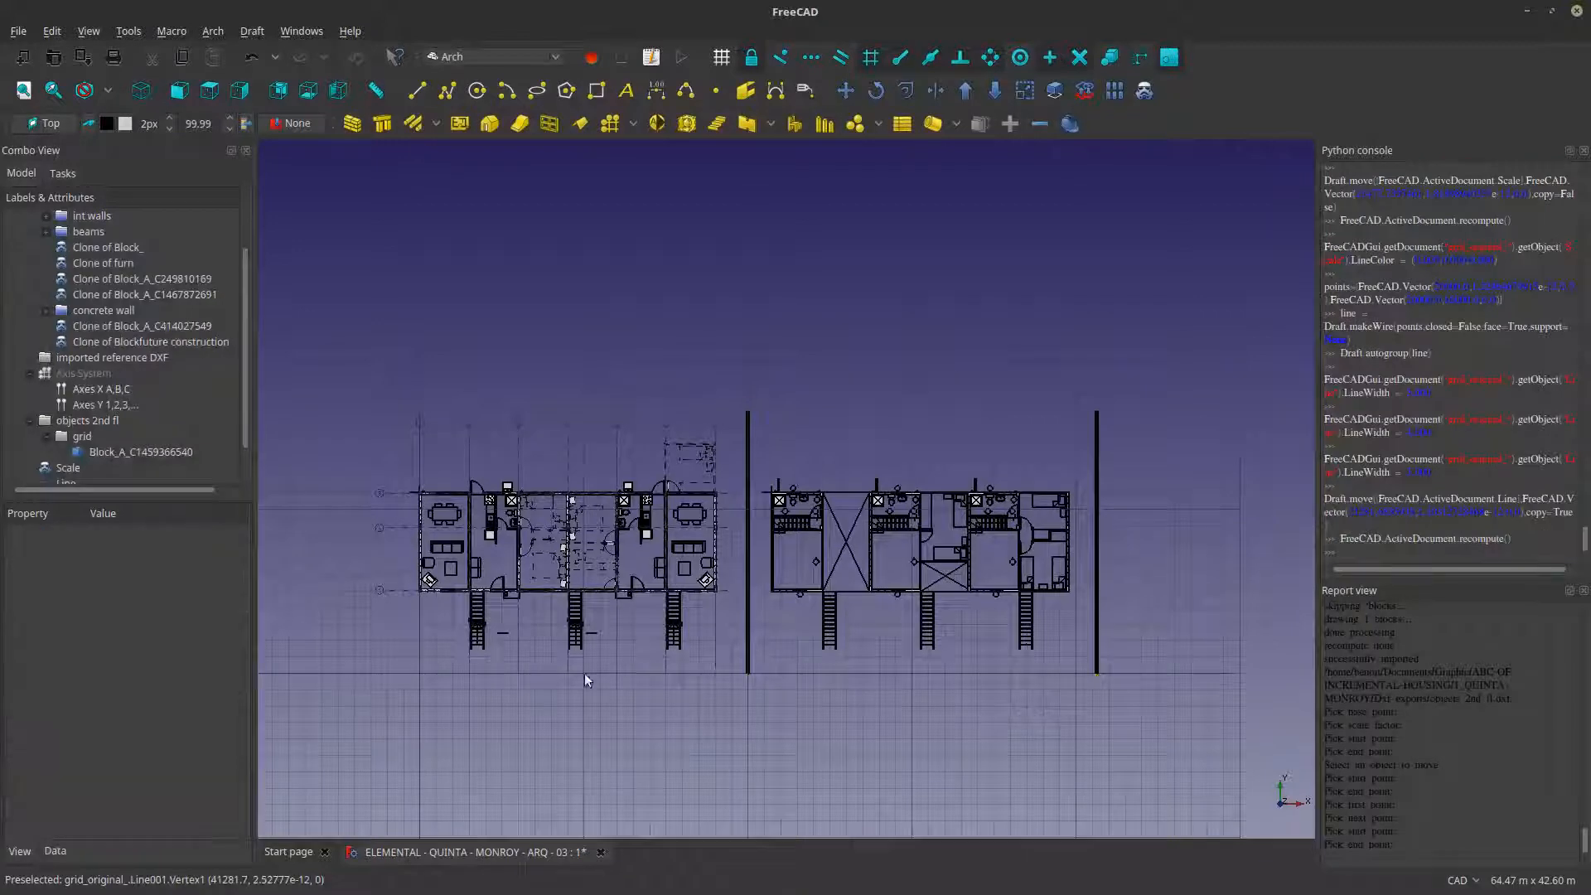
scroll(929, 554, "up", 12)
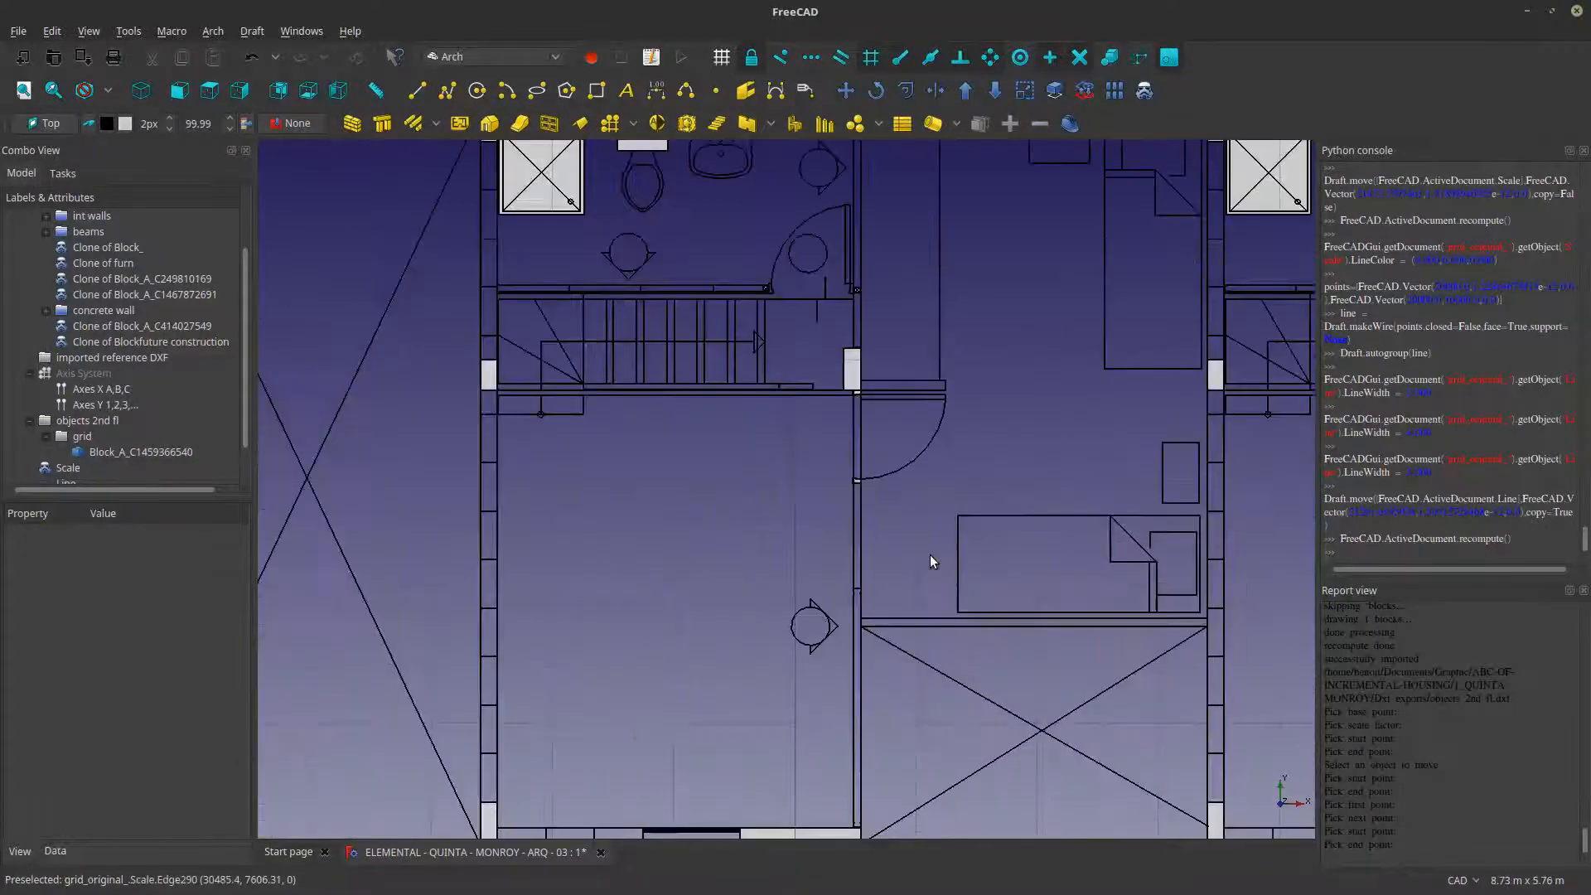
scroll(817, 633, "down", 8)
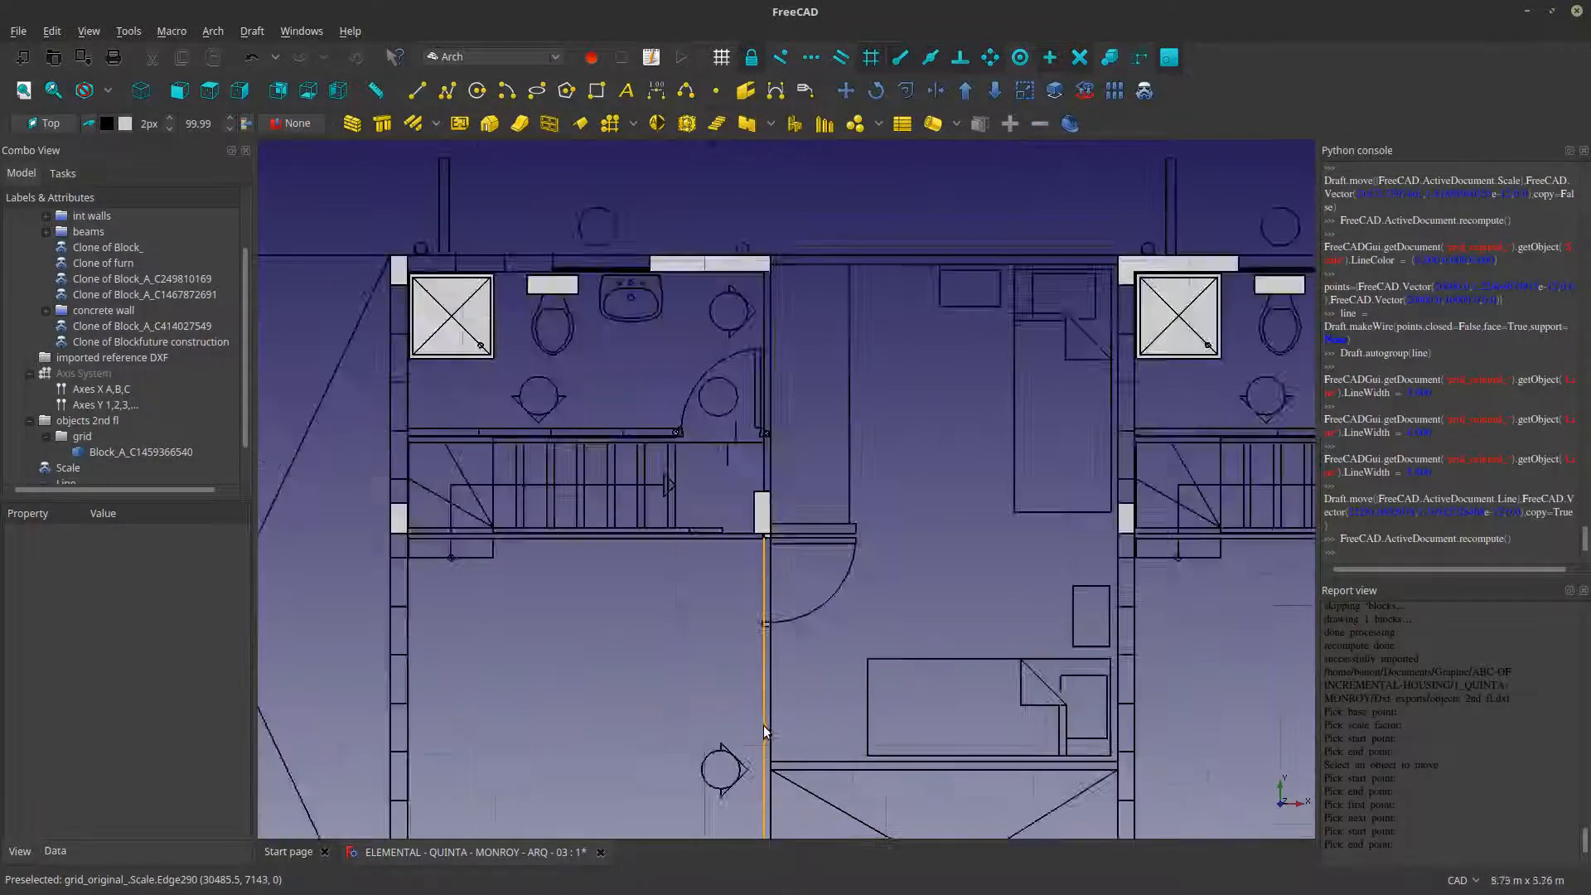
scroll(723, 630, "down", 4)
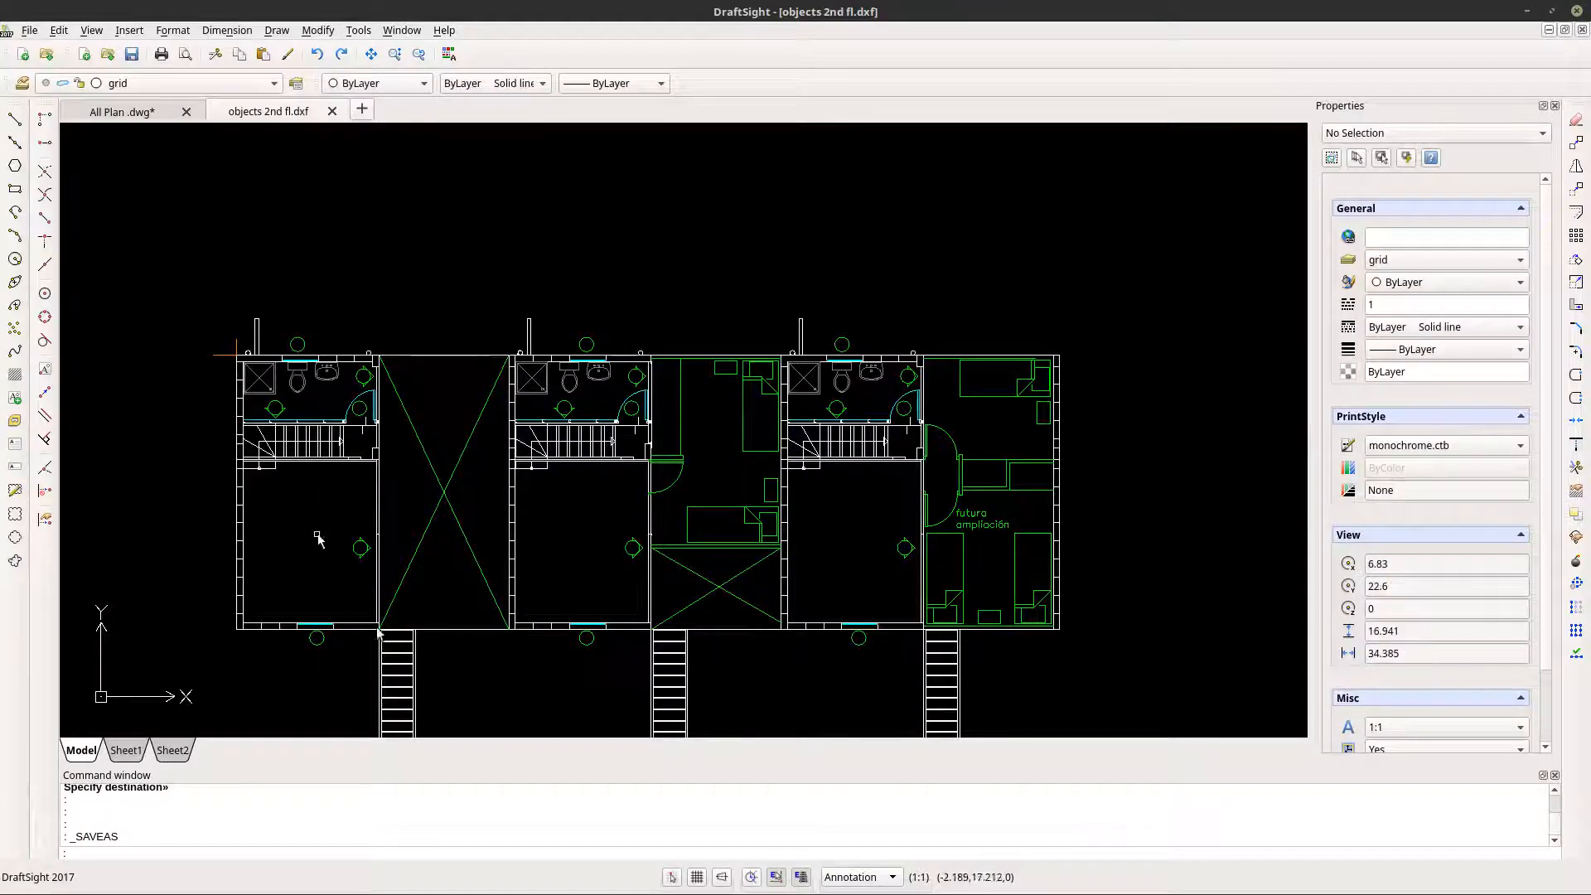
scroll(420, 424, "down", 5)
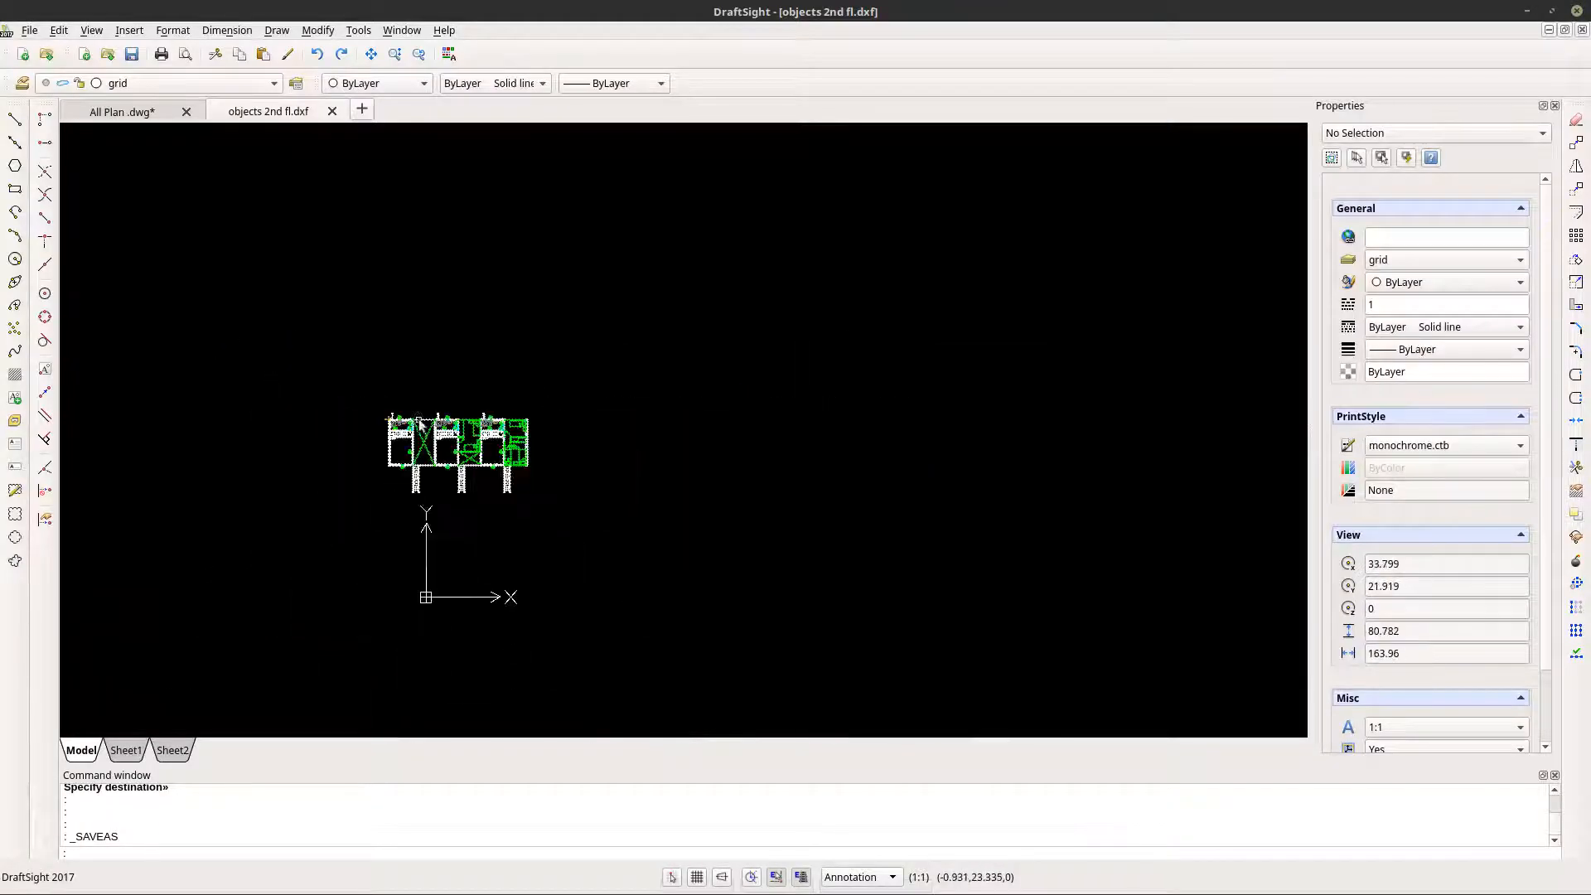
- Switch to the All Plan .dwg drawing in DraftSight and locate the remaining floor plan beside the second-floor plan
left_click(150, 116)
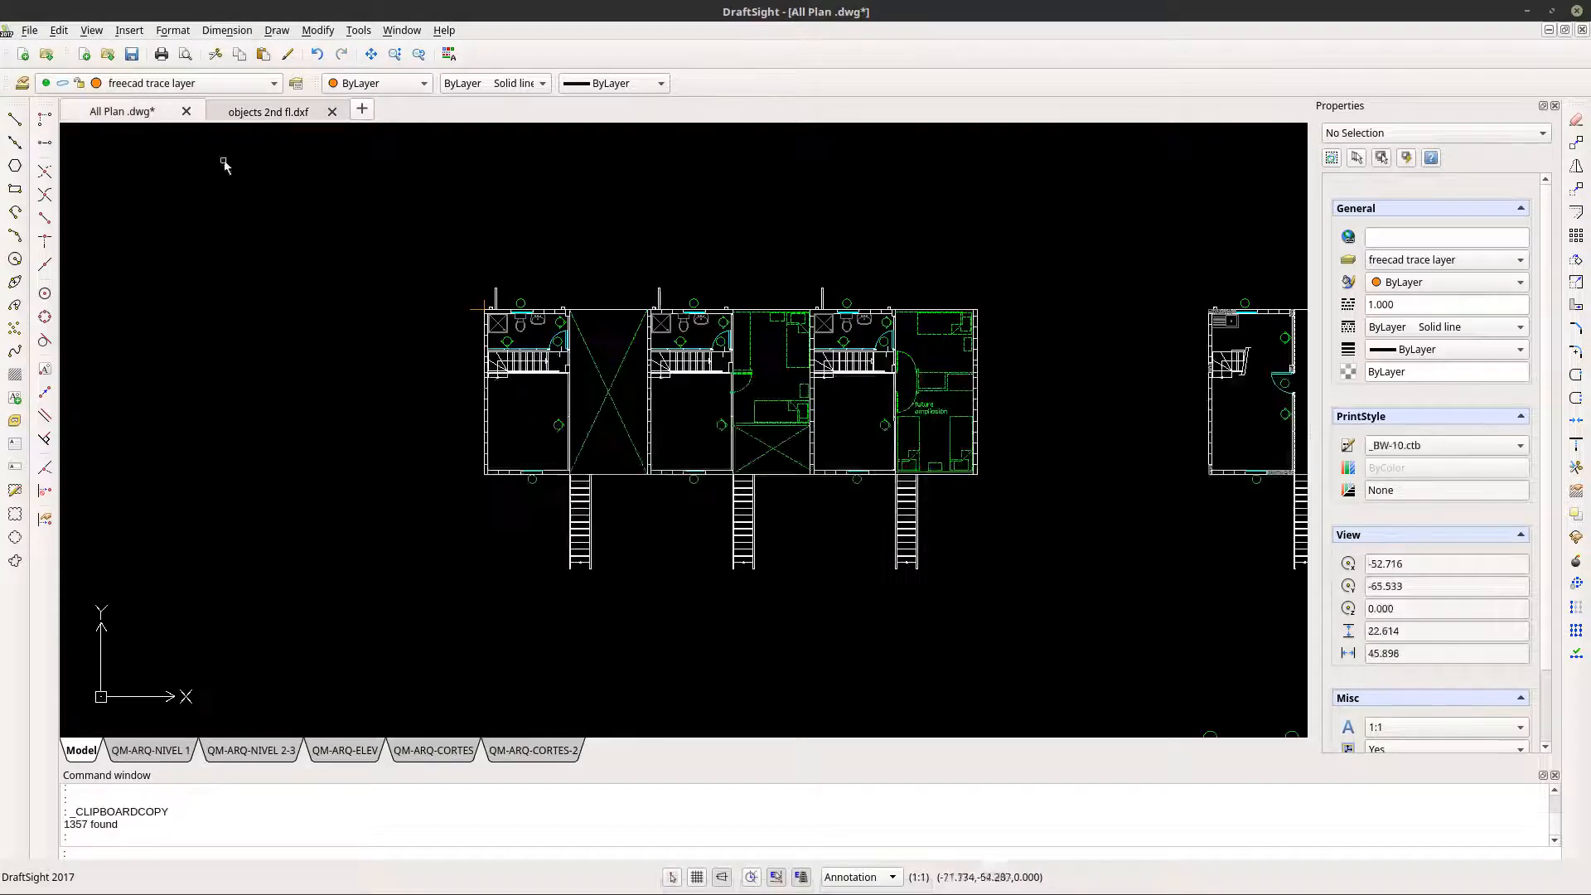
scroll(994, 371, "up", 6)
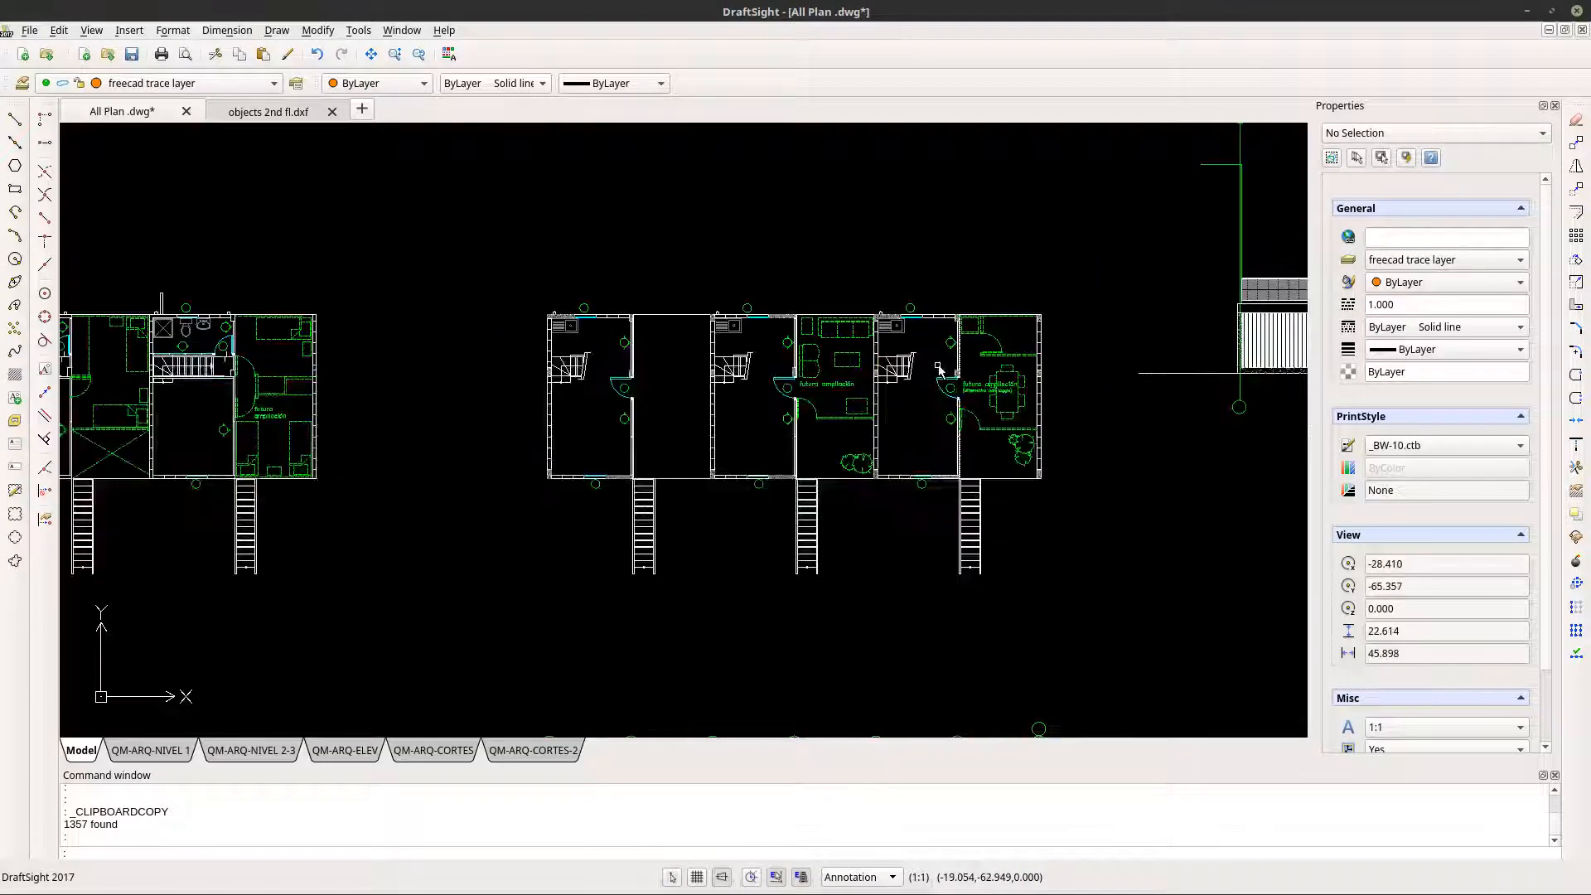
scroll(939, 368, "down", 3)
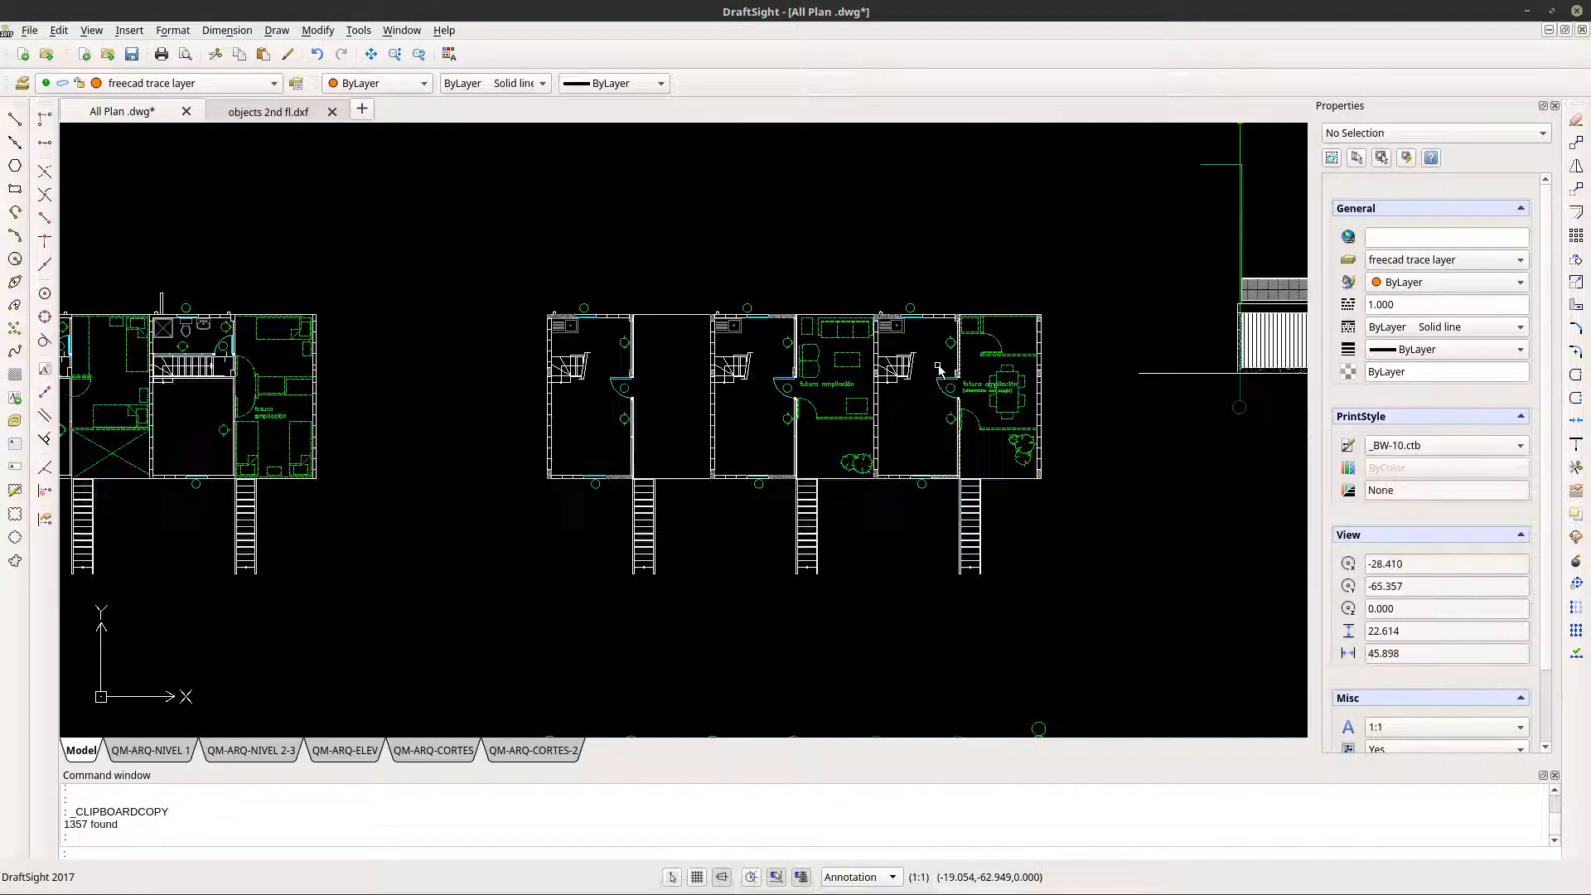
scroll(939, 371, "down", 1)
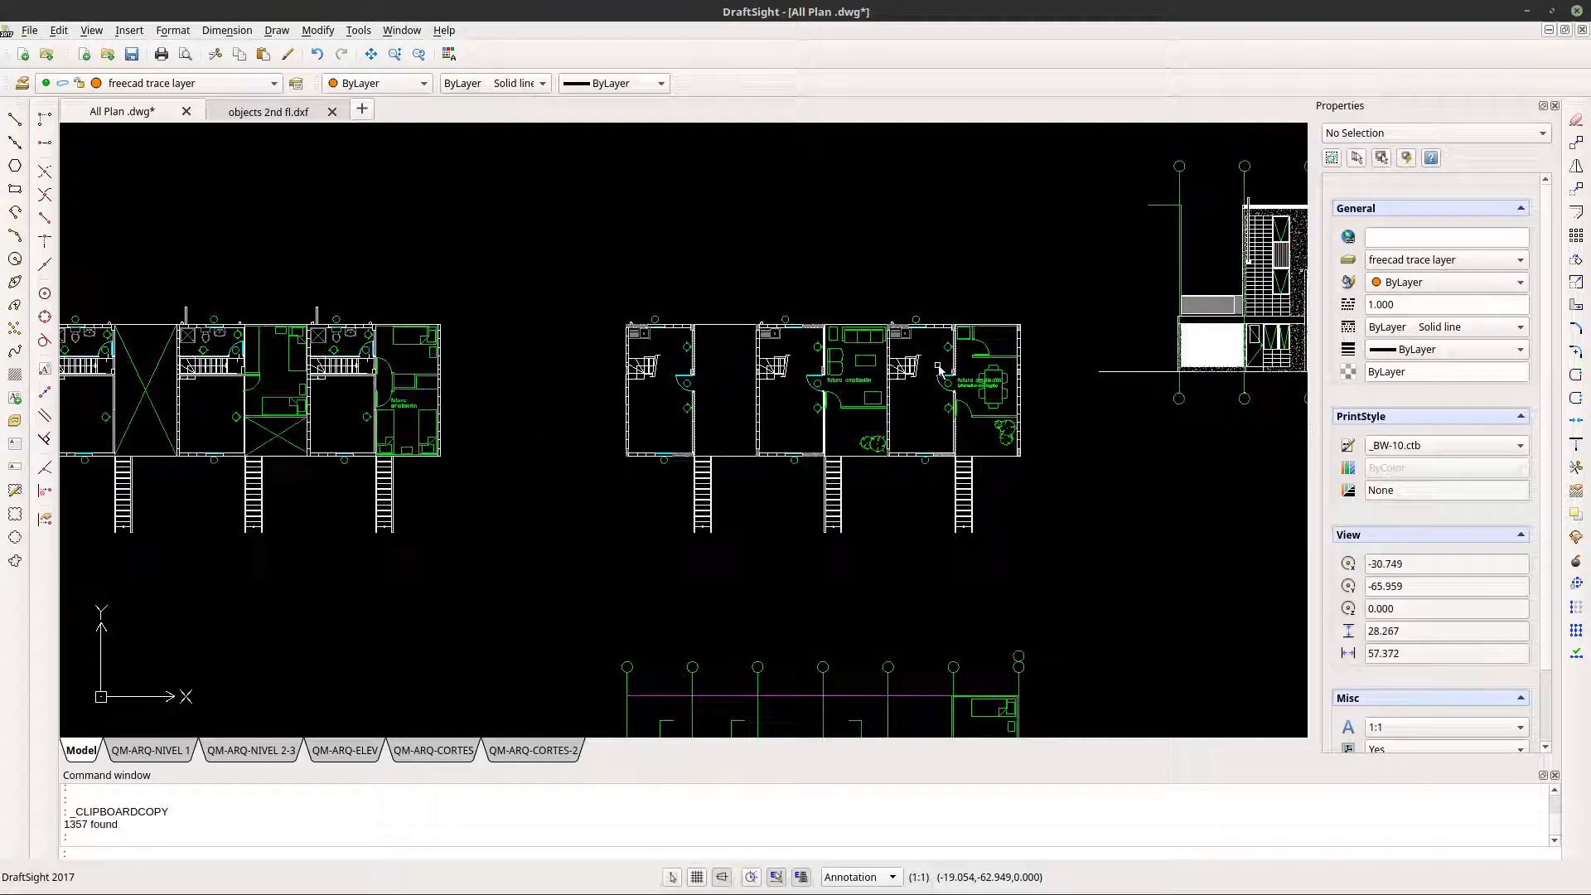
left_click(547, 220)
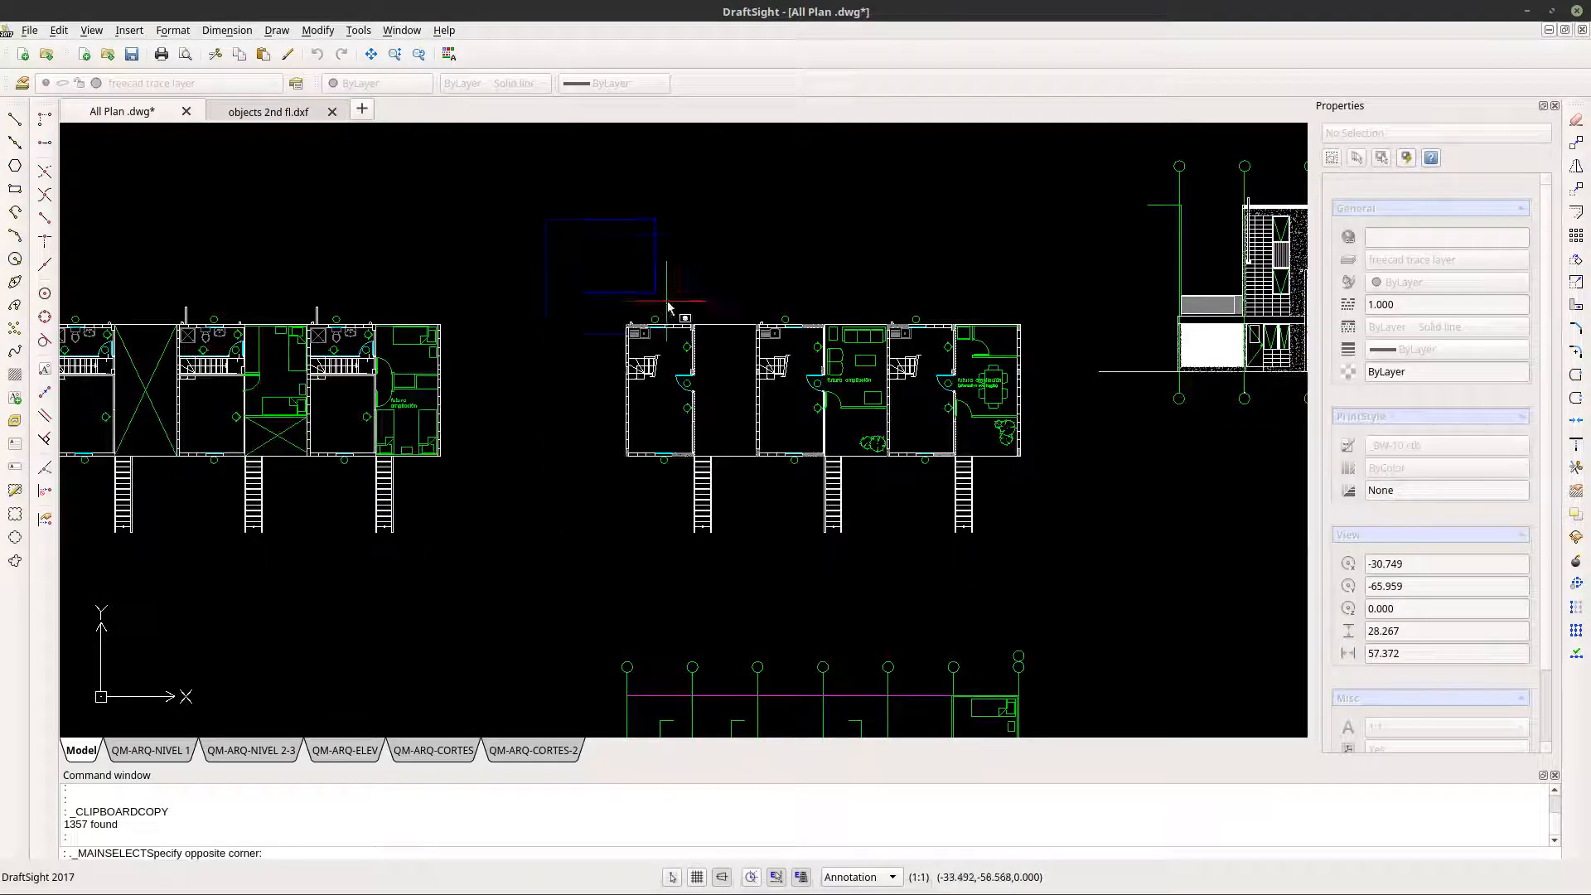
left_click(1058, 562)
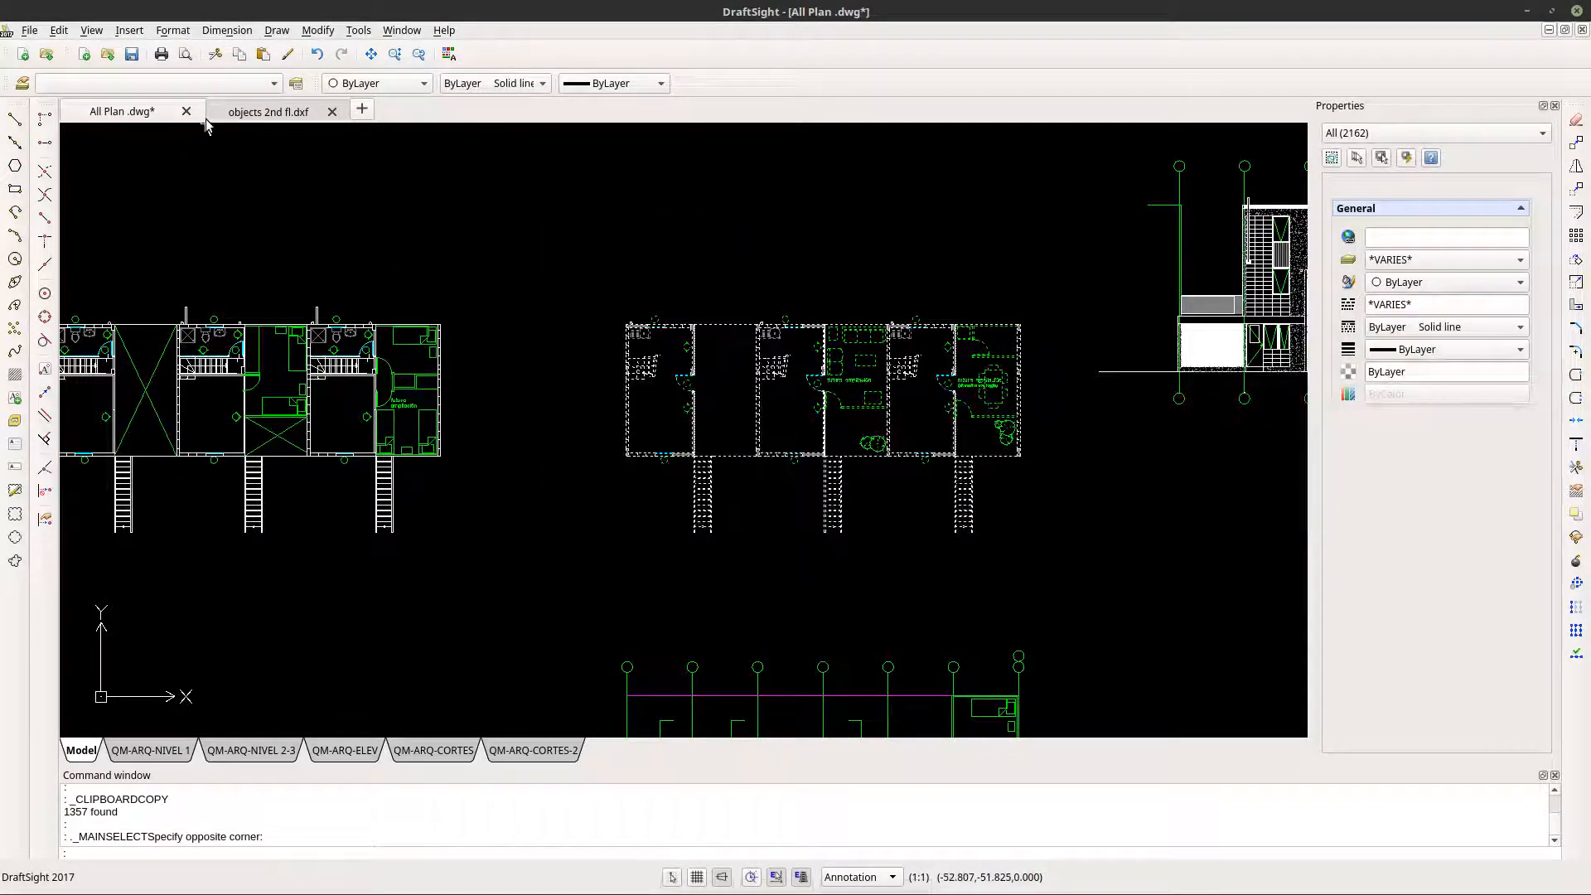
scroll(685, 429, "down", 2)
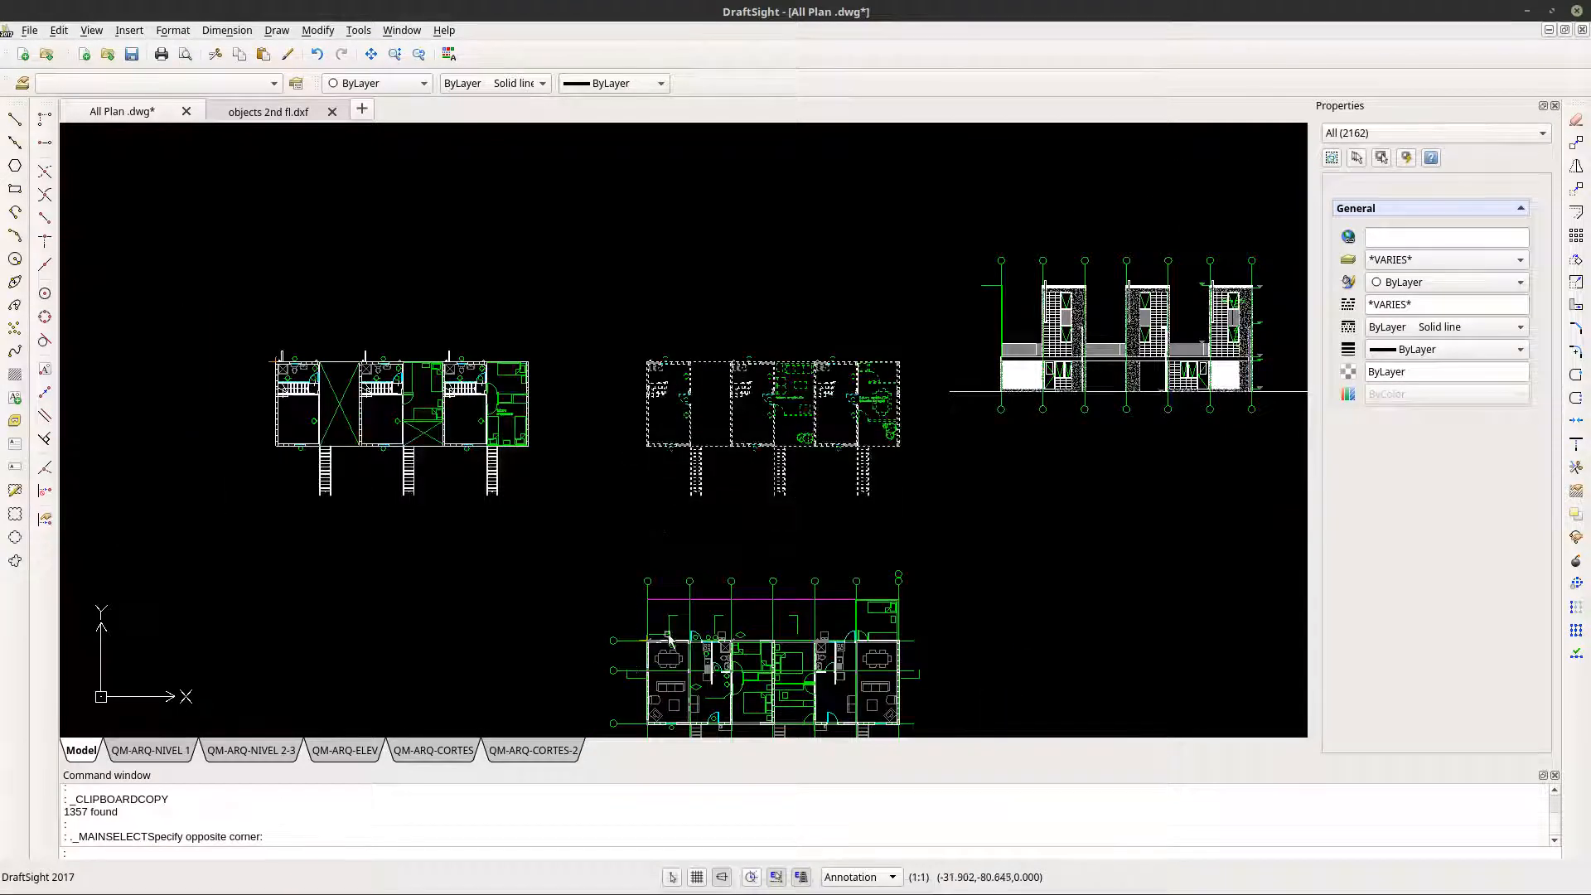
key("Escape")
key("Escape")
scroll(644, 671, "up", 8)
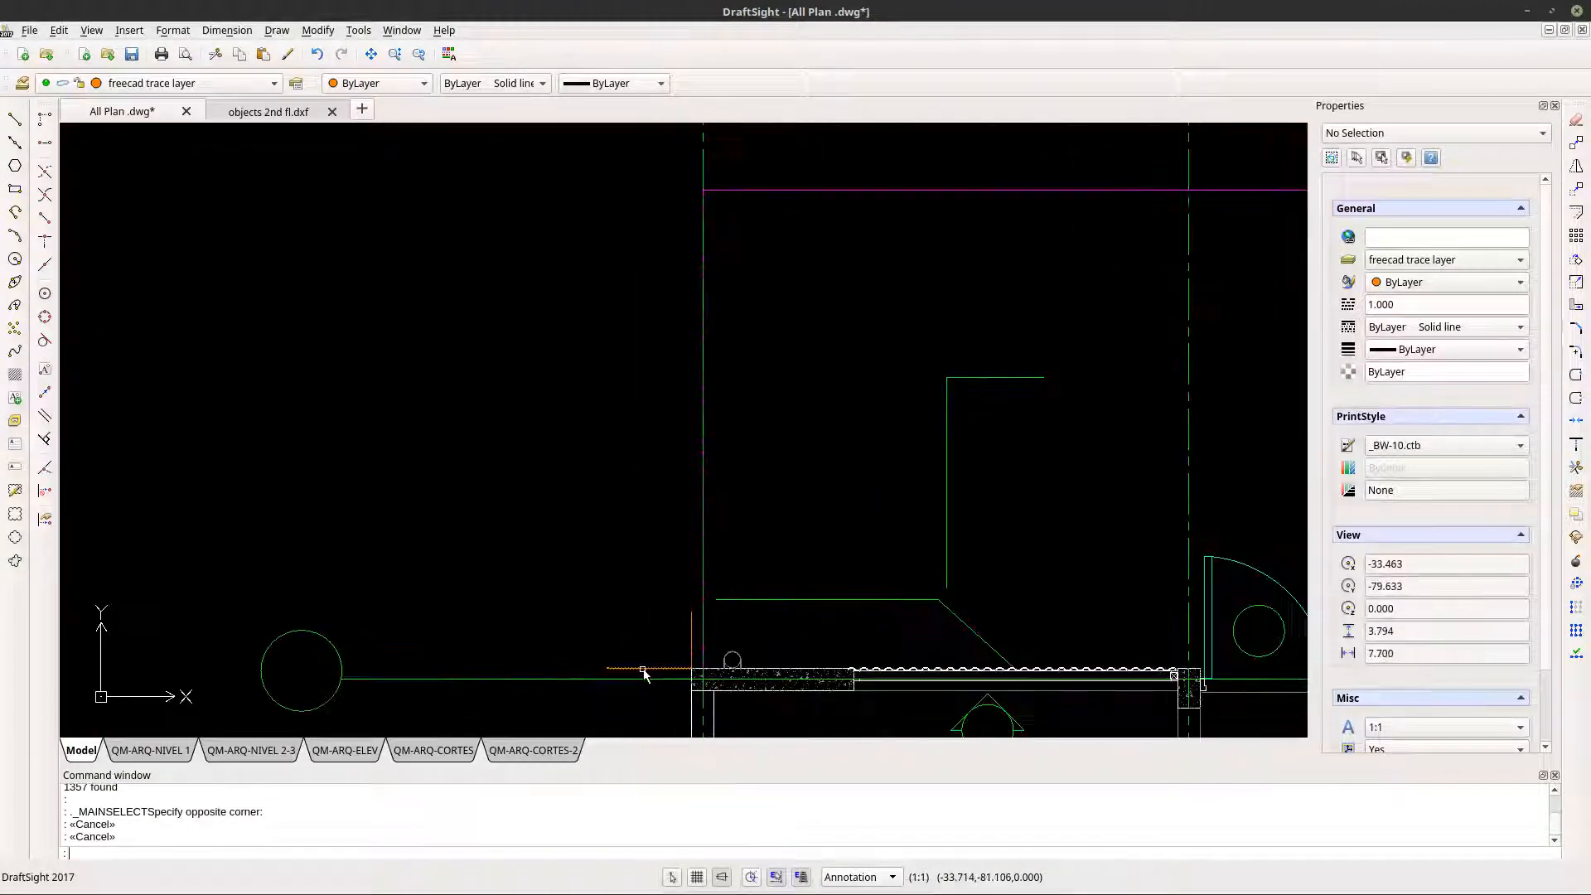
left_click(643, 670)
left_click(691, 641)
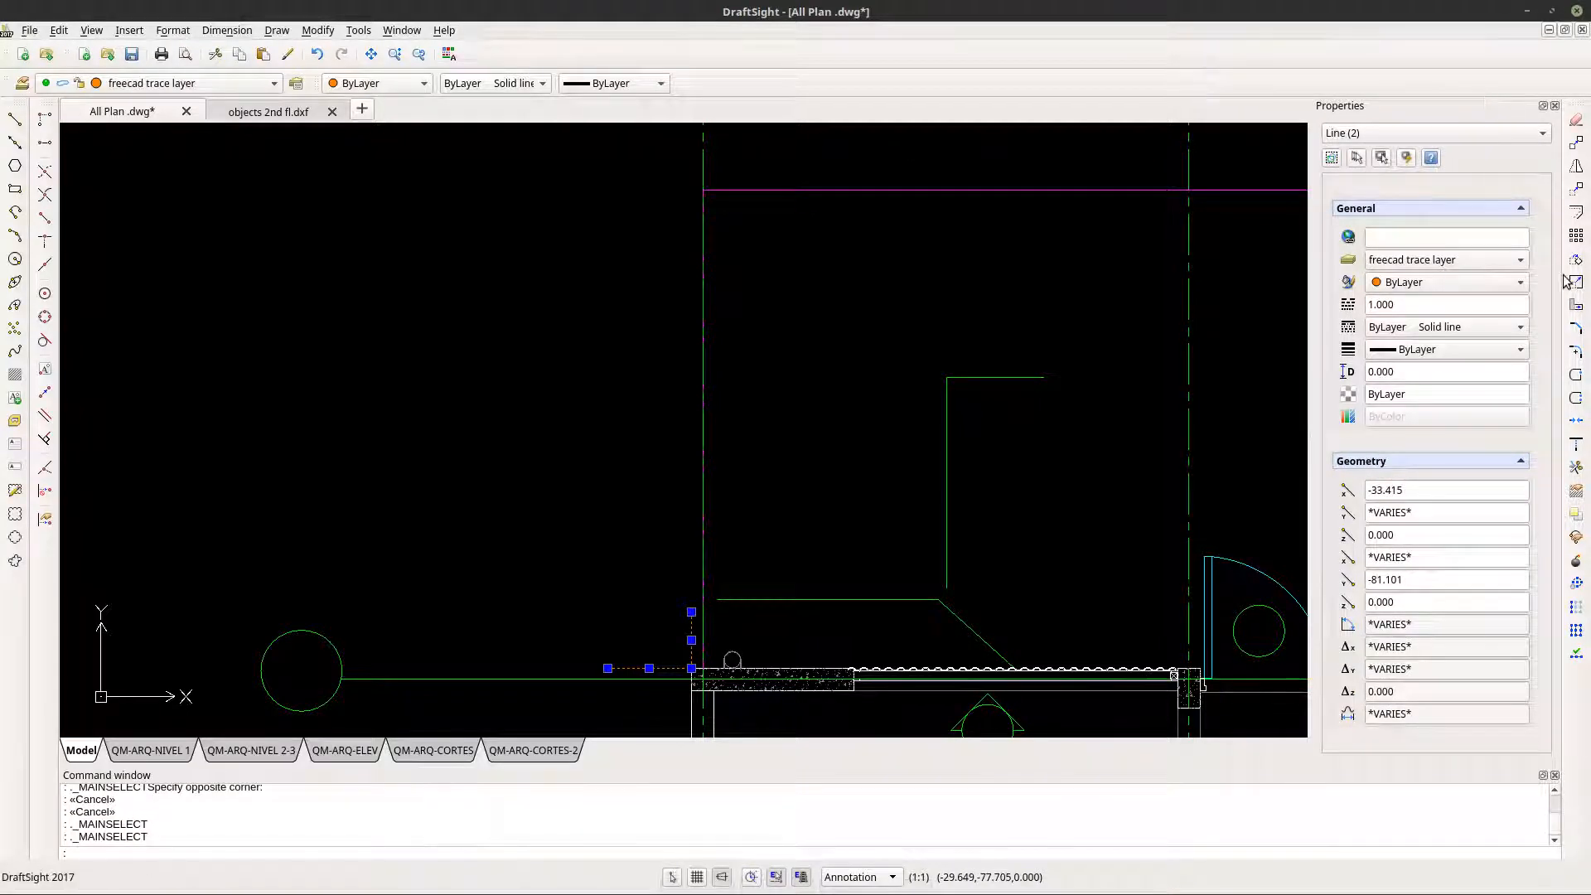
key("Escape")
scroll(595, 524, "down", 3)
scroll(595, 524, "down", 4)
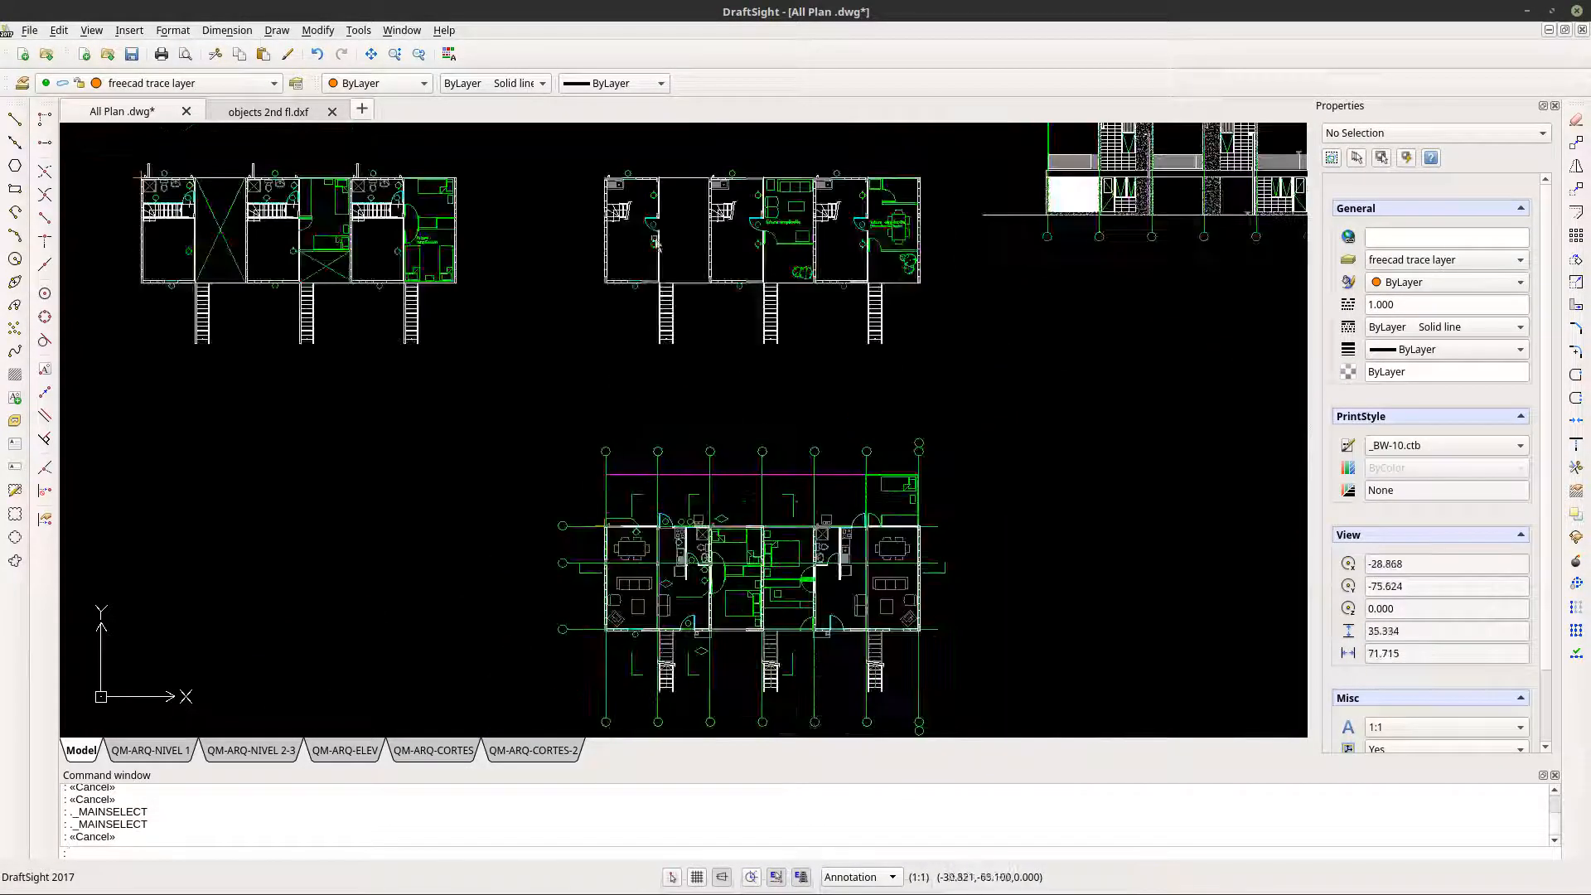
- Copy the entire upper floor plan with the "futura ampliación" living and dining areas, including its external stairs, to the clipboard
scroll(609, 166, "up", 4)
scroll(480, 271, "down", 5)
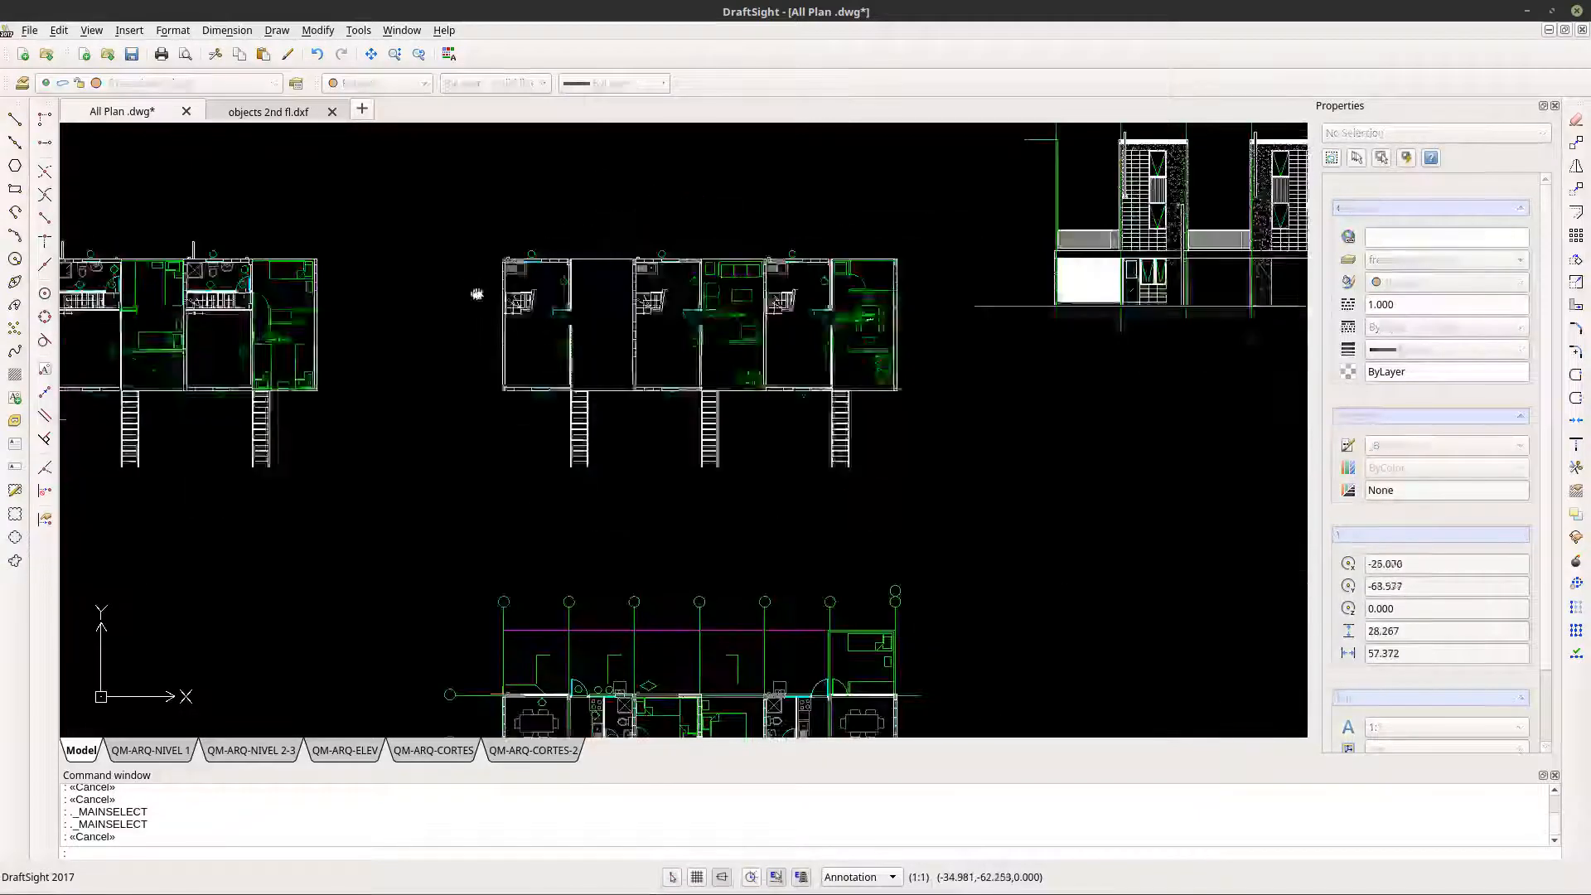
left_click(455, 237)
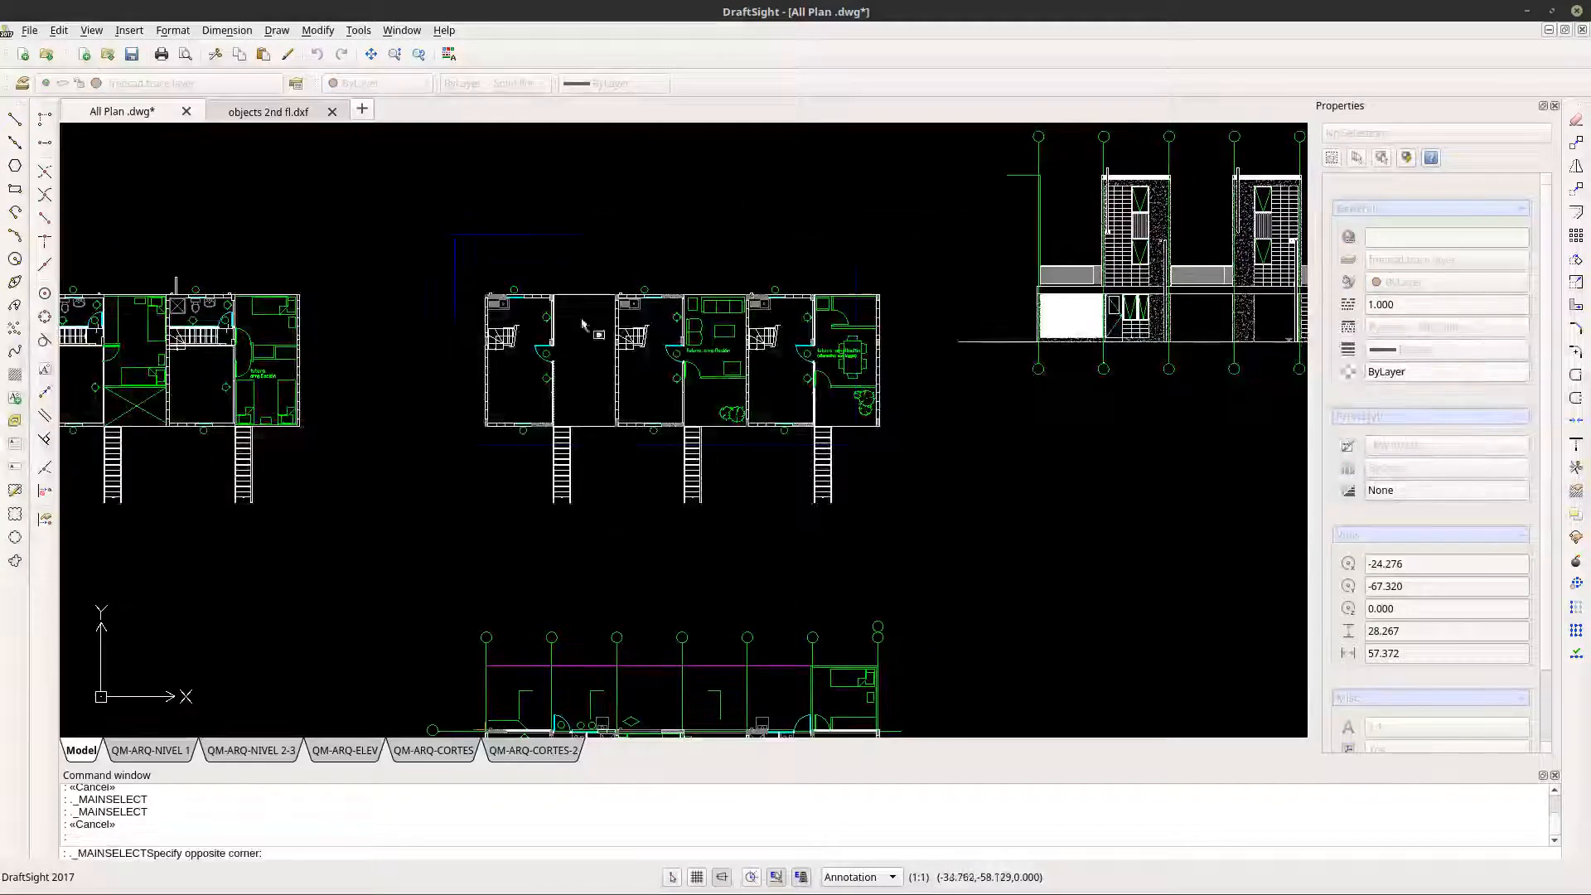
left_click(907, 520)
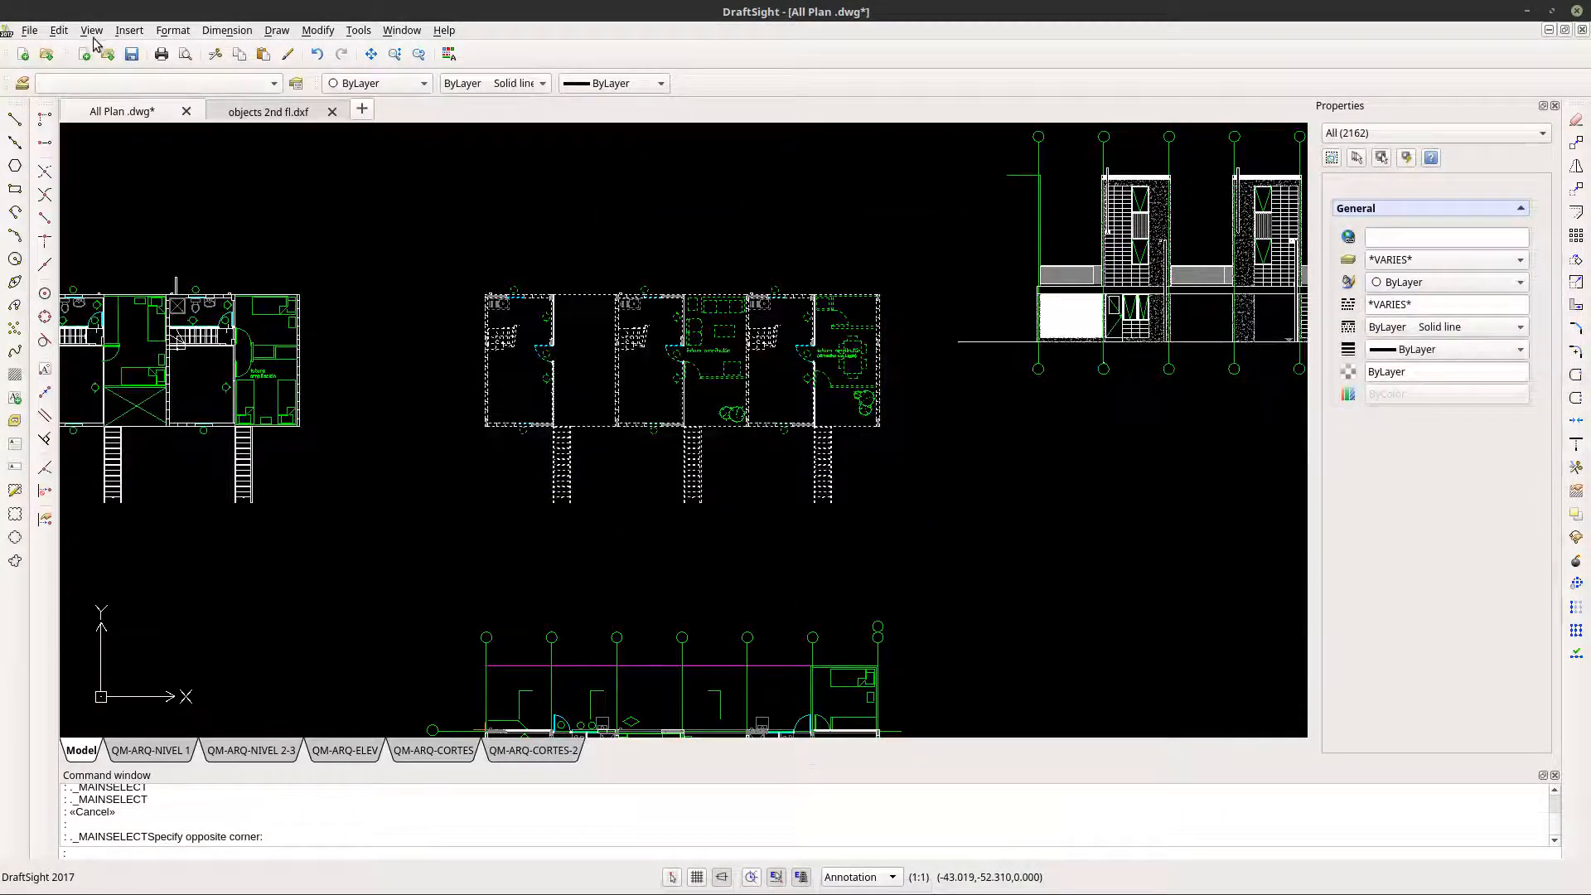
left_click(59, 30)
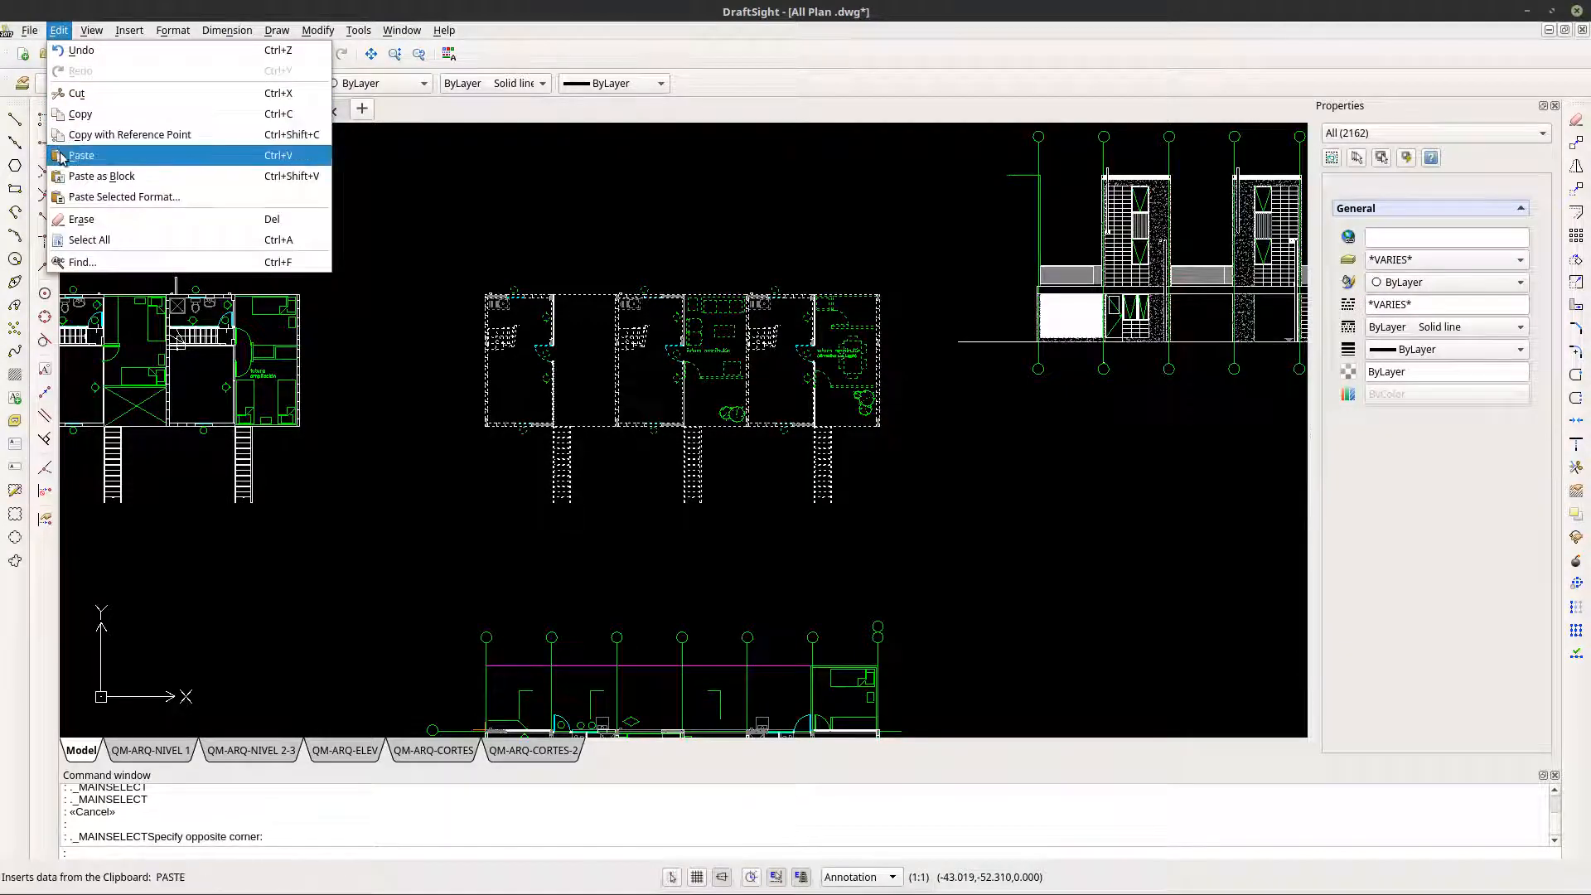
left_click(84, 117)
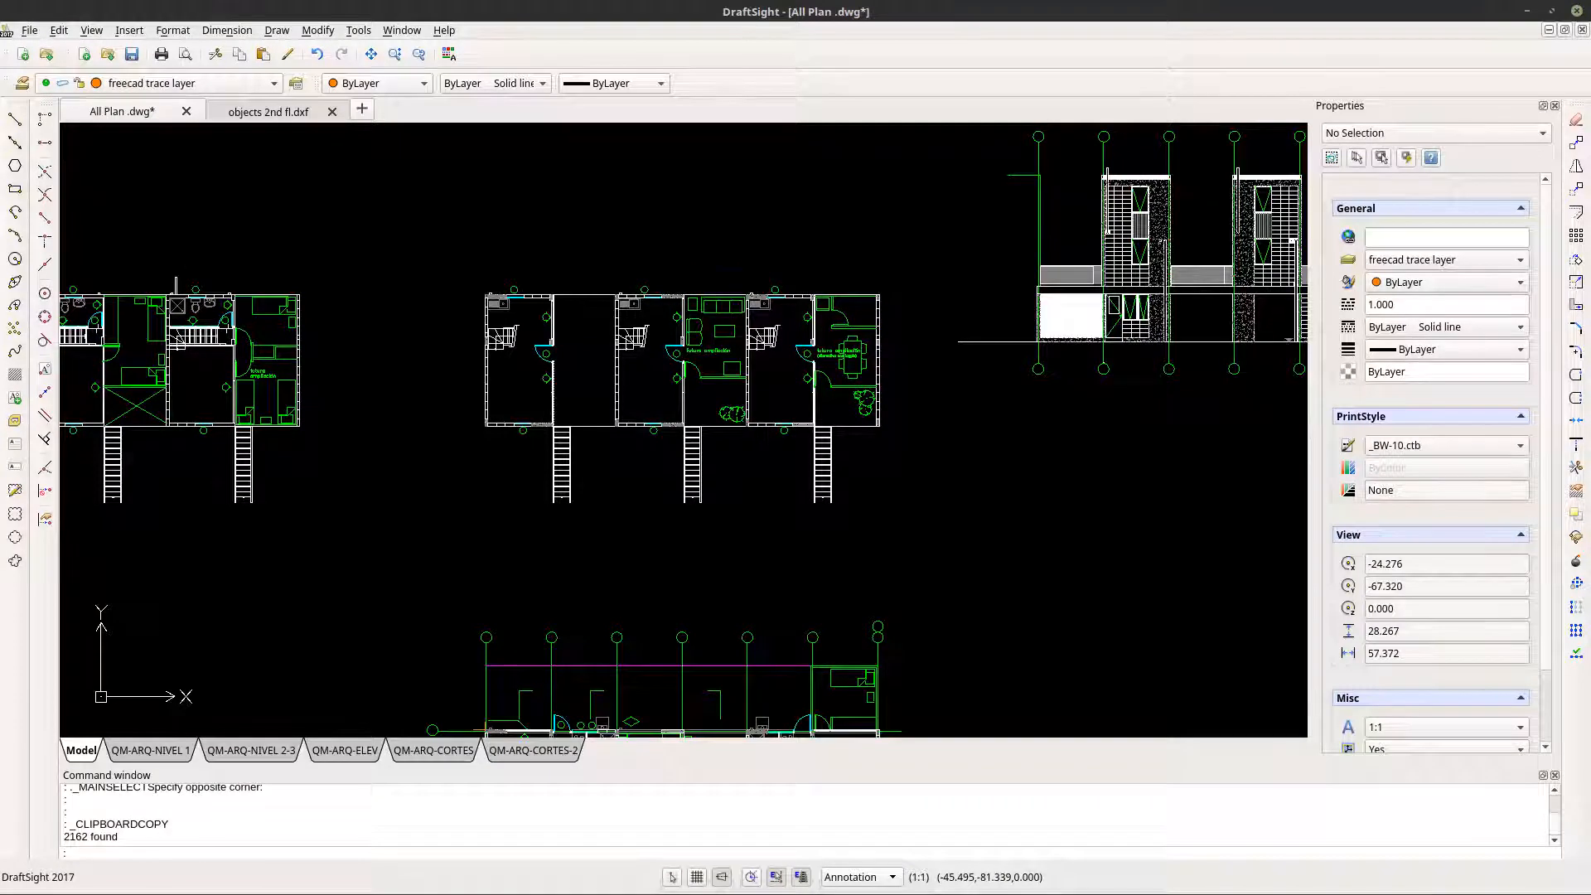
- Delete the existing second-floor plan block from the objects 2nd fl.dxf drawing
left_click(302, 115)
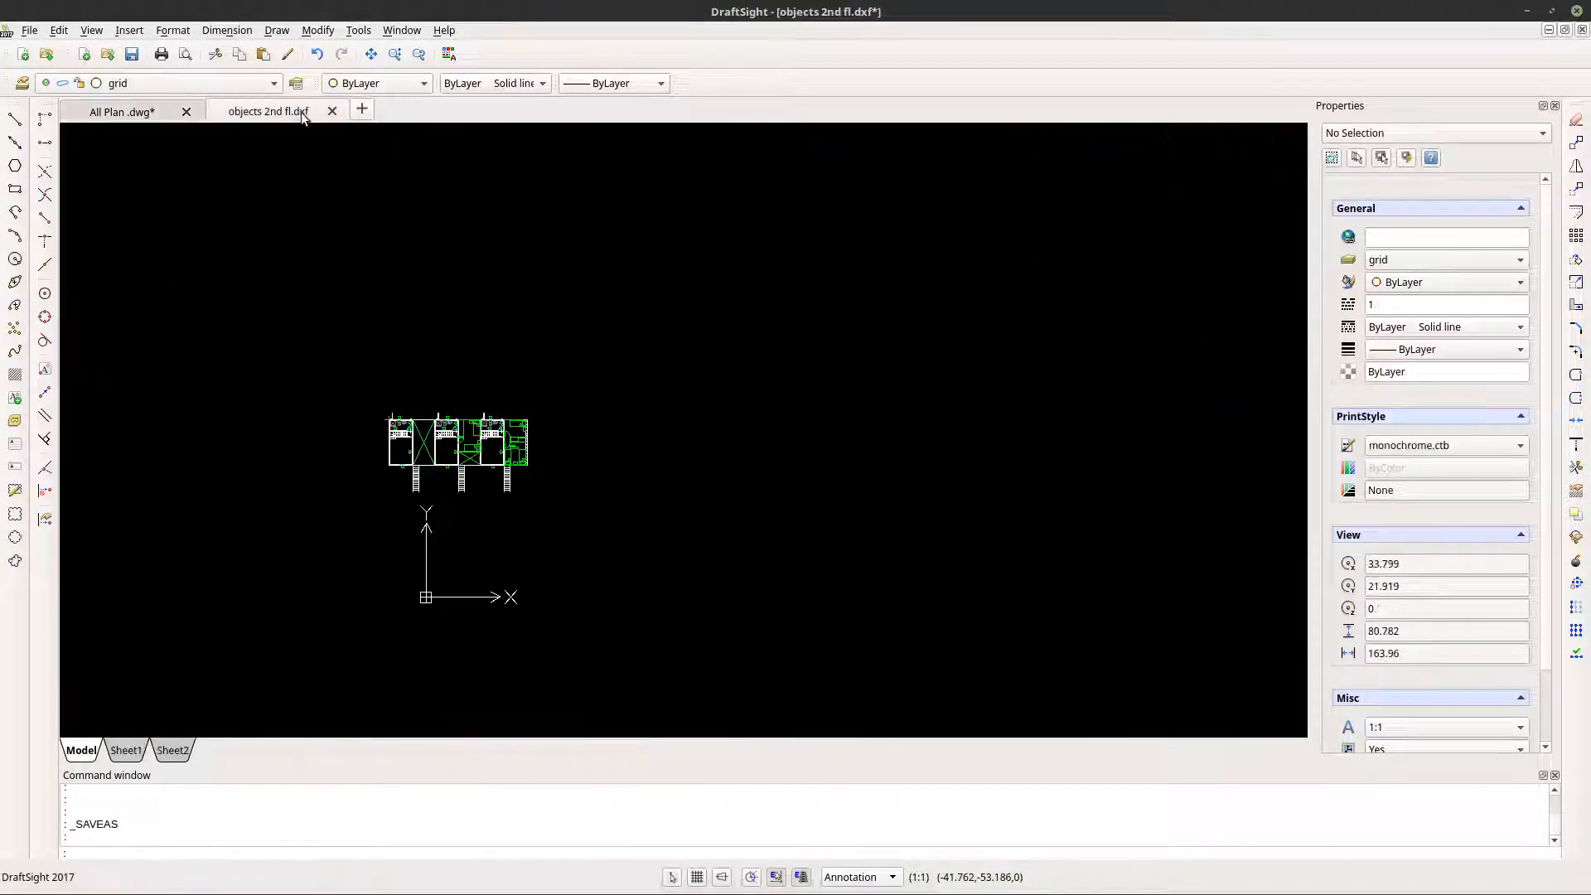
left_click(423, 446)
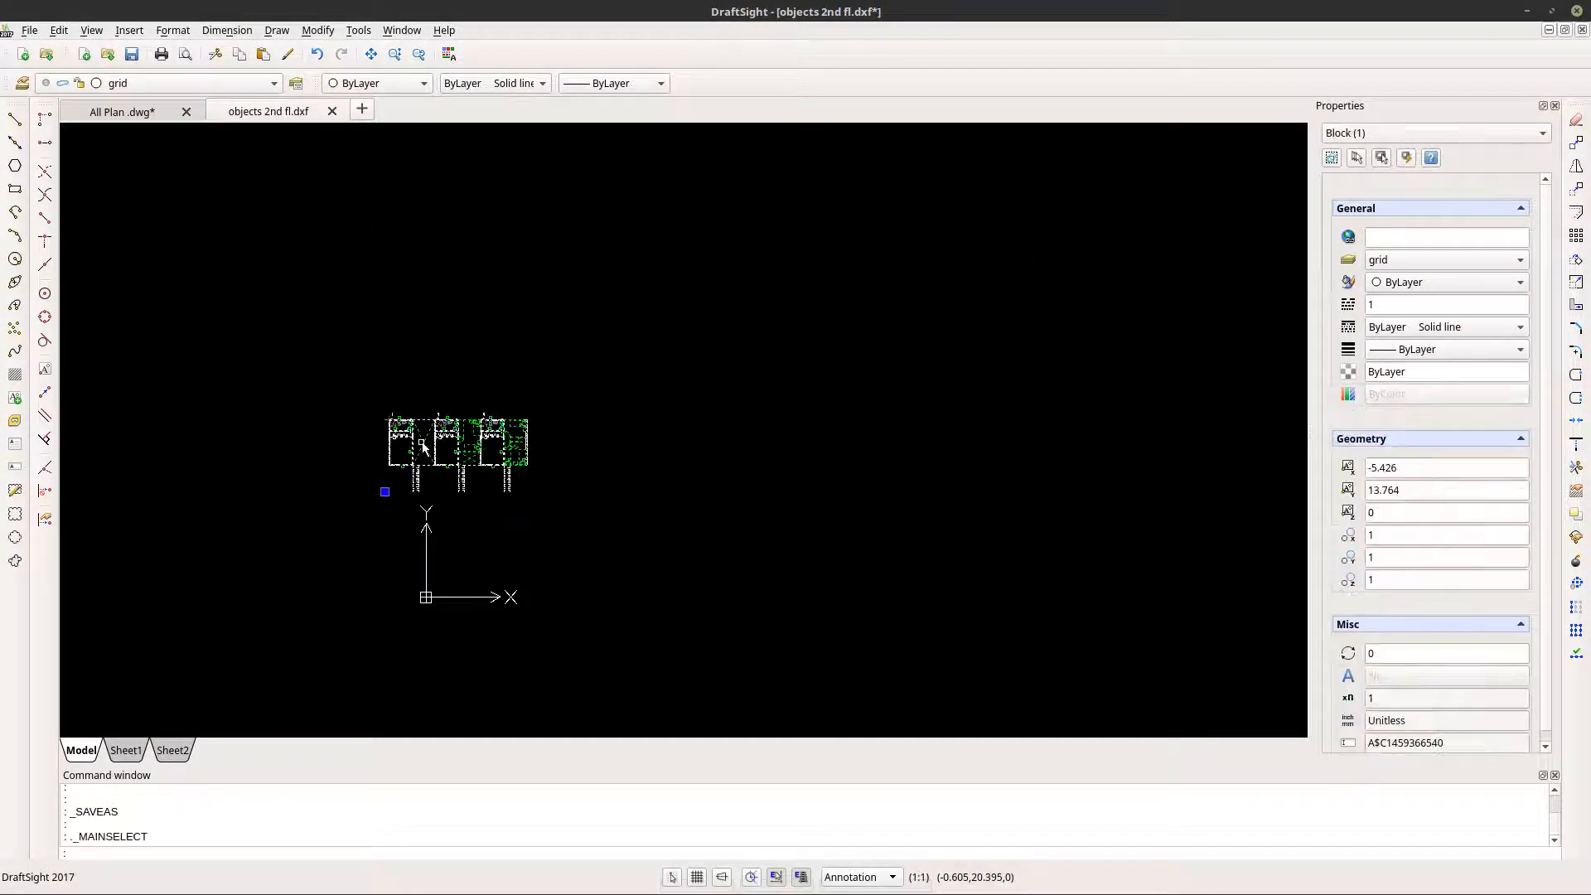
key("Delete")
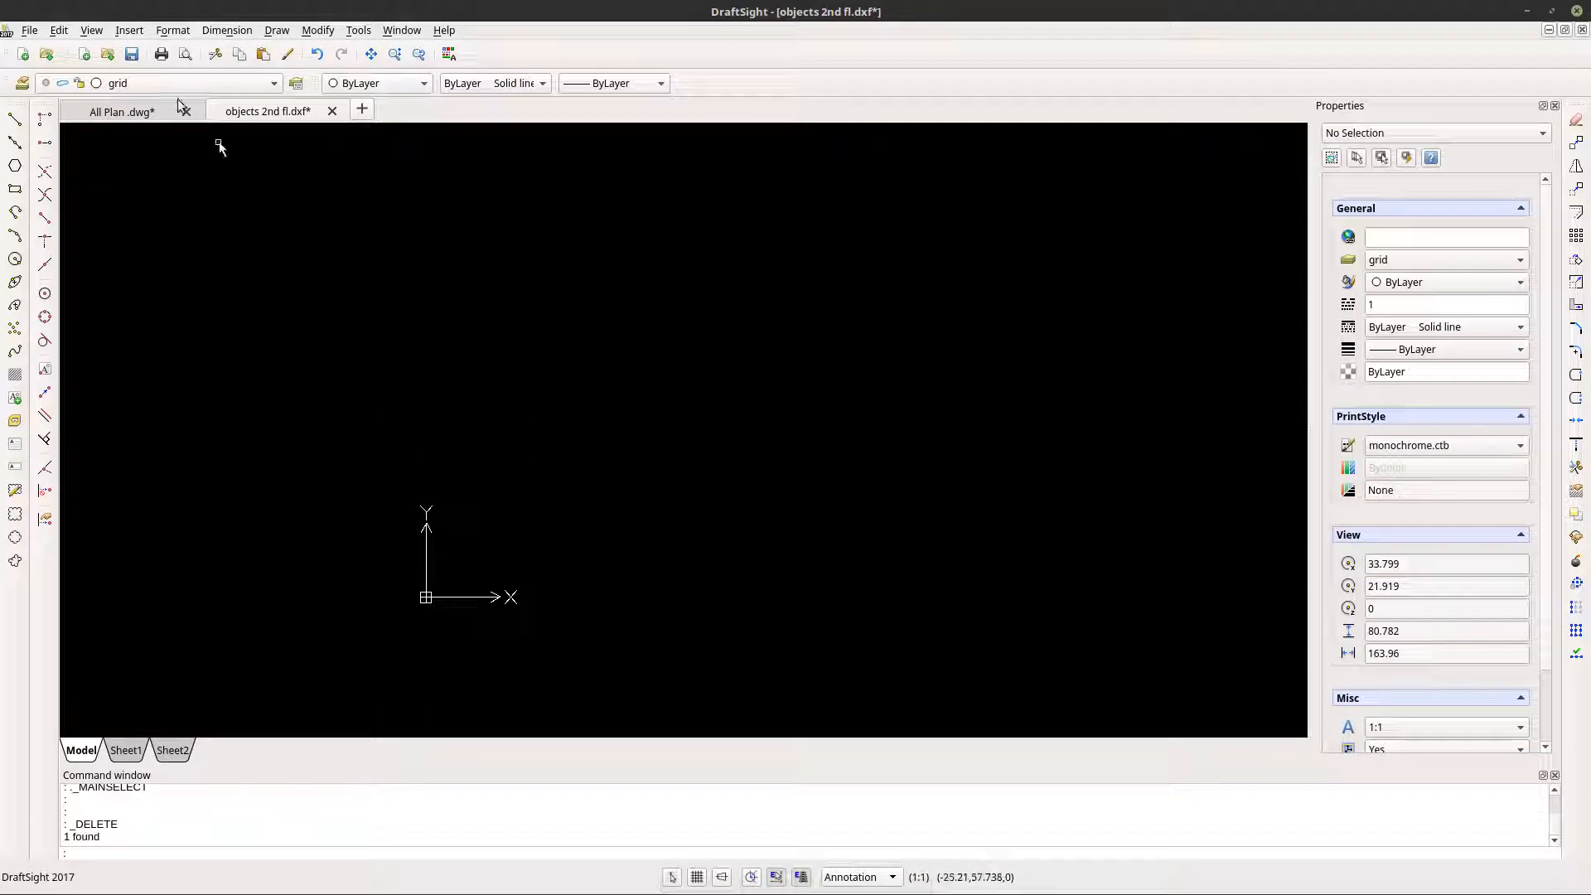
- Paste the copied floor plan as a block near the origin of the objects 2nd fl.dxf drawing
left_click(65, 32)
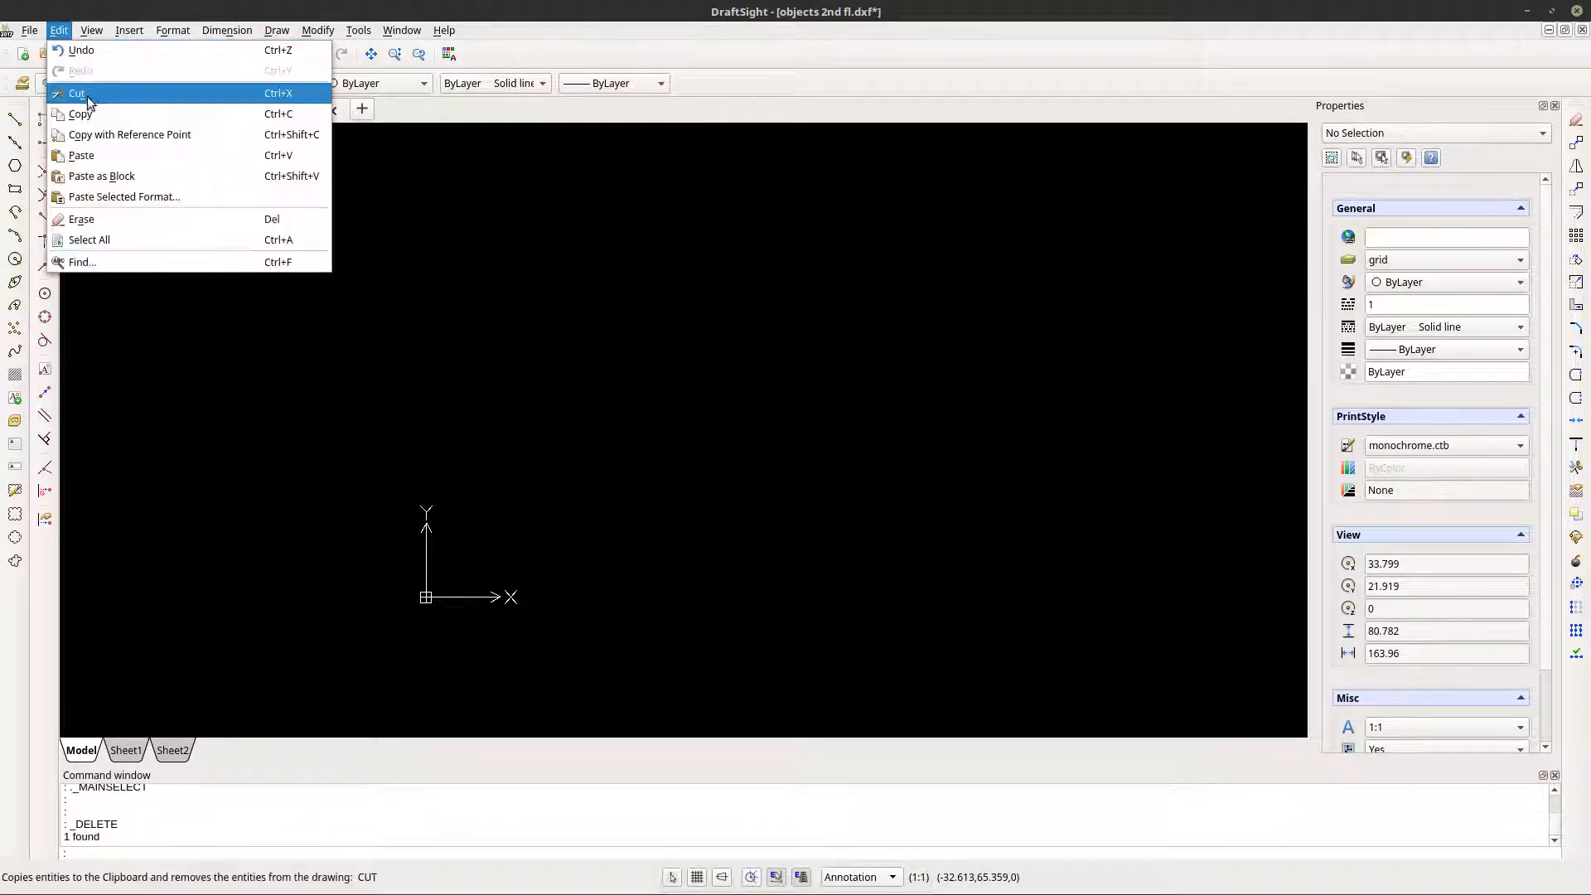
left_click(86, 176)
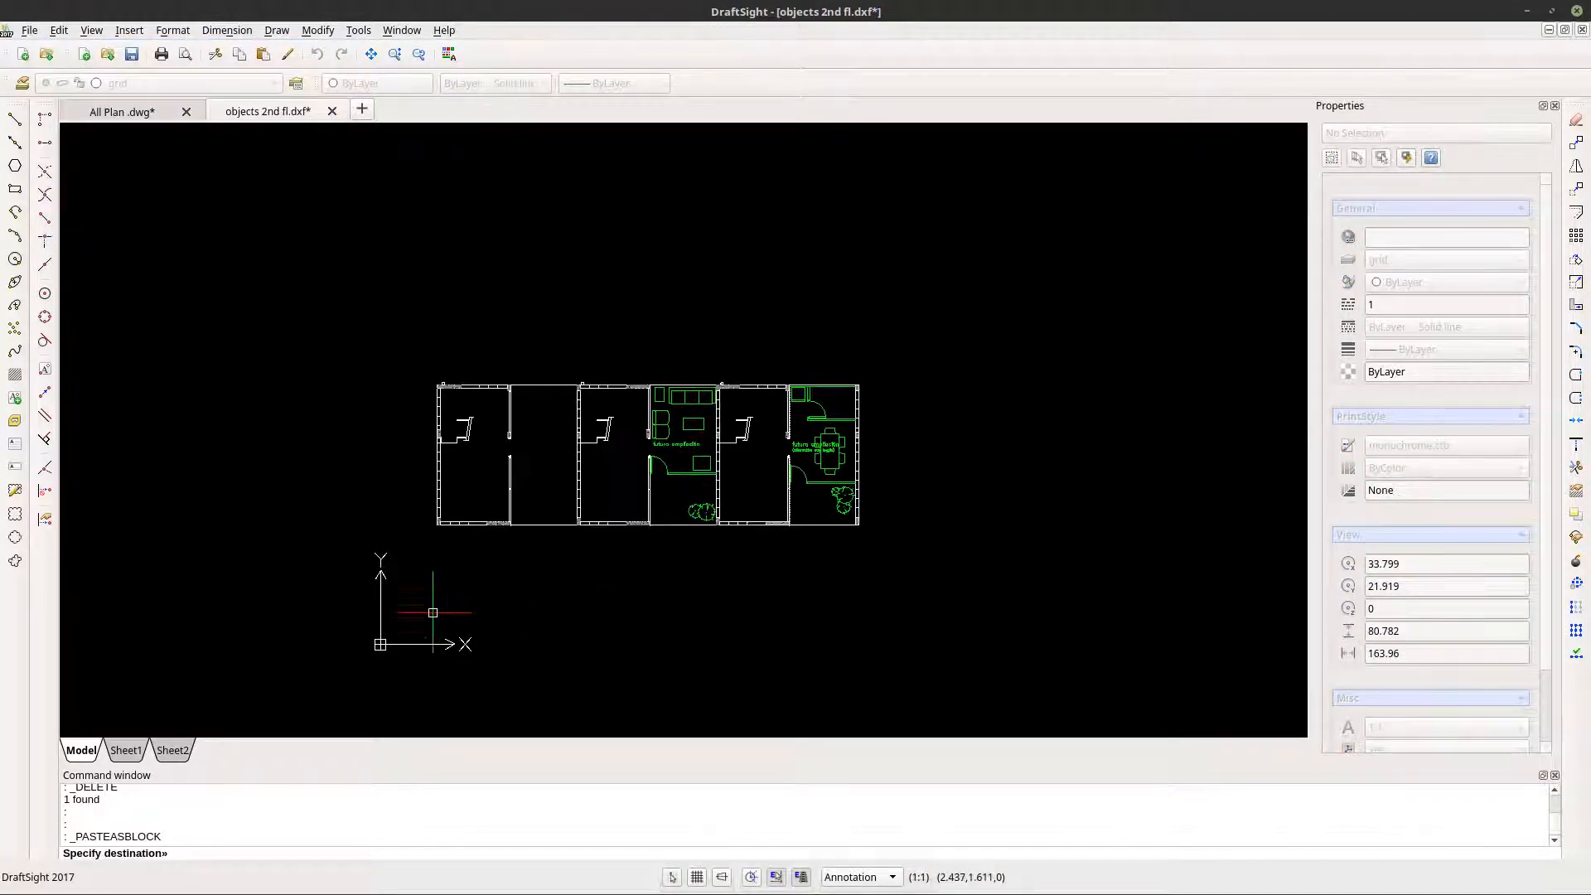
left_click(431, 649)
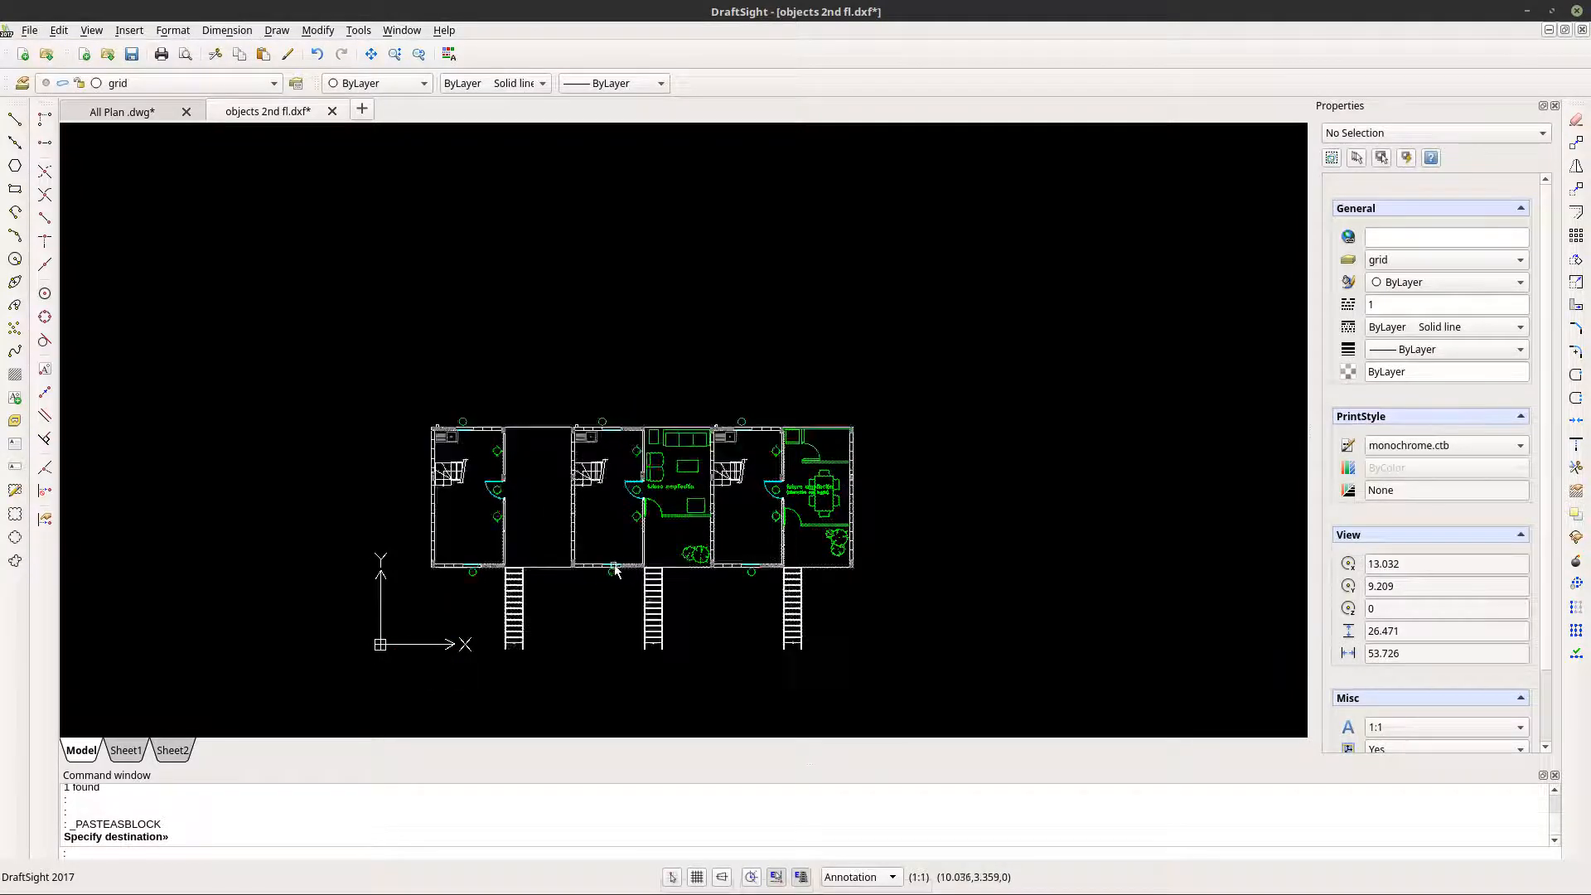
scroll(590, 604, "up", 4)
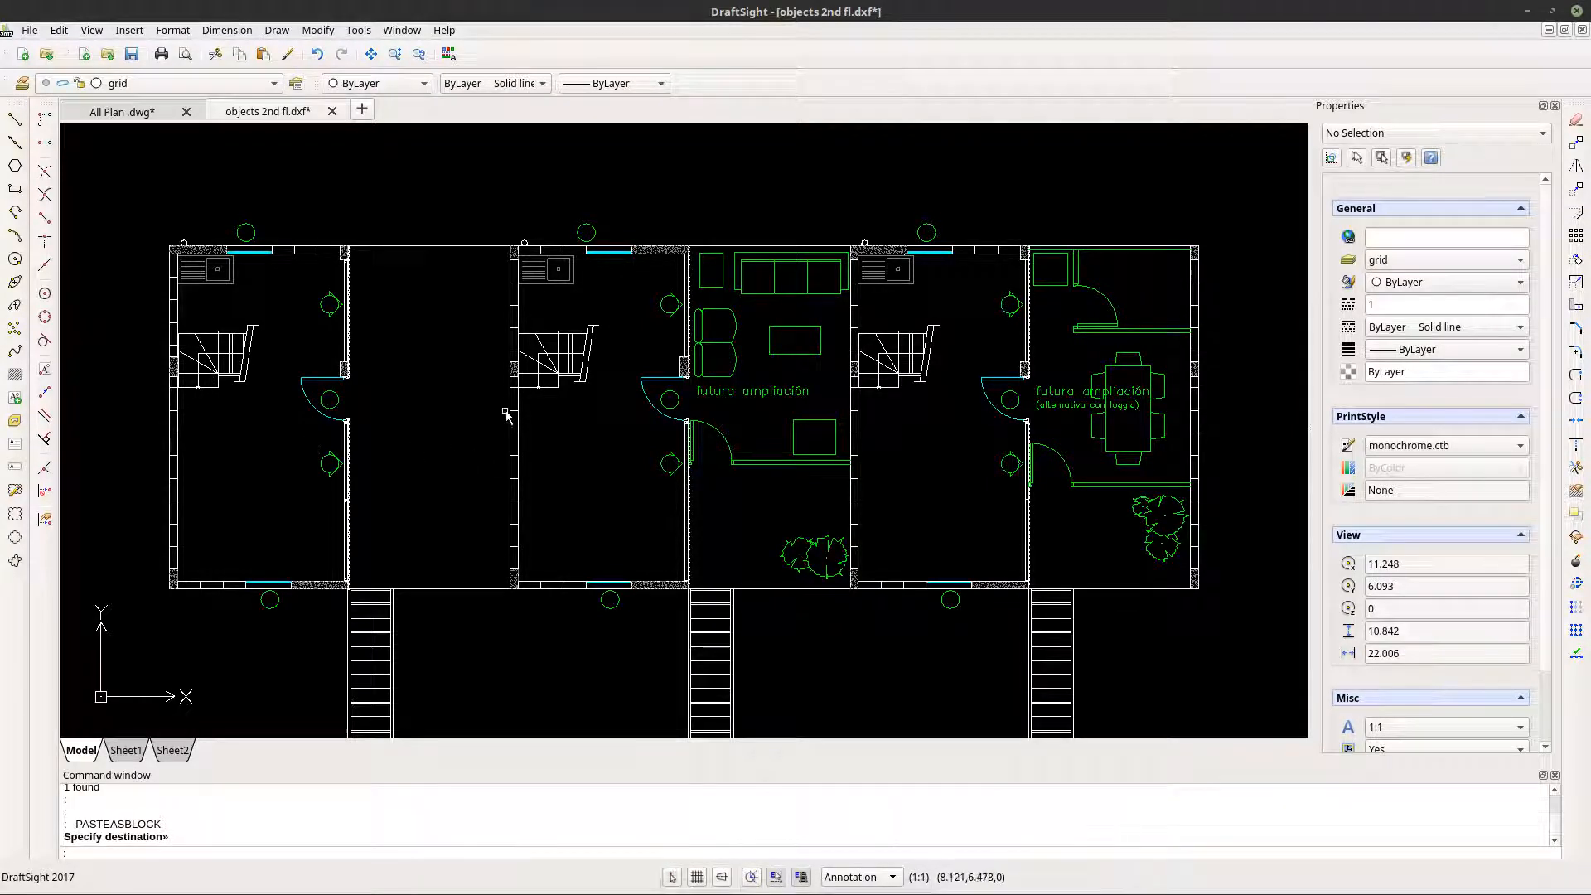
scroll(530, 448, "down", 1)
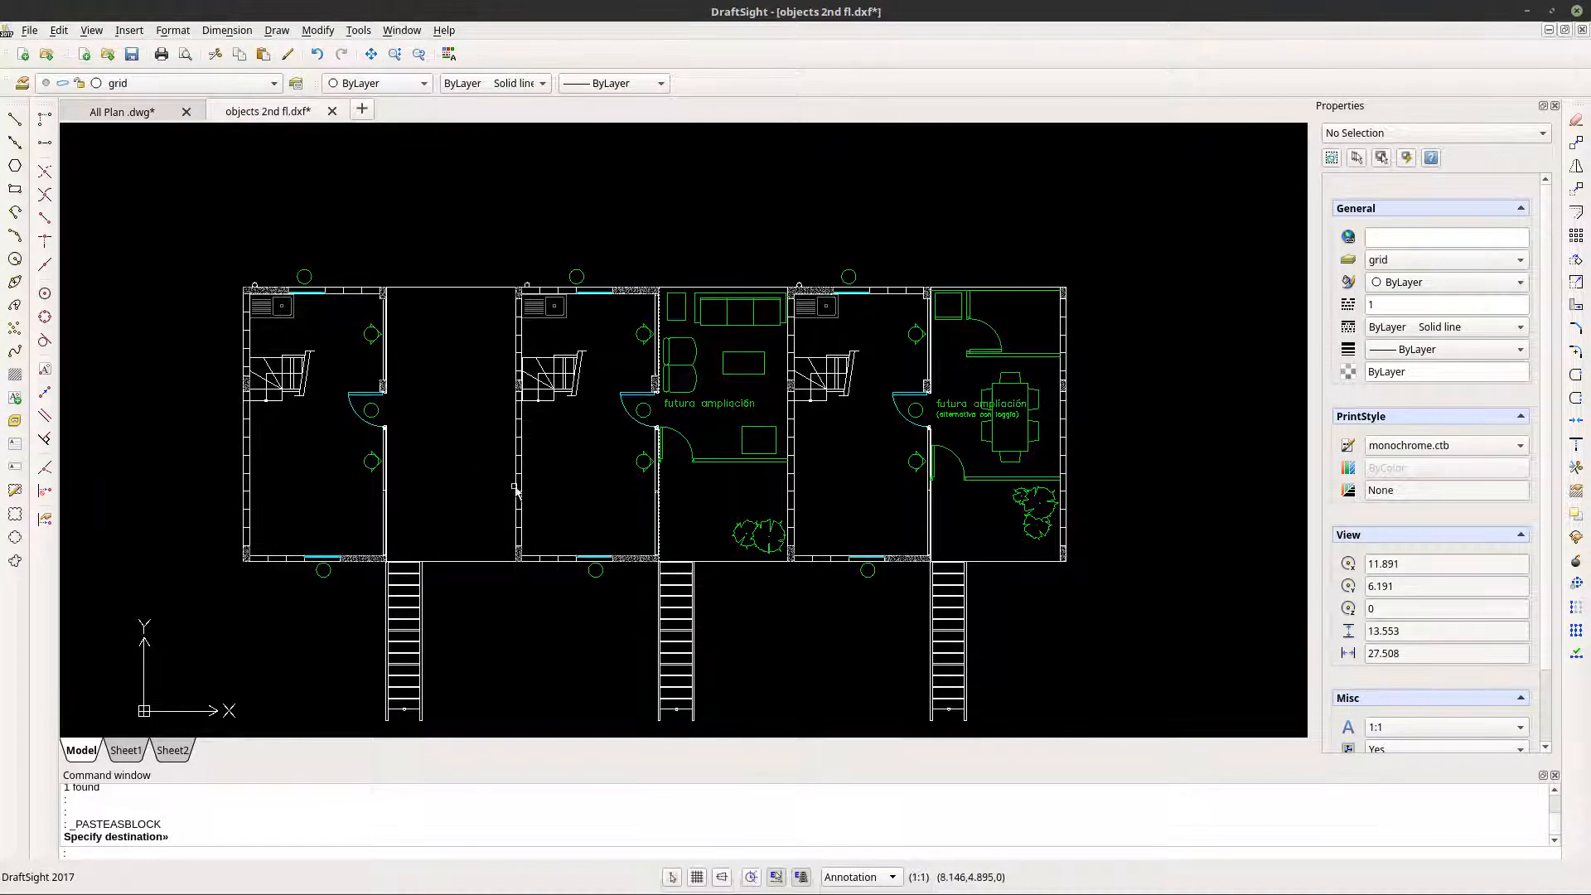
- Save the drawing as objects 2nd fl.dxf in the R2013 ASCII Drawing format, overwriting the existing file
left_click(31, 31)
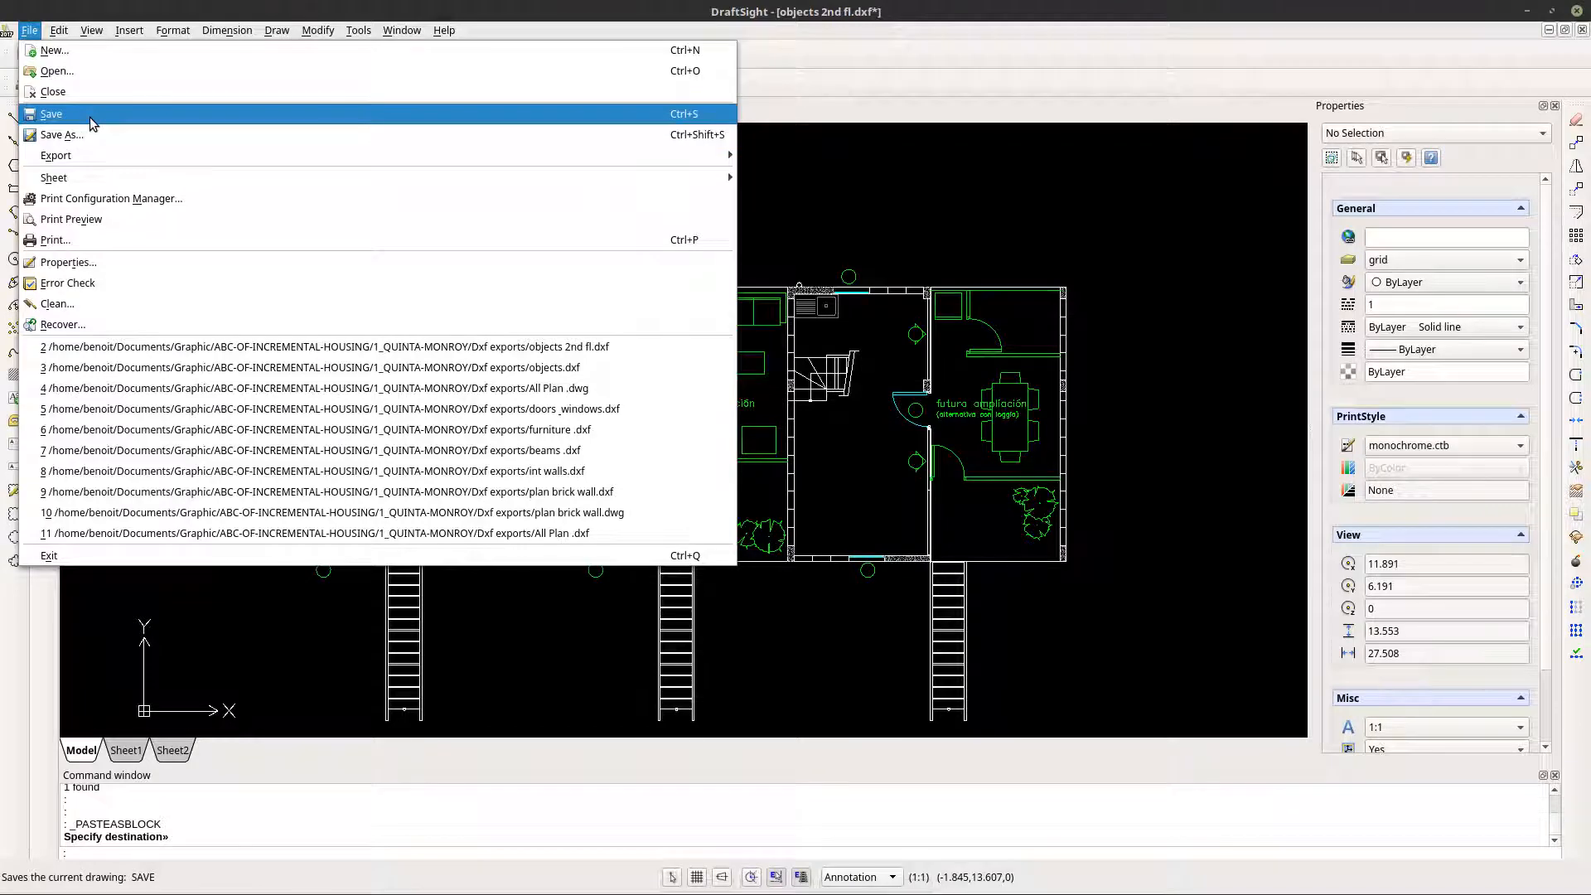
left_click(90, 116)
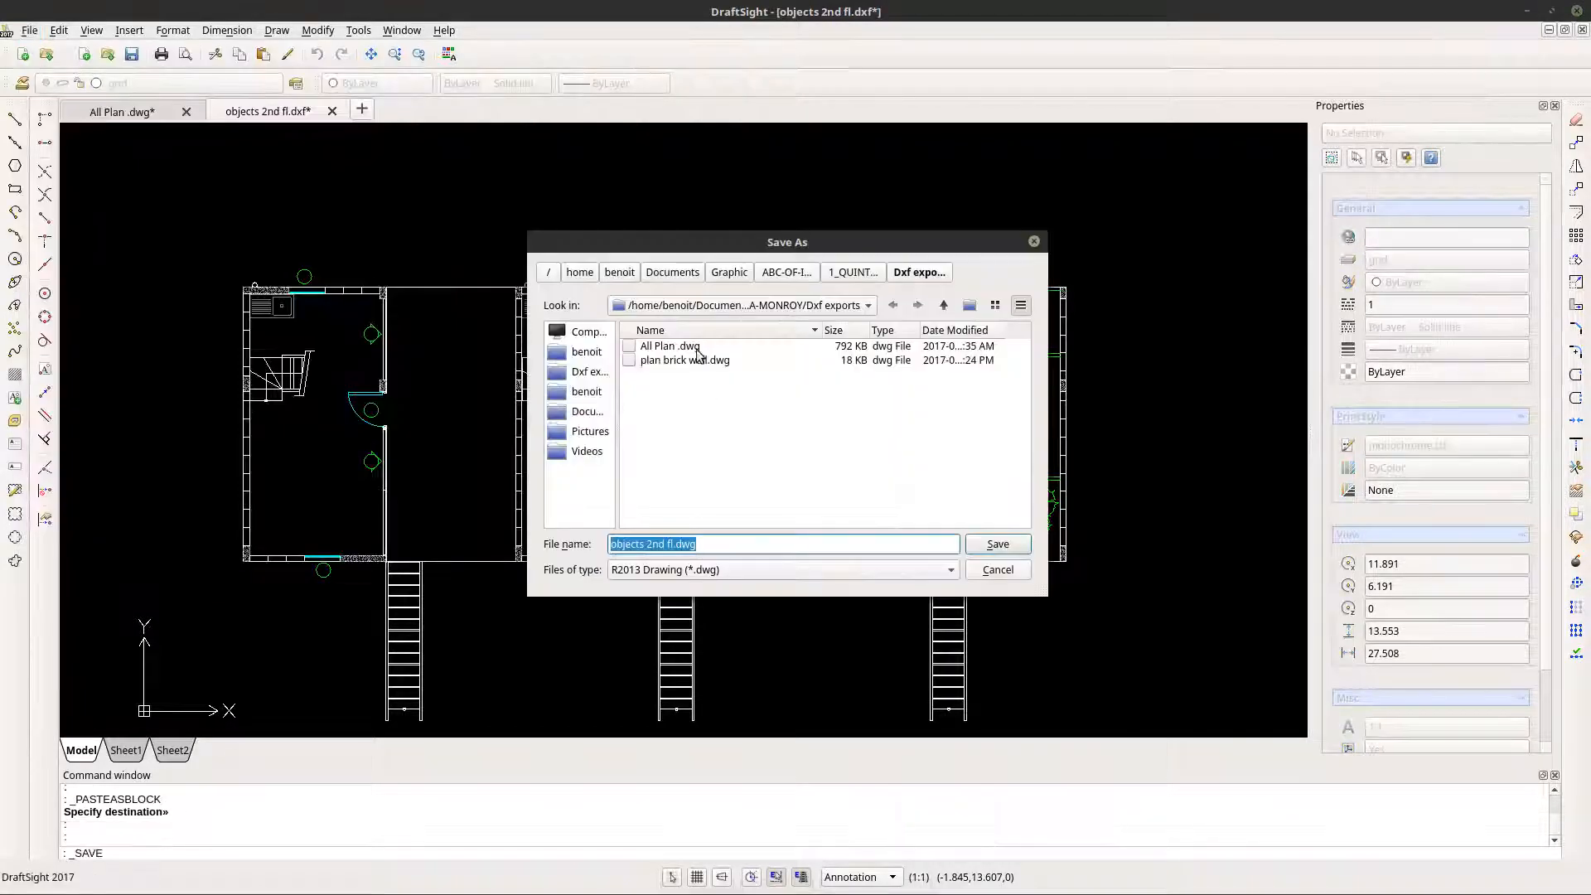
left_click(710, 571)
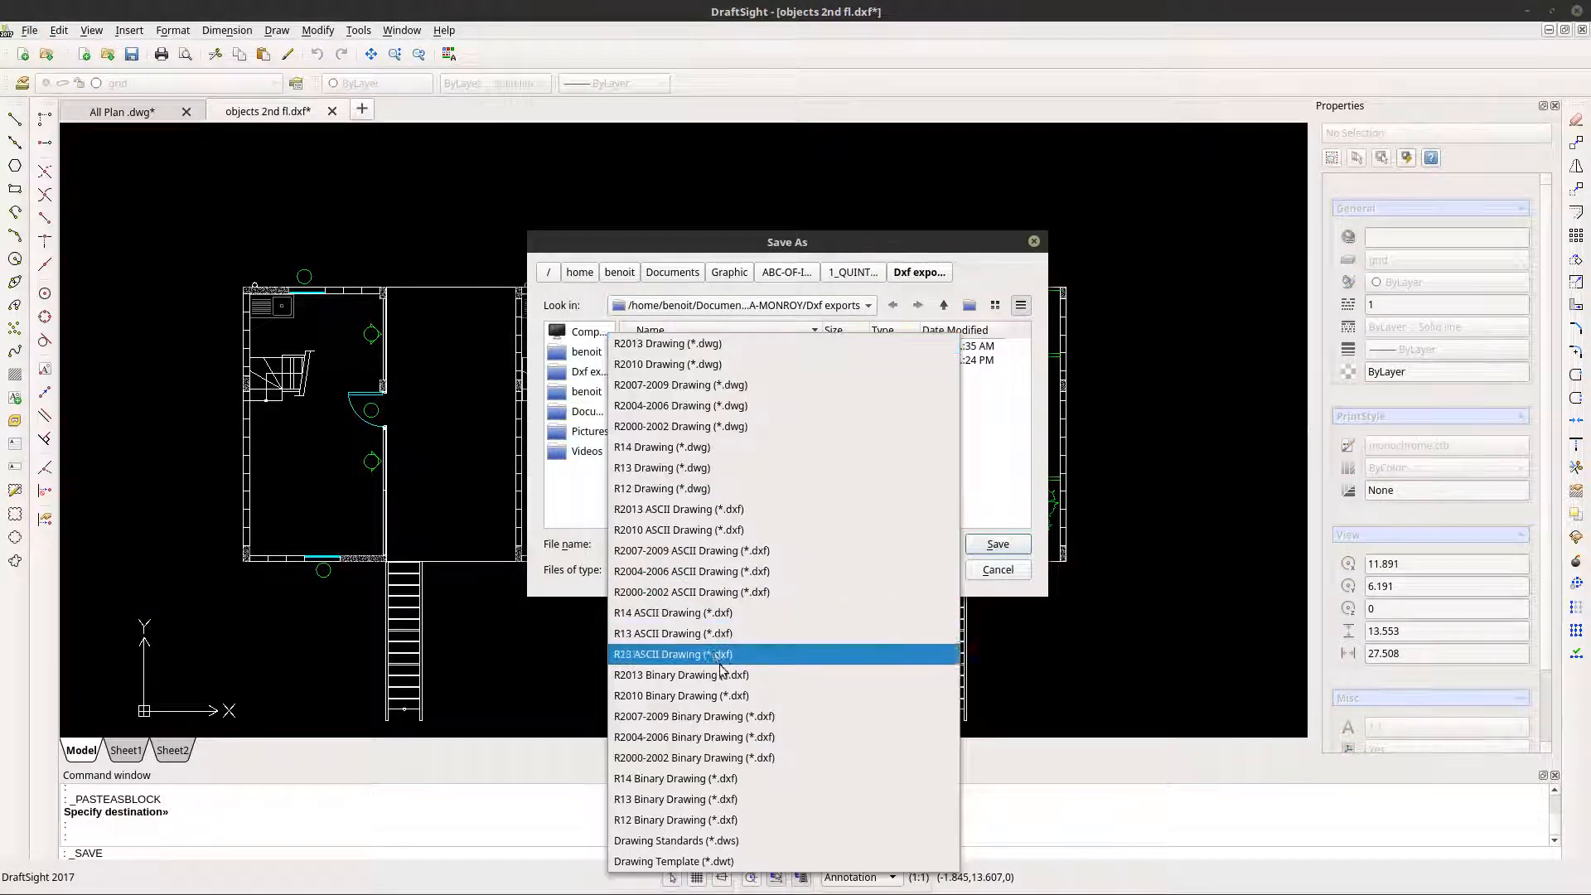
left_click(729, 512)
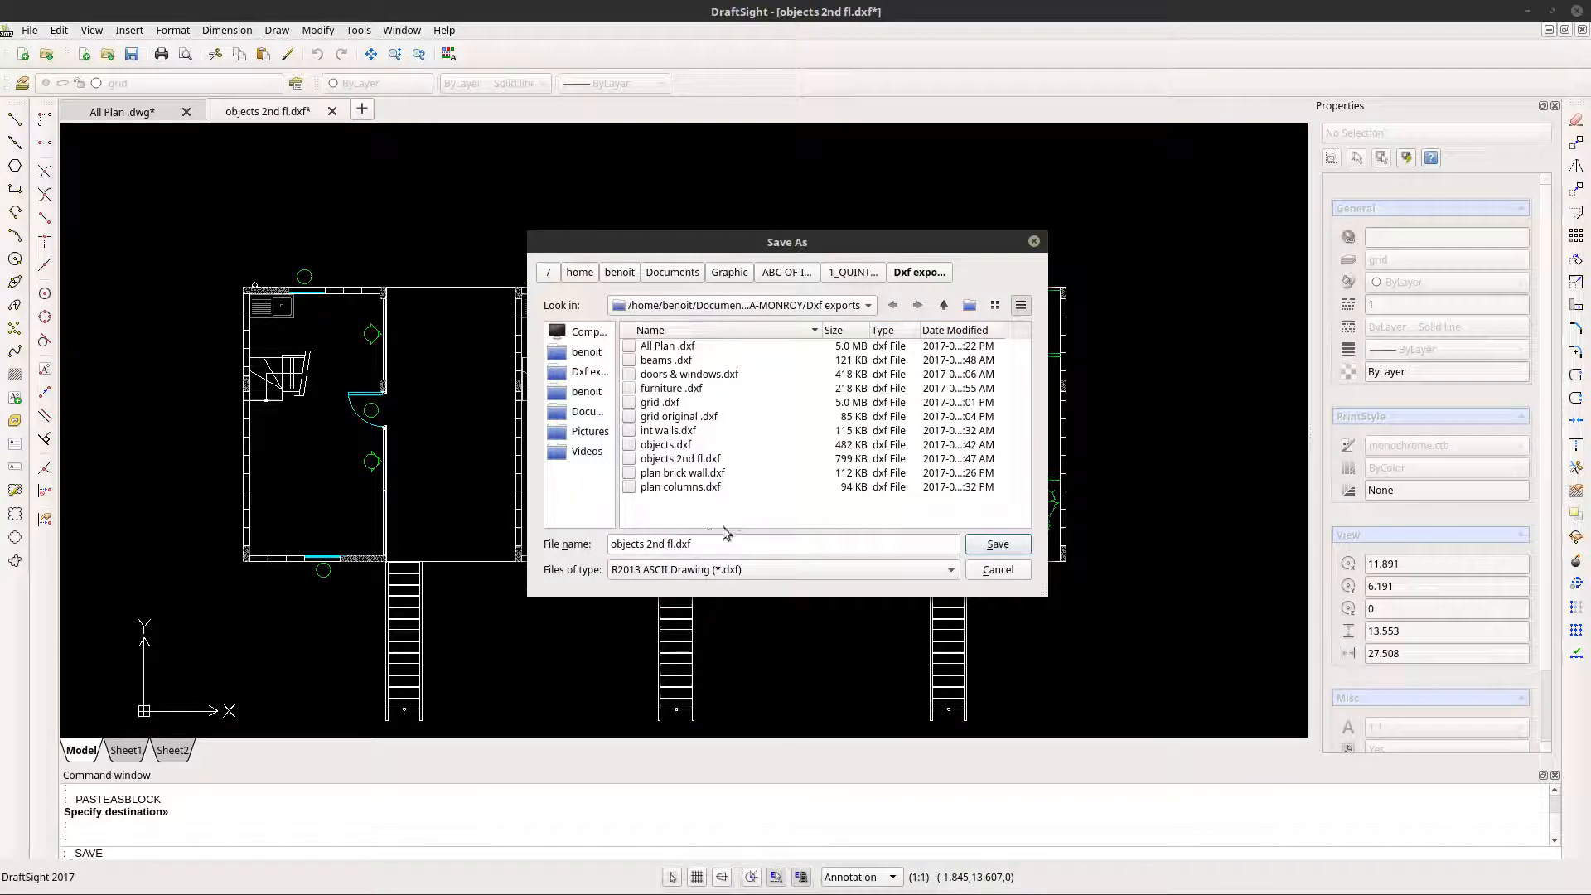
left_click(997, 544)
left_click(779, 415)
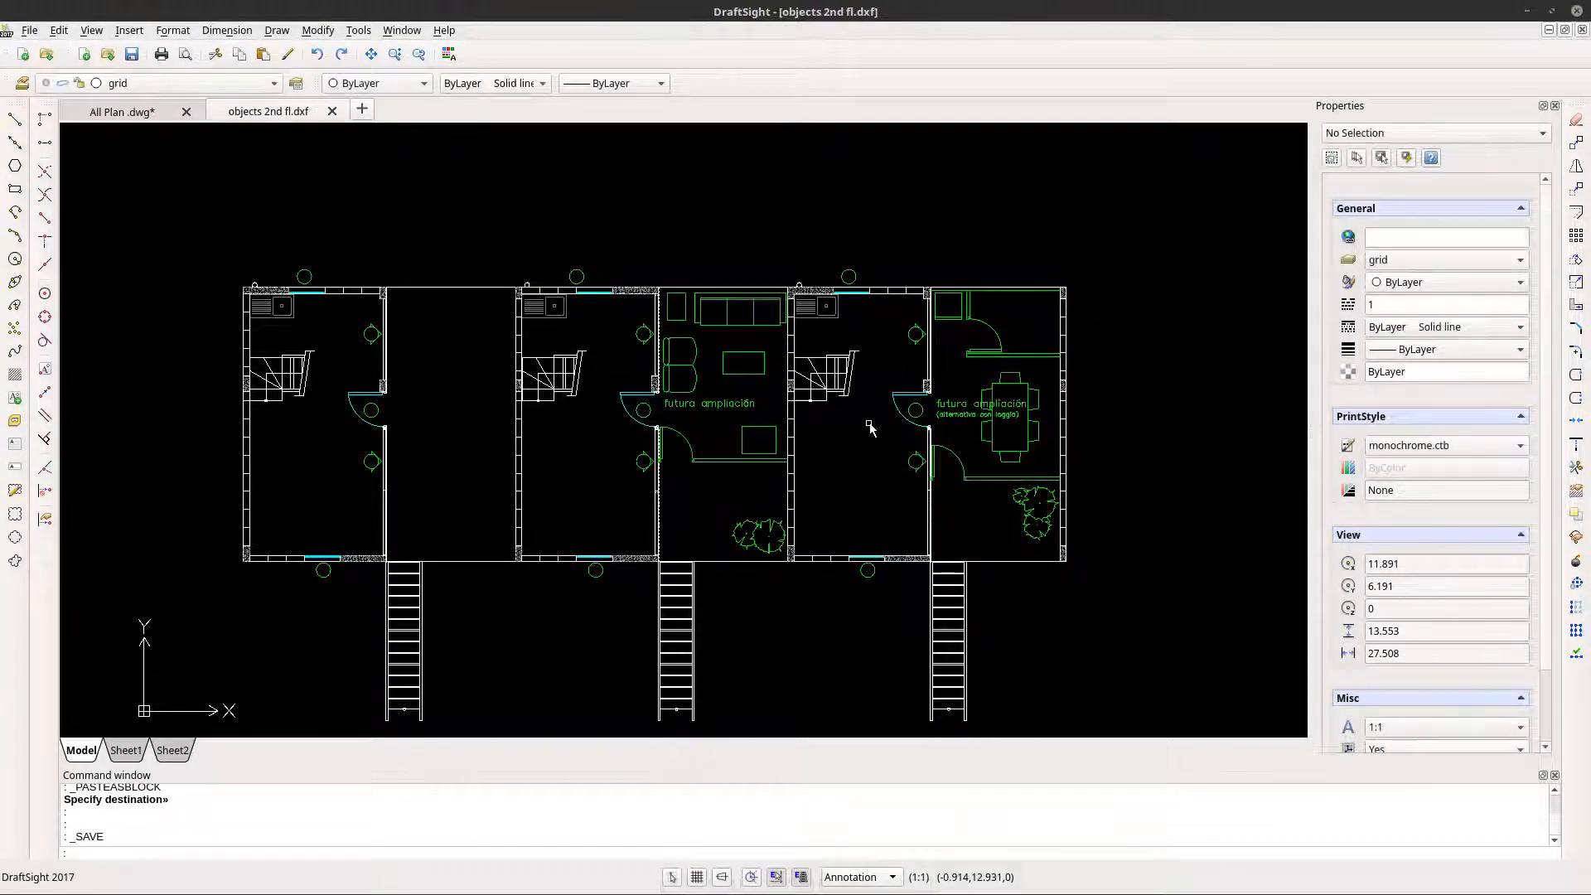
- Switch to the FreeCAD housing model and import objects 2nd fl.dxf from the Dxf exports folder
left_click(1527, 11)
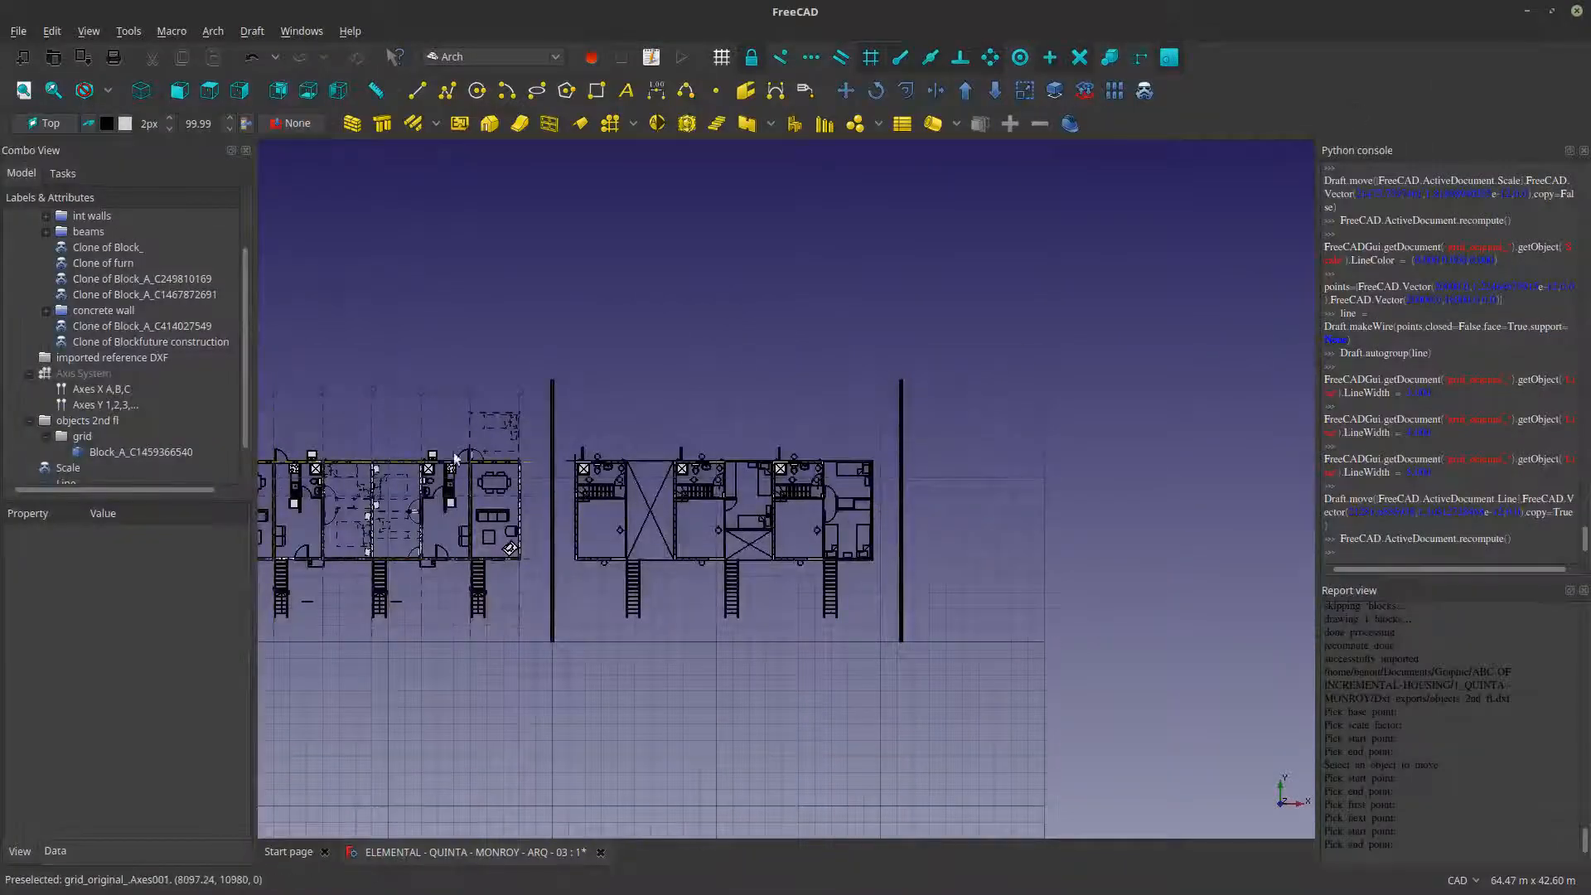
scroll(447, 489, "down", 4)
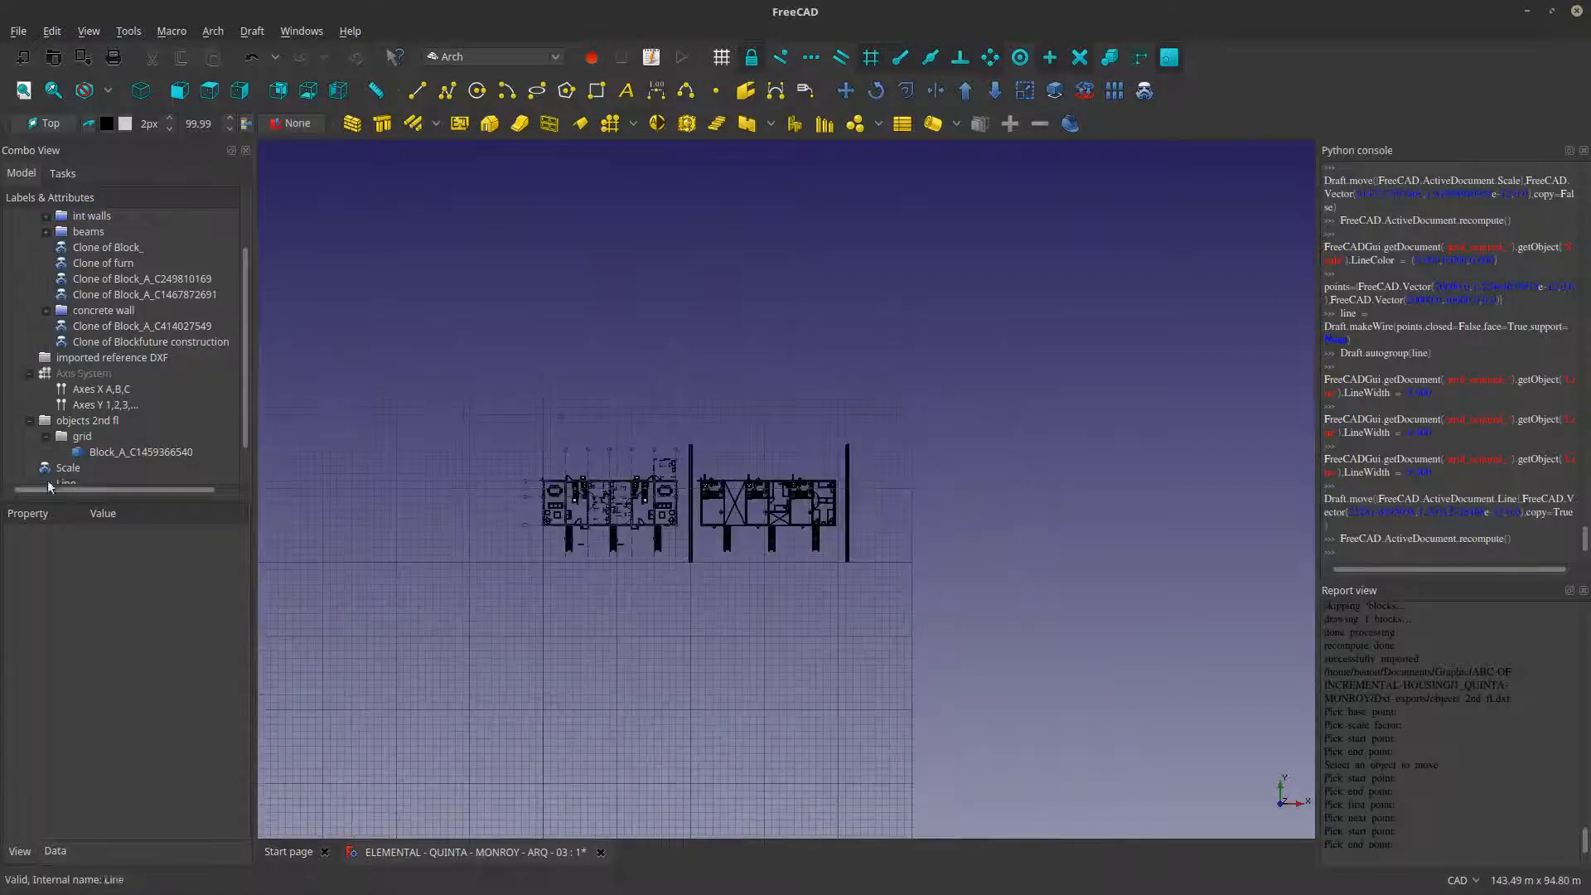
scroll(52, 477, "down", 1)
left_click(70, 469)
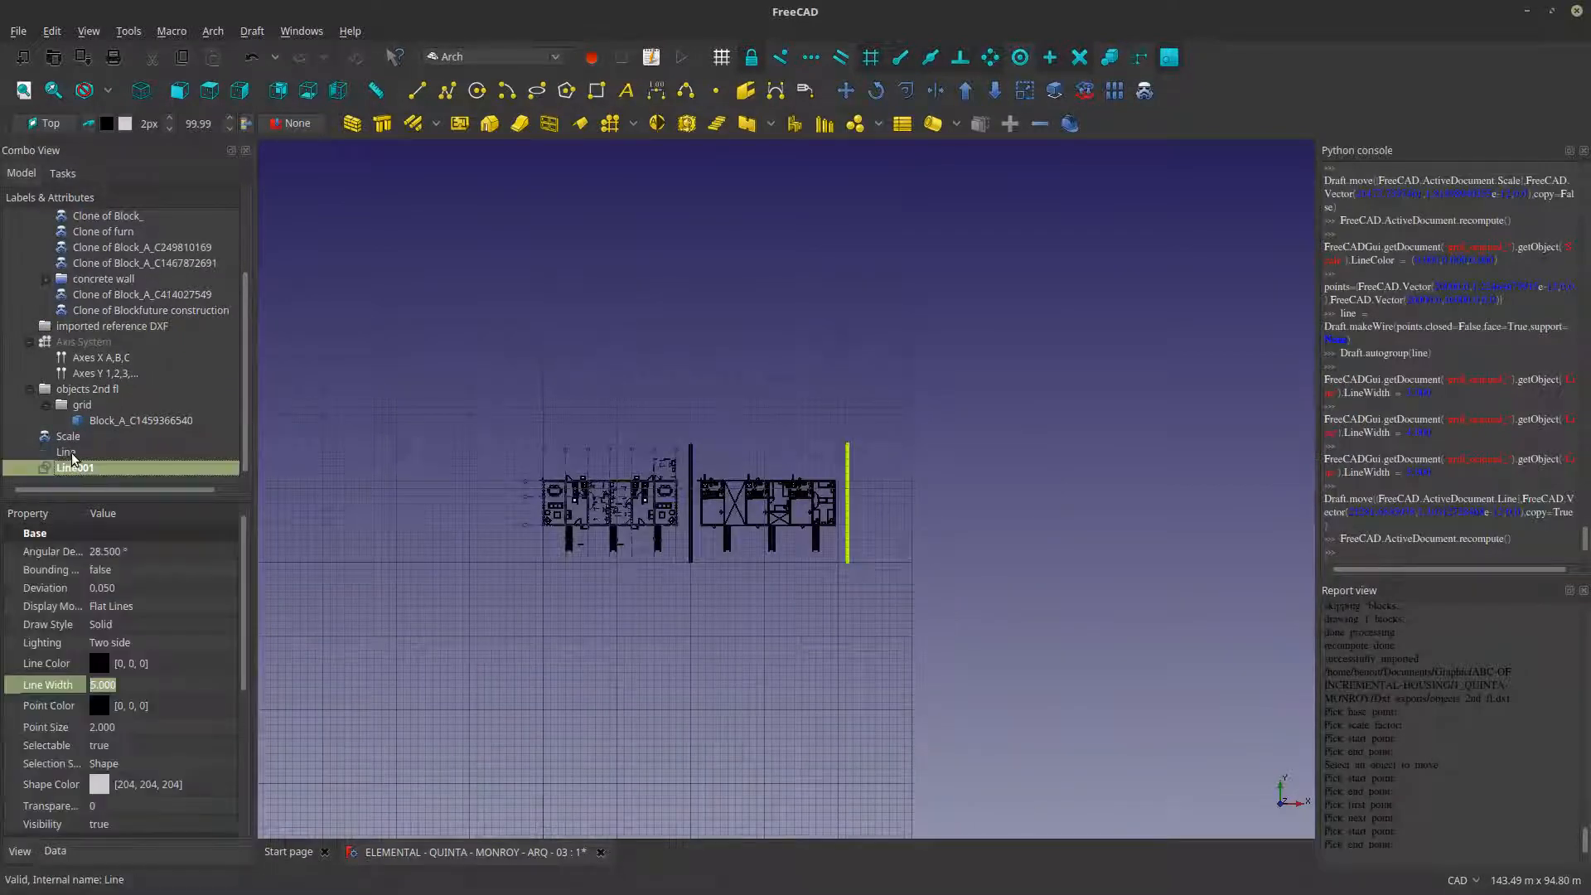
left_click(66, 452)
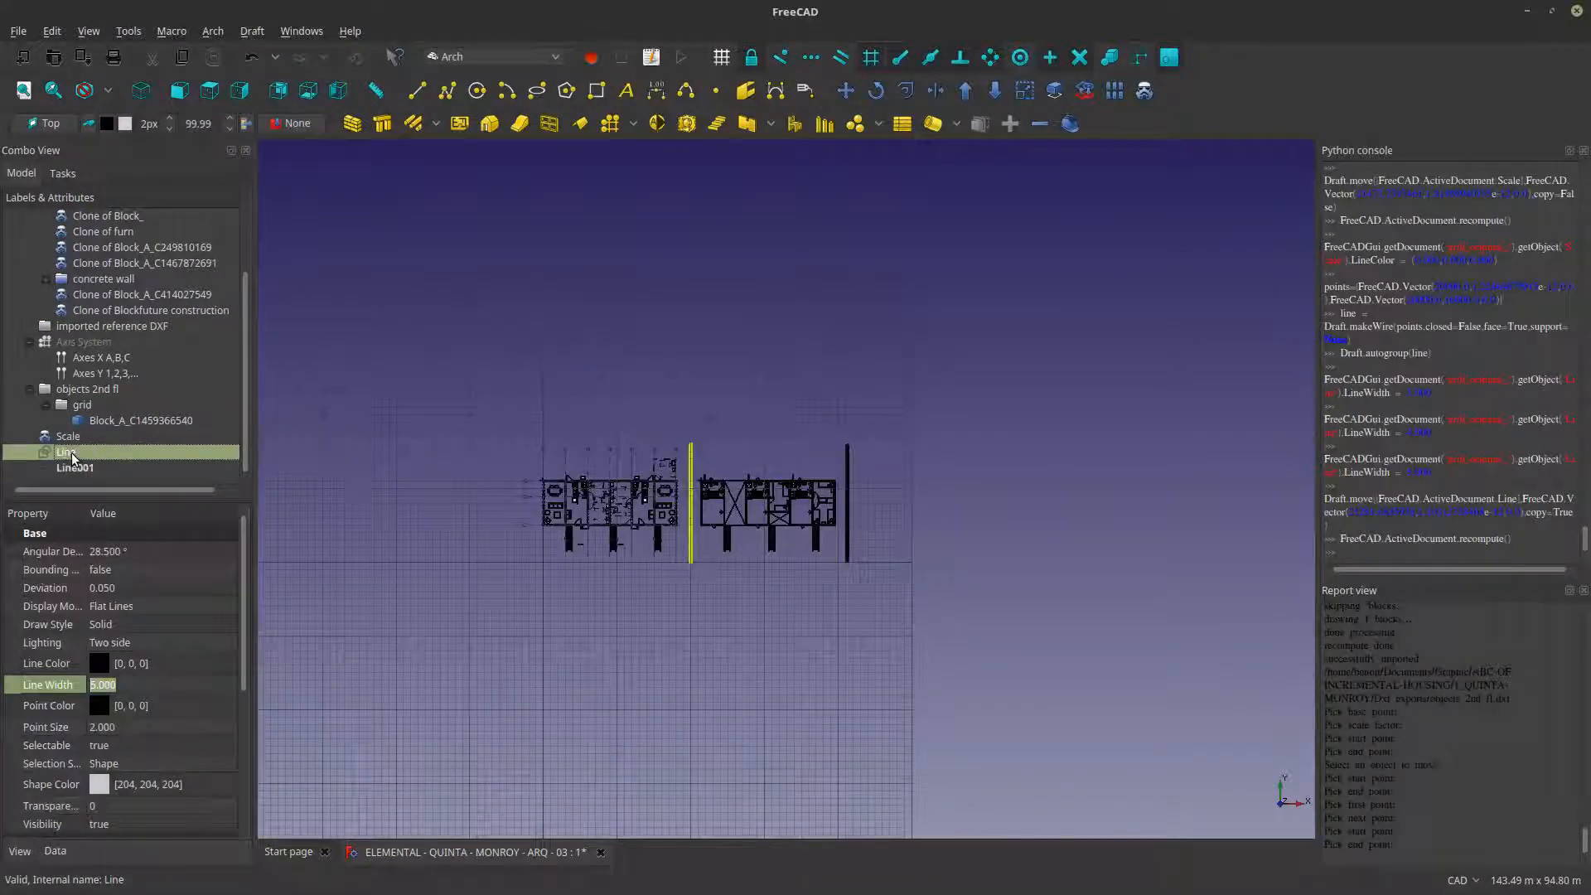
left_click(531, 280)
left_click(18, 31)
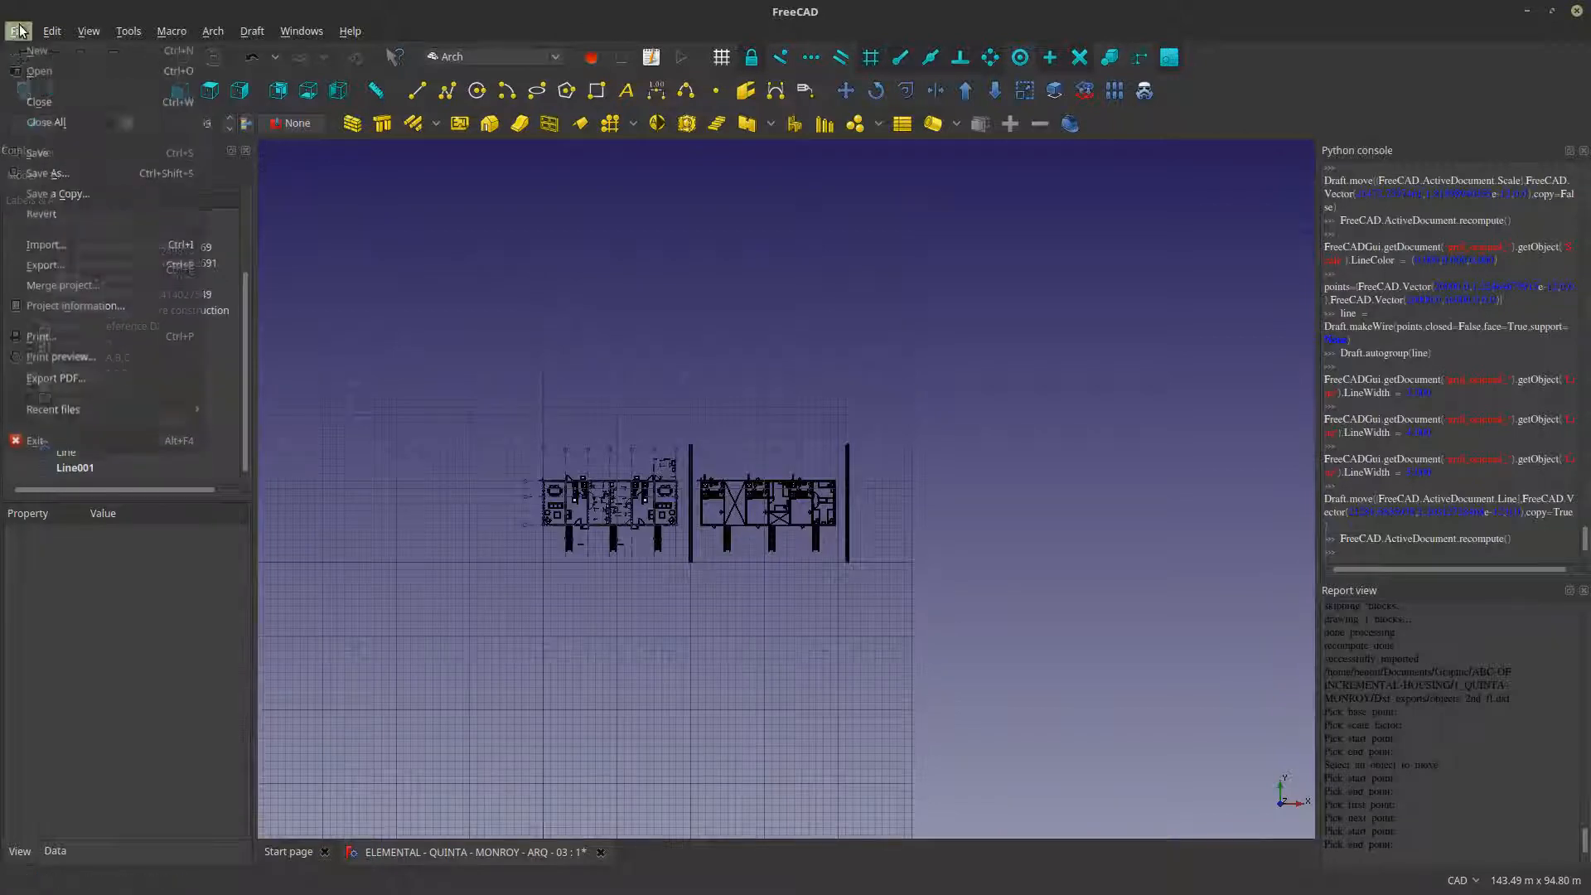
left_click(67, 245)
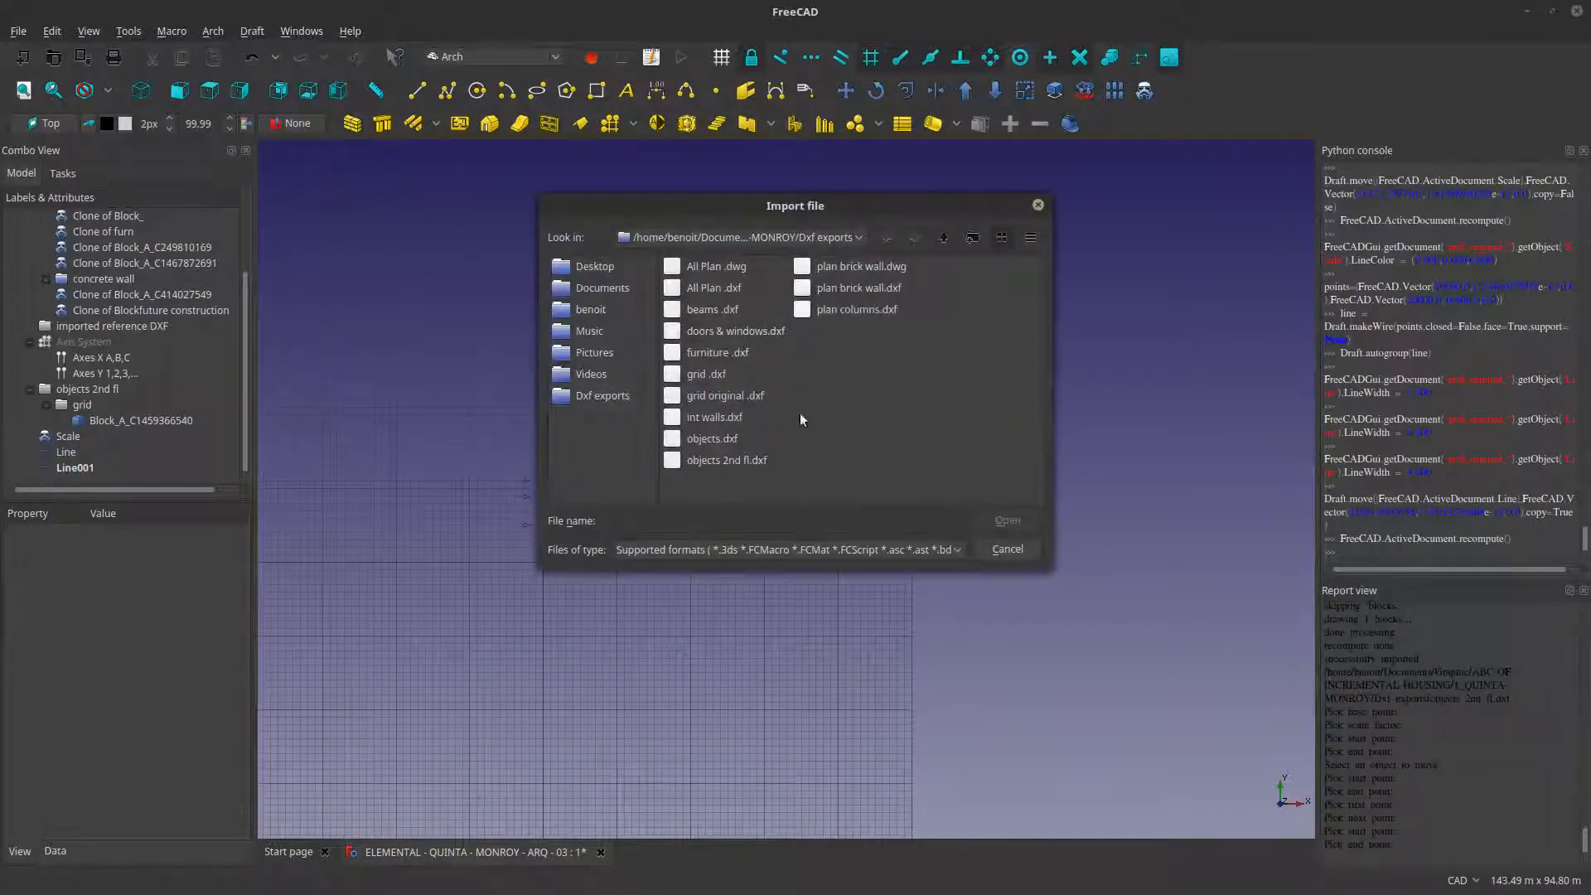
left_click(749, 460)
left_click(1007, 520)
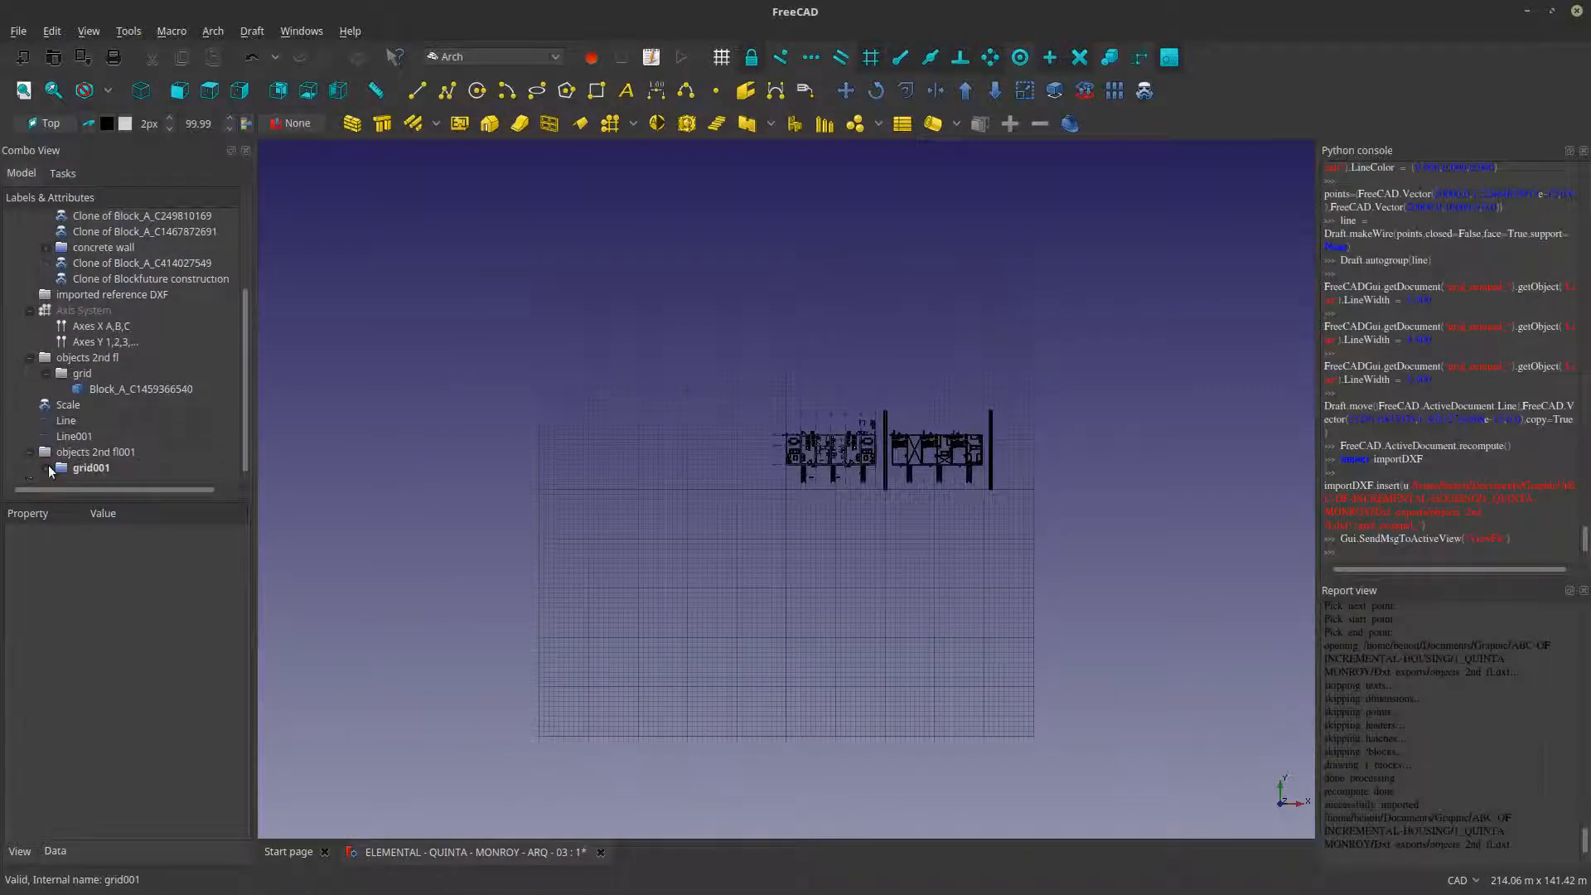
- Try to scale the newly imported grid001 block by 1000 in X, Y and Z without copying, from a base point below the ground-floor plan
scroll(118, 461, "down", 1)
left_click(118, 466)
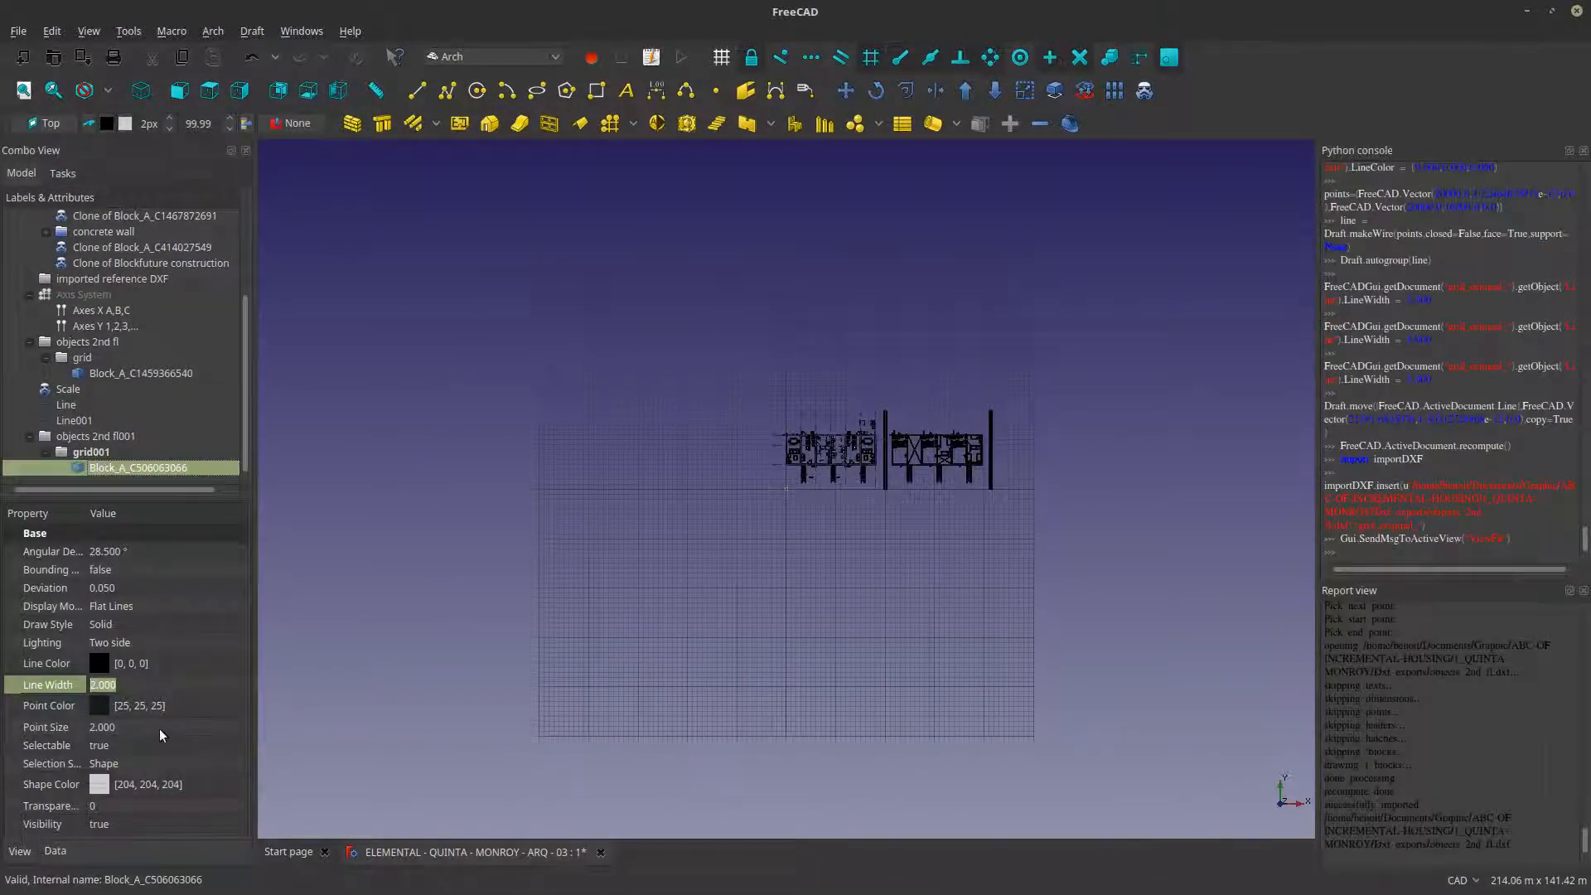
left_click(1025, 91)
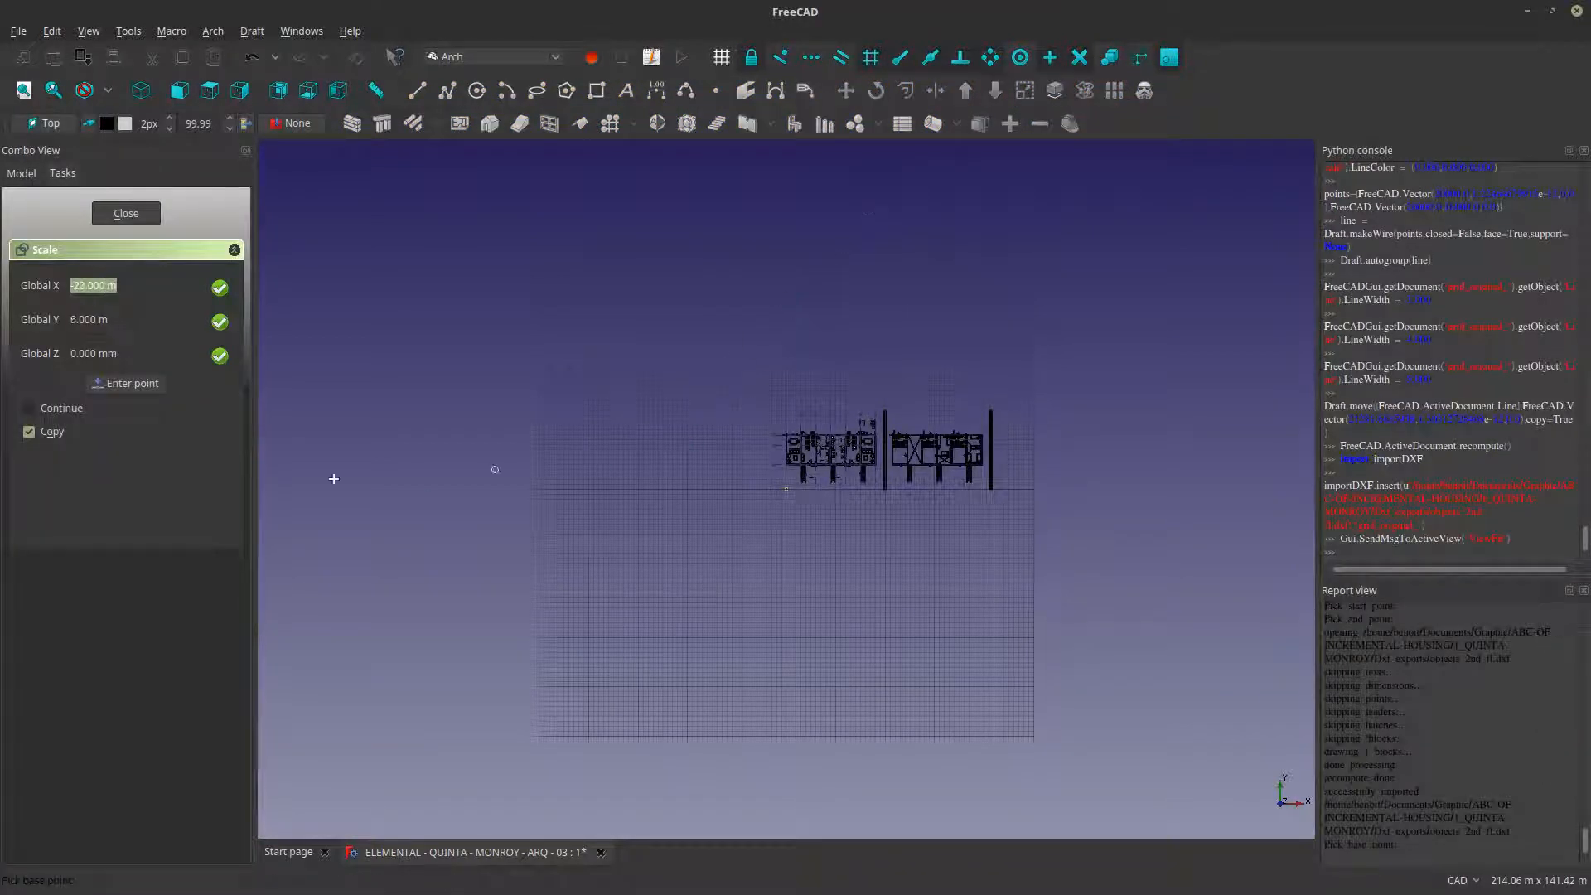
scroll(786, 513, "up", 4)
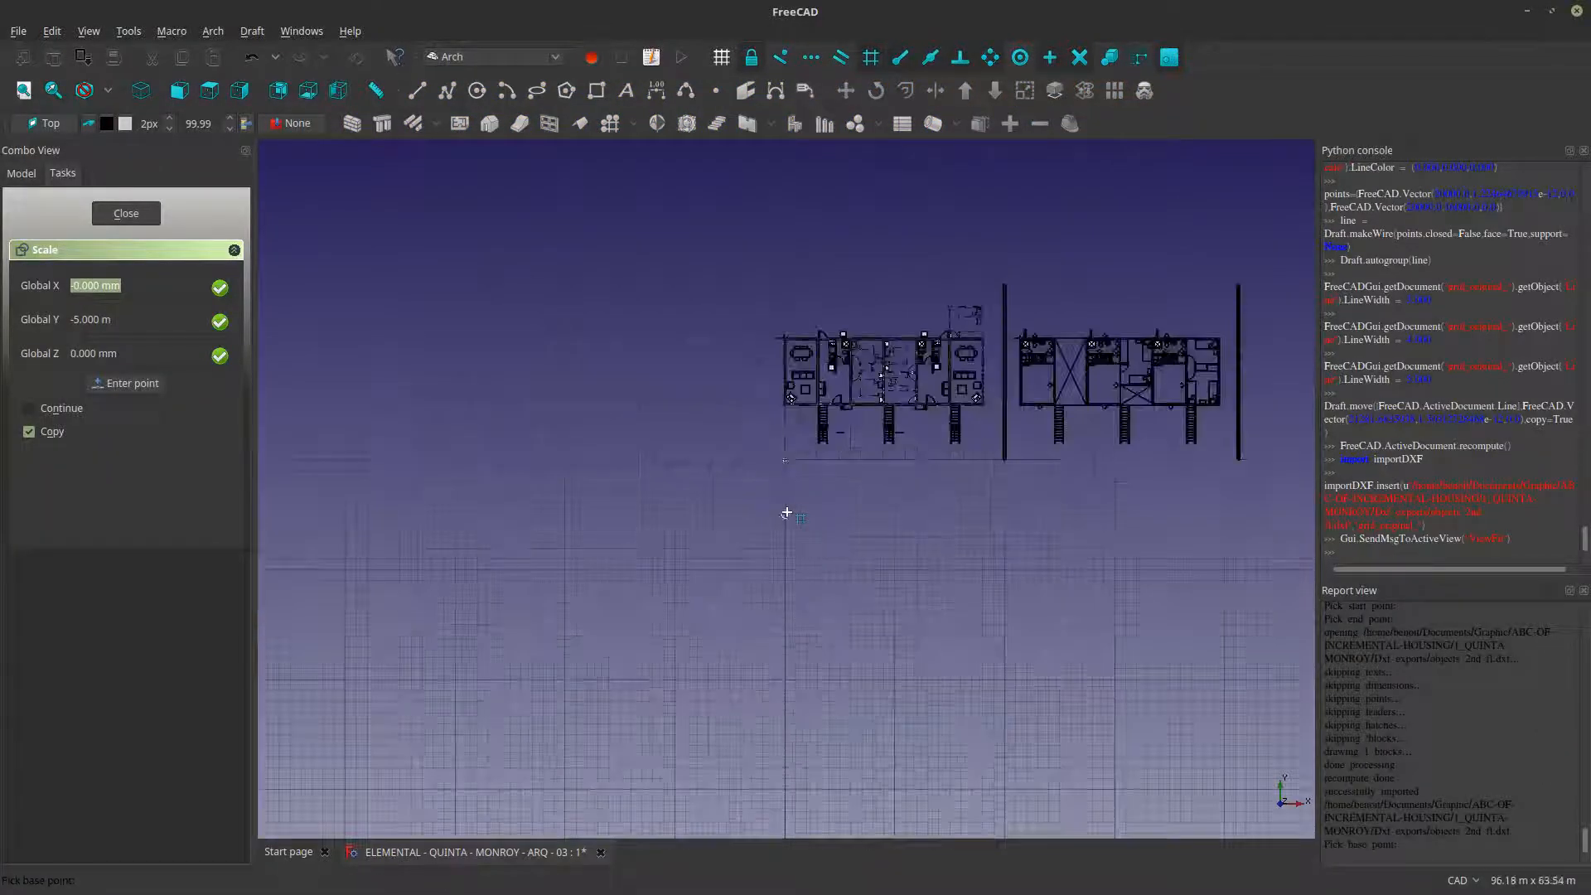
left_click(55, 432)
left_click(775, 509)
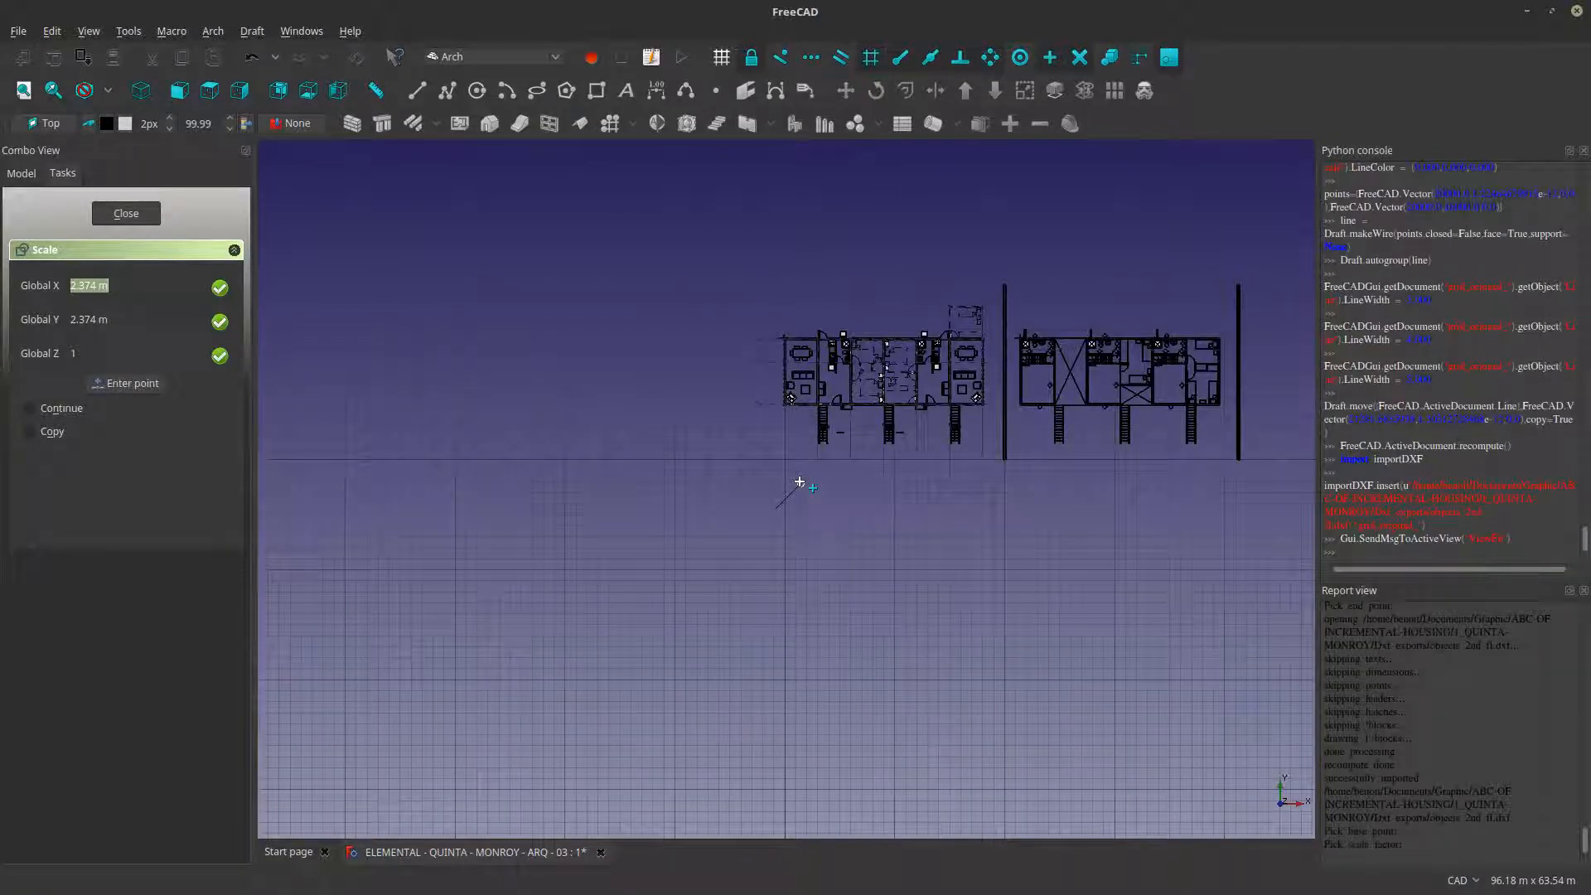
type("1")
key("Tab")
type("1000")
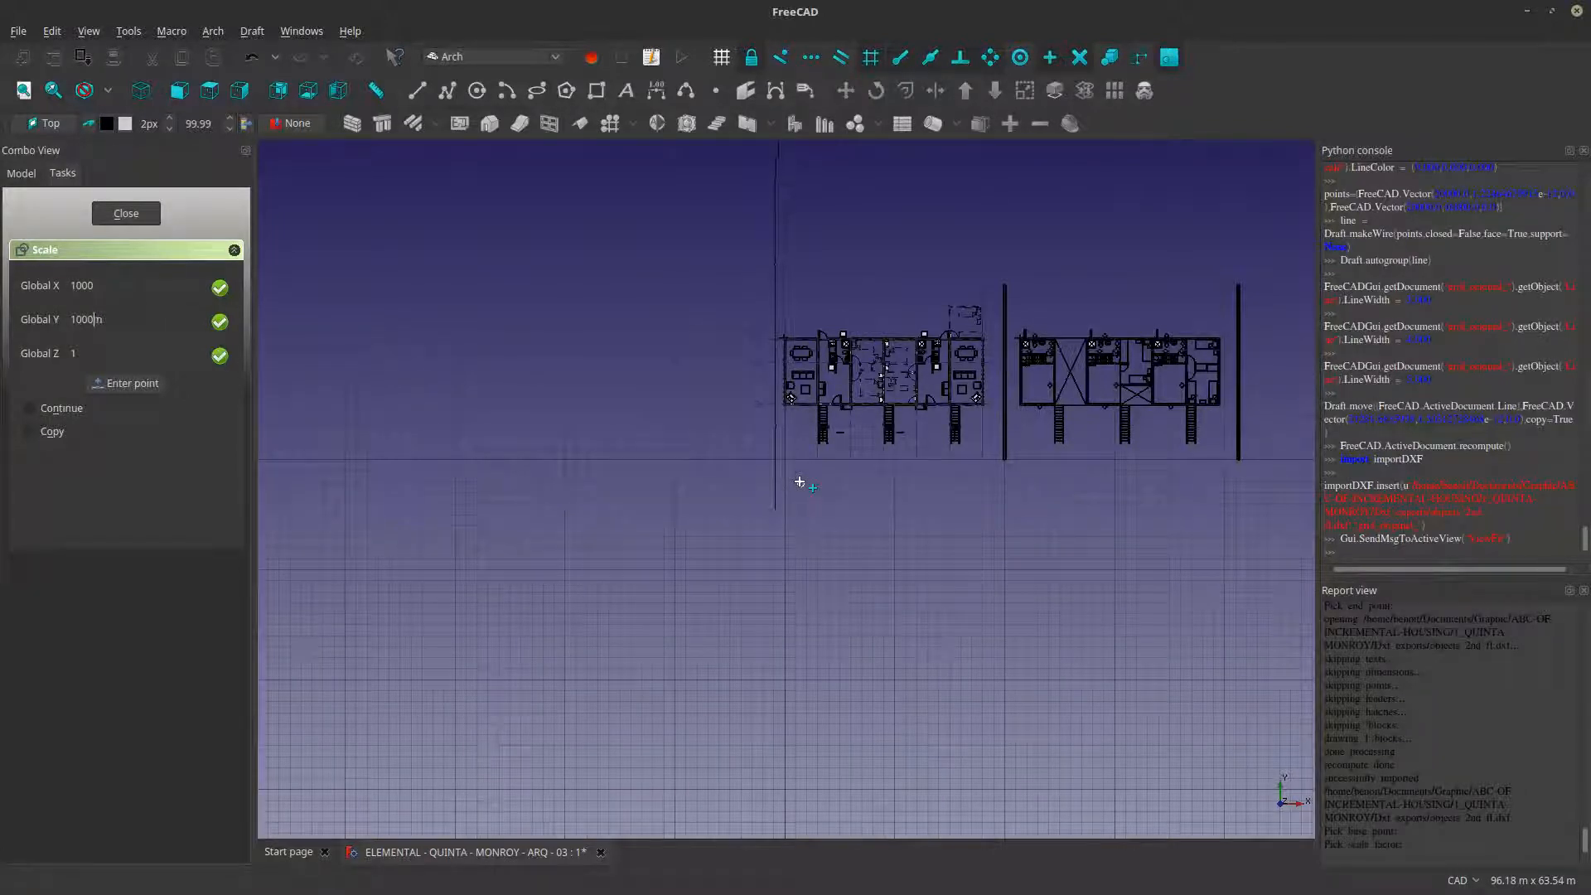
type("1")
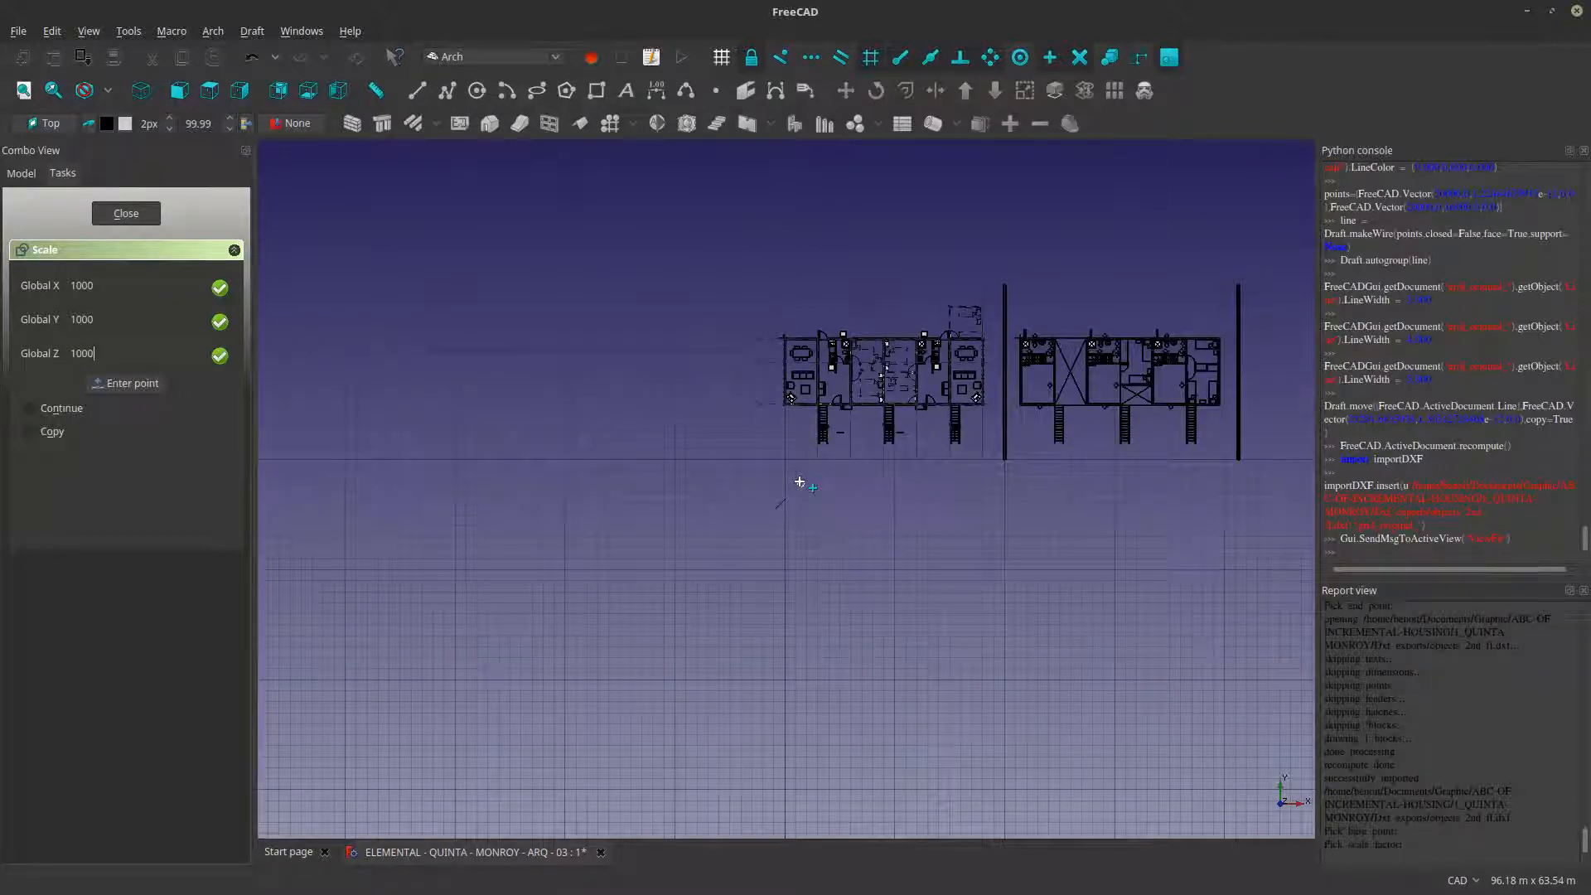
key("Return")
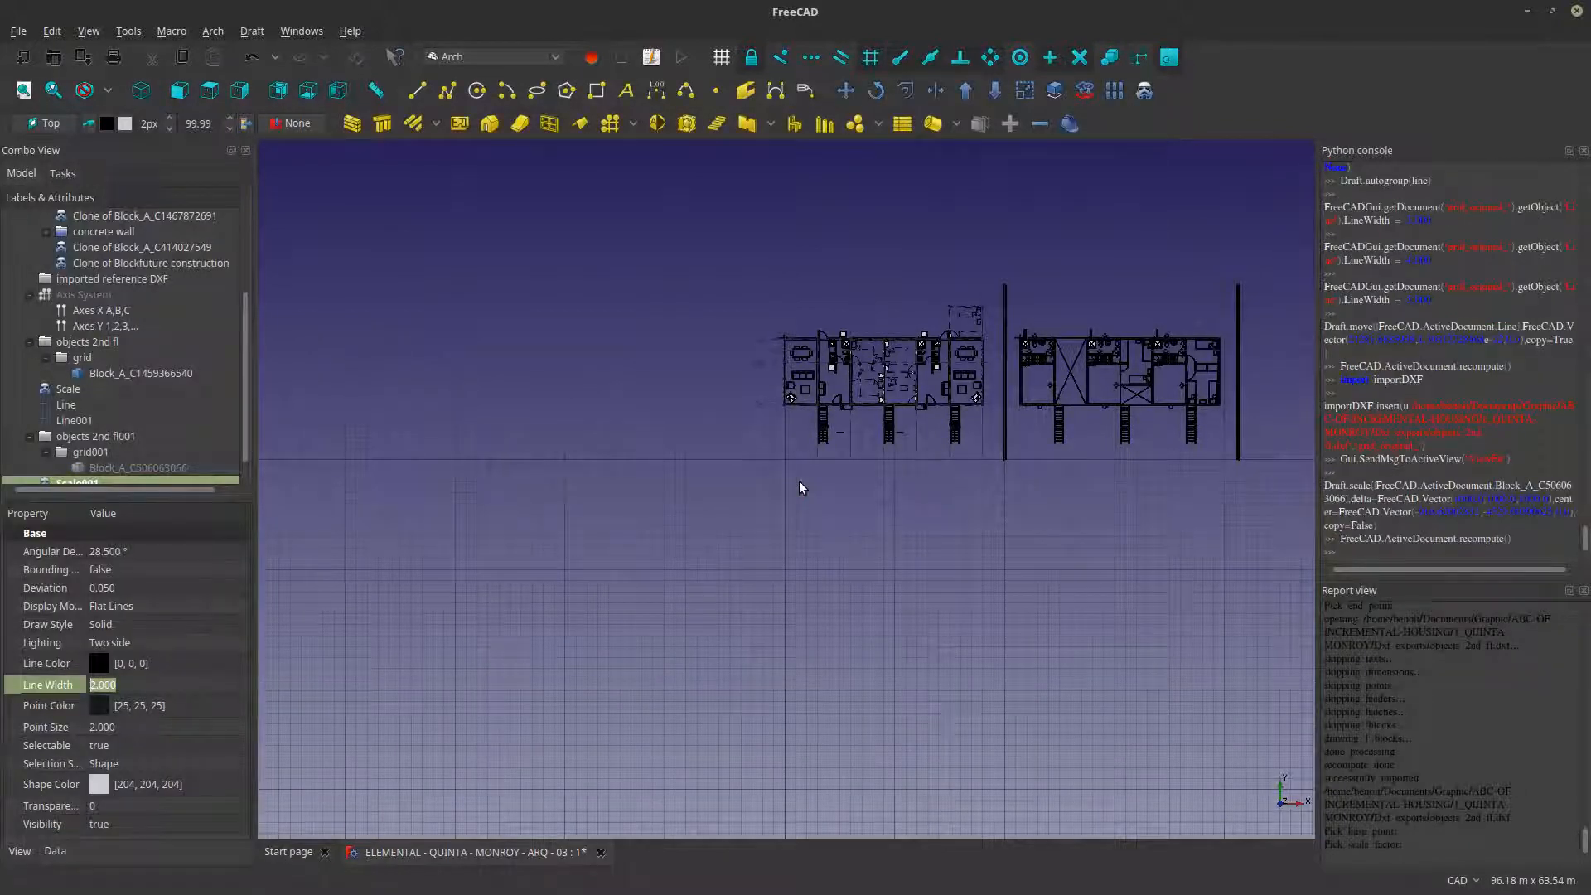
- Look for the scaled floor plan around the existing plans and dividing lines
scroll(801, 488, "down", 6)
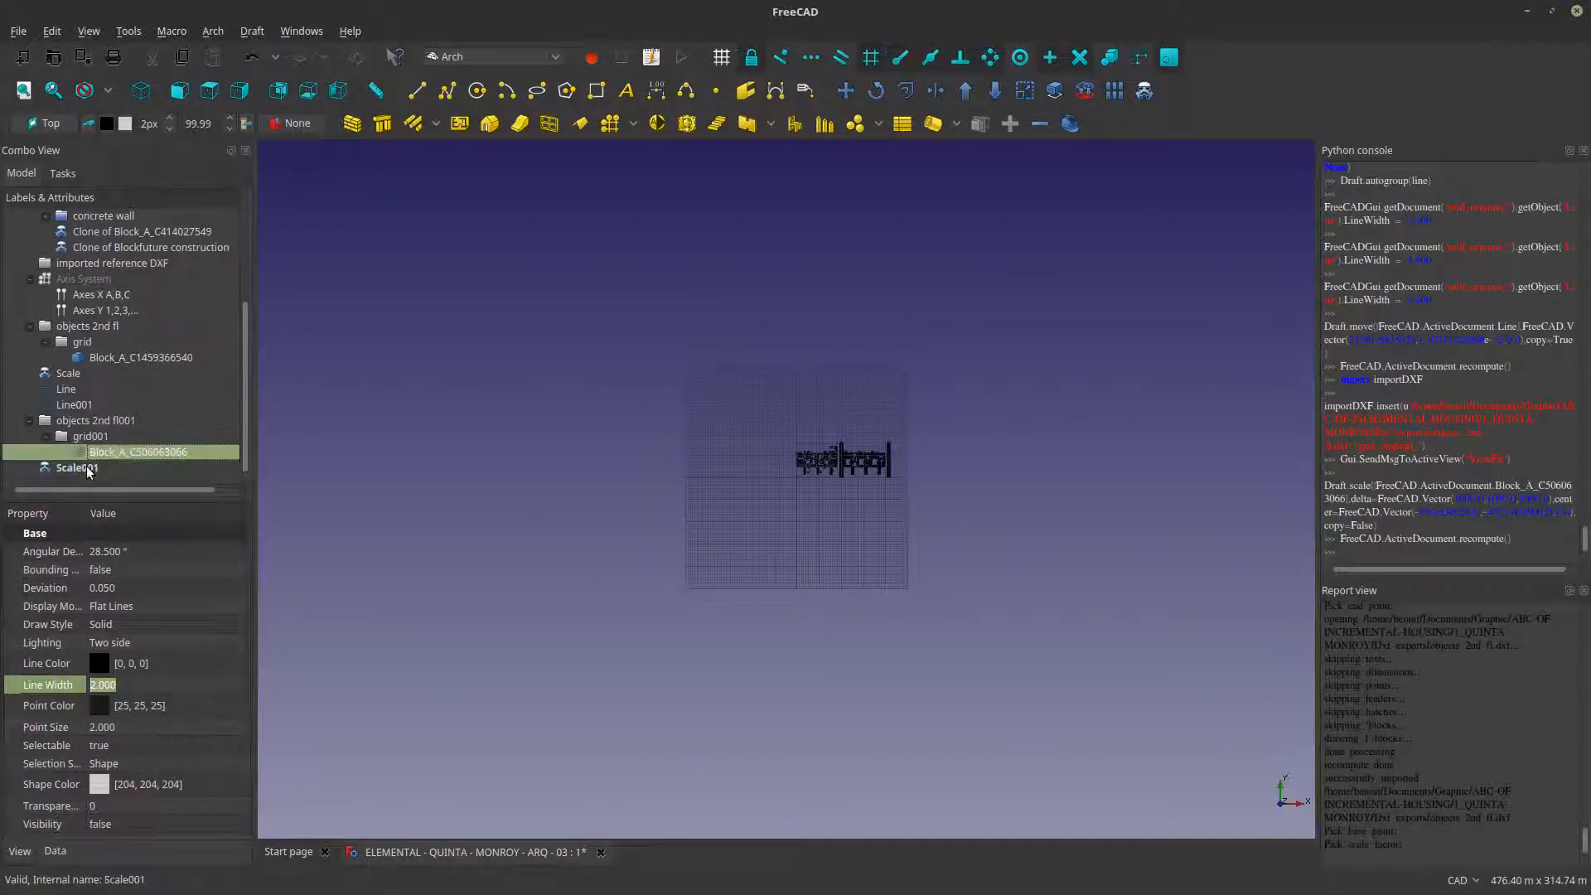
scroll(834, 442, "down", 4)
scroll(833, 442, "up", 12)
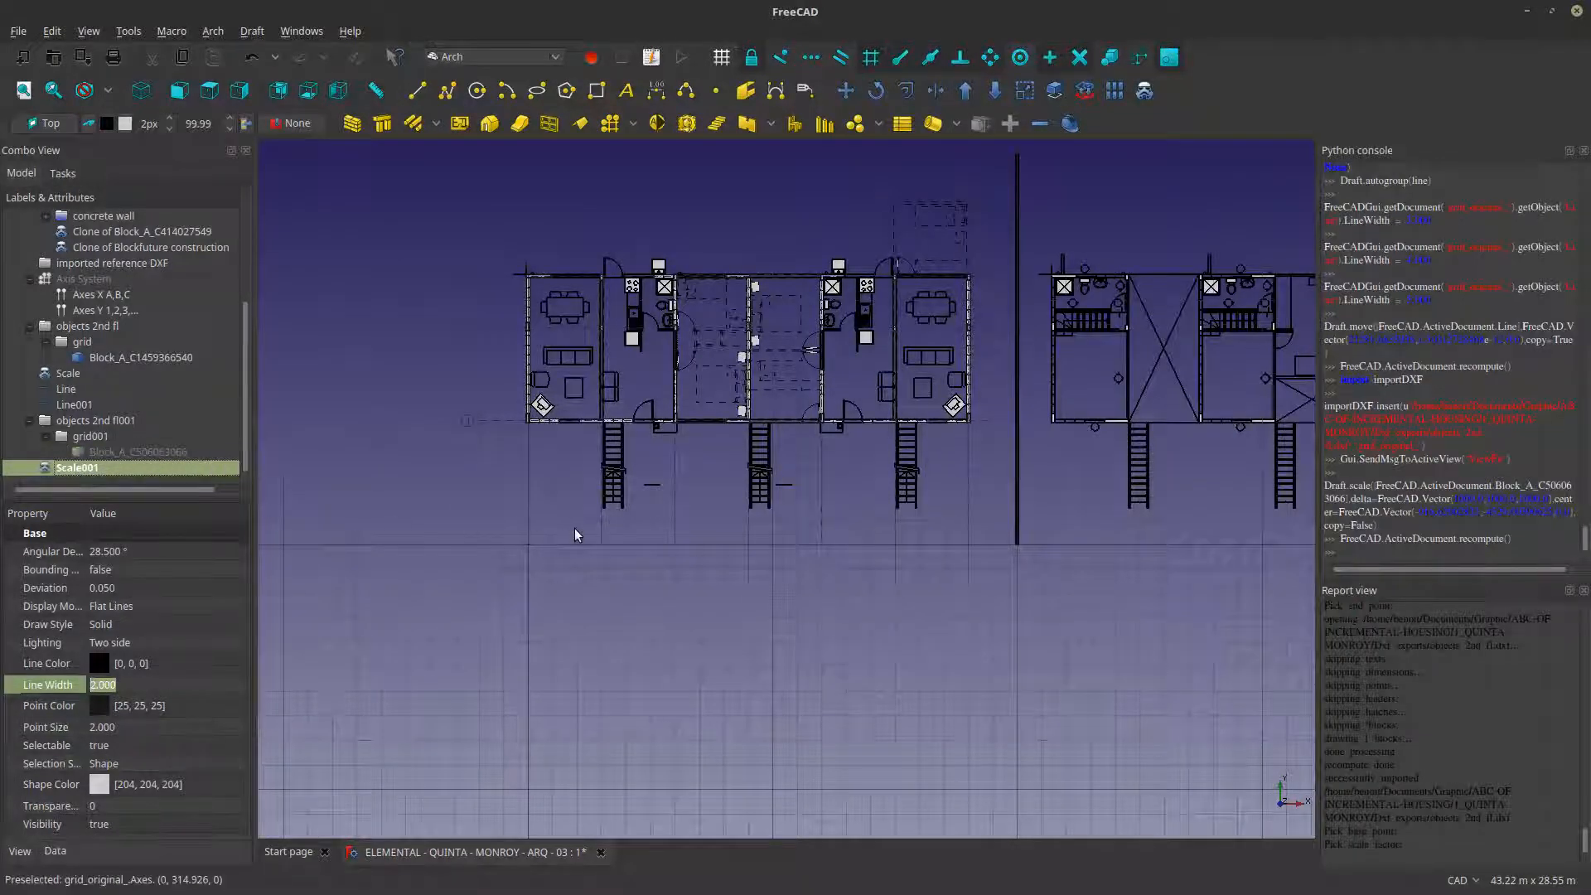
scroll(578, 535, "down", 2)
scroll(577, 534, "down", 4)
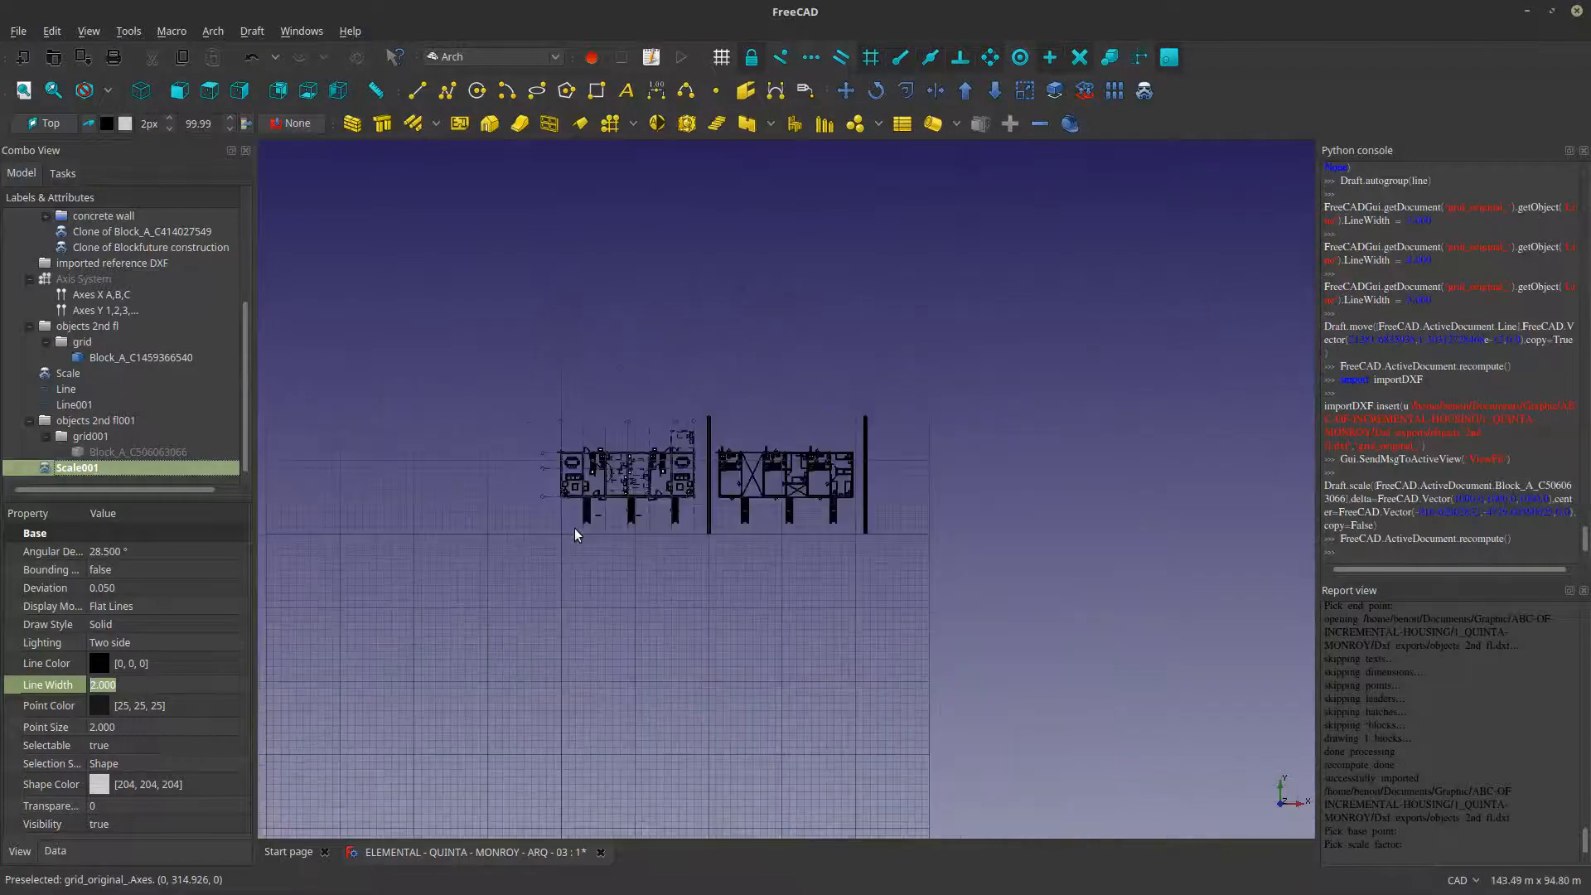
scroll(578, 534, "up", 6)
scroll(577, 534, "down", 6)
scroll(578, 535, "up", 2)
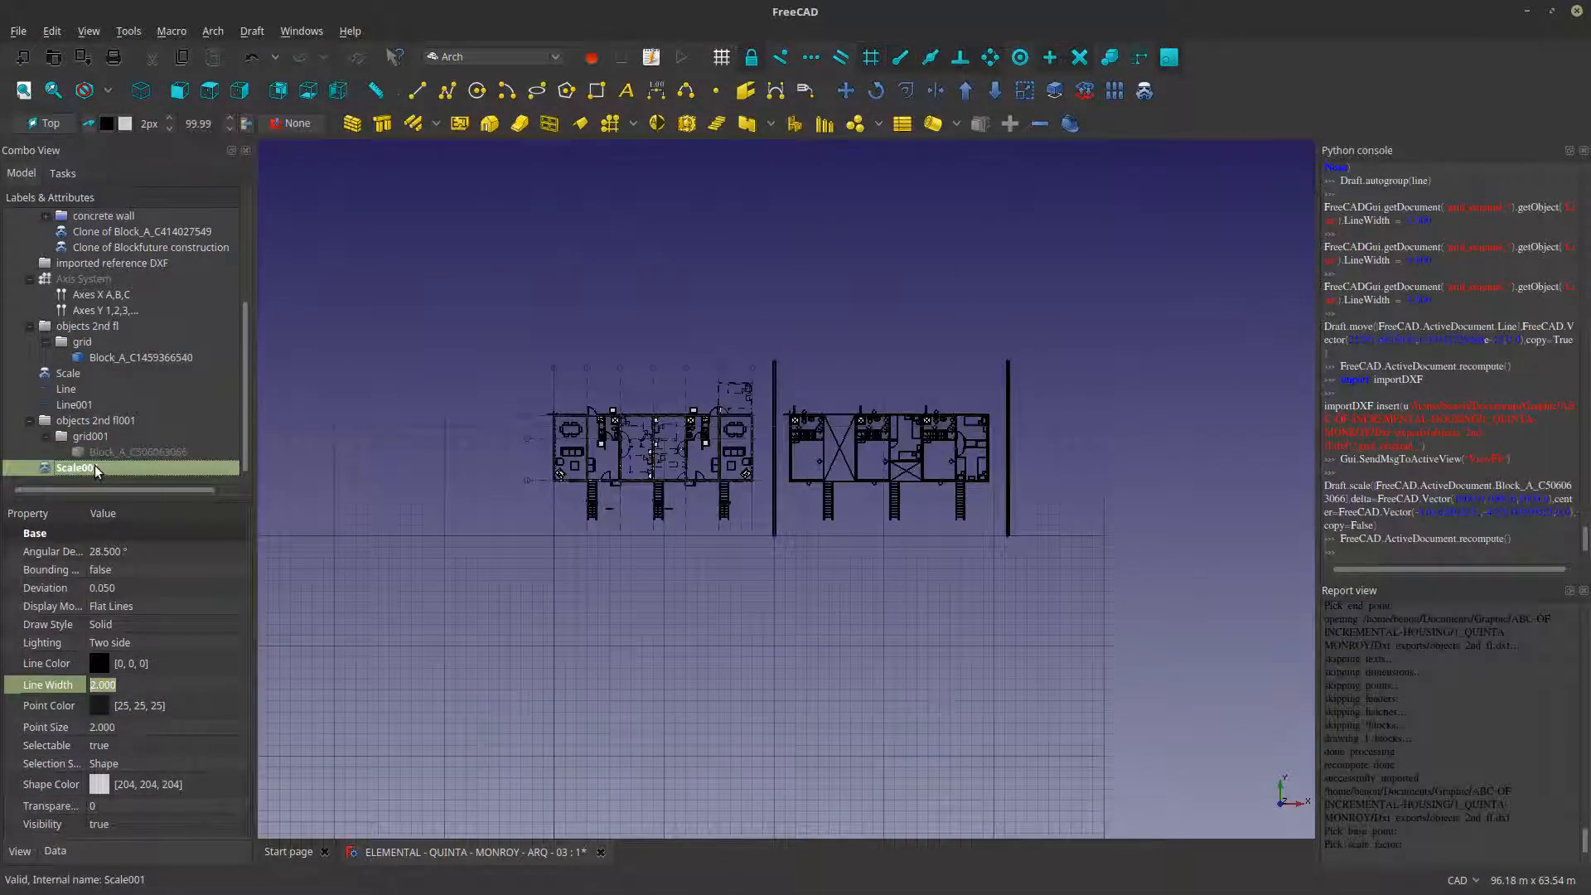
- Delete the Scale001 clone and make the original imported block in grid001 visible again
key("Delete")
left_click(126, 467)
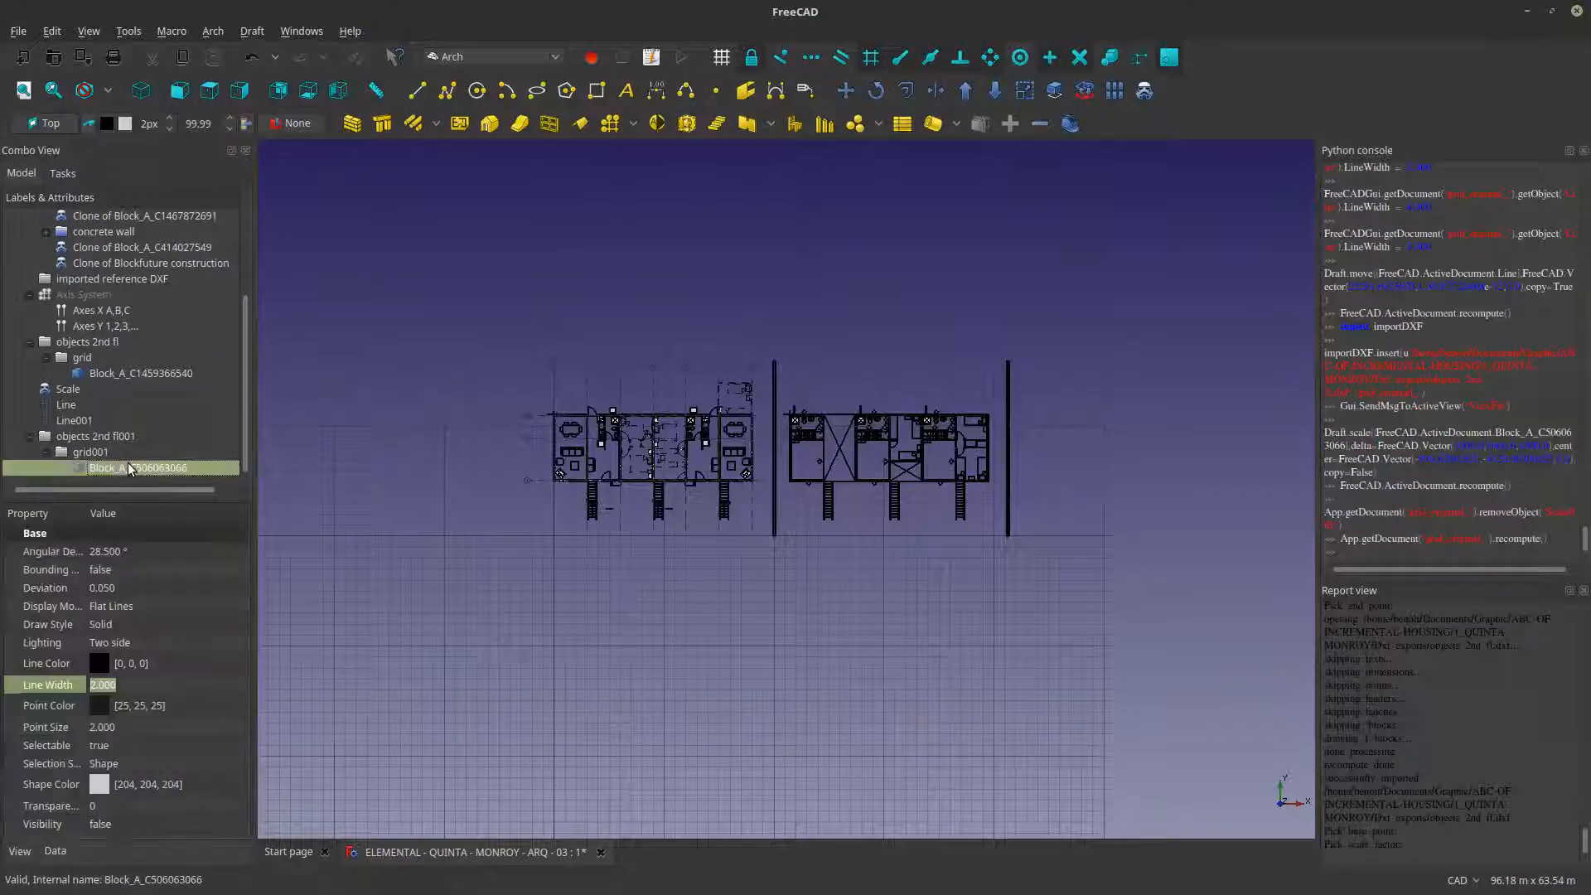
key("space")
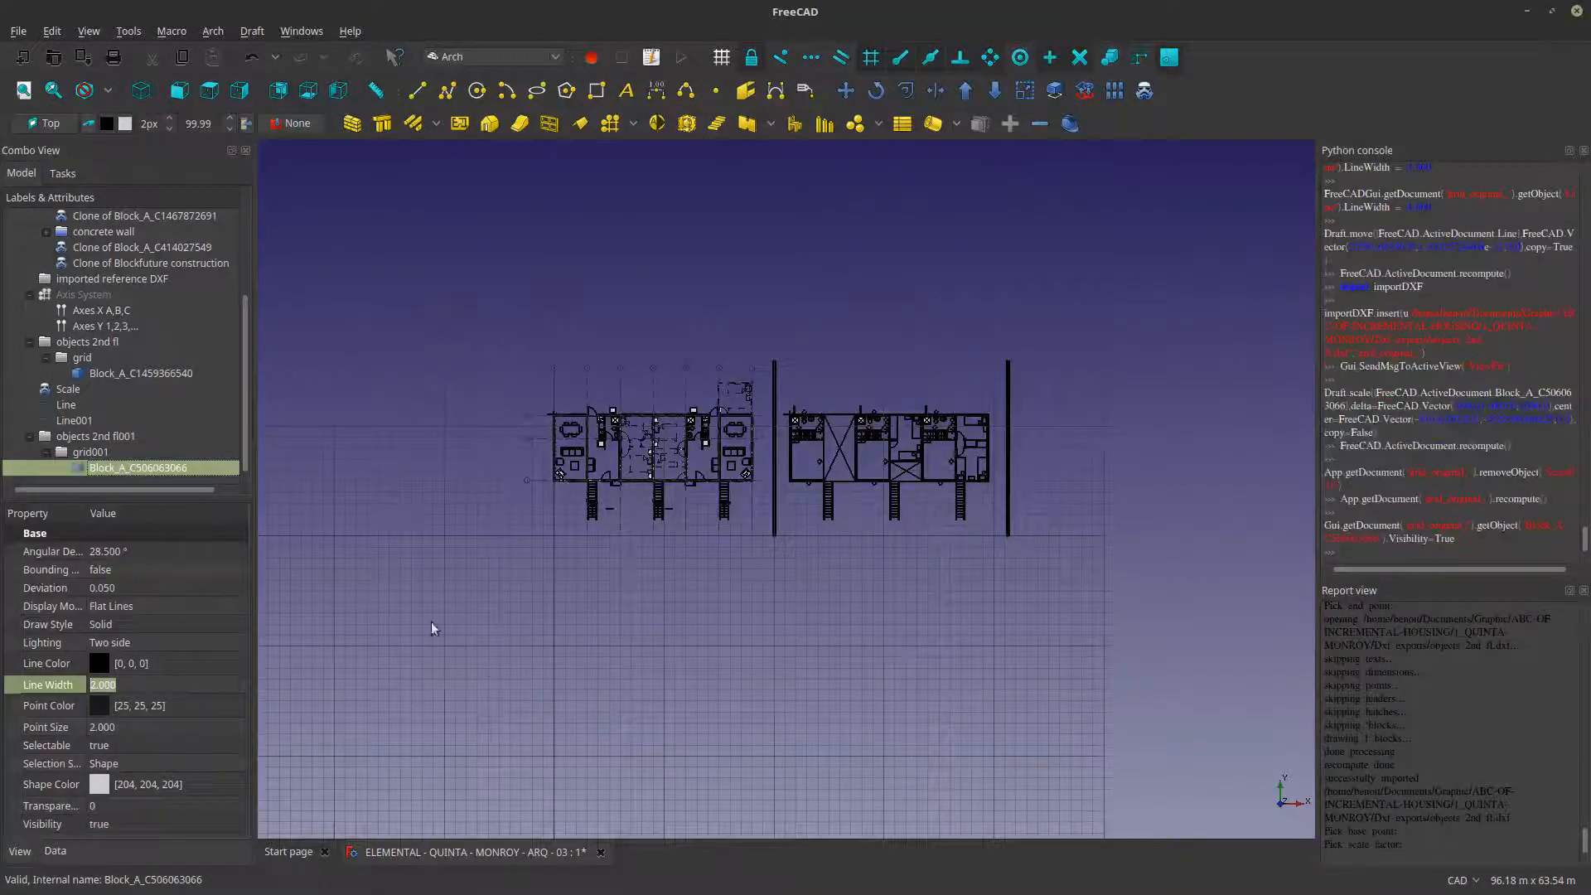
- Locate the unscaled imported block near the origin and examine its layout and position
left_click(53, 90)
scroll(663, 528, "down", 10)
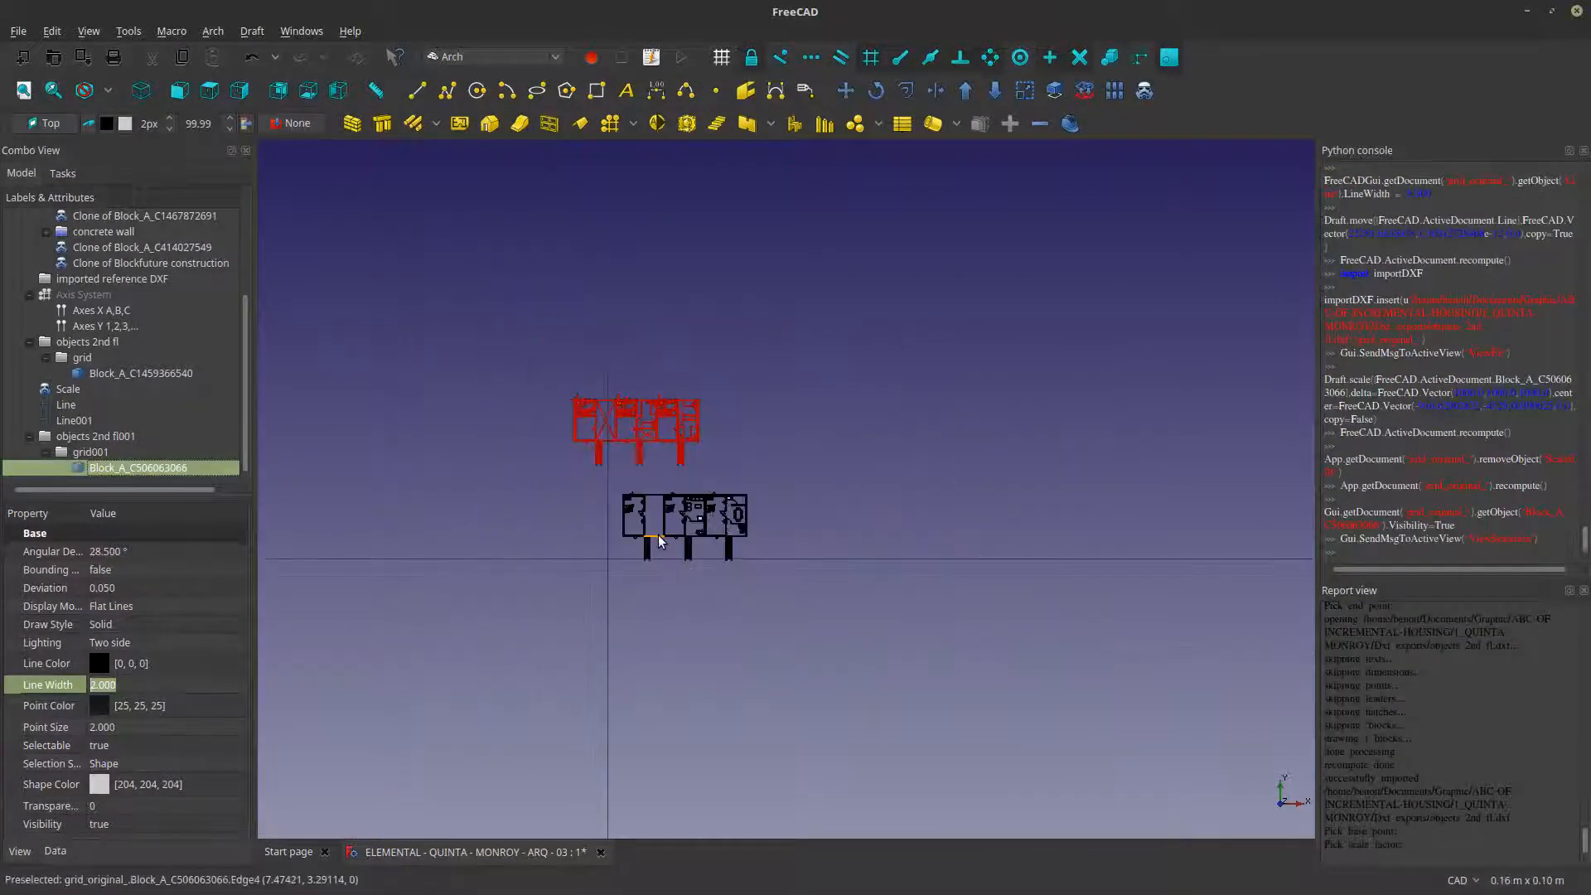
scroll(669, 529, "down", 4)
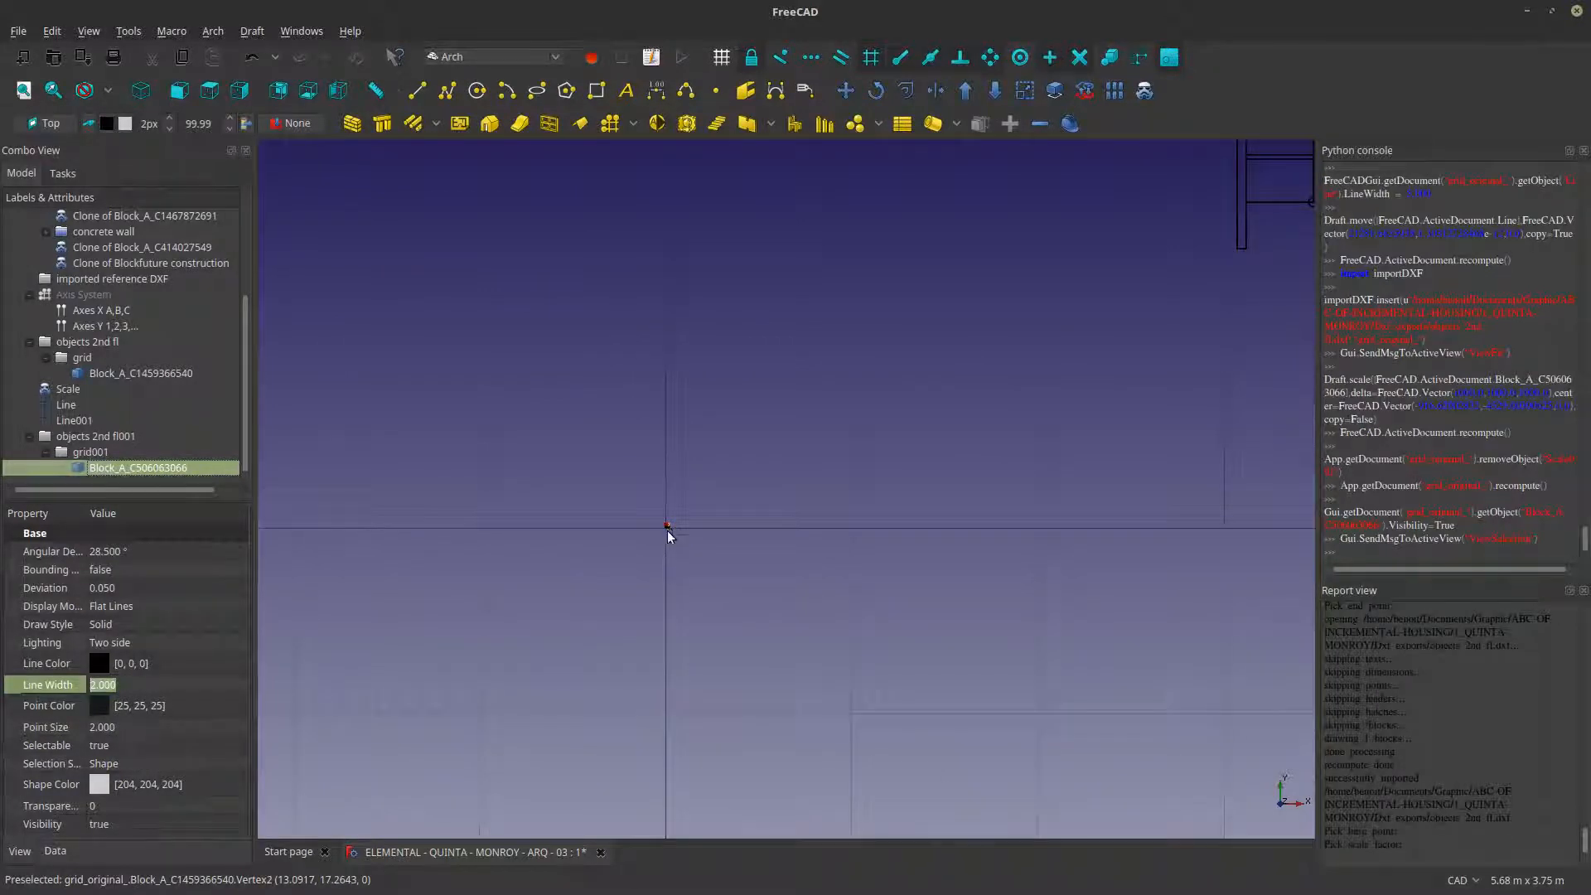
scroll(670, 530, "up", 8)
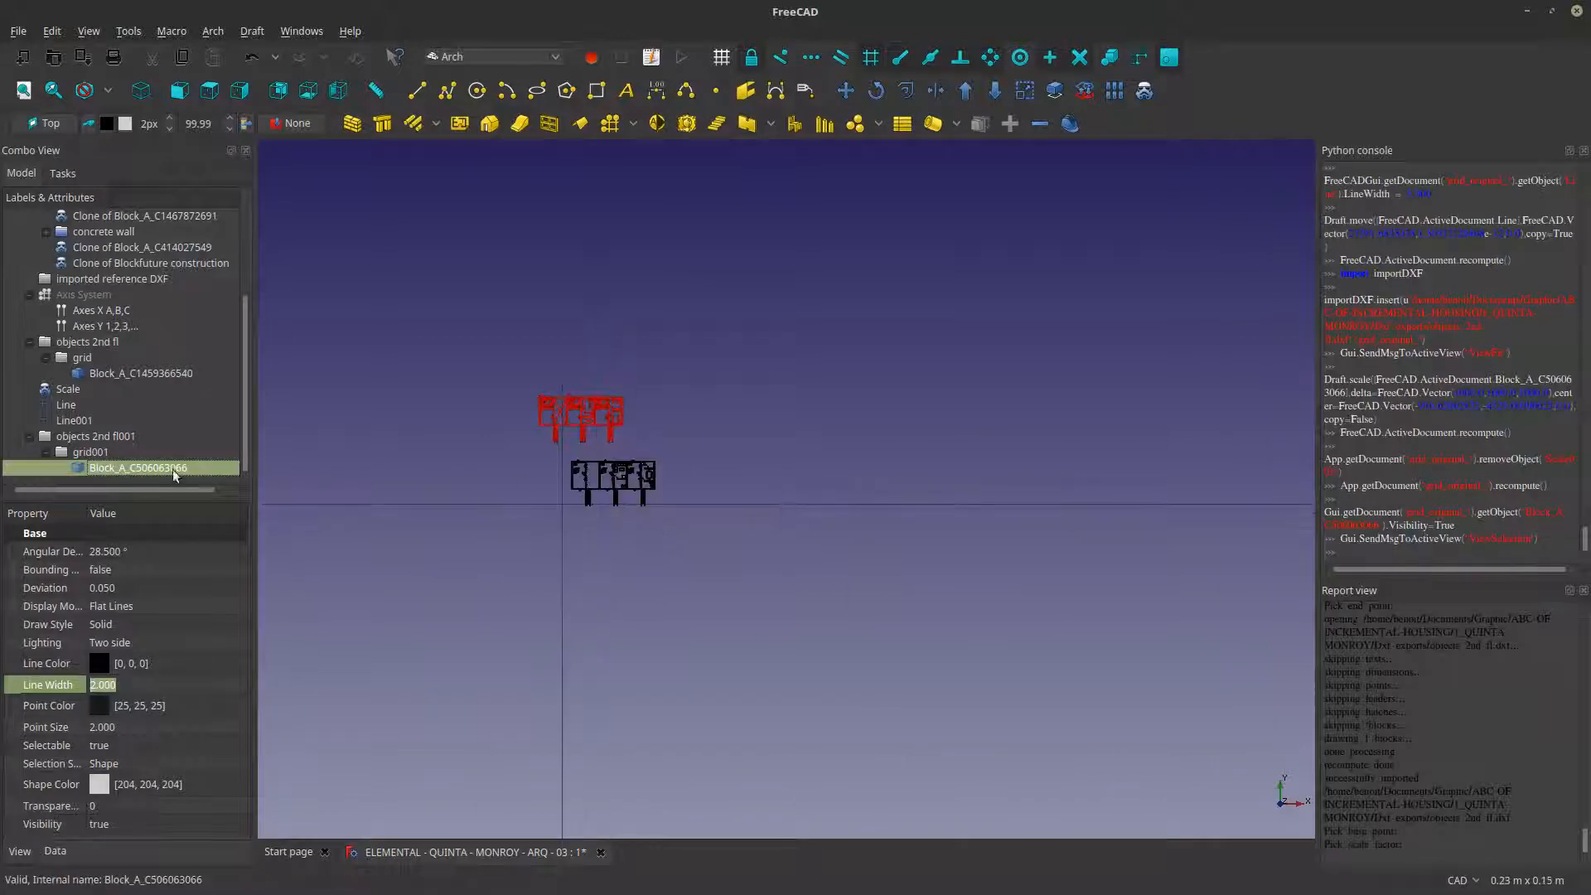
left_click(100, 453)
left_click(101, 467)
scroll(620, 448, "up", 4)
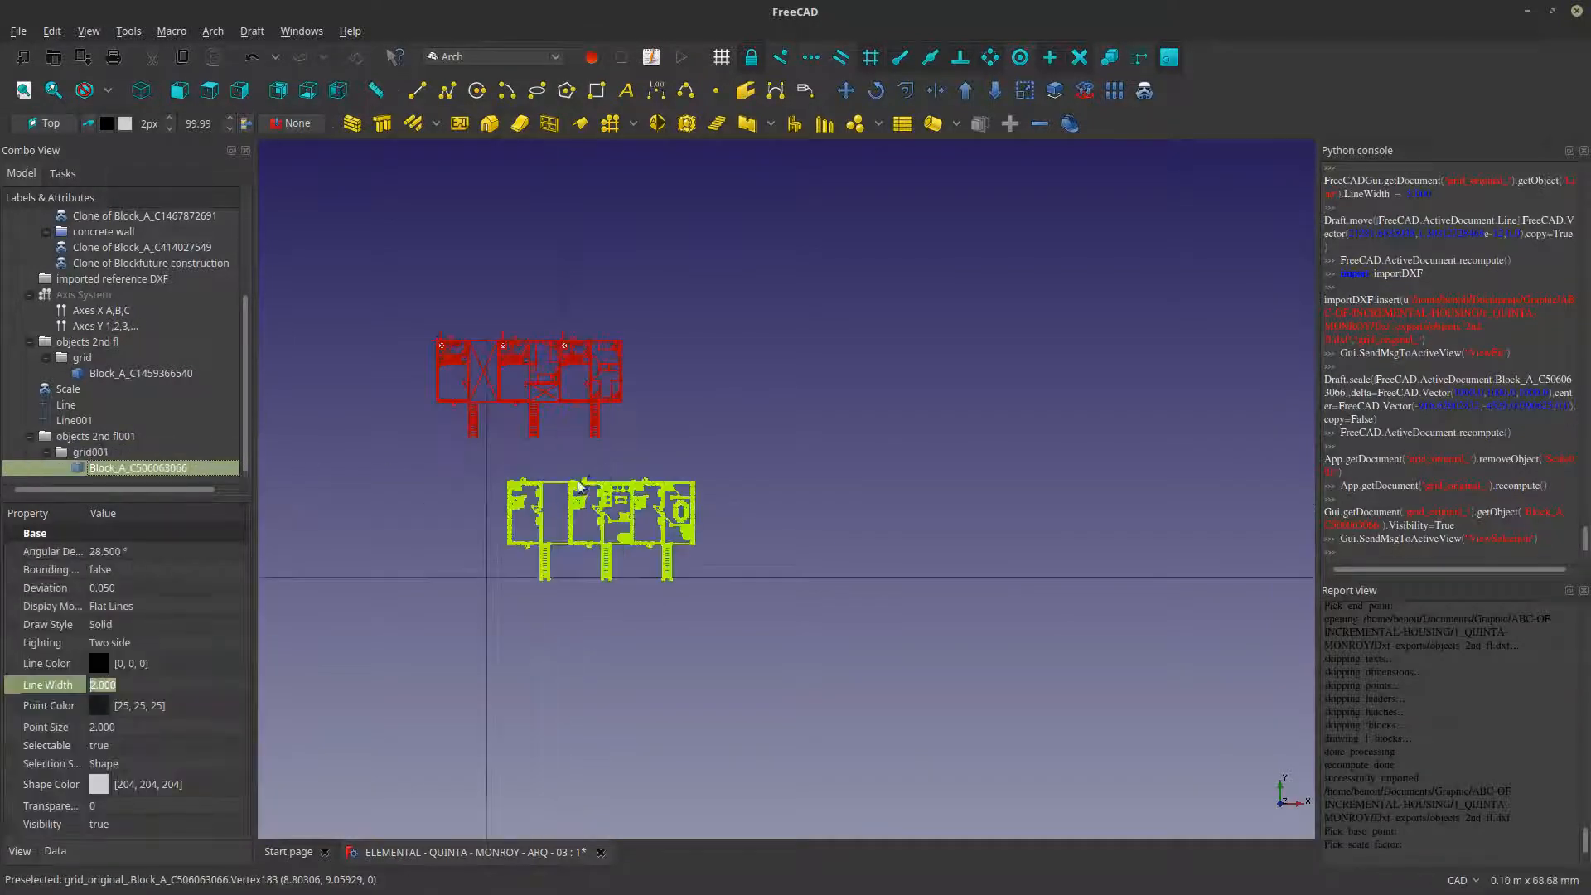
scroll(556, 530, "up", 6)
left_click(547, 569)
scroll(834, 684, "up", 2)
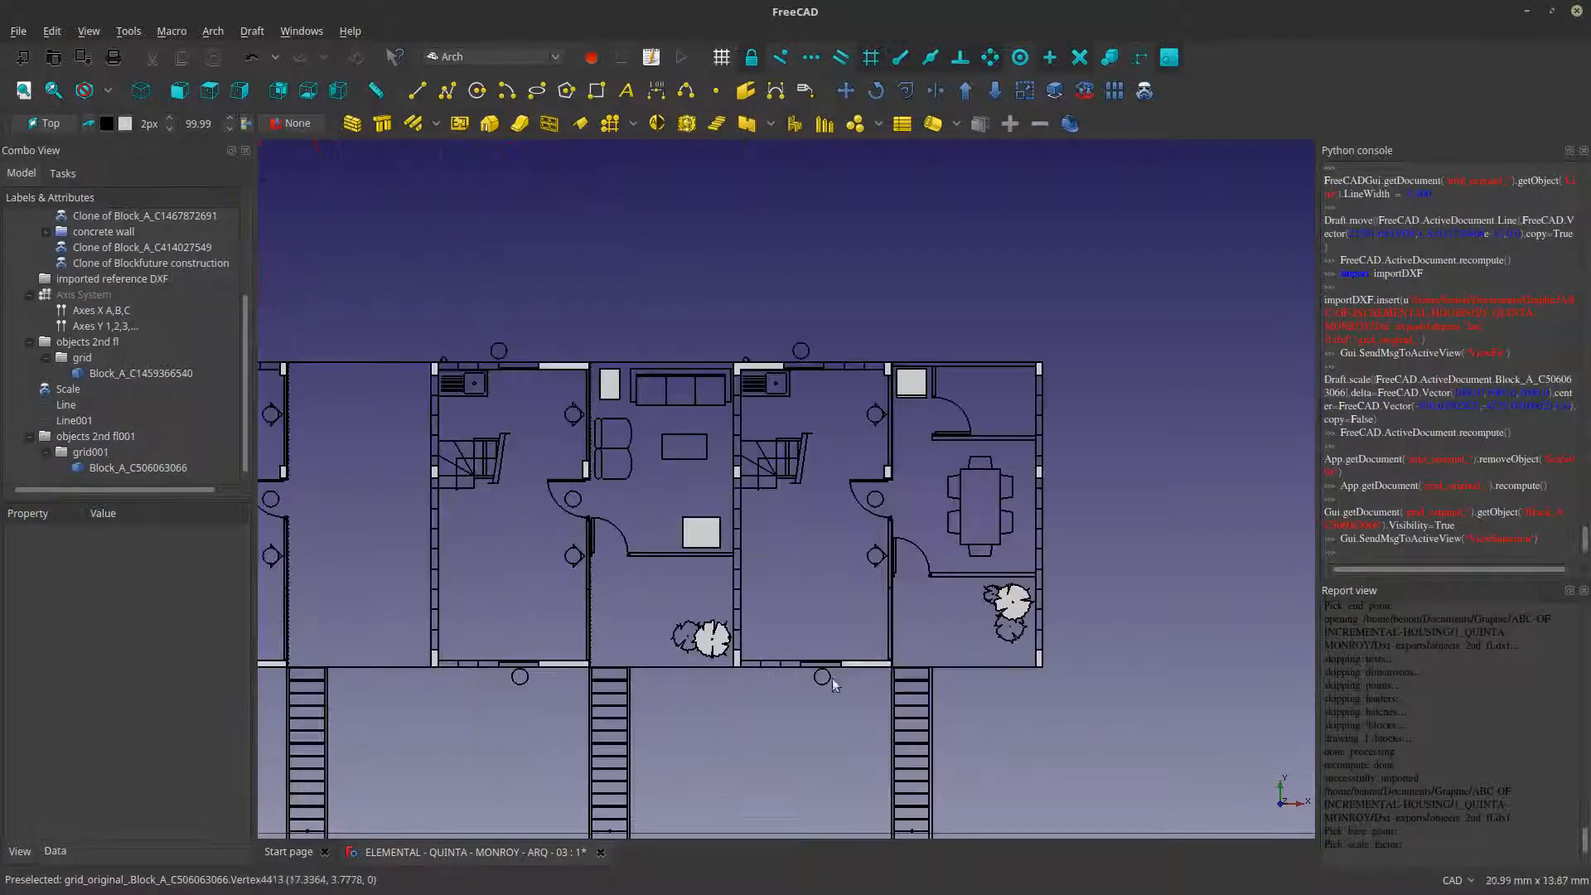
scroll(639, 735, "up", 4)
scroll(827, 519, "down", 2)
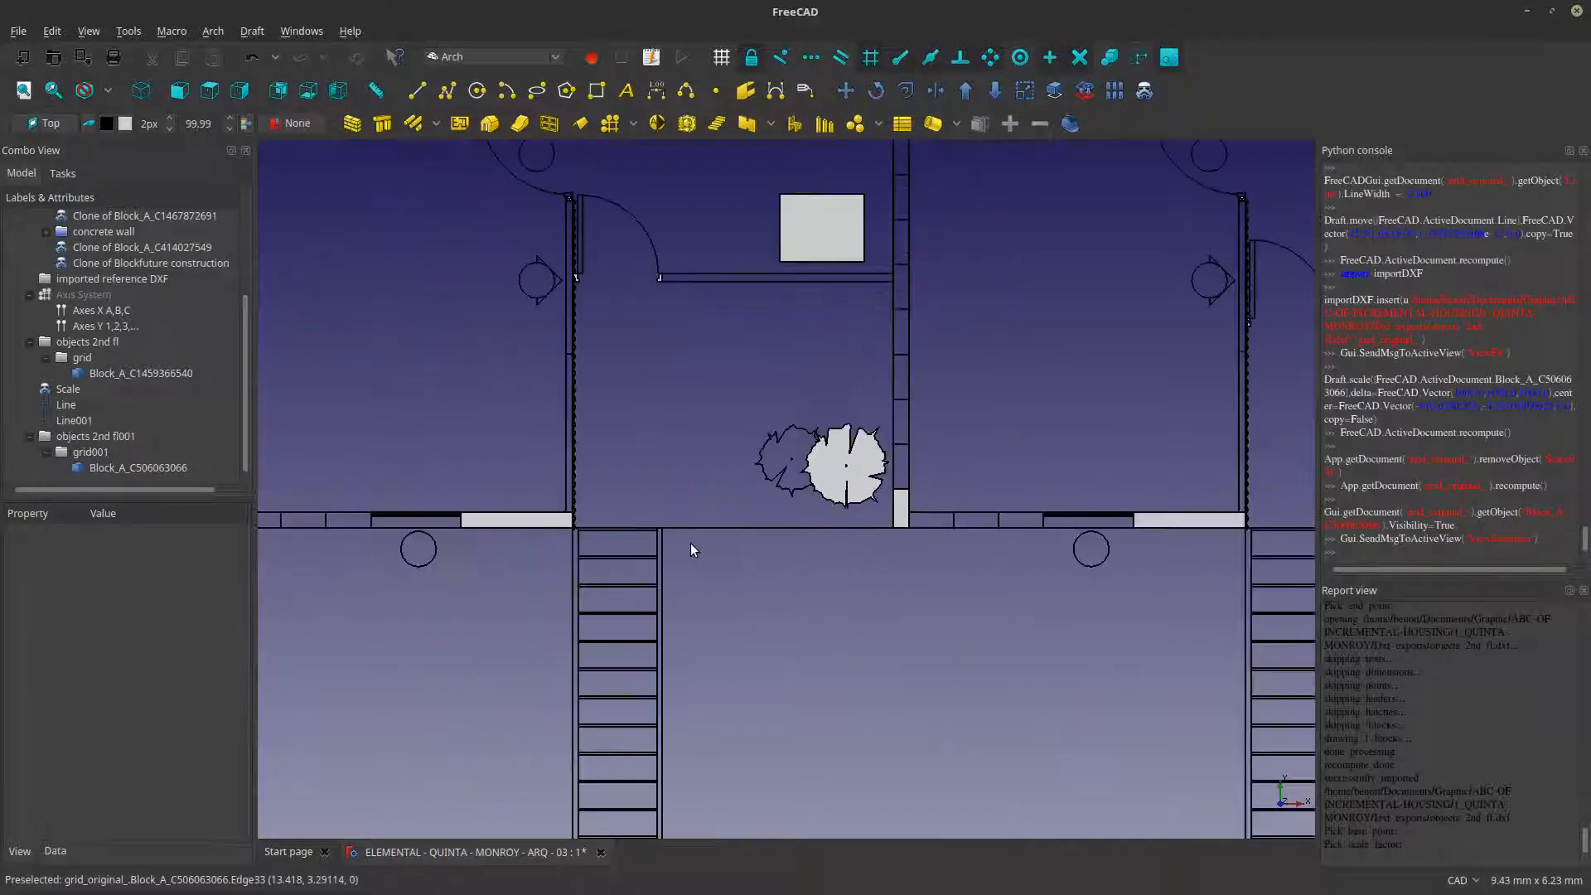
scroll(693, 550, "down", 8)
- Compare the earlier unscaled red second-floor block near the origin with the full-size plans between the dividing lines
scroll(642, 390, "up", 7)
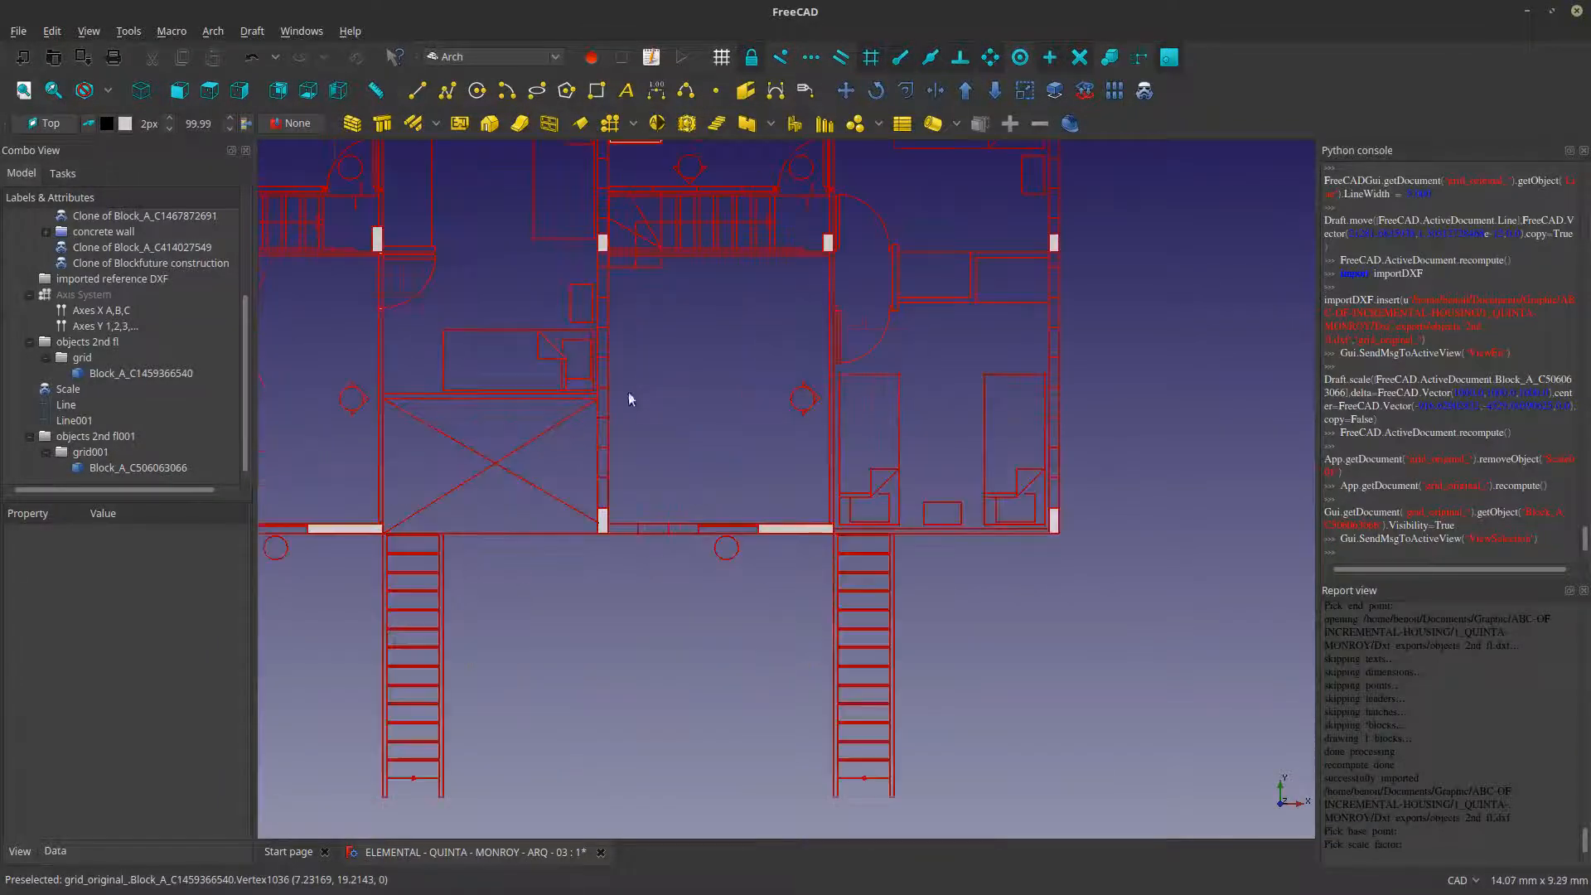
scroll(592, 411, "up", 1)
scroll(592, 413, "down", 8)
scroll(591, 419, "up", 7)
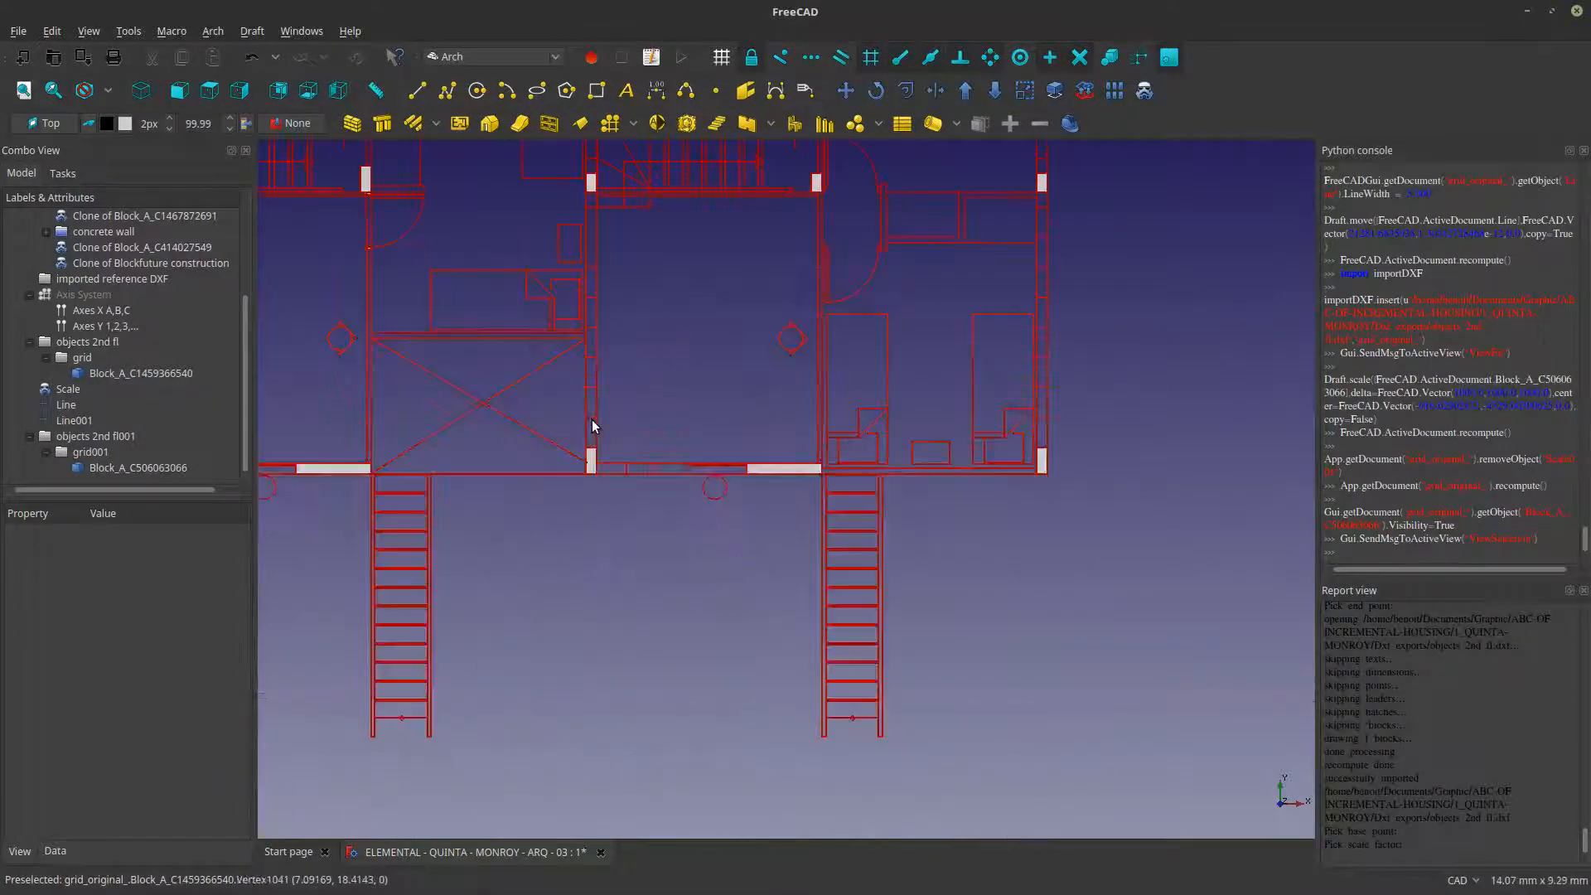
scroll(591, 424, "down", 10)
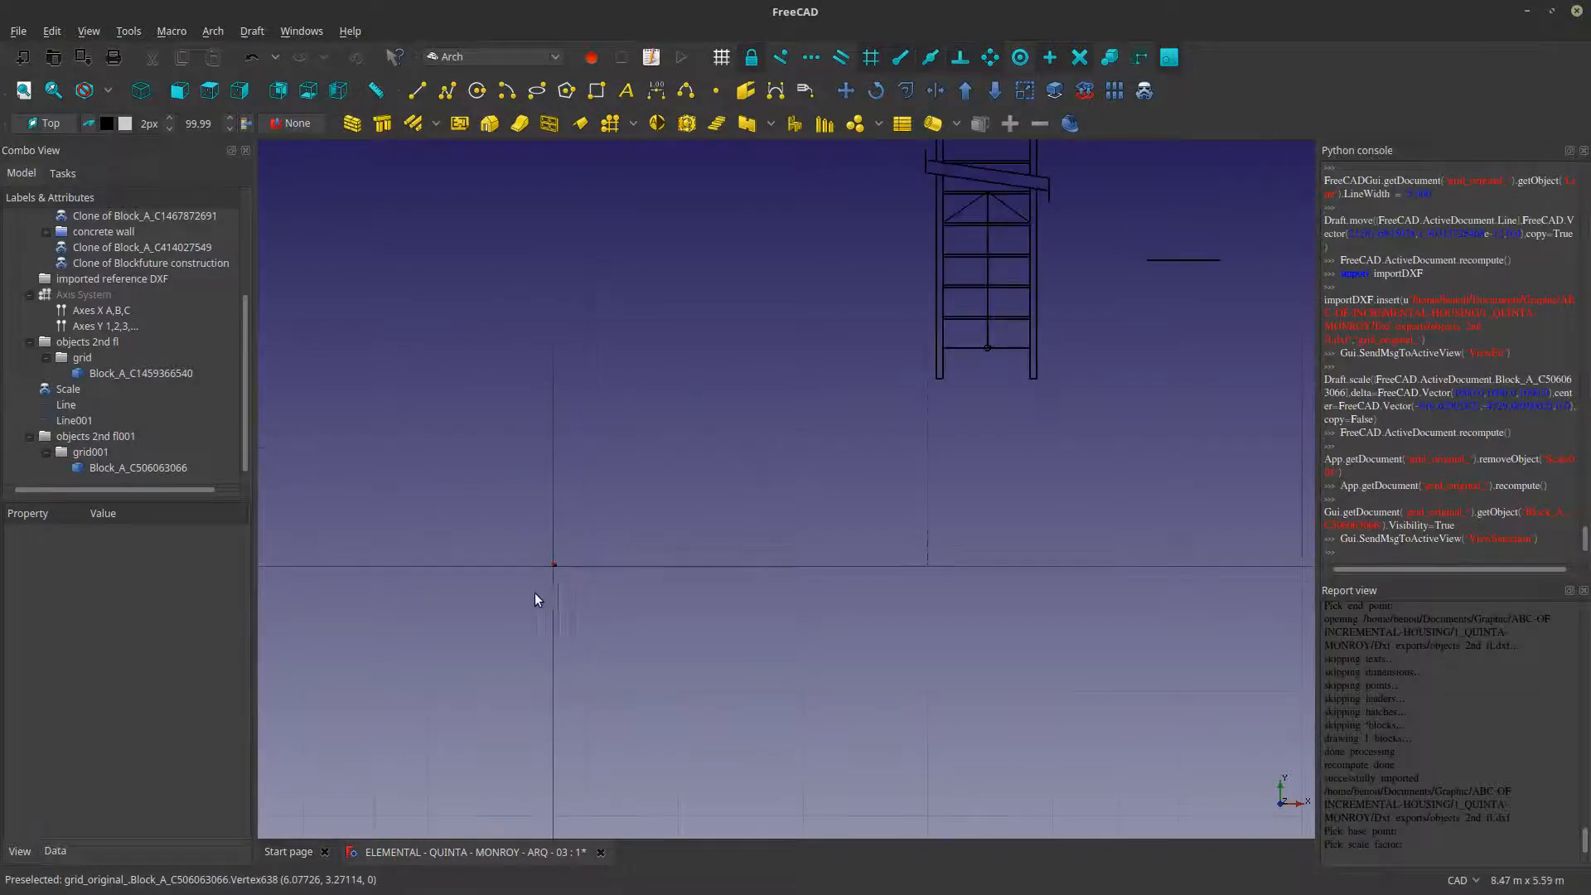
scroll(595, 562, "down", 10)
scroll(917, 471, "up", 5)
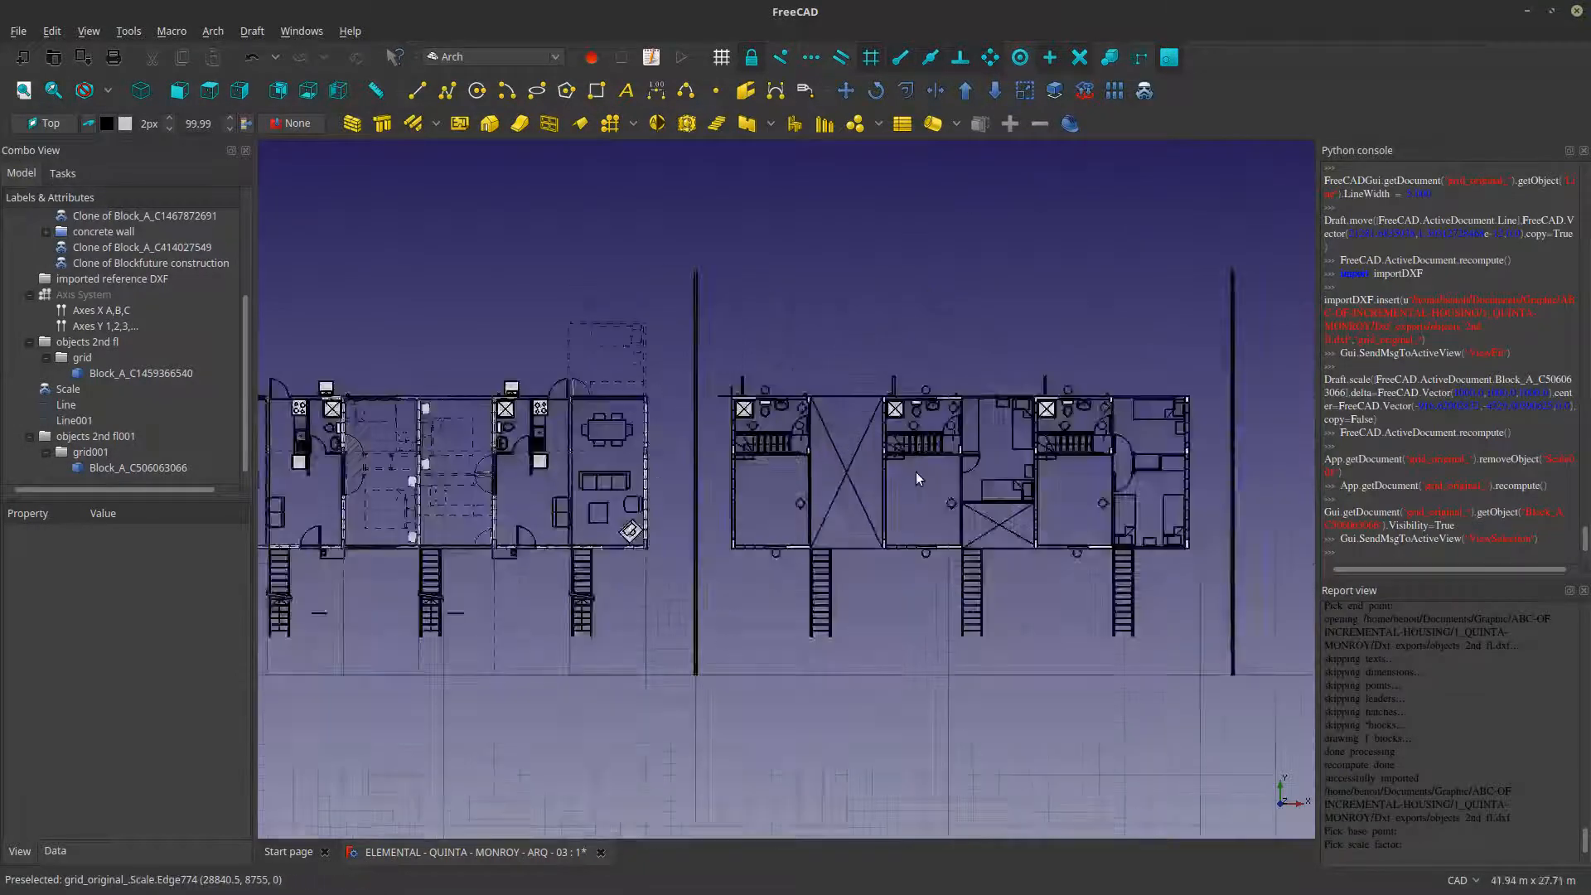
- Start scaling the imported block Block_A_C506063066 in grid001, with the outer lower-left wall corner of its plan as base point
scroll(917, 479, "up", 4)
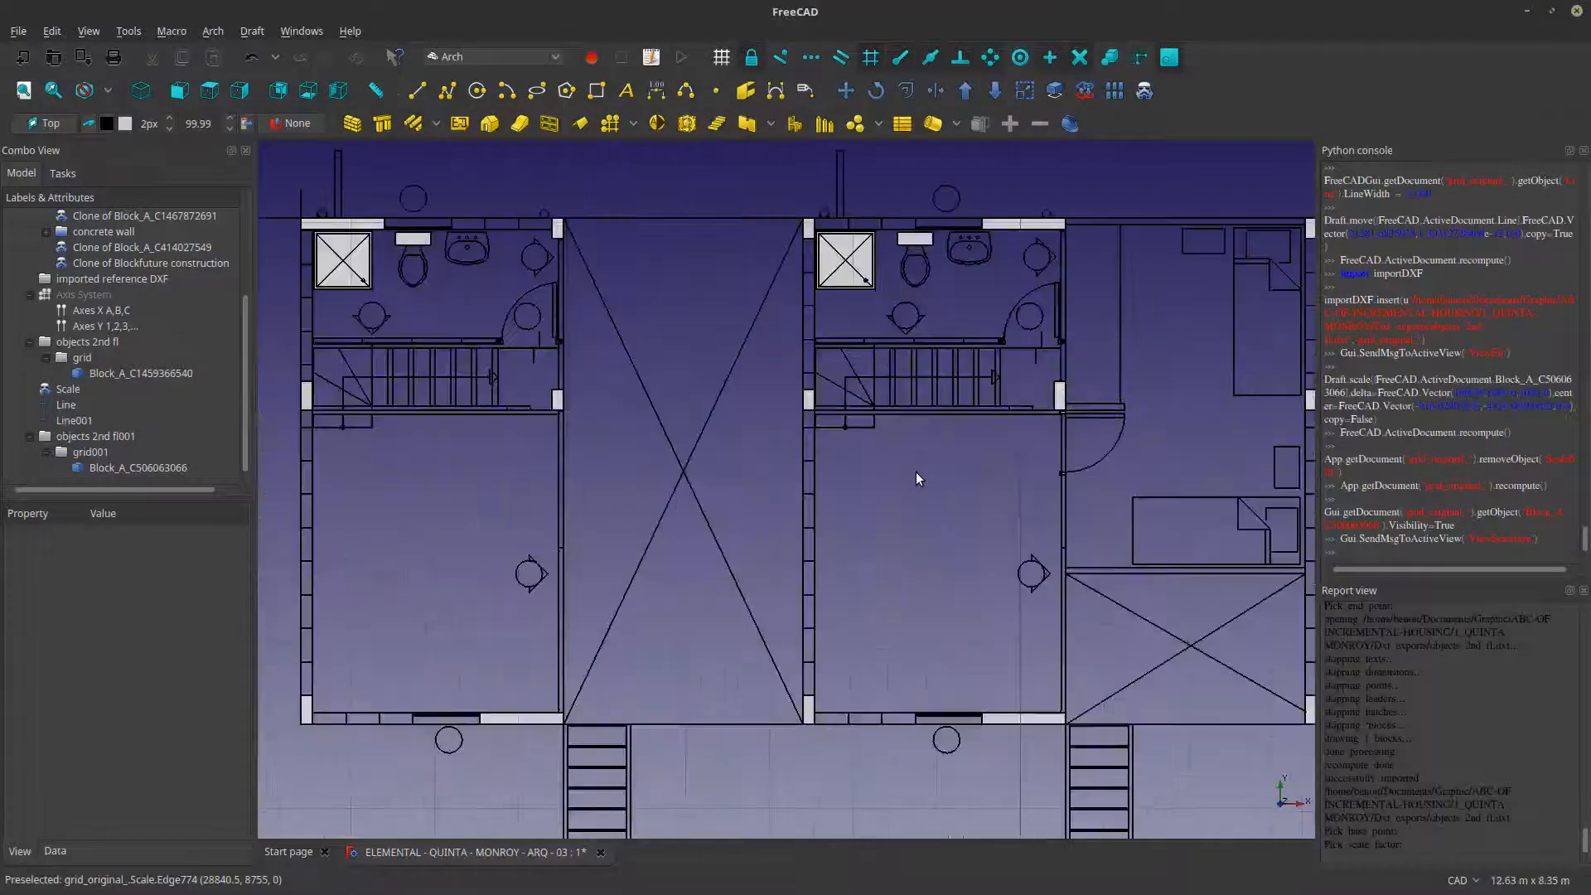
left_click(807, 461)
scroll(808, 462, "down", 10)
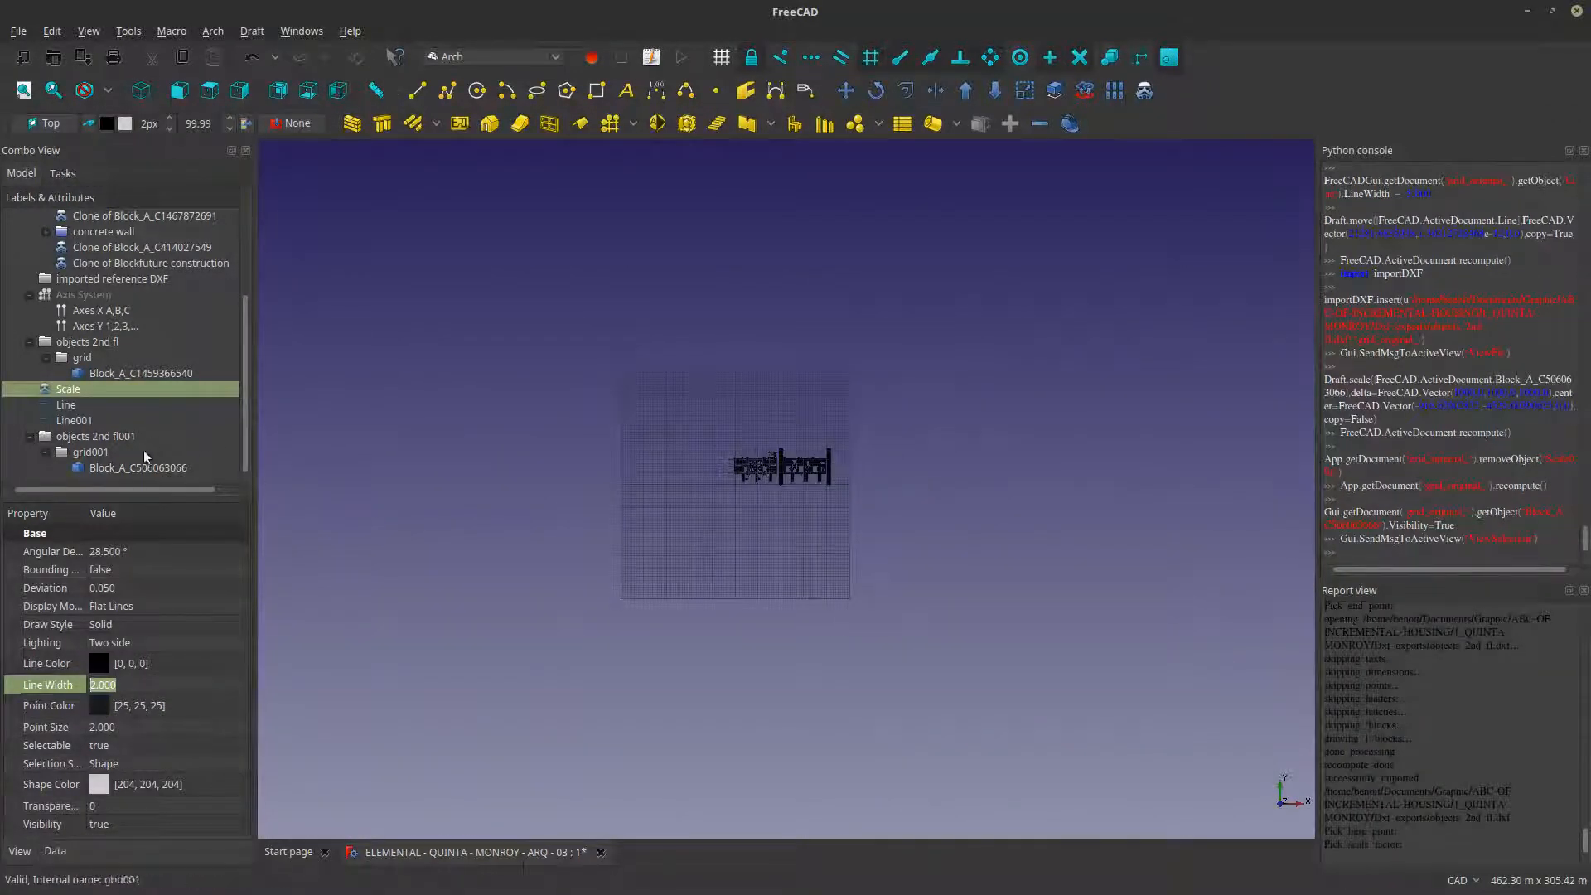
left_click(116, 467)
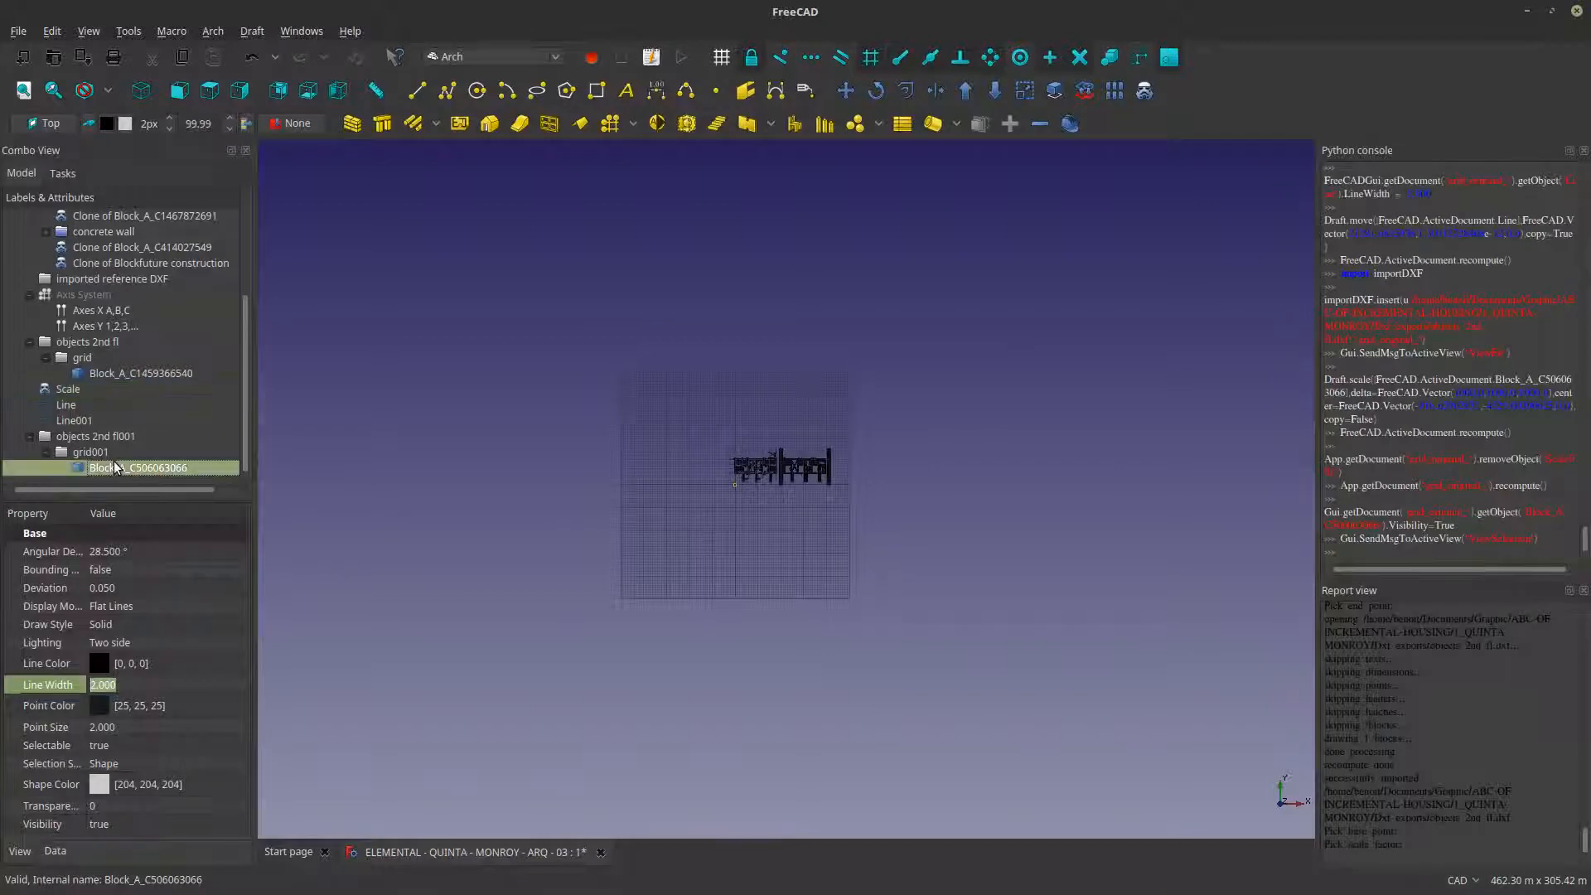
left_click(54, 90)
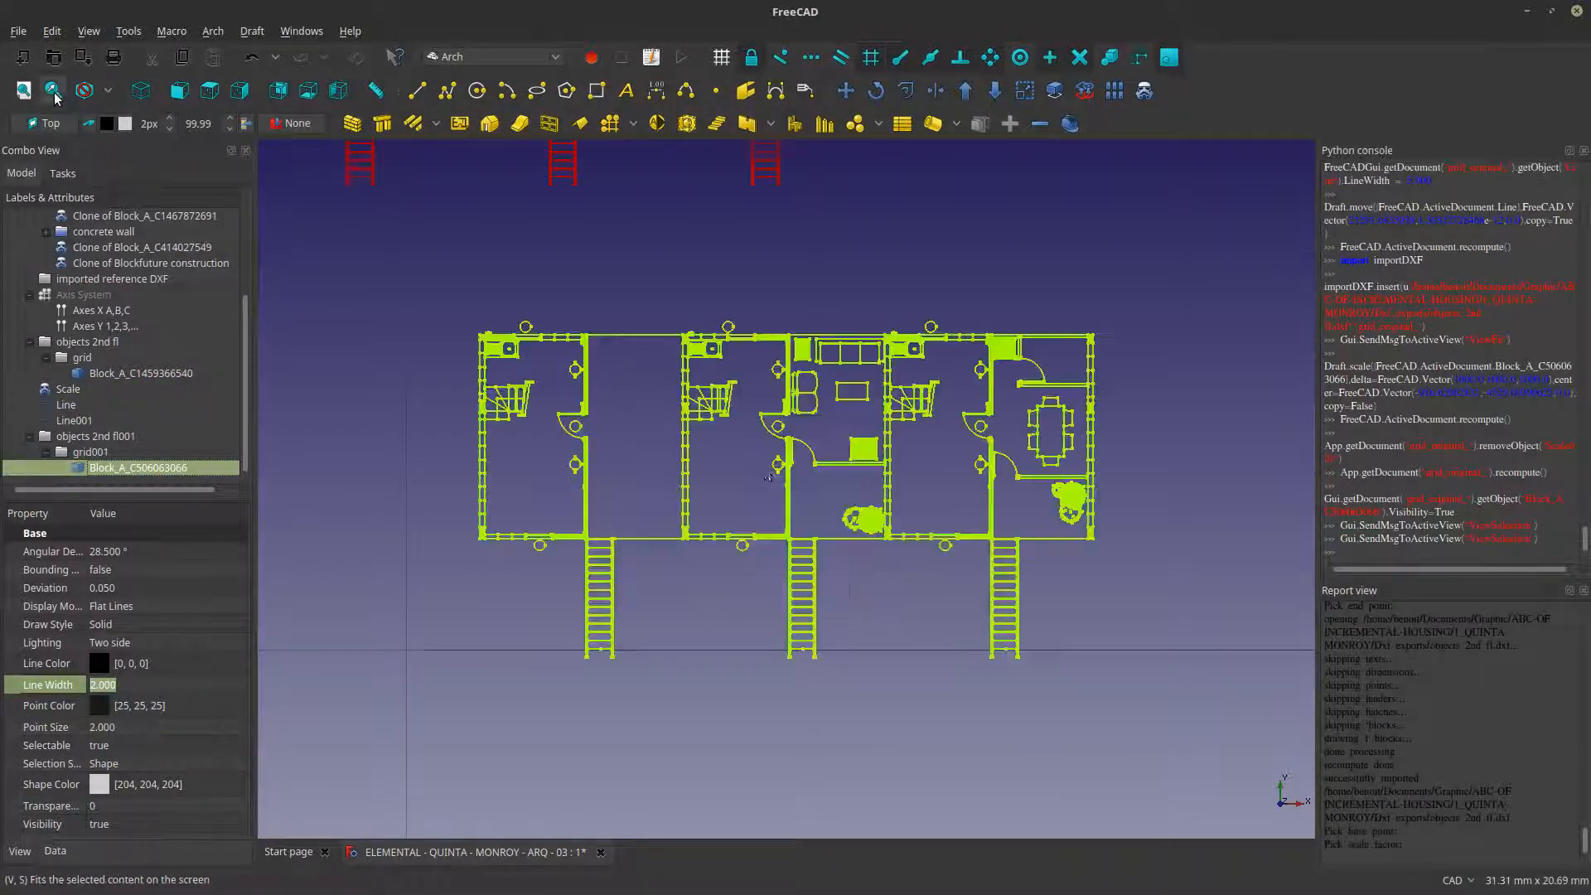
left_click(470, 574)
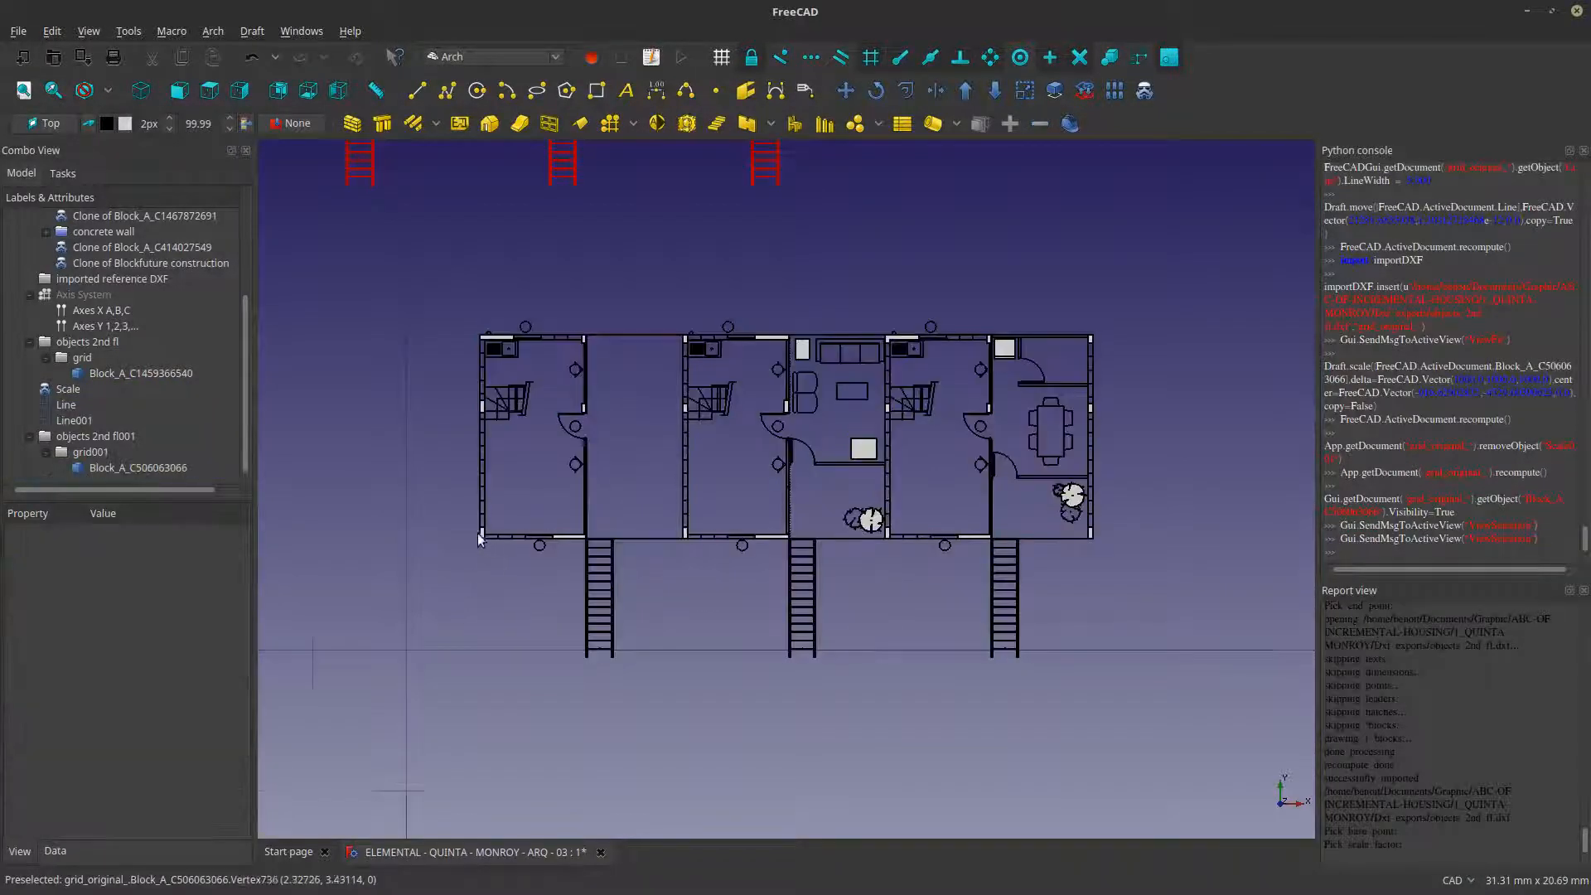
scroll(479, 533, "up", 8)
left_click(486, 527)
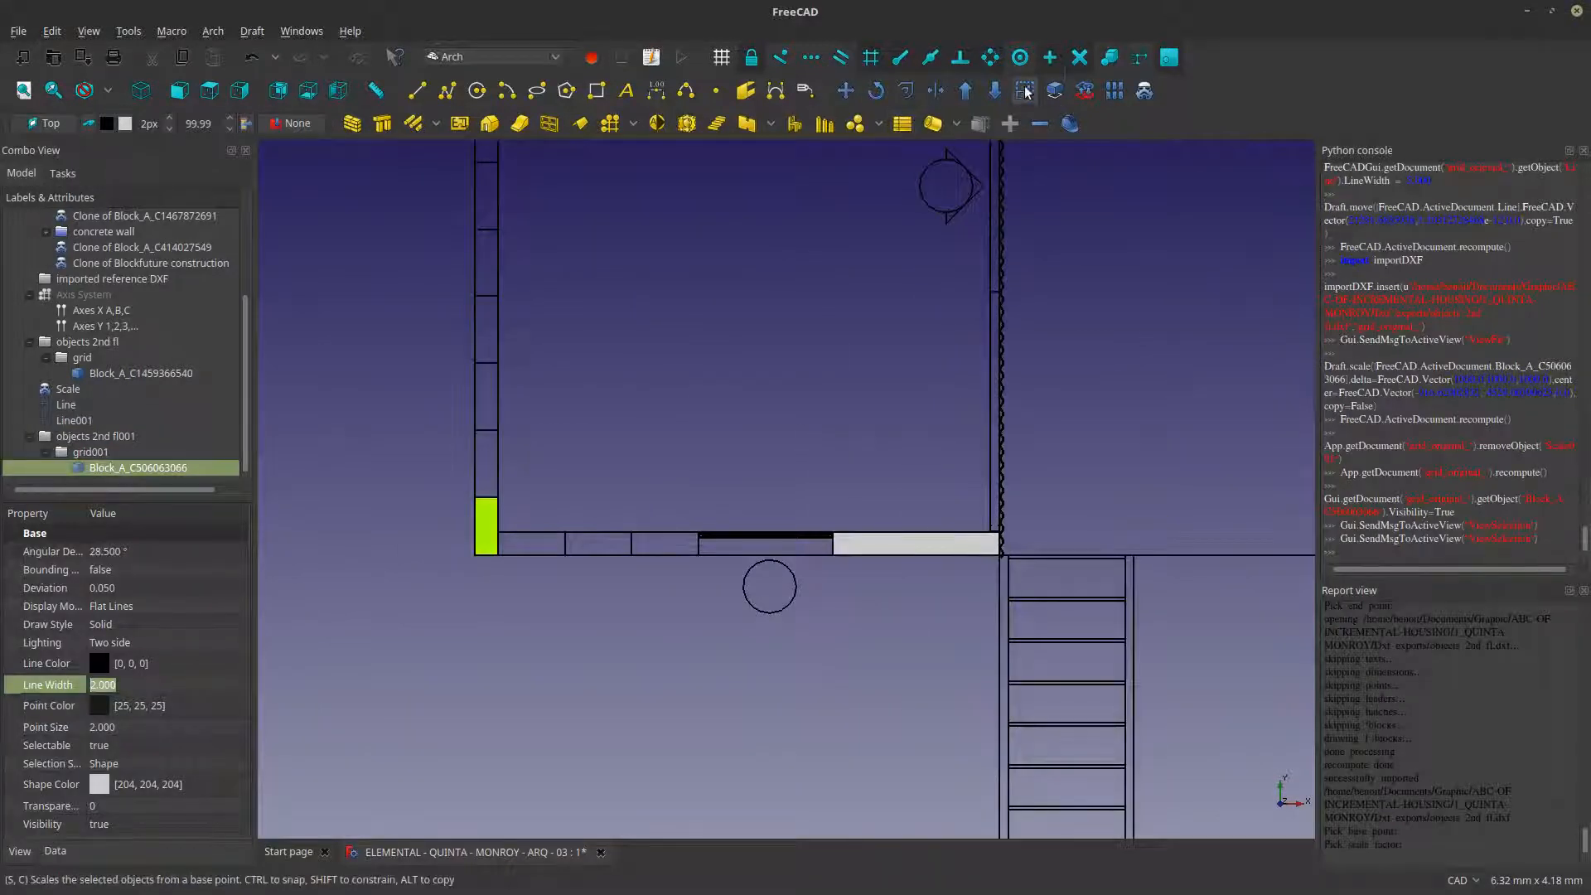
key("s")
key("c")
left_click(477, 555)
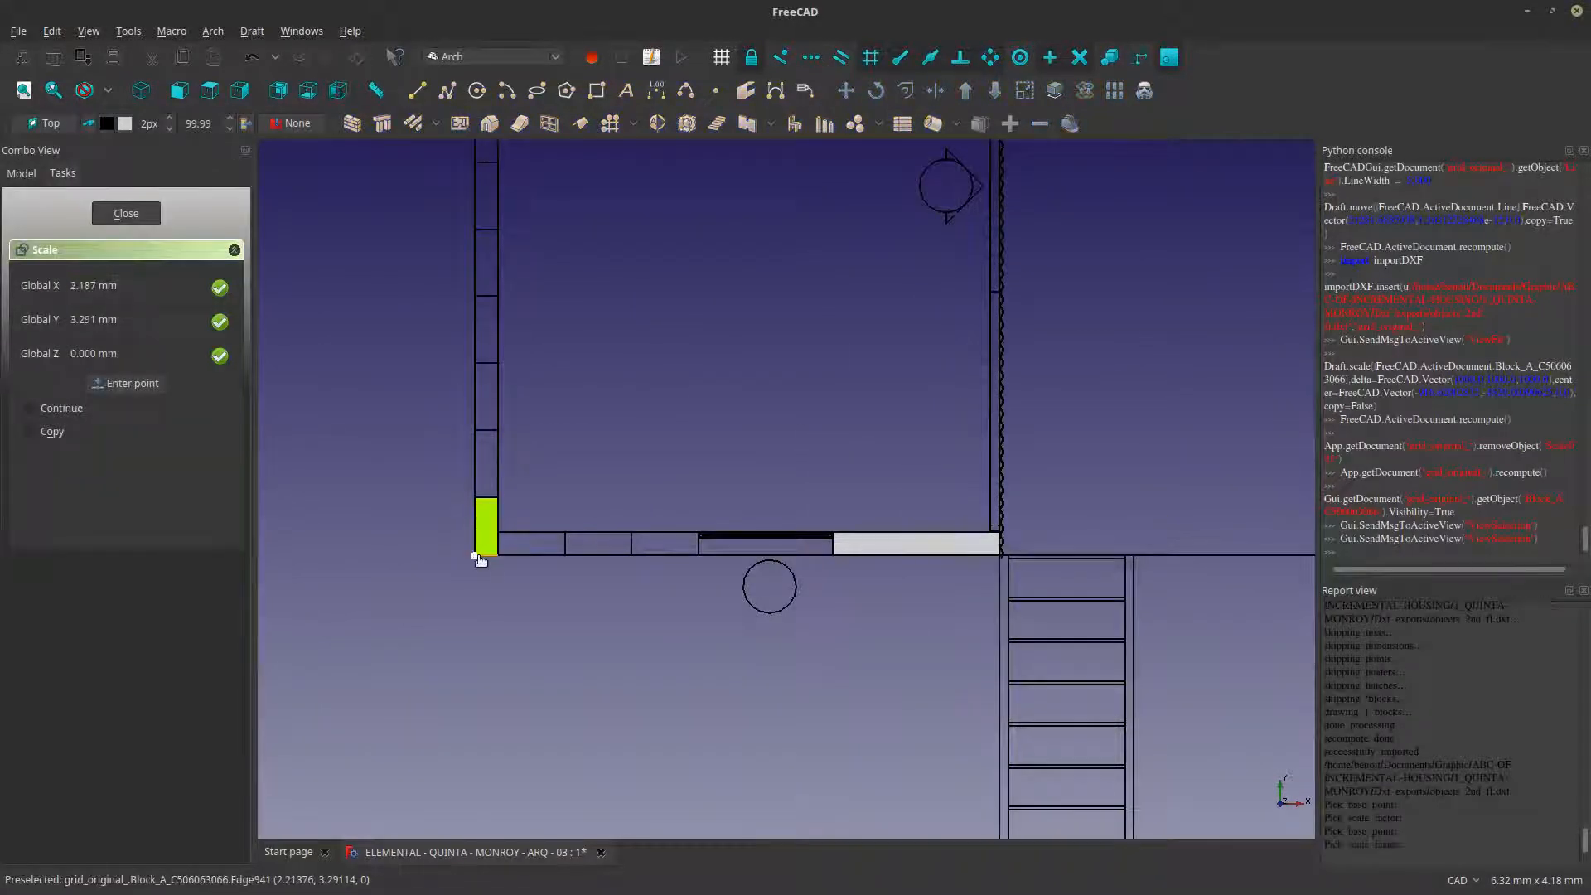
- Set the scale factors to 1000 mm in X, Y and Z and apply the scaling to the block
scroll(694, 410, "down", 5)
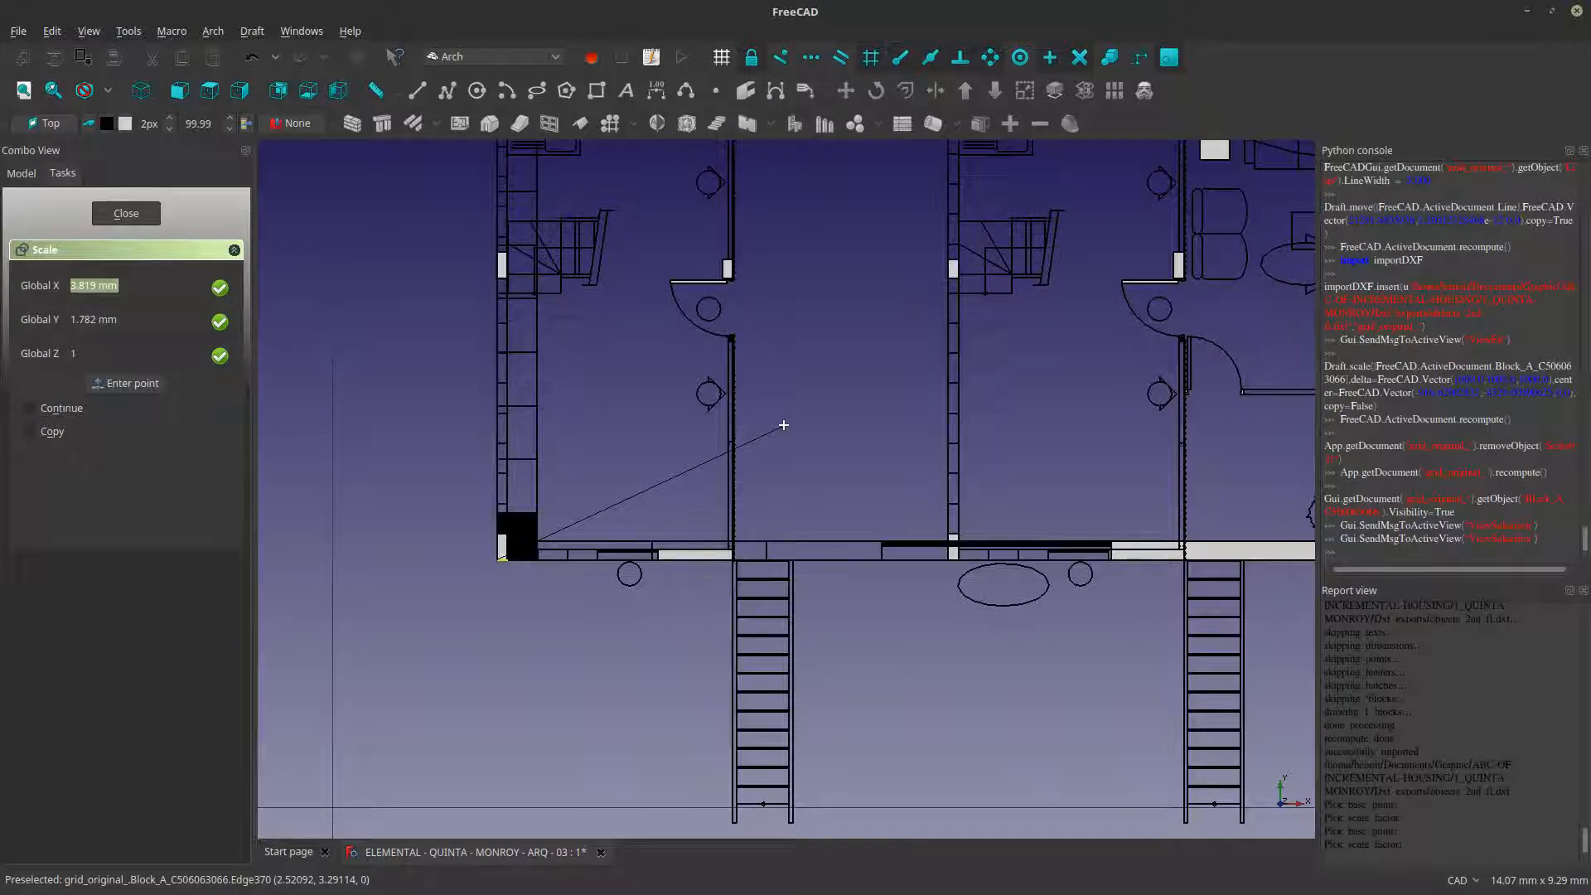
type("1000")
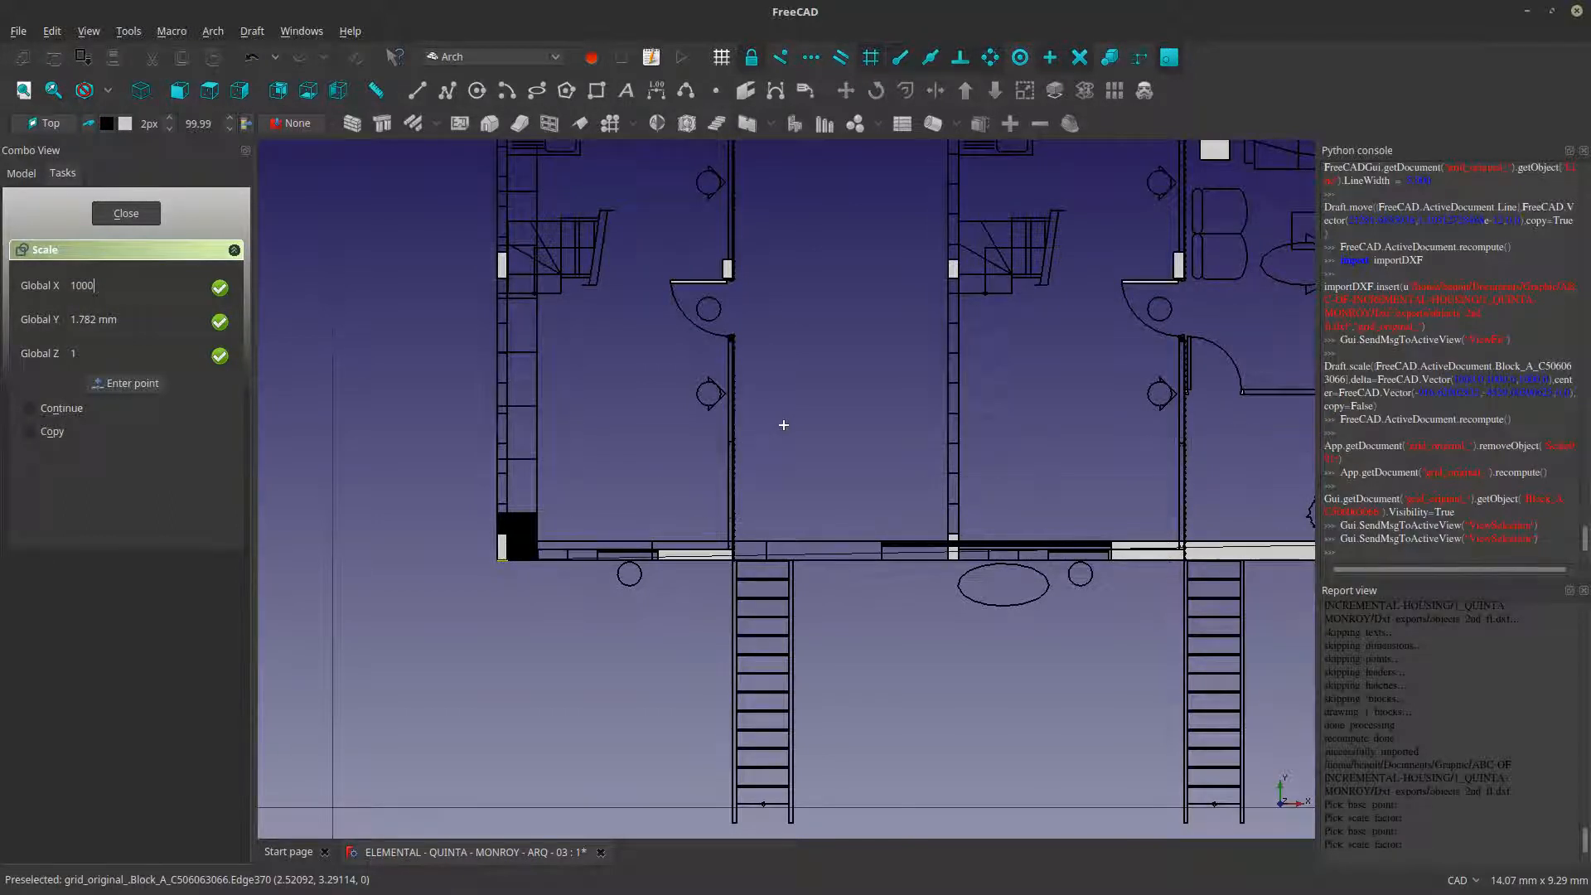
type("mm")
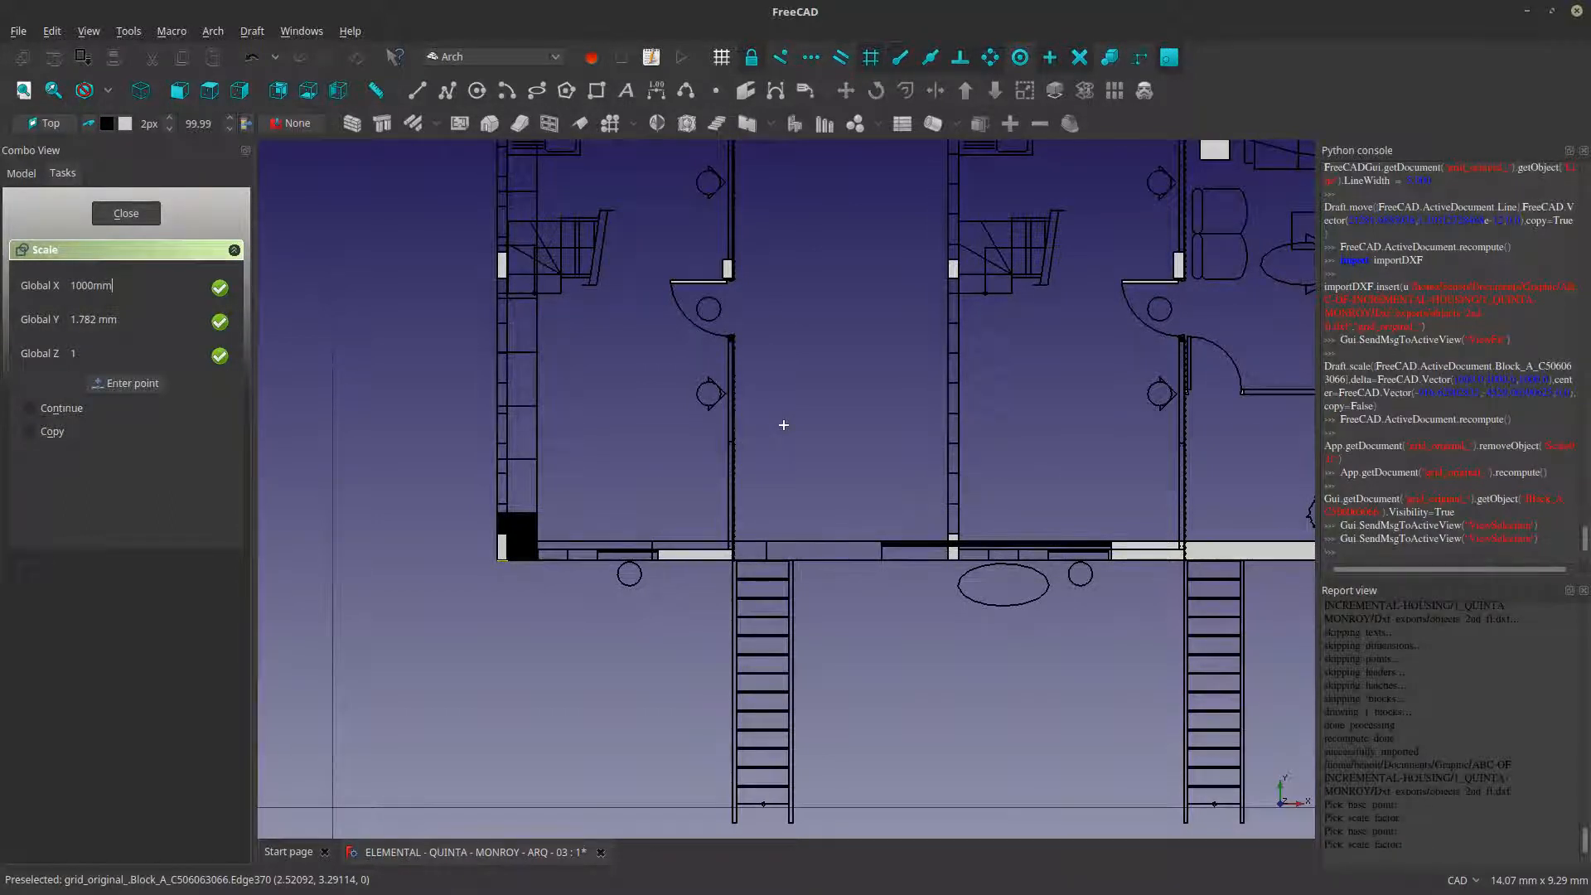
type("1000")
type("1000")
type("mm")
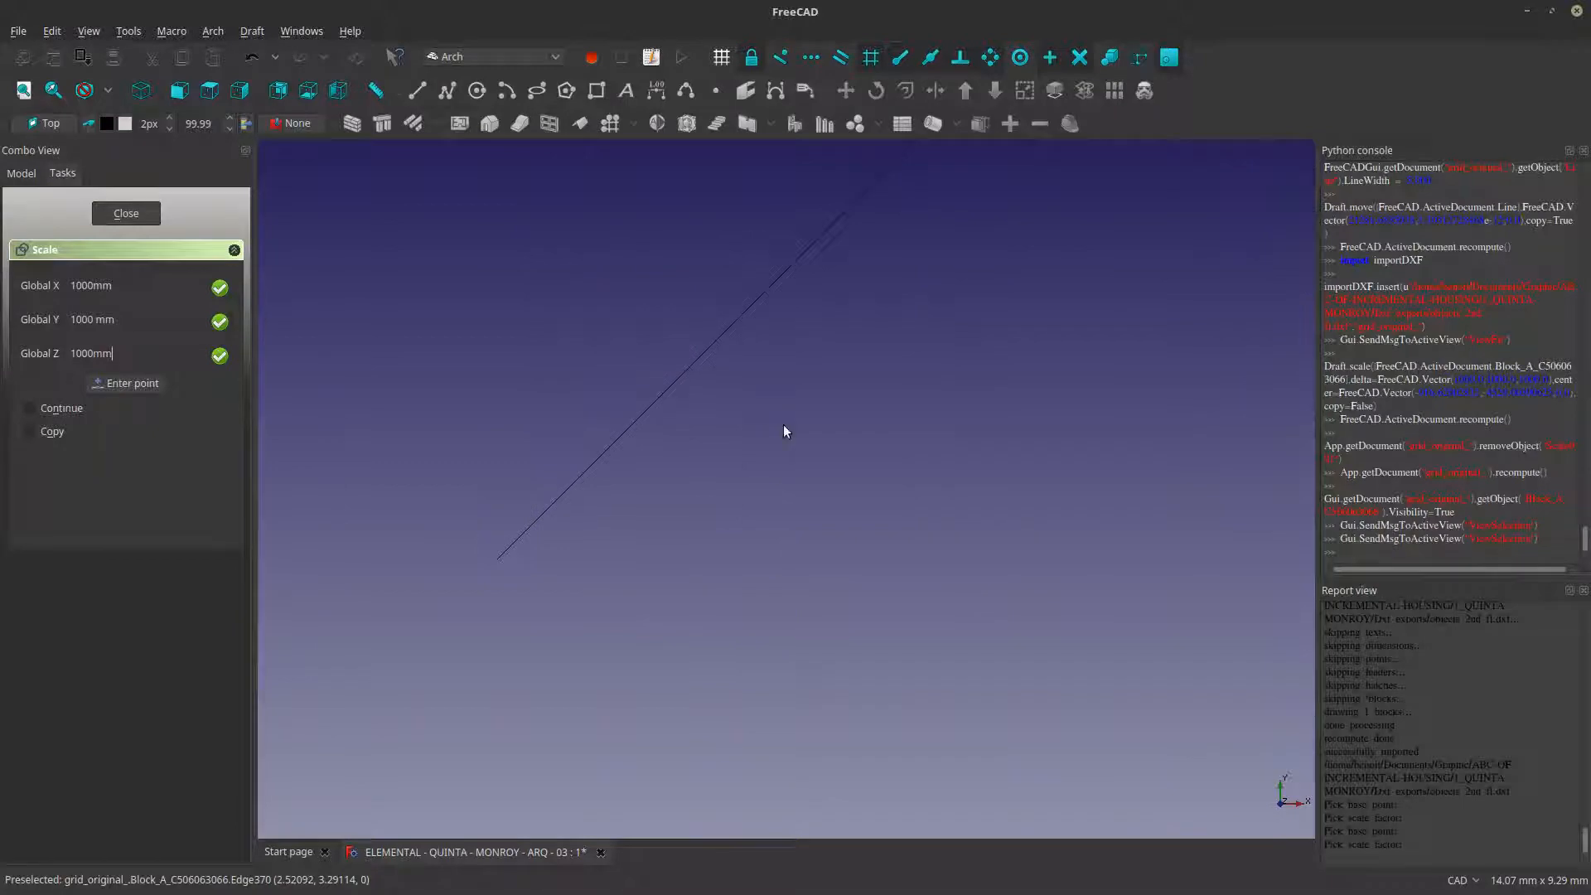
key("Return")
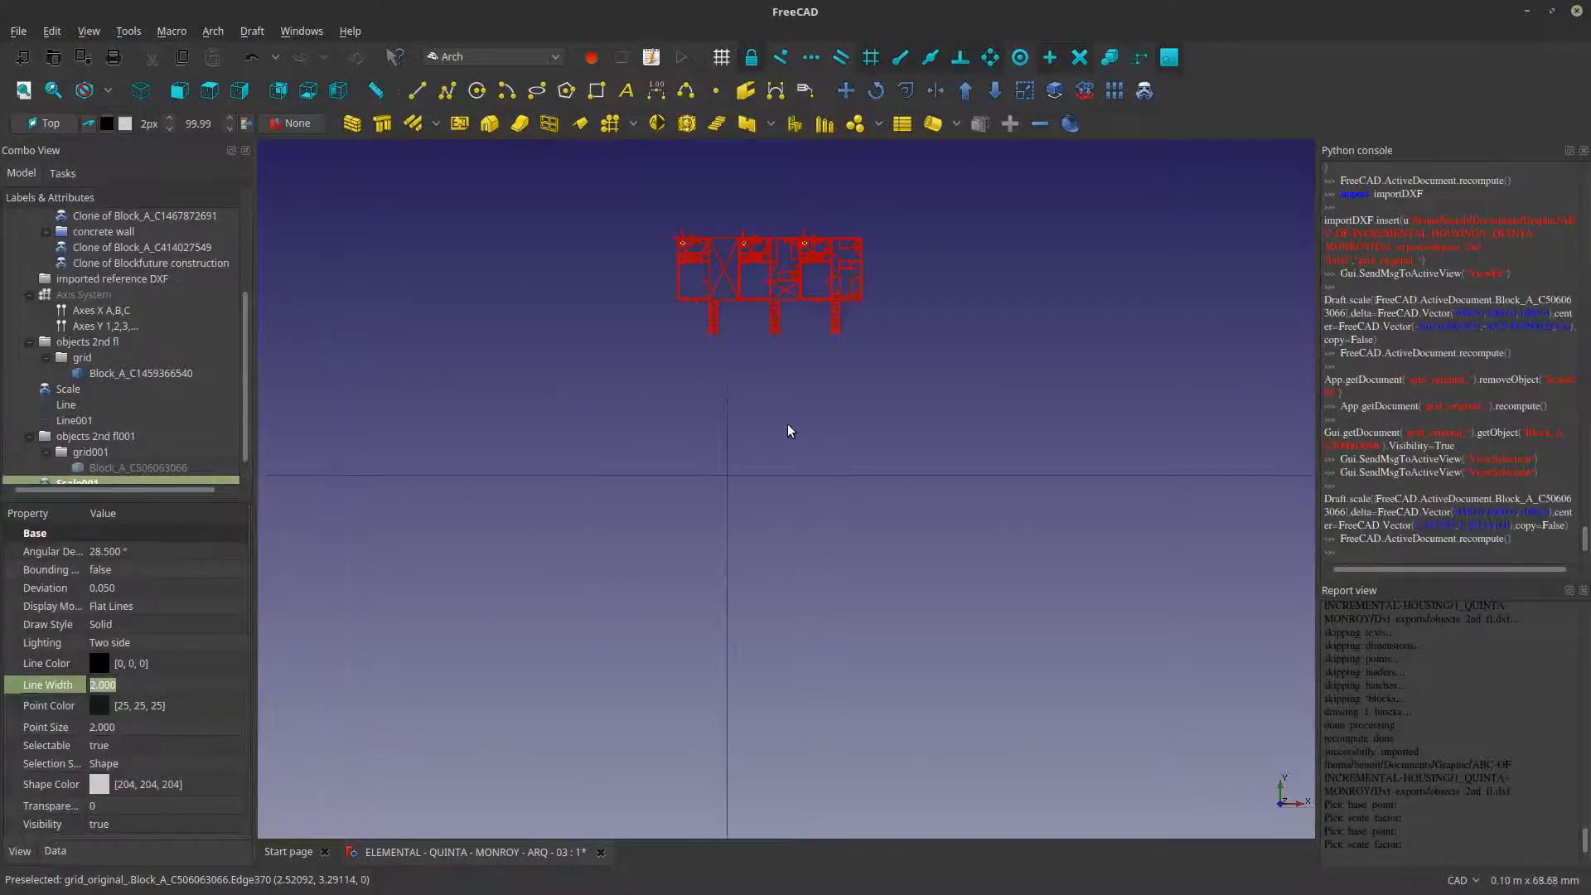
- Move the newly scaled plan by its upper-left wall corner onto the upper-left wall corner of the first floor plan with the axes
scroll(788, 433, "down", 20)
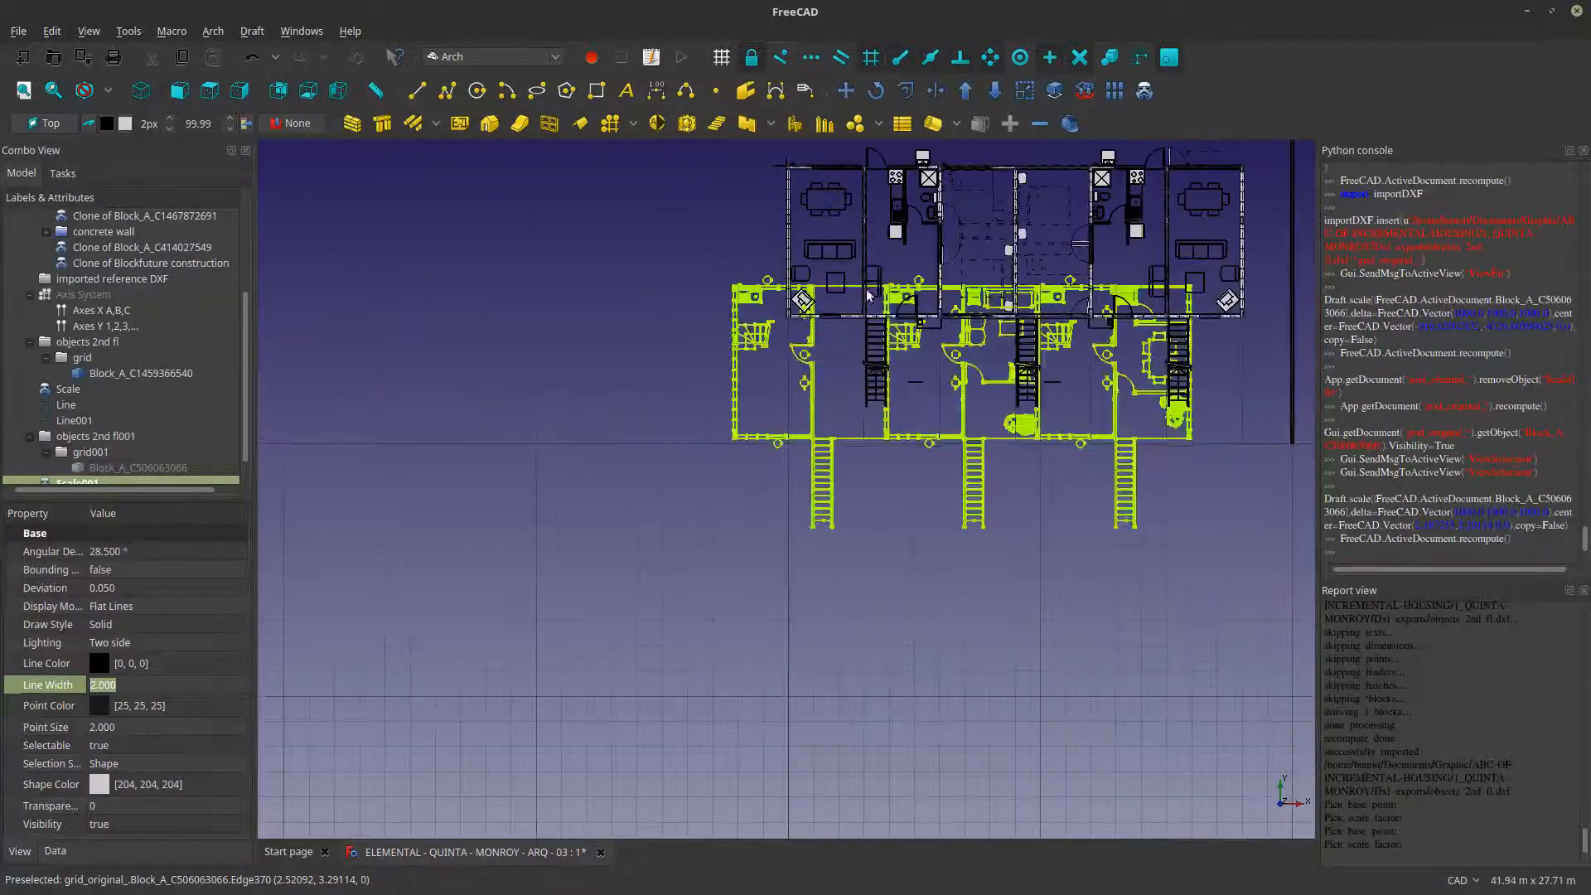
scroll(568, 685, "down", 3)
scroll(485, 646, "up", 6)
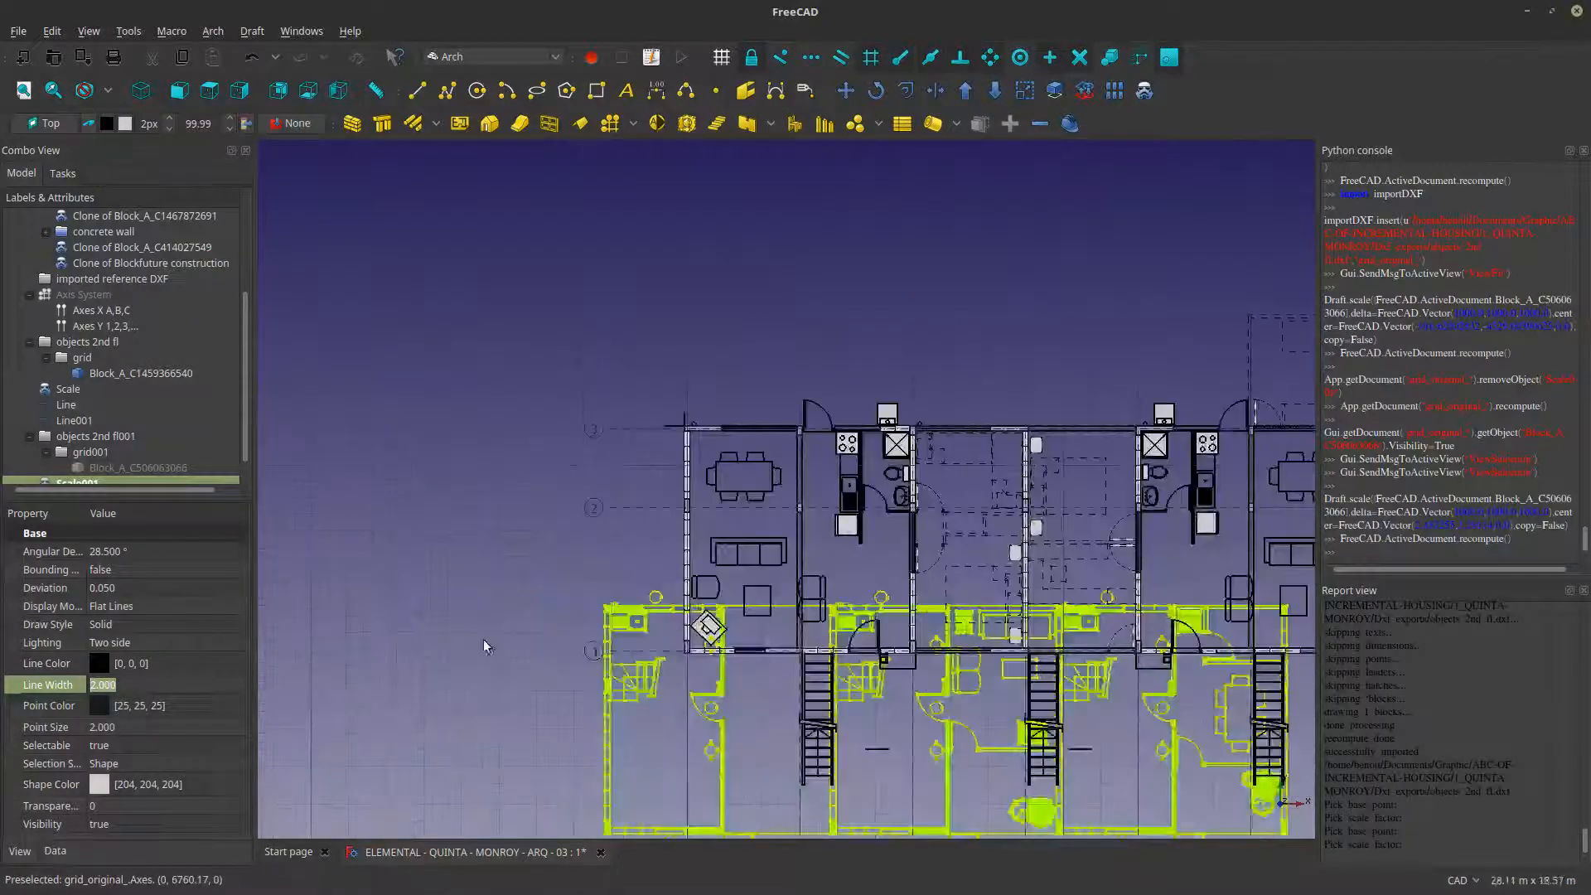
left_click(486, 647)
scroll(497, 629, "up", 15)
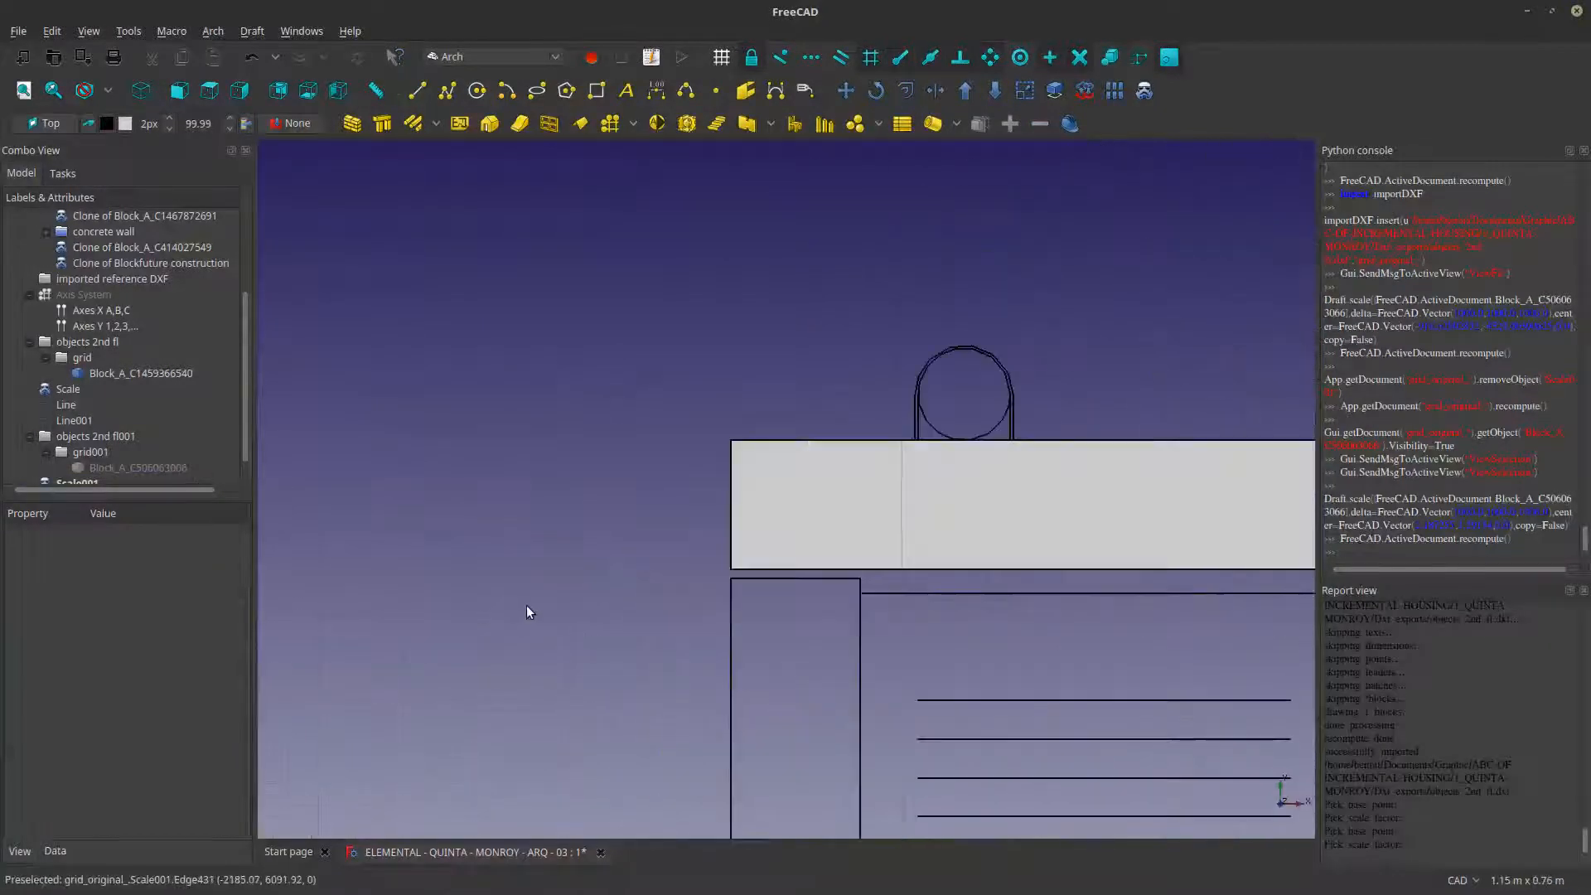
left_click(800, 521)
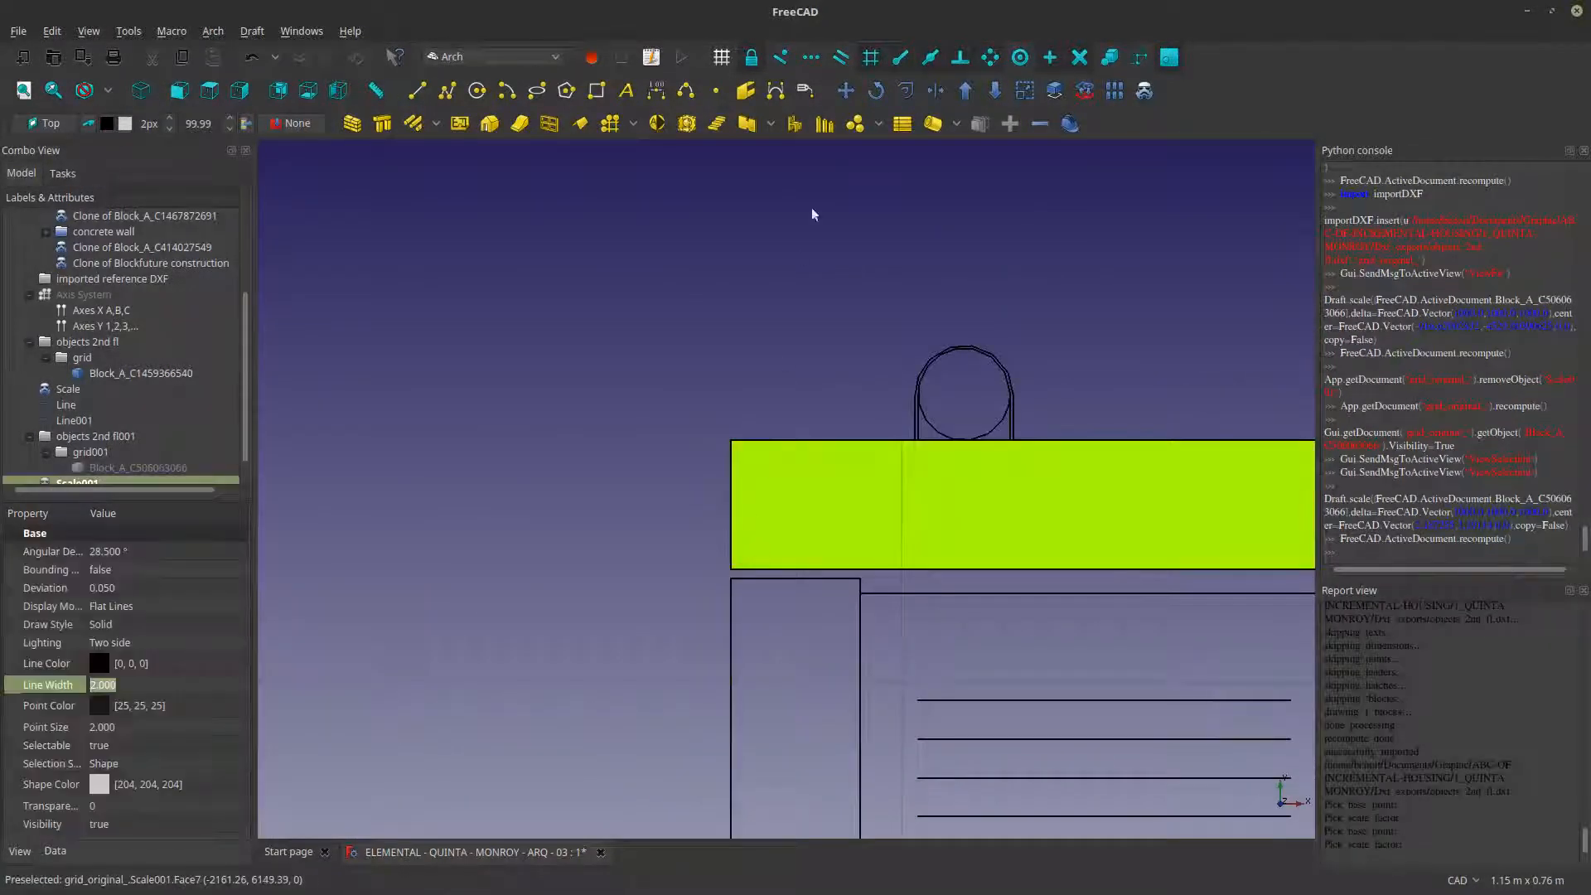
left_click(845, 92)
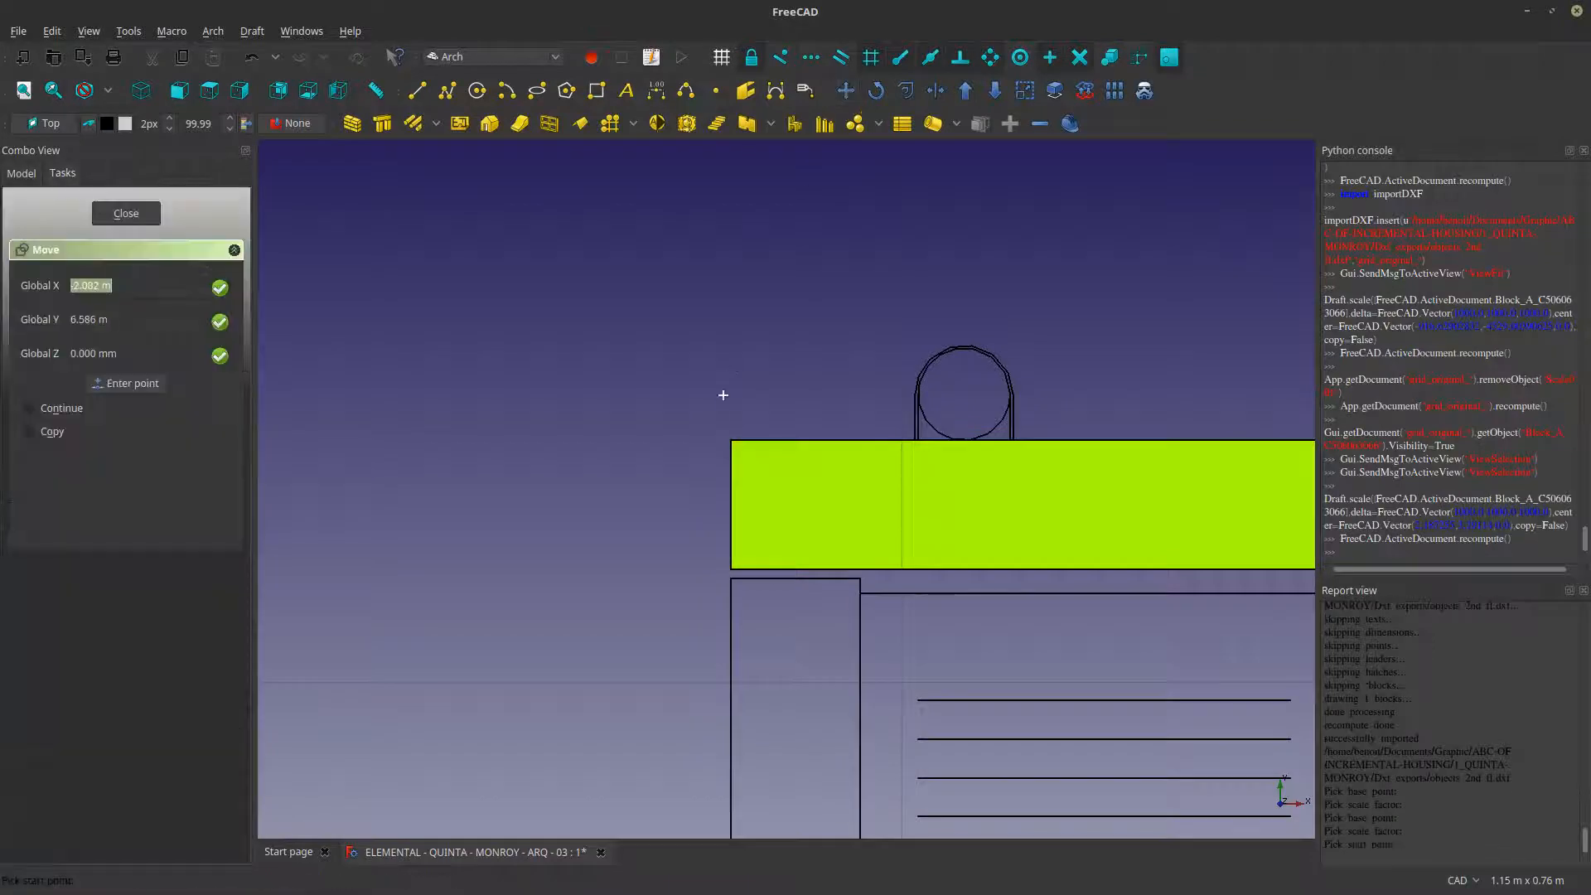
left_click(731, 442)
scroll(730, 445, "down", 10)
scroll(652, 543, "up", 8)
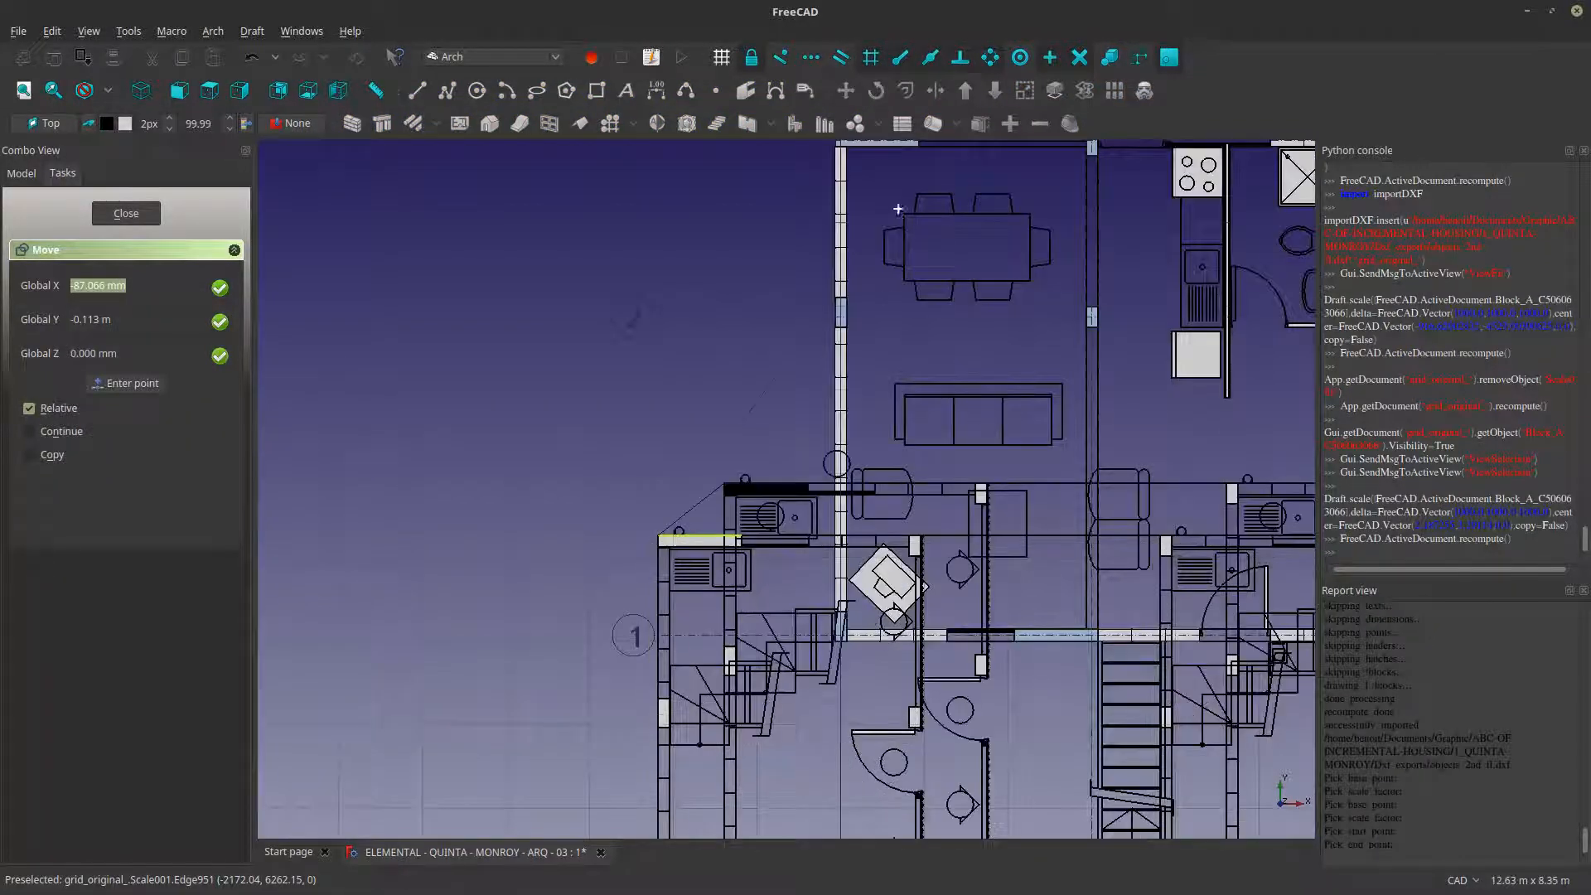
scroll(714, 402, "up", 5)
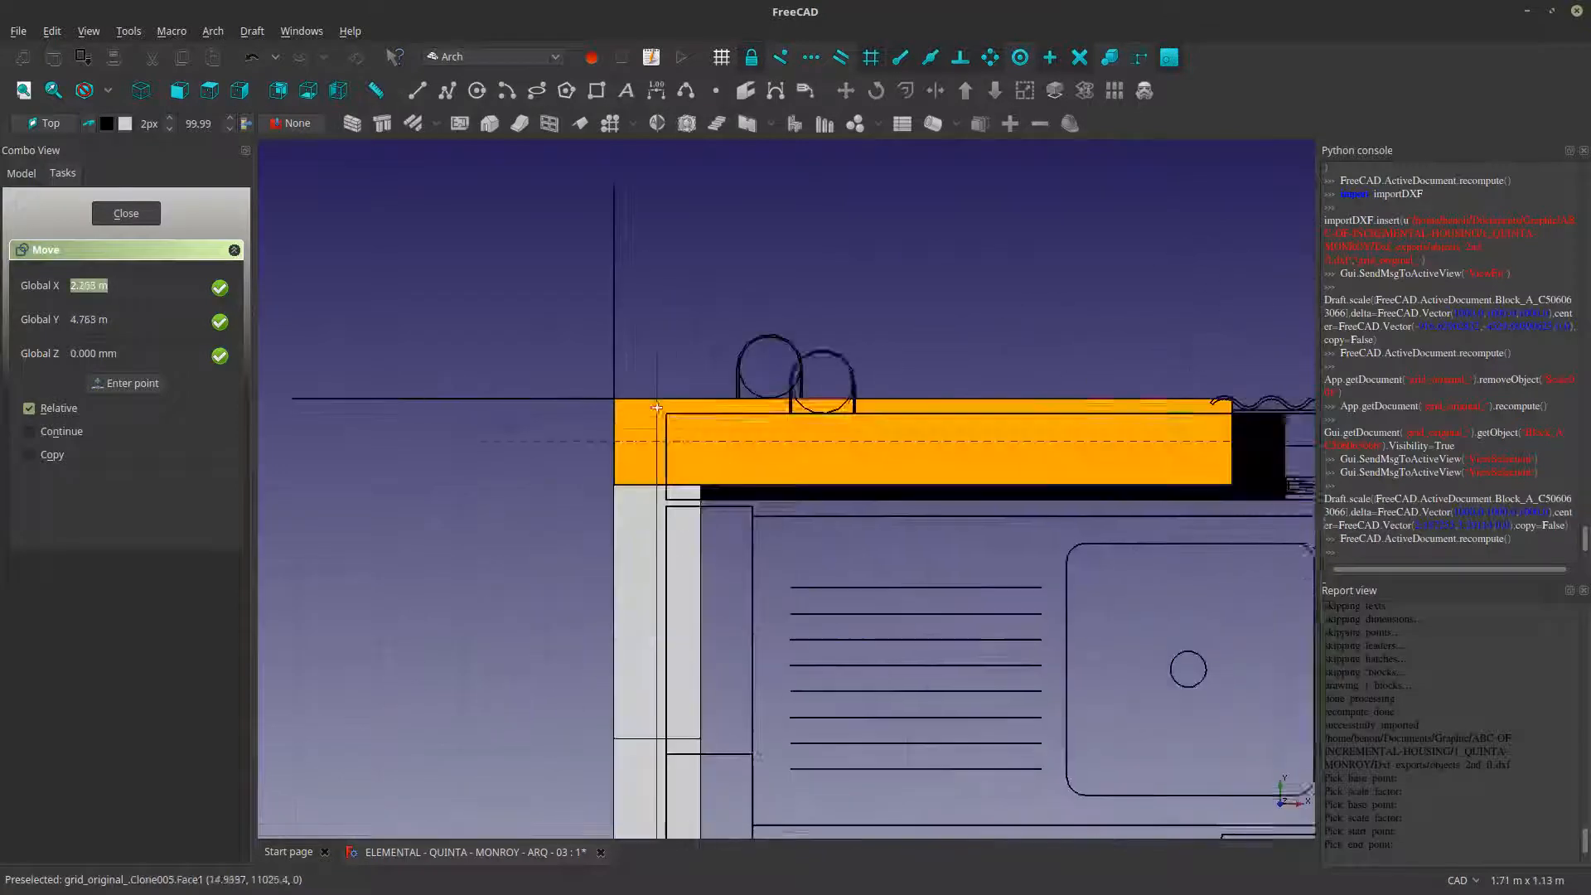
left_click(613, 400)
- Move Scale001 from the first plan's lower-left wall corner to the matching corner of the plan between the dividing lines
scroll(507, 446, "down", 10)
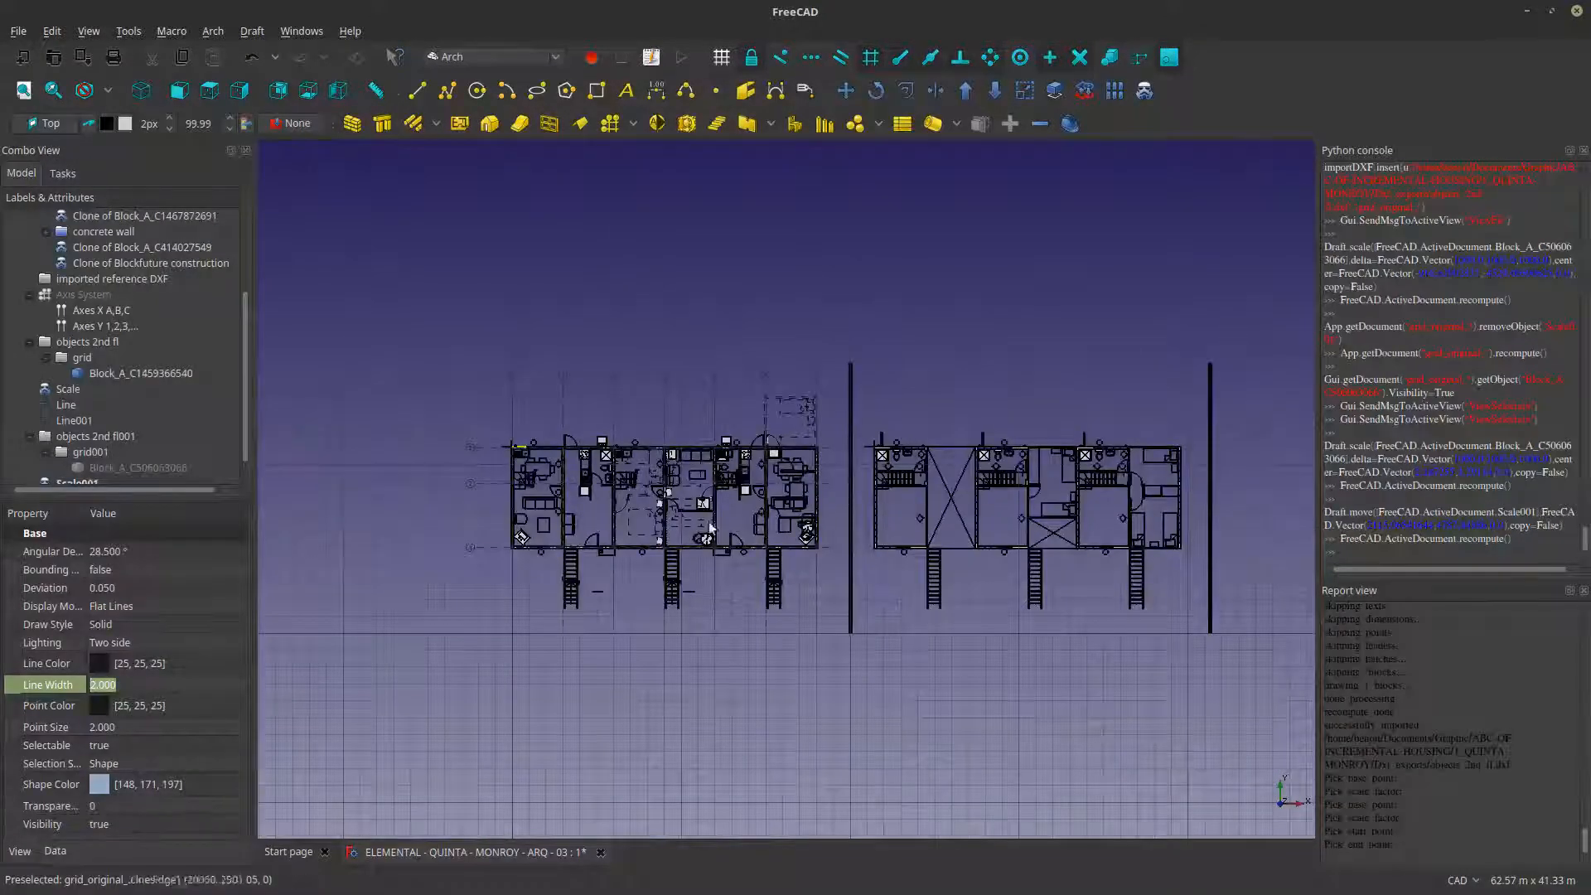
scroll(107, 464, "down", 1)
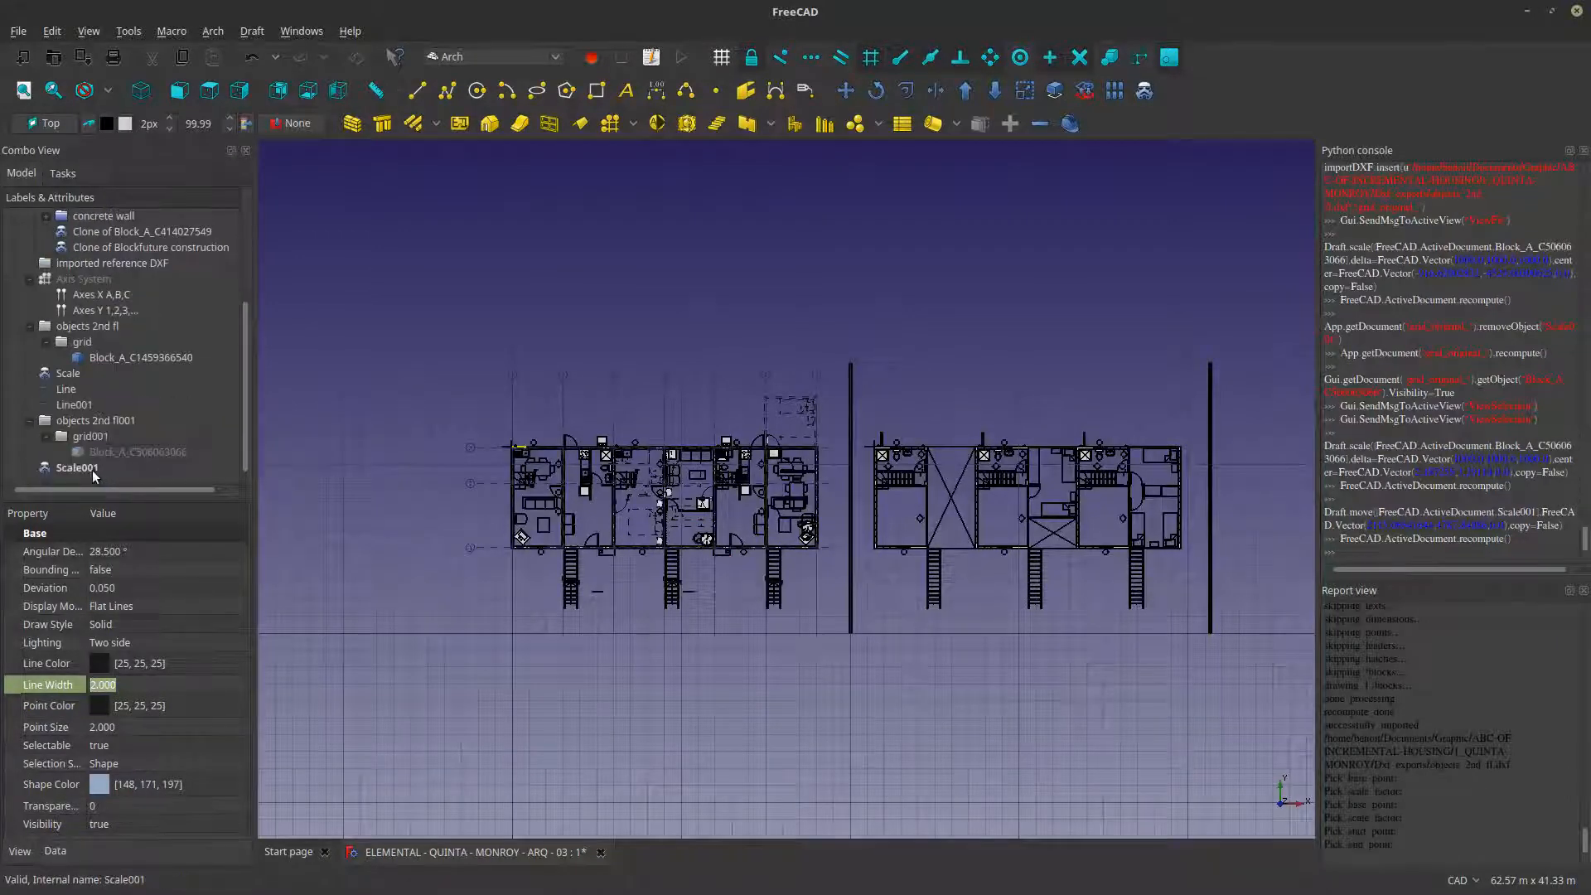
left_click(98, 469)
left_click(846, 91)
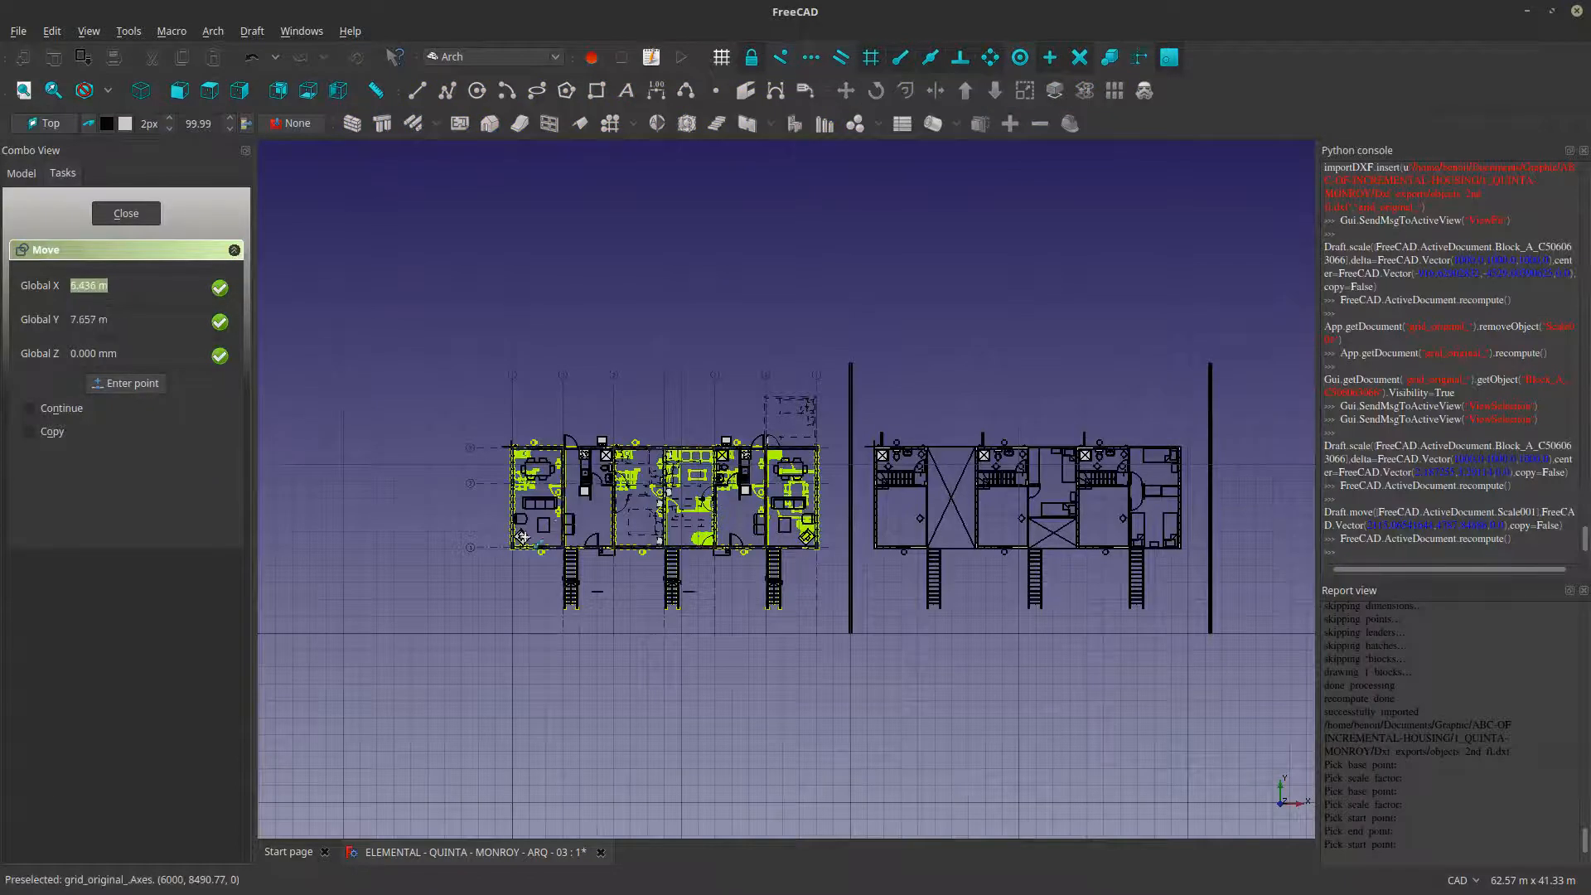
scroll(522, 537, "up", 12)
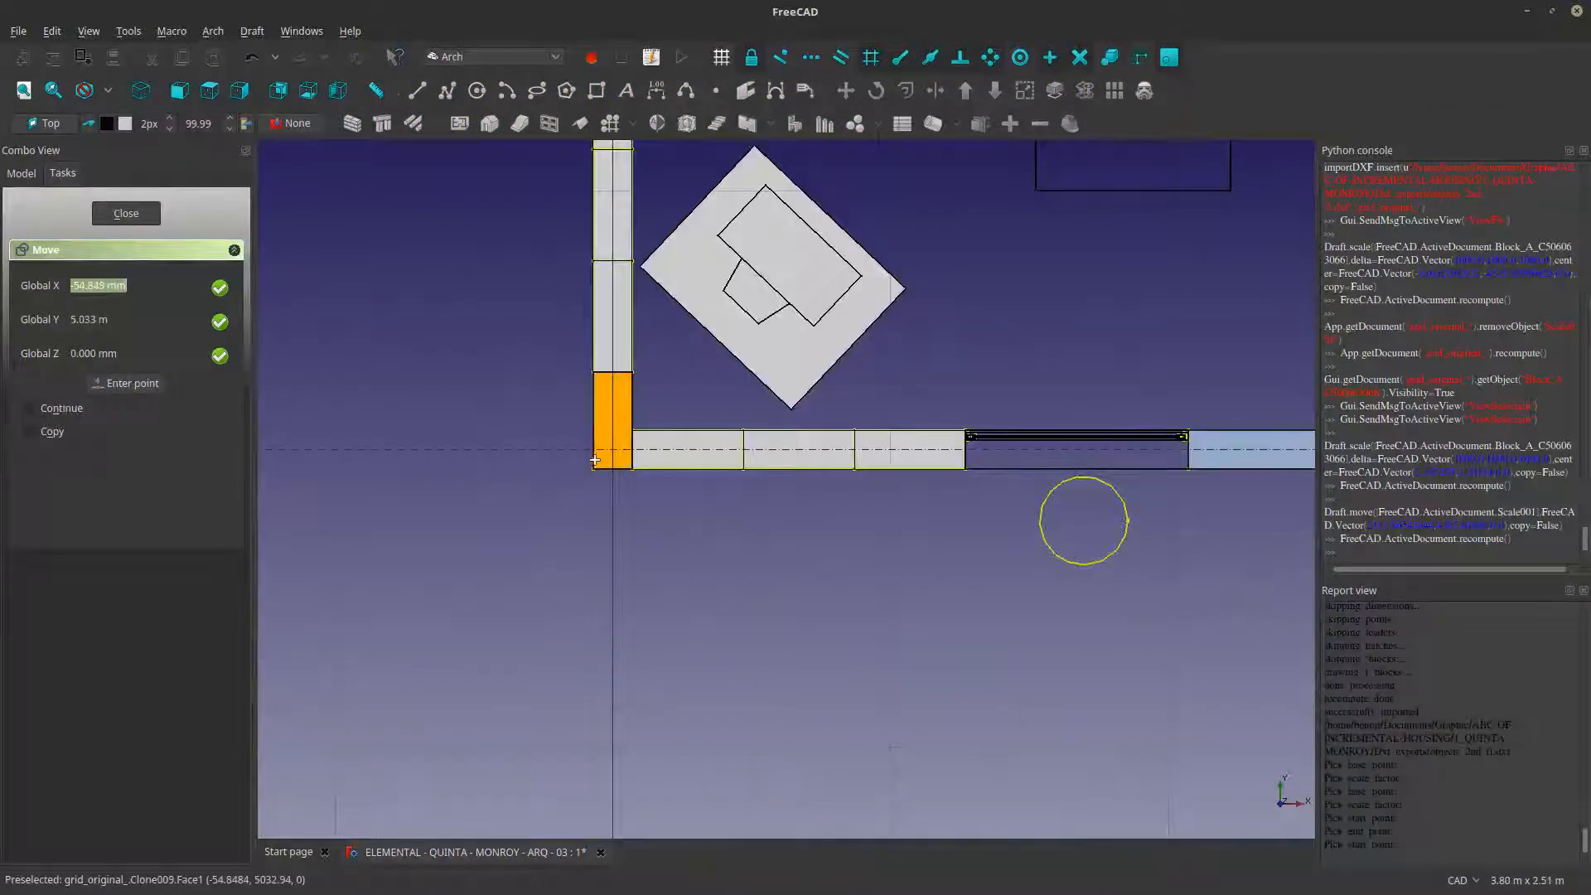
left_click(595, 460)
scroll(595, 460, "down", 12)
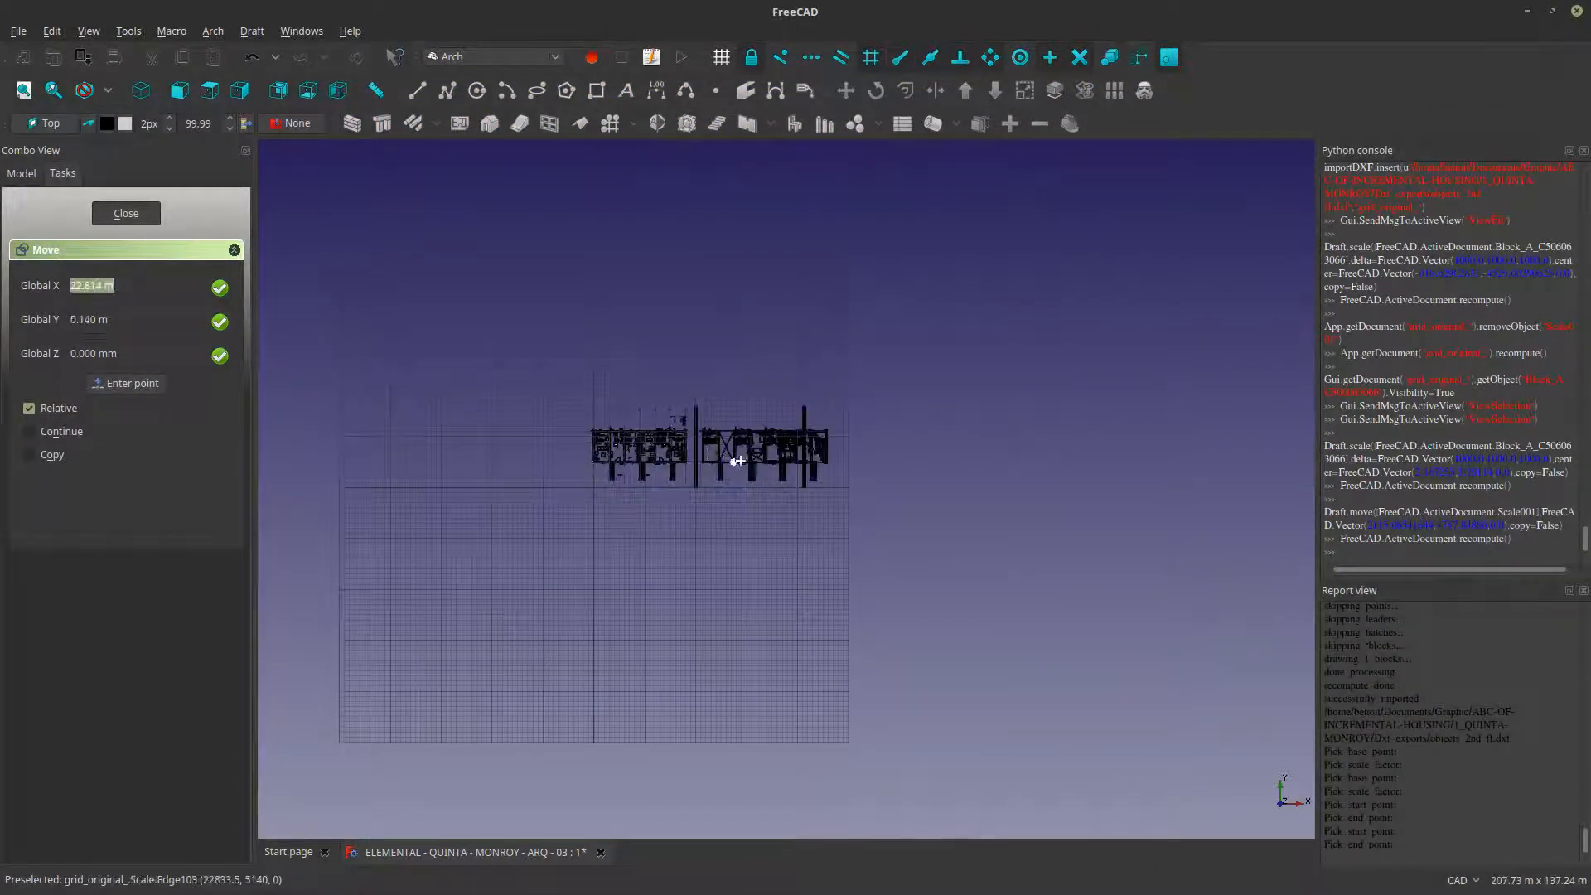
scroll(738, 461, "up", 10)
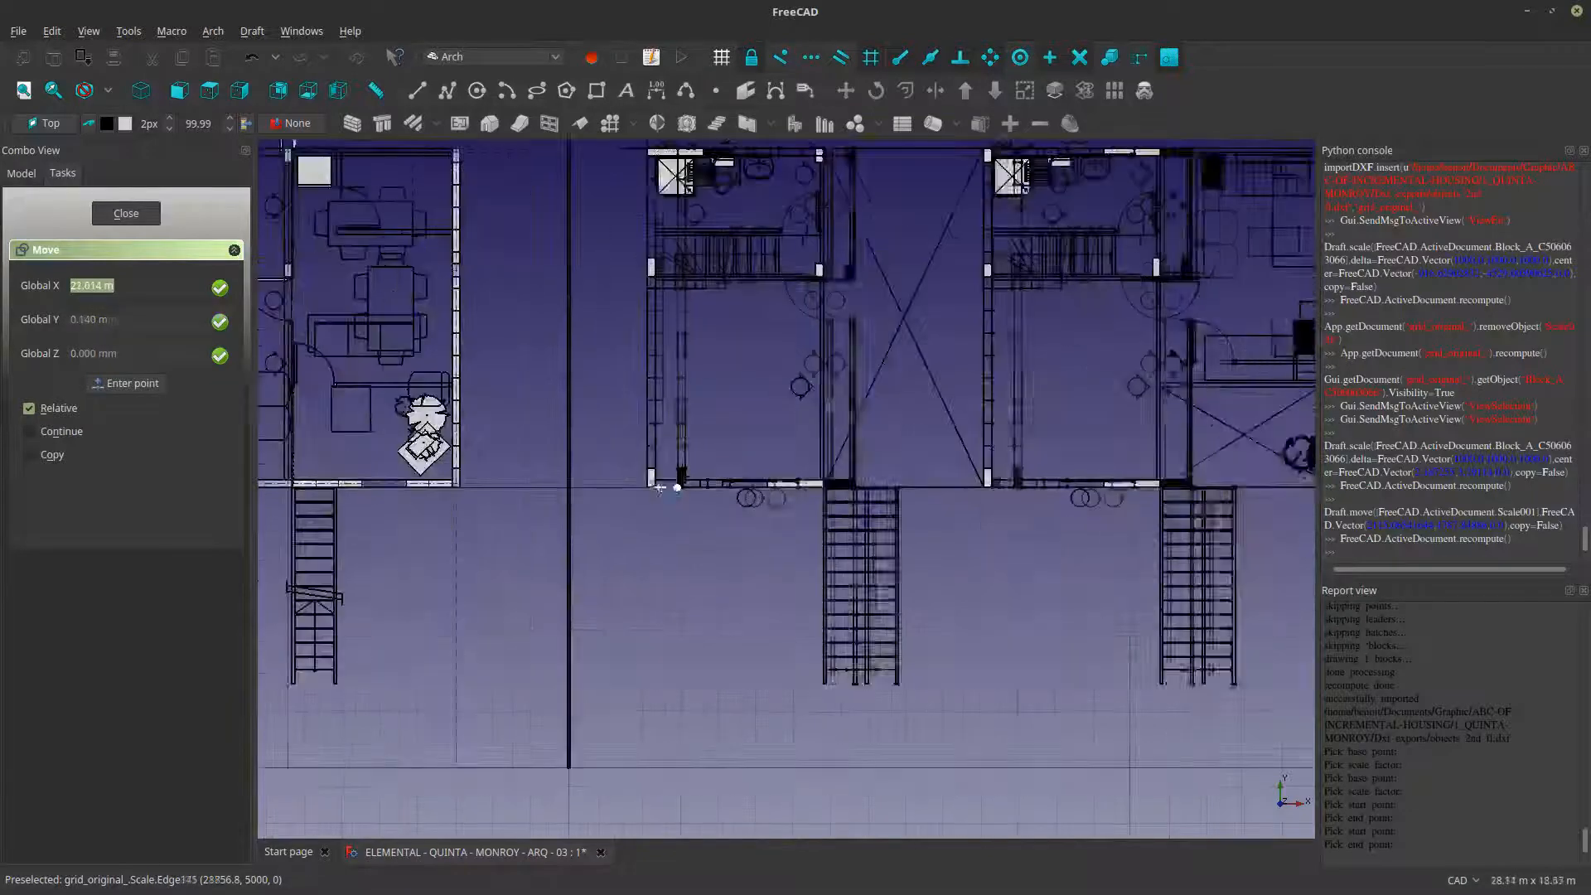
scroll(661, 488, "up", 5)
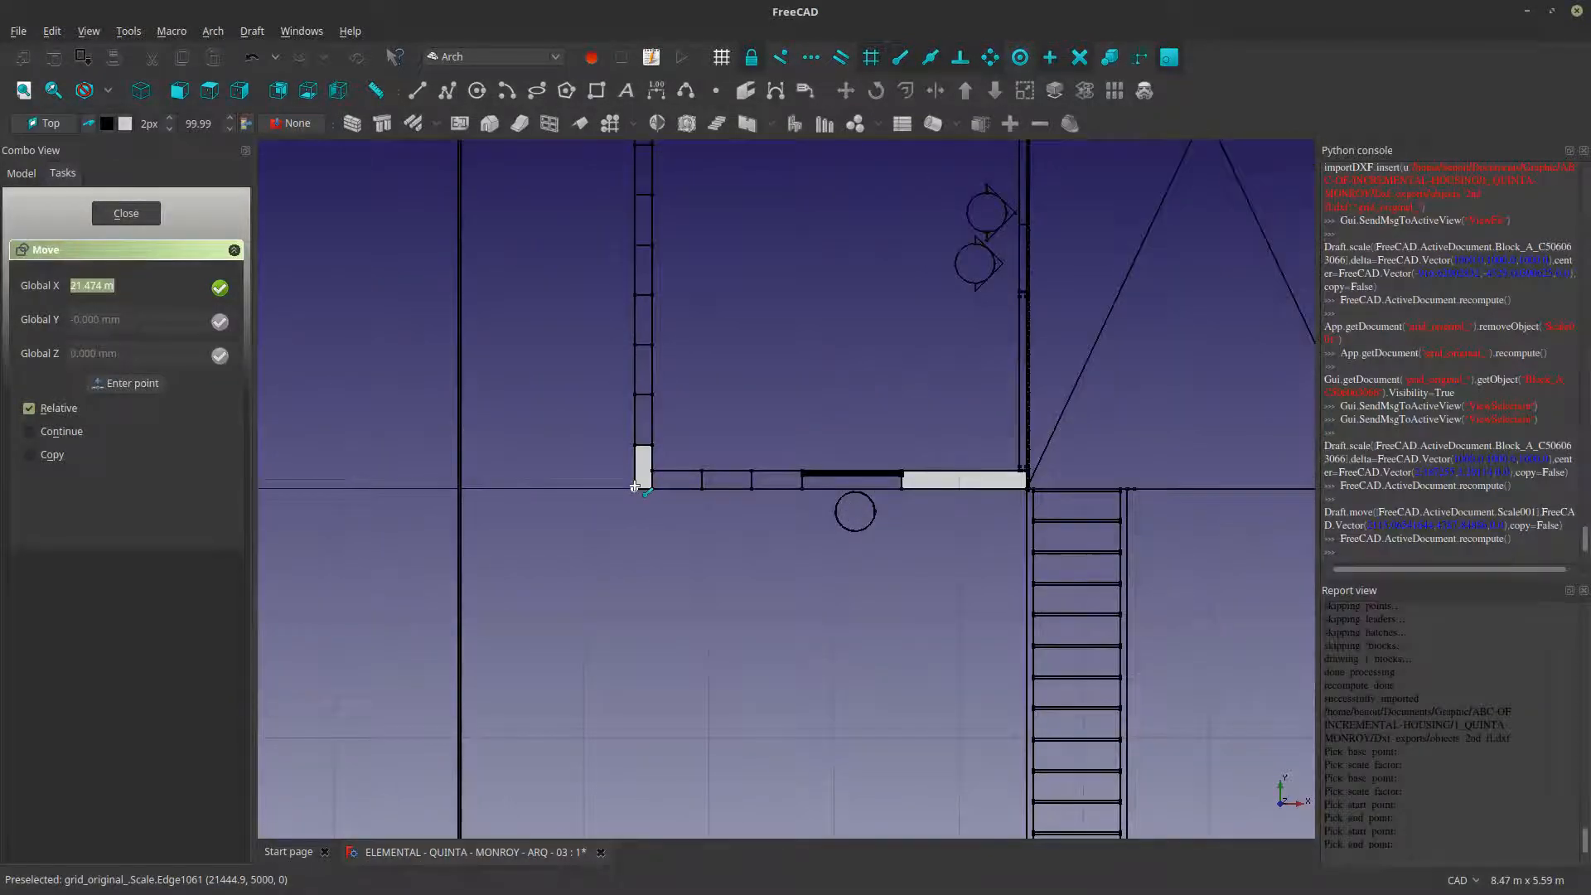
left_click(634, 486)
scroll(634, 486, "down", 8)
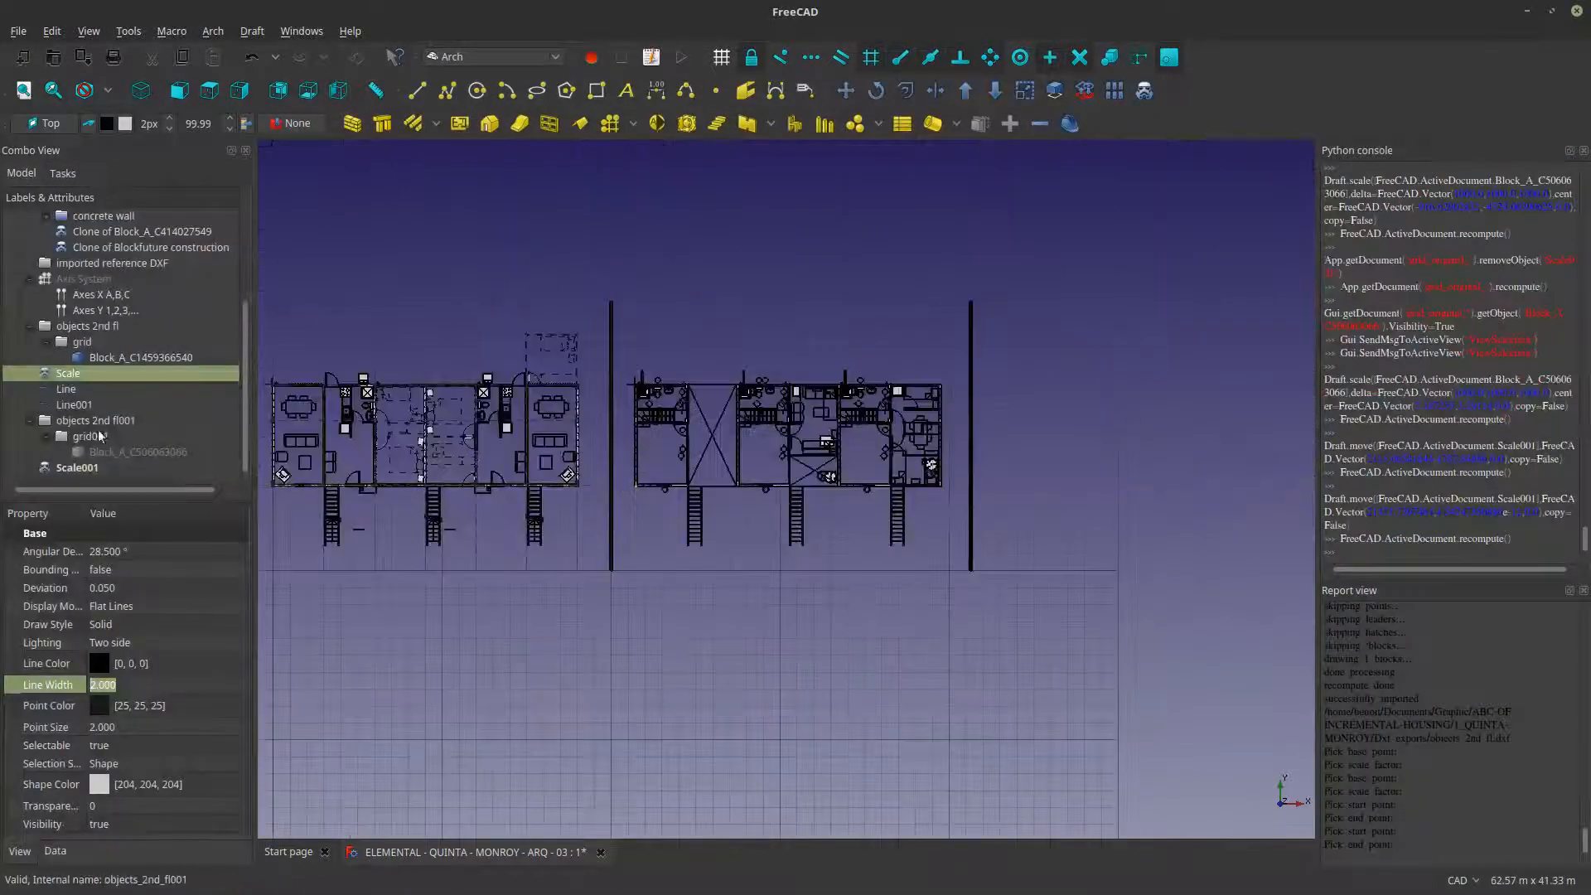
- Move the Scale plan past the second dividing line, using the lower ends of the first and second dividing lines as start and end points
left_click(70, 469)
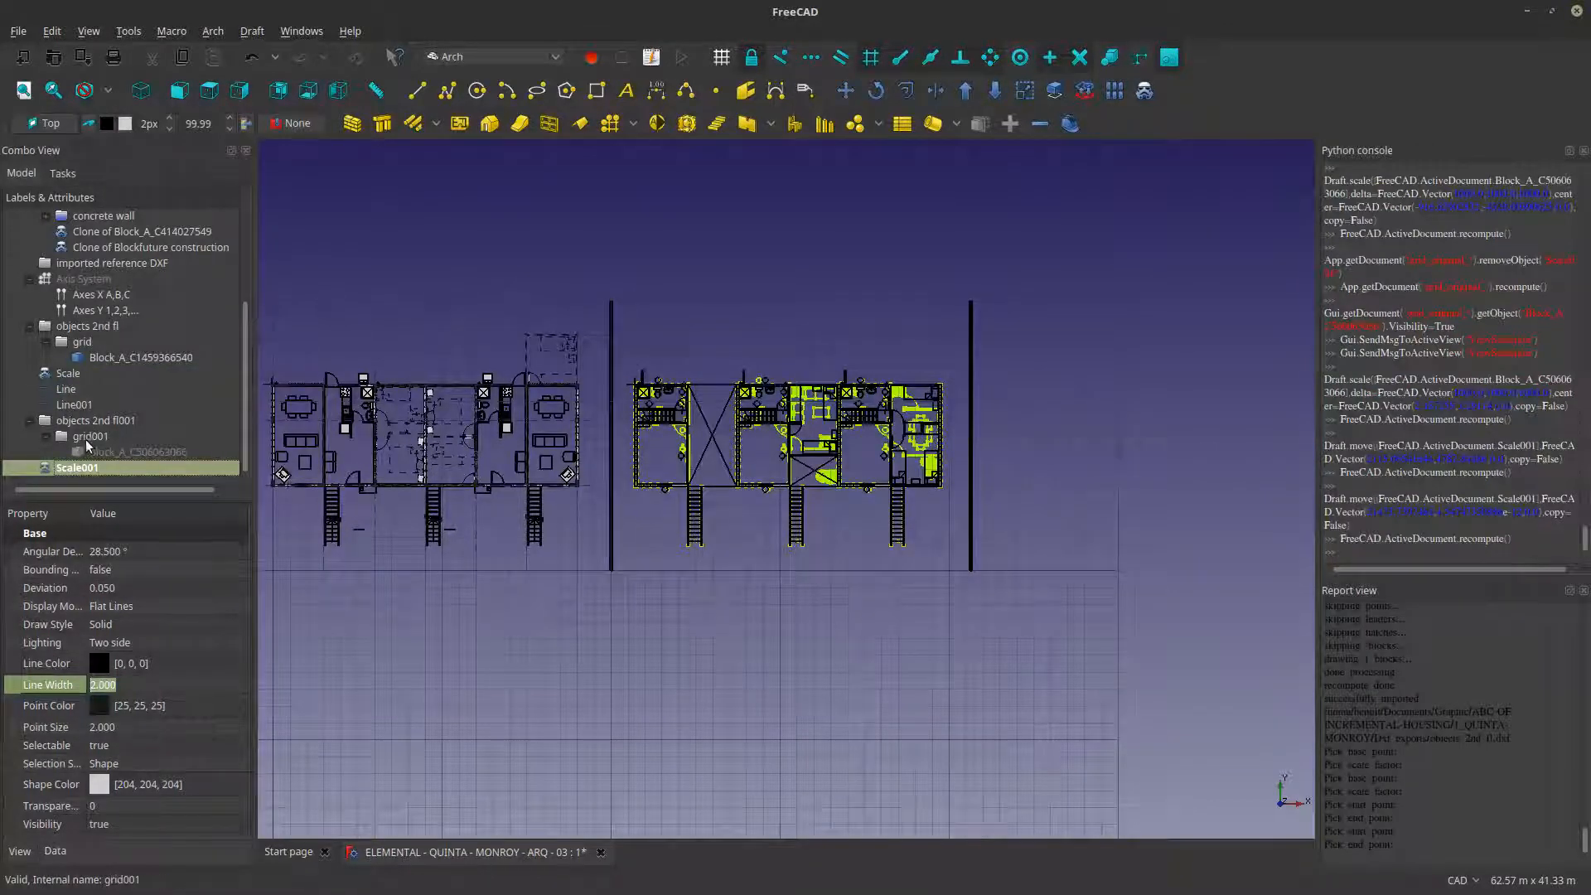
left_click(70, 374)
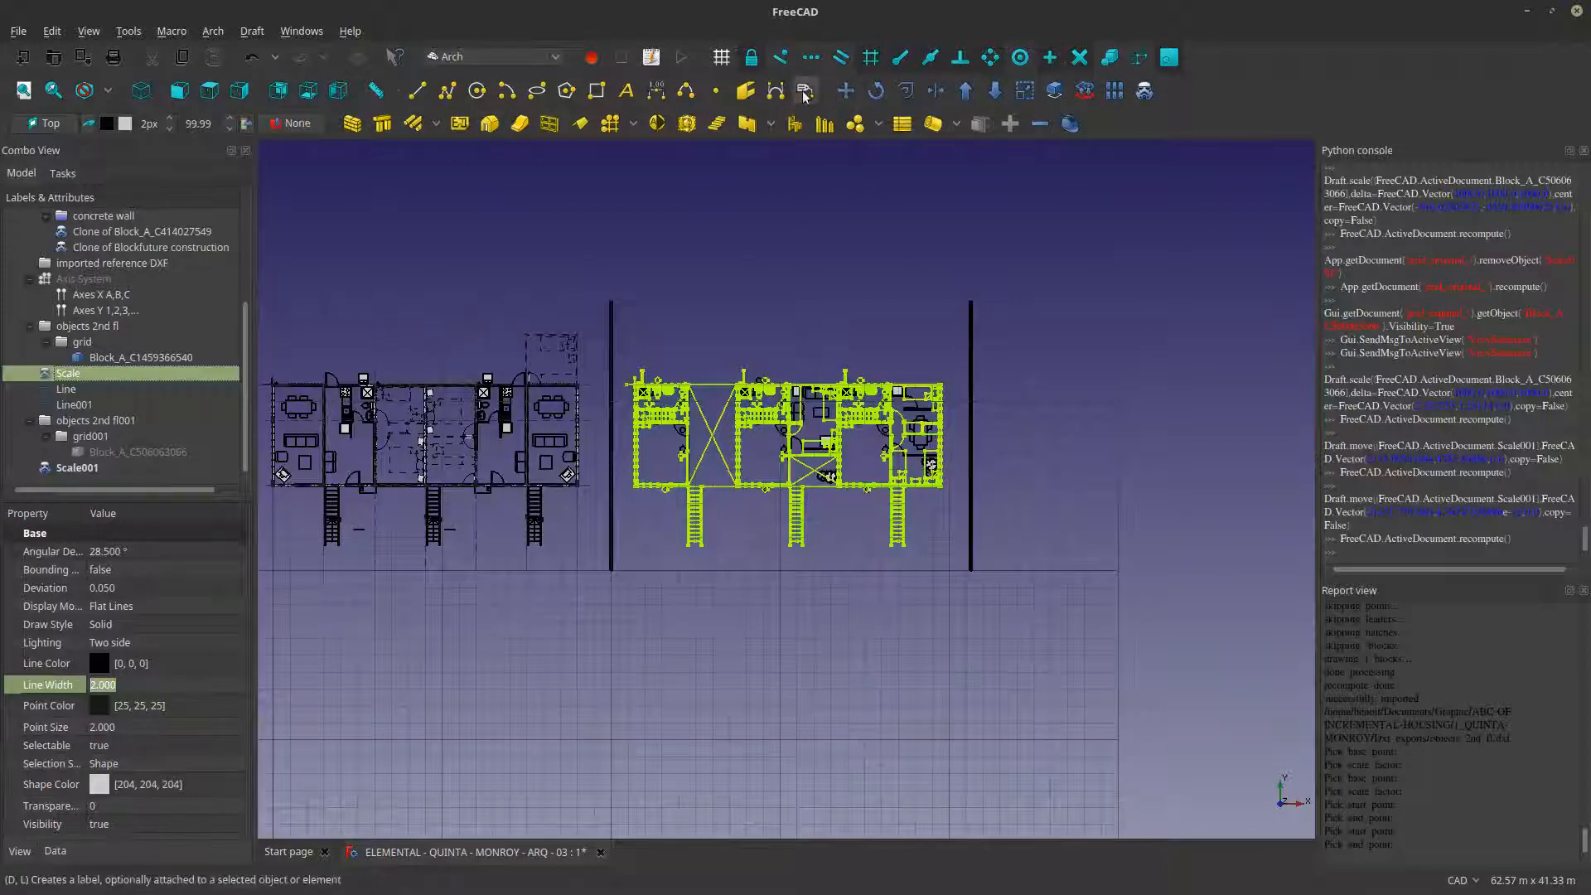
left_click(846, 91)
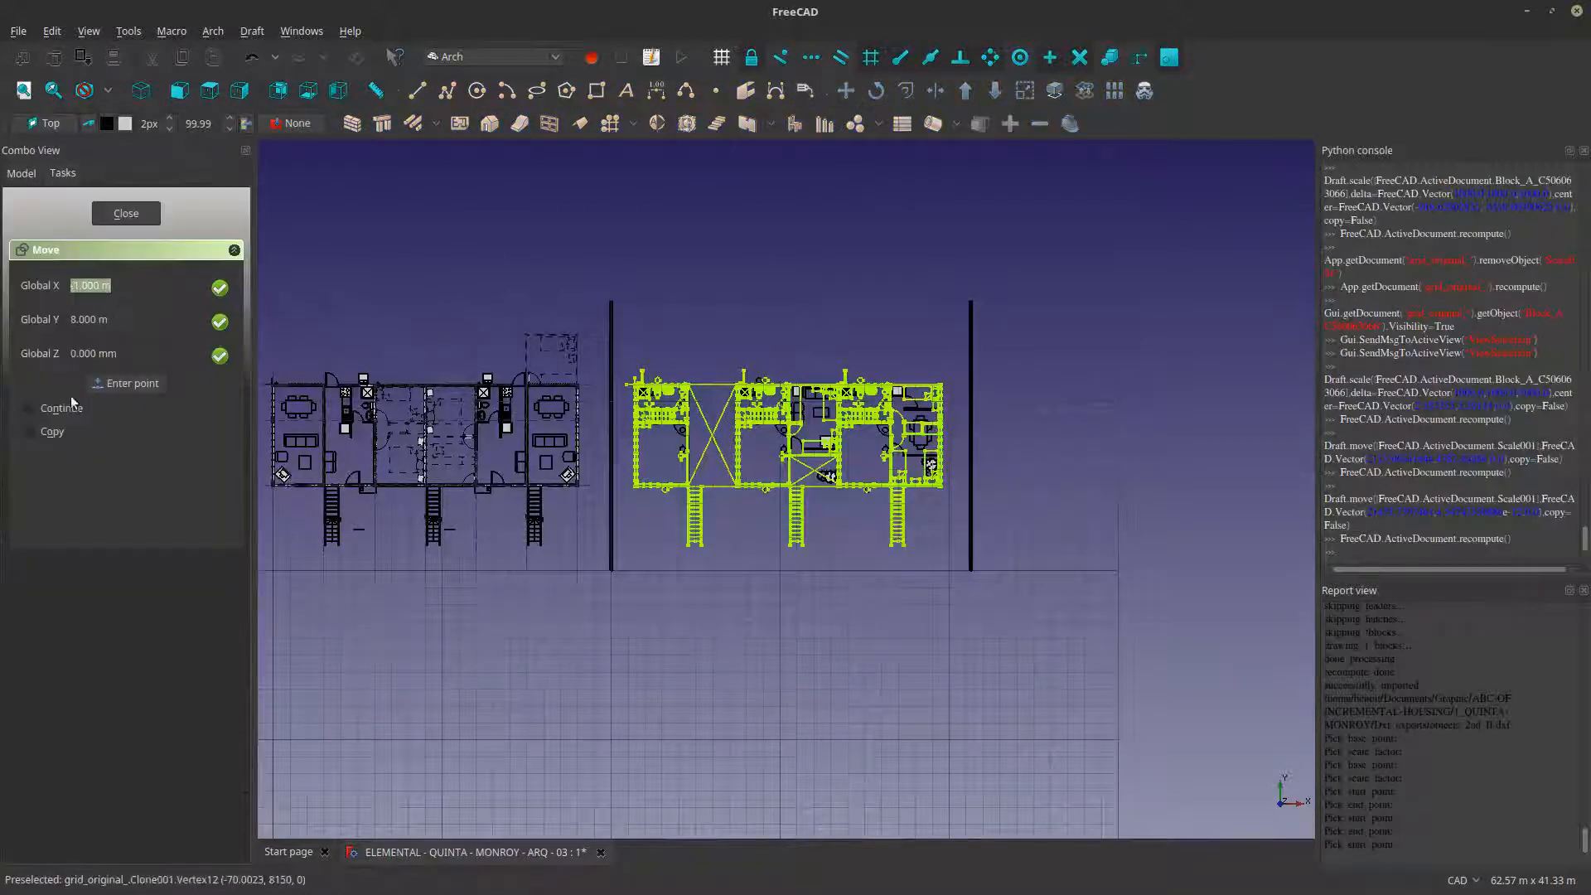
left_click(611, 567)
left_click(968, 567)
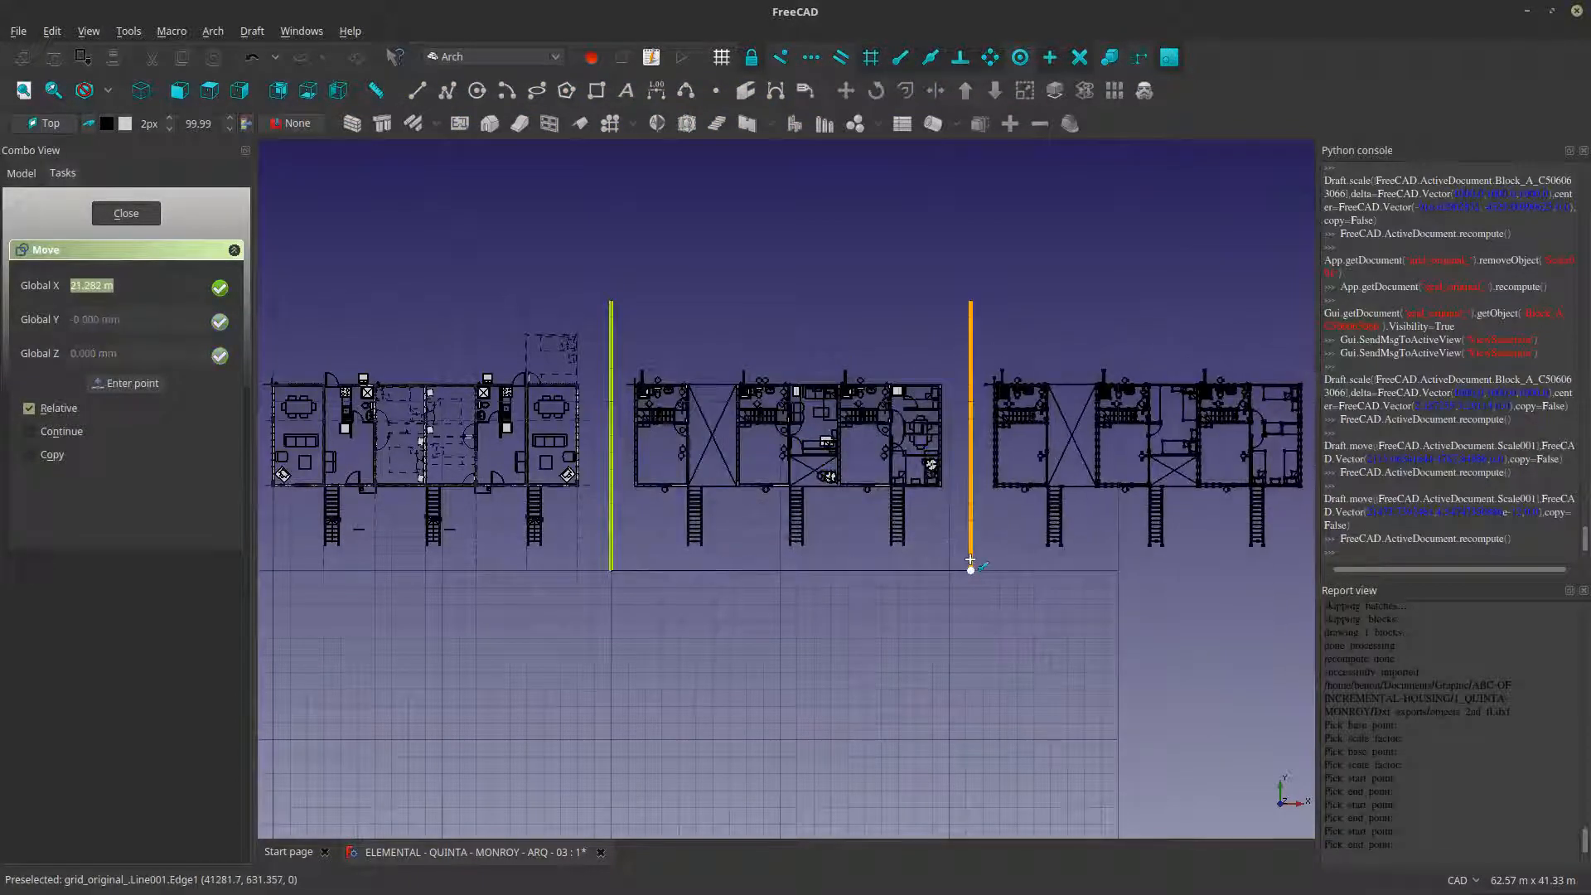
scroll(832, 474, "down", 2)
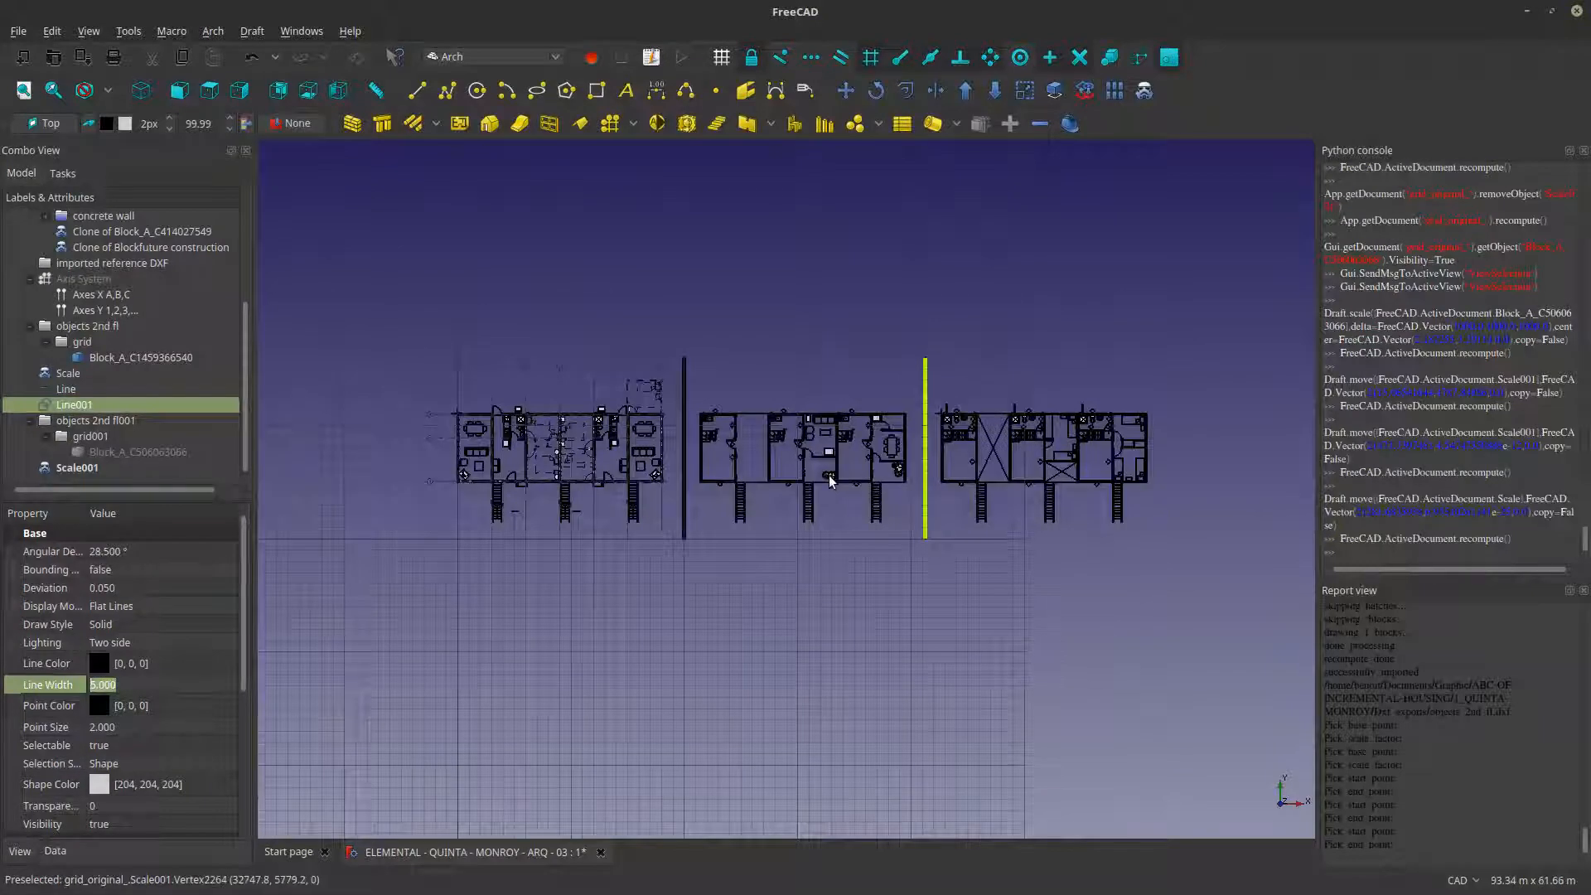
left_click(783, 370)
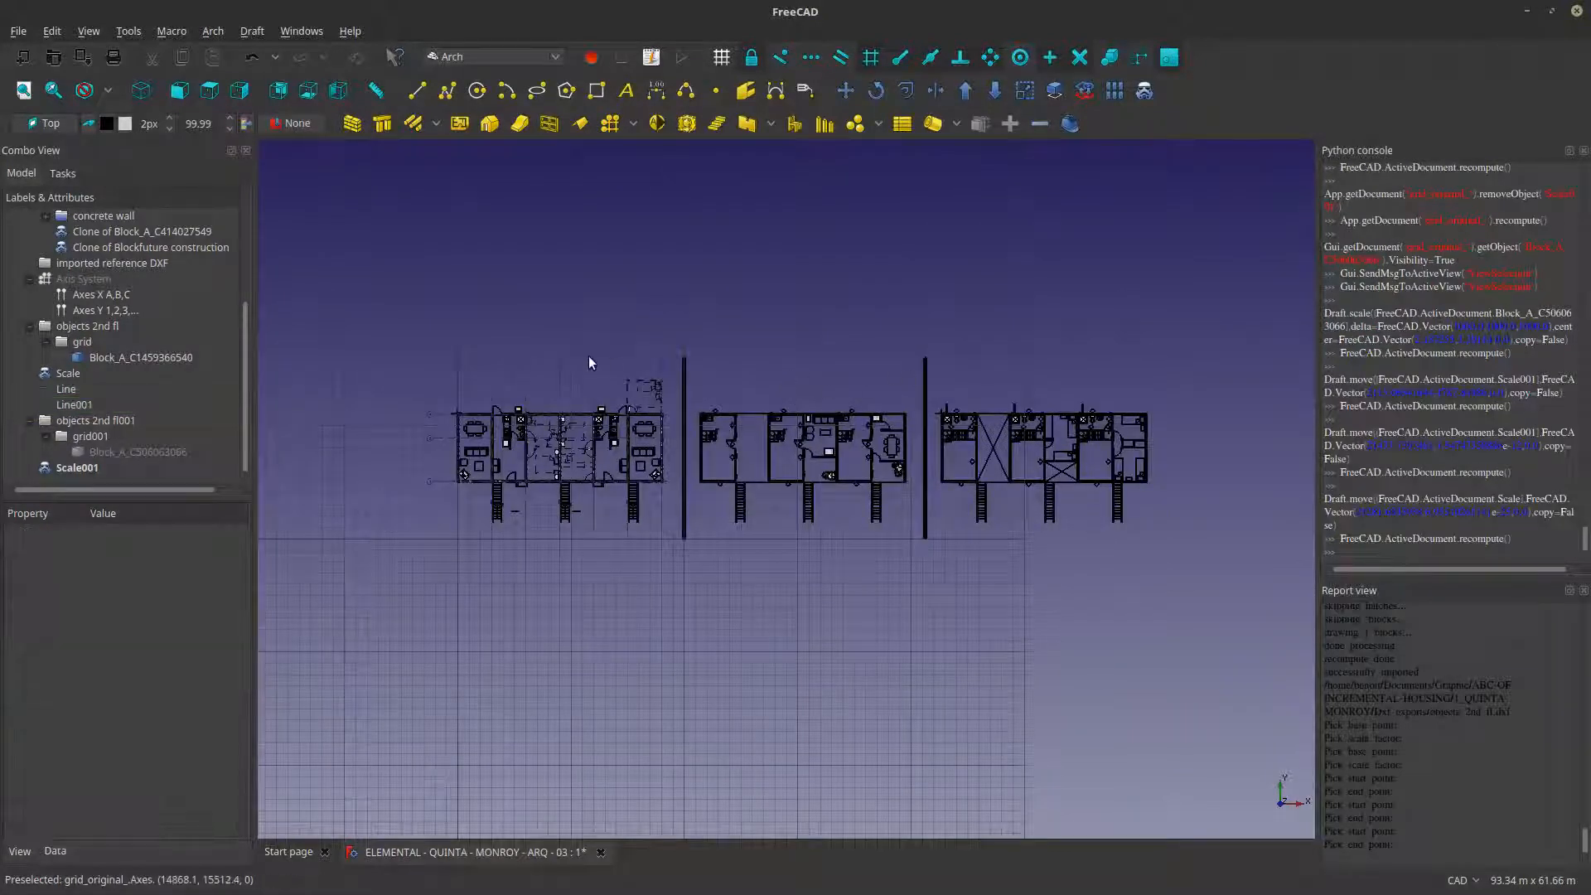
scroll(947, 356, "up", 2)
scroll(947, 356, "down", 2)
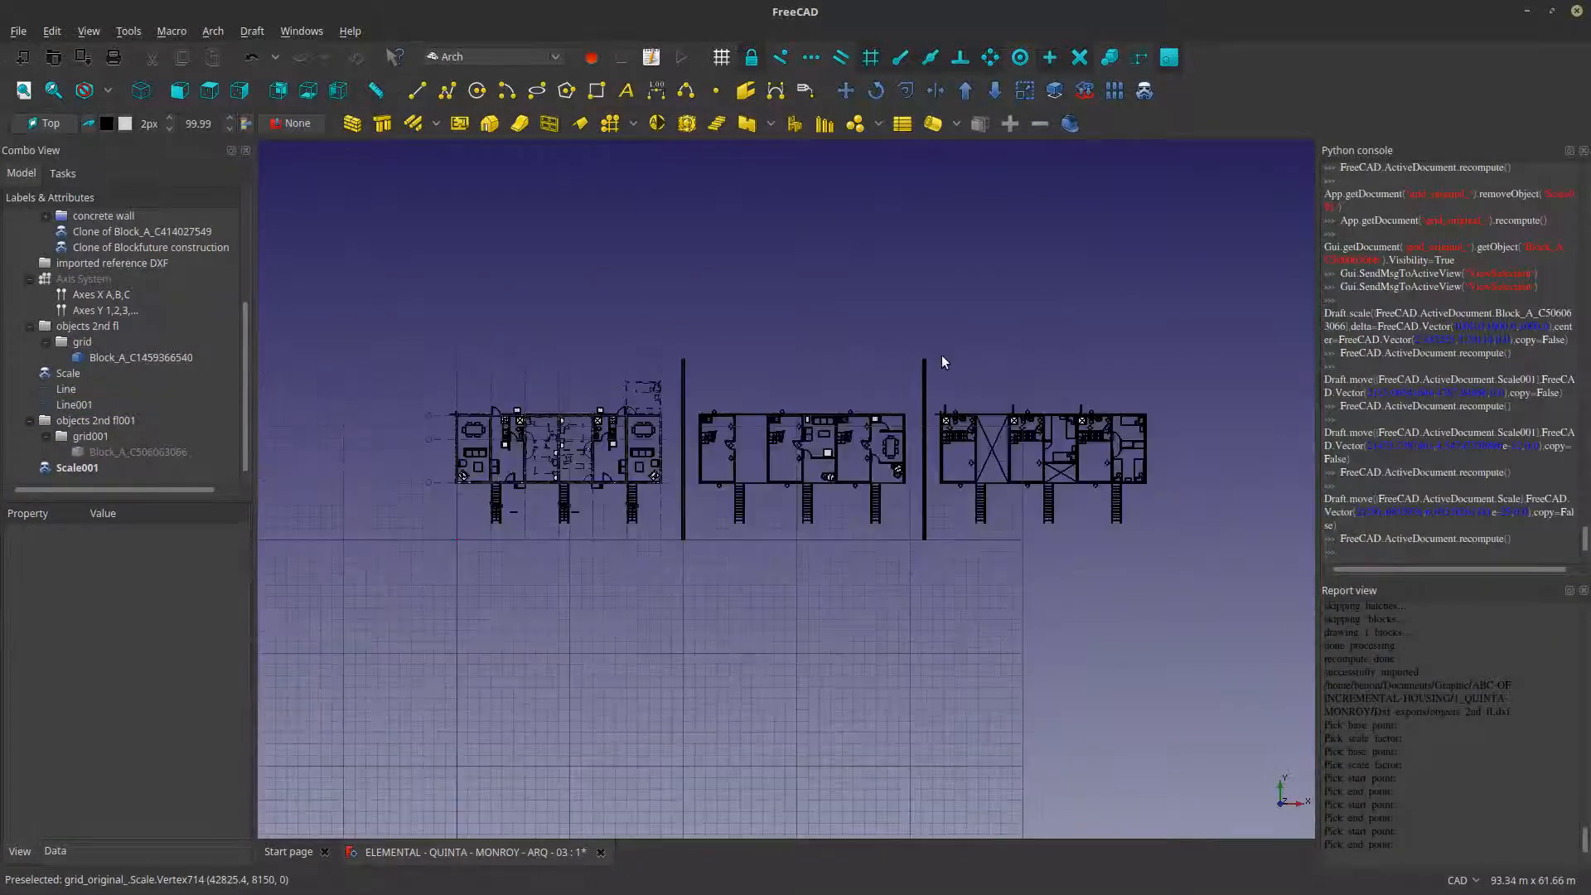
scroll(914, 390, "up", 2)
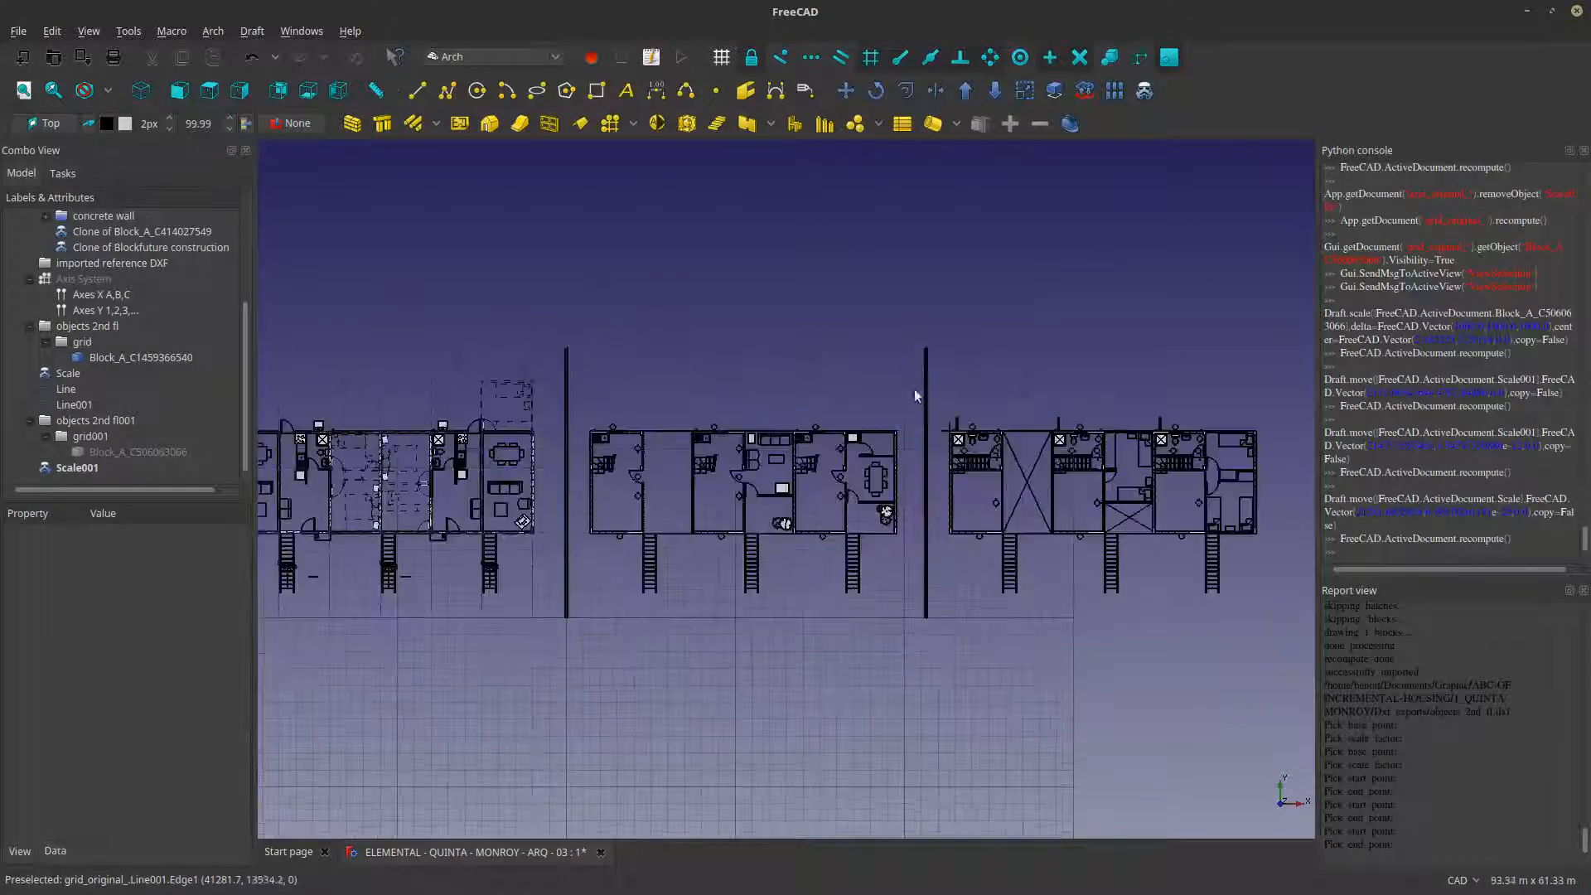
- Examine the three floor plans laid out between the dividing lines, including the interior details of the first plan
scroll(1069, 496, "up", 4)
scroll(1069, 496, "down", 6)
scroll(646, 514, "up", 5)
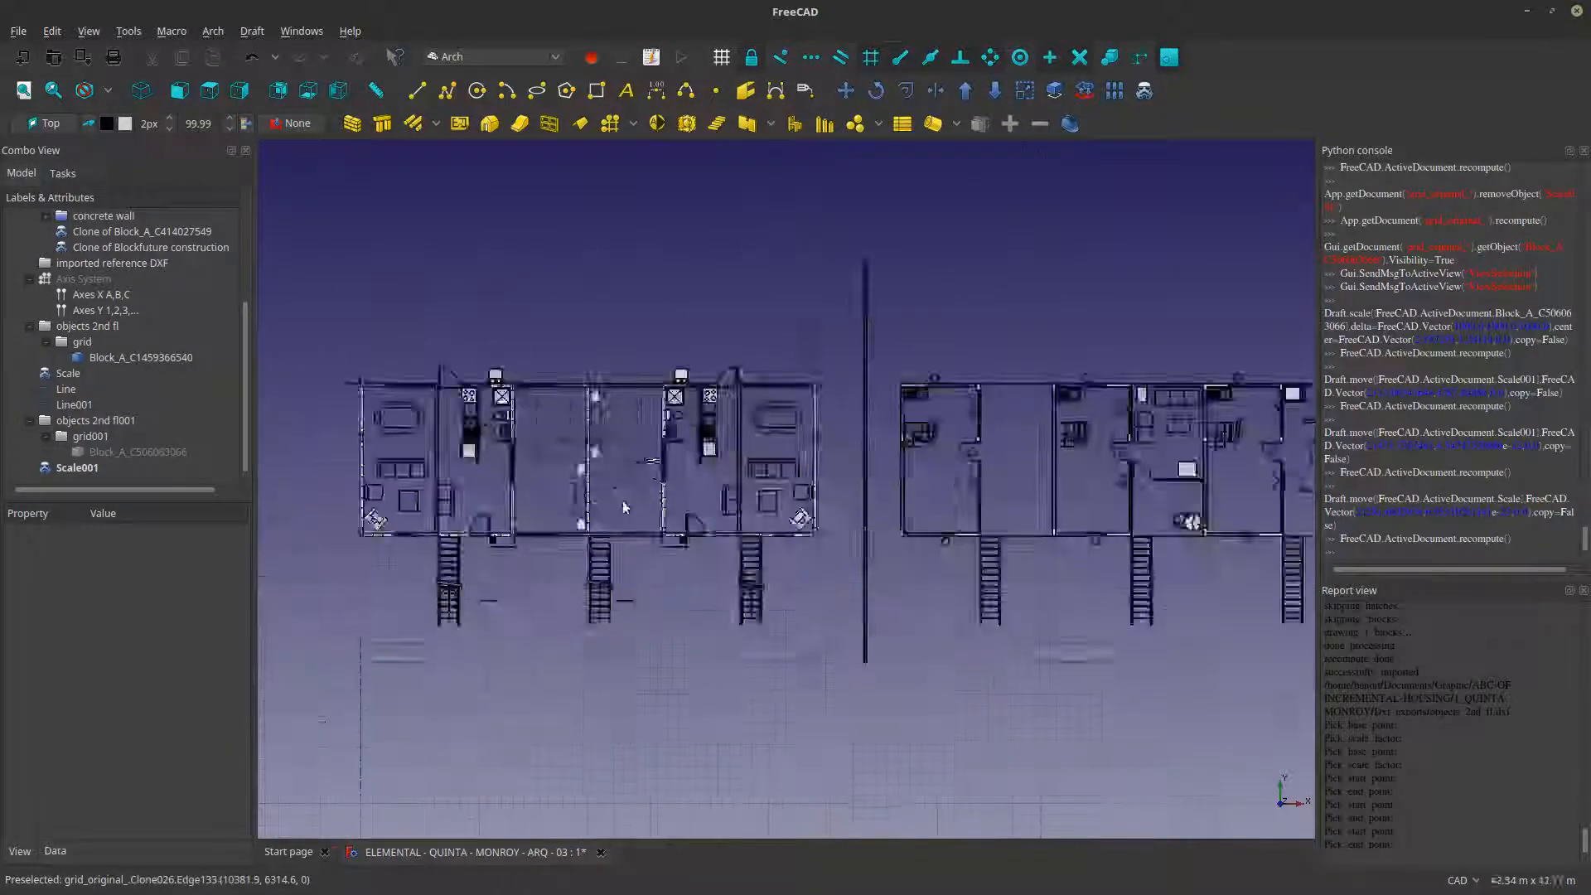
scroll(623, 500, "down", 3)
scroll(614, 508, "up", 7)
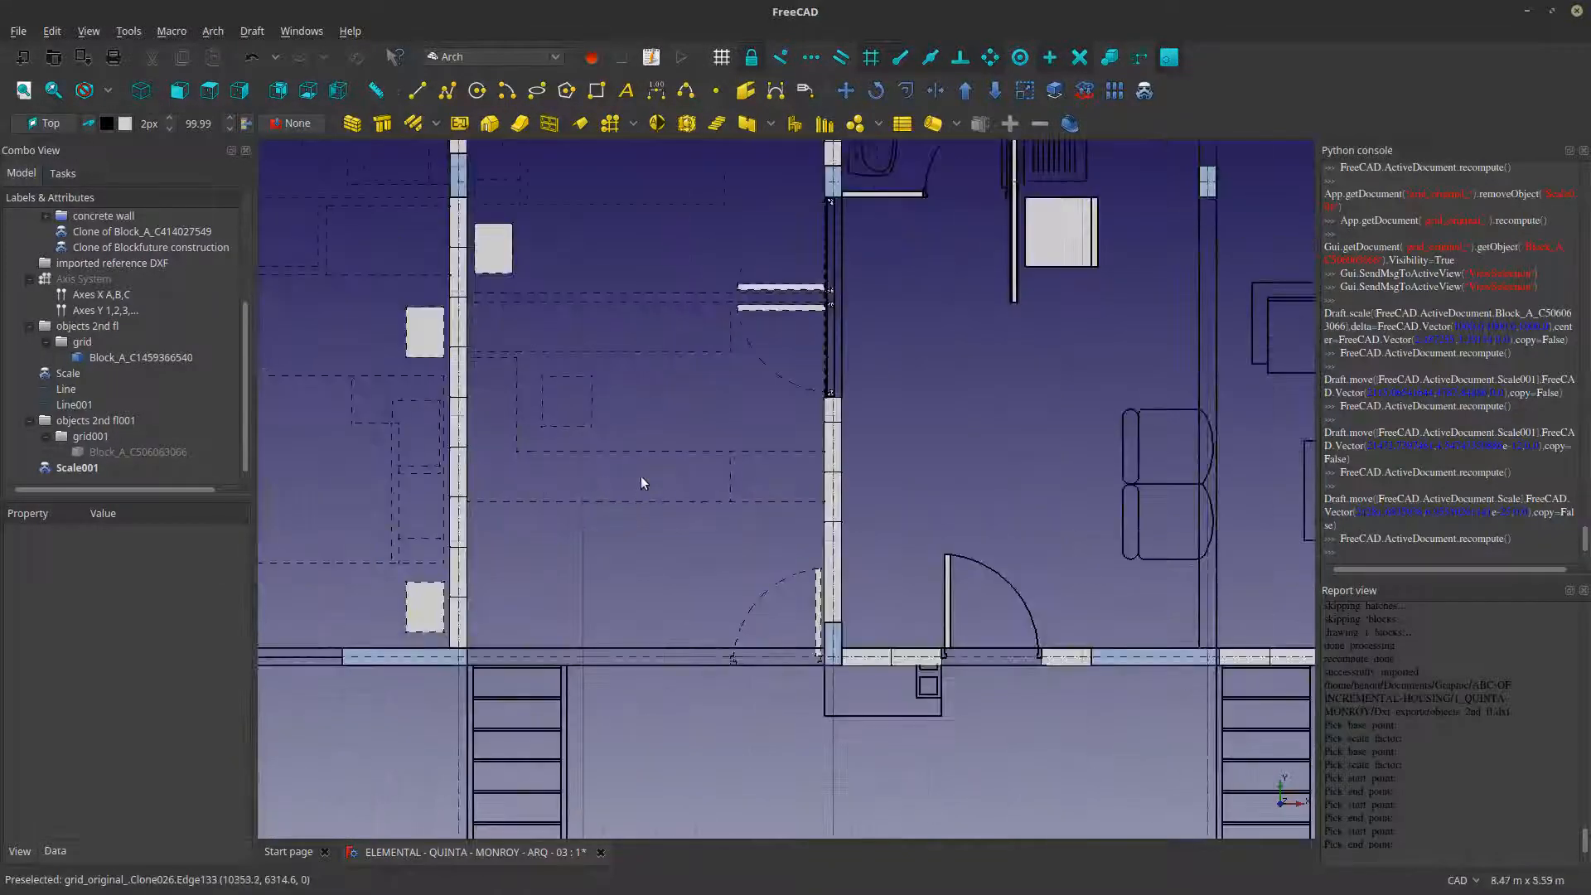
scroll(663, 498, "down", 3)
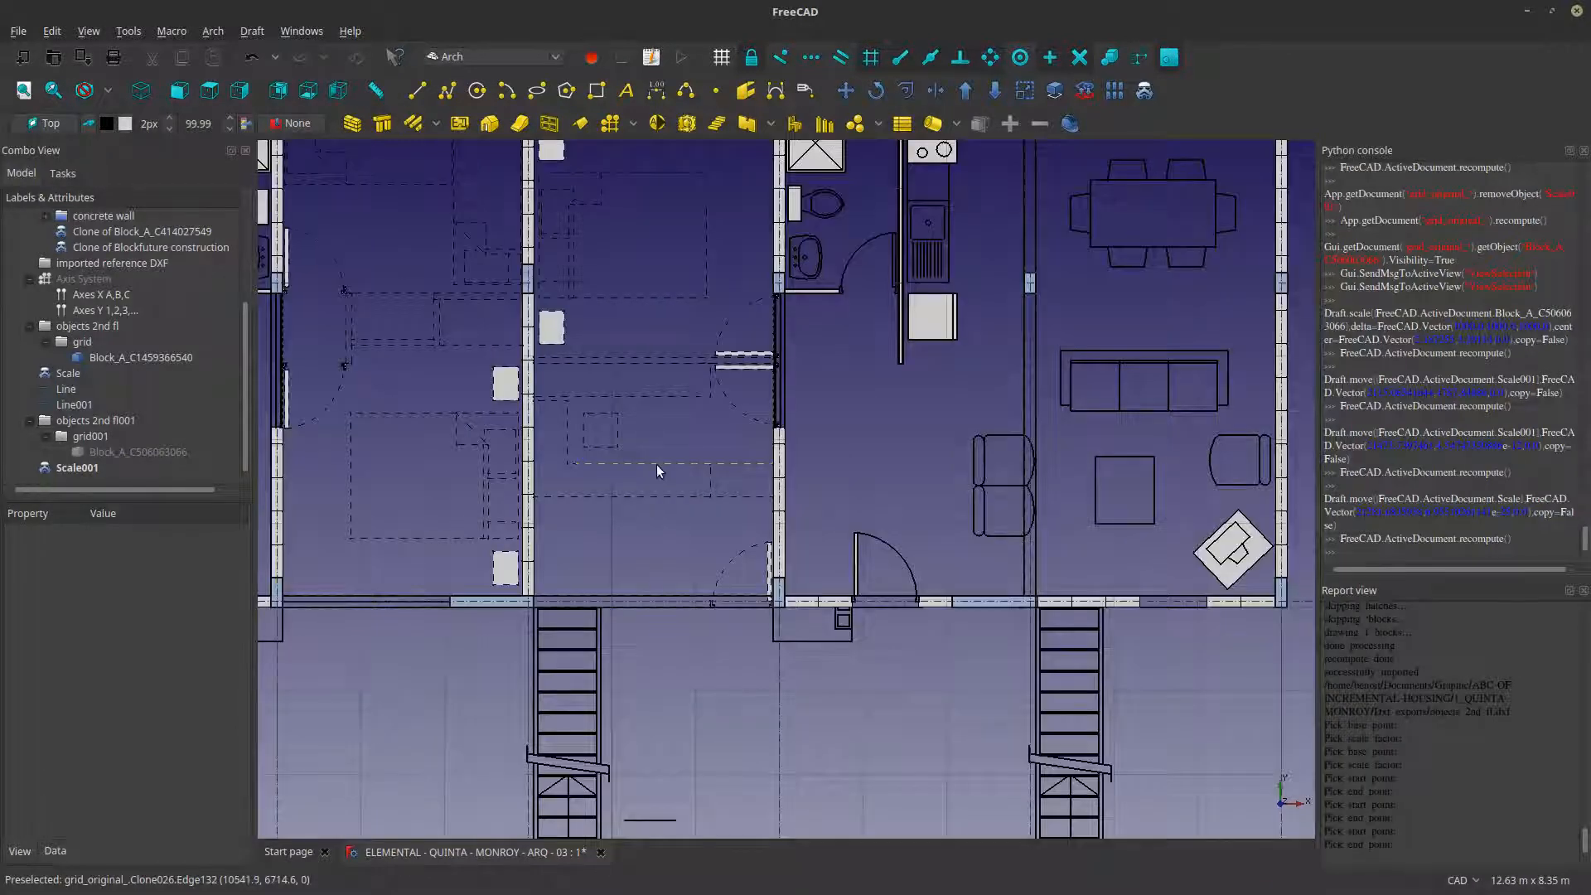
scroll(657, 464, "down", 2)
scroll(650, 447, "up", 2)
scroll(645, 444, "up", 3)
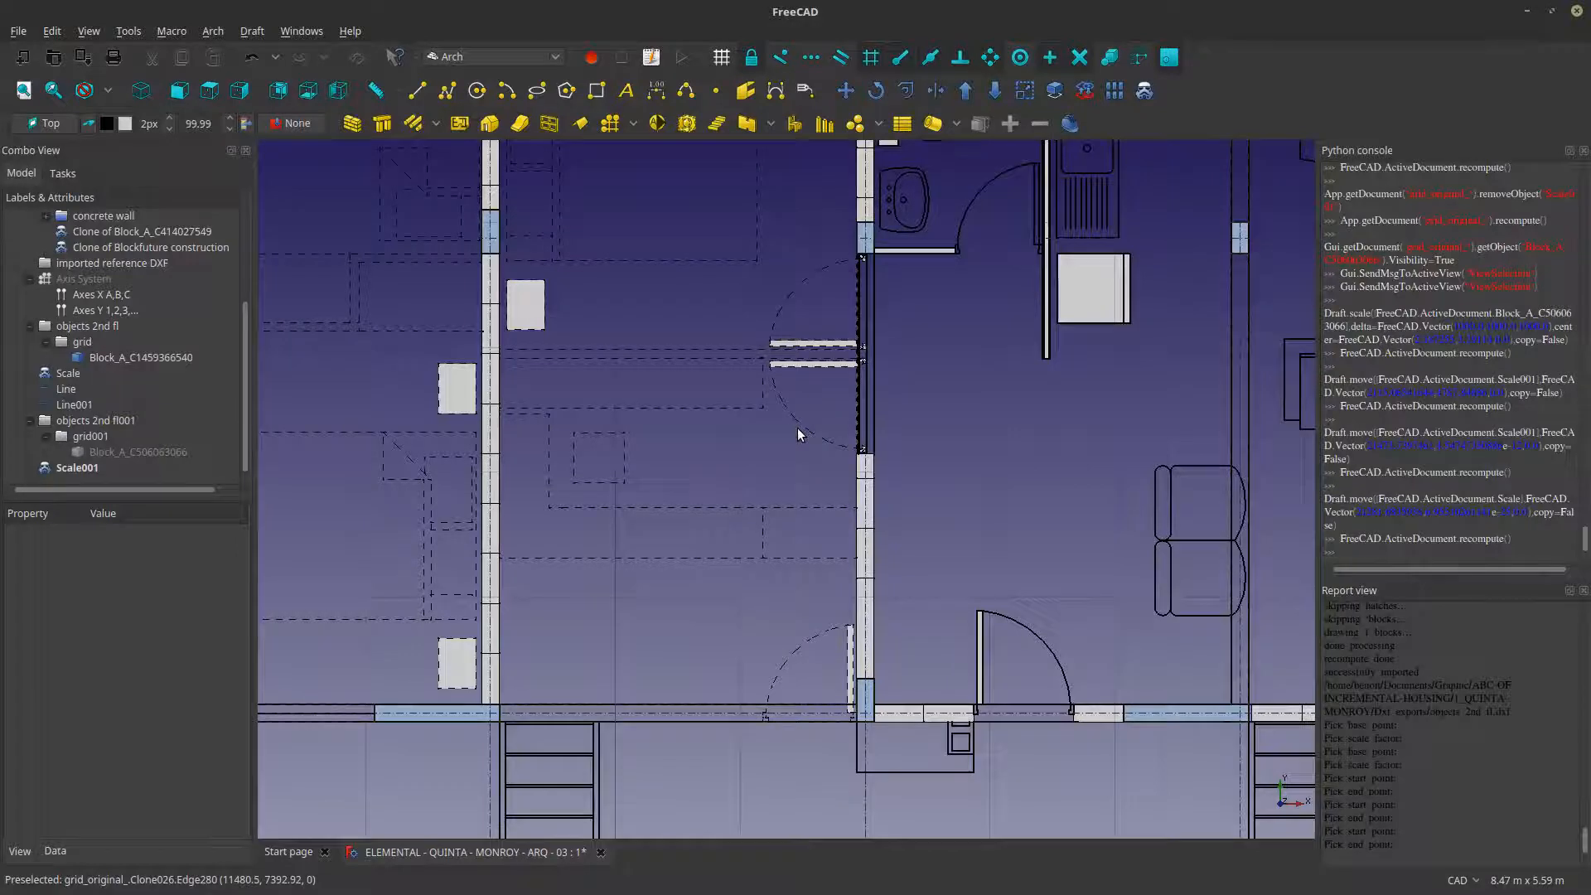
scroll(797, 430, "down", 4)
scroll(653, 445, "down", 3)
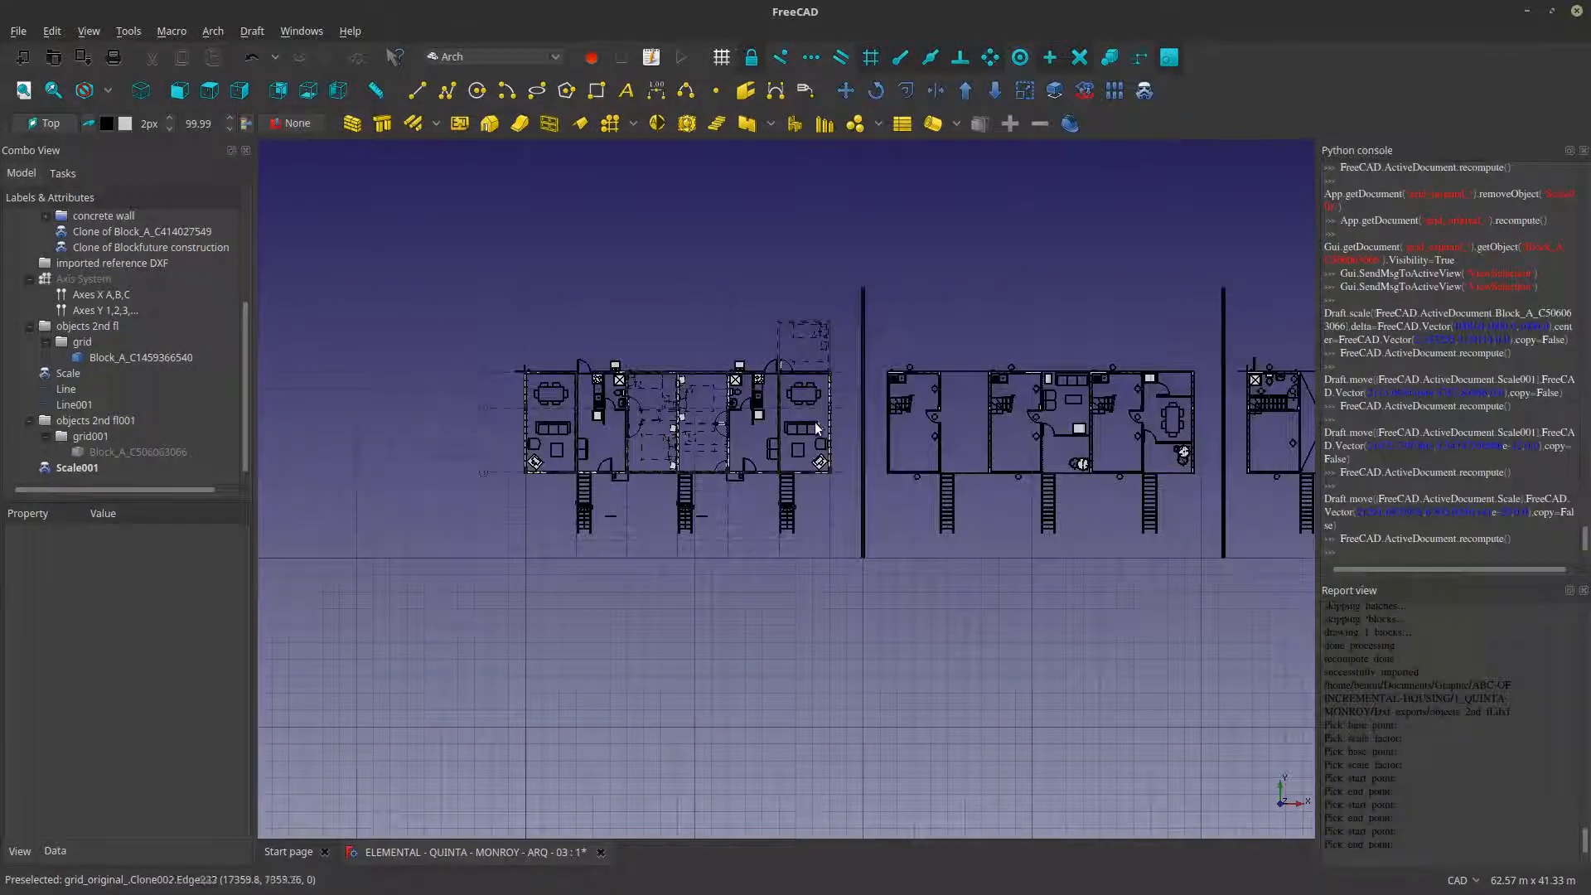
scroll(1089, 378, "down", 3)
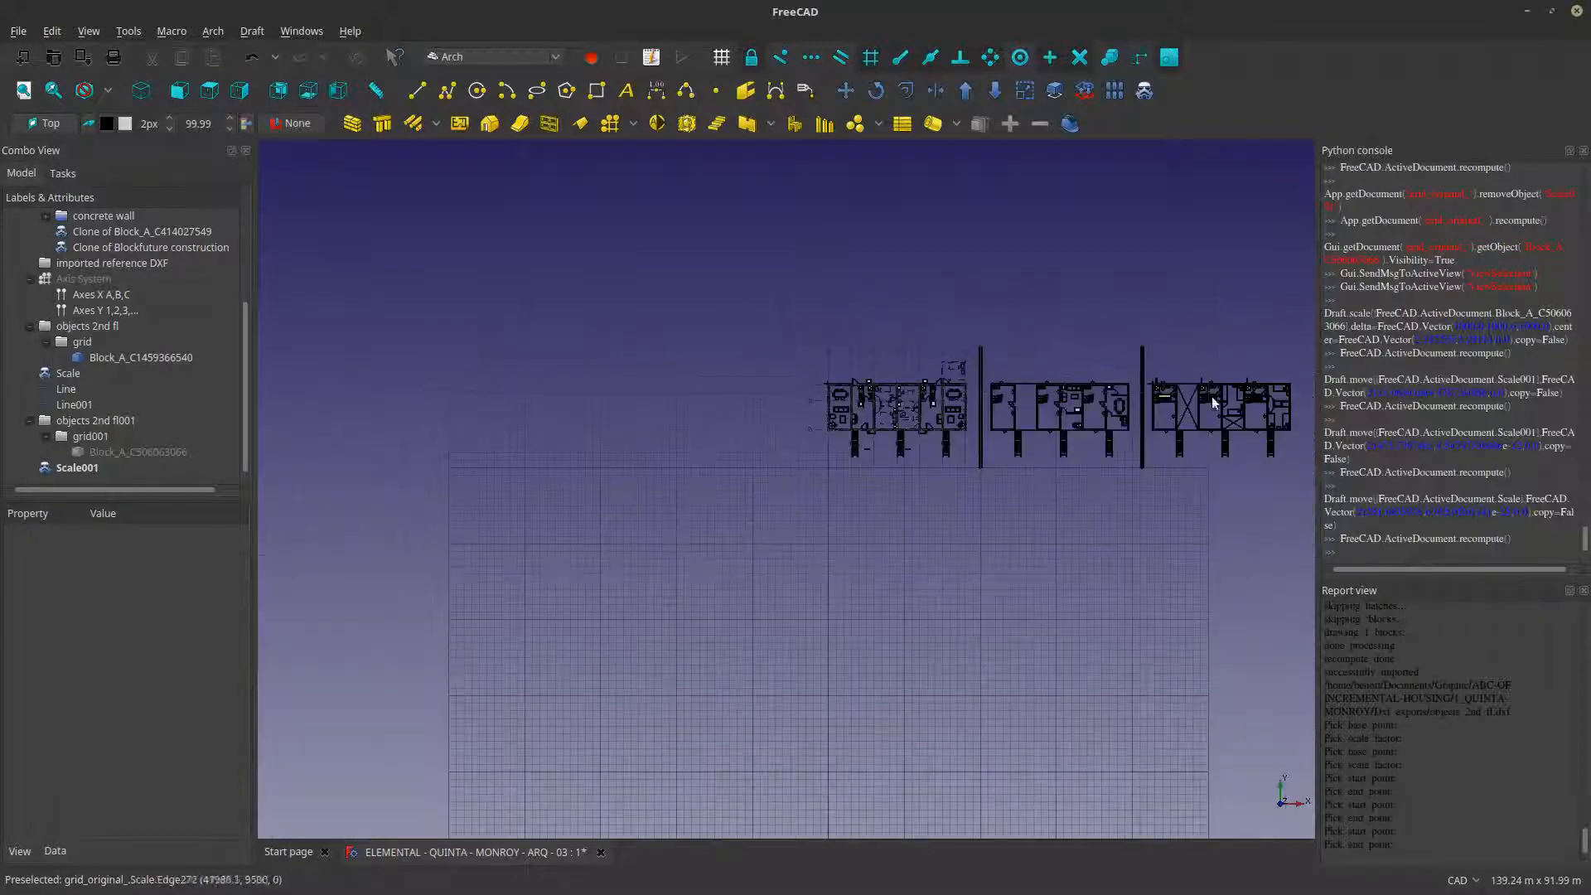
scroll(1212, 396, "up", 5)
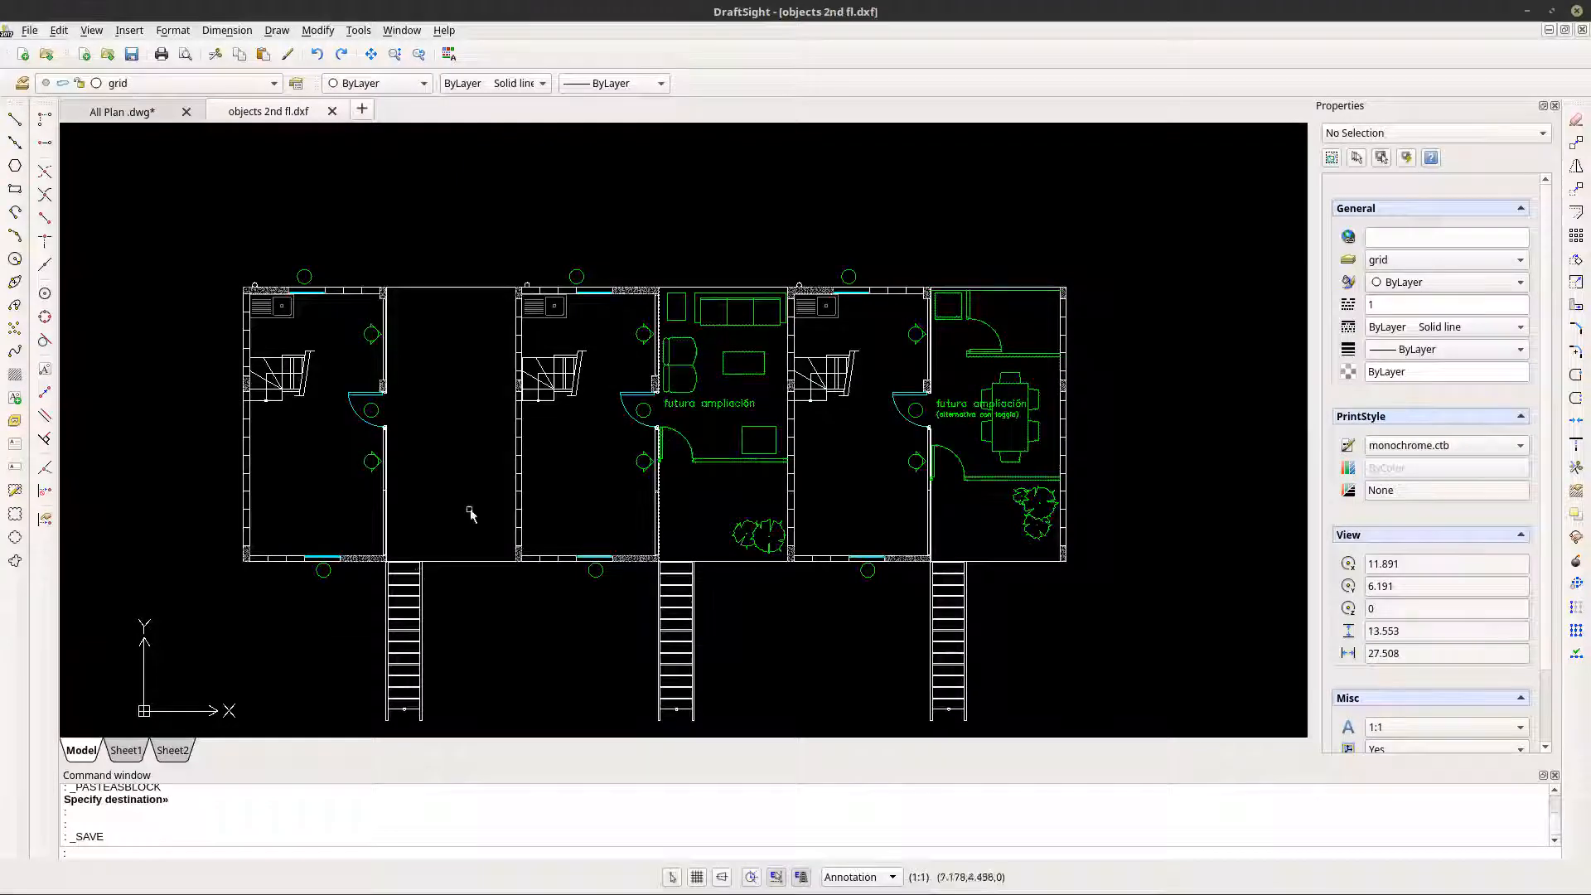
- Switch to All Plan .dwg in DraftSight and examine the elevations below and beside the floor plans
left_click(389, 580)
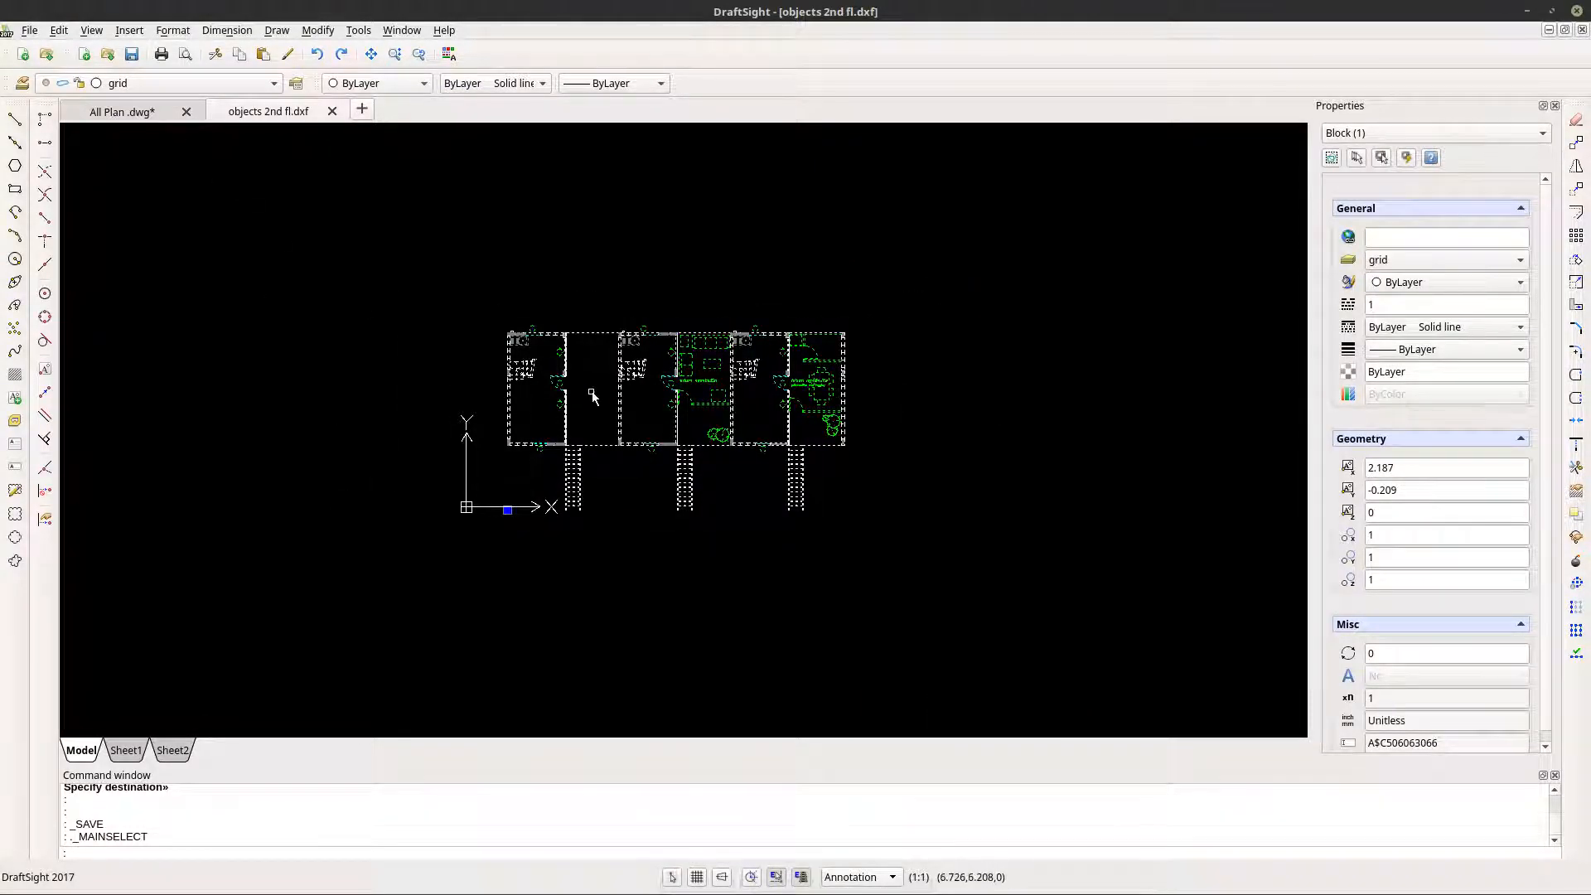
left_click(124, 111)
scroll(639, 567, "down", 2)
scroll(639, 561, "down", 1)
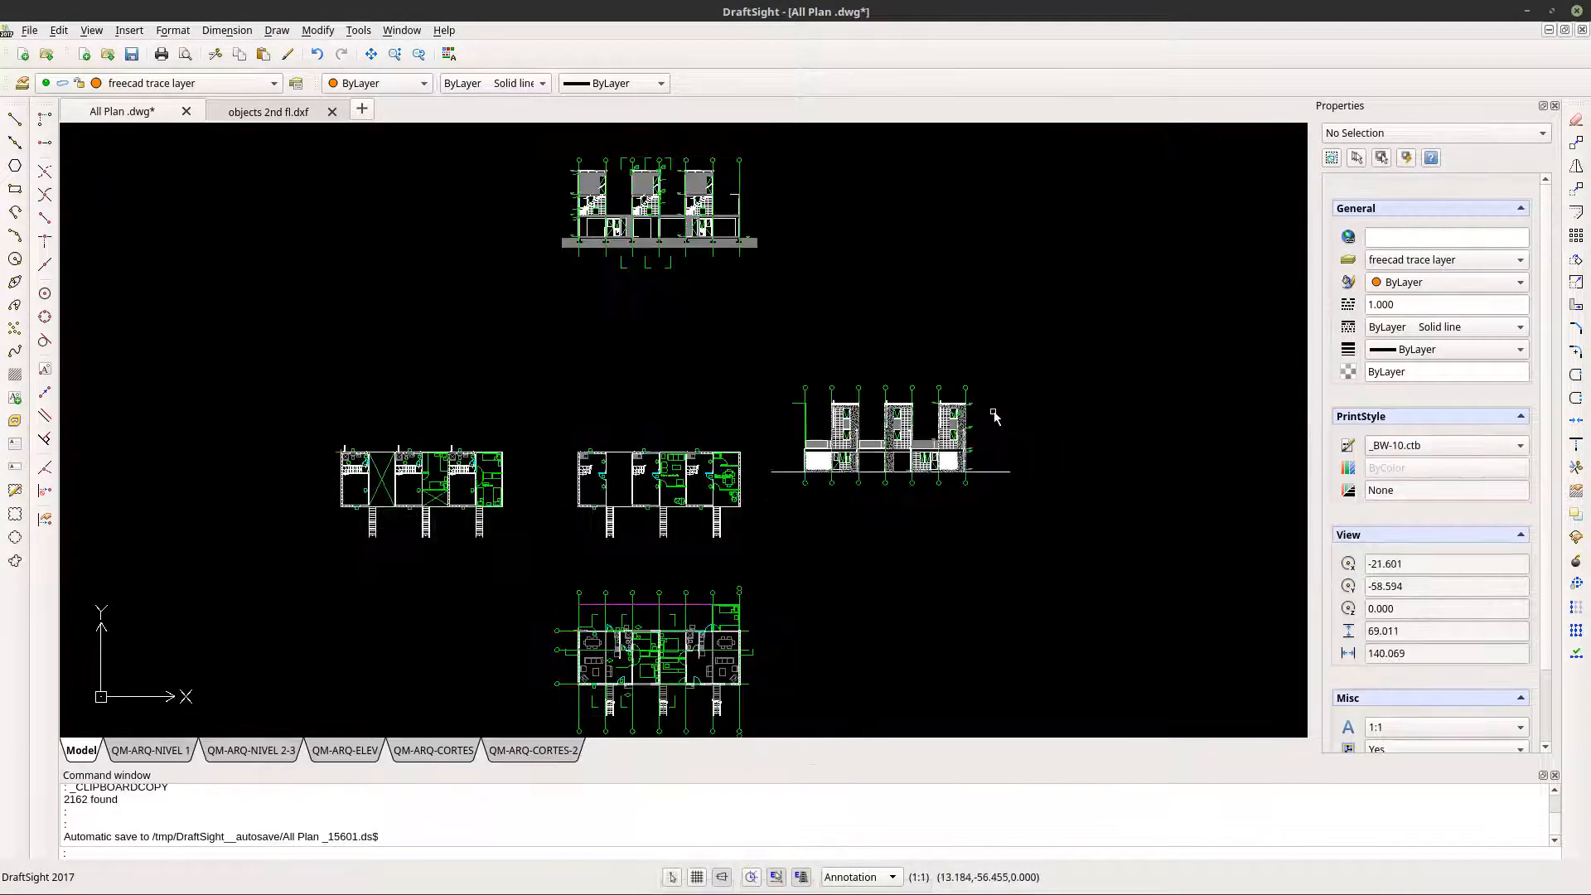
scroll(827, 587, "down", 1)
mouse_move(825, 594)
middle_mouse_down()
mouse_move(873, 409)
mouse_move(856, 416)
middle_mouse_up()
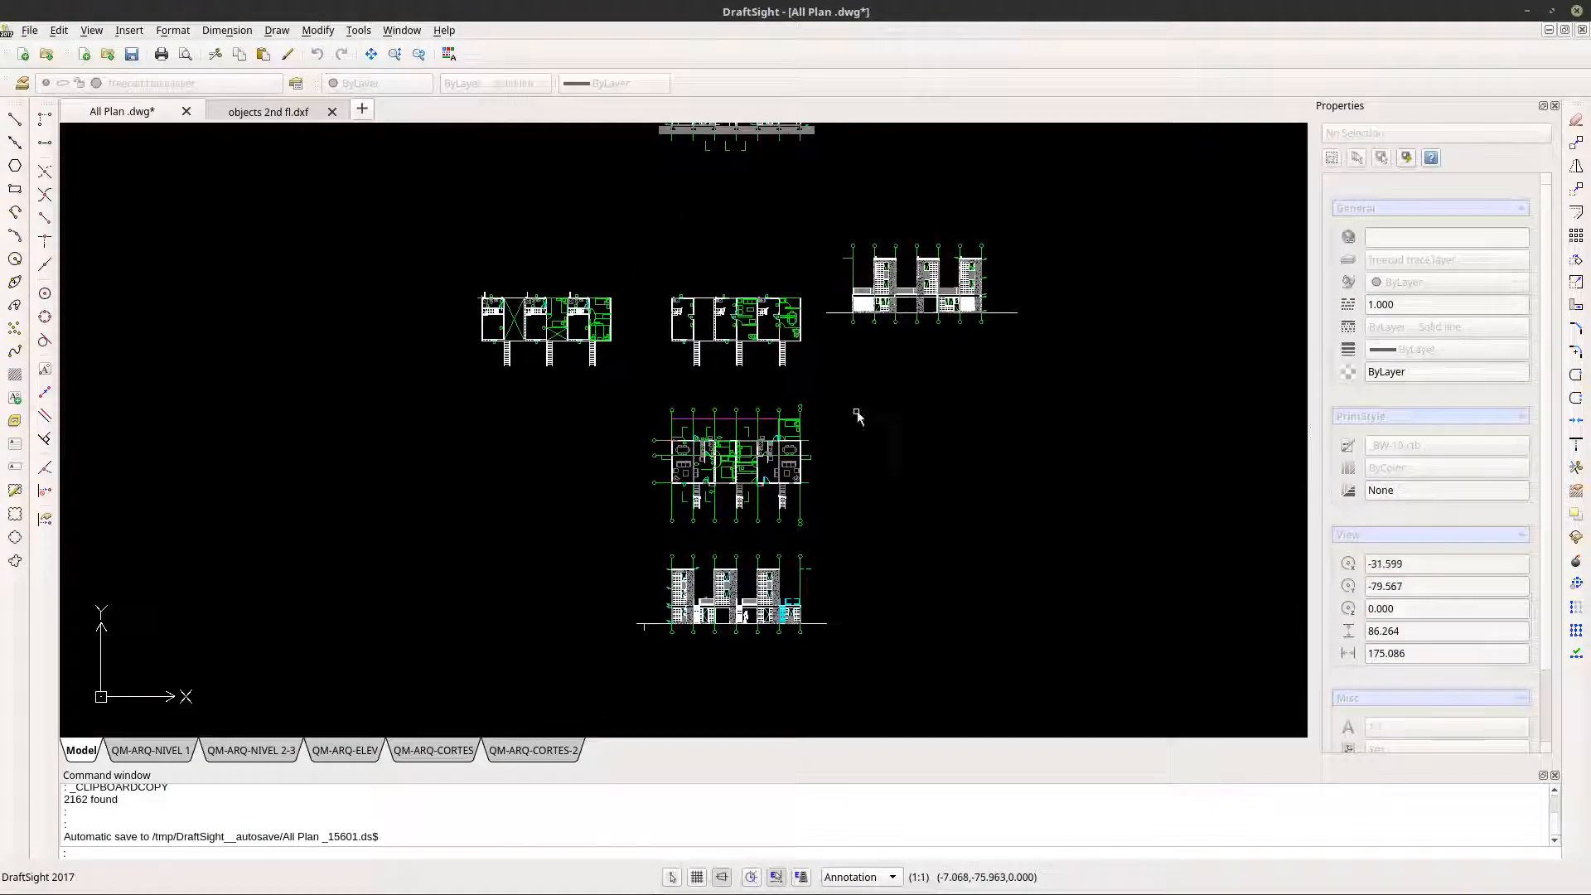
scroll(726, 609, "up", 5)
scroll(722, 635, "down", 1)
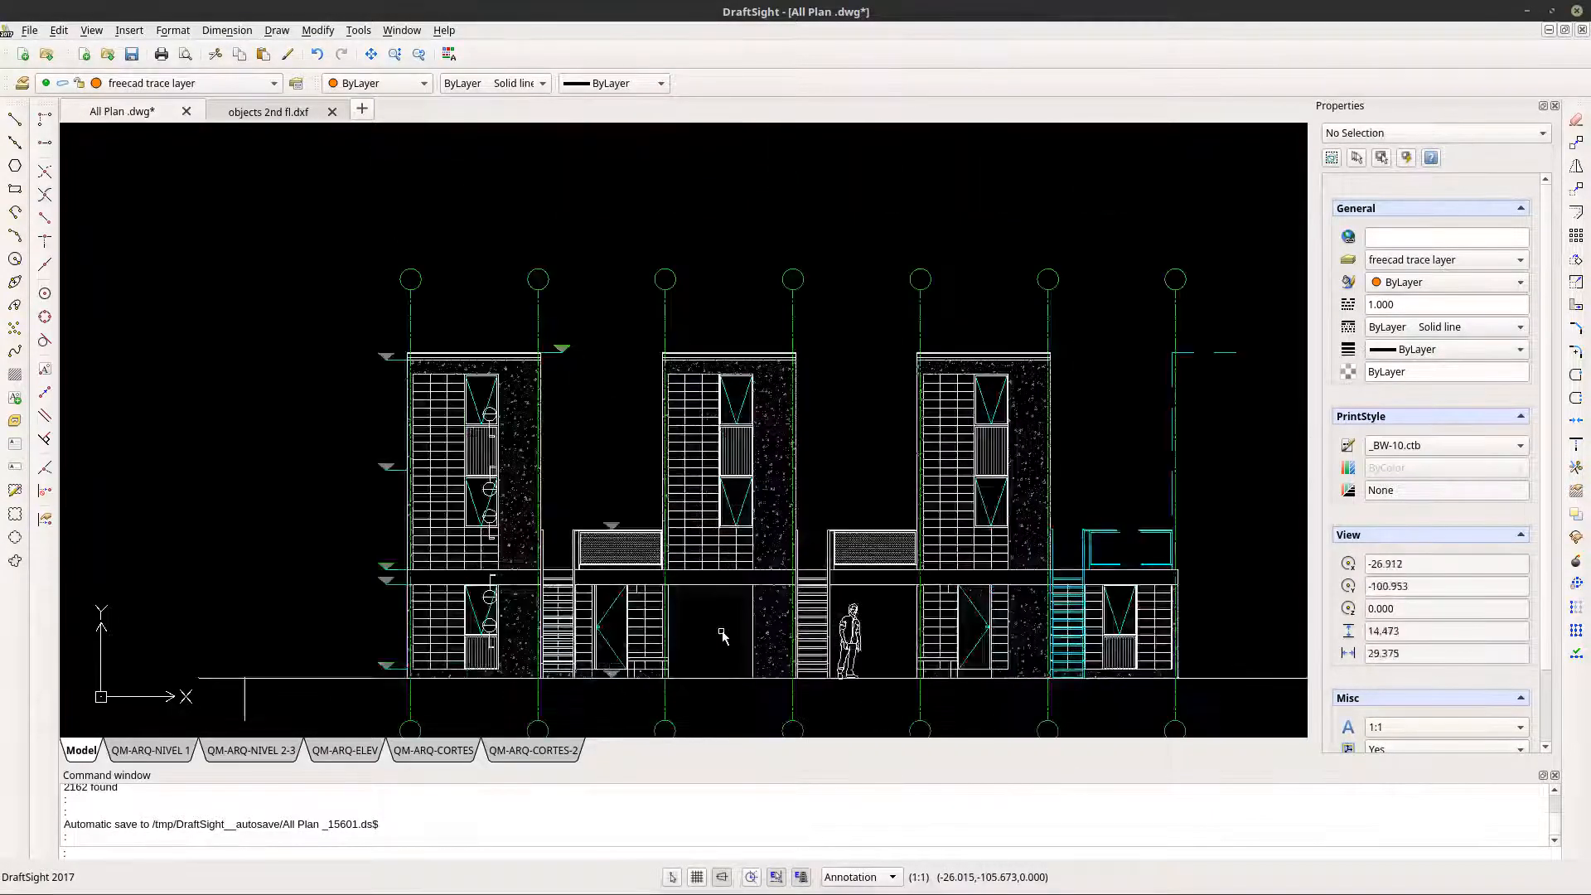
scroll(721, 635, "down", 1)
scroll(722, 635, "down", 1)
scroll(722, 634, "down", 1)
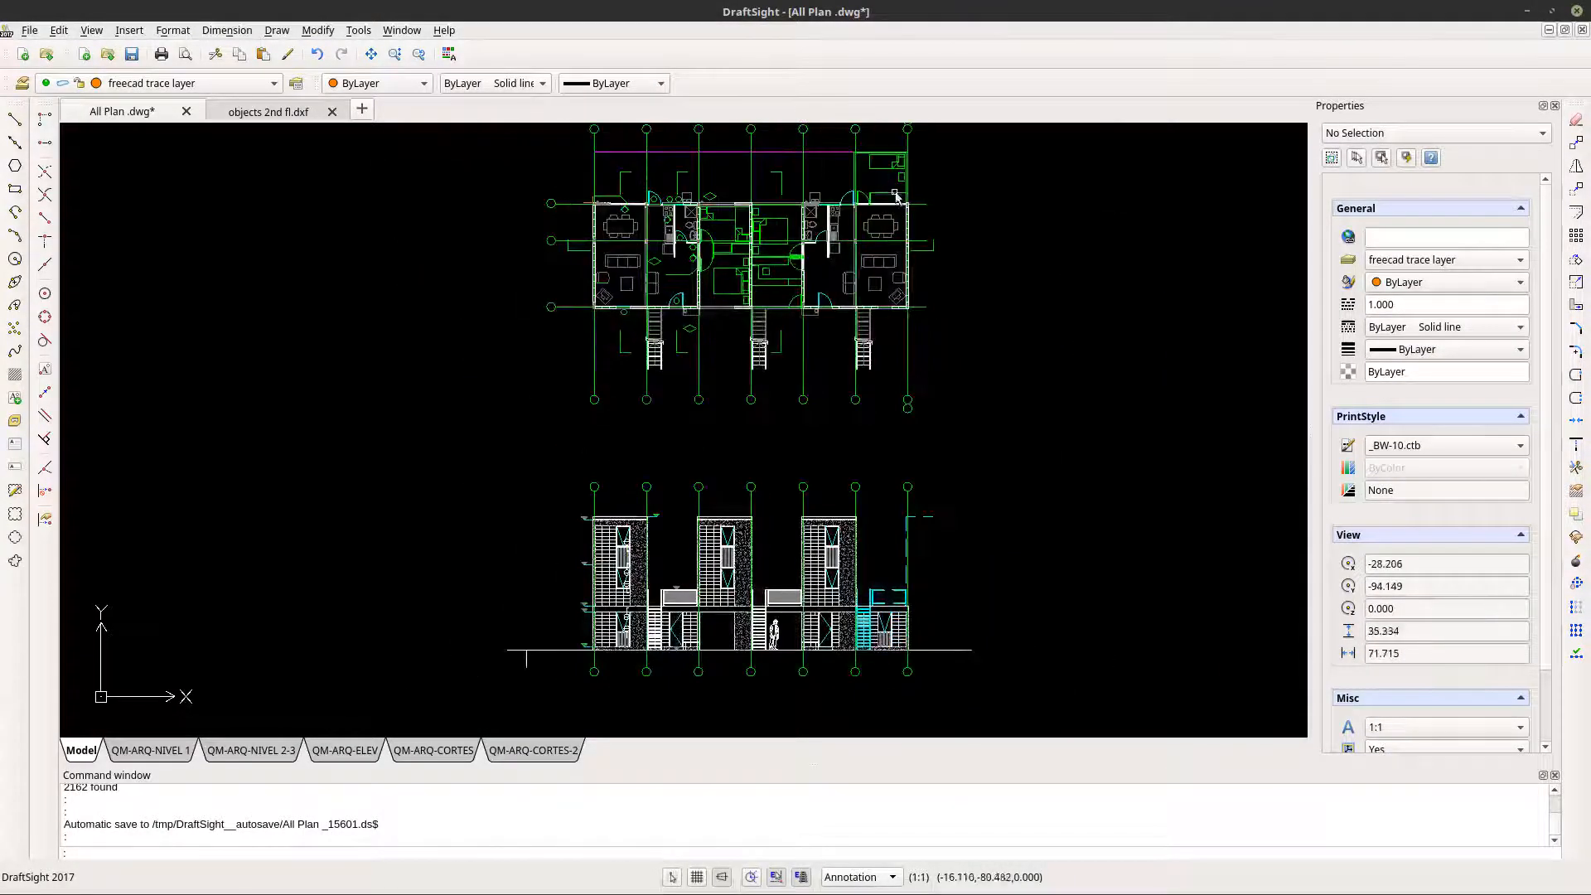
middle_click_drag(889, 217, 590, 661)
middle_click_drag(806, 322, 737, 474)
scroll(802, 400, "up", 3)
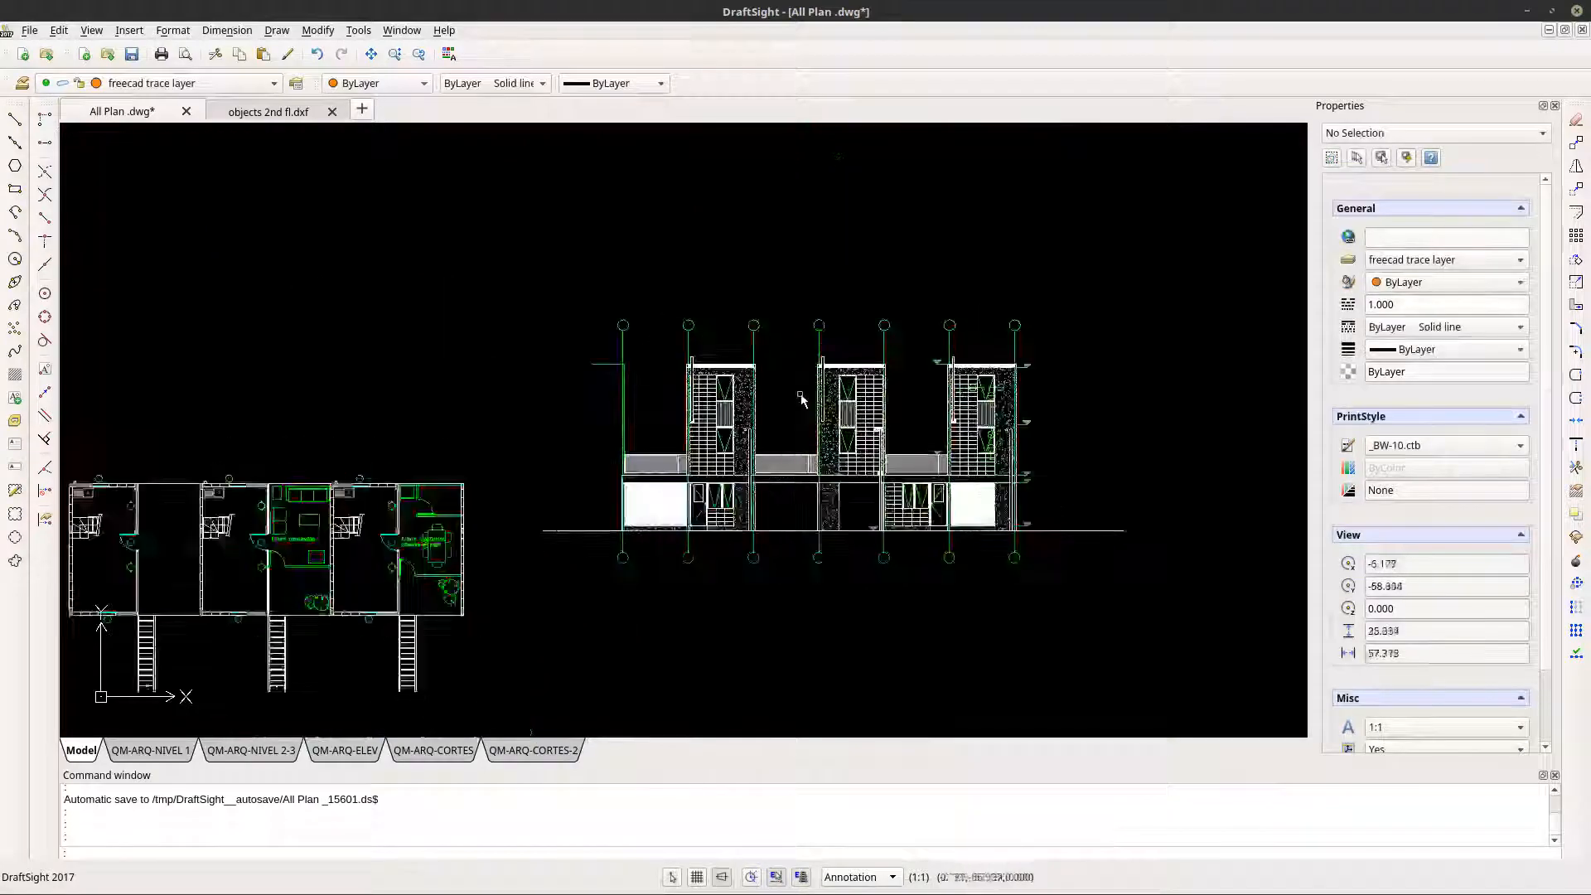
scroll(809, 410, "down", 4)
scroll(683, 358, "down", 2)
- Examine the long building section above the floor plans and the cross sections with the exterior stairs
middle_click_drag(581, 304, 767, 610)
scroll(730, 507, "up", 5)
scroll(730, 514, "up", 5)
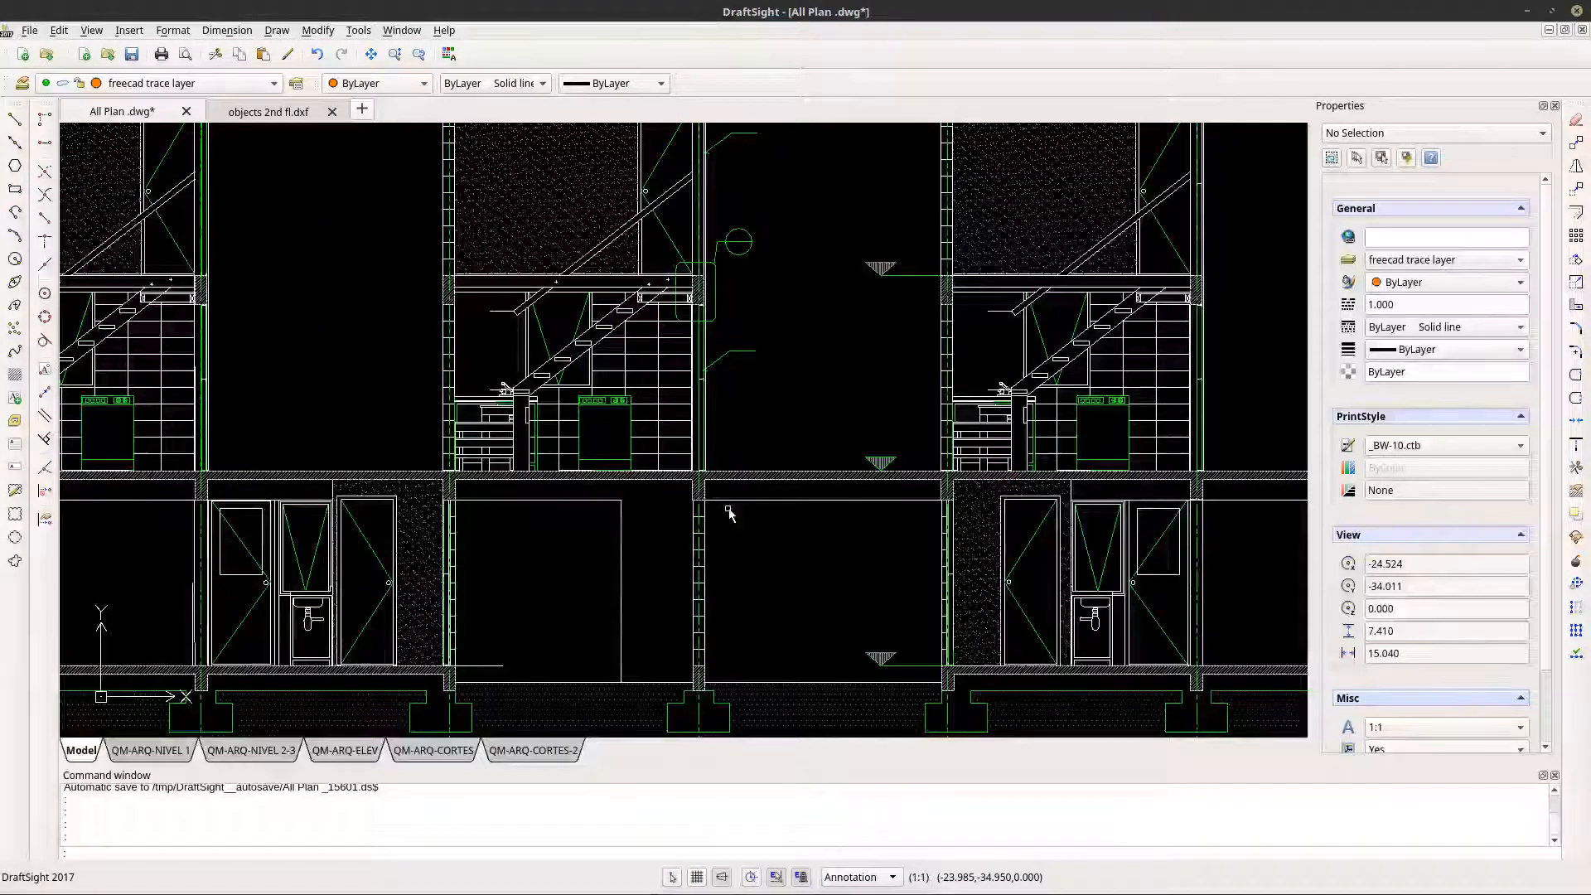
scroll(730, 514, "down", 6)
scroll(730, 514, "down", 6)
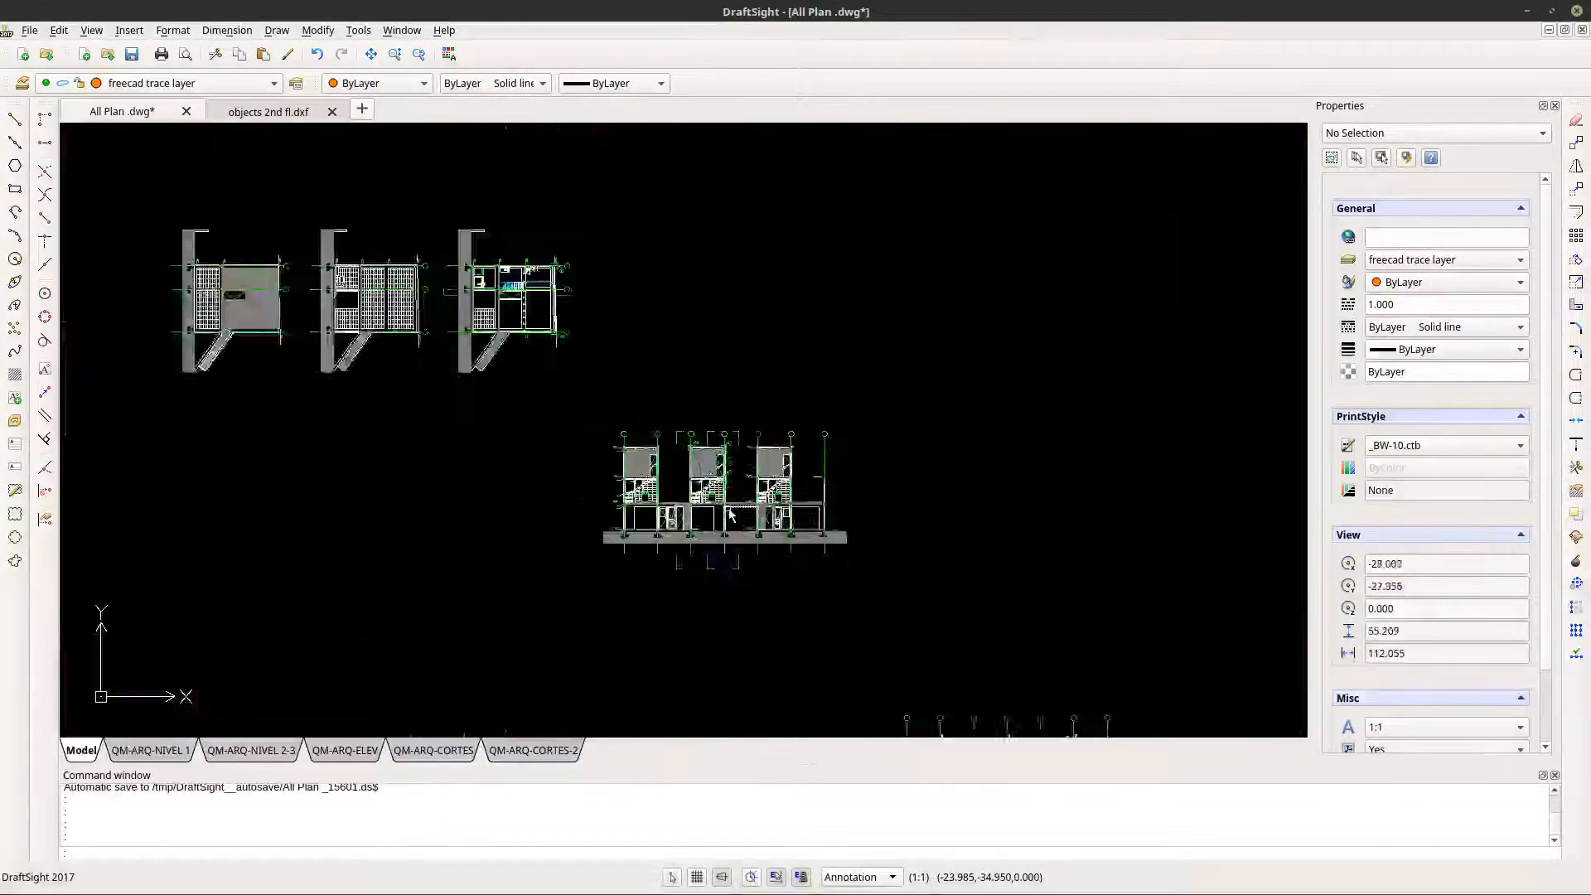
scroll(502, 356, "up", 4)
scroll(663, 364, "up", 4)
scroll(838, 416, "up", 2)
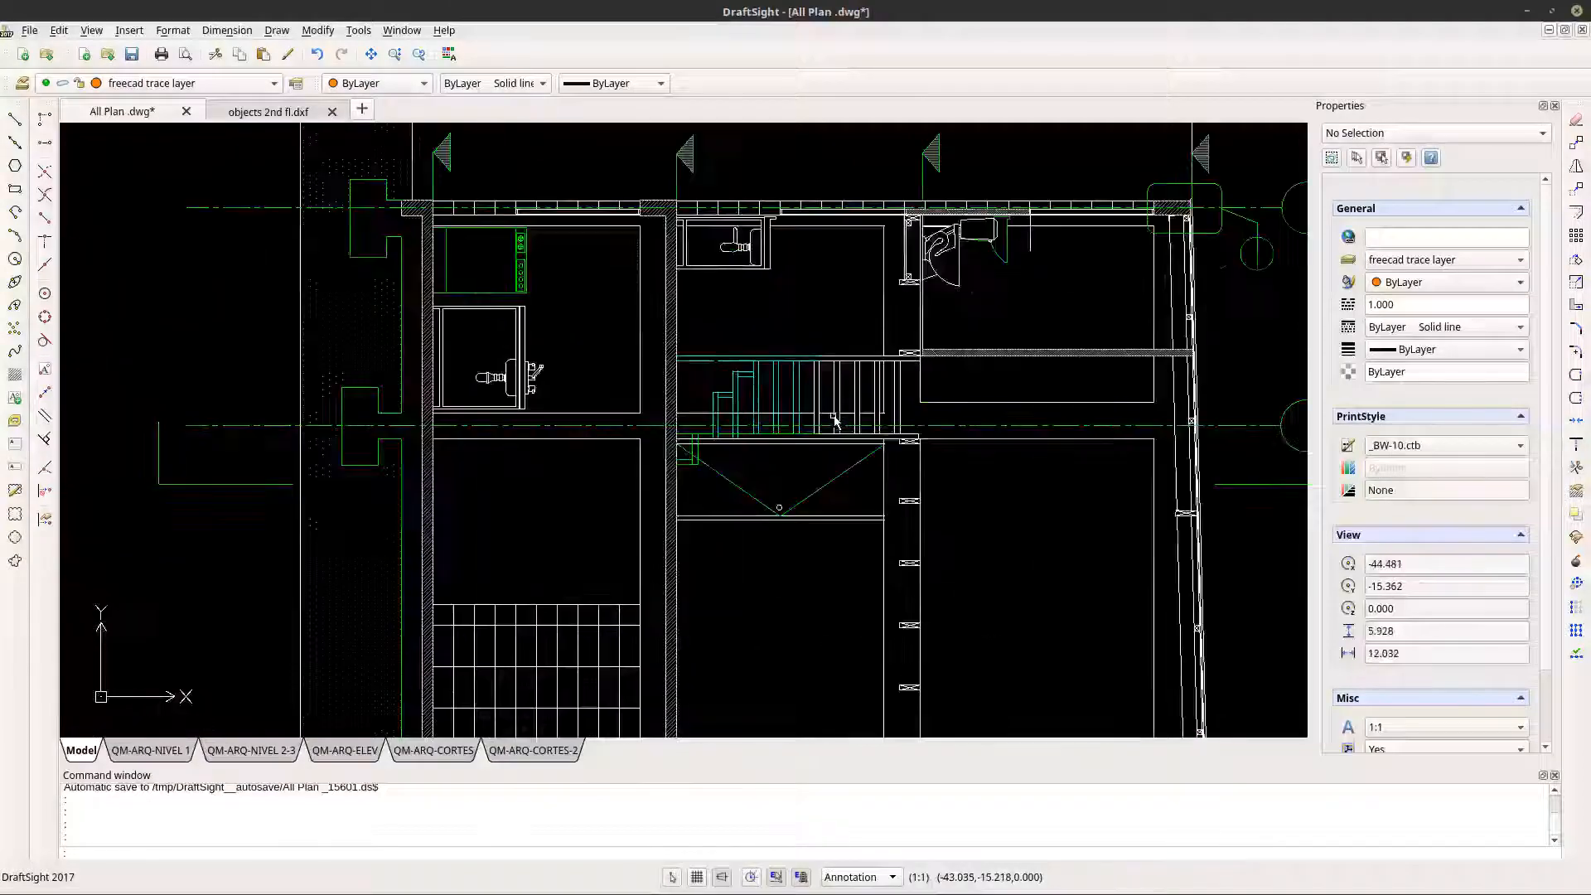
scroll(838, 419, "down", 7)
middle_click_drag(876, 528, 583, 352)
scroll(580, 354, "down", 1)
middle_click_drag(578, 355, 692, 287)
mouse_move(874, 552)
middle_mouse_down()
mouse_move(676, 557)
mouse_move(613, 495)
middle_mouse_up()
scroll(635, 489, "down", 1)
middle_click_drag(637, 488, 640, 439)
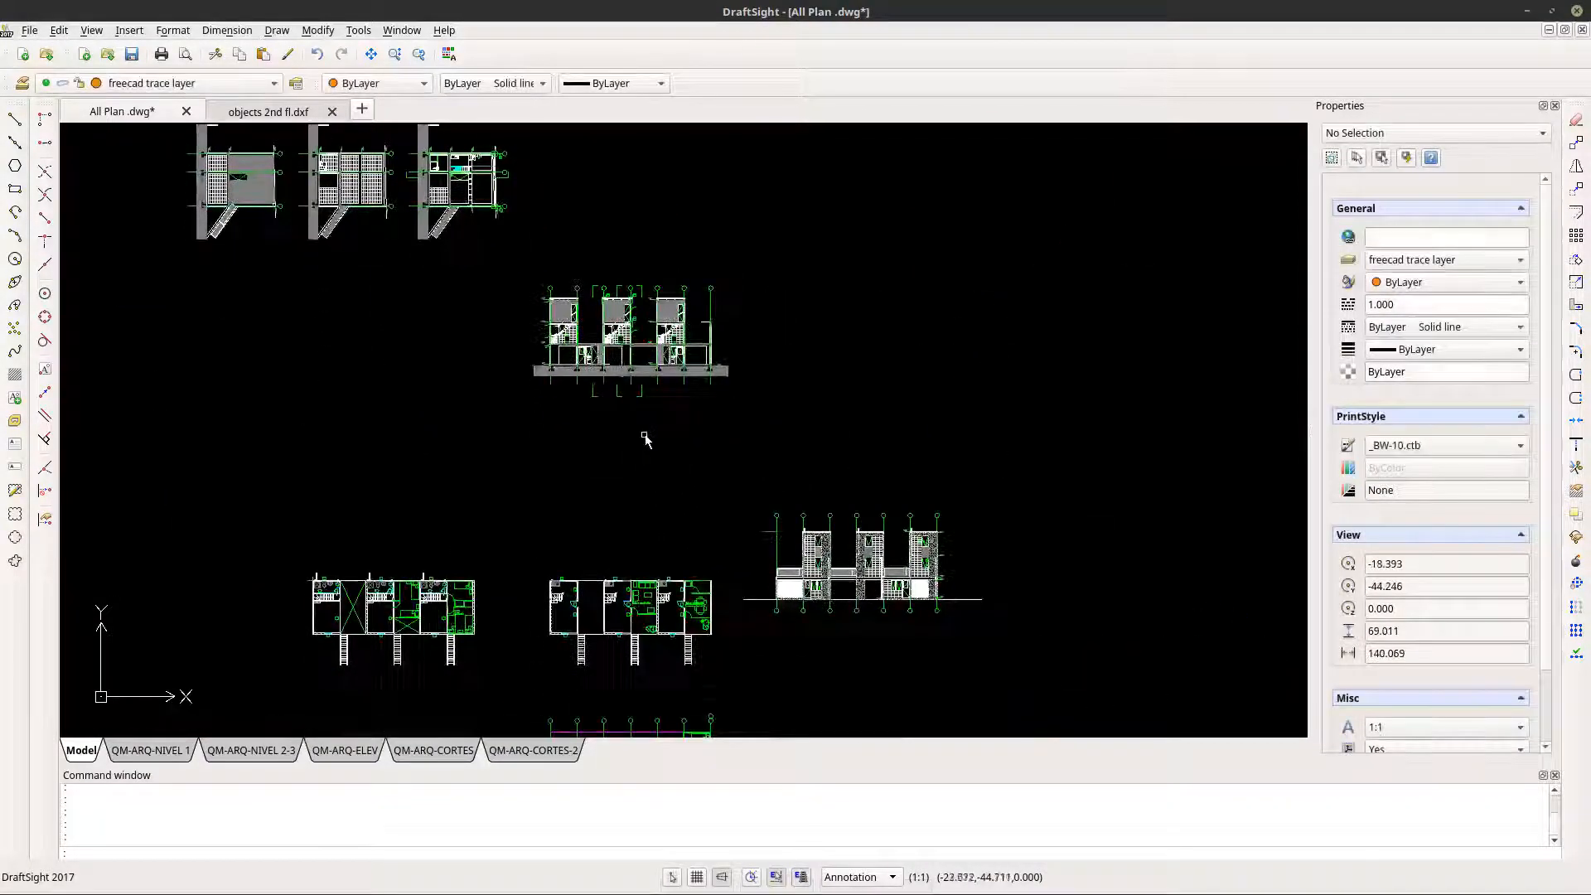
scroll(646, 419, "up", 2)
middle_click_drag(632, 252, 621, 408)
scroll(600, 409, "up", 4)
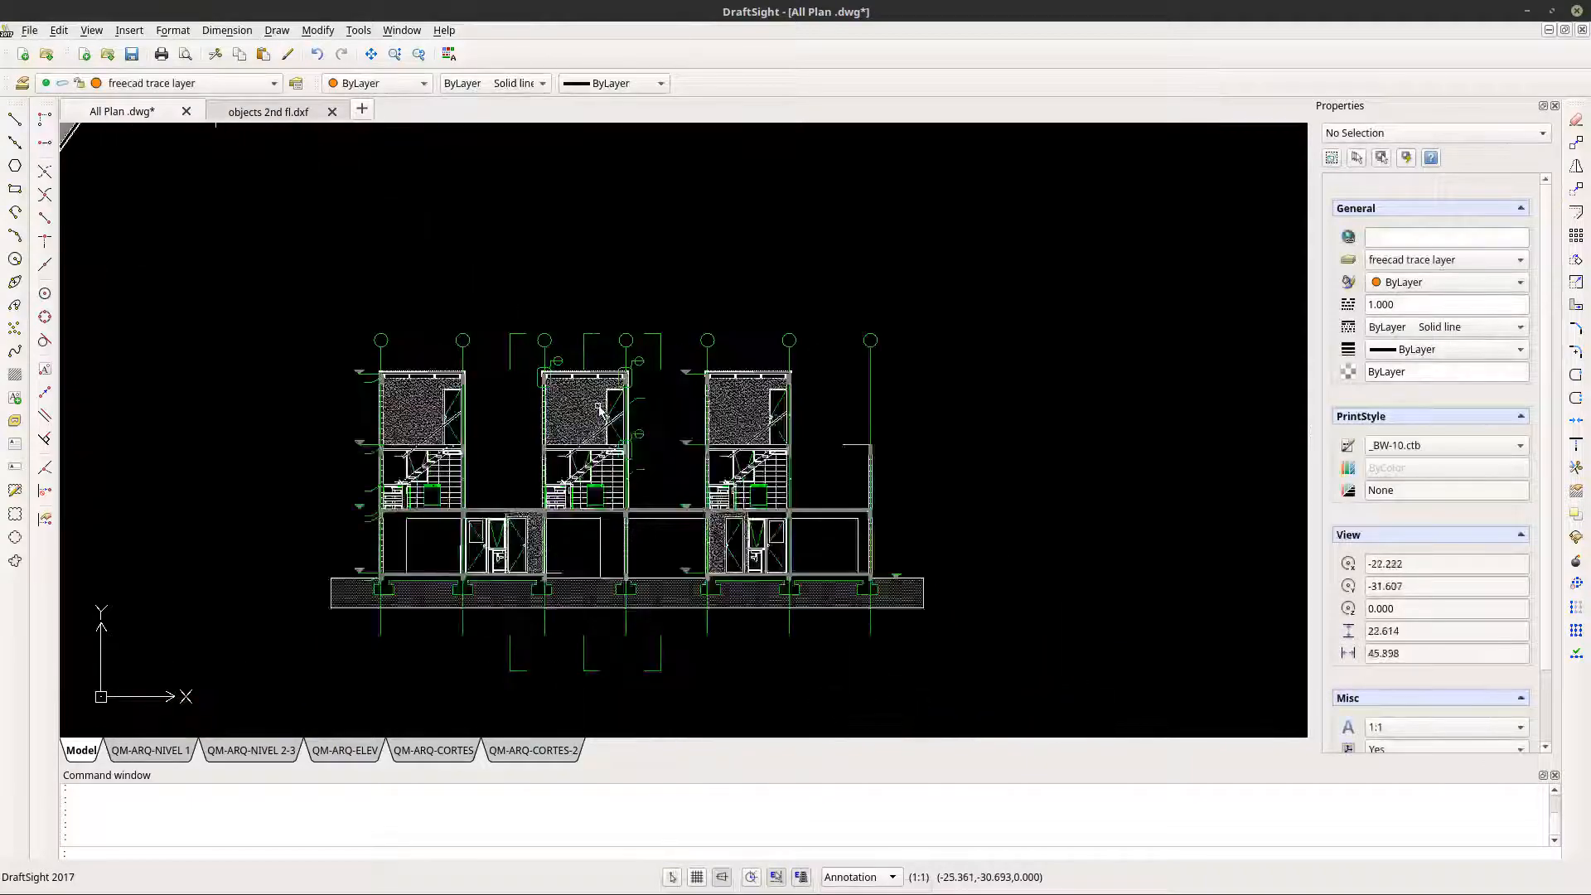
- Copy the whole elevation below the first floor plan, including its ground line and all axis bubbles
scroll(600, 416, "down", 5)
middle_click_drag(665, 486, 675, 291)
scroll(677, 339, "down", 3)
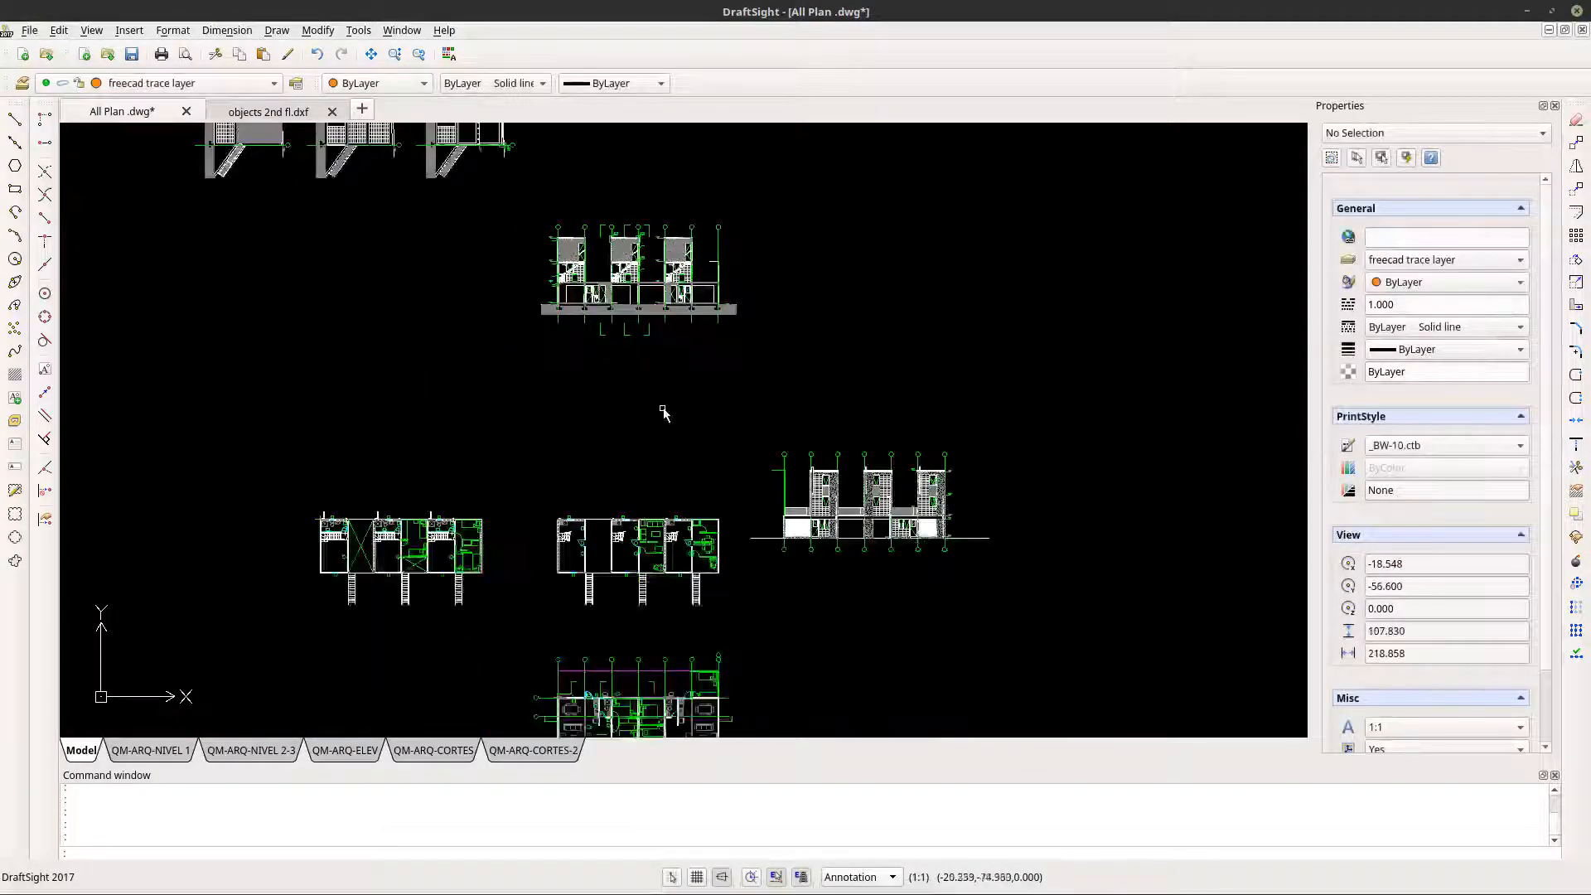
middle_click_drag(622, 624, 658, 497)
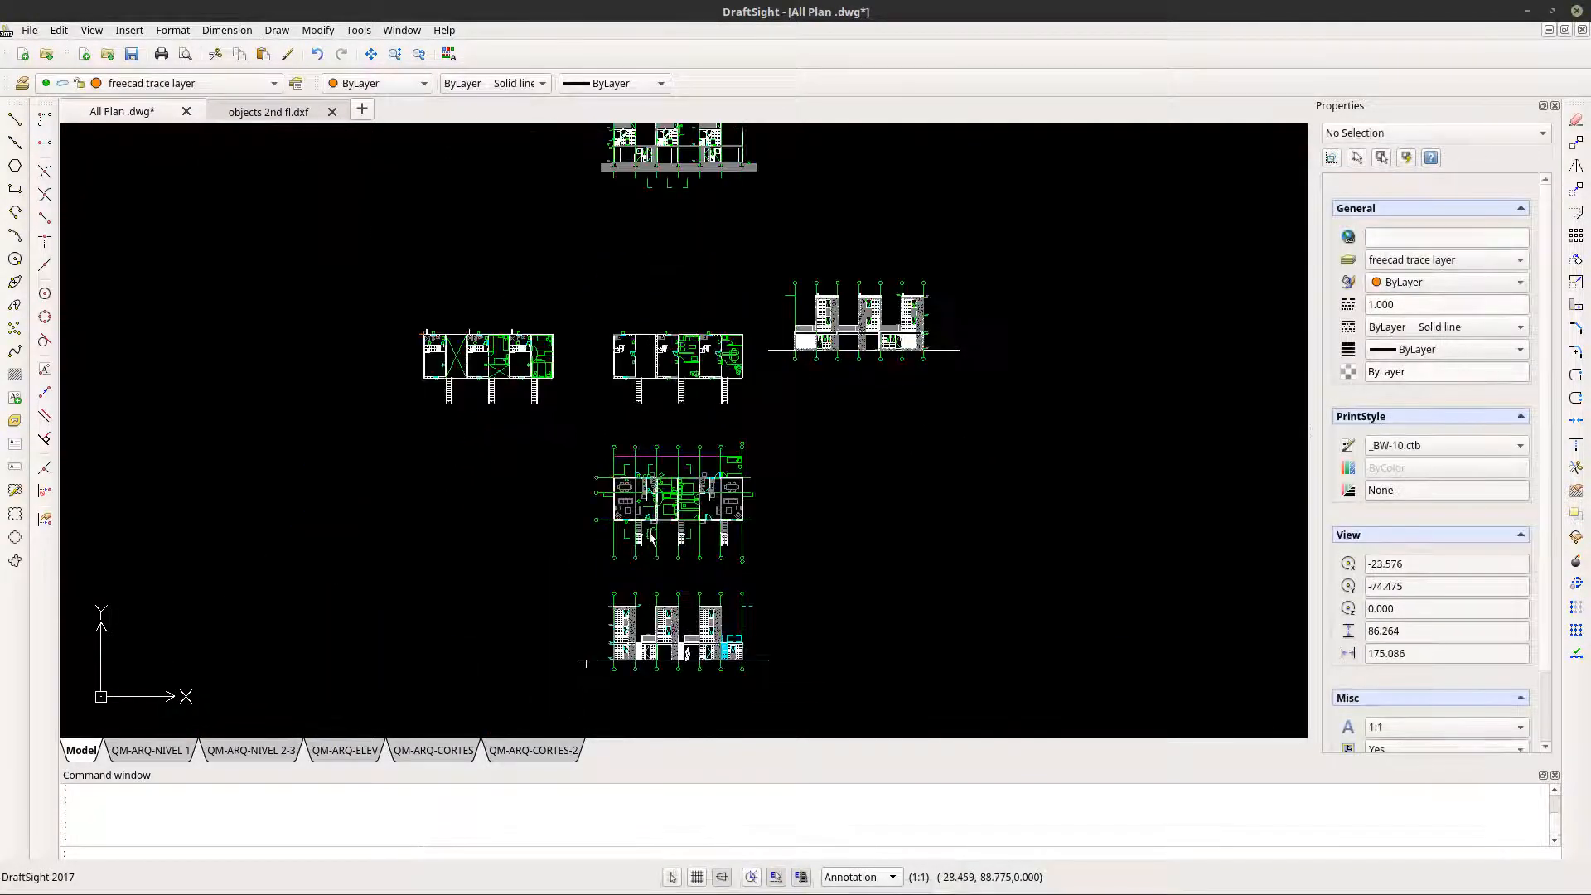
scroll(661, 501, "up", 5)
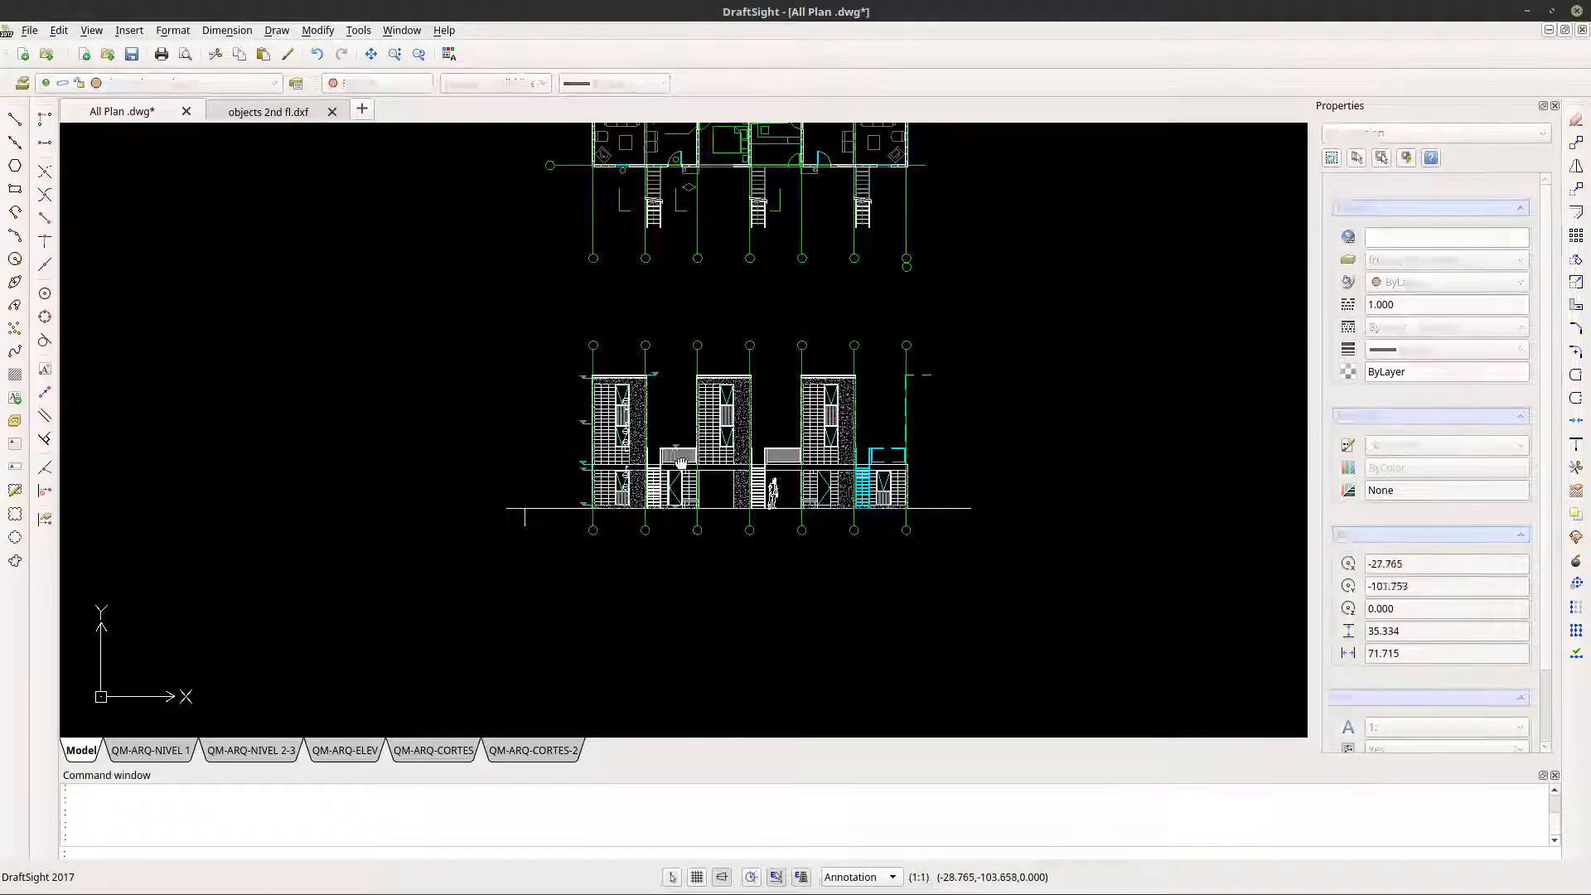
middle_click_drag(543, 386, 451, 462)
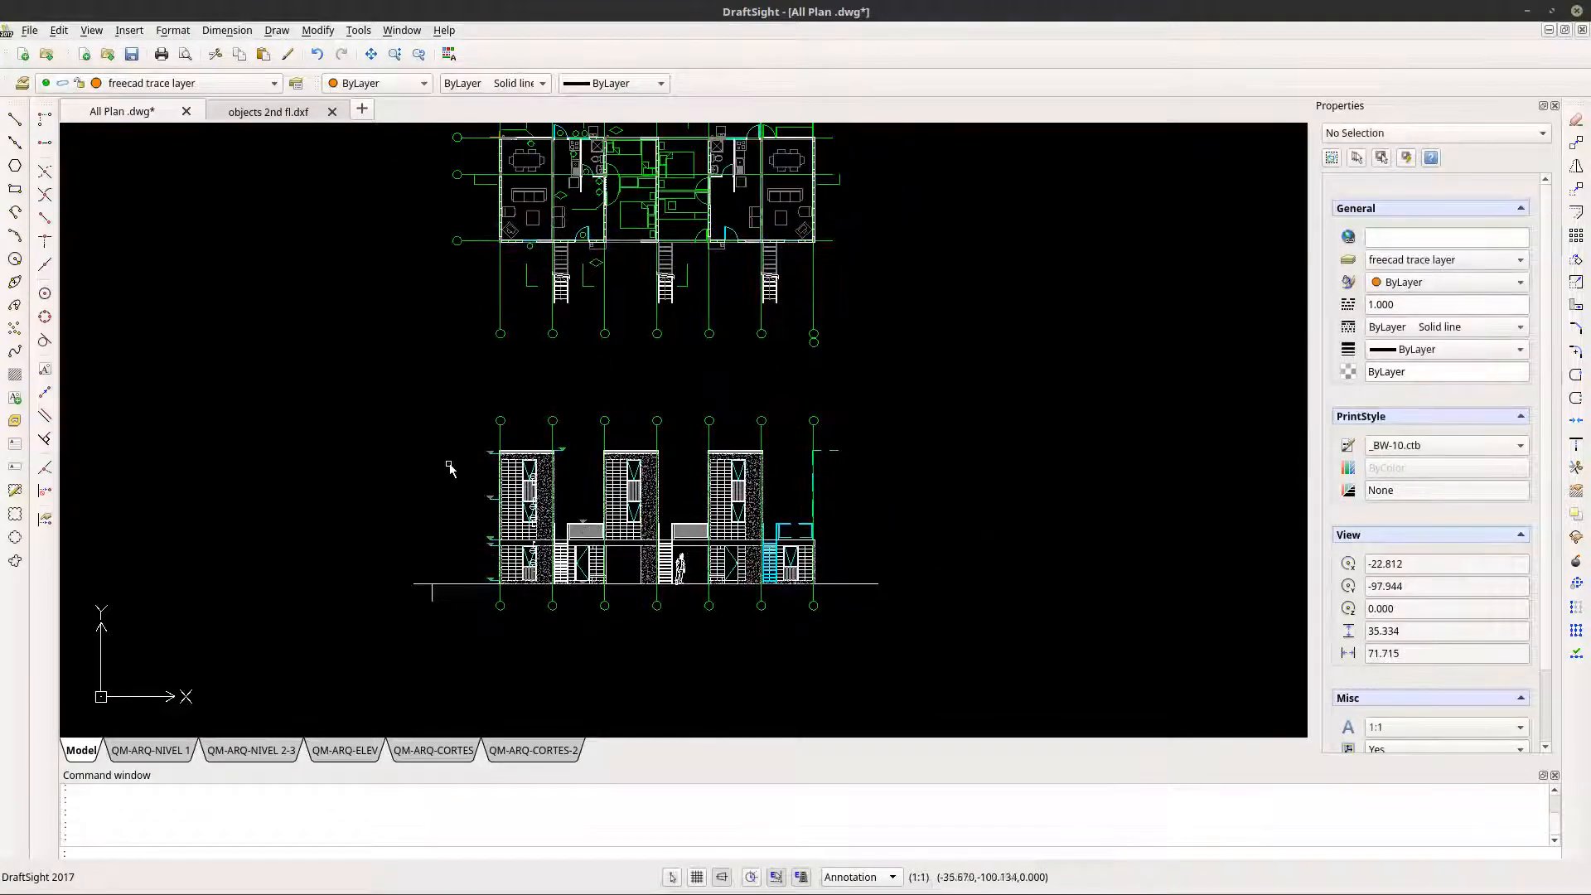
left_click(382, 439)
left_click(933, 633)
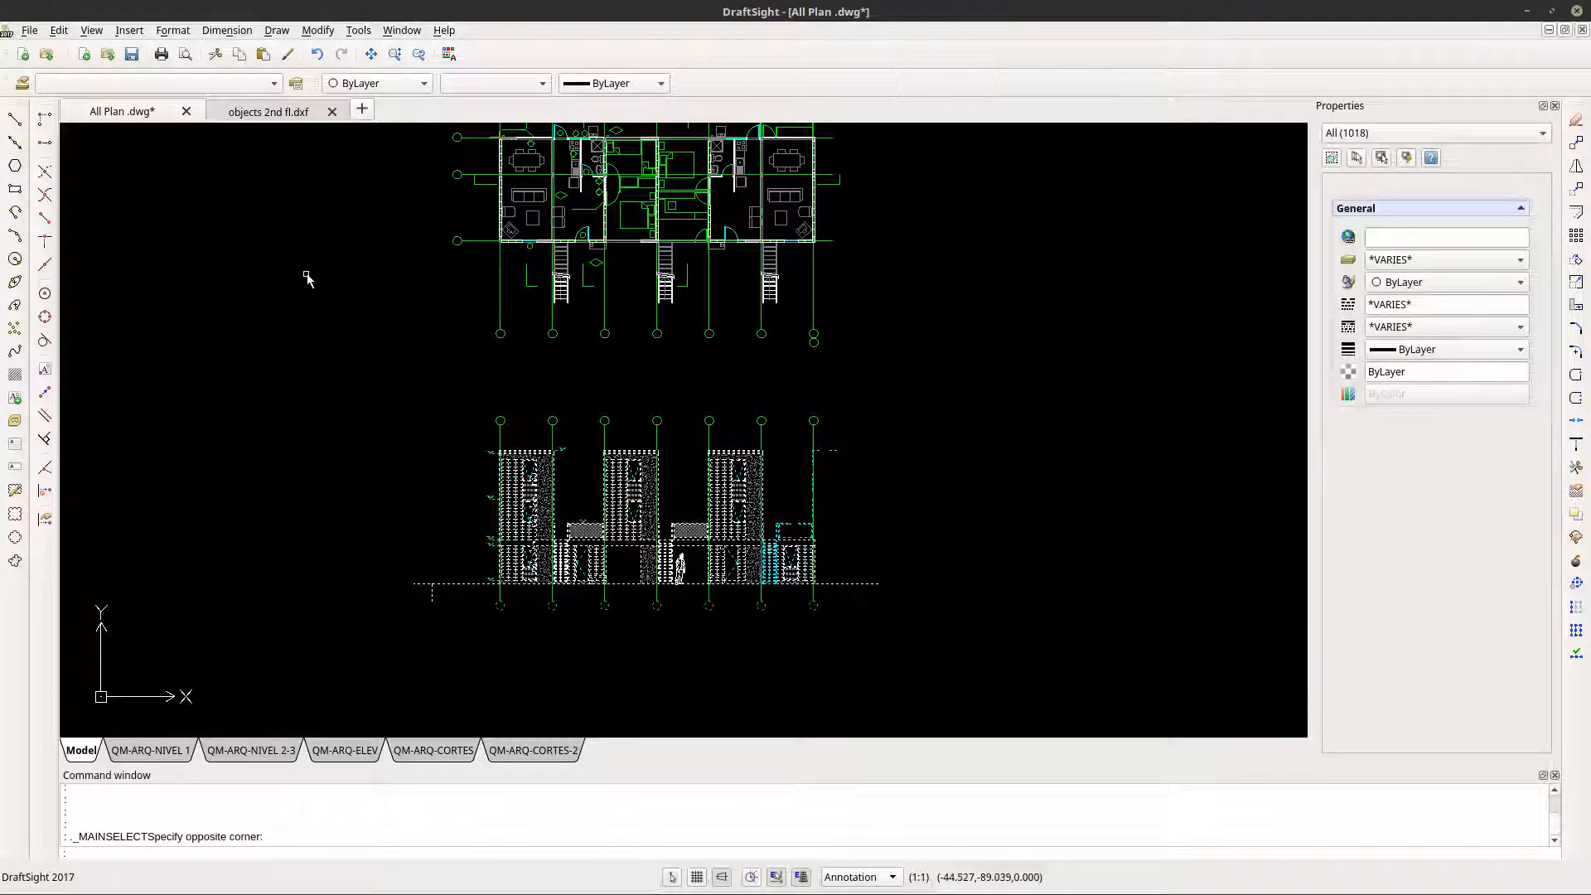
left_click(343, 370)
left_click(938, 646)
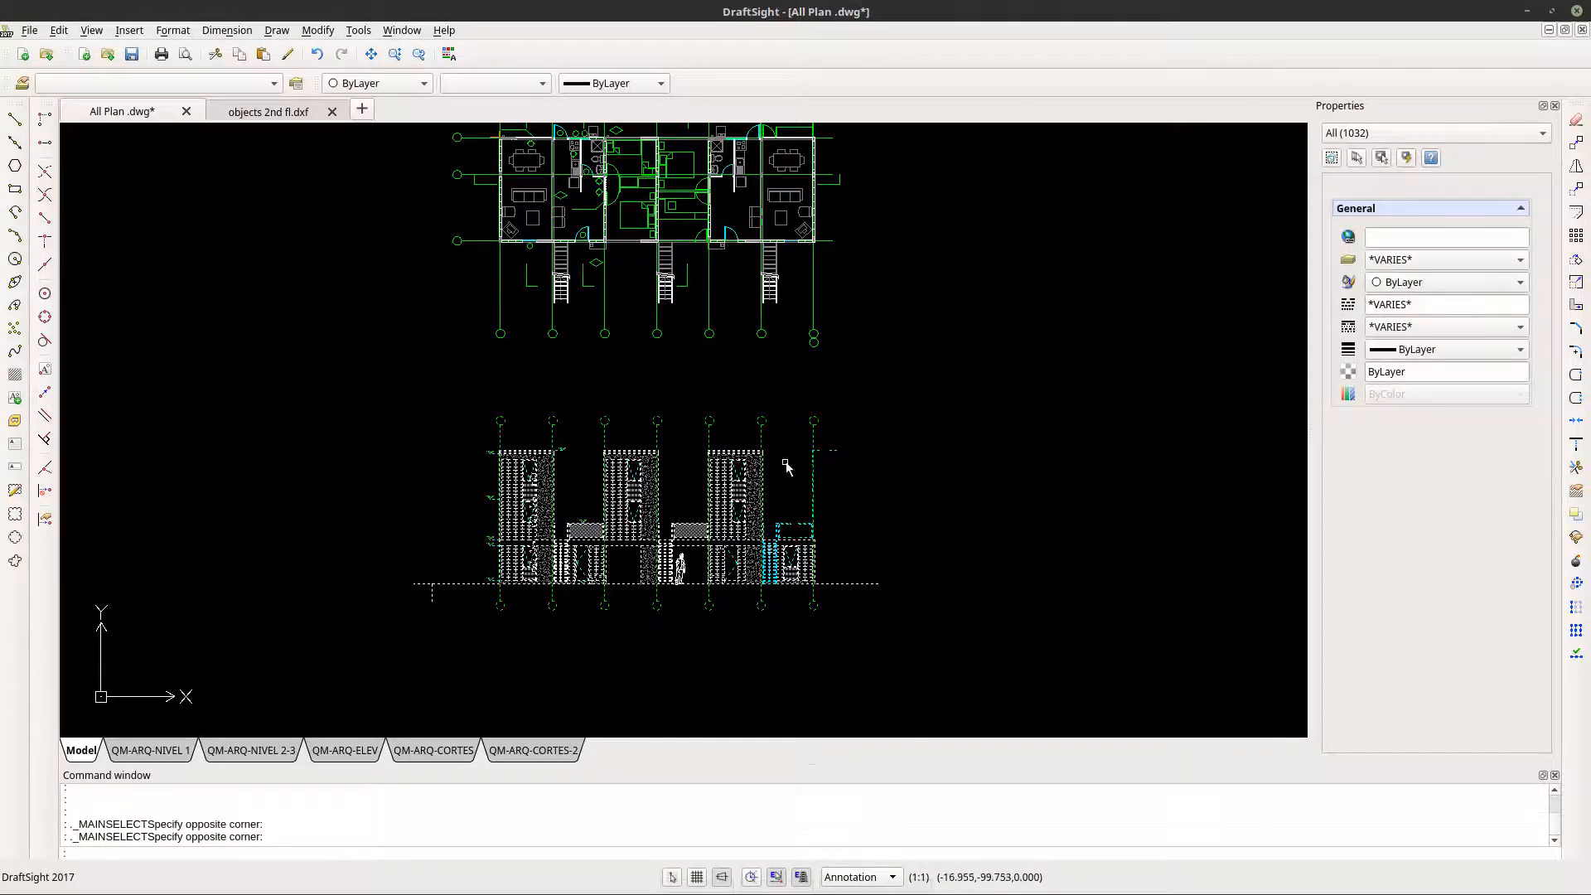
scroll(729, 468, "up", 10)
scroll(723, 479, "down", 10)
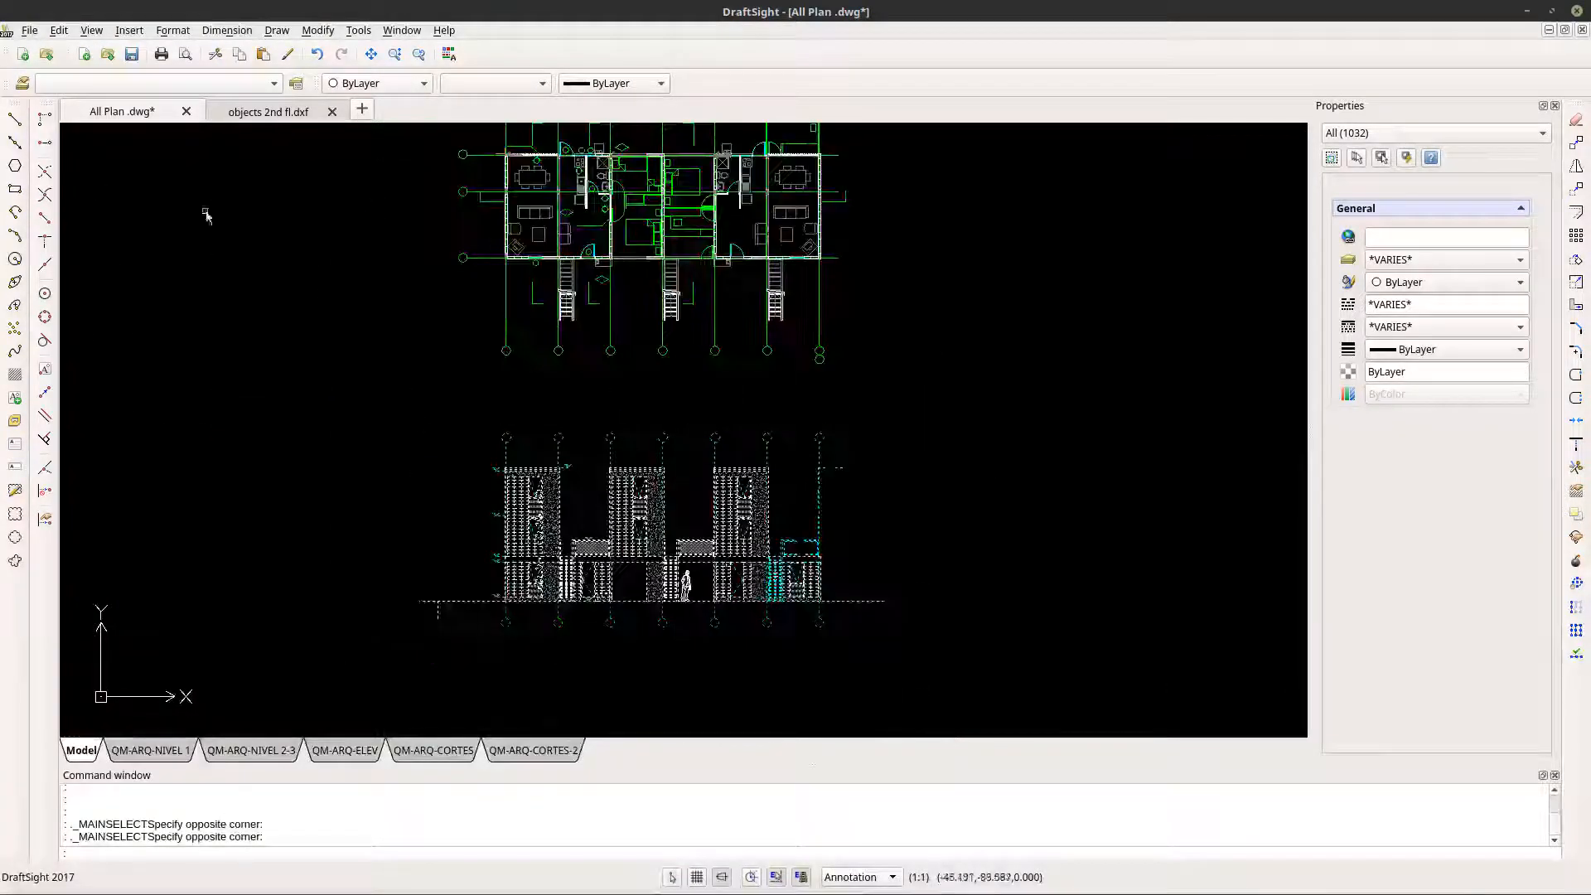
left_click(29, 30)
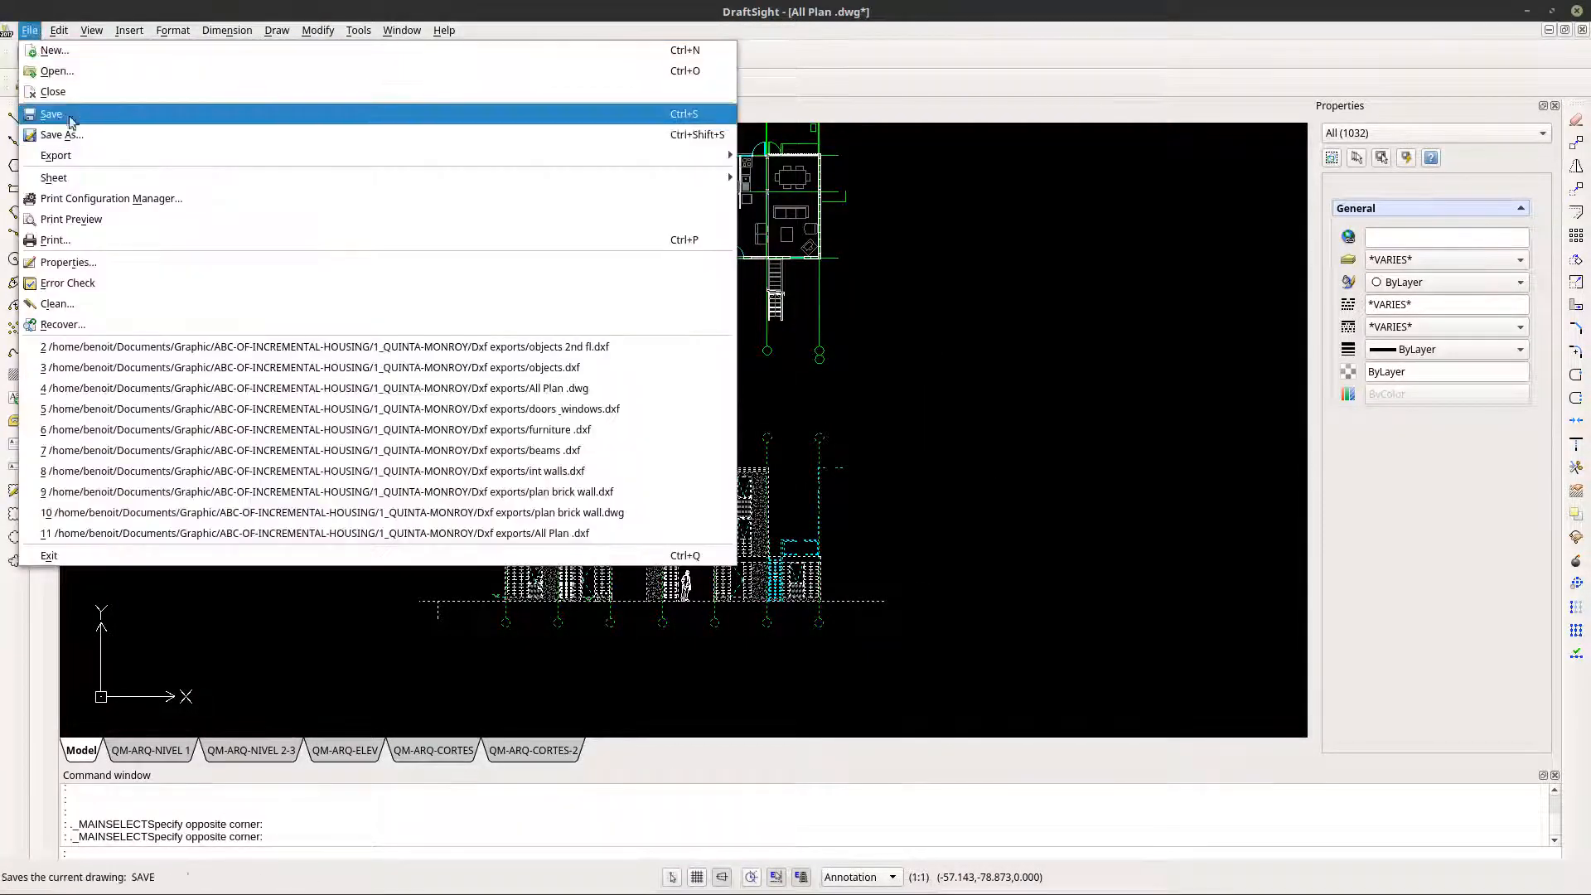
mouse_move(59, 29)
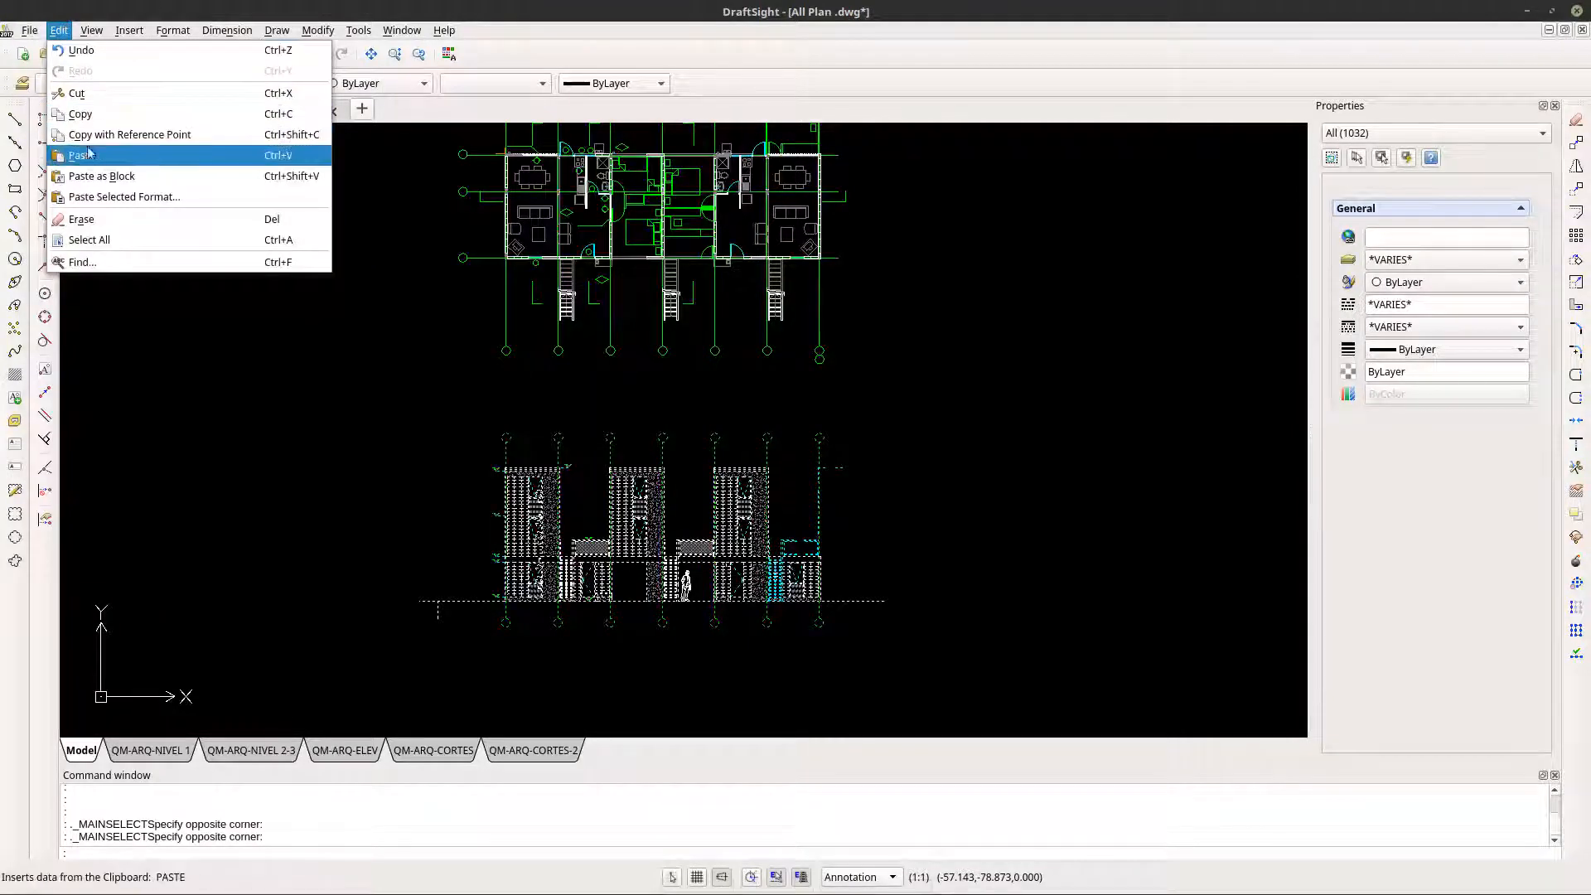
left_click(87, 114)
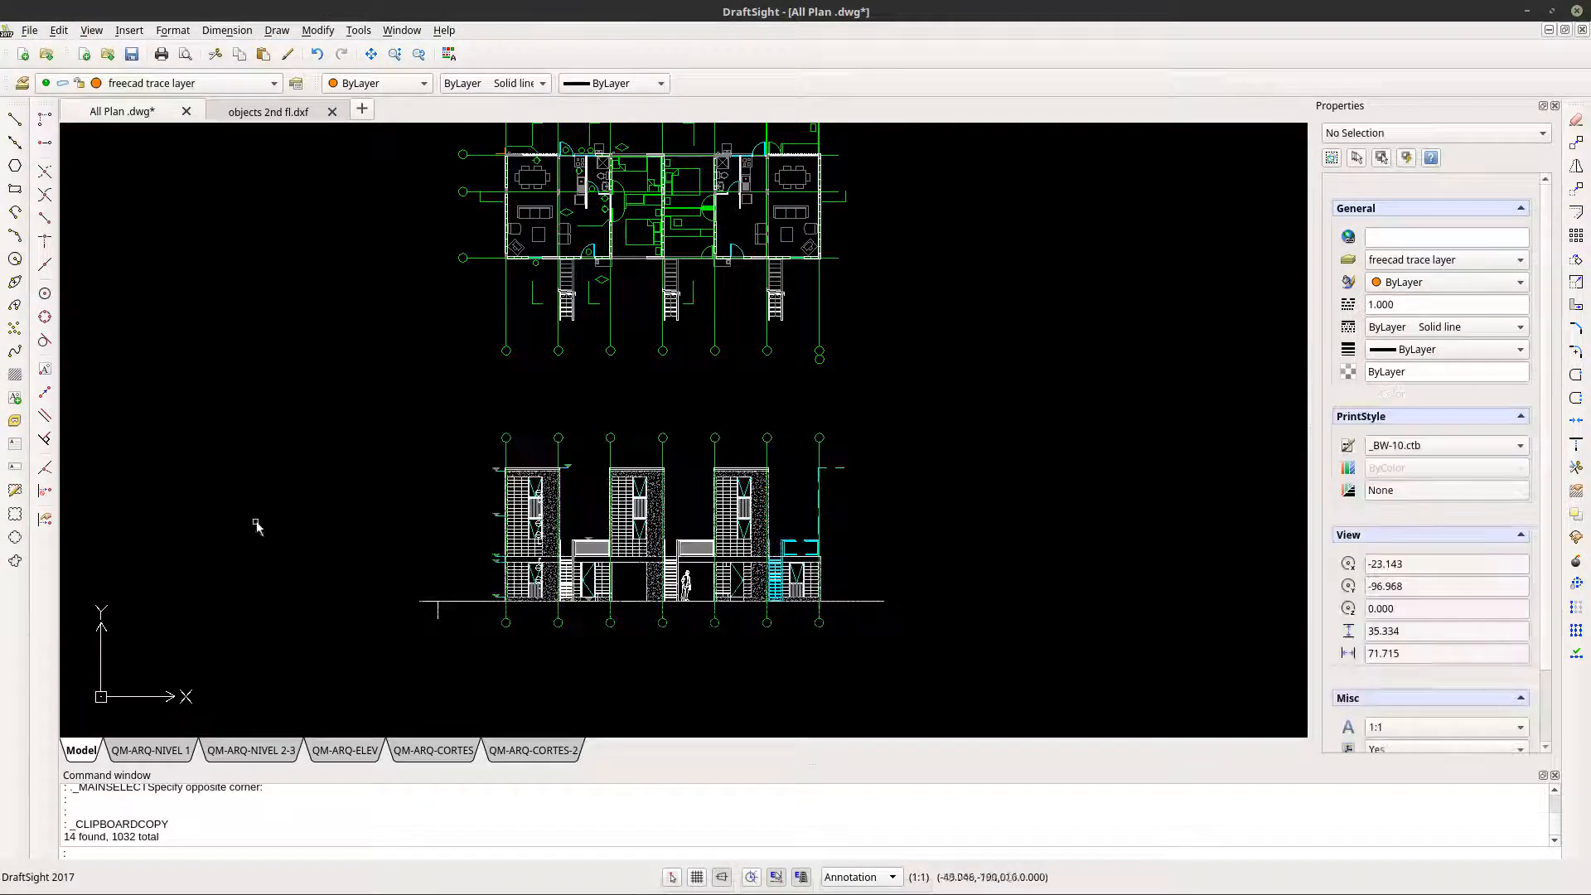
- Paste the copied elevation into objects 2nd fl.dxf, beside the existing floor plan block
left_click(263, 111)
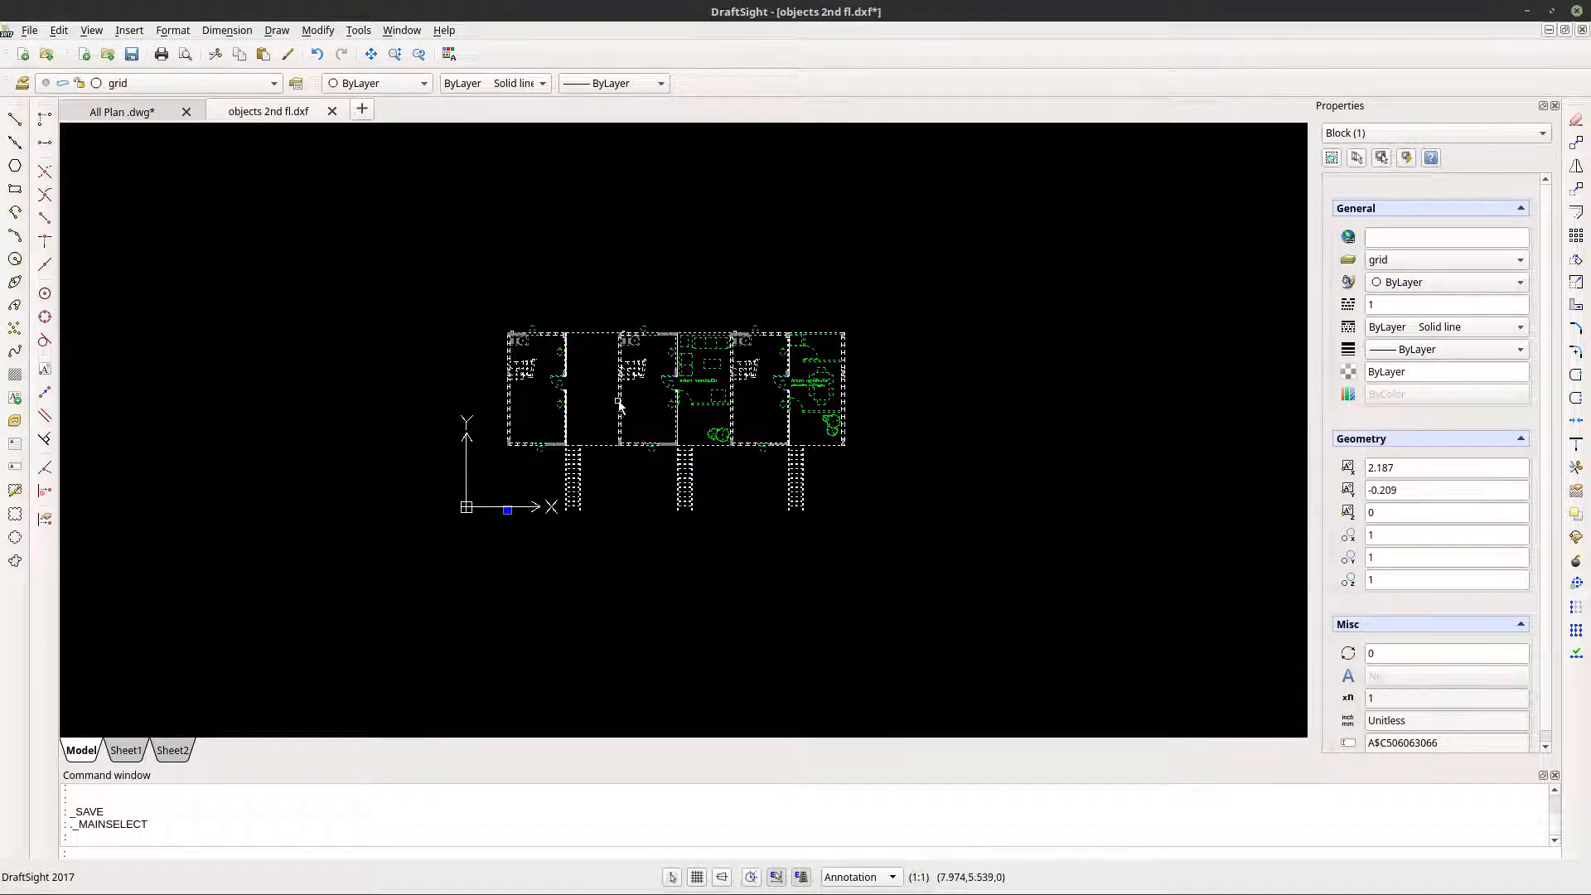
scroll(615, 406, "up", 1)
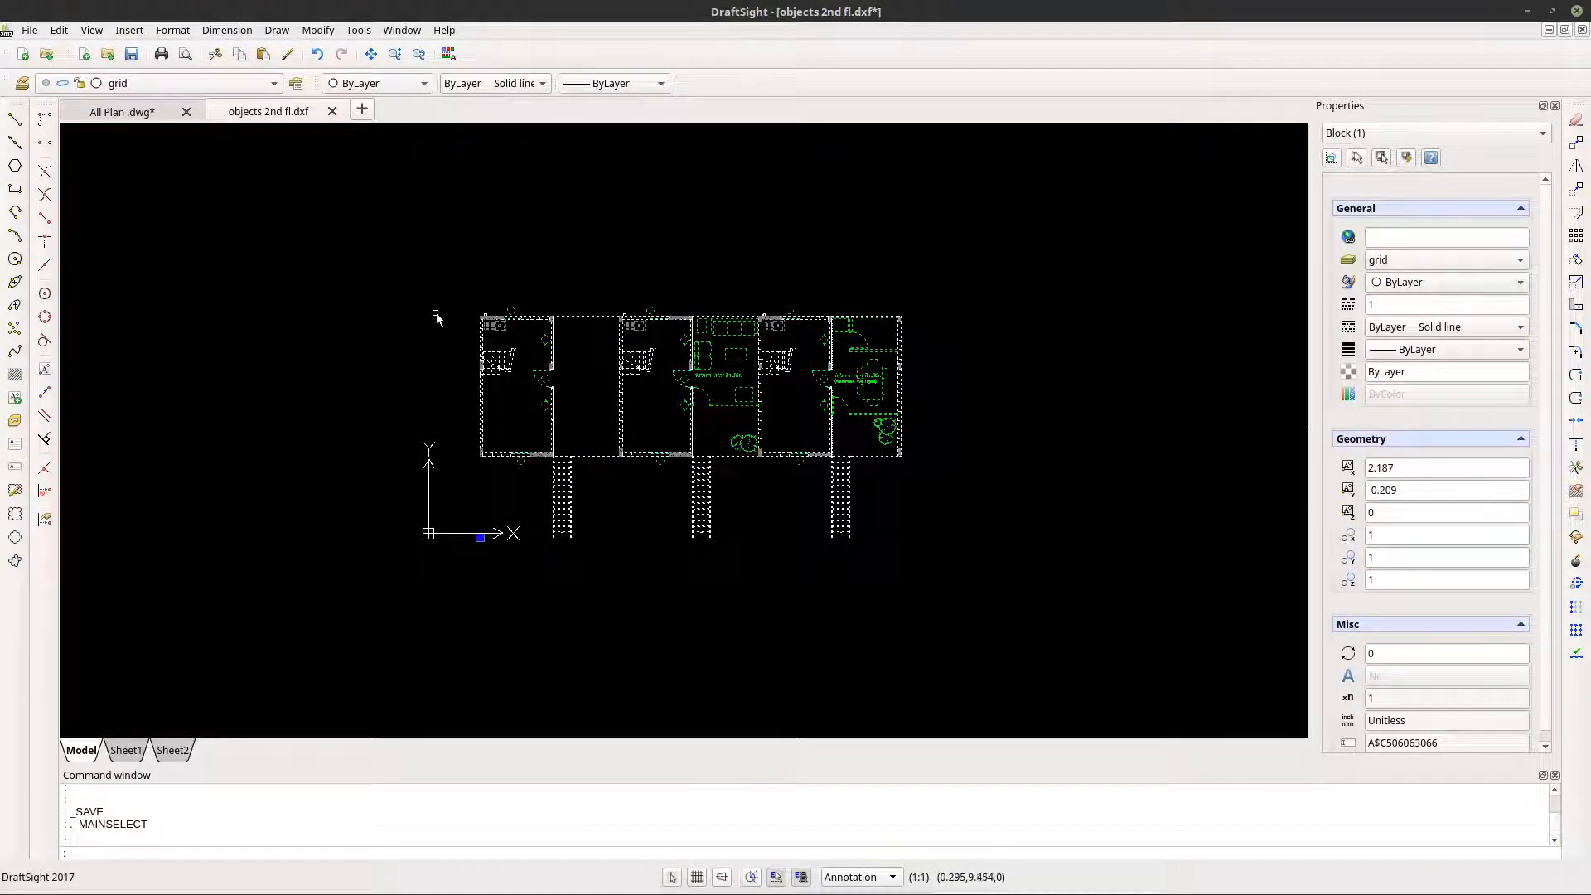
left_click(59, 31)
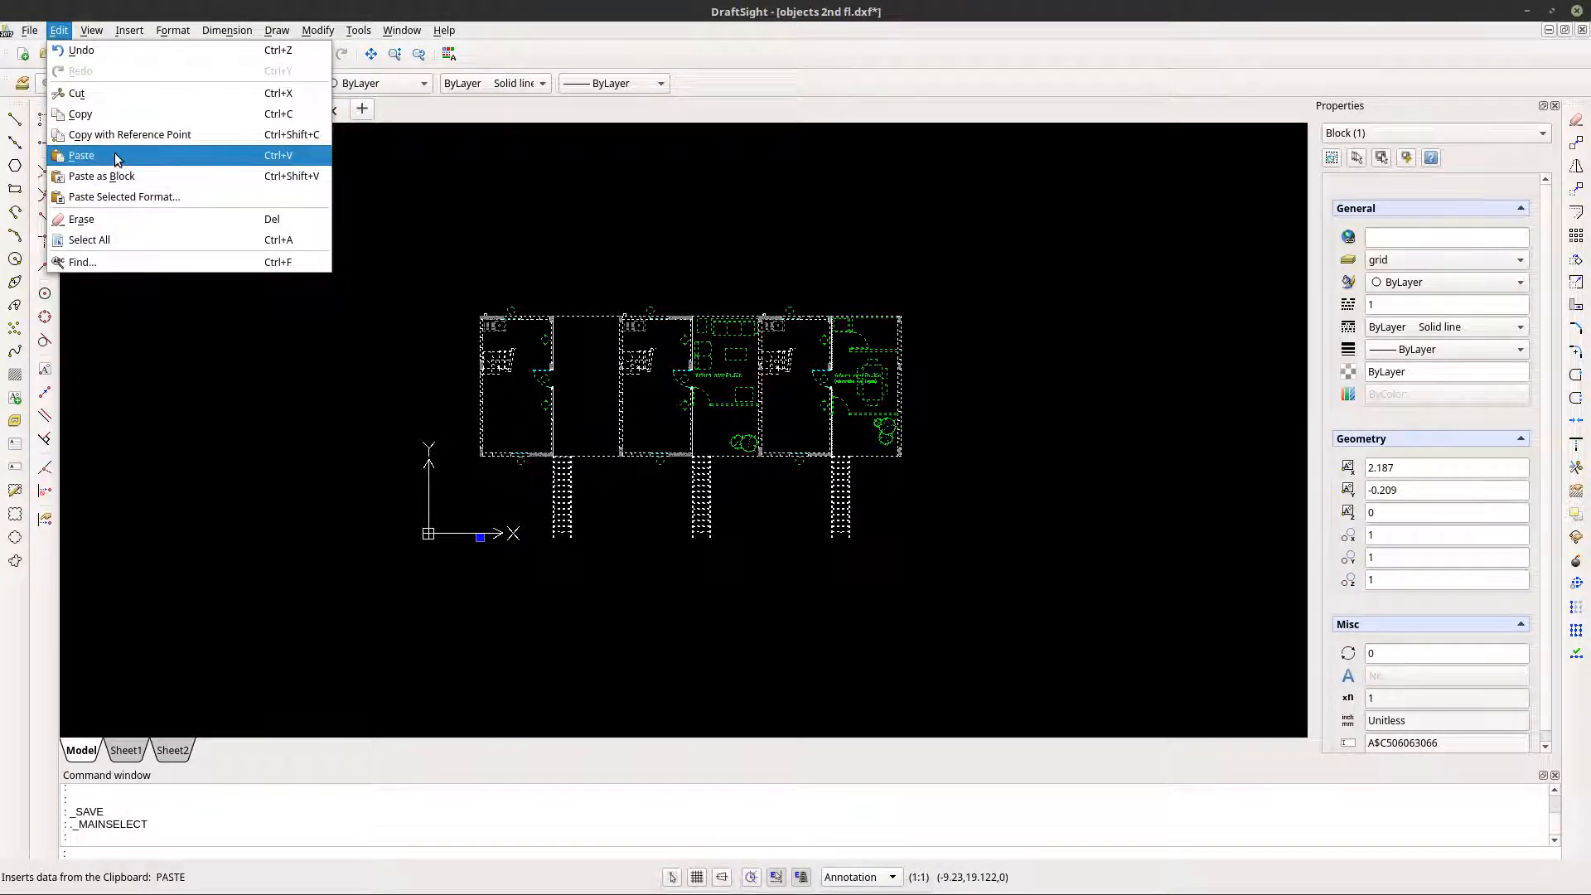
left_click(81, 156)
scroll(465, 461, "down", 5)
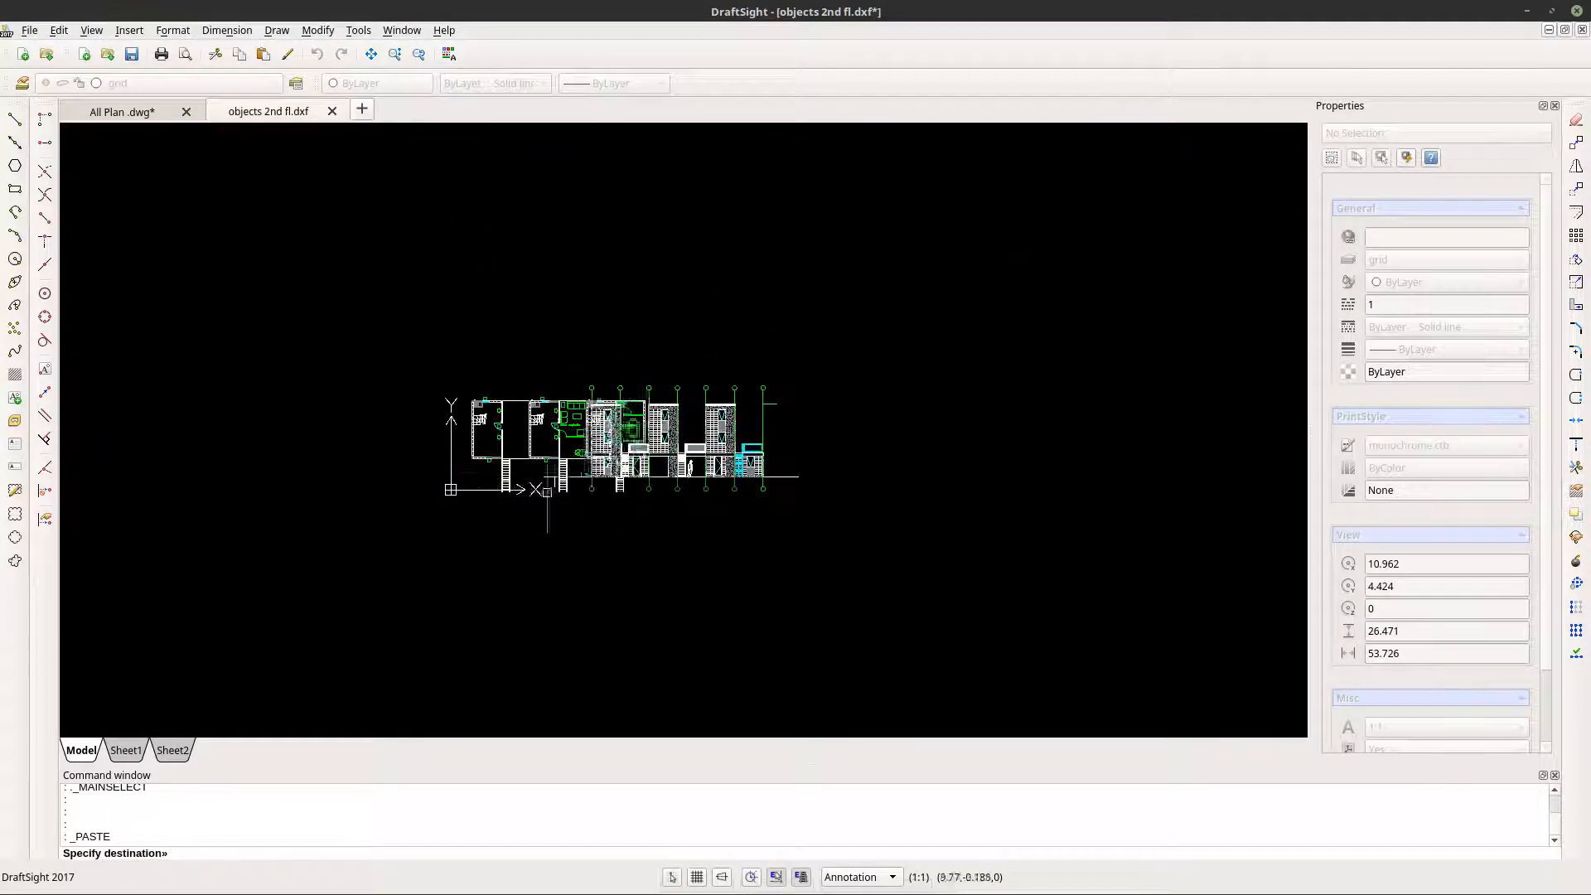
left_click(630, 504)
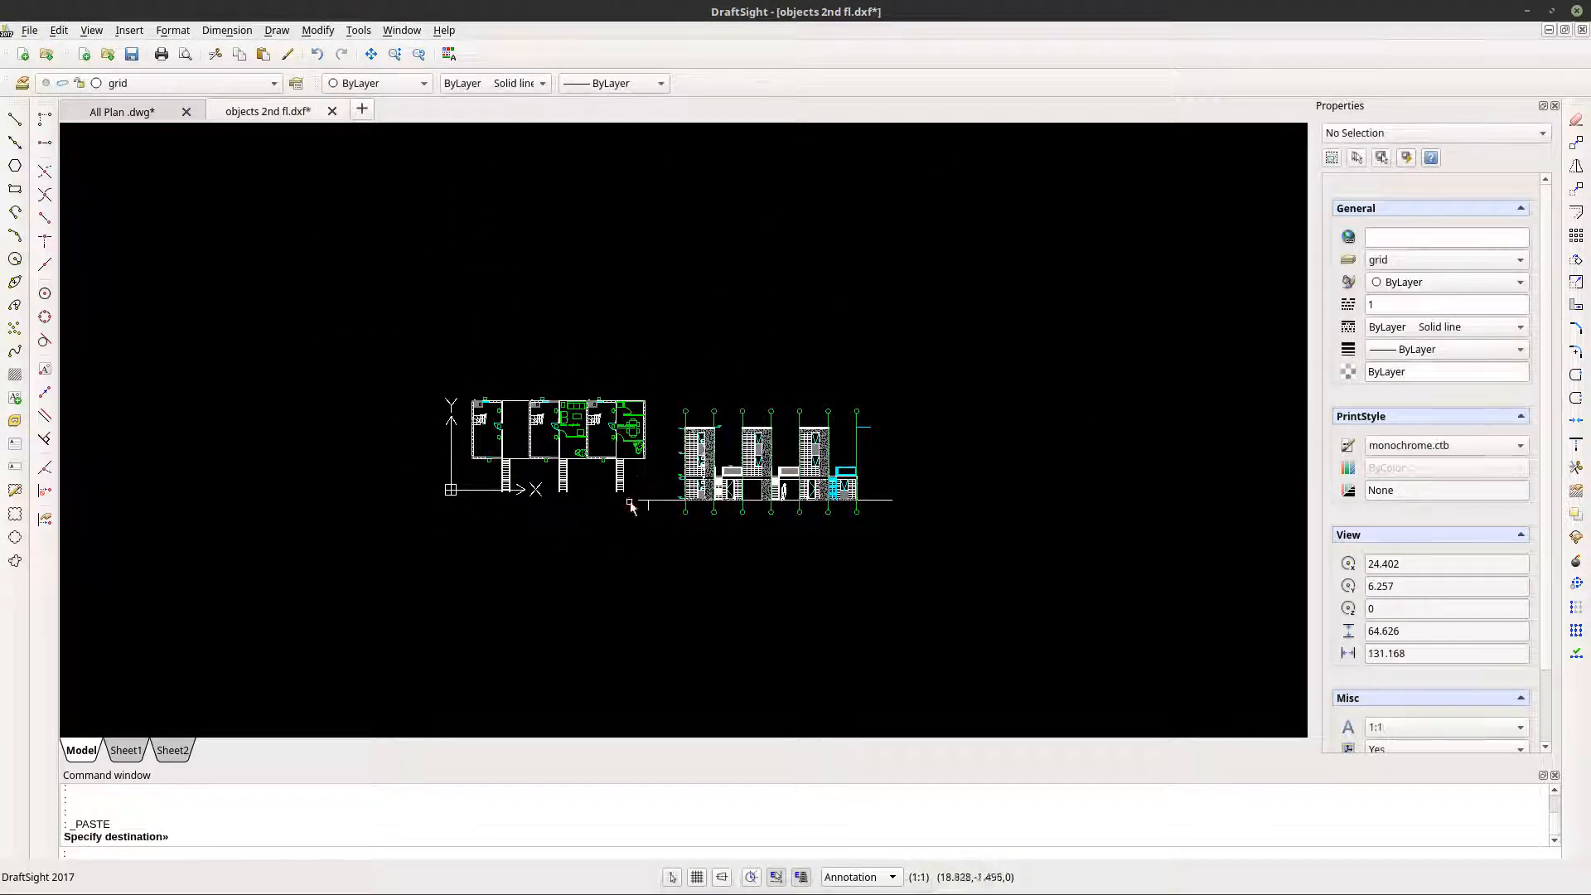
- Delete the floor plan block beside the pasted elevation and select a polyline on the elevation's first tower
left_click(636, 440)
key("Delete")
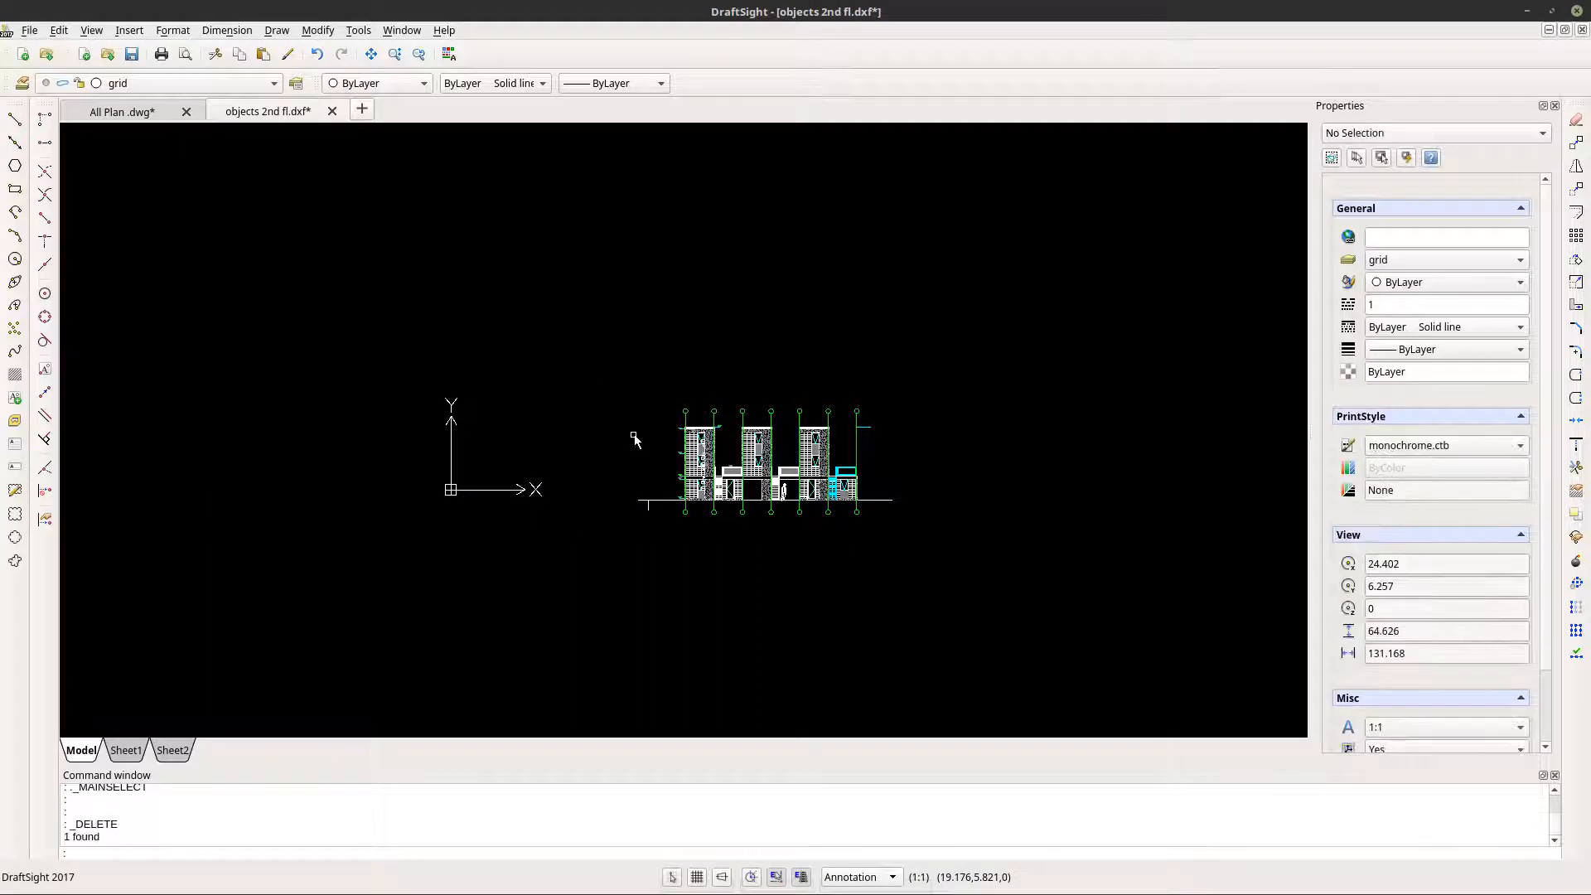
left_click(703, 471)
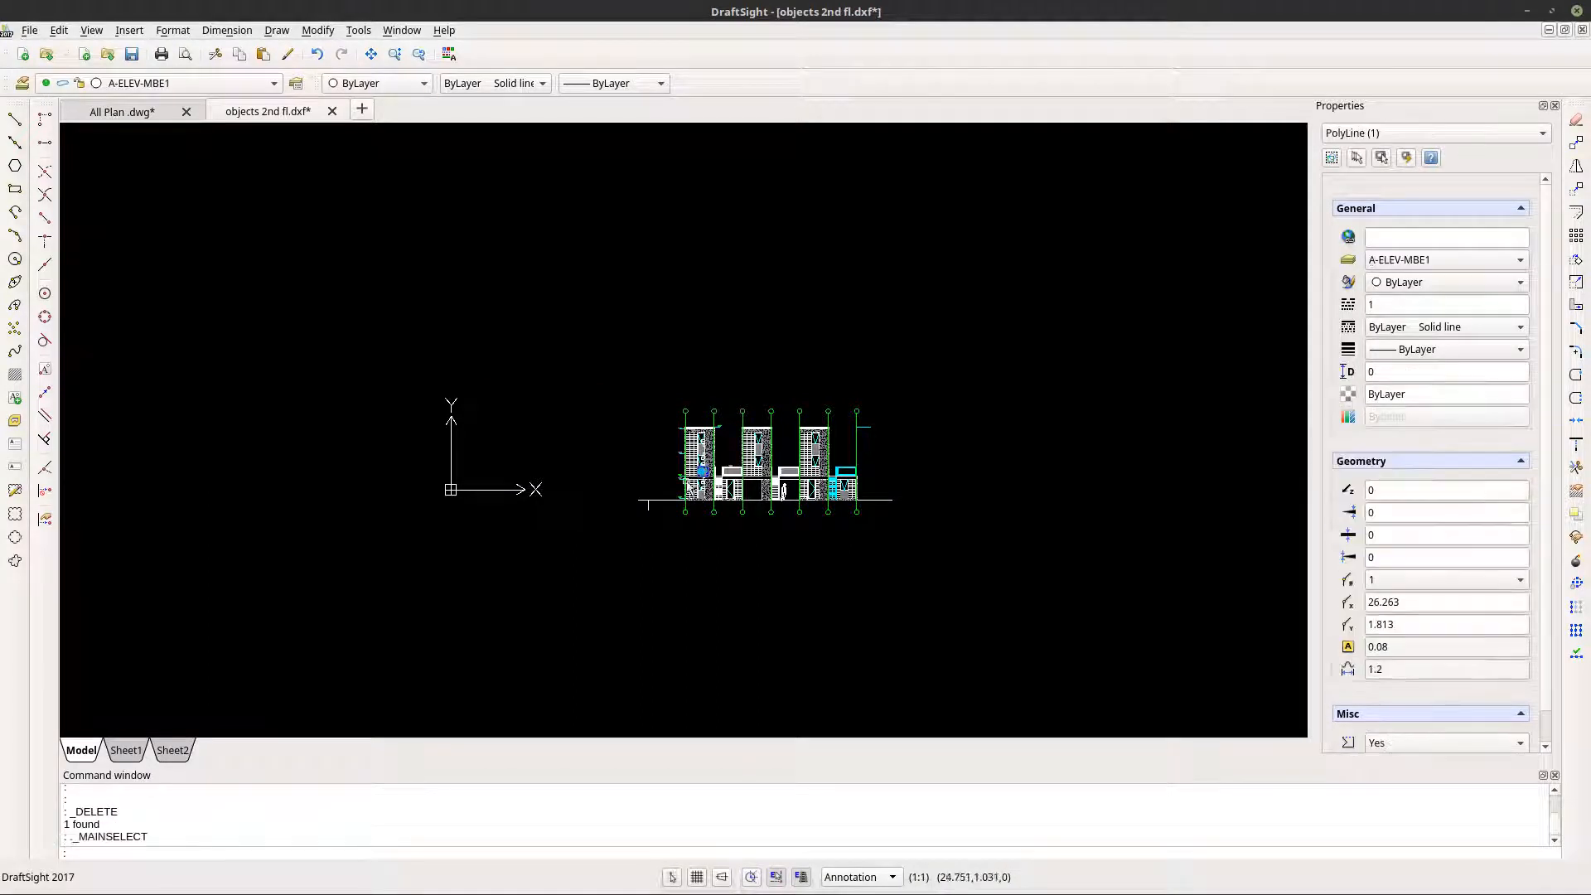
- Deselect everything and save the elevation drawing as front elevation in R2013 ASCII Drawing (*.dxf) format in the Dxf exports folder
right_click(678, 433)
left_click(740, 765)
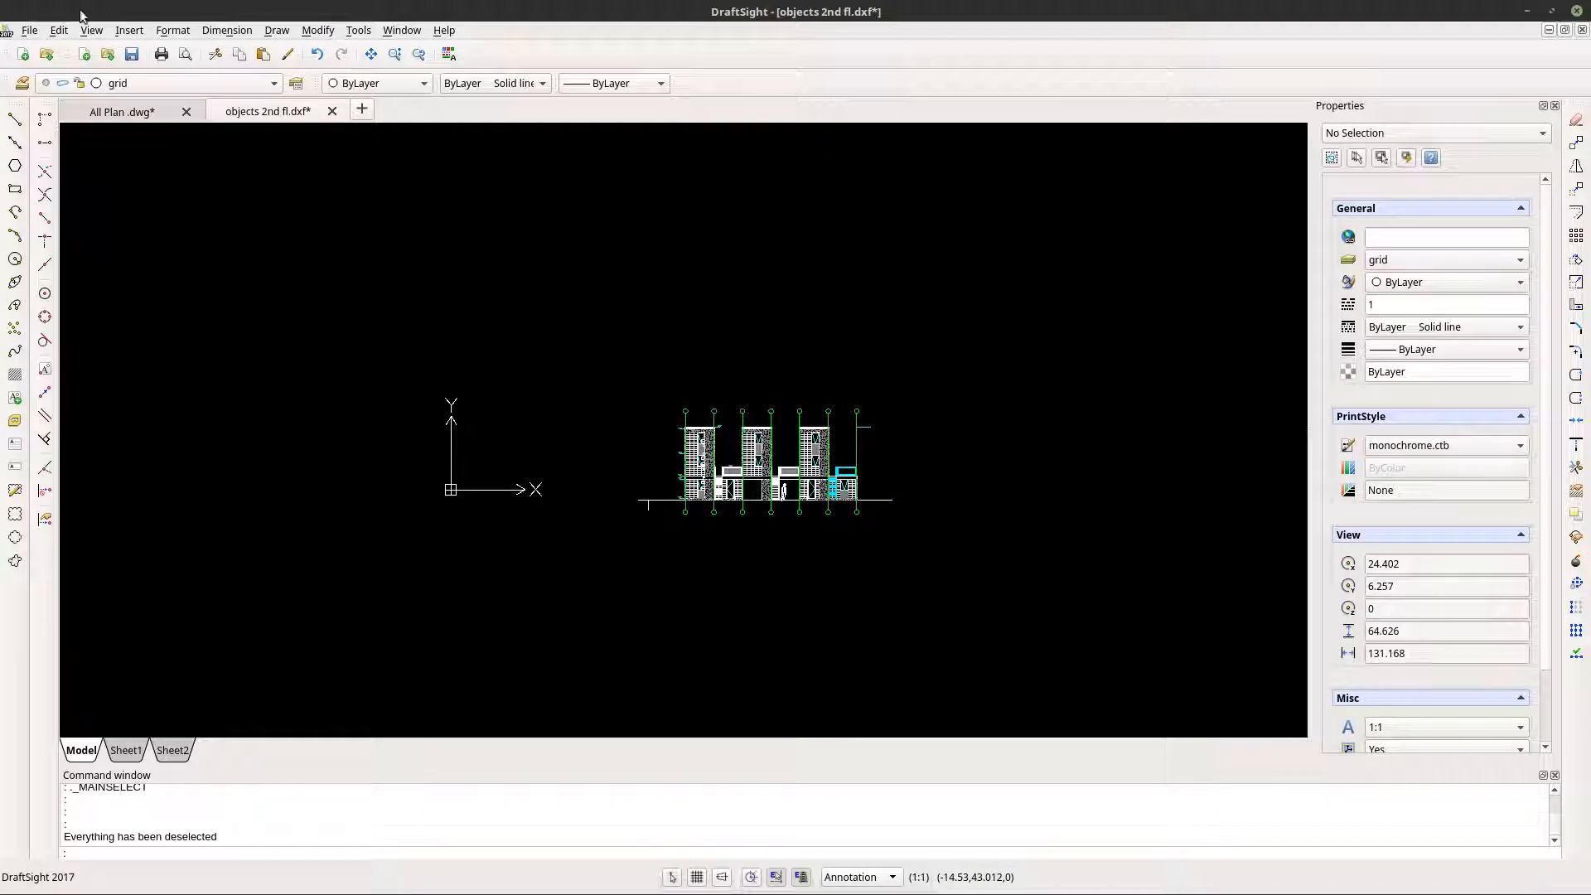
left_click(32, 31)
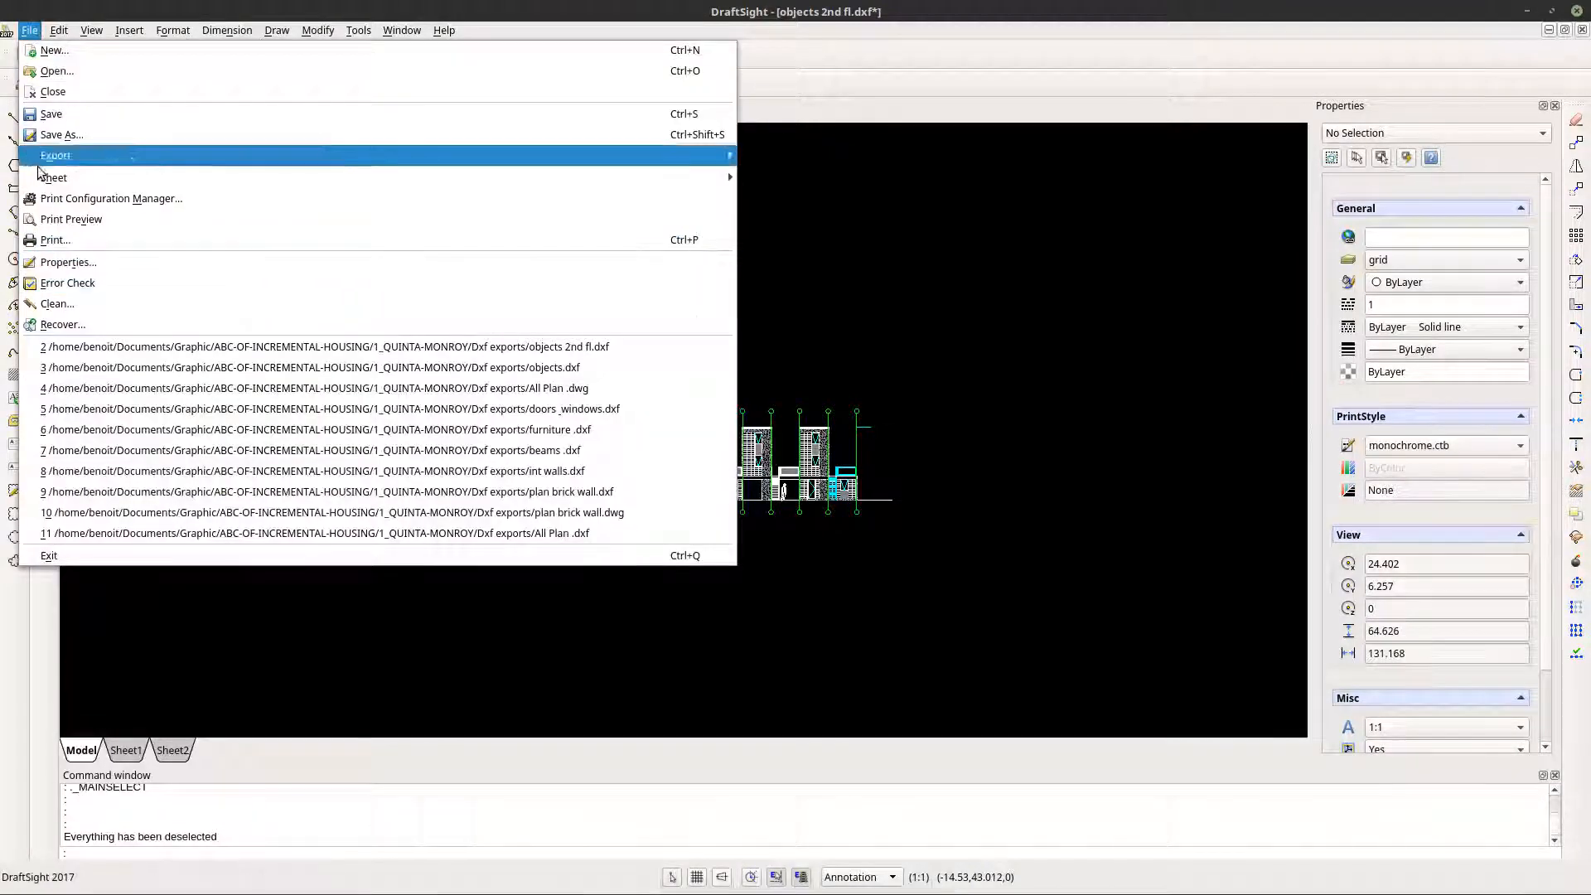
left_click(62, 116)
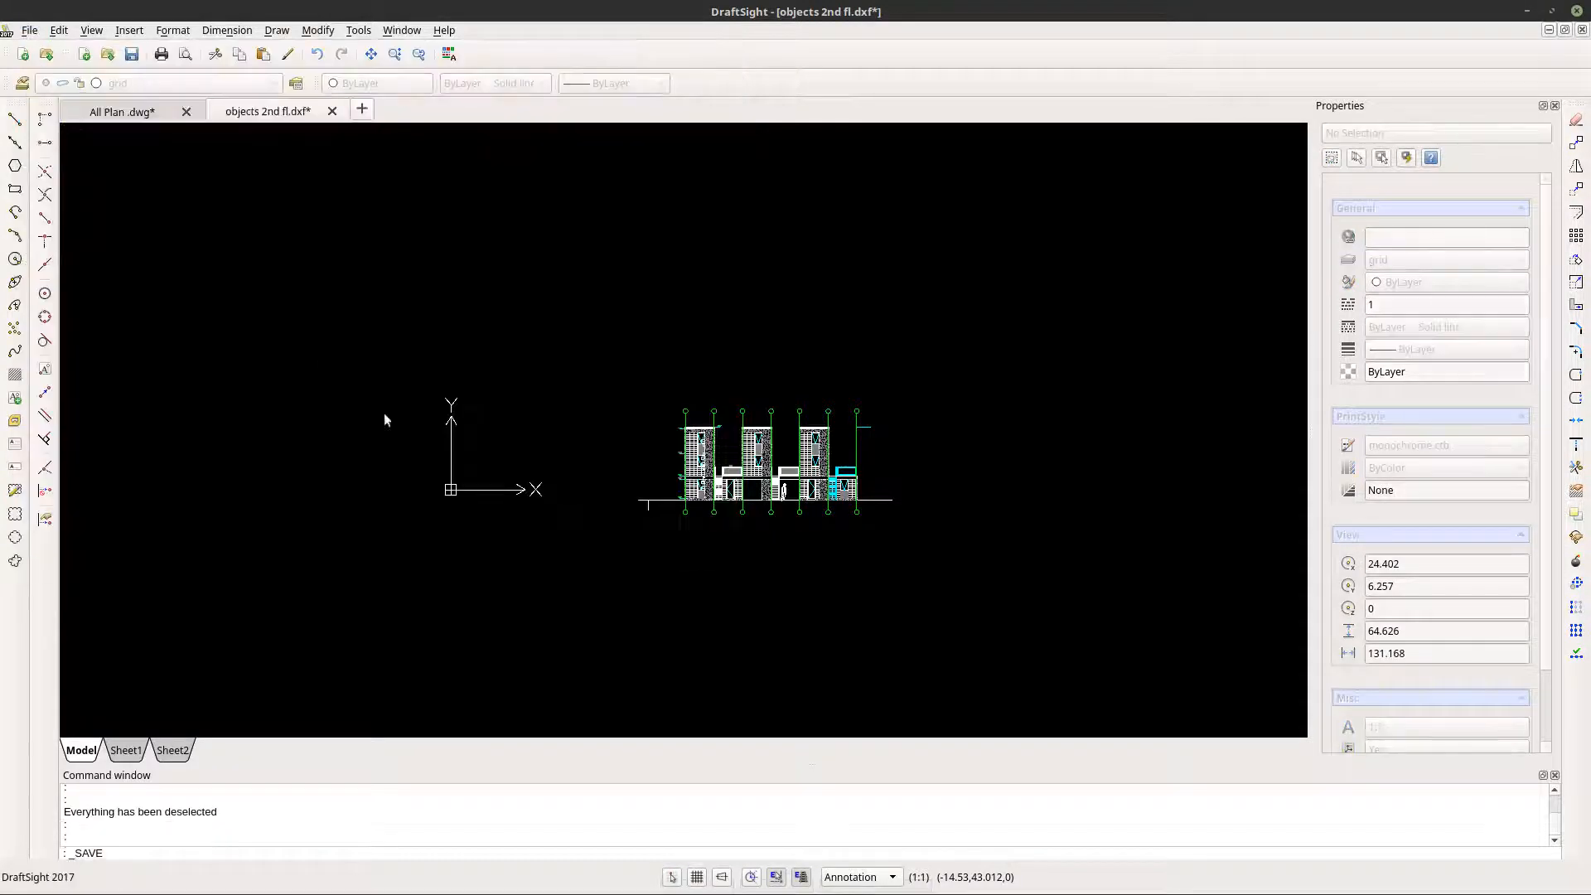
left_click(680, 569)
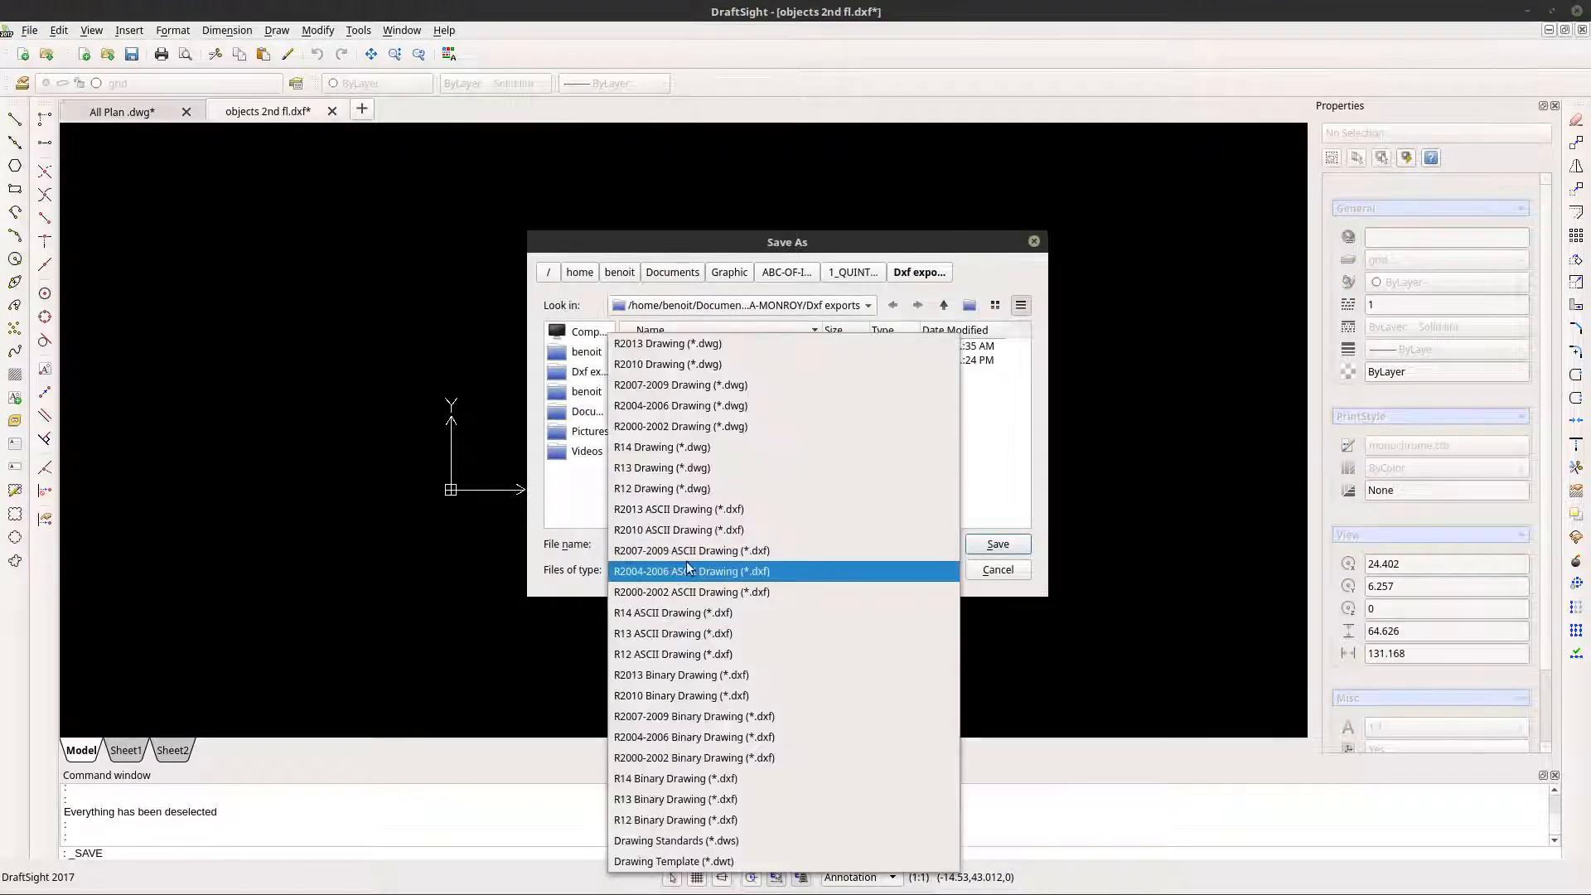
left_click(703, 508)
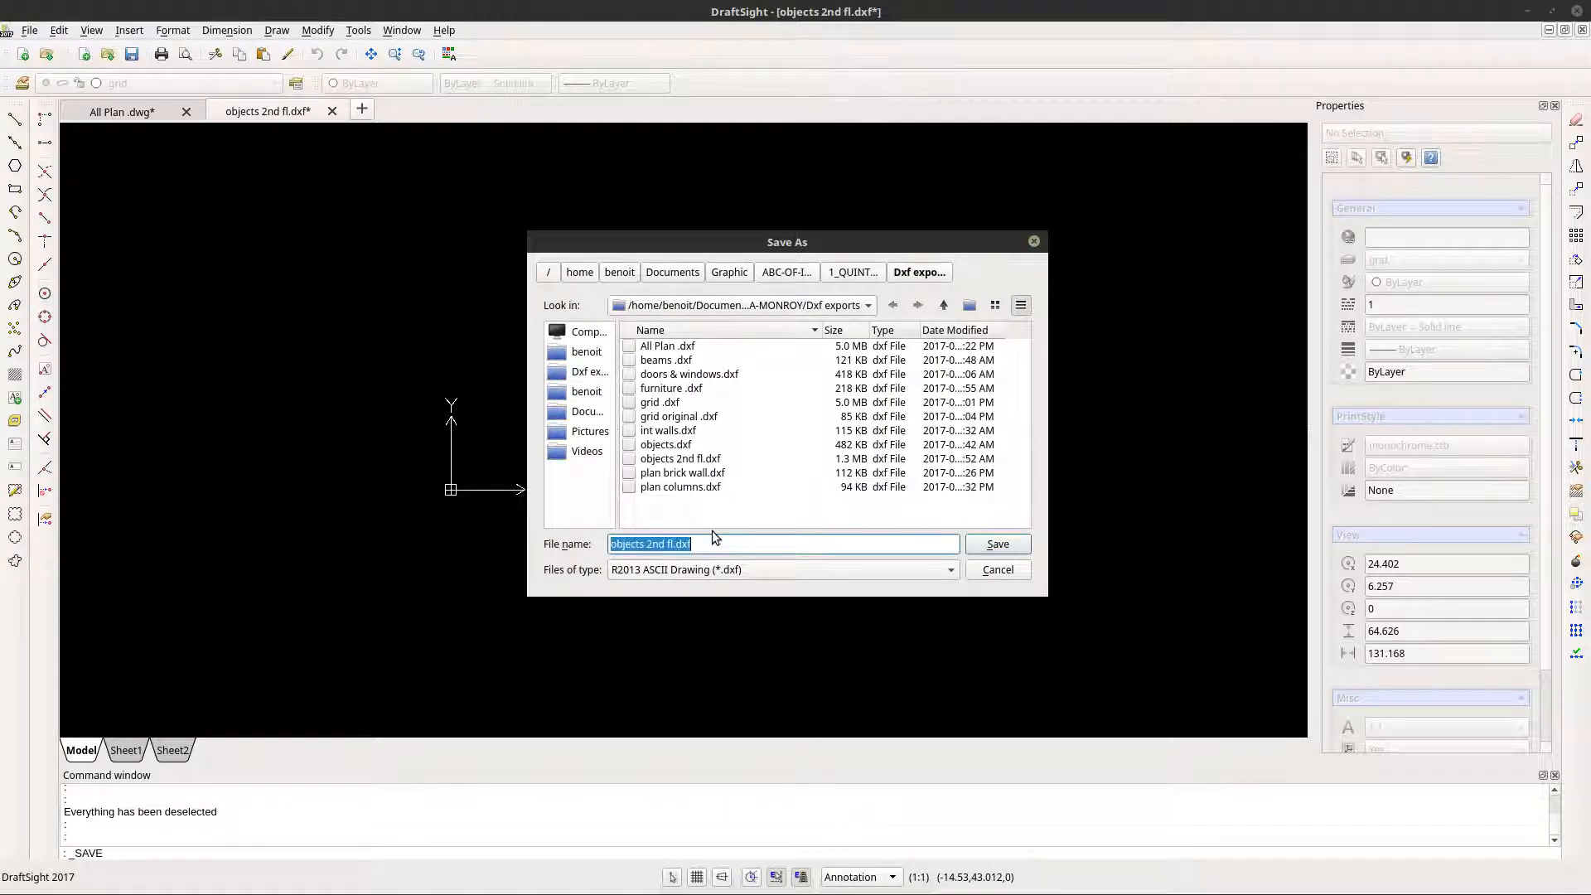
type("front elevation")
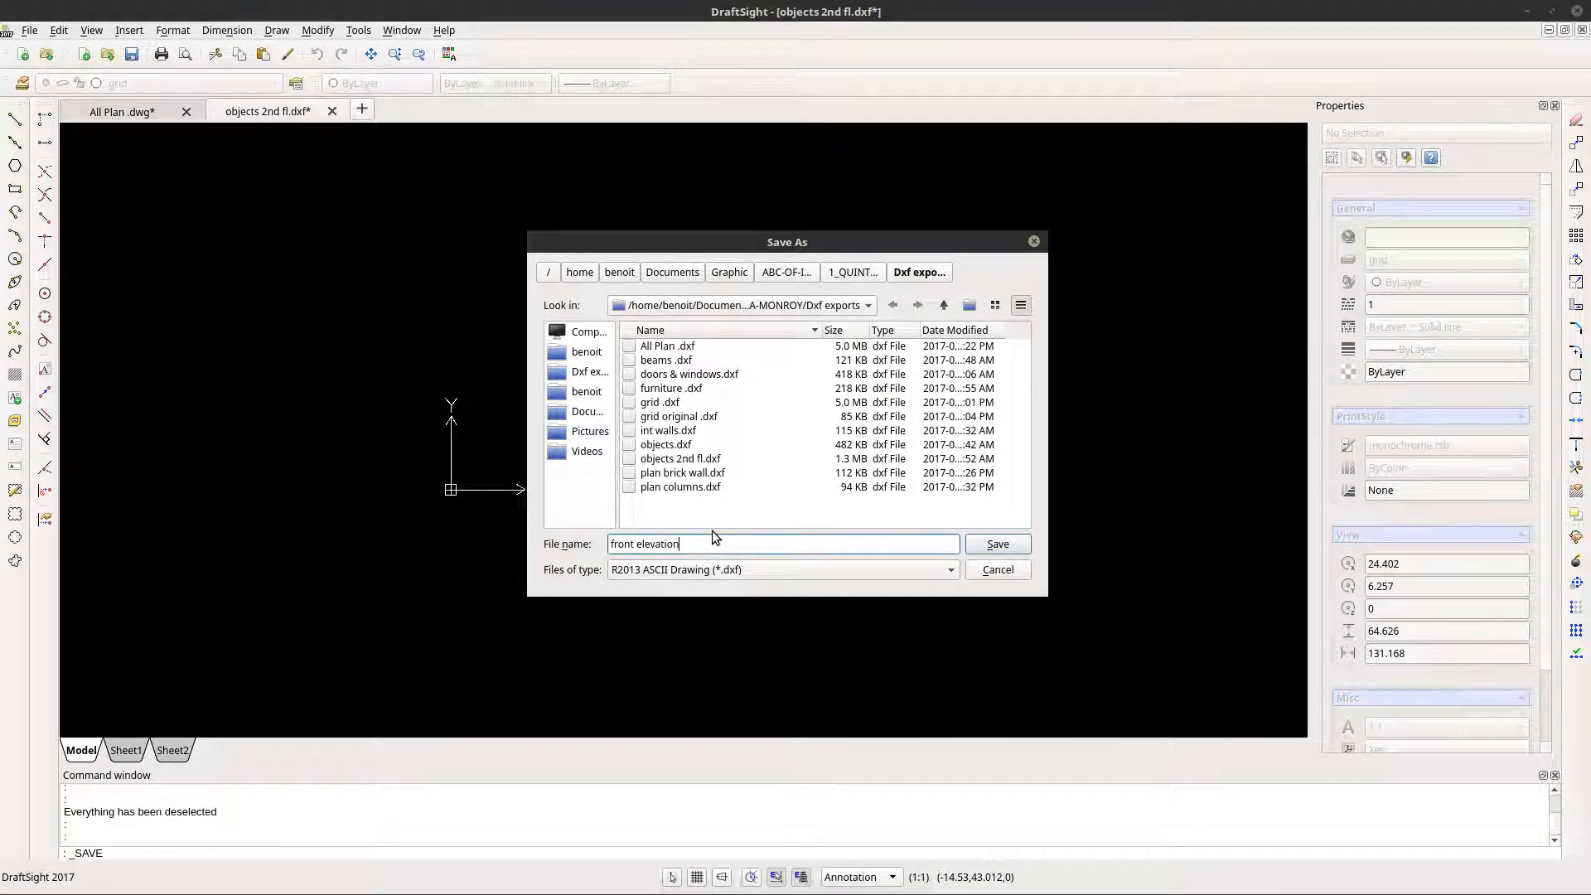
left_click(997, 544)
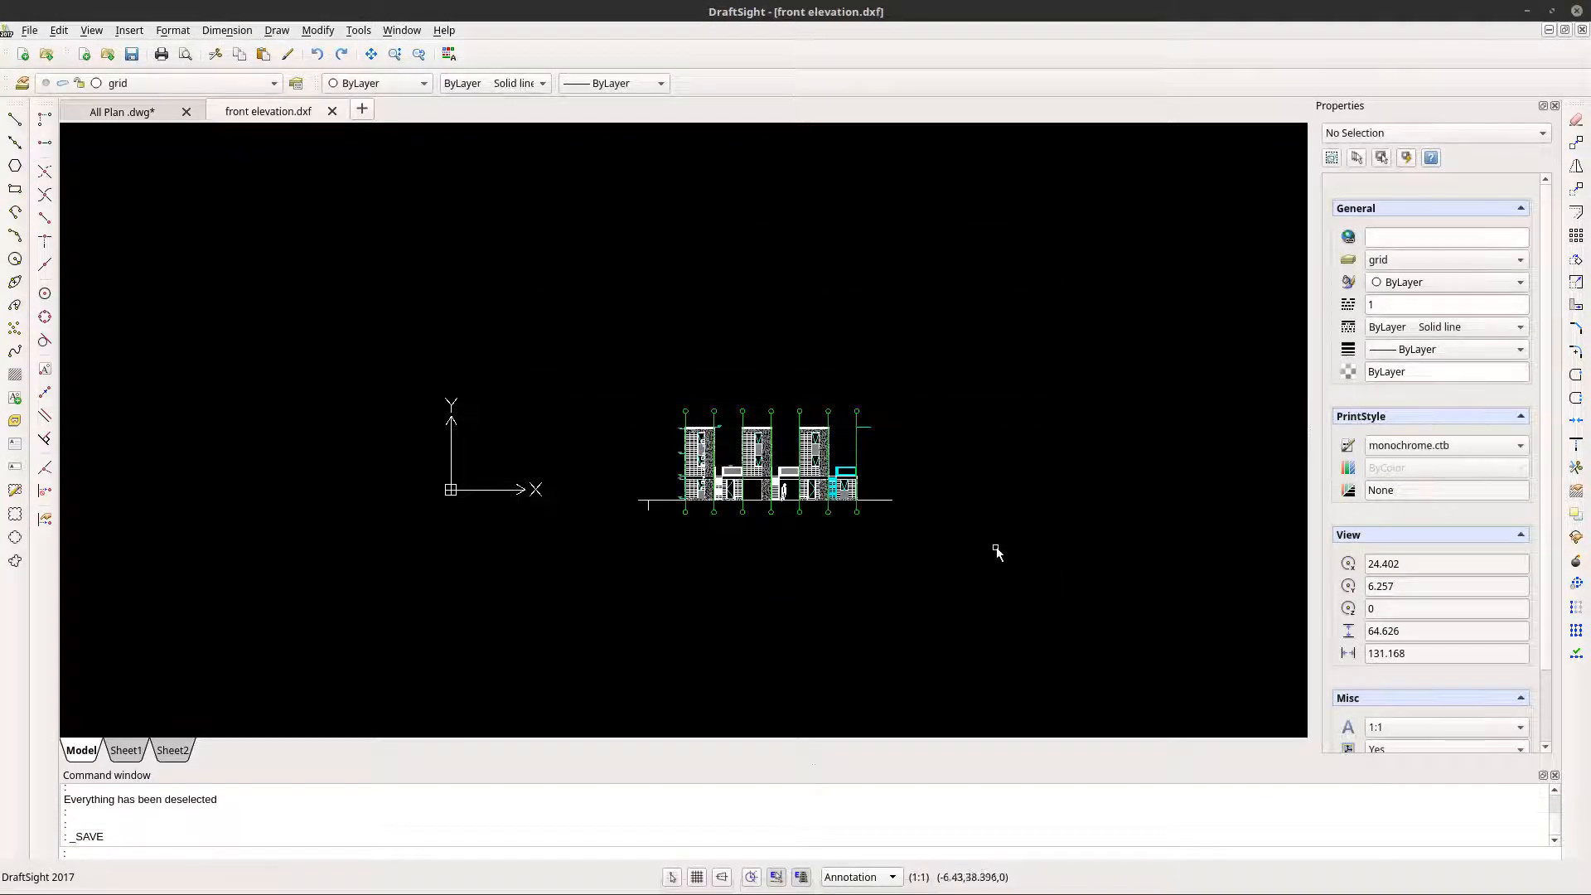
- Switch to FreeCAD and import front elevation.dxf into the housing model that holds the floor plans
left_click(1526, 11)
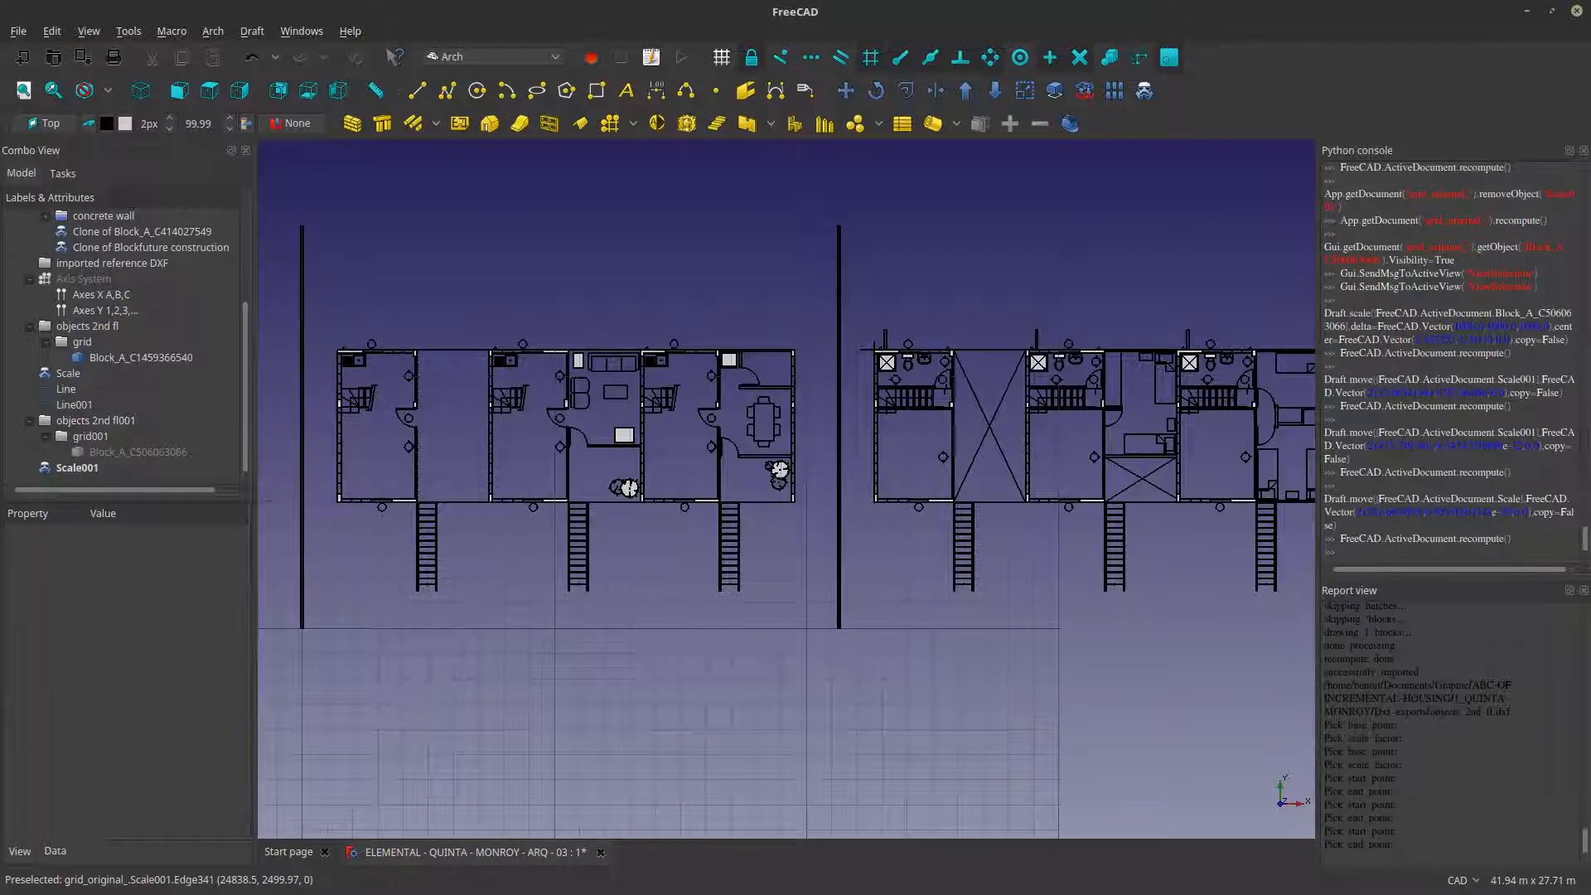
scroll(359, 543, "down", 6)
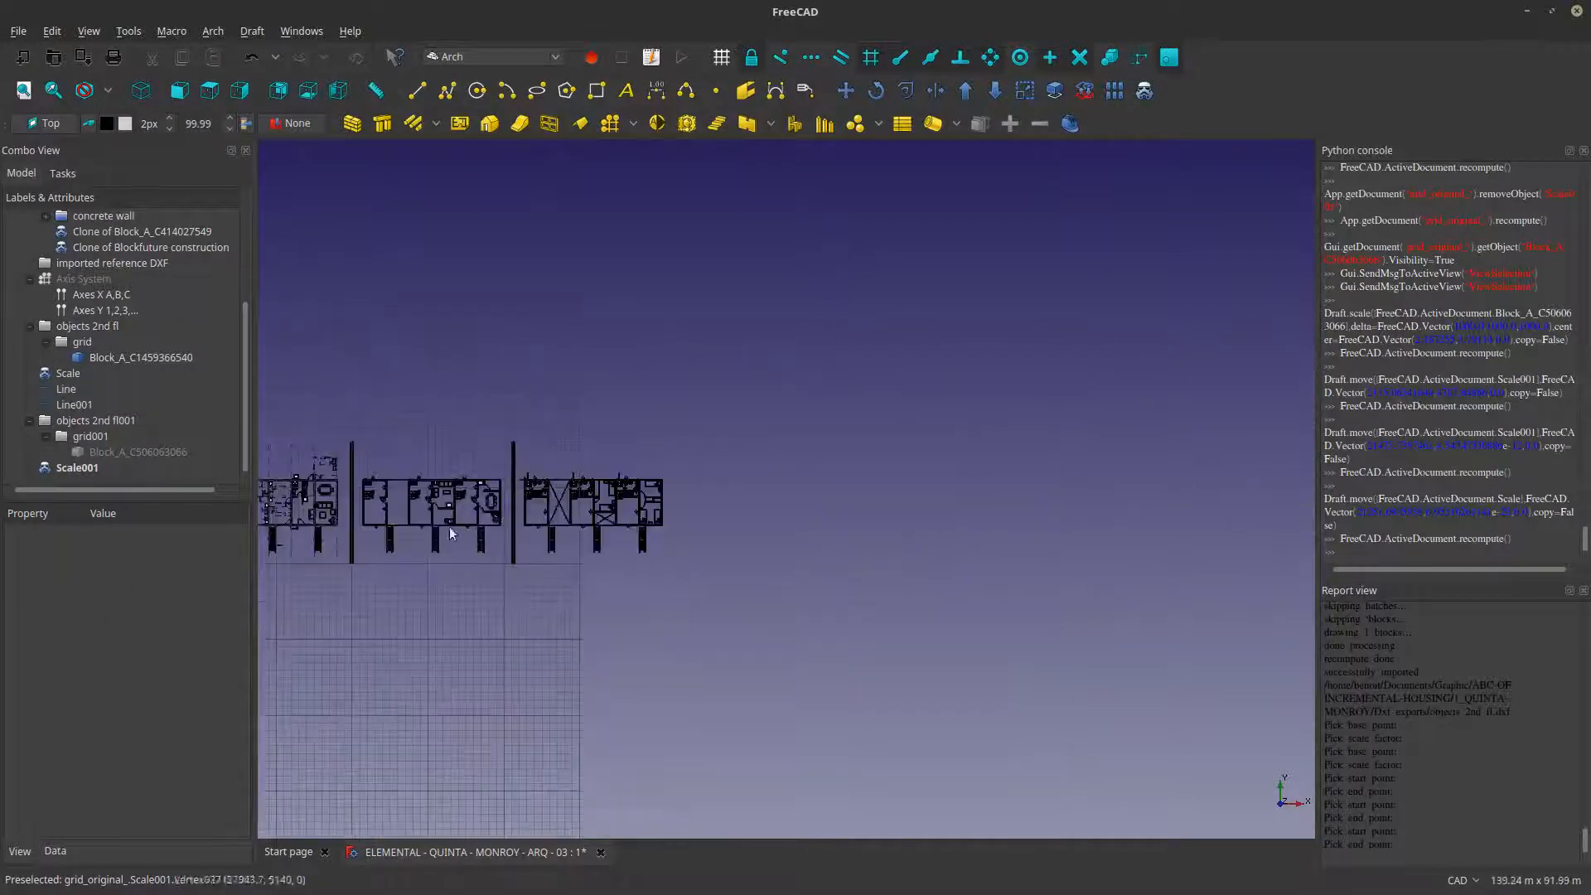
scroll(807, 490, "down", 2)
left_click(18, 31)
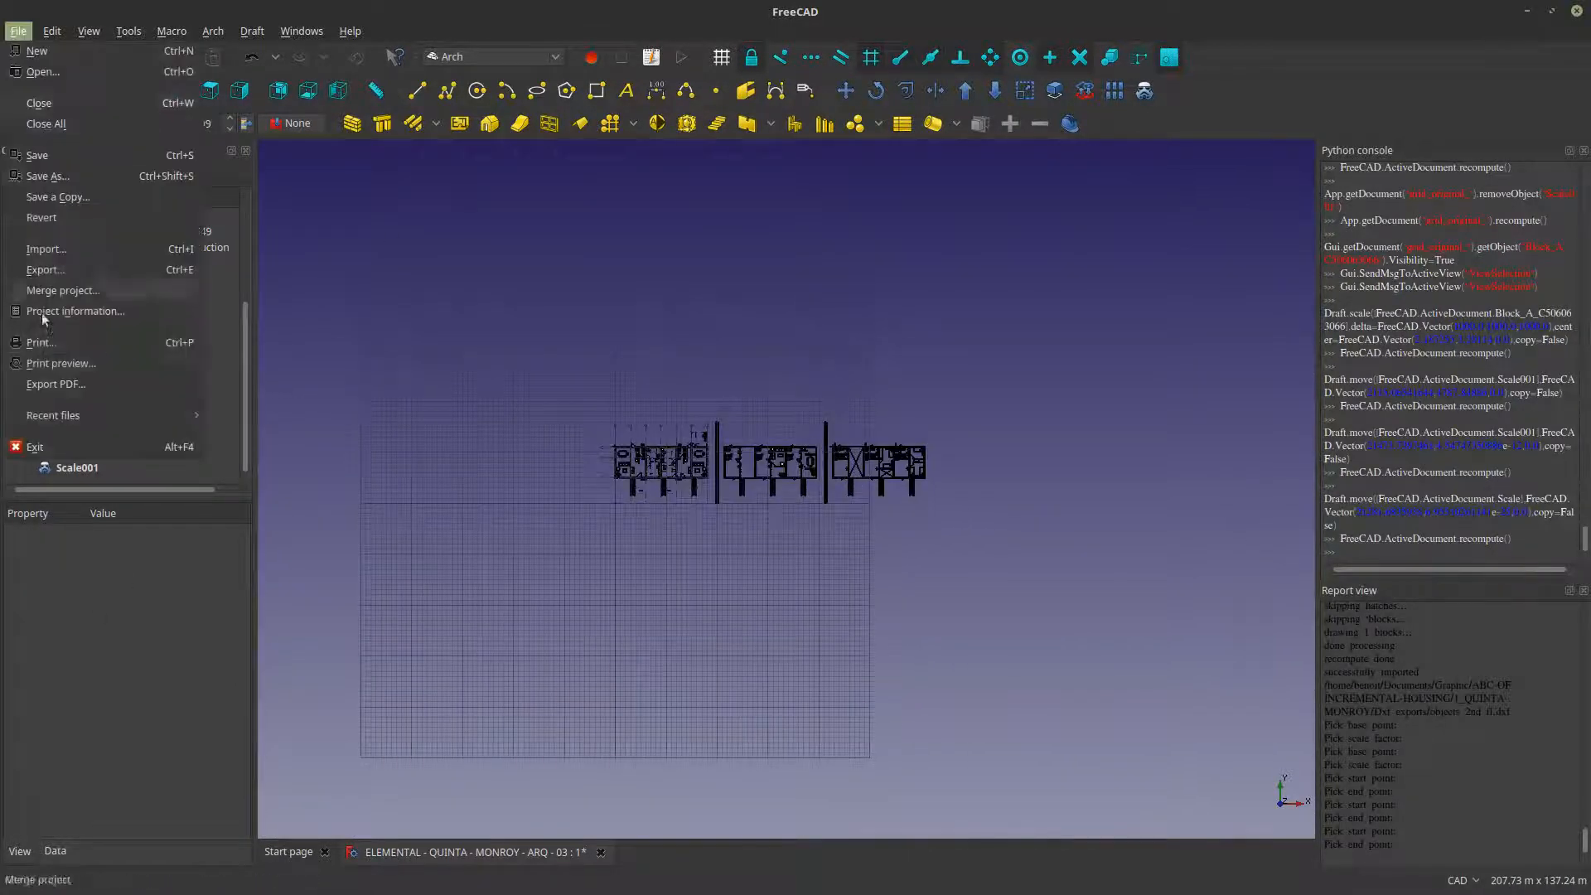
left_click(46, 248)
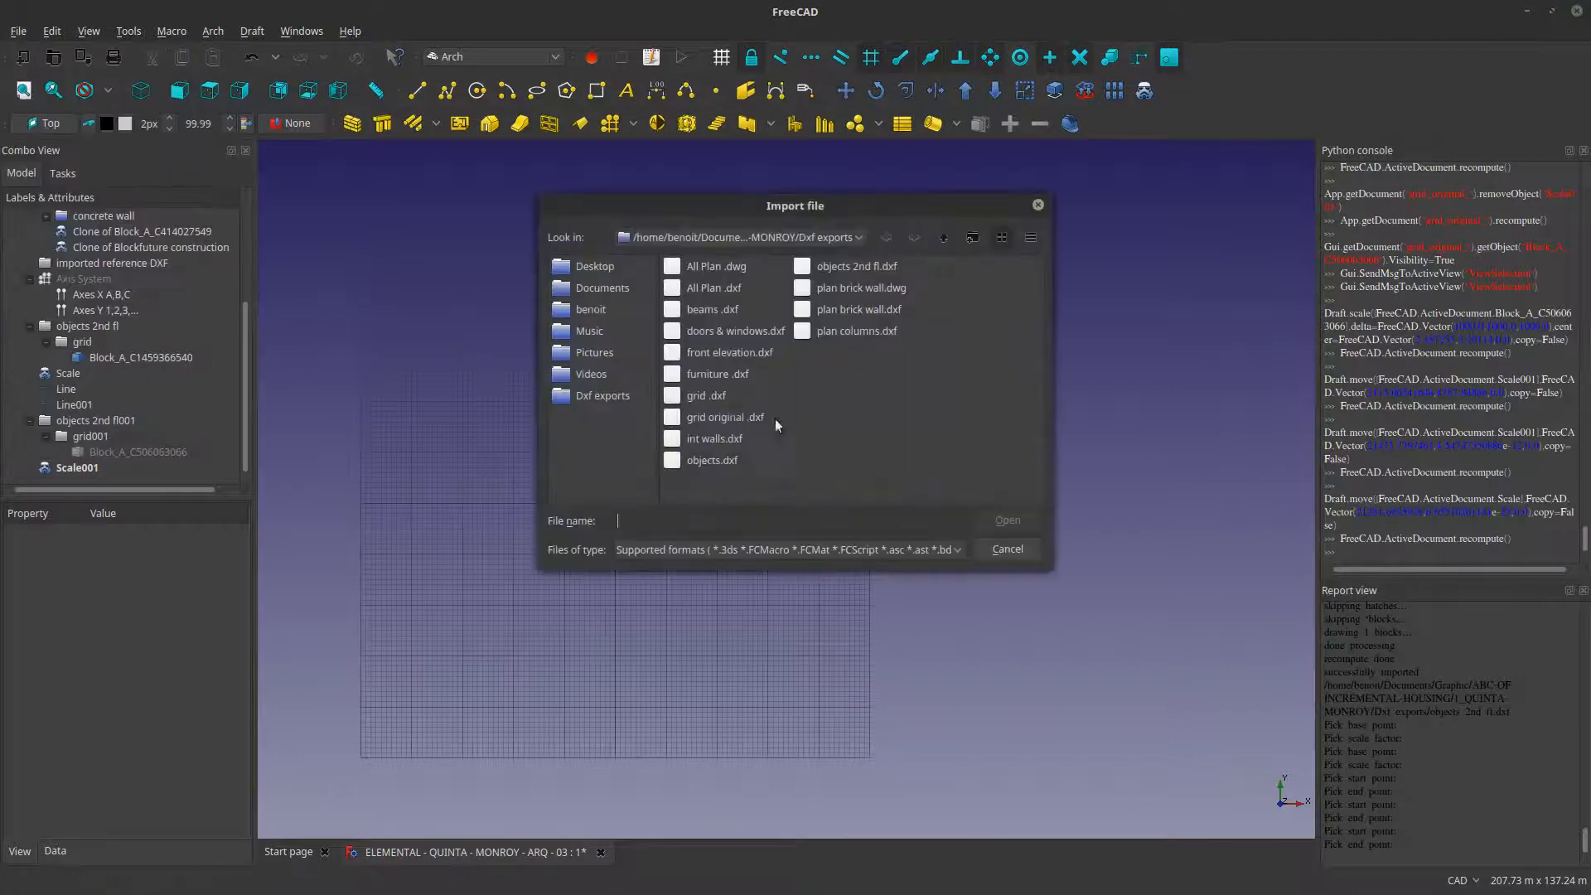
left_click(733, 352)
left_click(1016, 525)
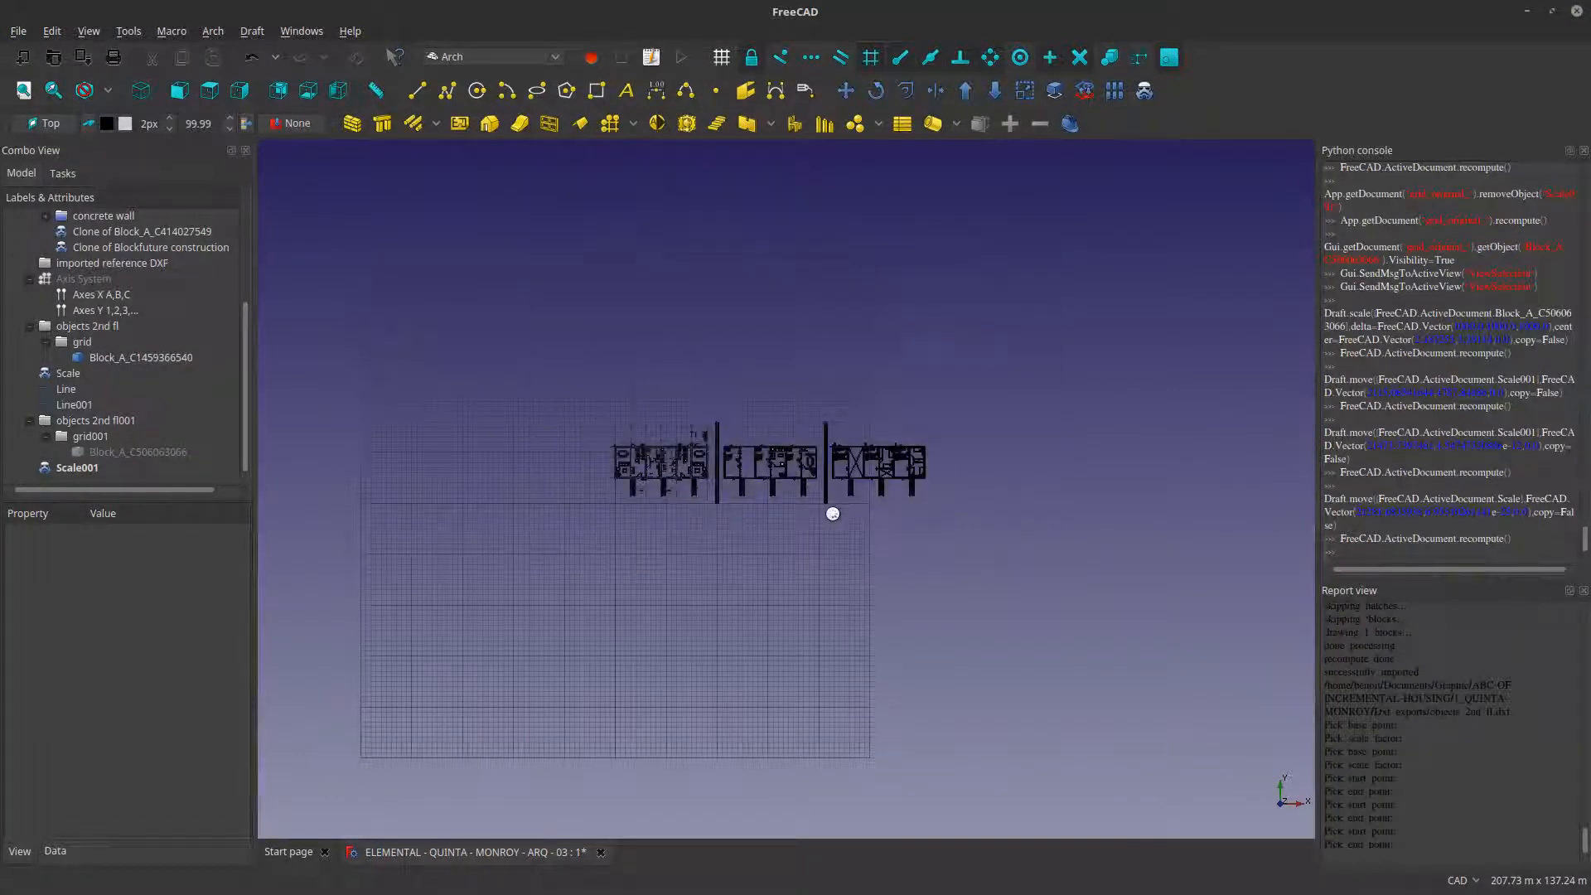